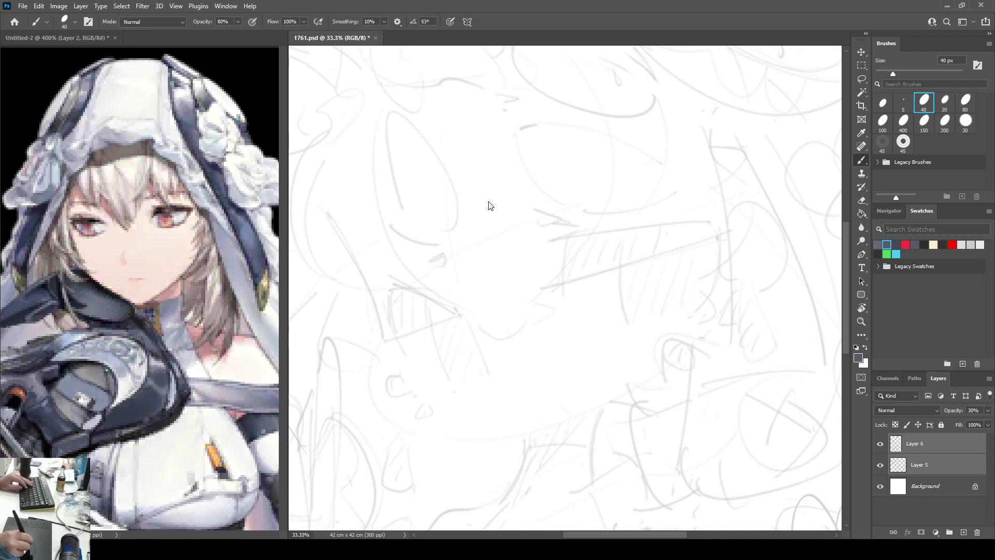
Step: Add a new layer above the rough sketch layers and choose the 100 px brush preset for the line work
{"action": "left_click", "coordinate": [963, 533]}
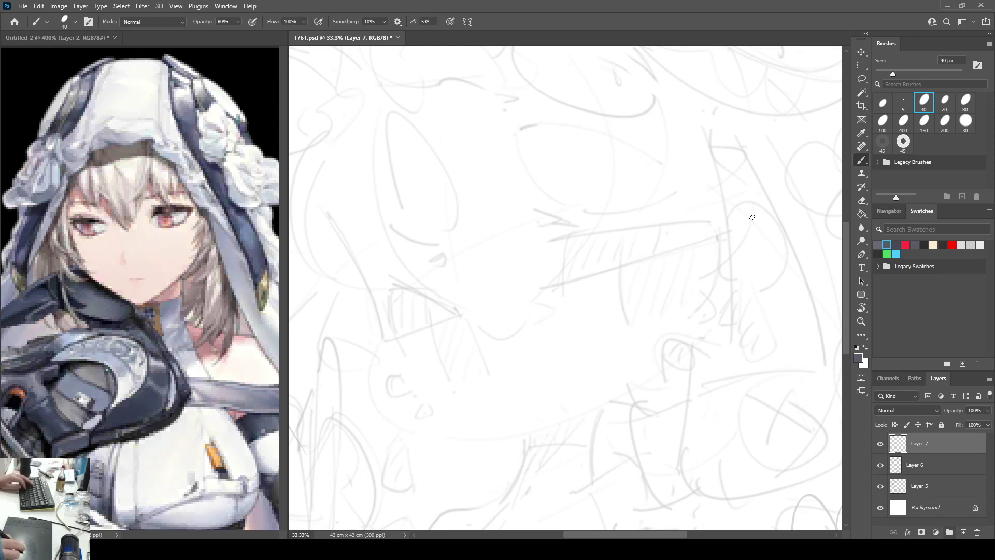
{"action": "left_click", "coordinate": [883, 122]}
{"action": "key", "text": "e"}
{"action": "left_click", "coordinate": [901, 129]}
{"action": "key", "text": "b"}
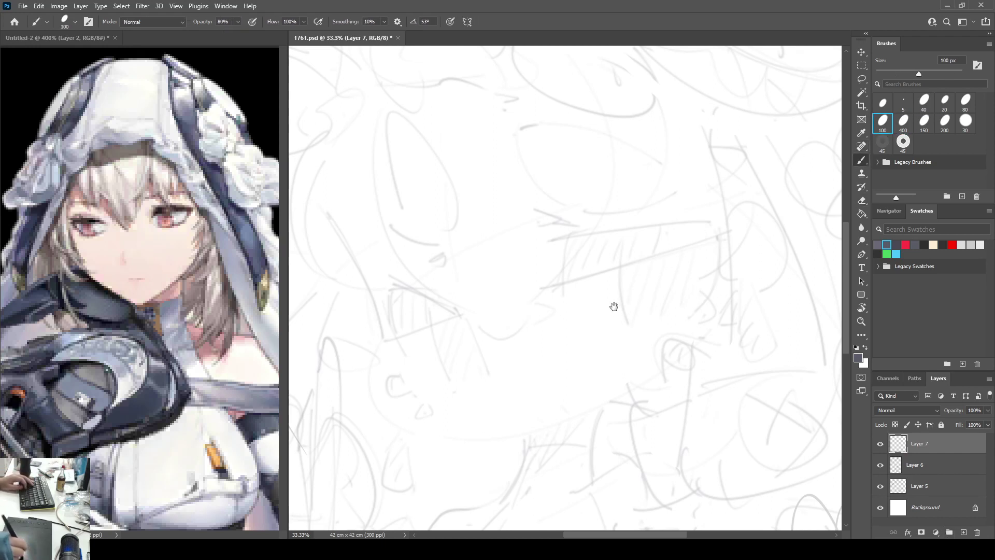
{"action": "mouse_move", "coordinate": [644, 300]}
{"action": "left_mouse_down"}
{"action": "mouse_move", "coordinate": [599, 297]}
{"action": "mouse_move", "coordinate": [596, 276]}
{"action": "left_mouse_up"}
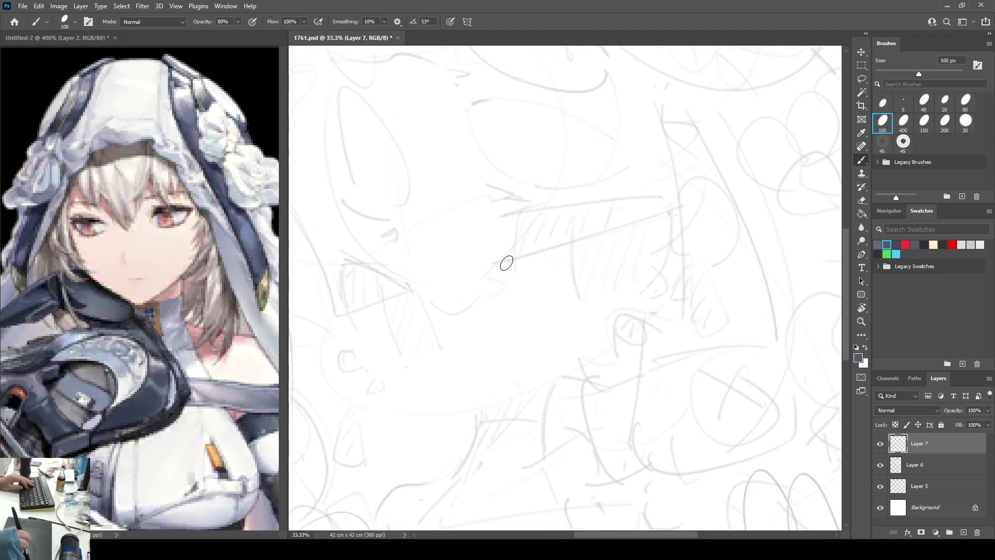
{"action": "left_click_drag", "start_coordinate": [503, 264], "coordinate": [685, 208]}
{"action": "key", "text": "ctrl+z"}
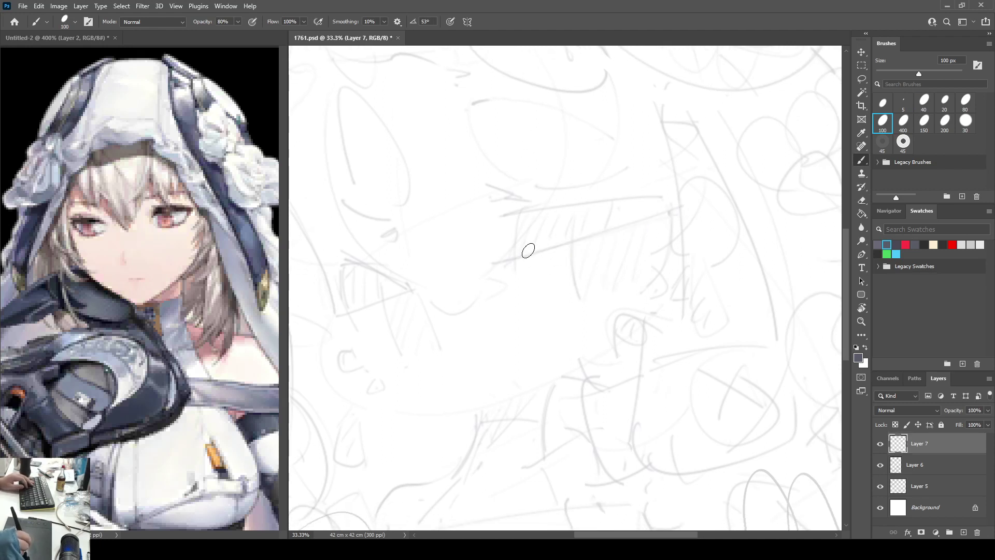
{"action": "left_click_drag", "start_coordinate": [506, 262], "coordinate": [670, 211]}
{"action": "key", "text": "ctrl+plus"}
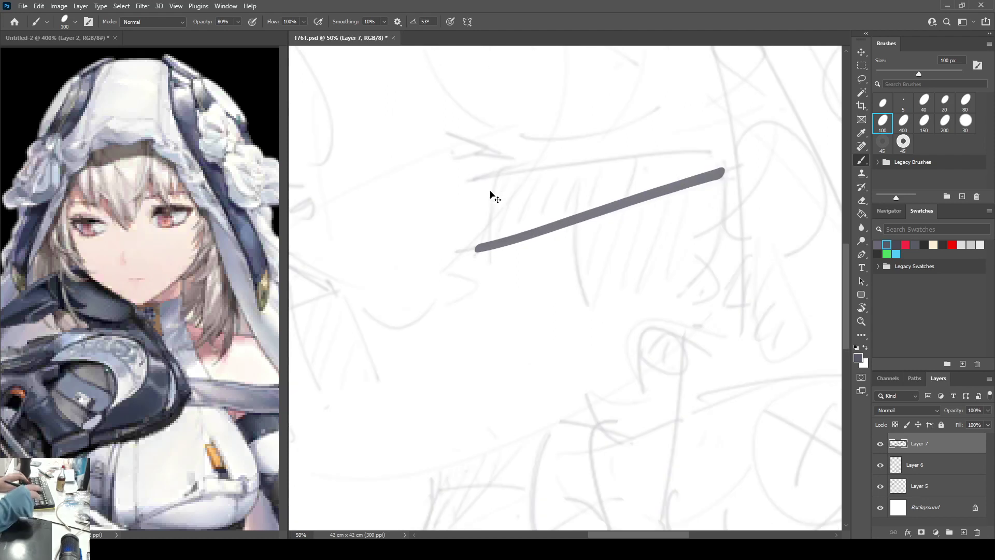
{"action": "key", "text": "ctrl+z"}
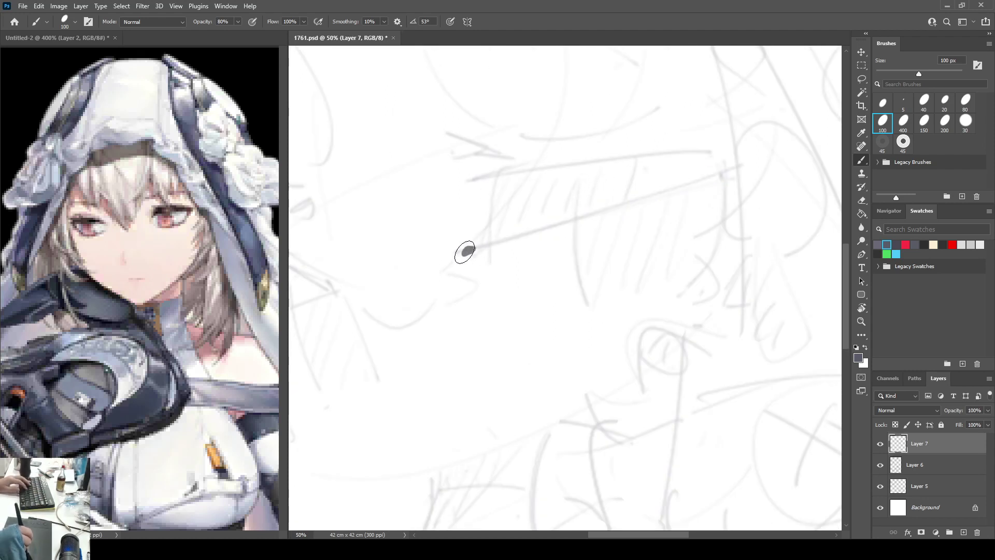
Step: Ink the right eye's slanted lower lid line, curved upper line and inner edge, plus the small triangular mark above it
{"action": "left_click_drag", "start_coordinate": [464, 253], "coordinate": [707, 179]}
{"action": "mouse_move", "coordinate": [482, 242]}
{"action": "left_mouse_down"}
{"action": "mouse_move", "coordinate": [505, 177]}
{"action": "mouse_move", "coordinate": [480, 184]}
{"action": "mouse_move", "coordinate": [695, 161]}
{"action": "left_mouse_up"}
{"action": "mouse_move", "coordinate": [438, 125]}
{"action": "left_mouse_down"}
{"action": "mouse_move", "coordinate": [475, 162]}
{"action": "mouse_move", "coordinate": [467, 156]}
{"action": "mouse_move", "coordinate": [513, 138]}
{"action": "left_mouse_up"}
{"action": "mouse_move", "coordinate": [724, 160]}
{"action": "left_mouse_down"}
{"action": "mouse_move", "coordinate": [784, 149]}
{"action": "mouse_move", "coordinate": [706, 174]}
{"action": "mouse_move", "coordinate": [738, 166]}
{"action": "left_mouse_up"}
{"action": "left_click_drag", "start_coordinate": [747, 144], "coordinate": [746, 164]}
{"action": "left_click_drag", "start_coordinate": [757, 137], "coordinate": [756, 163]}
{"action": "left_click", "coordinate": [765, 138]}
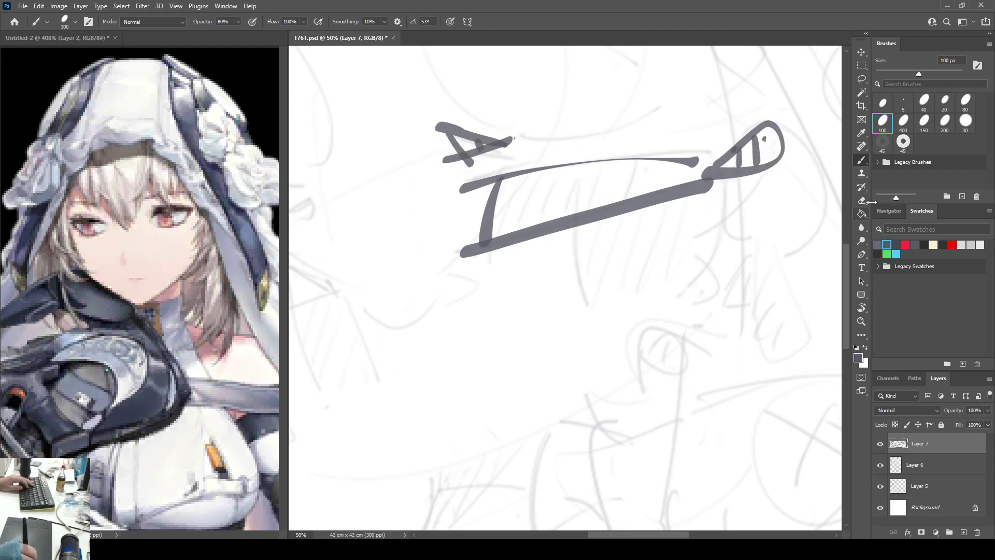
{"action": "left_click", "coordinate": [888, 210]}
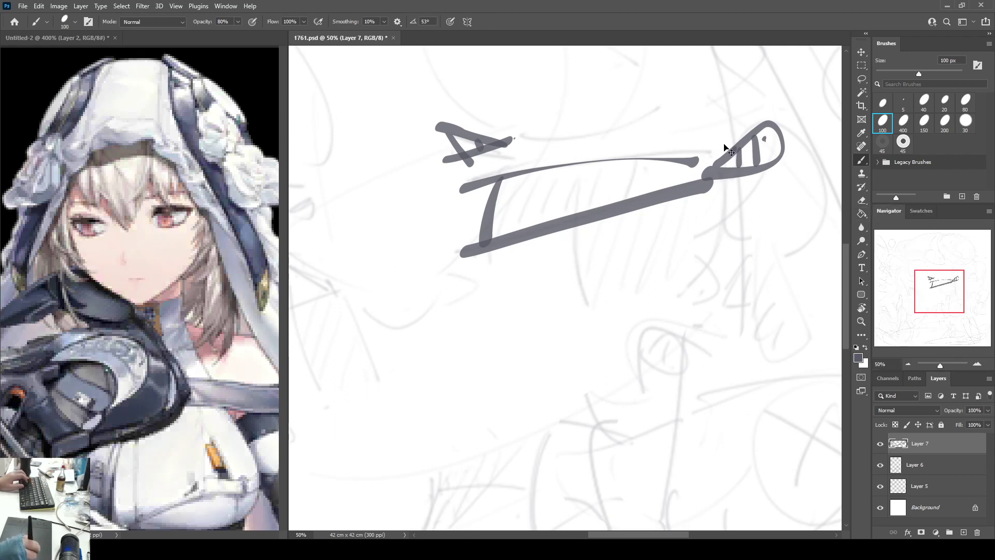
{"action": "key", "text": "ctrl+z"}
{"action": "key", "text": "ctrl+z"}
{"action": "key", "text": "ctrl+z"}
{"action": "key", "text": "ctrl+z"}
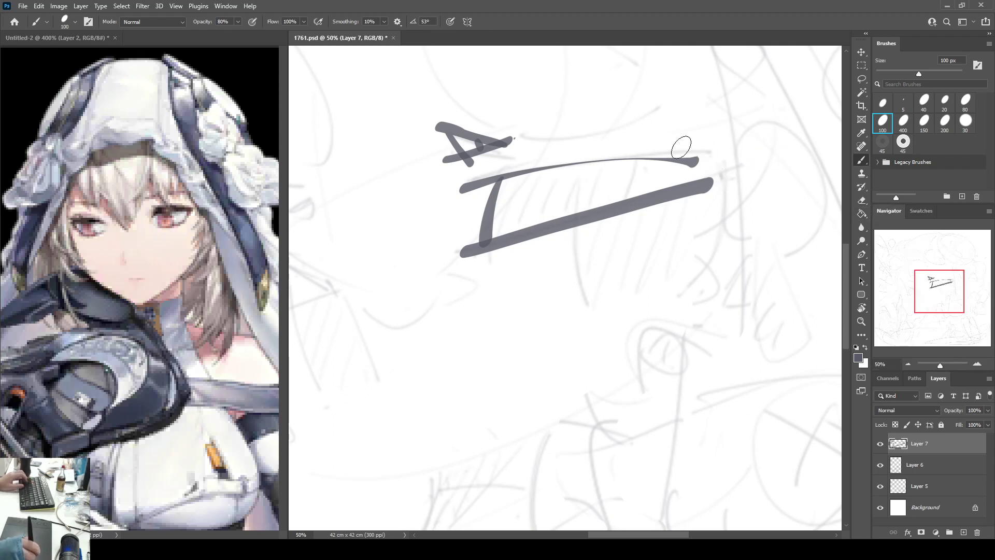
Step: Extend the right eyelid's upper line outward, draw two iris edges below the lid, and add short thick marks beneath them
{"action": "mouse_move", "coordinate": [517, 178]}
{"action": "left_mouse_down"}
{"action": "mouse_move", "coordinate": [640, 161]}
{"action": "mouse_move", "coordinate": [775, 164]}
{"action": "left_mouse_up"}
{"action": "left_click", "coordinate": [788, 162]}
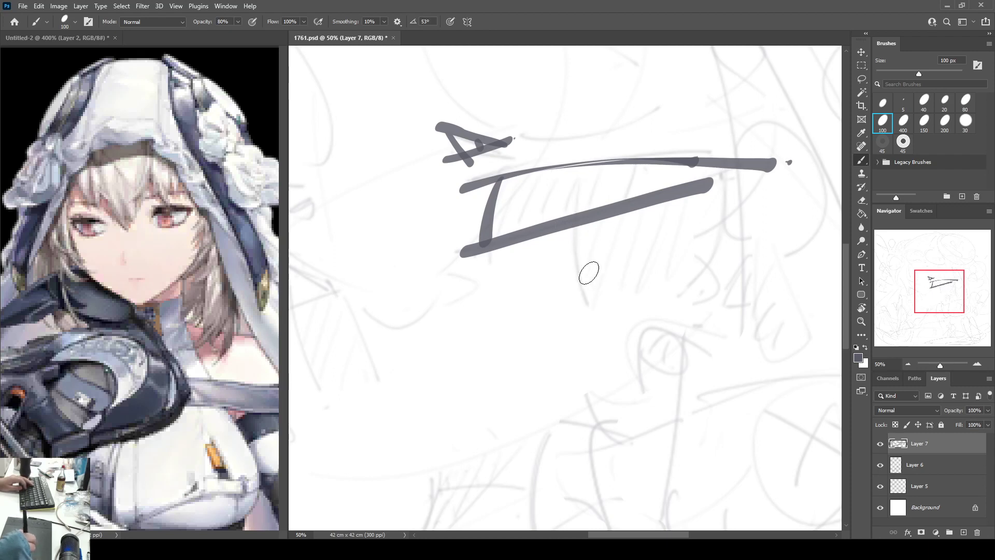
{"action": "left_click_drag", "start_coordinate": [574, 232], "coordinate": [590, 326]}
{"action": "mouse_move", "coordinate": [713, 184]}
{"action": "left_mouse_down"}
{"action": "mouse_move", "coordinate": [694, 282]}
{"action": "mouse_move", "coordinate": [682, 297]}
{"action": "mouse_move", "coordinate": [740, 310]}
{"action": "left_mouse_up"}
{"action": "left_click", "coordinate": [688, 324]}
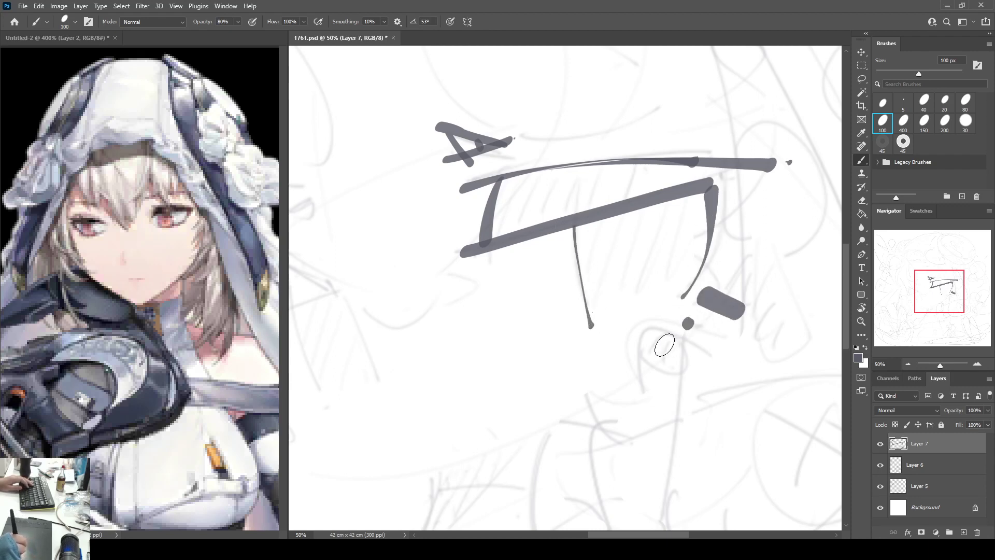
{"action": "left_click_drag", "start_coordinate": [650, 336], "coordinate": [674, 361]}
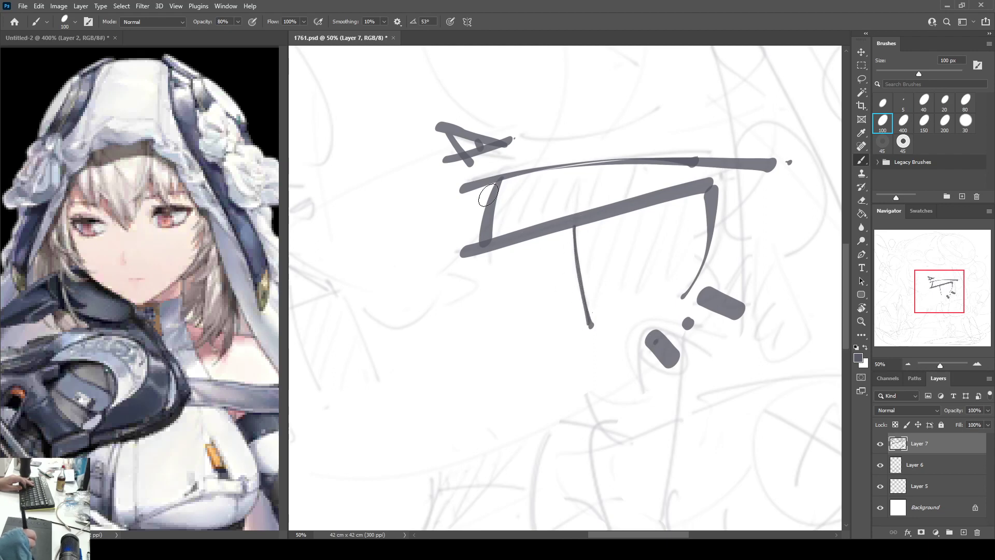
Step: Hatch the right eye's eyelid band with a row of short, near-vertical strokes from inner to outer end
{"action": "mouse_move", "coordinate": [513, 173]}
{"action": "left_mouse_down"}
{"action": "mouse_move", "coordinate": [499, 203]}
{"action": "mouse_move", "coordinate": [505, 243]}
{"action": "left_mouse_up"}
{"action": "left_click_drag", "start_coordinate": [550, 172], "coordinate": [530, 239]}
{"action": "left_click_drag", "start_coordinate": [573, 167], "coordinate": [561, 216]}
{"action": "mouse_move", "coordinate": [596, 166]}
{"action": "left_mouse_down"}
{"action": "mouse_move", "coordinate": [584, 217]}
{"action": "mouse_move", "coordinate": [608, 206]}
{"action": "left_mouse_up"}
{"action": "left_click_drag", "start_coordinate": [643, 167], "coordinate": [637, 203]}
{"action": "left_click_drag", "start_coordinate": [671, 167], "coordinate": [670, 196]}
{"action": "left_click_drag", "start_coordinate": [700, 167], "coordinate": [702, 186]}
{"action": "left_click", "coordinate": [728, 172]}
{"action": "left_click", "coordinate": [756, 165]}
{"action": "left_click_drag", "start_coordinate": [600, 79], "coordinate": [652, 224]}
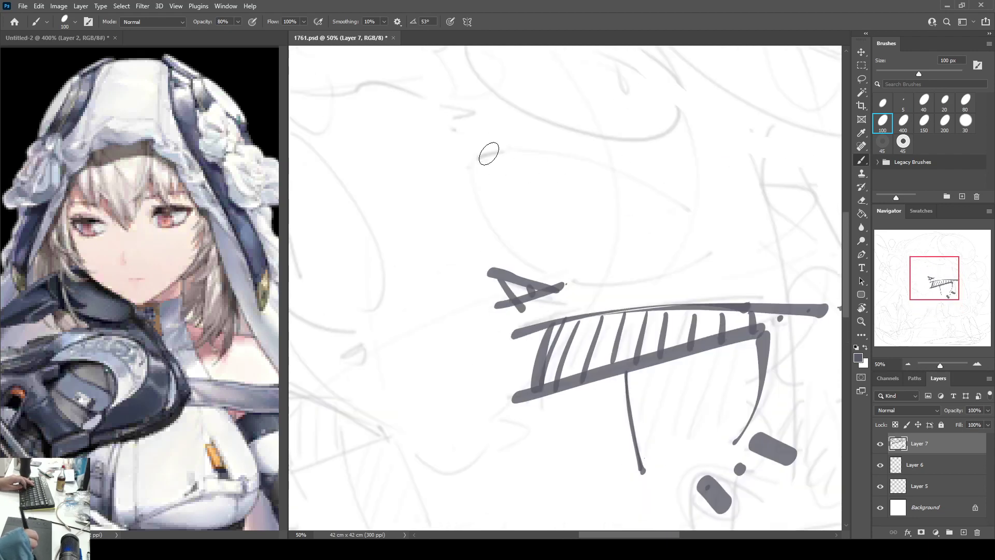
{"action": "left_click_drag", "start_coordinate": [501, 148], "coordinate": [470, 181]}
{"action": "left_click_drag", "start_coordinate": [529, 277], "coordinate": [710, 255]}
{"action": "key", "text": "ctrl+z"}
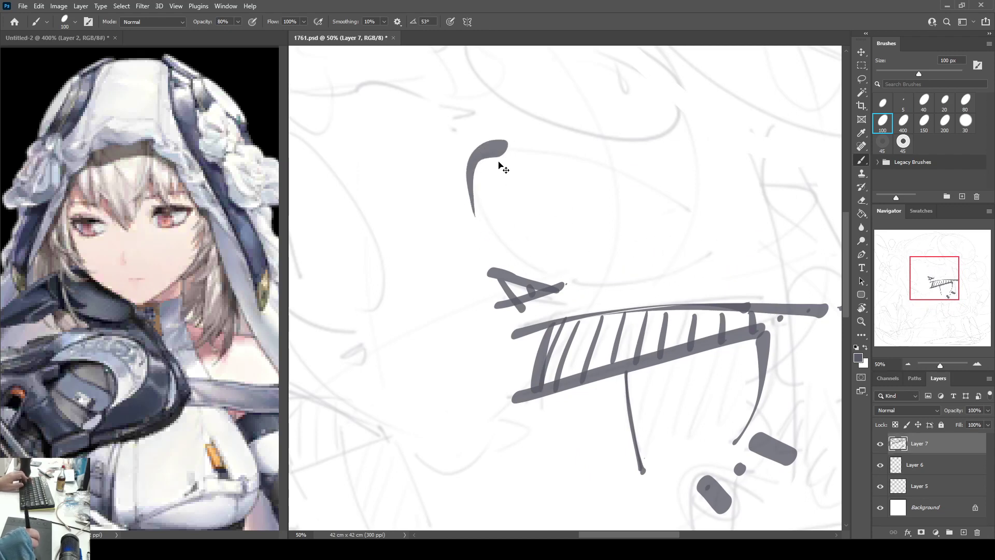
{"action": "key", "text": "ctrl+z"}
{"action": "mouse_move", "coordinate": [513, 147]}
{"action": "left_mouse_down"}
{"action": "mouse_move", "coordinate": [491, 147]}
{"action": "mouse_move", "coordinate": [480, 218]}
{"action": "mouse_move", "coordinate": [588, 265]}
{"action": "mouse_move", "coordinate": [706, 250]}
{"action": "left_mouse_up"}
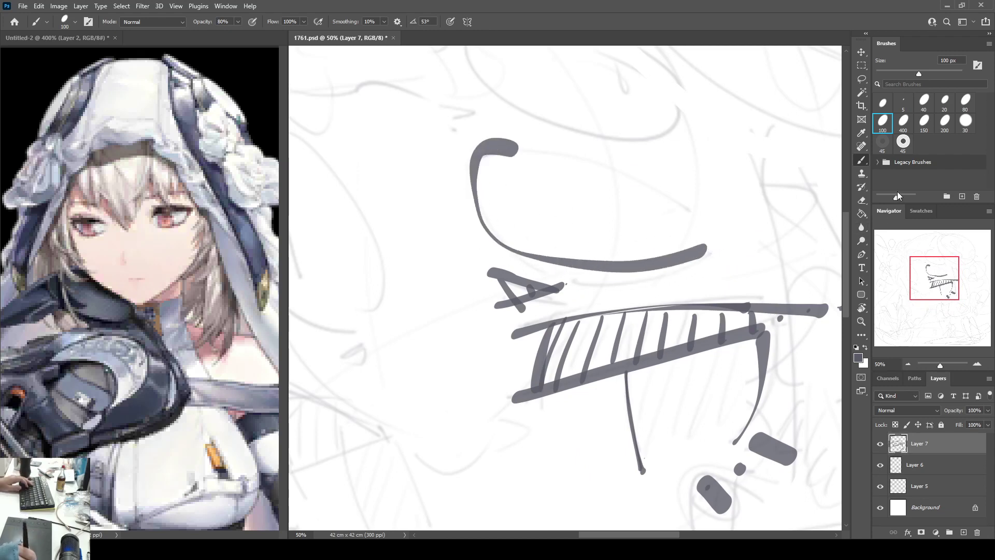
{"action": "left_click", "coordinate": [921, 211]}
{"action": "left_click", "coordinate": [889, 212]}
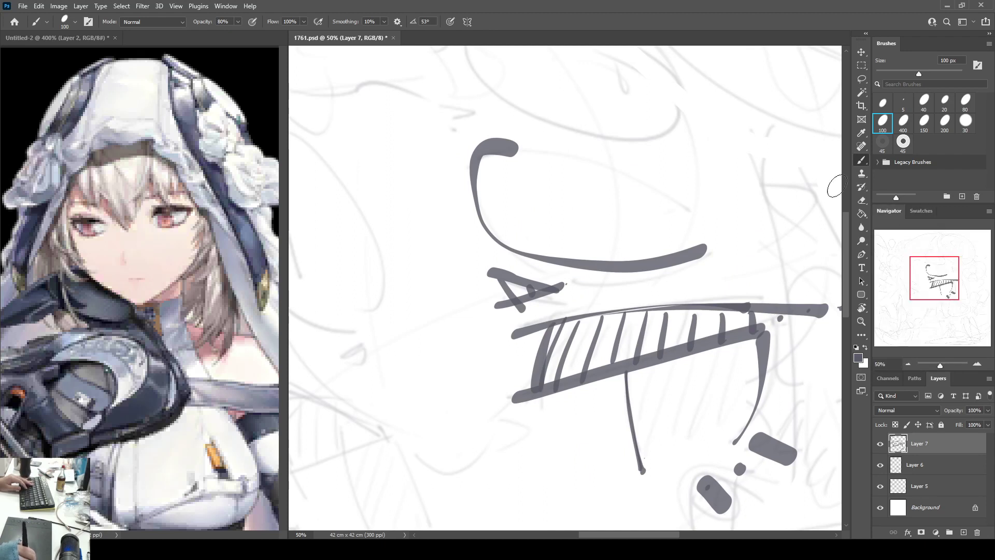
{"action": "key", "text": "ctrl+z"}
{"action": "mouse_move", "coordinate": [521, 141]}
{"action": "left_mouse_down"}
{"action": "mouse_move", "coordinate": [479, 218]}
{"action": "mouse_move", "coordinate": [590, 271]}
{"action": "mouse_move", "coordinate": [692, 267]}
{"action": "left_mouse_up"}
{"action": "key", "text": "ctrl+z"}
Step: Ink the large oval above the right eye with a left-and-lower curve and a separate sloping curve on its outer side
{"action": "mouse_move", "coordinate": [509, 143]}
{"action": "left_mouse_down"}
{"action": "mouse_move", "coordinate": [480, 206]}
{"action": "mouse_move", "coordinate": [567, 281]}
{"action": "mouse_move", "coordinate": [693, 278]}
{"action": "left_mouse_up"}
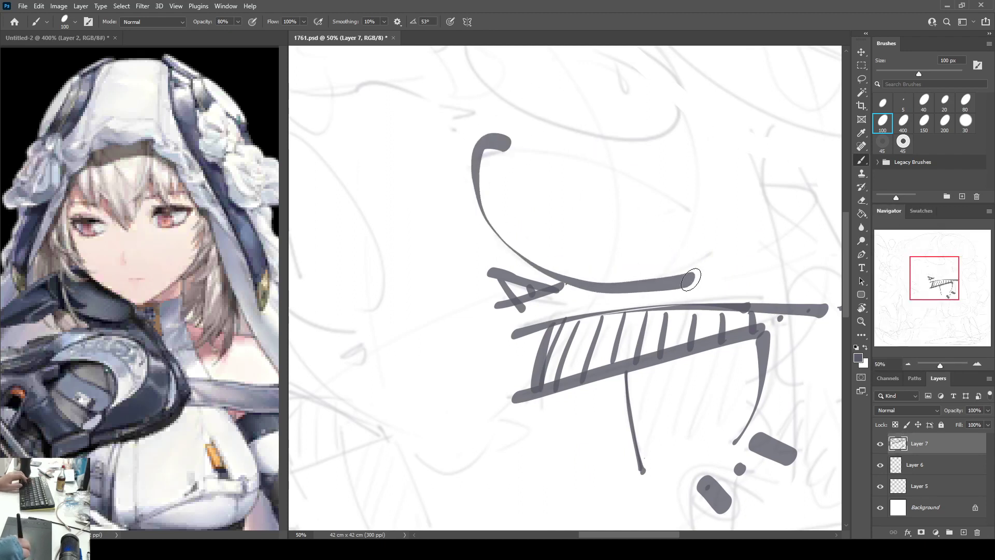
{"action": "mouse_move", "coordinate": [563, 148]}
{"action": "left_mouse_down"}
{"action": "mouse_move", "coordinate": [674, 203]}
{"action": "mouse_move", "coordinate": [709, 258]}
{"action": "left_mouse_up"}
{"action": "left_click_drag", "start_coordinate": [508, 219], "coordinate": [607, 172]}
{"action": "mouse_move", "coordinate": [482, 237]}
{"action": "left_mouse_down"}
{"action": "mouse_move", "coordinate": [542, 271]}
{"action": "mouse_move", "coordinate": [539, 299]}
{"action": "left_mouse_up"}
{"action": "left_click", "coordinate": [641, 124]}
Step: Ink the left eye's slanted lid line, arched upper line and outer edge over the faint sketch
{"action": "left_click_drag", "start_coordinate": [547, 239], "coordinate": [561, 61]}
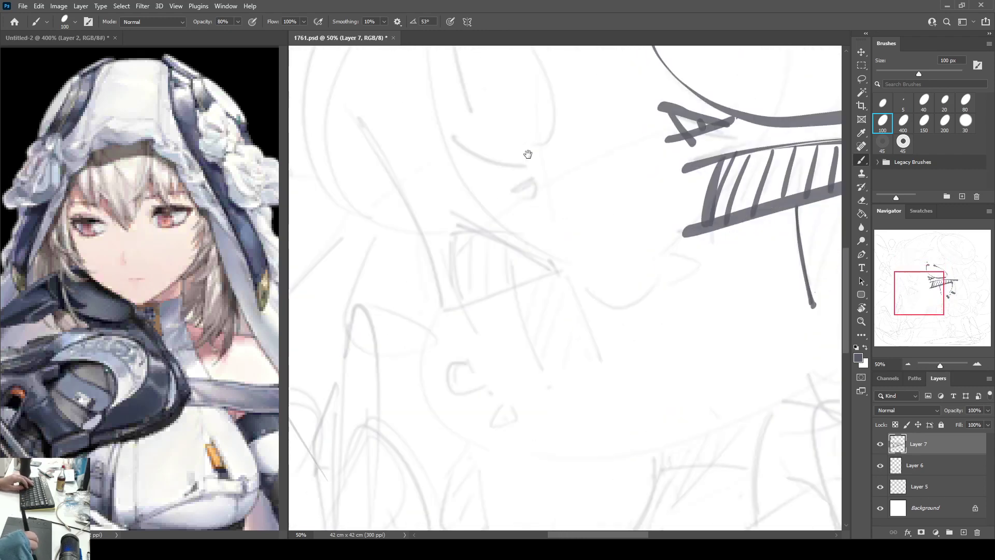
{"action": "left_click_drag", "start_coordinate": [444, 309], "coordinate": [560, 267]}
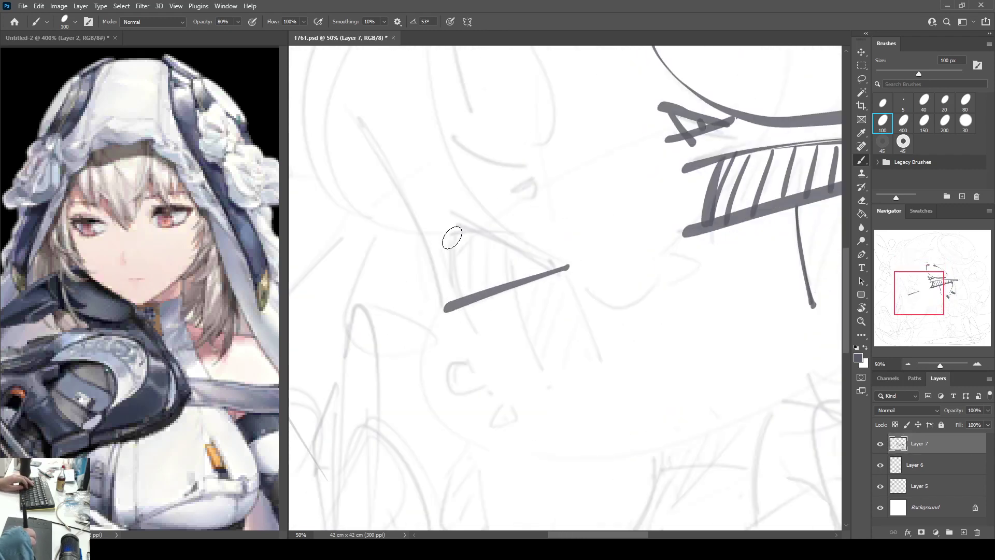
{"action": "mouse_move", "coordinate": [439, 220]}
{"action": "left_mouse_down"}
{"action": "mouse_move", "coordinate": [448, 288]}
{"action": "mouse_move", "coordinate": [452, 221]}
{"action": "mouse_move", "coordinate": [524, 244]}
{"action": "mouse_move", "coordinate": [539, 260]}
{"action": "left_mouse_up"}
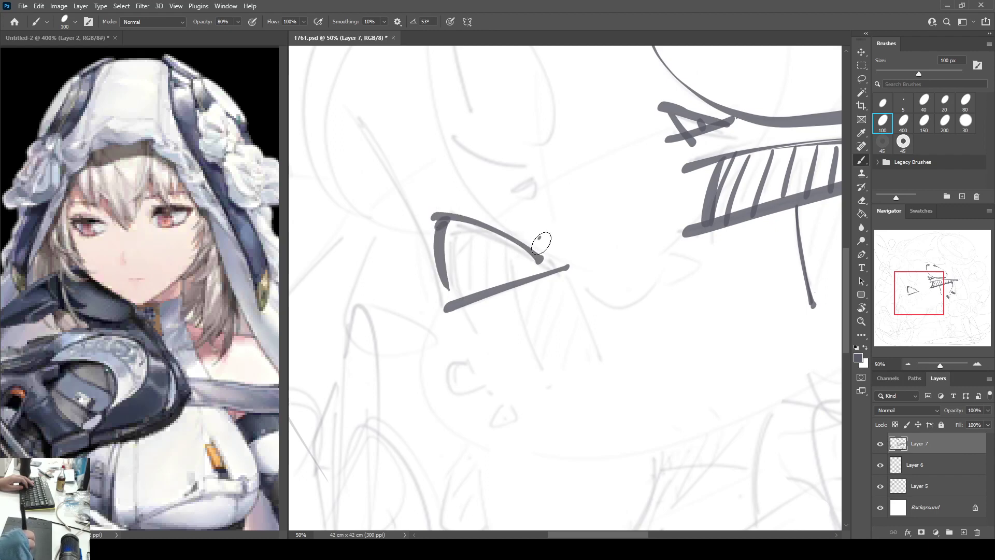
{"action": "key", "text": "ctrl+z"}
{"action": "key", "text": "ctrl+z"}
{"action": "left_click_drag", "start_coordinate": [438, 224], "coordinate": [557, 257]}
{"action": "left_click_drag", "start_coordinate": [439, 222], "coordinate": [473, 336]}
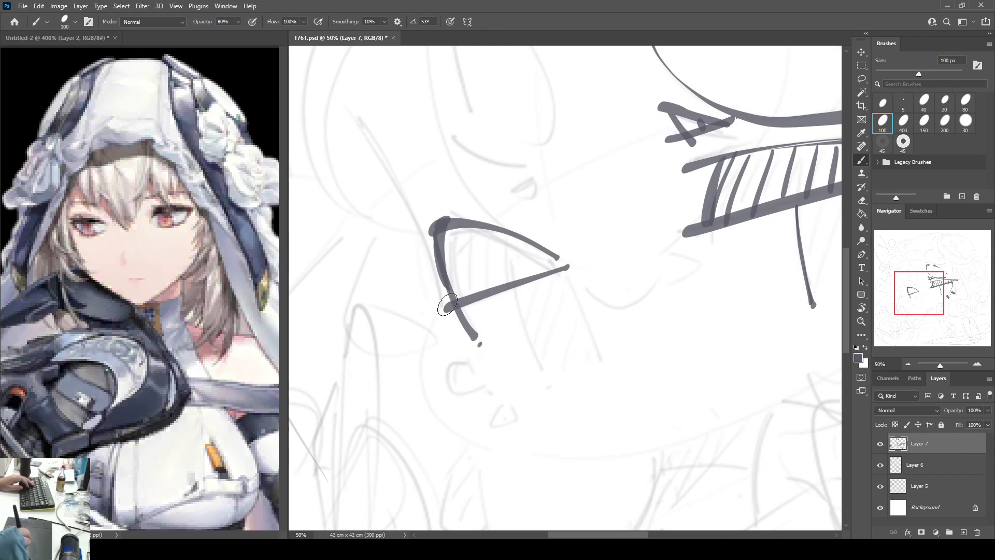
Step: Thicken the left eye's slanted lid line and draw two iris edges running down from it
{"action": "left_click_drag", "start_coordinate": [435, 311], "coordinate": [565, 266]}
{"action": "left_click_drag", "start_coordinate": [517, 289], "coordinate": [541, 375]}
{"action": "left_click_drag", "start_coordinate": [563, 265], "coordinate": [601, 362]}
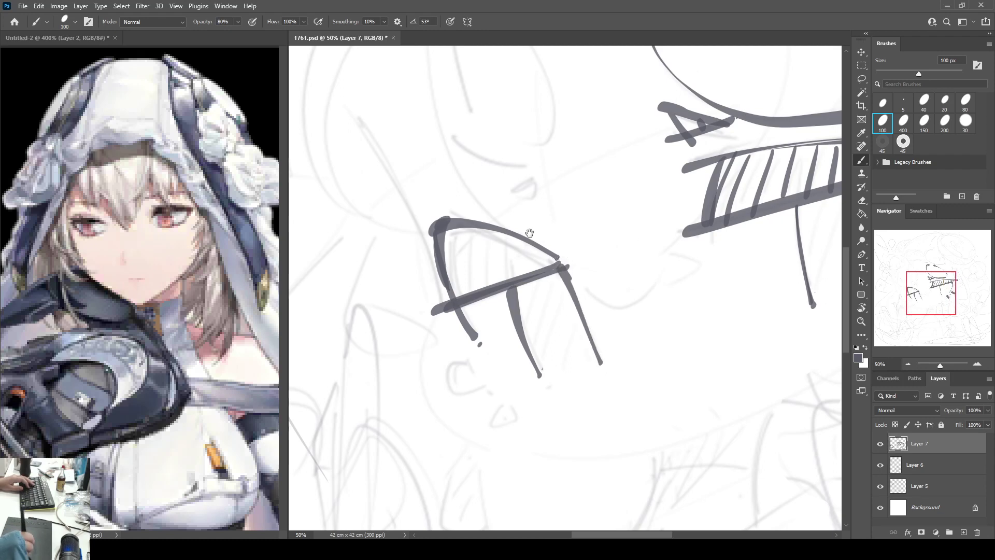
Step: Thicken the right iris's inner edge and hatch the left eye's domed lid and iris with near-vertical strokes
{"action": "left_click_drag", "start_coordinate": [529, 233], "coordinate": [394, 234]}
{"action": "left_click_drag", "start_coordinate": [665, 208], "coordinate": [674, 309]}
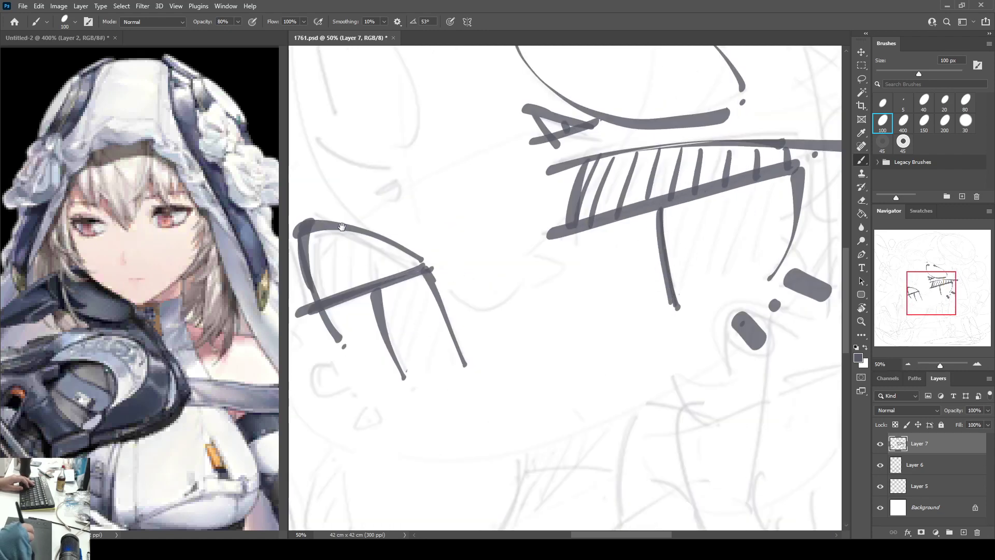
{"action": "left_click_drag", "start_coordinate": [342, 227], "coordinate": [355, 228]}
{"action": "mouse_move", "coordinate": [317, 228]}
{"action": "left_mouse_down"}
{"action": "mouse_move", "coordinate": [318, 290]}
{"action": "mouse_move", "coordinate": [332, 295]}
{"action": "left_mouse_up"}
{"action": "mouse_move", "coordinate": [342, 225]}
{"action": "left_mouse_down"}
{"action": "mouse_move", "coordinate": [343, 295]}
{"action": "mouse_move", "coordinate": [361, 288]}
{"action": "left_mouse_up"}
{"action": "mouse_move", "coordinate": [381, 231]}
{"action": "left_mouse_down"}
{"action": "mouse_move", "coordinate": [382, 283]}
{"action": "mouse_move", "coordinate": [404, 273]}
{"action": "mouse_move", "coordinate": [405, 334]}
{"action": "left_mouse_up"}
{"action": "left_click_drag", "start_coordinate": [433, 274], "coordinate": [419, 356]}
{"action": "left_click_drag", "start_coordinate": [449, 280], "coordinate": [429, 373]}
{"action": "left_click_drag", "start_coordinate": [454, 314], "coordinate": [449, 365]}
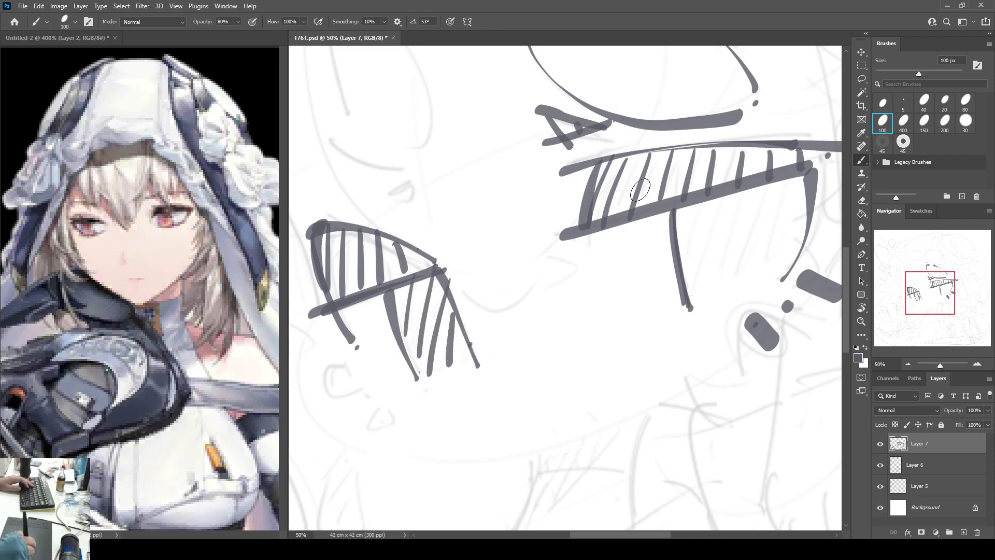
Step: Hatch the right eye's iris below the lid with long slanted strokes
{"action": "mouse_move", "coordinate": [693, 207]}
{"action": "left_mouse_down"}
{"action": "mouse_move", "coordinate": [682, 283]}
{"action": "mouse_move", "coordinate": [693, 300]}
{"action": "mouse_move", "coordinate": [706, 299]}
{"action": "left_mouse_up"}
{"action": "mouse_move", "coordinate": [744, 195]}
{"action": "left_mouse_down"}
{"action": "mouse_move", "coordinate": [729, 297]}
{"action": "mouse_move", "coordinate": [755, 287]}
{"action": "left_mouse_up"}
{"action": "left_click_drag", "start_coordinate": [799, 179], "coordinate": [783, 280]}
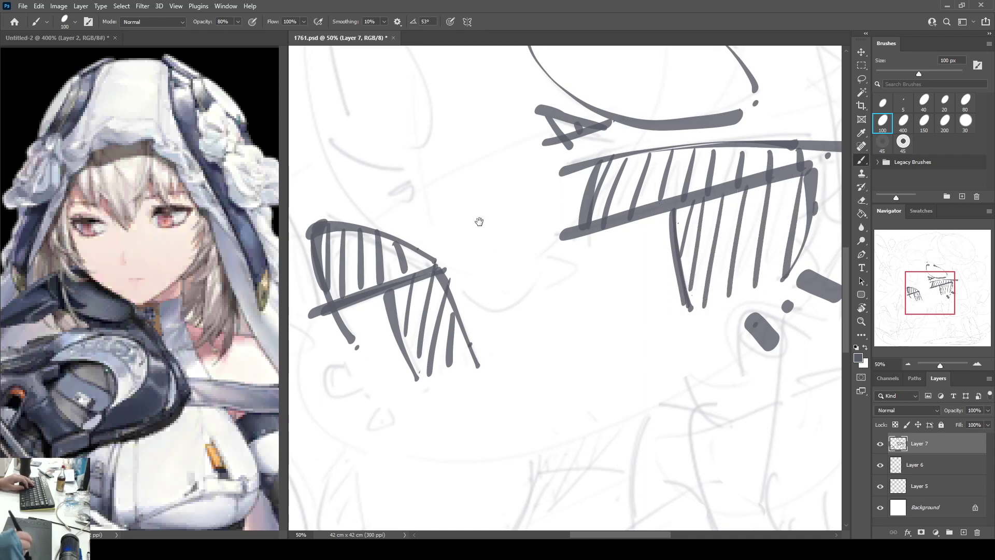
Step: Draw a small triangular mark just above the left eye
{"action": "mouse_move", "coordinate": [447, 177]}
{"action": "left_mouse_down"}
{"action": "mouse_move", "coordinate": [484, 228]}
{"action": "mouse_move", "coordinate": [498, 271]}
{"action": "mouse_move", "coordinate": [420, 302]}
{"action": "left_mouse_up"}
{"action": "left_click_drag", "start_coordinate": [420, 302], "coordinate": [464, 301]}
{"action": "left_click_drag", "start_coordinate": [457, 286], "coordinate": [466, 297]}
{"action": "left_click_drag", "start_coordinate": [460, 249], "coordinate": [480, 280]}
Step: Ink the tall, narrow oval above the left eye, following the faint sketch
{"action": "key", "text": "r"}
{"action": "mouse_move", "coordinate": [442, 147]}
{"action": "left_mouse_down"}
{"action": "mouse_move", "coordinate": [425, 95]}
{"action": "mouse_move", "coordinate": [403, 174]}
{"action": "left_mouse_up"}
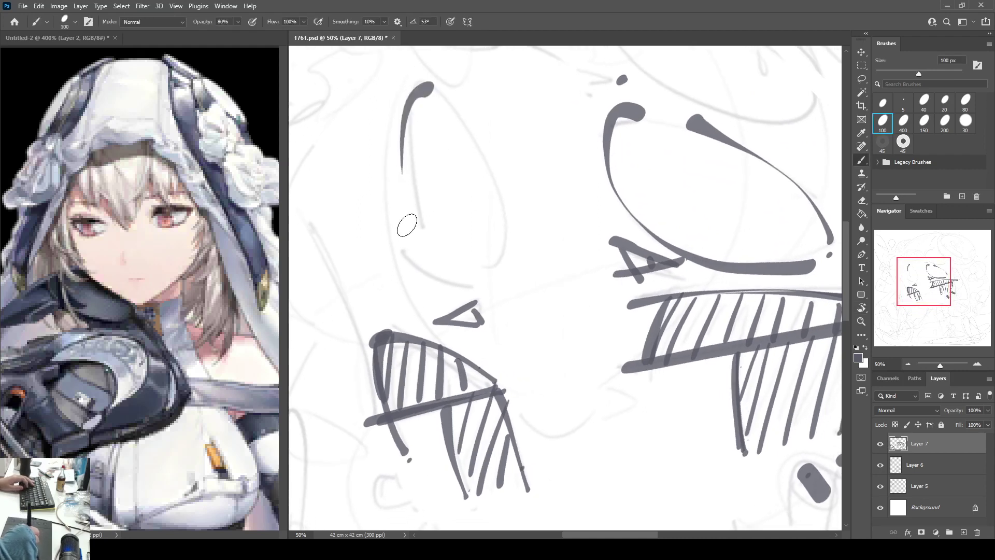
{"action": "key", "text": "ctrl+z"}
{"action": "mouse_move", "coordinate": [436, 82]}
{"action": "left_mouse_down"}
{"action": "mouse_move", "coordinate": [402, 244]}
{"action": "mouse_move", "coordinate": [461, 282]}
{"action": "mouse_move", "coordinate": [448, 104]}
{"action": "mouse_move", "coordinate": [473, 284]}
{"action": "left_mouse_up"}
{"action": "left_click", "coordinate": [482, 265]}
Step: Ink a long tapering line that slopes down to the outer corner of the left eye, and remove the stray dot
{"action": "key", "text": "space"}
{"action": "left_click_drag", "start_coordinate": [531, 176], "coordinate": [580, 68]}
{"action": "left_click_drag", "start_coordinate": [356, 127], "coordinate": [429, 305]}
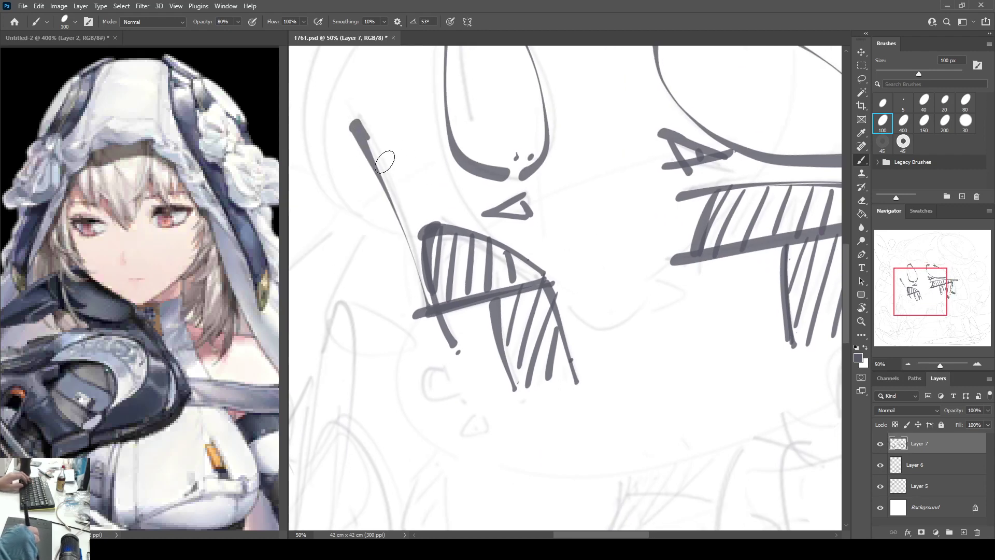
{"action": "key", "text": "ctrl+z"}
{"action": "key", "text": "ctrl+z"}
{"action": "left_click_drag", "start_coordinate": [354, 127], "coordinate": [421, 307]}
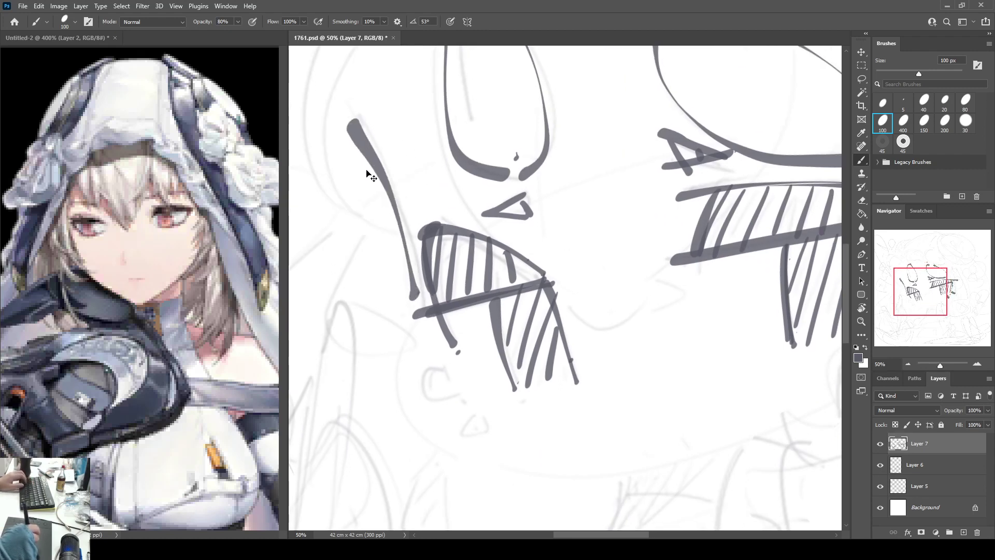
{"action": "key", "text": "ctrl+z"}
{"action": "left_click_drag", "start_coordinate": [347, 124], "coordinate": [427, 313]}
{"action": "left_click_drag", "start_coordinate": [532, 271], "coordinate": [419, 226]}
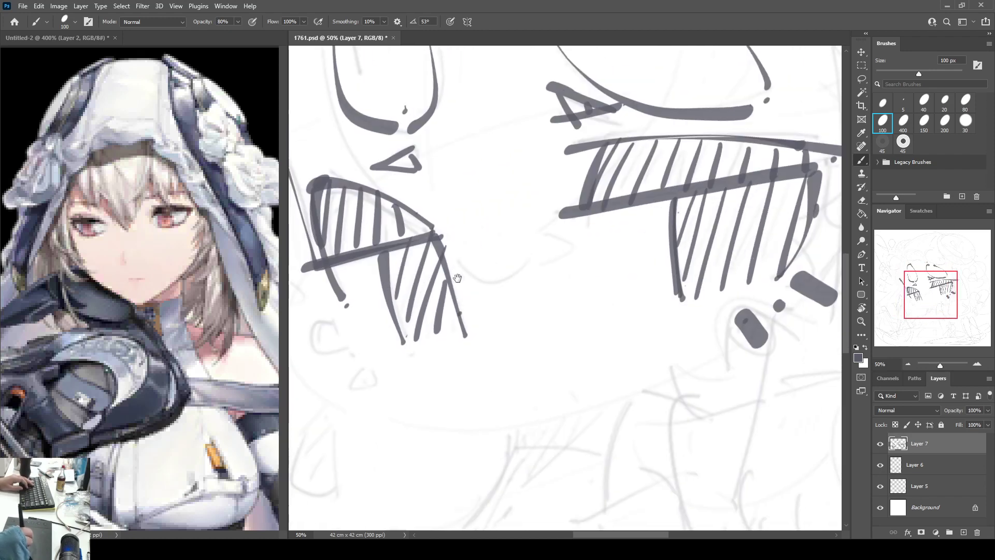
{"action": "key", "text": "ctrl+minus"}
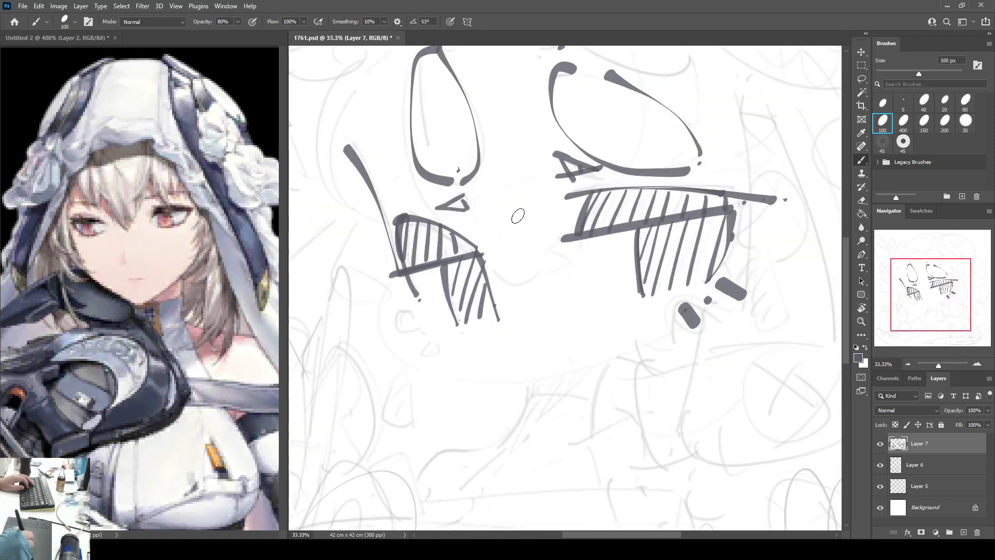
{"action": "mouse_move", "coordinate": [397, 280]}
{"action": "left_mouse_down"}
{"action": "mouse_move", "coordinate": [443, 366]}
{"action": "mouse_move", "coordinate": [762, 291]}
{"action": "left_mouse_up"}
{"action": "key", "text": "ctrl+z"}
{"action": "mouse_move", "coordinate": [397, 280]}
{"action": "left_mouse_down"}
{"action": "mouse_move", "coordinate": [386, 363]}
{"action": "mouse_move", "coordinate": [739, 280]}
{"action": "left_mouse_up"}
{"action": "key", "text": "ctrl+z"}
{"action": "mouse_move", "coordinate": [395, 280]}
{"action": "left_mouse_down"}
{"action": "mouse_move", "coordinate": [417, 369]}
{"action": "mouse_move", "coordinate": [766, 285]}
{"action": "left_mouse_up"}
{"action": "key", "text": "ctrl+z"}
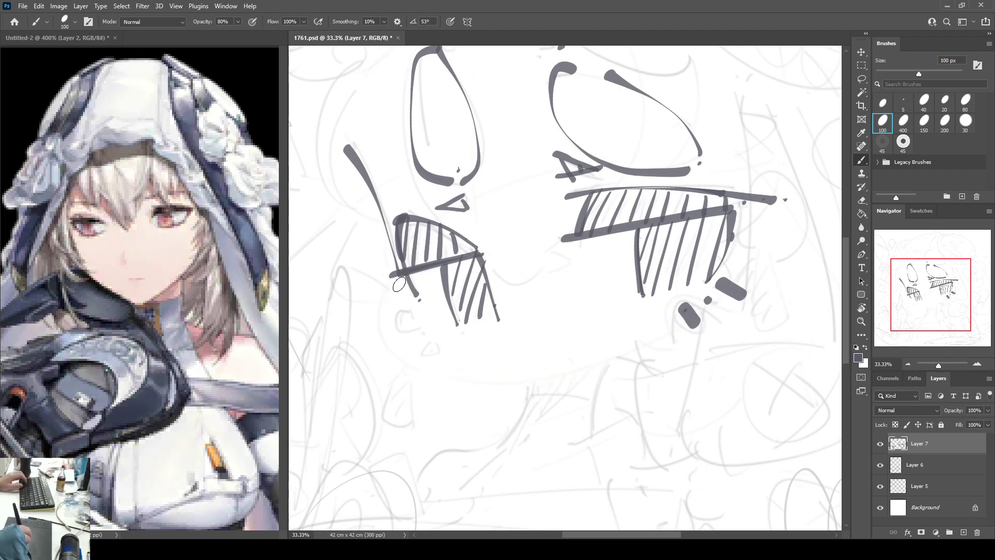
{"action": "mouse_move", "coordinate": [397, 278]}
{"action": "left_mouse_down"}
{"action": "mouse_move", "coordinate": [381, 314]}
{"action": "mouse_move", "coordinate": [570, 365]}
{"action": "mouse_move", "coordinate": [754, 282]}
{"action": "mouse_move", "coordinate": [394, 295]}
{"action": "mouse_move", "coordinate": [381, 342]}
{"action": "mouse_move", "coordinate": [750, 268]}
{"action": "left_mouse_up"}
{"action": "key", "text": "ctrl+z"}
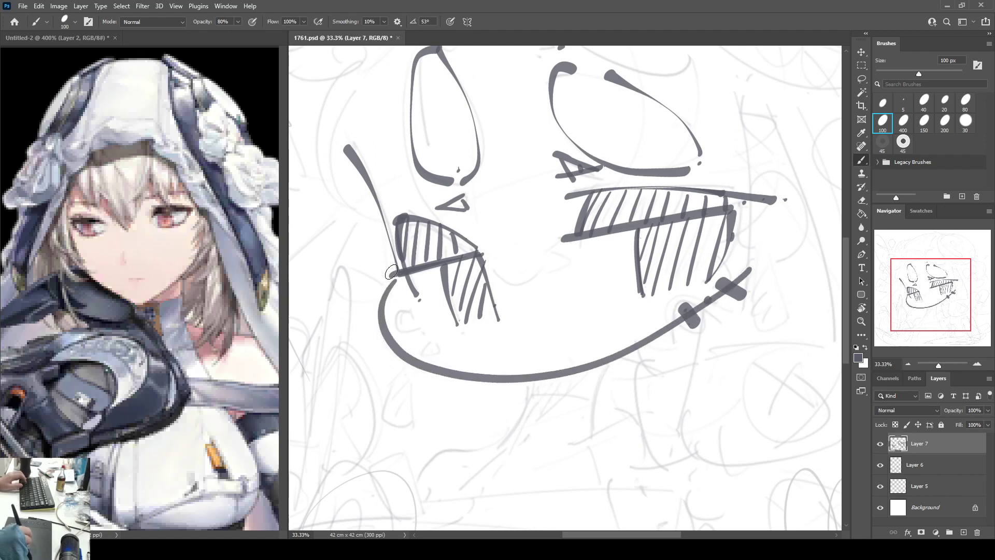
Step: Redraw the face contour as one sweeping curve from the left eye's outer corner, under both eyes, to the marks below the right eye
{"action": "key", "text": "ctrl+z"}
{"action": "mouse_move", "coordinate": [396, 280]}
{"action": "left_mouse_down"}
{"action": "mouse_move", "coordinate": [379, 319]}
{"action": "mouse_move", "coordinate": [521, 376]}
{"action": "mouse_move", "coordinate": [735, 277]}
{"action": "mouse_move", "coordinate": [392, 298]}
{"action": "mouse_move", "coordinate": [381, 352]}
{"action": "mouse_move", "coordinate": [694, 311]}
{"action": "mouse_move", "coordinate": [744, 268]}
{"action": "left_mouse_up"}
{"action": "key", "text": "ctrl+z"}
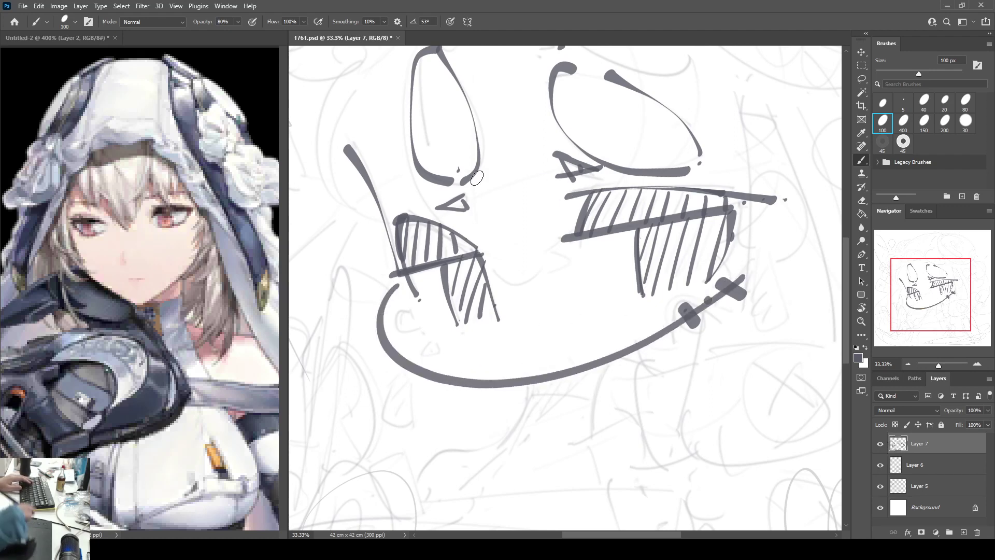
Step: Ink two short, thick cheek marks with a dot between them below the left eye, inside the curve of the face contour
{"action": "key", "text": "ctrl+equal"}
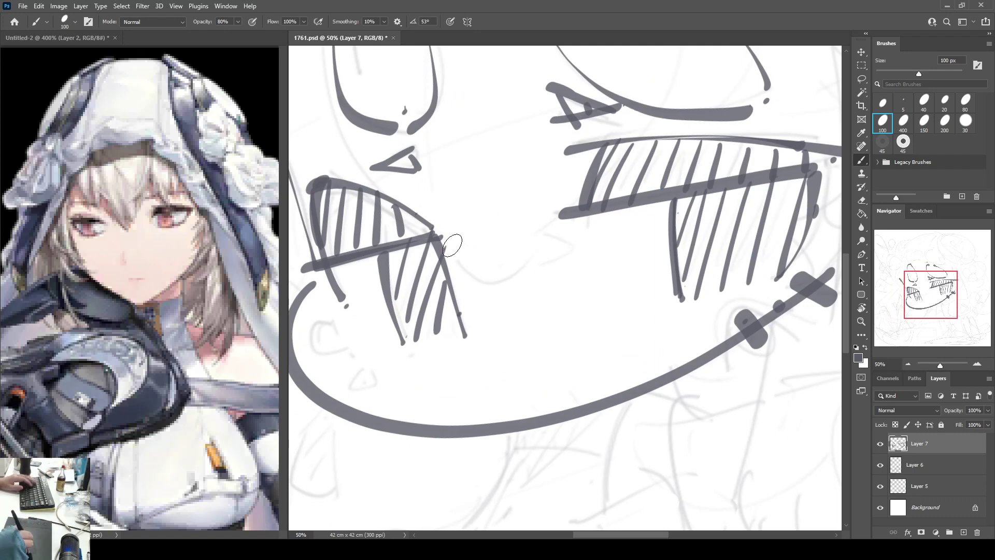
{"action": "key", "text": "ctrl+shift+h"}
{"action": "key", "text": "r"}
{"action": "left_click_drag", "start_coordinate": [659, 291], "coordinate": [532, 259]}
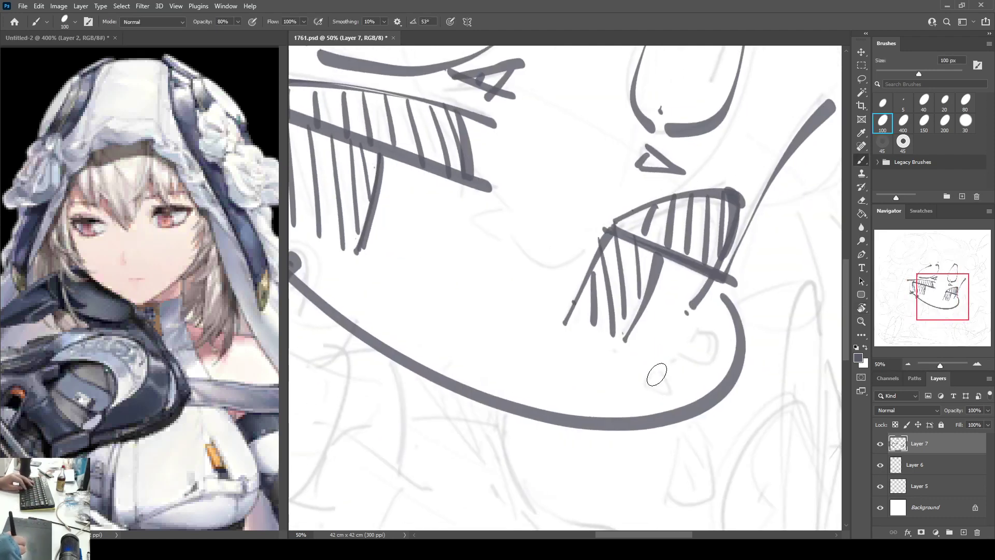
{"action": "mouse_move", "coordinate": [648, 372]}
{"action": "left_mouse_down"}
{"action": "mouse_move", "coordinate": [665, 385]}
{"action": "mouse_move", "coordinate": [673, 361]}
{"action": "left_mouse_up"}
{"action": "left_click_drag", "start_coordinate": [695, 343], "coordinate": [685, 341]}
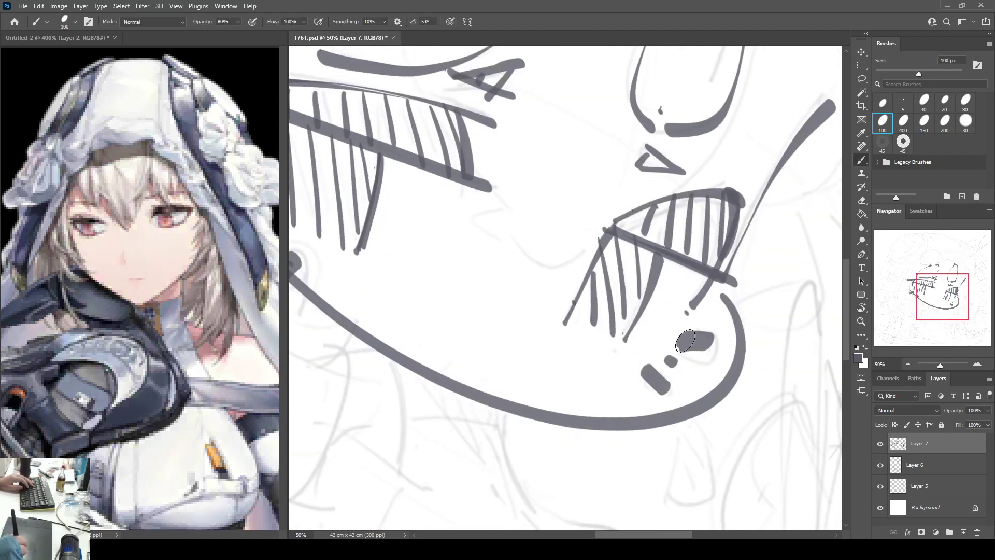
Step: Restore the unmirrored, unrotated canvas view and ink a short slanted mouth mark just above the chin line
{"action": "key", "text": "r"}
{"action": "left_click_drag", "start_coordinate": [611, 175], "coordinate": [584, 168]}
{"action": "left_click_drag", "start_coordinate": [515, 211], "coordinate": [600, 161]}
{"action": "left_click_drag", "start_coordinate": [516, 152], "coordinate": [502, 137]}
{"action": "left_click_drag", "start_coordinate": [329, 283], "coordinate": [351, 280]}
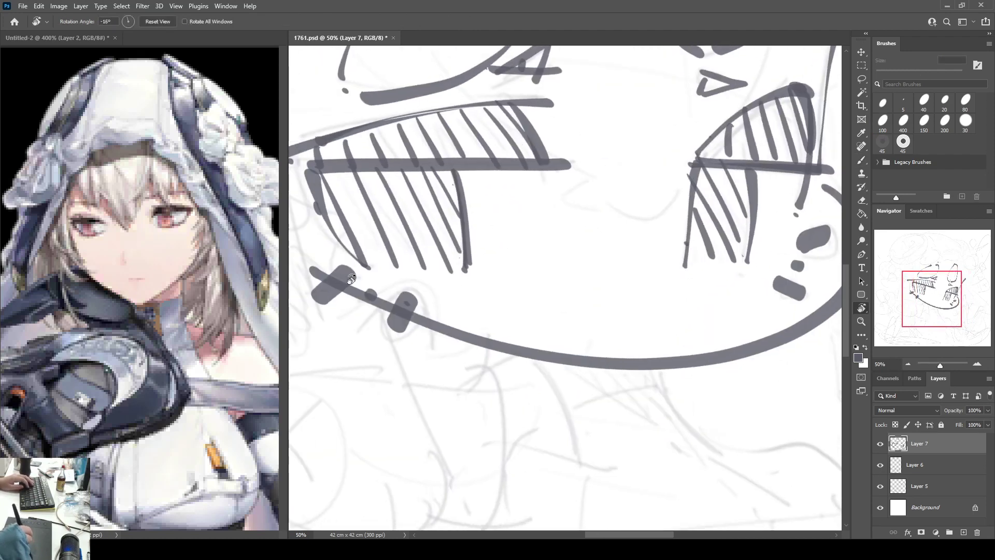
{"action": "key", "text": "ctrl+shift+h"}
{"action": "key", "text": "Escape"}
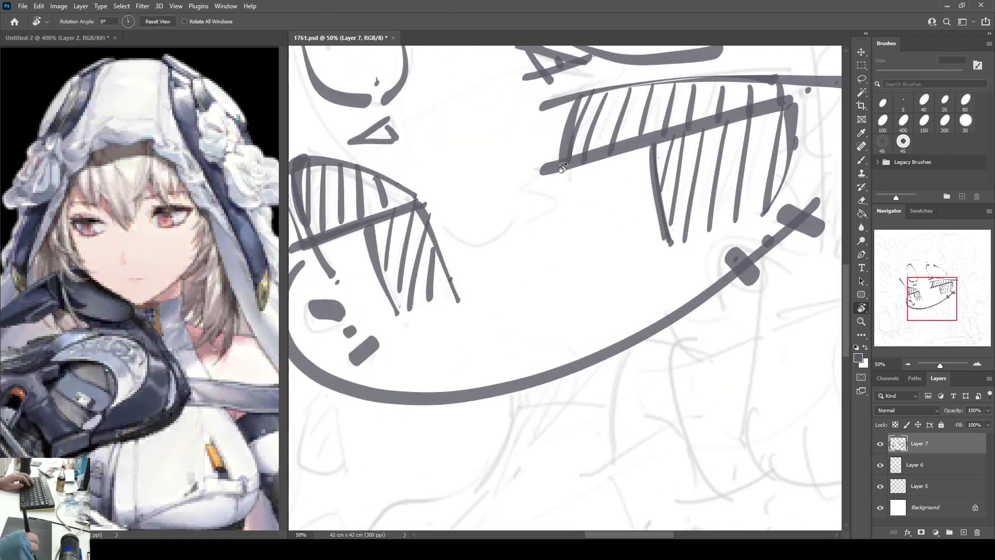
{"action": "key", "text": "b"}
{"action": "key", "text": "r"}
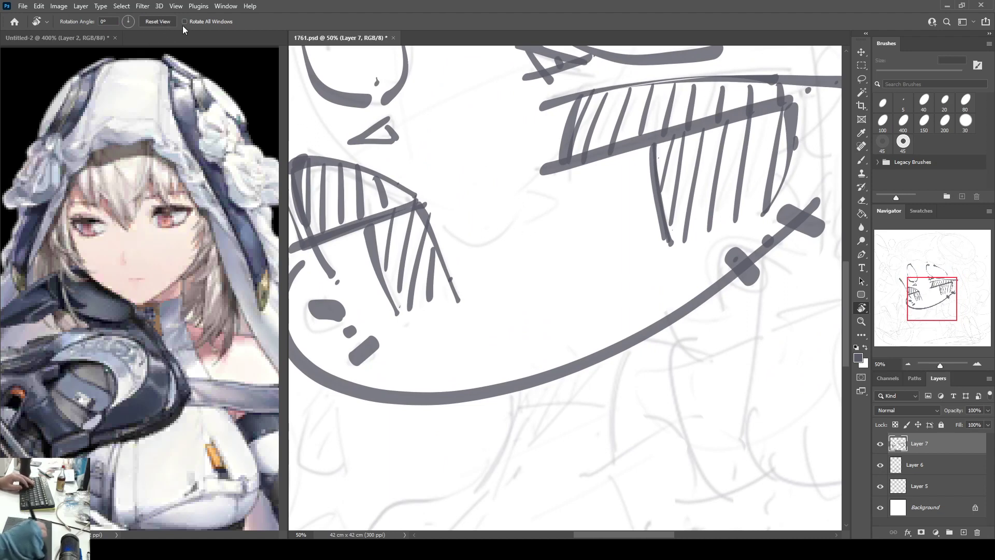
{"action": "key", "text": "b"}
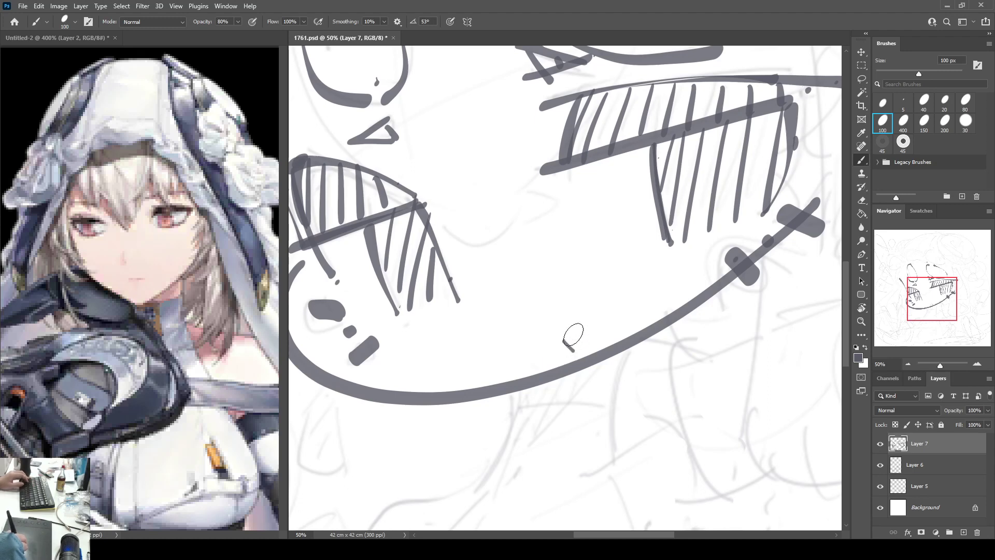
{"action": "left_click_drag", "start_coordinate": [542, 280], "coordinate": [559, 251]}
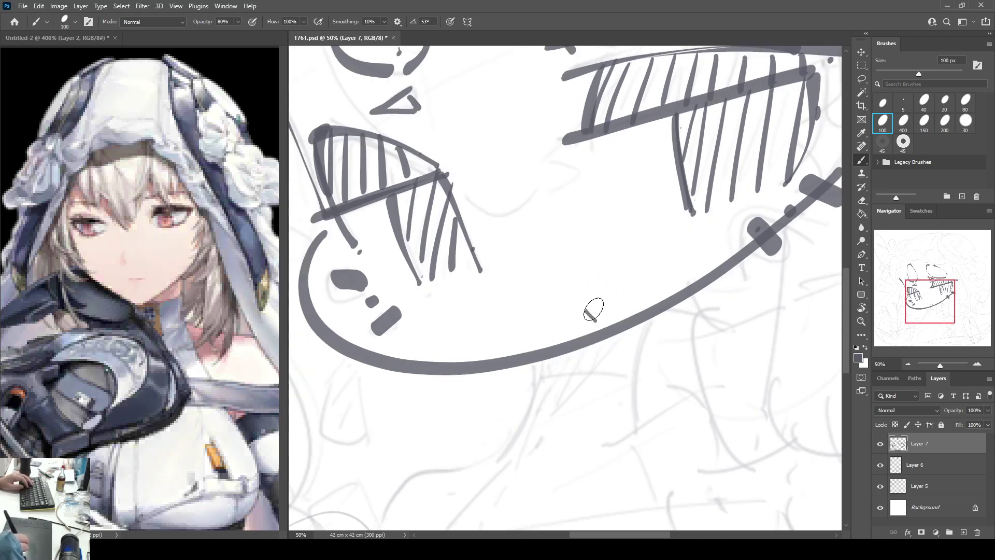
{"action": "left_click_drag", "start_coordinate": [591, 307], "coordinate": [602, 312]}
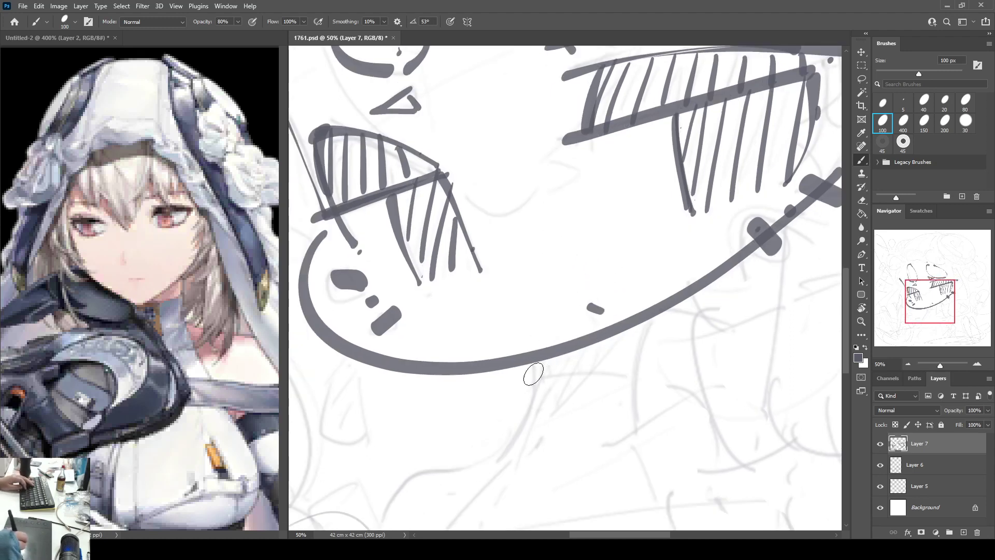
Step: Ink the two sides of the neck below the chin and a thin arched line across it, following the sketch
{"action": "left_click_drag", "start_coordinate": [533, 360], "coordinate": [509, 441]}
{"action": "left_click_drag", "start_coordinate": [661, 310], "coordinate": [642, 416]}
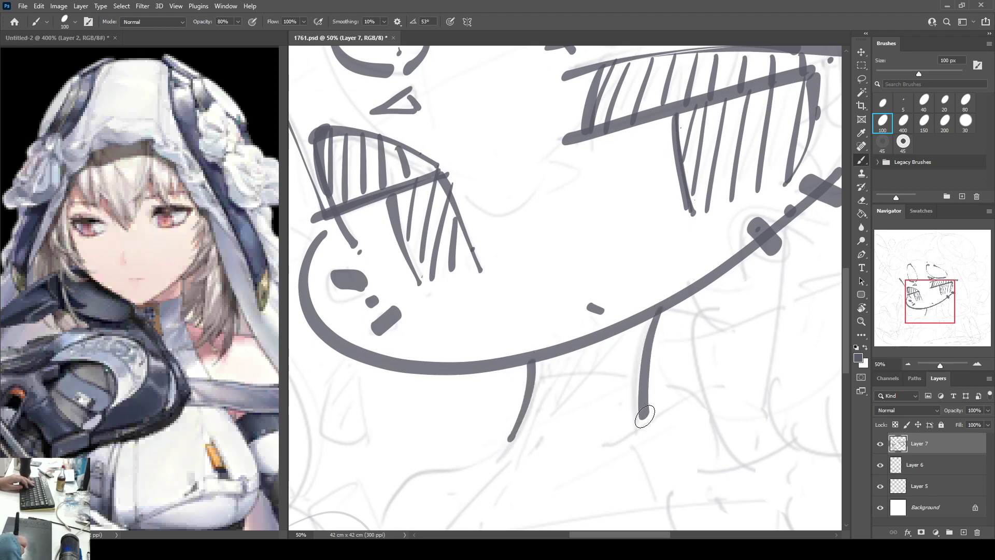
{"action": "left_click_drag", "start_coordinate": [531, 384], "coordinate": [649, 377]}
Step: Ink a diagonal shadow edge across the neck with hatching under the chin, and replace the mouth mark with a thinner one
{"action": "left_click_drag", "start_coordinate": [647, 321], "coordinate": [539, 407]}
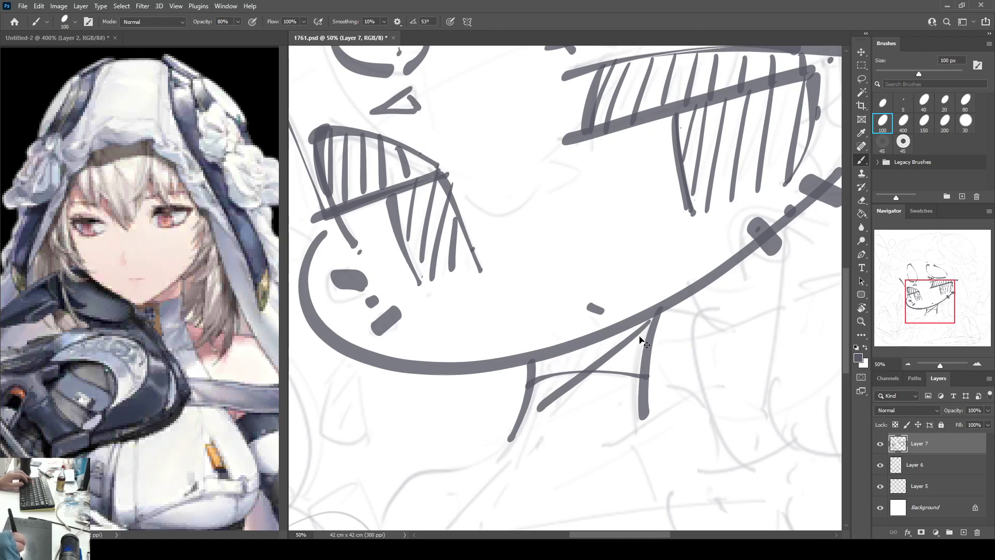
{"action": "key", "text": "ctrl+z"}
{"action": "left_click_drag", "start_coordinate": [654, 314], "coordinate": [530, 390]}
{"action": "mouse_move", "coordinate": [552, 356]}
{"action": "left_mouse_down"}
{"action": "mouse_move", "coordinate": [575, 342]}
{"action": "mouse_move", "coordinate": [601, 344]}
{"action": "left_mouse_up"}
{"action": "left_click_drag", "start_coordinate": [680, 344], "coordinate": [678, 332]}
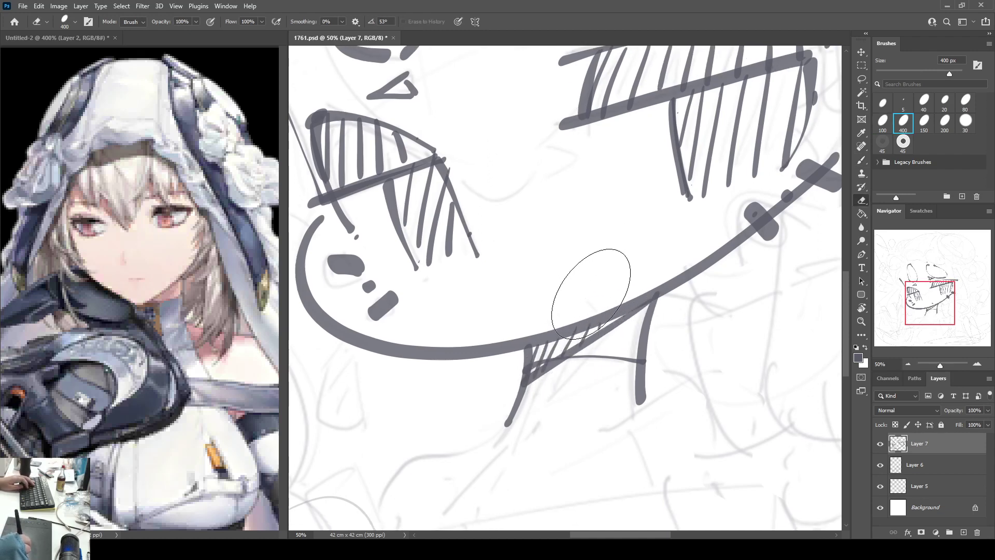
{"action": "mouse_move", "coordinate": [585, 298]}
{"action": "left_mouse_down"}
{"action": "mouse_move", "coordinate": [591, 305]}
{"action": "mouse_move", "coordinate": [592, 221]}
{"action": "left_mouse_up"}
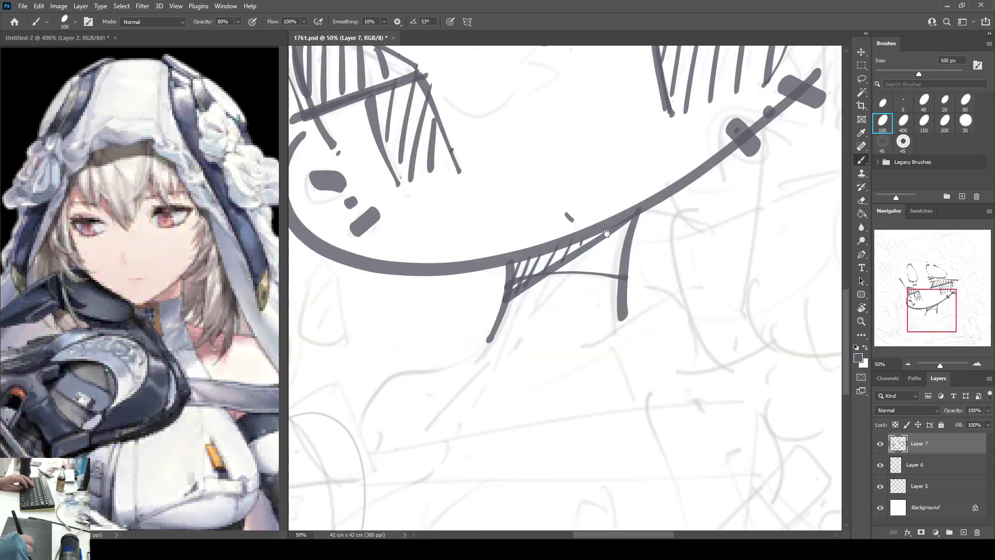
Step: Ink the curved shoulder lines on both sides of the neck and add thin collarbone and neck-muscle strokes between them
{"action": "mouse_move", "coordinate": [599, 340]}
{"action": "left_mouse_down"}
{"action": "mouse_move", "coordinate": [590, 348]}
{"action": "mouse_move", "coordinate": [771, 332]}
{"action": "mouse_move", "coordinate": [773, 361]}
{"action": "left_mouse_up"}
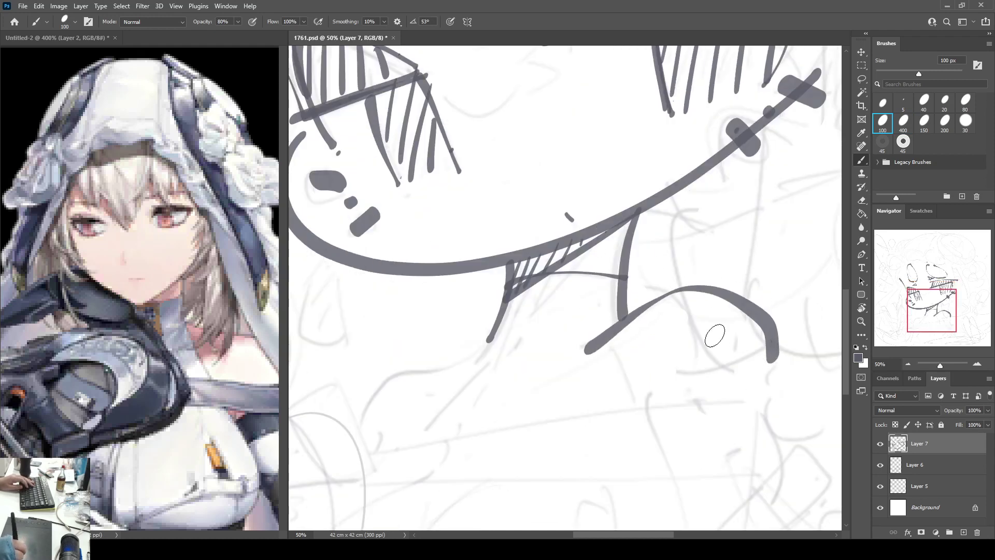
{"action": "left_click_drag", "start_coordinate": [475, 350], "coordinate": [352, 426]}
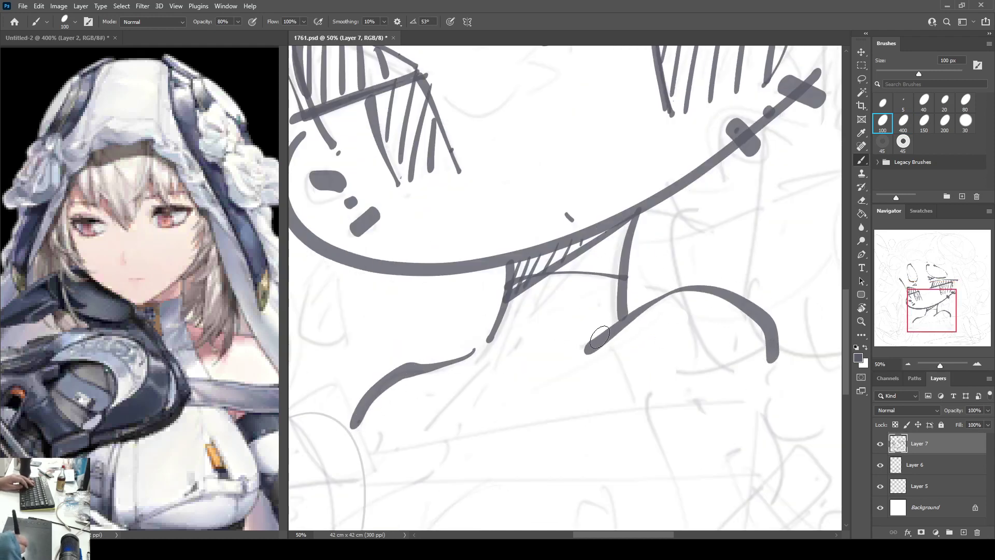
{"action": "left_click_drag", "start_coordinate": [412, 392], "coordinate": [511, 379]}
{"action": "left_click", "coordinate": [528, 372]}
{"action": "left_click_drag", "start_coordinate": [602, 257], "coordinate": [564, 331]}
{"action": "mouse_move", "coordinate": [542, 283]}
{"action": "left_mouse_down"}
{"action": "mouse_move", "coordinate": [507, 366]}
{"action": "mouse_move", "coordinate": [442, 430]}
{"action": "left_mouse_up"}
Step: Ink two long, nearly horizontal lines across the chest below the shoulders, the upper one rising towards the right
{"action": "left_click_drag", "start_coordinate": [544, 412], "coordinate": [560, 317]}
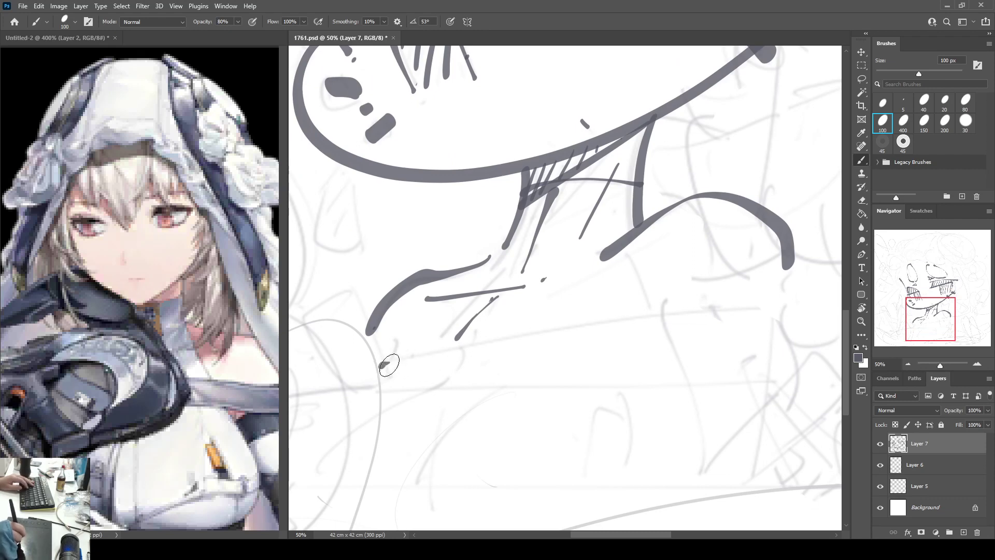
{"action": "left_click_drag", "start_coordinate": [381, 365], "coordinate": [775, 325]}
{"action": "key", "text": "ctrl+z"}
{"action": "mouse_move", "coordinate": [385, 361]}
{"action": "left_mouse_down"}
{"action": "mouse_move", "coordinate": [560, 324]}
{"action": "mouse_move", "coordinate": [783, 306]}
{"action": "left_mouse_up"}
{"action": "left_click_drag", "start_coordinate": [386, 393], "coordinate": [778, 380]}
Step: Join the right ends of the two chest lines with an angular stroke that bulges outward
{"action": "left_click_drag", "start_coordinate": [812, 358], "coordinate": [777, 360]}
{"action": "left_click_drag", "start_coordinate": [745, 312], "coordinate": [750, 368]}
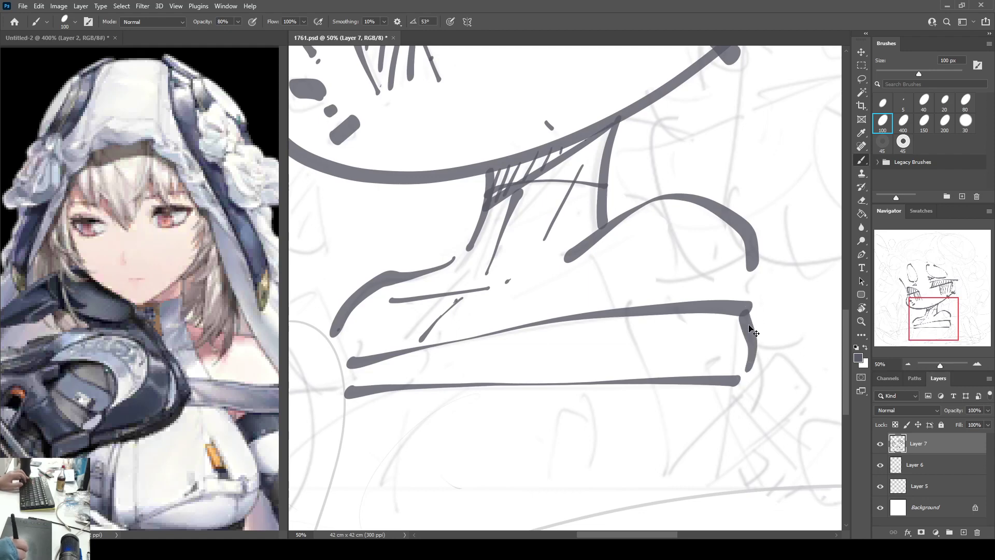
{"action": "key", "text": "ctrl+z"}
{"action": "mouse_move", "coordinate": [747, 311]}
{"action": "left_mouse_down"}
{"action": "mouse_move", "coordinate": [766, 344]}
{"action": "mouse_move", "coordinate": [736, 400]}
{"action": "left_mouse_up"}
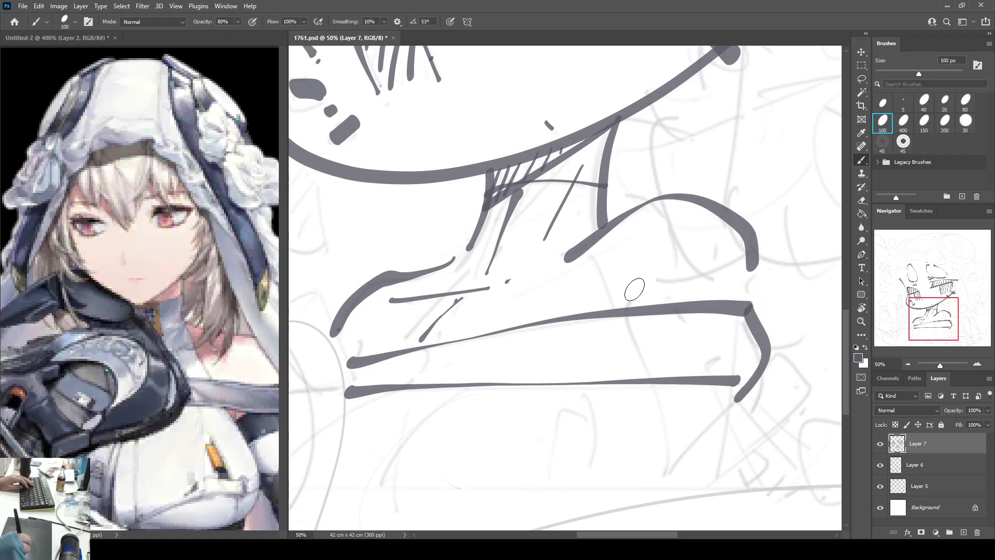
Step: Add a small dot above the upper chest line and ink the torso's left side as a curve descending from the lower line
{"action": "left_click_drag", "start_coordinate": [596, 315], "coordinate": [644, 272]}
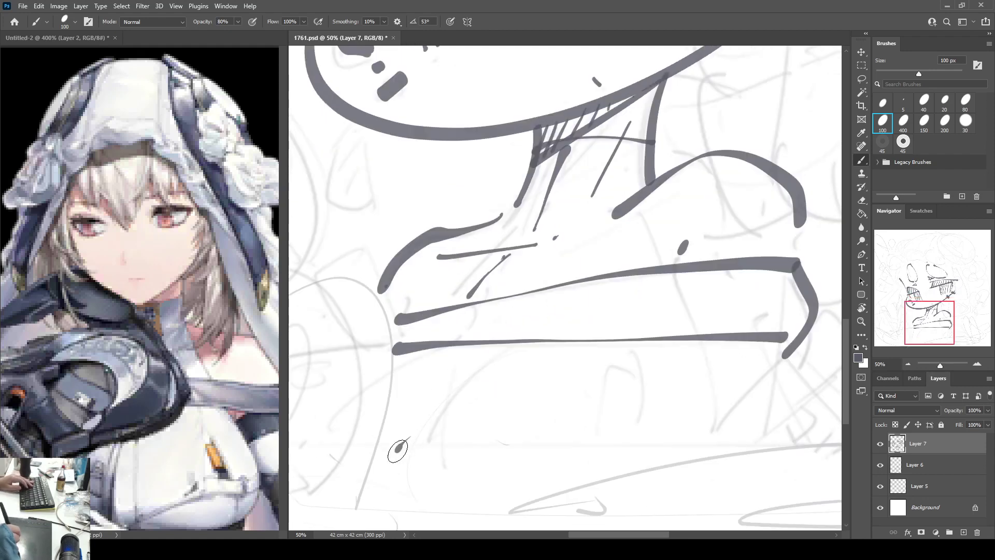
{"action": "left_click_drag", "start_coordinate": [399, 447], "coordinate": [484, 356]}
{"action": "left_click_drag", "start_coordinate": [558, 390], "coordinate": [591, 267]}
{"action": "key", "text": "ctrl+z"}
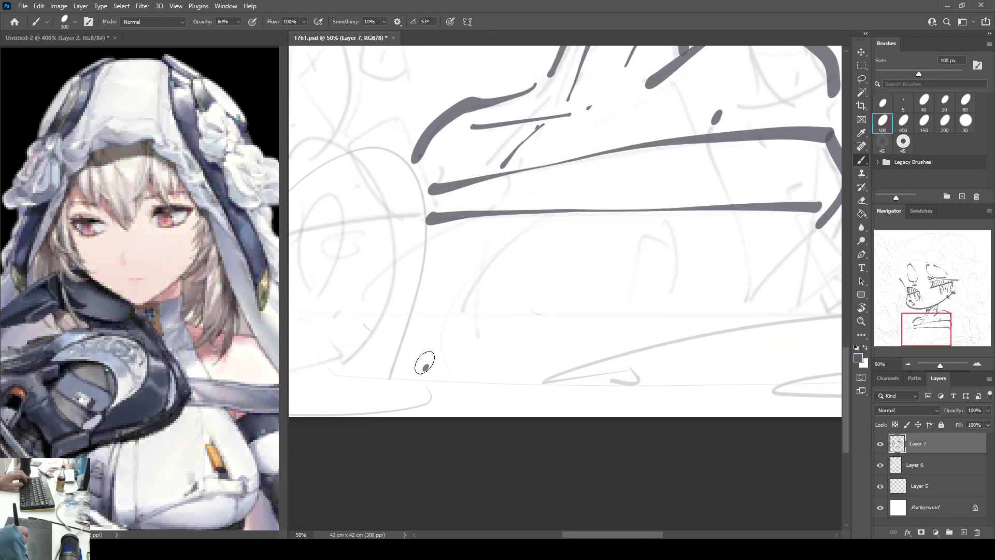
{"action": "left_click_drag", "start_coordinate": [424, 367], "coordinate": [544, 222]}
Step: Ink the torso's right side as an outward-bulging curve from the lower chest line to near the canvas's bottom edge
{"action": "left_click_drag", "start_coordinate": [738, 208], "coordinate": [764, 379]}
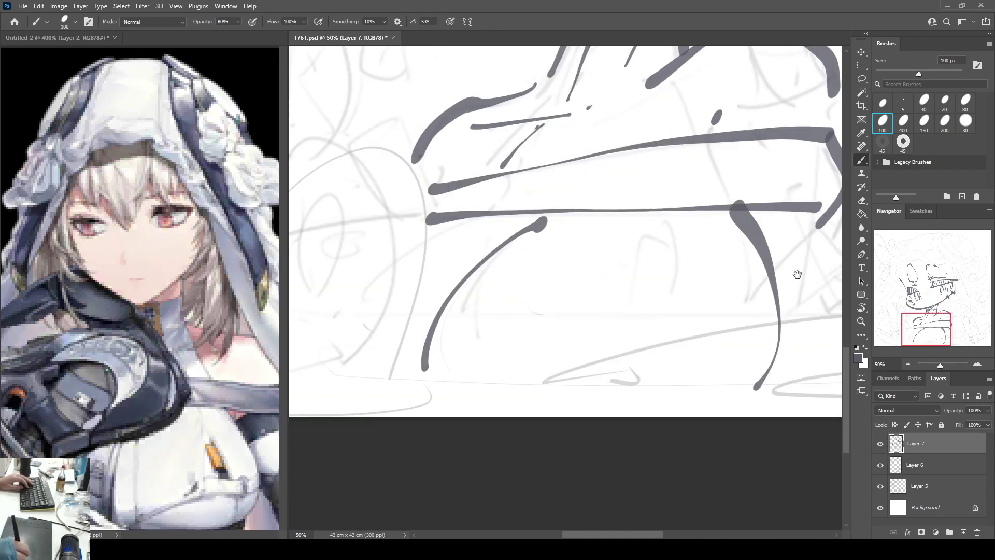
{"action": "left_click_drag", "start_coordinate": [798, 275], "coordinate": [644, 278]}
{"action": "key", "text": "ctrl+z"}
{"action": "left_click_drag", "start_coordinate": [574, 249], "coordinate": [591, 415]}
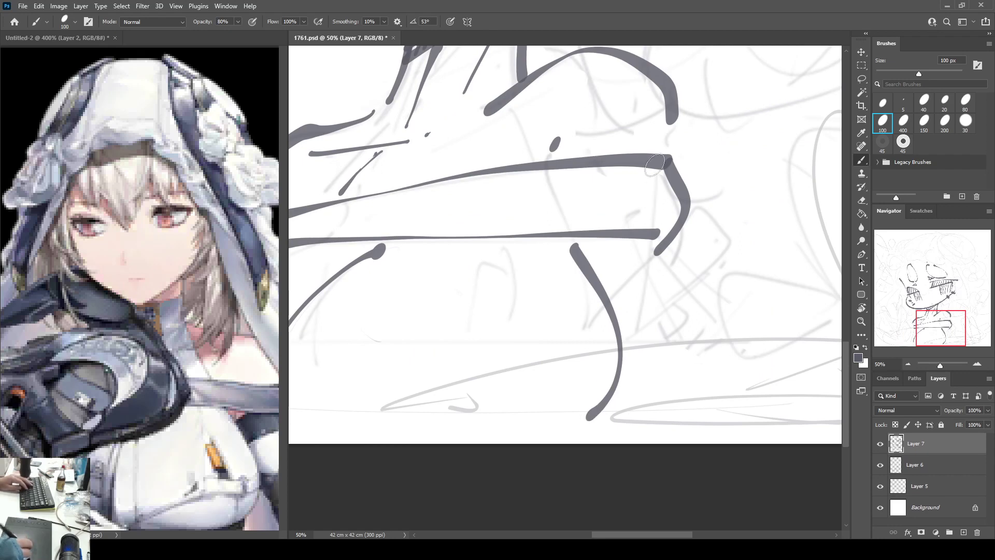
{"action": "left_click_drag", "start_coordinate": [620, 292], "coordinate": [704, 218]}
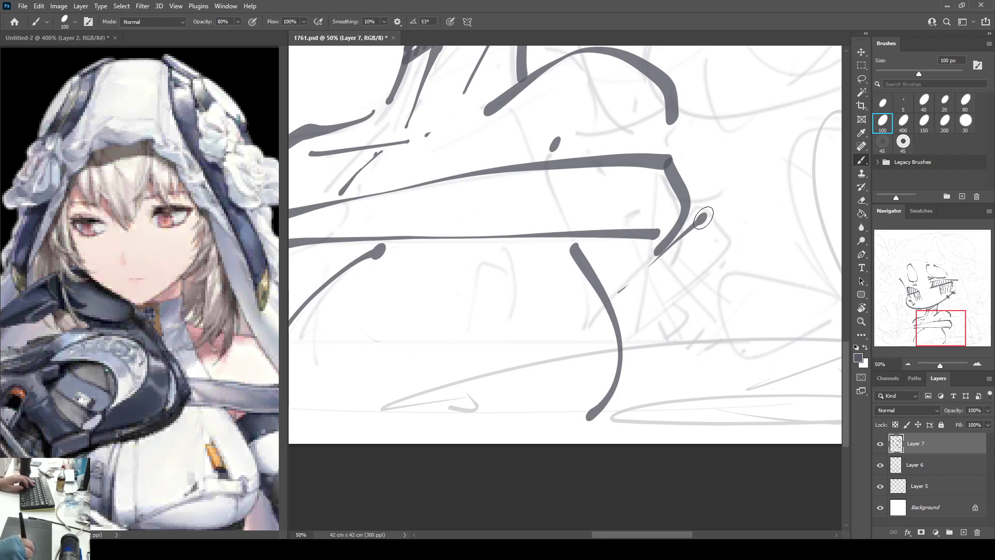
{"action": "key", "text": "ctrl+z"}
{"action": "key", "text": "e"}
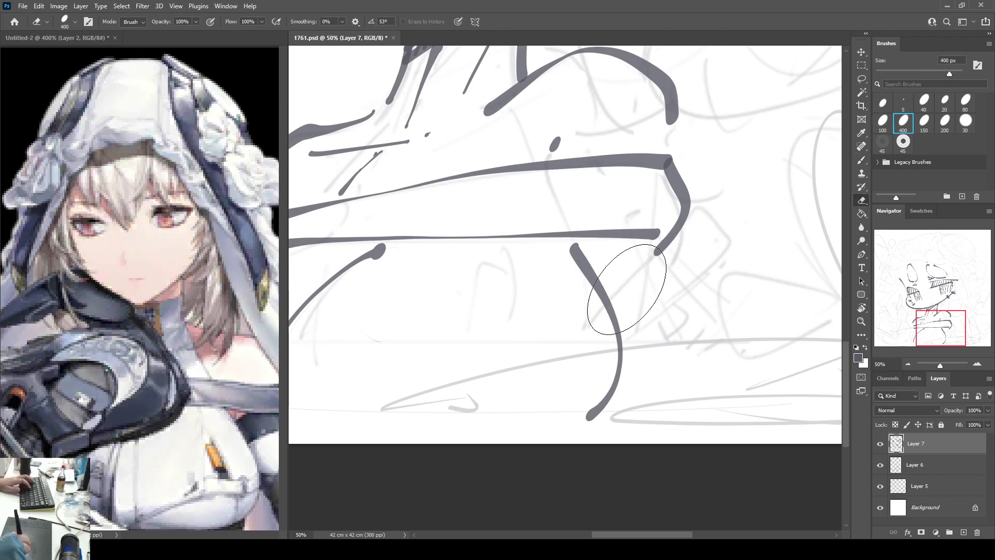
{"action": "left_click", "coordinate": [626, 290]}
{"action": "key", "text": "b"}
{"action": "mouse_move", "coordinate": [619, 294]}
{"action": "left_mouse_down"}
{"action": "mouse_move", "coordinate": [735, 271]}
{"action": "mouse_move", "coordinate": [631, 352]}
{"action": "left_mouse_up"}
{"action": "key", "text": "ctrl+z"}
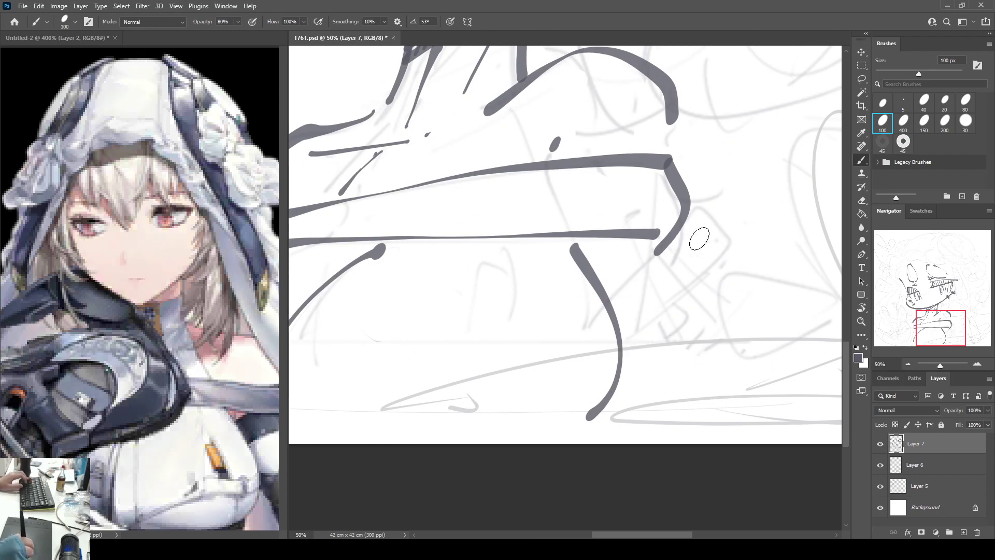
Step: Erase the stroke joining the chest lines' right ends and redraw it as a tapering curve that bulges further out
{"action": "key", "text": "e"}
{"action": "left_click_drag", "start_coordinate": [688, 171], "coordinate": [665, 265]}
{"action": "left_click_drag", "start_coordinate": [674, 165], "coordinate": [671, 243]}
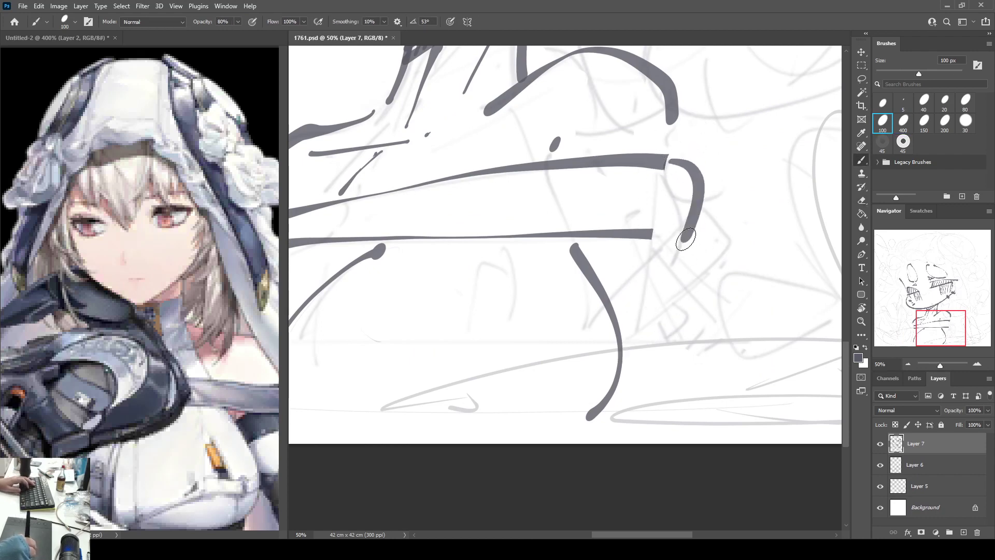
{"action": "key", "text": "ctrl+z"}
{"action": "mouse_move", "coordinate": [663, 158]}
{"action": "left_mouse_down"}
{"action": "mouse_move", "coordinate": [698, 191]}
{"action": "mouse_move", "coordinate": [665, 242]}
{"action": "left_mouse_up"}
Step: Ink the straight and crossing strokes to the right of the torso, below the chest lines, following the faint sketch
{"action": "left_click_drag", "start_coordinate": [652, 246], "coordinate": [634, 345]}
{"action": "left_click_drag", "start_coordinate": [673, 251], "coordinate": [709, 282]}
{"action": "left_click_drag", "start_coordinate": [727, 294], "coordinate": [635, 417]}
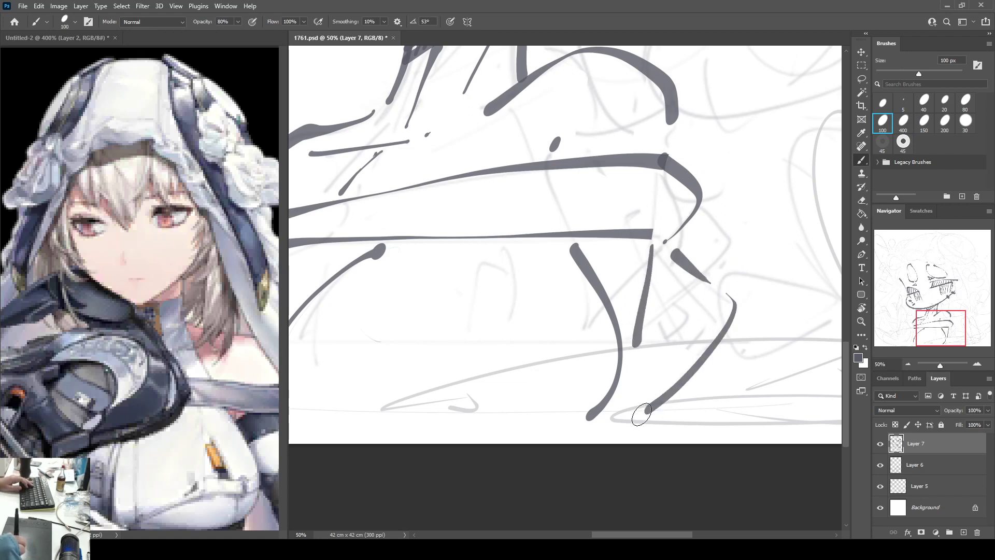
{"action": "left_click_drag", "start_coordinate": [695, 299], "coordinate": [627, 357]}
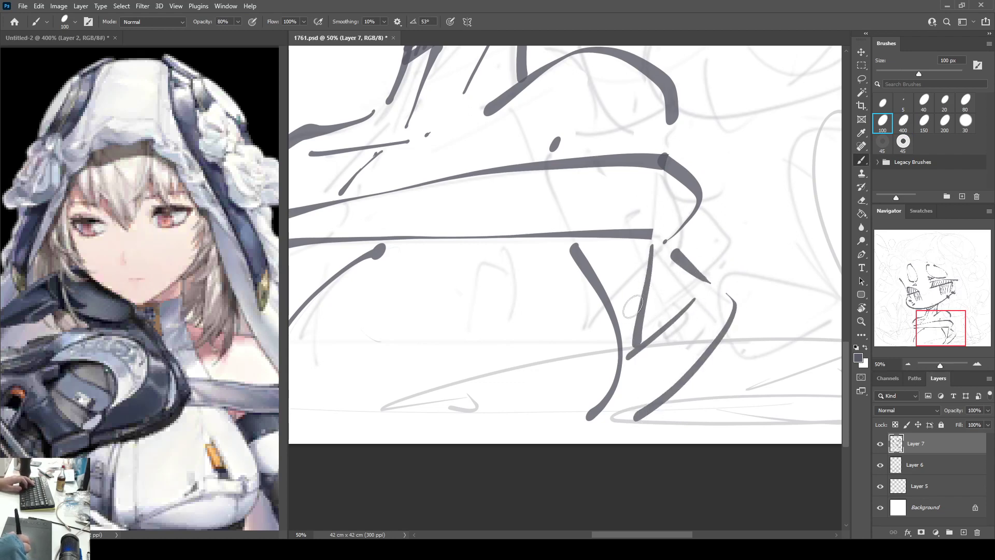
{"action": "mouse_move", "coordinate": [615, 301]}
{"action": "left_mouse_down"}
{"action": "mouse_move", "coordinate": [706, 369]}
{"action": "mouse_move", "coordinate": [726, 402]}
{"action": "left_mouse_up"}
Step: Erase the overlaps inside the diagonal band beside the torso, ink its lower edge and bottom end, and add small strokes above it
{"action": "key", "text": "e"}
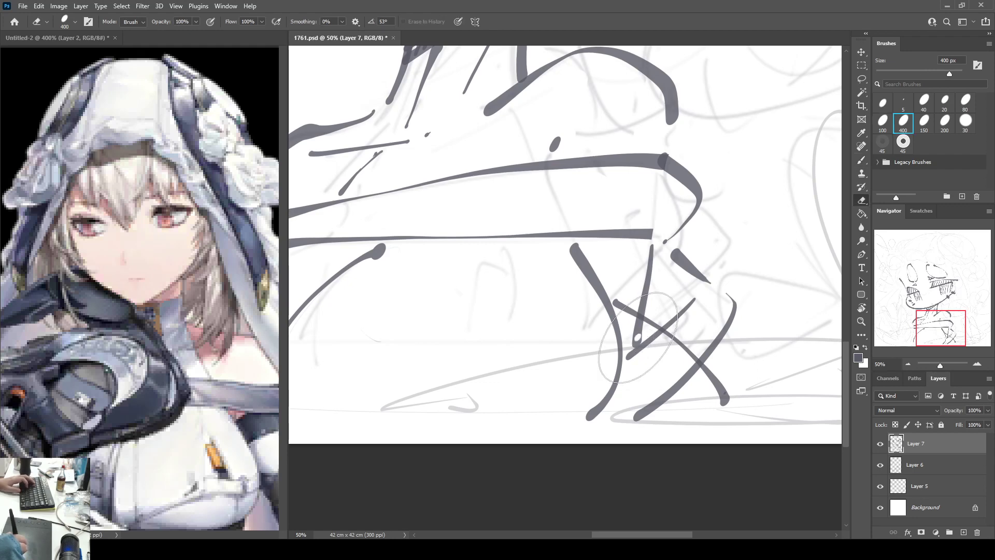
{"action": "left_click_drag", "start_coordinate": [637, 338], "coordinate": [670, 380]}
{"action": "mouse_move", "coordinate": [631, 327]}
{"action": "left_mouse_down"}
{"action": "mouse_move", "coordinate": [675, 365]}
{"action": "mouse_move", "coordinate": [666, 414]}
{"action": "mouse_move", "coordinate": [733, 409]}
{"action": "mouse_move", "coordinate": [728, 402]}
{"action": "left_mouse_up"}
{"action": "key", "text": "b"}
{"action": "key", "text": "b"}
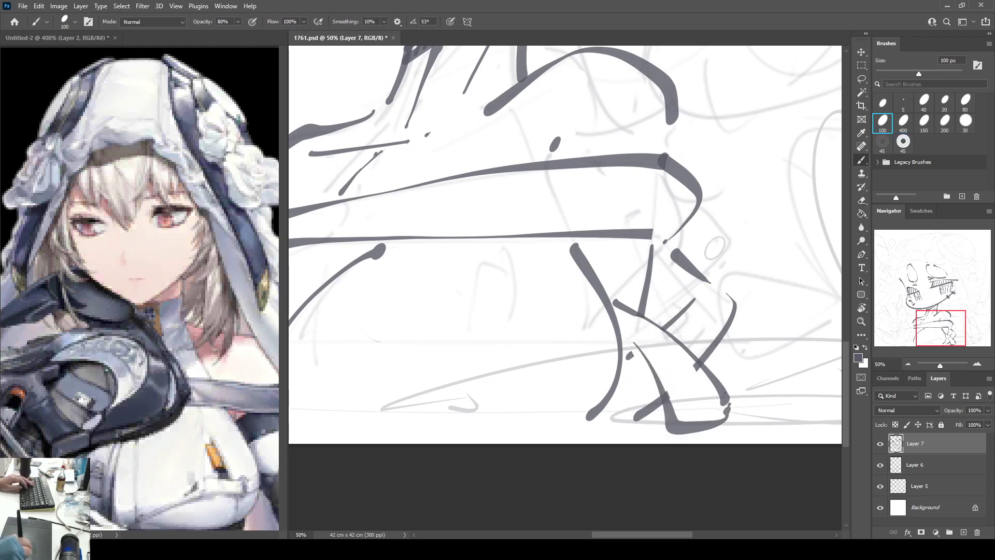
{"action": "left_click_drag", "start_coordinate": [651, 288], "coordinate": [680, 310]}
{"action": "mouse_move", "coordinate": [666, 257]}
{"action": "left_mouse_down"}
{"action": "mouse_move", "coordinate": [658, 287]}
{"action": "mouse_move", "coordinate": [674, 293]}
{"action": "left_mouse_up"}
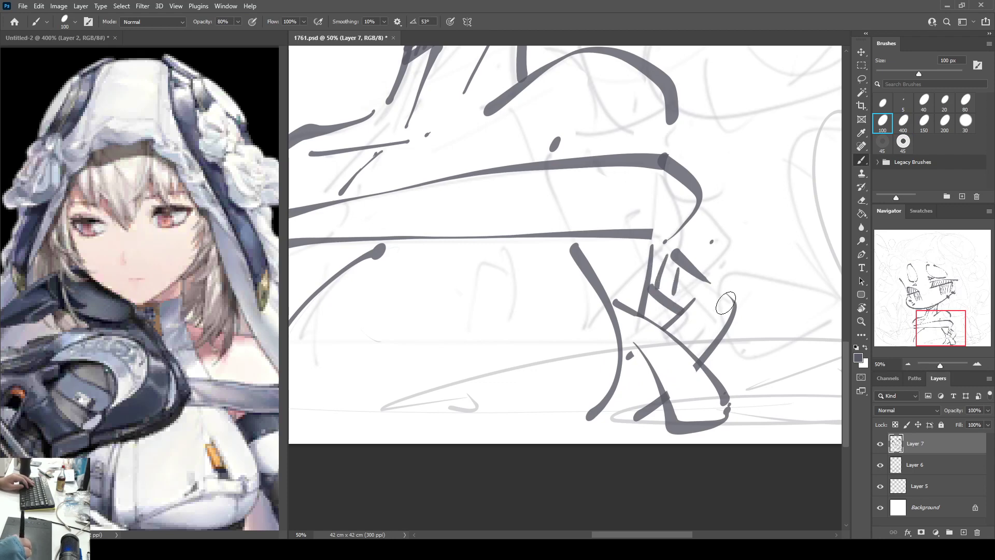
Step: Ink a long thin accent line just above the lower chest line
{"action": "key", "text": "space"}
{"action": "mouse_move", "coordinate": [667, 178]}
{"action": "left_mouse_down"}
{"action": "mouse_move", "coordinate": [719, 231]}
{"action": "mouse_move", "coordinate": [786, 216]}
{"action": "left_mouse_up"}
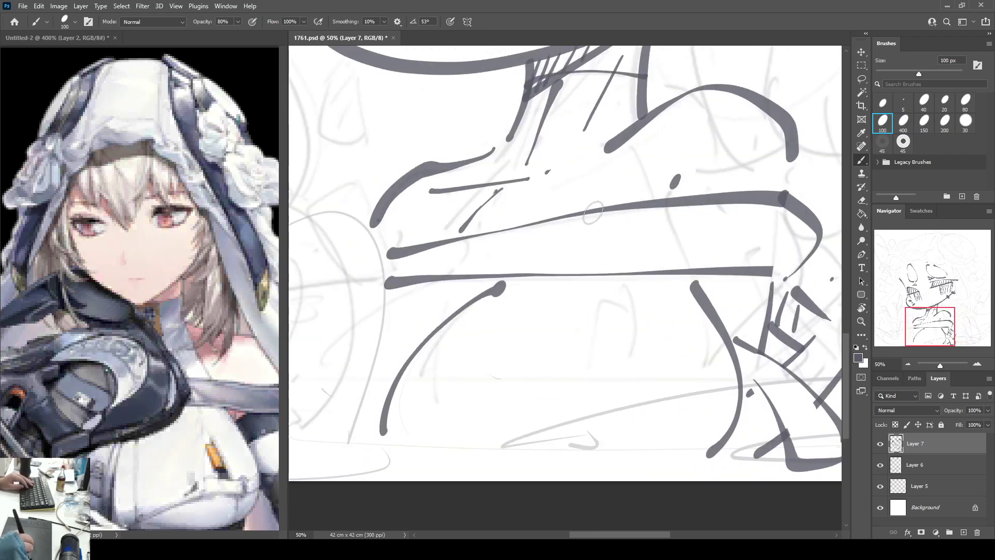
{"action": "left_click_drag", "start_coordinate": [539, 263], "coordinate": [733, 255]}
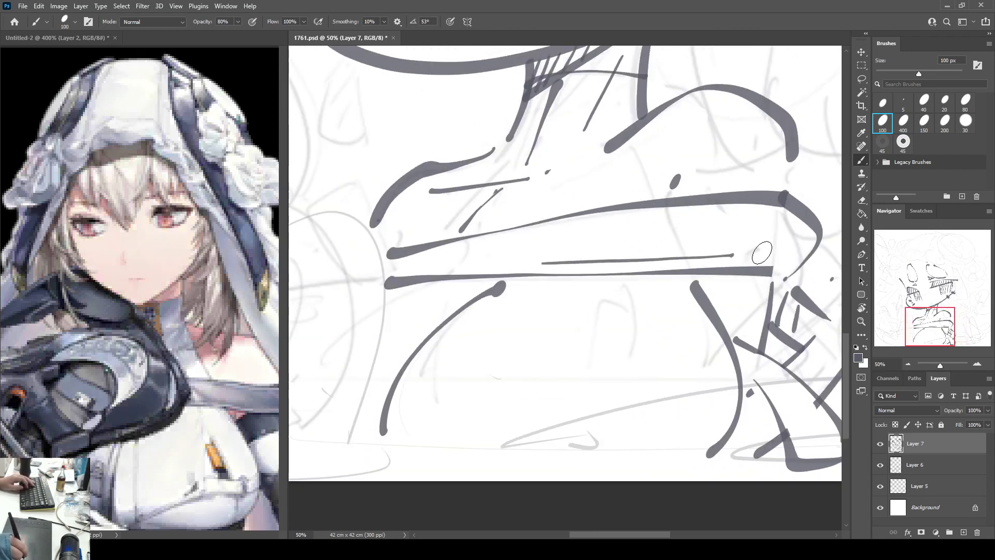
Step: Erase the tapering curve at the chest lines' right end, replace it with a thick rounded one, and add a dot under the right shoulder
{"action": "key", "text": "e"}
{"action": "mouse_move", "coordinate": [815, 213]}
{"action": "left_mouse_down"}
{"action": "mouse_move", "coordinate": [779, 215]}
{"action": "mouse_move", "coordinate": [775, 269]}
{"action": "left_mouse_up"}
{"action": "key", "text": "b"}
{"action": "mouse_move", "coordinate": [752, 196]}
{"action": "left_mouse_down"}
{"action": "mouse_move", "coordinate": [774, 212]}
{"action": "mouse_move", "coordinate": [749, 284]}
{"action": "left_mouse_up"}
{"action": "left_click", "coordinate": [757, 178]}
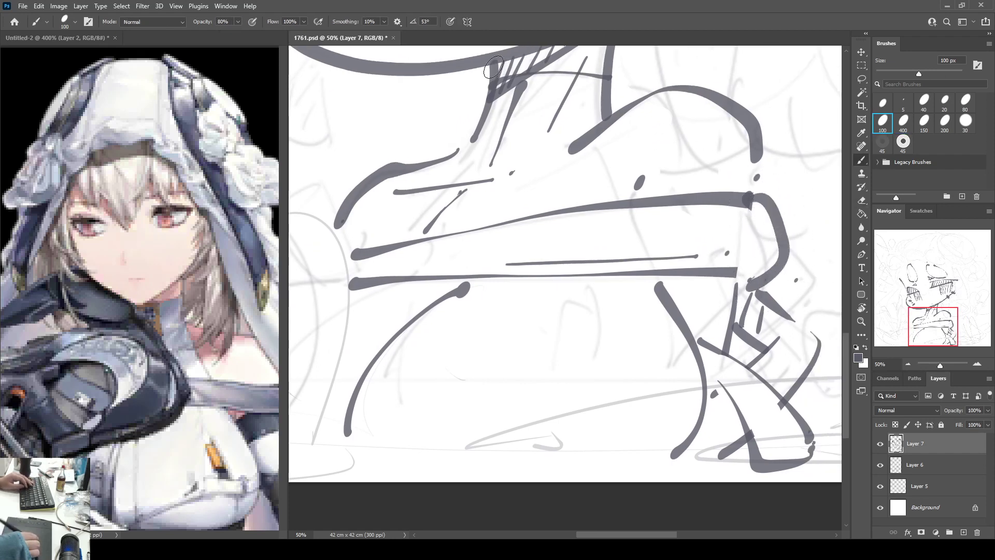
{"action": "scroll", "coordinate": [580, 223], "scroll_direction": "down", "scroll_amount": 3}
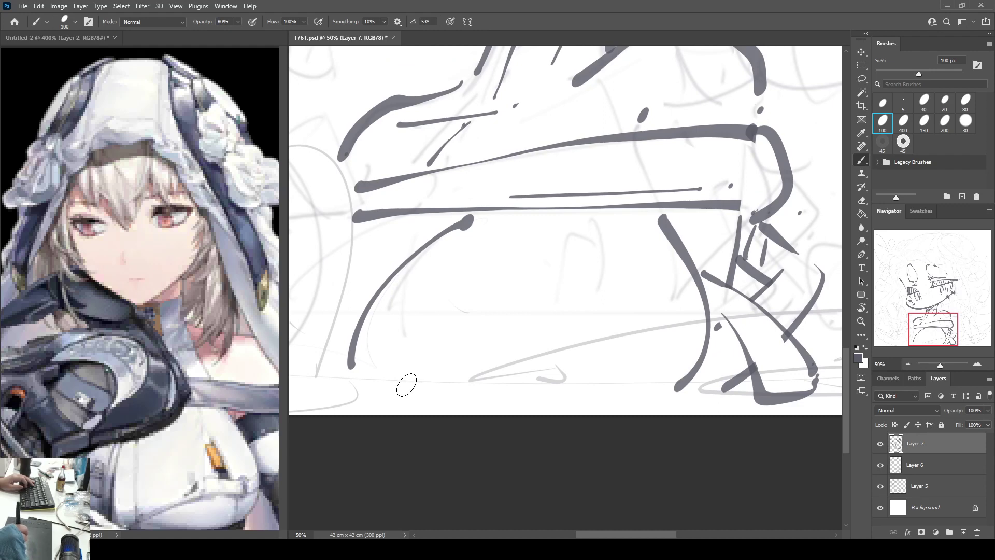
Step: Ink the torso's thin inner curve, straight base line and paired vertical lines, plus a narrow double line between the right shoulder and upper chest line
{"action": "mouse_move", "coordinate": [406, 385]}
{"action": "left_mouse_down"}
{"action": "mouse_move", "coordinate": [447, 272]}
{"action": "mouse_move", "coordinate": [506, 217]}
{"action": "left_mouse_up"}
{"action": "left_click_drag", "start_coordinate": [318, 380], "coordinate": [762, 378]}
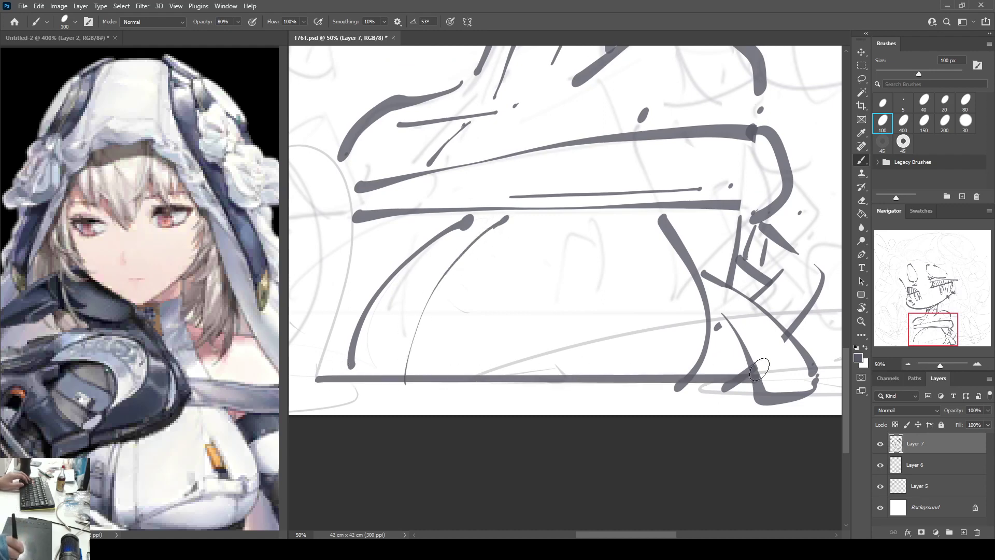
{"action": "mouse_move", "coordinate": [613, 65]}
{"action": "left_mouse_down"}
{"action": "mouse_move", "coordinate": [597, 123]}
{"action": "mouse_move", "coordinate": [625, 216]}
{"action": "left_mouse_up"}
{"action": "mouse_move", "coordinate": [571, 172]}
{"action": "left_mouse_down"}
{"action": "mouse_move", "coordinate": [593, 236]}
{"action": "mouse_move", "coordinate": [612, 229]}
{"action": "left_mouse_up"}
{"action": "left_click_drag", "start_coordinate": [589, 291], "coordinate": [596, 444]}
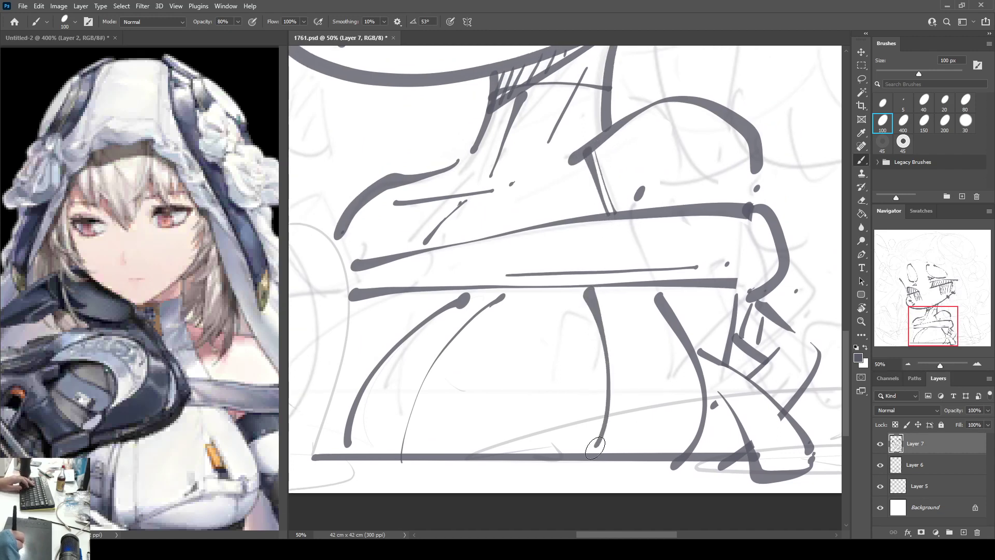
{"action": "mouse_move", "coordinate": [602, 299]}
{"action": "left_mouse_down"}
{"action": "mouse_move", "coordinate": [619, 384]}
{"action": "mouse_move", "coordinate": [604, 445]}
{"action": "left_mouse_up"}
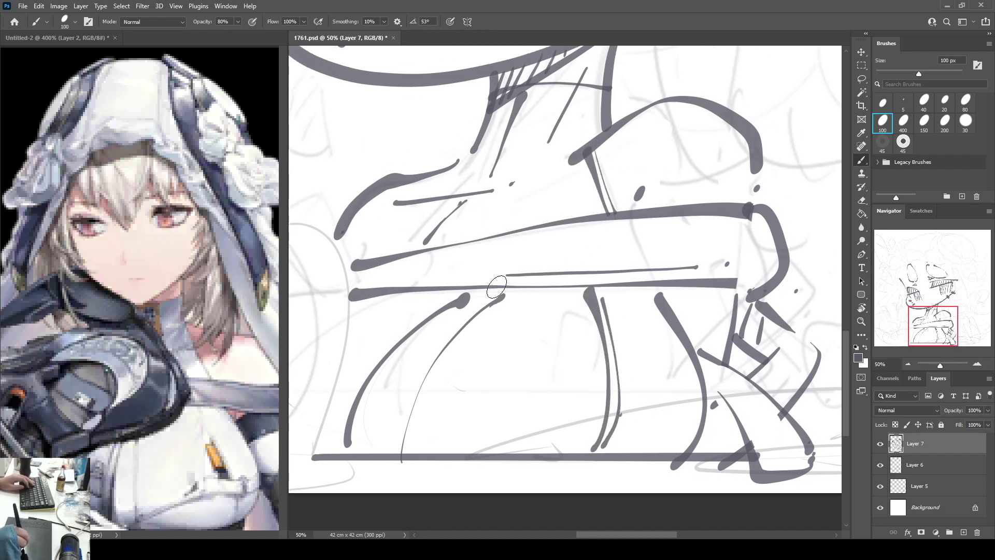
{"action": "left_click_drag", "start_coordinate": [496, 288], "coordinate": [662, 290]}
Step: Ink the large central bang, with its left edge crossing the left eye, curved tips above the chin and right edge crossing the right eye
{"action": "left_click_drag", "start_coordinate": [639, 207], "coordinate": [701, 313]}
{"action": "left_click_drag", "start_coordinate": [579, 94], "coordinate": [607, 203]}
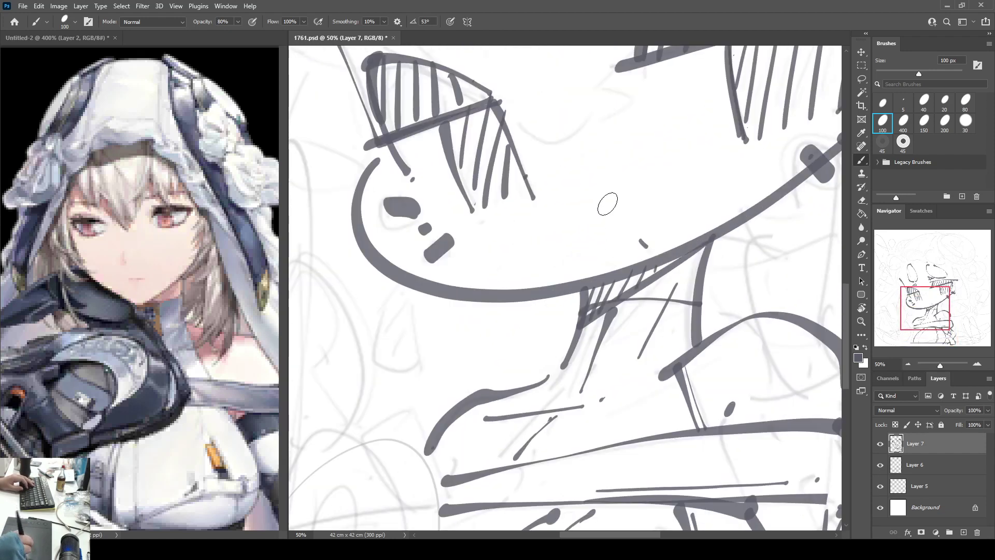
{"action": "left_click_drag", "start_coordinate": [601, 124], "coordinate": [559, 355]}
{"action": "left_click_drag", "start_coordinate": [496, 240], "coordinate": [533, 264]}
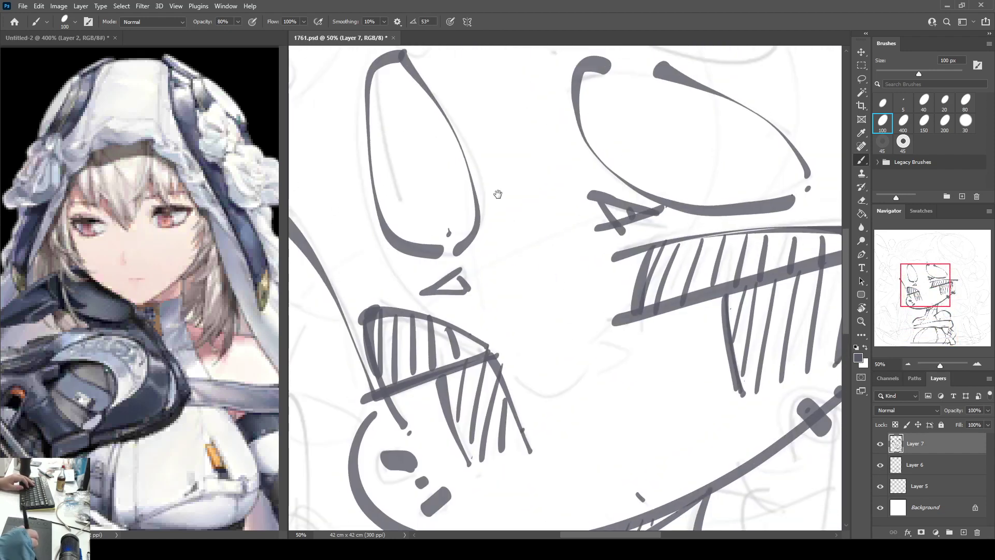
{"action": "key", "text": "r"}
{"action": "left_click_drag", "start_coordinate": [416, 135], "coordinate": [435, 120]}
{"action": "left_click_drag", "start_coordinate": [383, 99], "coordinate": [358, 148]}
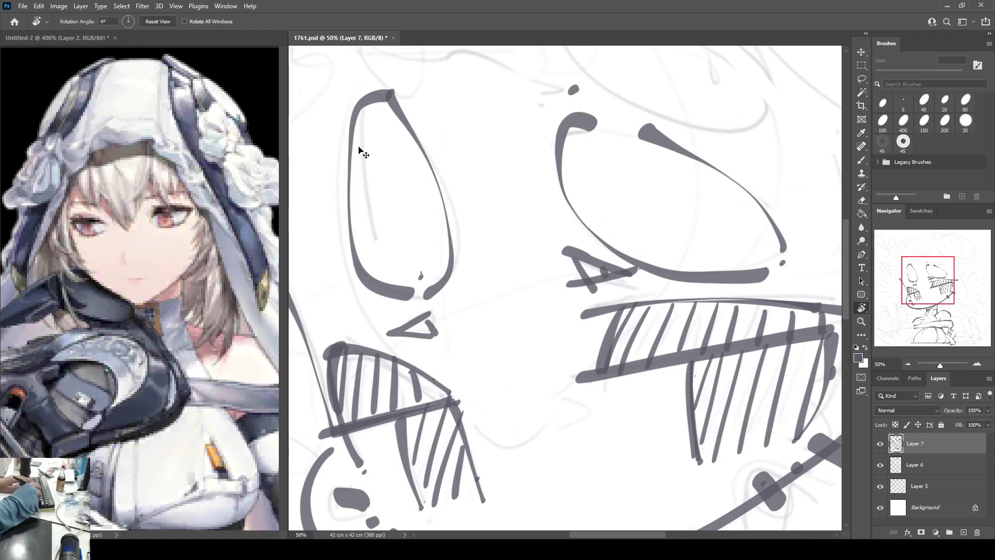
{"action": "key", "text": "ctrl+minus"}
{"action": "key", "text": "b"}
{"action": "mouse_move", "coordinate": [418, 159]}
{"action": "left_mouse_down"}
{"action": "mouse_move", "coordinate": [399, 242]}
{"action": "mouse_move", "coordinate": [447, 340]}
{"action": "mouse_move", "coordinate": [509, 368]}
{"action": "left_mouse_up"}
{"action": "key", "text": "ctrl+z"}
{"action": "mouse_move", "coordinate": [420, 172]}
{"action": "left_mouse_down"}
{"action": "mouse_move", "coordinate": [405, 207]}
{"action": "mouse_move", "coordinate": [494, 361]}
{"action": "left_mouse_up"}
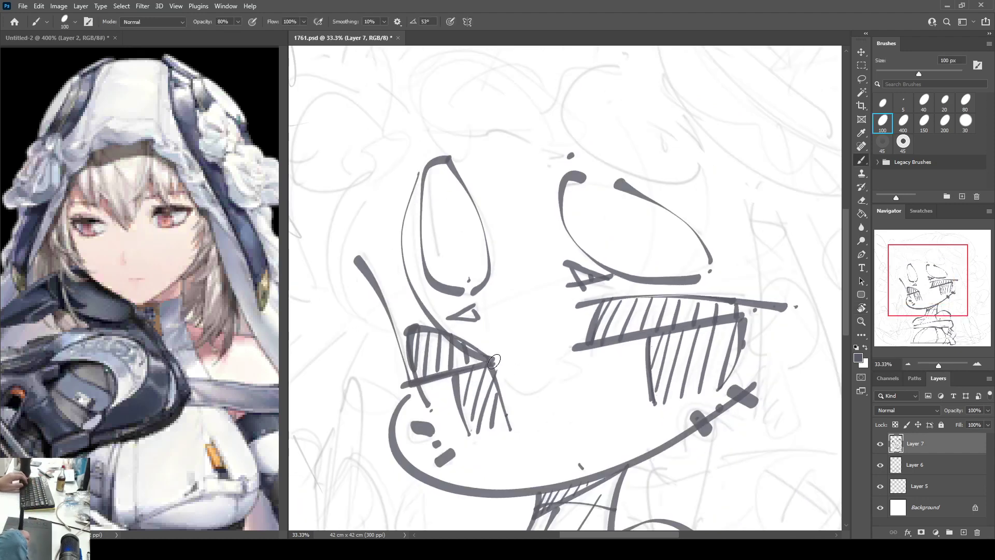
{"action": "key", "text": "ctrl+z"}
{"action": "mouse_move", "coordinate": [427, 155]}
{"action": "left_mouse_down"}
{"action": "mouse_move", "coordinate": [410, 199]}
{"action": "mouse_move", "coordinate": [479, 373]}
{"action": "mouse_move", "coordinate": [557, 388]}
{"action": "mouse_move", "coordinate": [515, 397]}
{"action": "mouse_move", "coordinate": [559, 369]}
{"action": "mouse_move", "coordinate": [580, 370]}
{"action": "mouse_move", "coordinate": [555, 382]}
{"action": "left_mouse_up"}
{"action": "key", "text": "ctrl+z"}
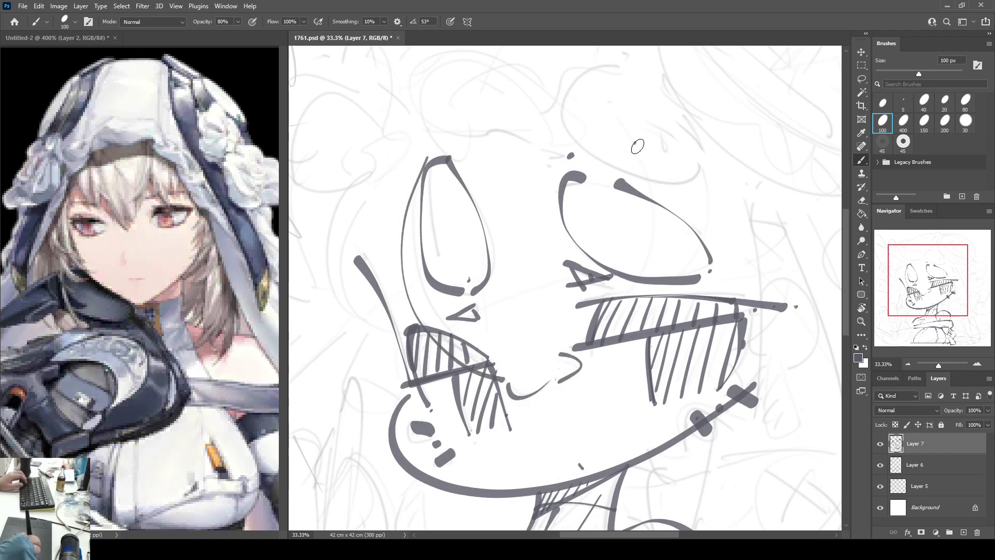
{"action": "mouse_move", "coordinate": [635, 140]}
{"action": "left_mouse_down"}
{"action": "mouse_move", "coordinate": [639, 264]}
{"action": "mouse_move", "coordinate": [563, 341]}
{"action": "left_mouse_up"}
Step: Ink a small curved lock between the eyes and a hooked lock over the right lashes, and trim the upper strand ends with the Eraser
{"action": "left_click_drag", "start_coordinate": [670, 220], "coordinate": [611, 196]}
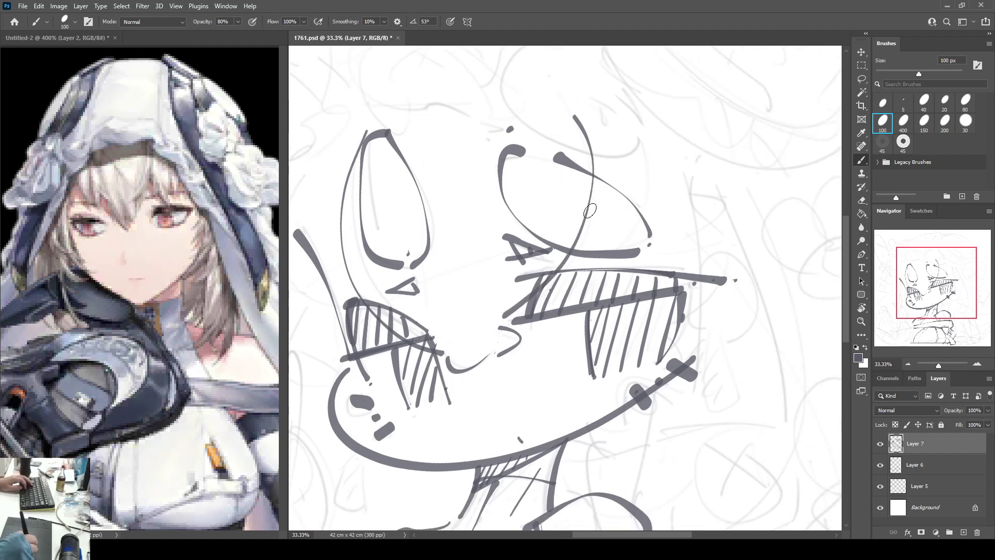
{"action": "mouse_move", "coordinate": [458, 220]}
{"action": "left_mouse_down"}
{"action": "mouse_move", "coordinate": [476, 245]}
{"action": "mouse_move", "coordinate": [527, 179]}
{"action": "left_mouse_up"}
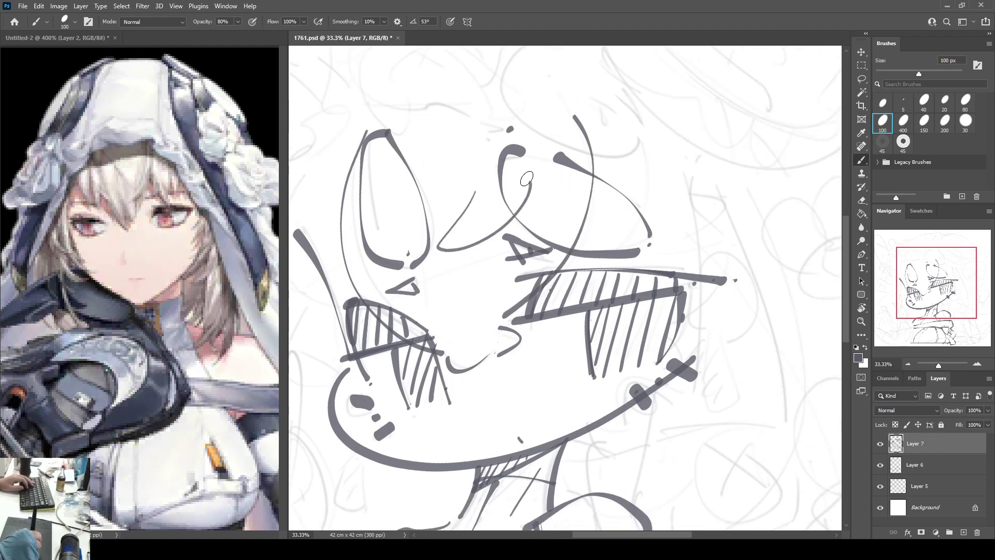
{"action": "mouse_move", "coordinate": [601, 255]}
{"action": "left_mouse_down"}
{"action": "mouse_move", "coordinate": [646, 276]}
{"action": "mouse_move", "coordinate": [650, 137]}
{"action": "left_mouse_up"}
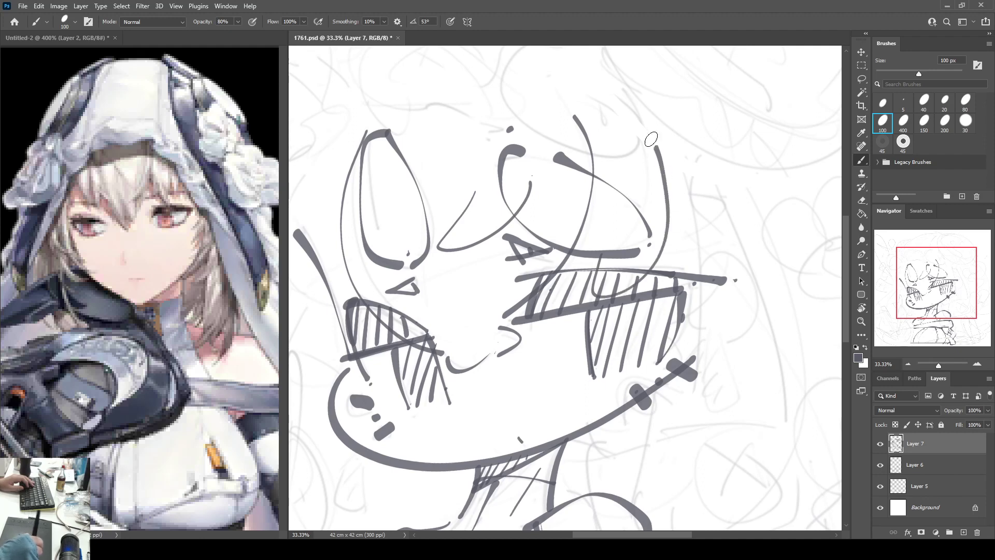
{"action": "left_click_drag", "start_coordinate": [683, 225], "coordinate": [636, 206]}
{"action": "left_click_drag", "start_coordinate": [646, 144], "coordinate": [641, 169]}
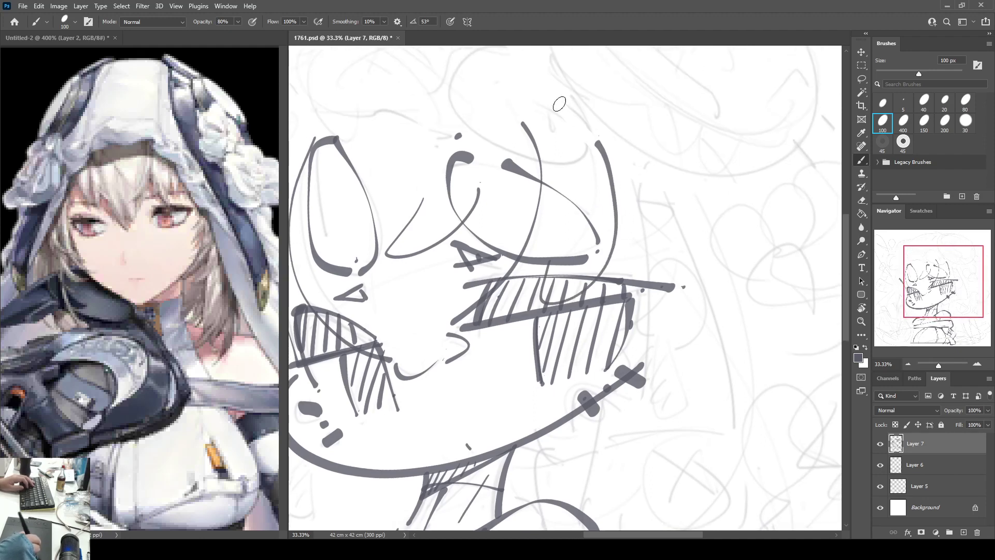
{"action": "key", "text": "e"}
{"action": "left_click", "coordinate": [598, 143]}
{"action": "left_click_drag", "start_coordinate": [524, 132], "coordinate": [595, 155]}
{"action": "key", "text": "b"}
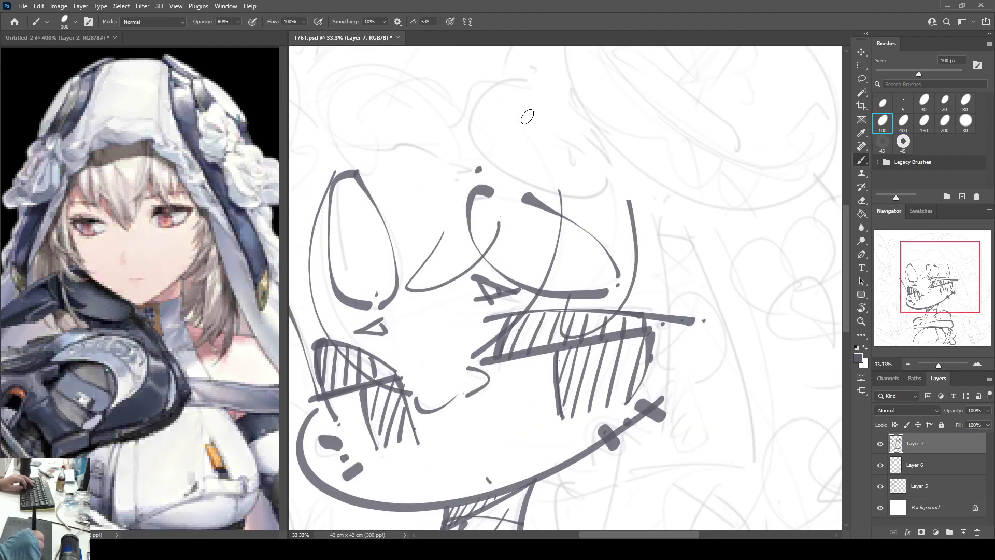
Step: Ink the large curls above and beside the right eye down to the right cheek, ending with a small accent mark
{"action": "mouse_move", "coordinate": [539, 98]}
{"action": "left_mouse_down"}
{"action": "mouse_move", "coordinate": [477, 98]}
{"action": "mouse_move", "coordinate": [562, 198]}
{"action": "mouse_move", "coordinate": [623, 184]}
{"action": "mouse_move", "coordinate": [681, 246]}
{"action": "mouse_move", "coordinate": [633, 251]}
{"action": "mouse_move", "coordinate": [724, 259]}
{"action": "mouse_move", "coordinate": [687, 309]}
{"action": "mouse_move", "coordinate": [708, 431]}
{"action": "mouse_move", "coordinate": [764, 393]}
{"action": "left_mouse_up"}
{"action": "key", "text": "e"}
{"action": "key", "text": "b"}
{"action": "left_click_drag", "start_coordinate": [761, 408], "coordinate": [766, 420]}
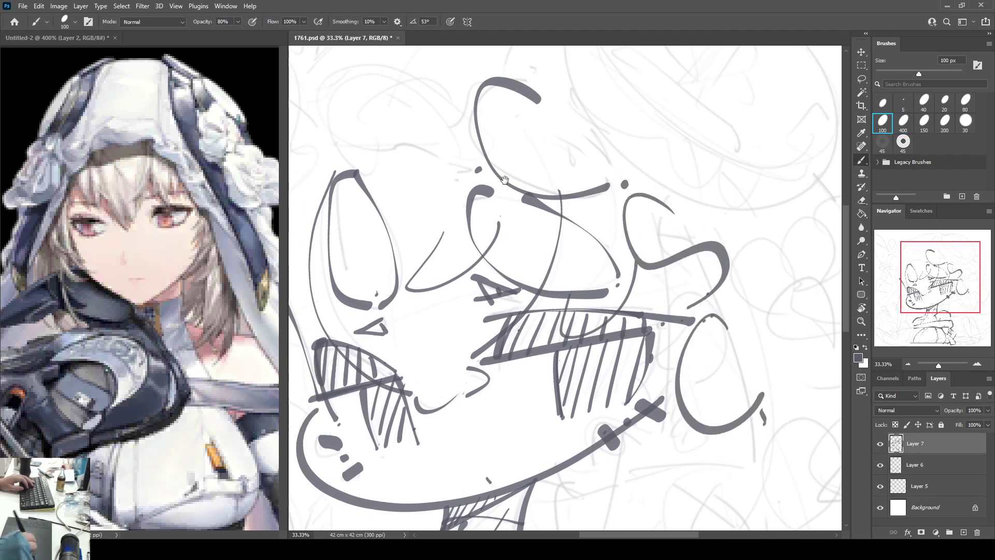
Step: Ink the curl shapes above the left eye, erase their inner diagonal line and replace it with a wavy hooked one
{"action": "left_click_drag", "start_coordinate": [504, 180], "coordinate": [632, 212]}
{"action": "mouse_move", "coordinate": [570, 134]}
{"action": "left_mouse_down"}
{"action": "mouse_move", "coordinate": [583, 154]}
{"action": "mouse_move", "coordinate": [526, 118]}
{"action": "mouse_move", "coordinate": [450, 150]}
{"action": "left_mouse_up"}
{"action": "left_click_drag", "start_coordinate": [475, 195], "coordinate": [484, 202]}
{"action": "key", "text": "e"}
{"action": "key", "text": "b"}
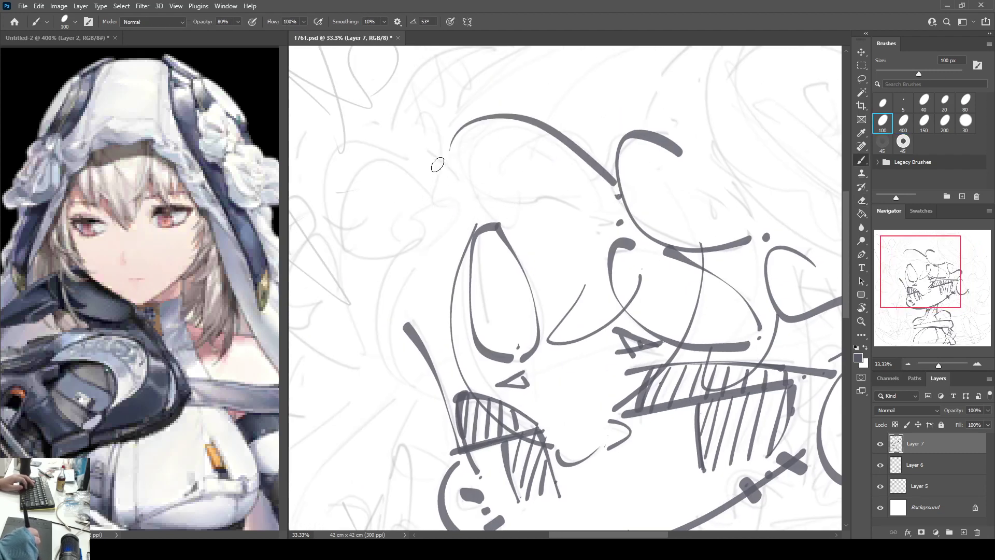
{"action": "mouse_move", "coordinate": [438, 164]}
{"action": "left_mouse_down"}
{"action": "mouse_move", "coordinate": [504, 204]}
{"action": "mouse_move", "coordinate": [527, 190]}
{"action": "left_mouse_up"}
{"action": "mouse_move", "coordinate": [451, 147]}
{"action": "left_mouse_down"}
{"action": "mouse_move", "coordinate": [488, 173]}
{"action": "mouse_move", "coordinate": [606, 197]}
{"action": "left_mouse_up"}
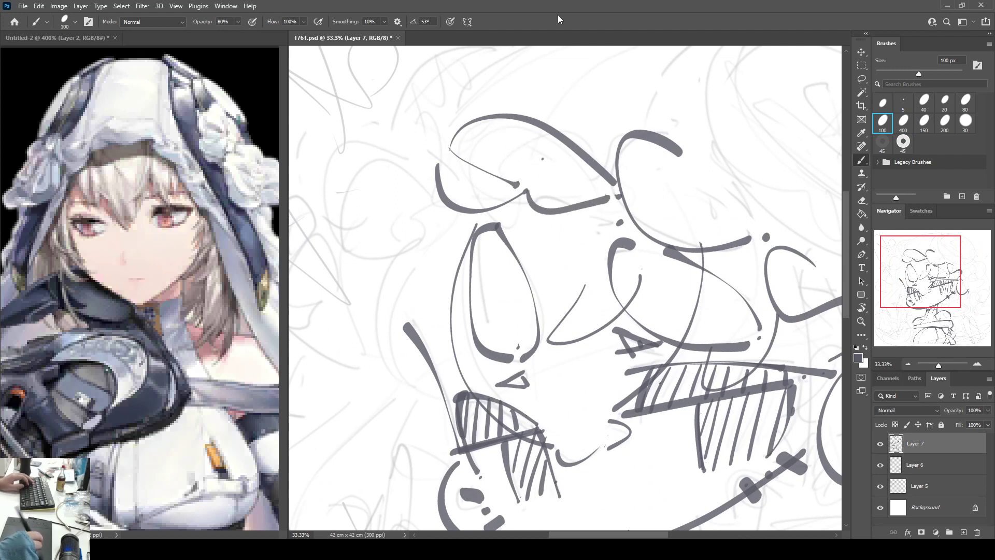
{"action": "key", "text": "e"}
{"action": "mouse_move", "coordinate": [488, 155]}
{"action": "left_mouse_down"}
{"action": "mouse_move", "coordinate": [529, 161]}
{"action": "mouse_move", "coordinate": [505, 184]}
{"action": "mouse_move", "coordinate": [531, 162]}
{"action": "mouse_move", "coordinate": [456, 151]}
{"action": "mouse_move", "coordinate": [563, 189]}
{"action": "left_mouse_up"}
{"action": "key", "text": "b"}
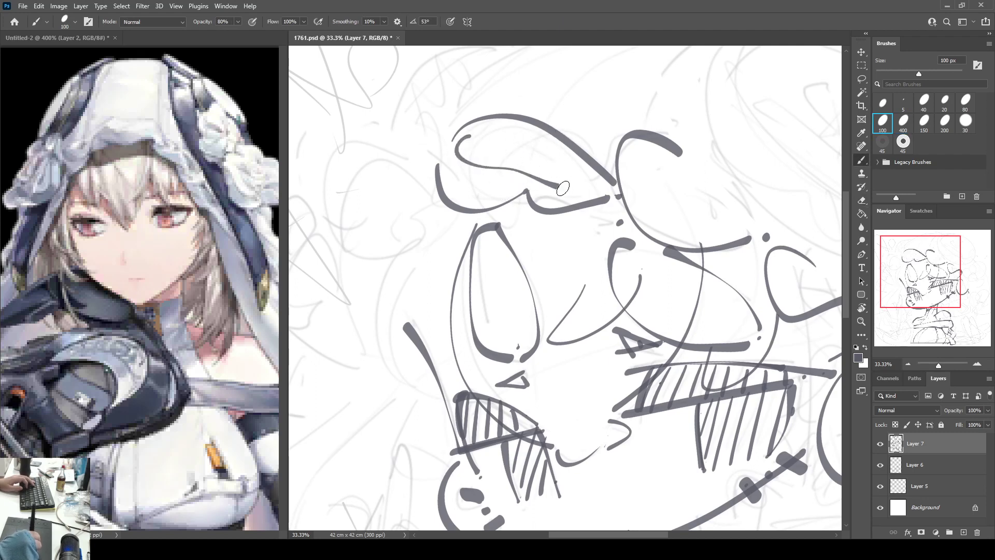
Step: Ink the rounded curl at the head's upper left with two inner strokes, plus a smaller open curl beneath it
{"action": "mouse_move", "coordinate": [453, 168]}
{"action": "left_mouse_down"}
{"action": "mouse_move", "coordinate": [509, 133]}
{"action": "mouse_move", "coordinate": [449, 228]}
{"action": "mouse_move", "coordinate": [474, 232]}
{"action": "left_mouse_up"}
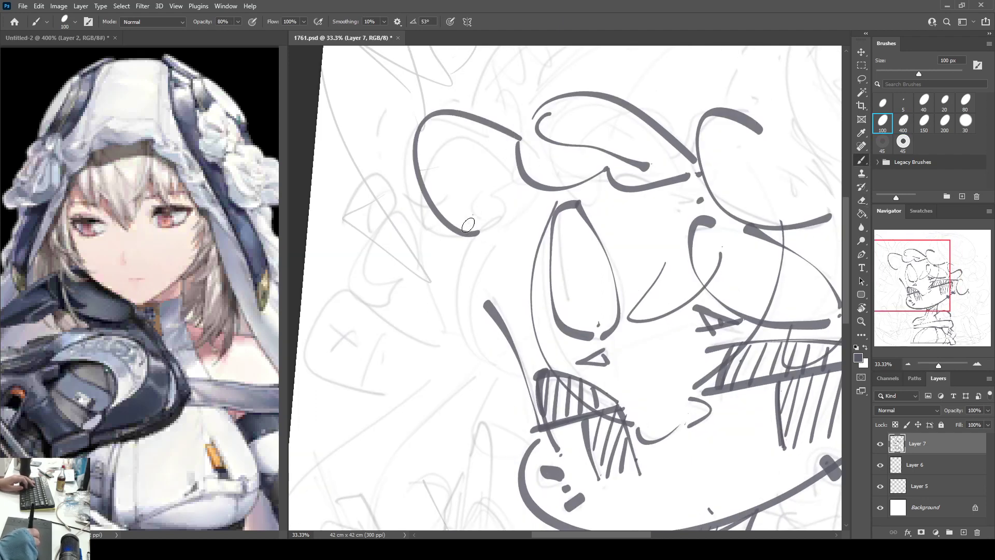
{"action": "left_click_drag", "start_coordinate": [438, 146], "coordinate": [469, 196]}
{"action": "left_click_drag", "start_coordinate": [477, 202], "coordinate": [541, 196]}
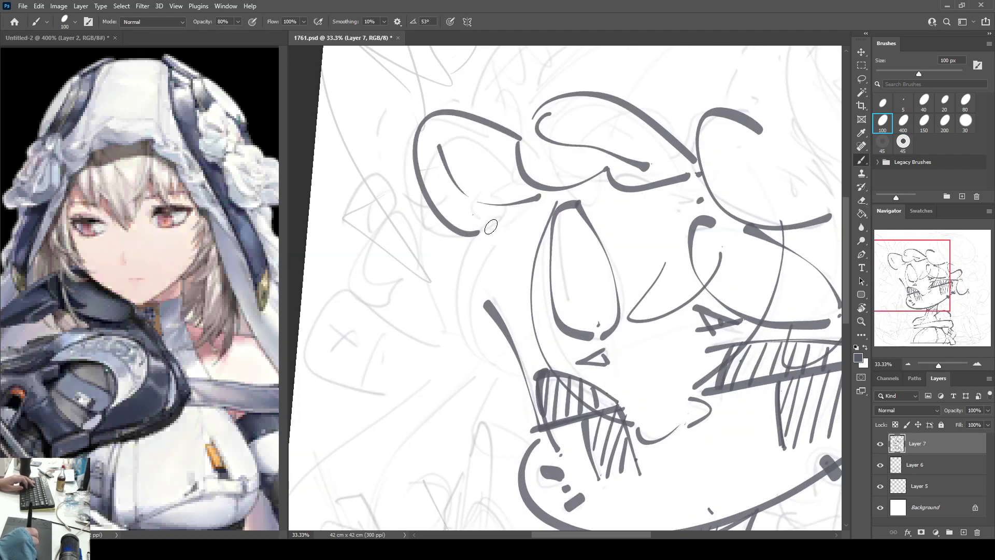
{"action": "mouse_move", "coordinate": [413, 228]}
{"action": "left_mouse_down"}
{"action": "mouse_move", "coordinate": [415, 210]}
{"action": "mouse_move", "coordinate": [435, 284]}
{"action": "mouse_move", "coordinate": [450, 282]}
{"action": "left_mouse_up"}
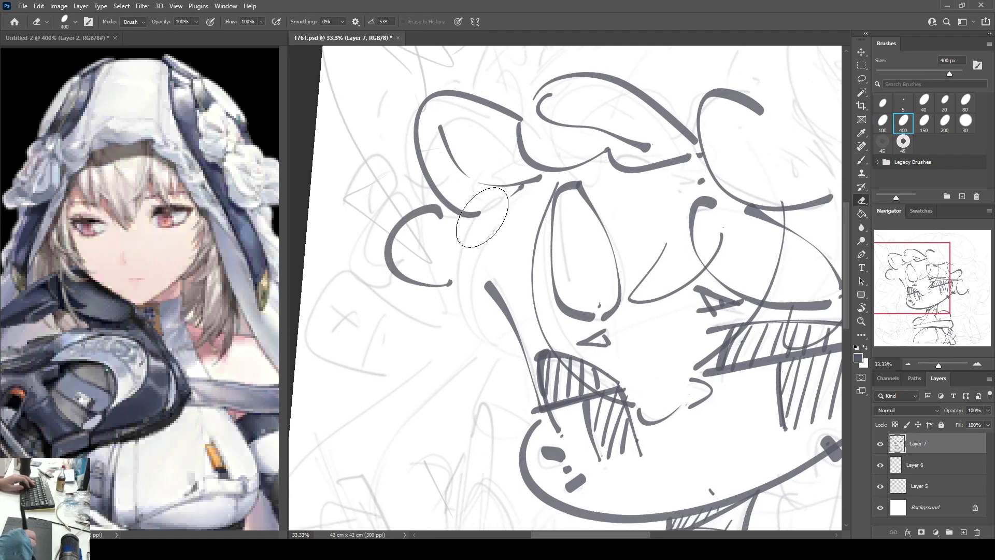
{"action": "mouse_move", "coordinate": [473, 216]}
{"action": "left_mouse_down"}
{"action": "mouse_move", "coordinate": [525, 347]}
{"action": "mouse_move", "coordinate": [539, 285]}
{"action": "left_mouse_up"}
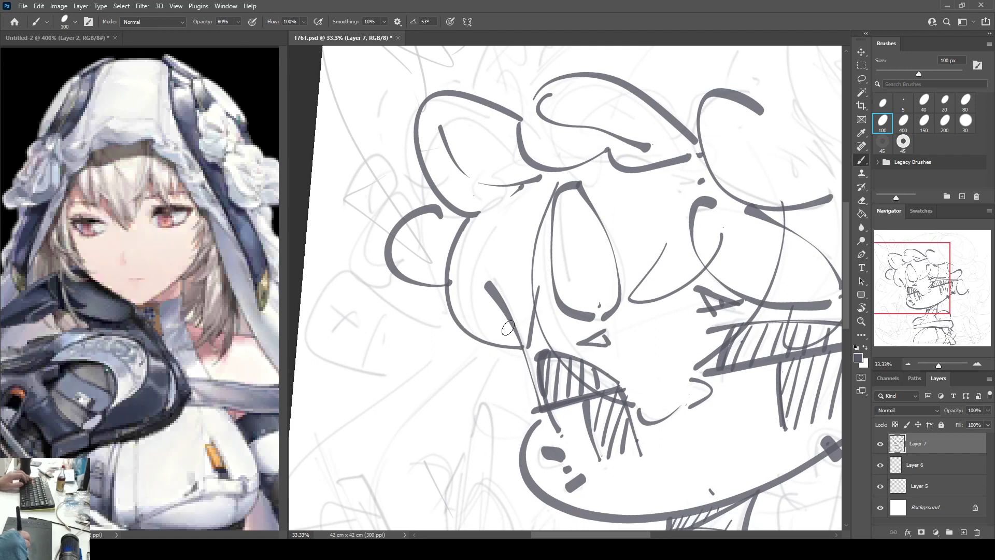
{"action": "key", "text": "ctrl+z"}
{"action": "key", "text": "ctrl+z"}
Step: Ink a thick rounded curl beside the left eye and a thinner one below it, overlapping the left jaw
{"action": "mouse_move", "coordinate": [504, 197]}
{"action": "left_mouse_down"}
{"action": "mouse_move", "coordinate": [469, 331]}
{"action": "mouse_move", "coordinate": [532, 276]}
{"action": "left_mouse_up"}
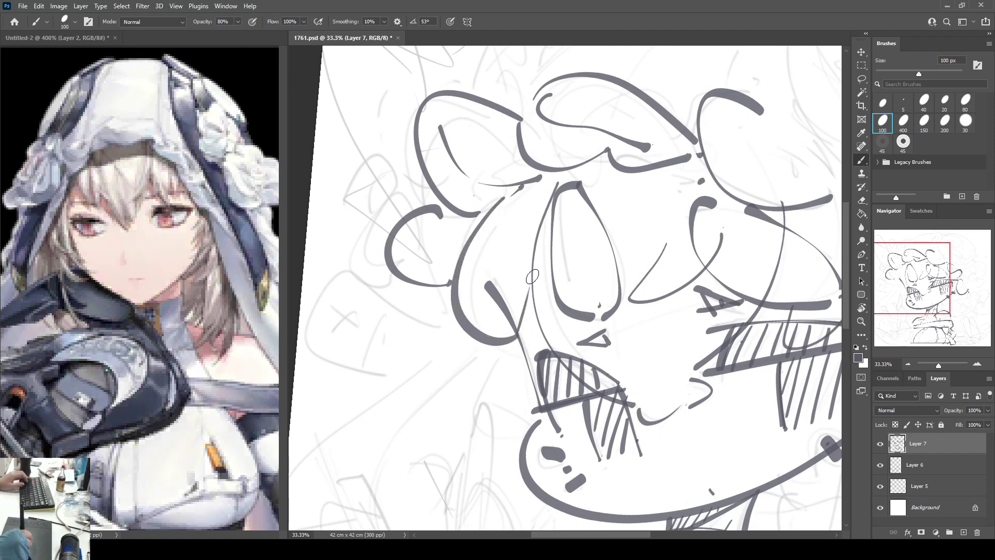
{"action": "mouse_move", "coordinate": [538, 336]}
{"action": "left_mouse_down"}
{"action": "mouse_move", "coordinate": [531, 245]}
{"action": "mouse_move", "coordinate": [459, 314]}
{"action": "mouse_move", "coordinate": [512, 311]}
{"action": "left_mouse_up"}
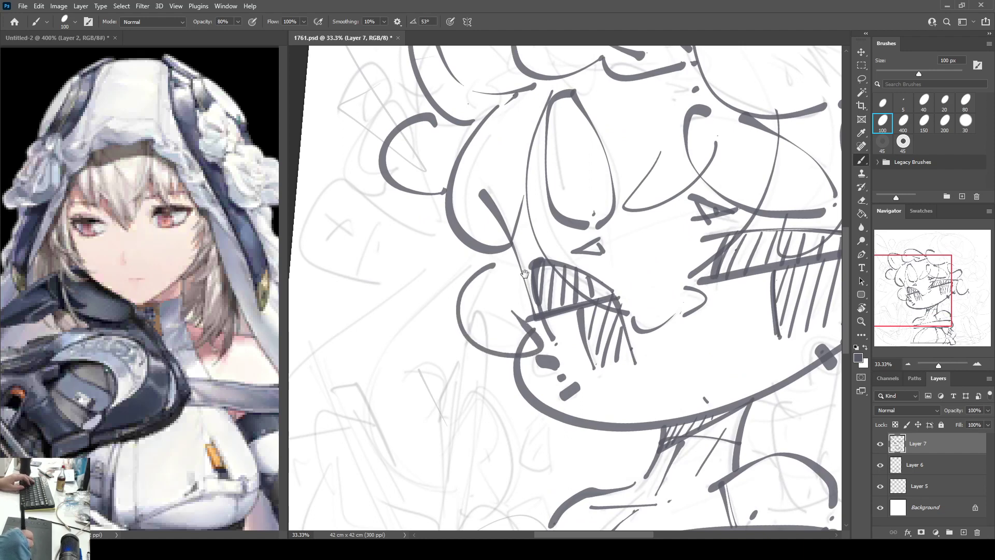
Step: Ink the large hair loop hanging left of the jaw and a wavy strand between it and the neck
{"action": "left_click_drag", "start_coordinate": [524, 273], "coordinate": [465, 246]}
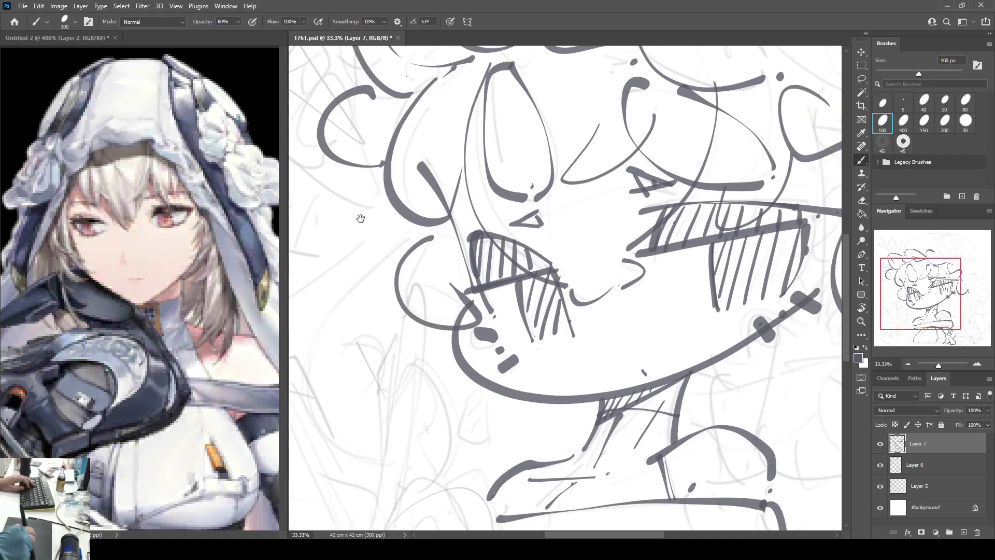
{"action": "mouse_move", "coordinate": [360, 219]}
{"action": "left_mouse_down"}
{"action": "mouse_move", "coordinate": [407, 194]}
{"action": "mouse_move", "coordinate": [479, 438]}
{"action": "mouse_move", "coordinate": [492, 443]}
{"action": "left_mouse_up"}
{"action": "key", "text": "ctrl+z"}
{"action": "mouse_move", "coordinate": [443, 221]}
{"action": "left_mouse_down"}
{"action": "mouse_move", "coordinate": [496, 443]}
{"action": "mouse_move", "coordinate": [448, 342]}
{"action": "left_mouse_up"}
{"action": "mouse_move", "coordinate": [506, 361]}
{"action": "left_mouse_down"}
{"action": "mouse_move", "coordinate": [458, 302]}
{"action": "mouse_move", "coordinate": [506, 365]}
{"action": "mouse_move", "coordinate": [535, 356]}
{"action": "left_mouse_up"}
Step: Erase the wavy strand between the large hair loop and the neck, and redraw it as a smoother S-shaped stroke
{"action": "left_click_drag", "start_coordinate": [689, 323], "coordinate": [554, 306]}
{"action": "left_click_drag", "start_coordinate": [613, 318], "coordinate": [591, 323]}
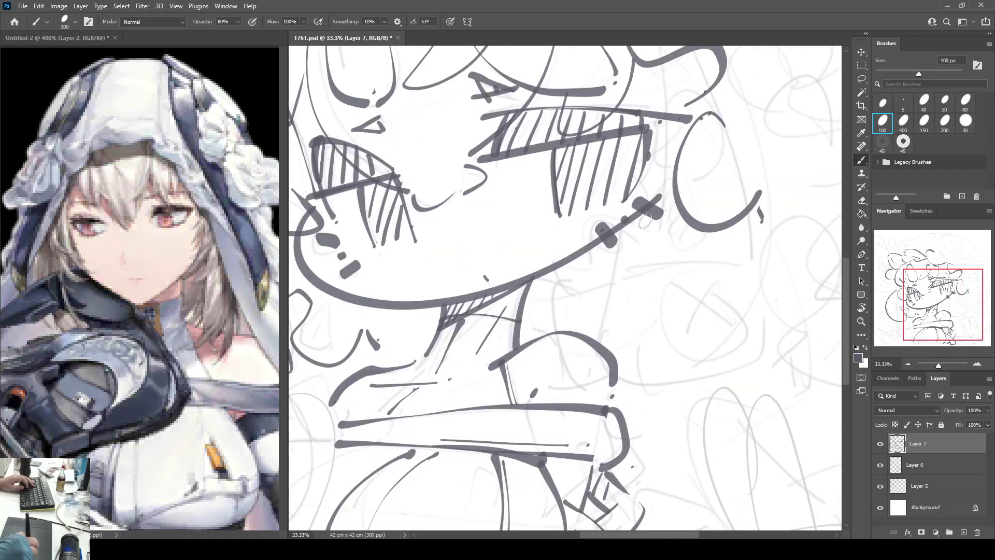
{"action": "mouse_move", "coordinate": [666, 251]}
{"action": "left_mouse_down"}
{"action": "mouse_move", "coordinate": [622, 248]}
{"action": "mouse_move", "coordinate": [733, 288]}
{"action": "left_mouse_up"}
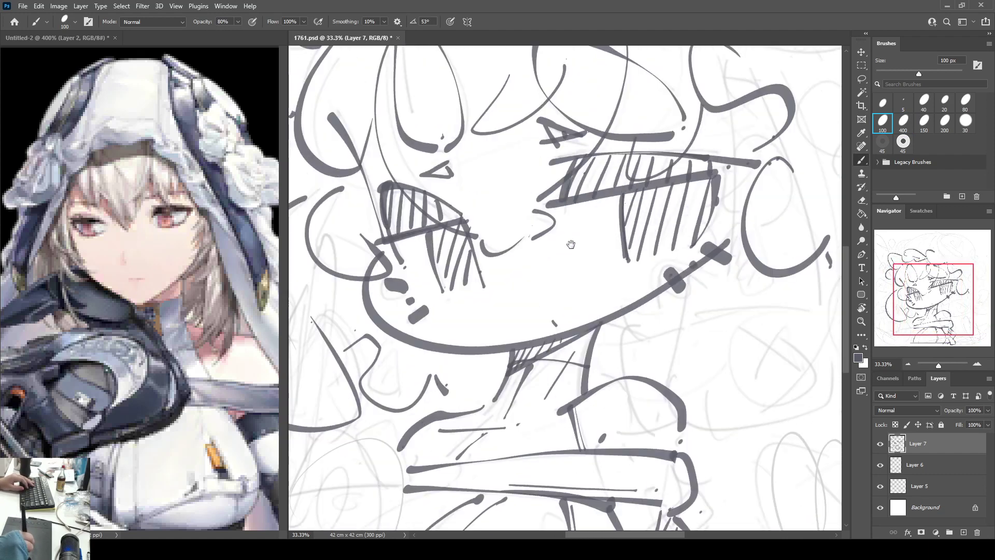
{"action": "left_click_drag", "start_coordinate": [509, 253], "coordinate": [592, 213]}
{"action": "mouse_move", "coordinate": [416, 176]}
{"action": "left_mouse_down"}
{"action": "mouse_move", "coordinate": [462, 311]}
{"action": "mouse_move", "coordinate": [466, 246]}
{"action": "left_mouse_up"}
{"action": "key", "text": "e"}
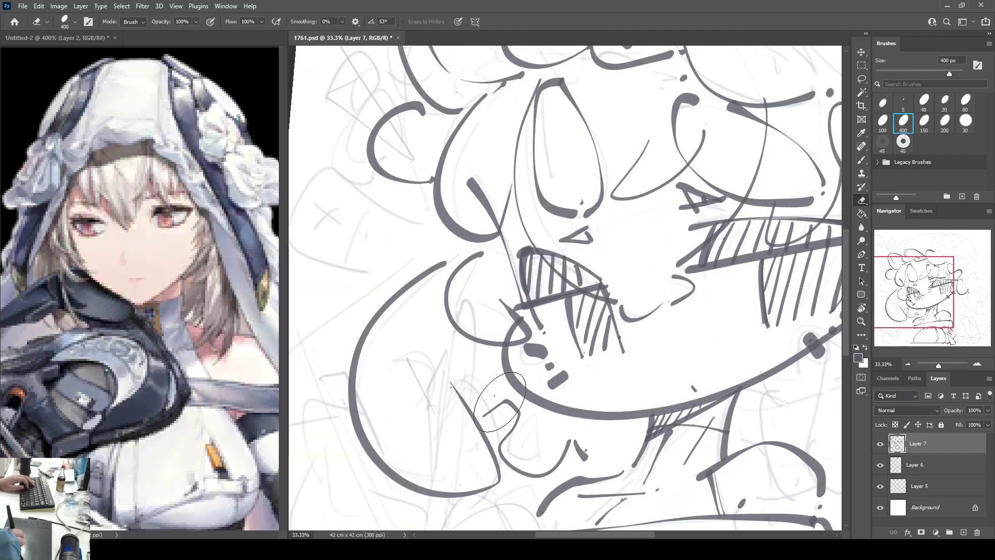
{"action": "mouse_move", "coordinate": [506, 426]}
{"action": "left_mouse_down"}
{"action": "mouse_move", "coordinate": [489, 393]}
{"action": "mouse_move", "coordinate": [556, 452]}
{"action": "mouse_move", "coordinate": [587, 453]}
{"action": "left_mouse_up"}
{"action": "key", "text": "b"}
{"action": "mouse_move", "coordinate": [514, 419]}
{"action": "left_mouse_down"}
{"action": "mouse_move", "coordinate": [507, 456]}
{"action": "mouse_move", "coordinate": [579, 445]}
{"action": "left_mouse_up"}
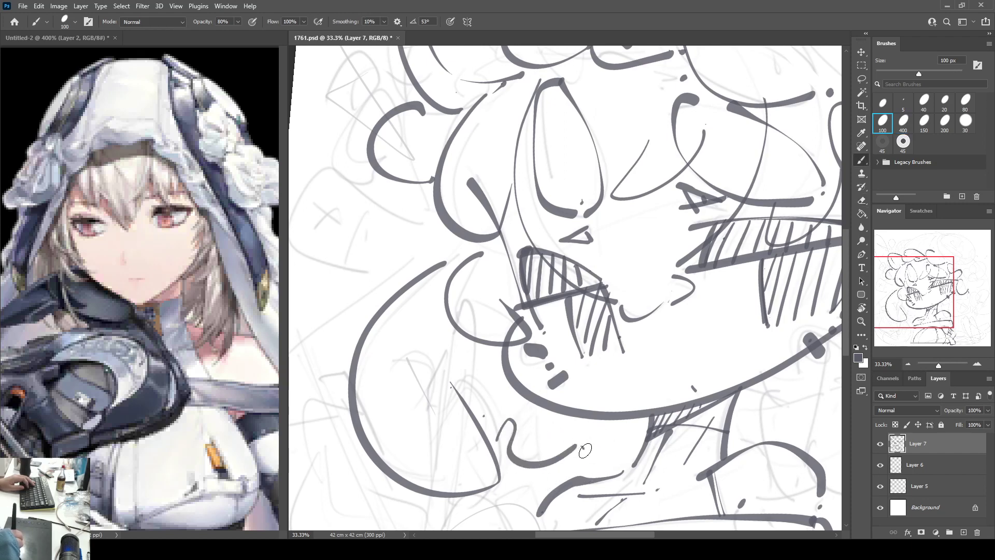
Step: Ink a small curl with a diagonal inner edge between the outer left curl and the top of the large hair loop
{"action": "left_click_drag", "start_coordinate": [488, 158], "coordinate": [484, 255]}
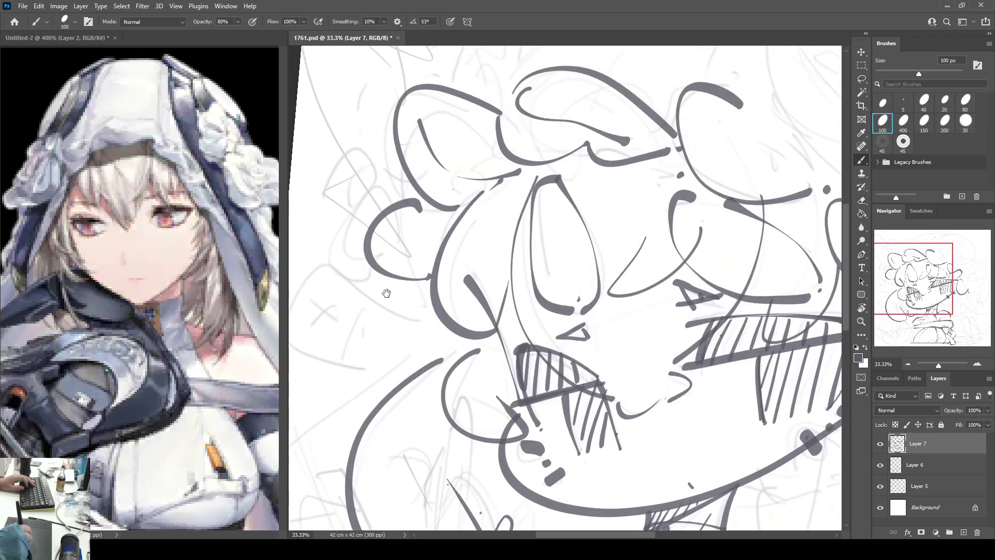
{"action": "mouse_move", "coordinate": [386, 293]}
{"action": "left_mouse_down"}
{"action": "mouse_move", "coordinate": [429, 273]}
{"action": "mouse_move", "coordinate": [468, 281]}
{"action": "left_mouse_up"}
{"action": "key", "text": "r"}
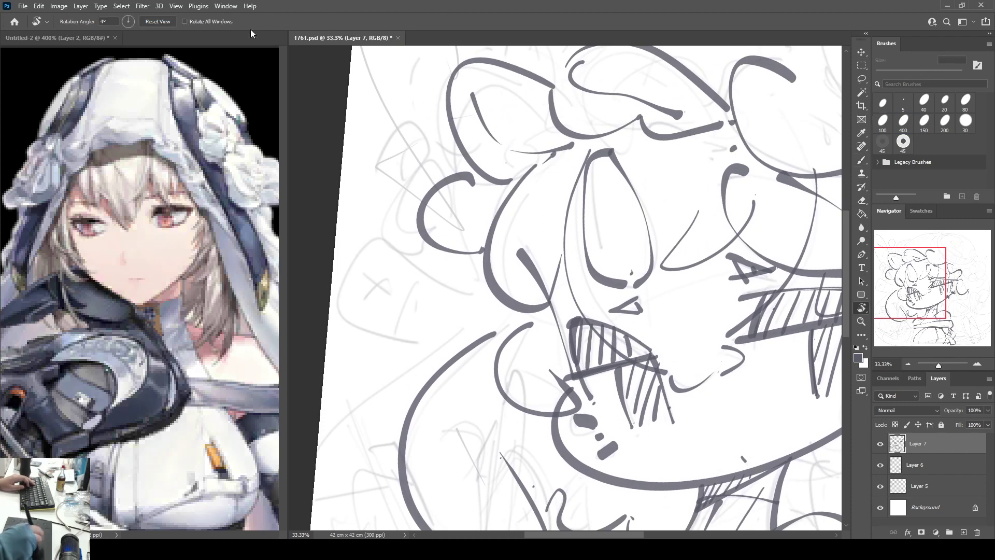
{"action": "left_click", "coordinate": [162, 22]}
{"action": "key", "text": "e"}
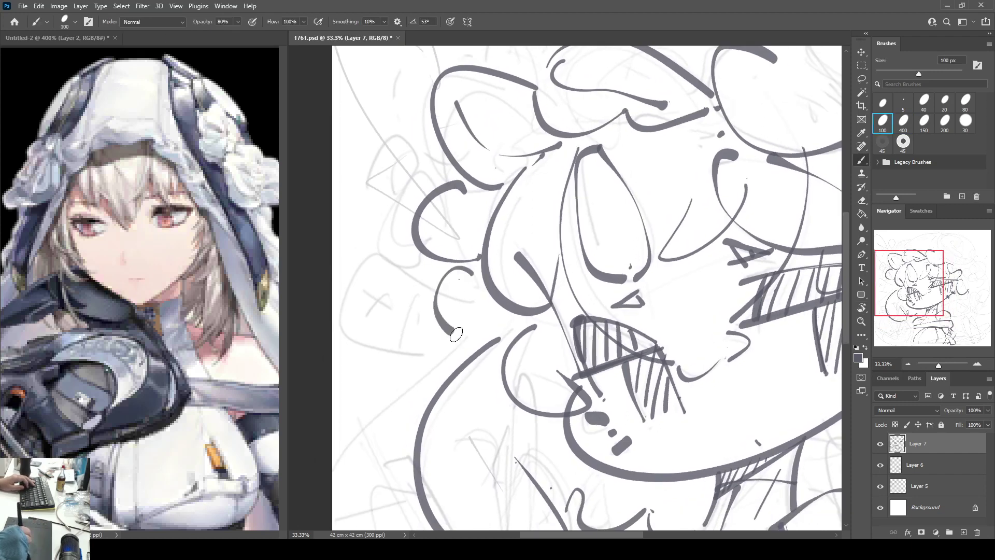
{"action": "key", "text": "b"}
{"action": "left_click_drag", "start_coordinate": [456, 285], "coordinate": [495, 316]}
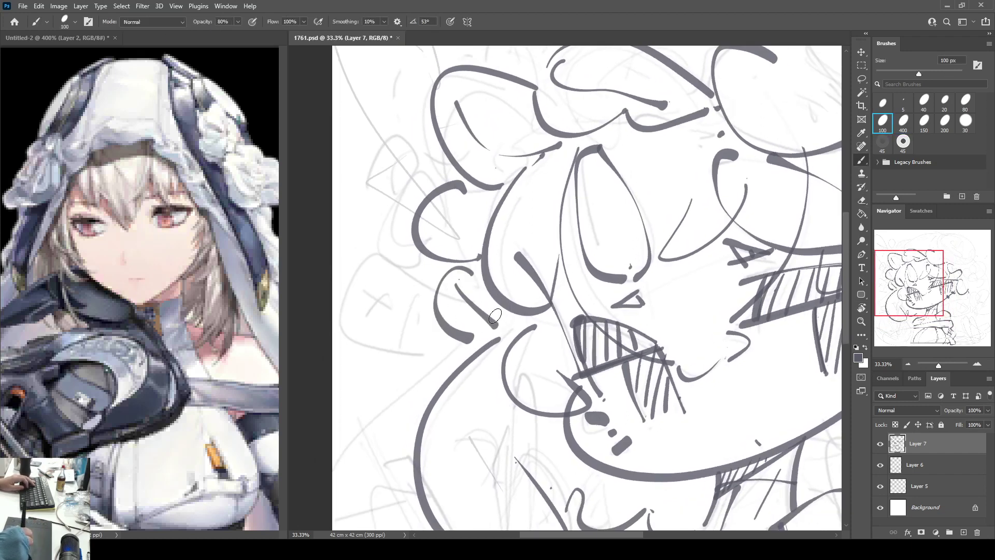
Step: Ink the rounded shape at the hair's outer left edge, with a double diagonal line and a thick cross inside it
{"action": "mouse_move", "coordinate": [427, 276]}
{"action": "left_mouse_down"}
{"action": "mouse_move", "coordinate": [383, 243]}
{"action": "mouse_move", "coordinate": [420, 359]}
{"action": "mouse_move", "coordinate": [439, 352]}
{"action": "mouse_move", "coordinate": [436, 256]}
{"action": "left_mouse_up"}
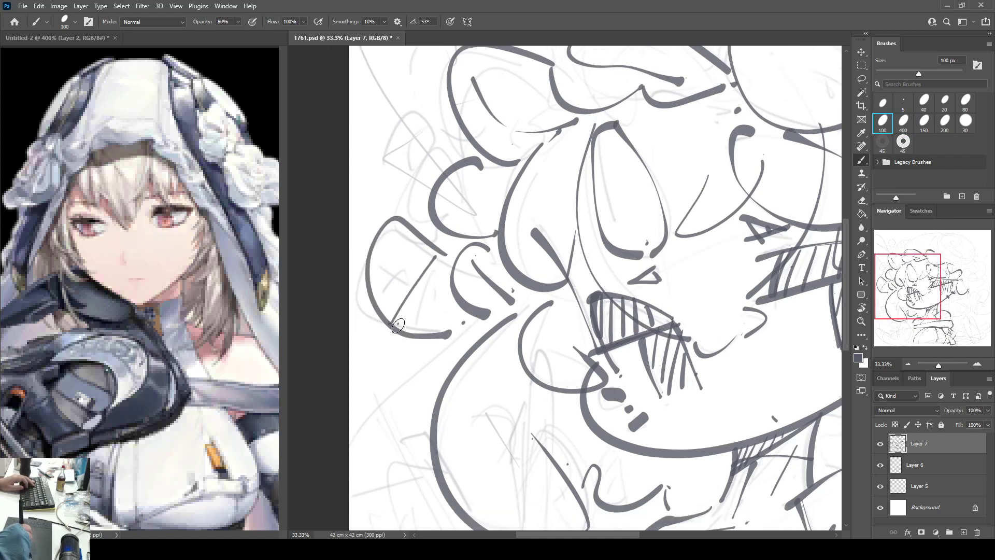
{"action": "left_click_drag", "start_coordinate": [397, 325], "coordinate": [444, 259]}
{"action": "mouse_move", "coordinate": [380, 260]}
{"action": "left_mouse_down"}
{"action": "mouse_move", "coordinate": [417, 256]}
{"action": "mouse_move", "coordinate": [397, 279]}
{"action": "left_mouse_up"}
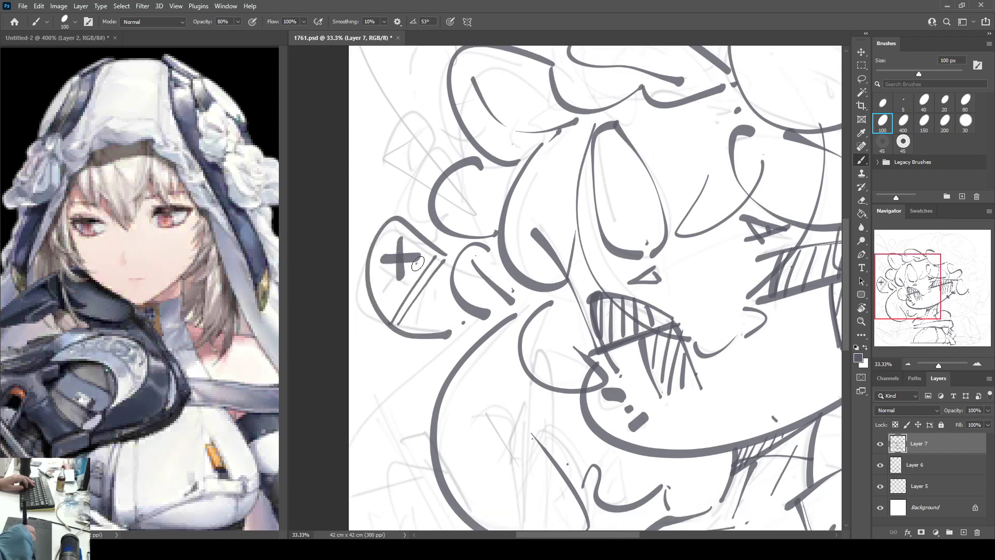
{"action": "left_click_drag", "start_coordinate": [391, 329], "coordinate": [451, 178]}
{"action": "left_click_drag", "start_coordinate": [526, 315], "coordinate": [518, 237]}
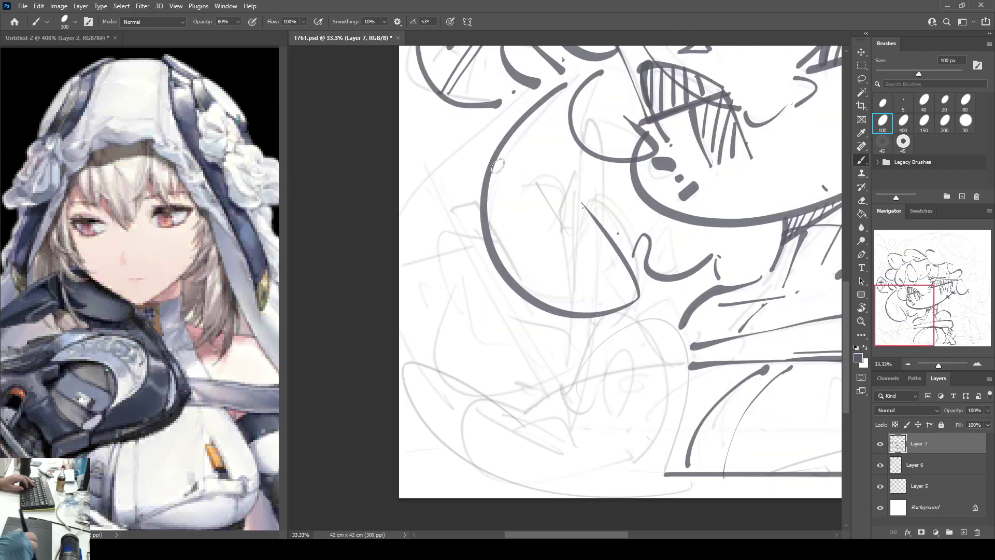
Step: Ink a small curl below the crossed shape at the hair's left edge, redrawing the first attempt
{"action": "left_click_drag", "start_coordinate": [489, 123], "coordinate": [495, 157]}
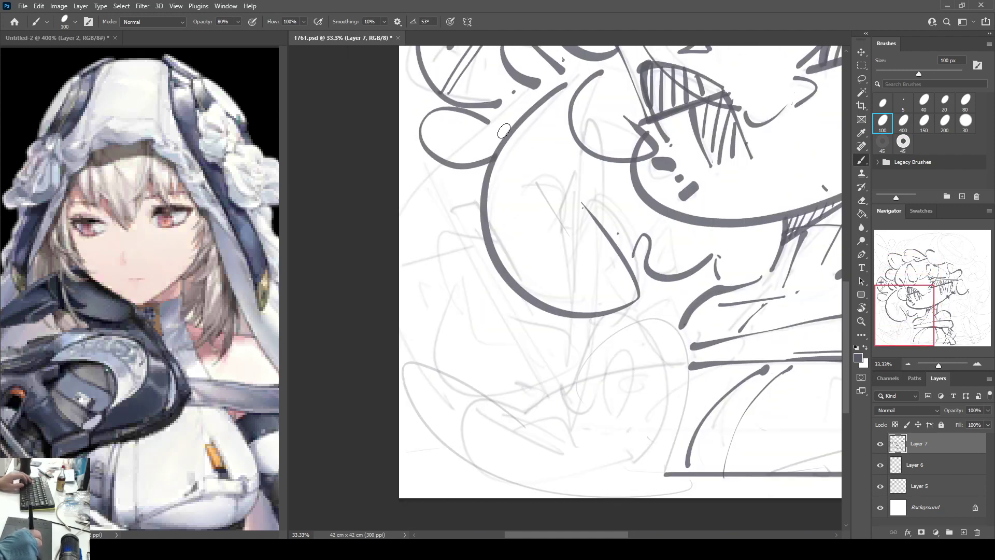
{"action": "key", "text": "ctrl+z"}
{"action": "mouse_move", "coordinate": [525, 90]}
{"action": "left_mouse_down"}
{"action": "mouse_move", "coordinate": [474, 136]}
{"action": "mouse_move", "coordinate": [478, 186]}
{"action": "mouse_move", "coordinate": [538, 250]}
{"action": "left_mouse_up"}
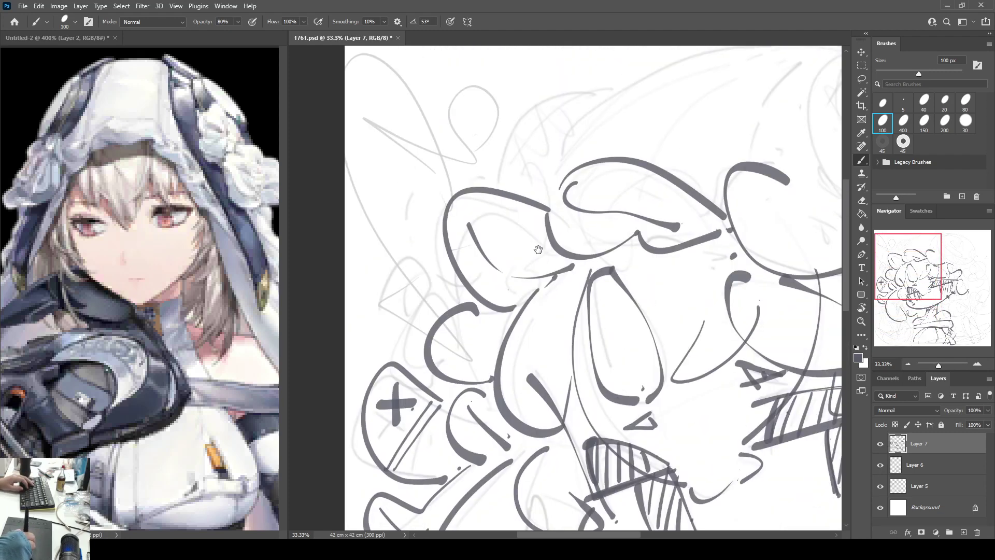
Step: Ink the long arc over the head and a narrow band along its left side with divider lines, small circles and a rounded tab
{"action": "left_click_drag", "start_coordinate": [486, 155], "coordinate": [441, 170]}
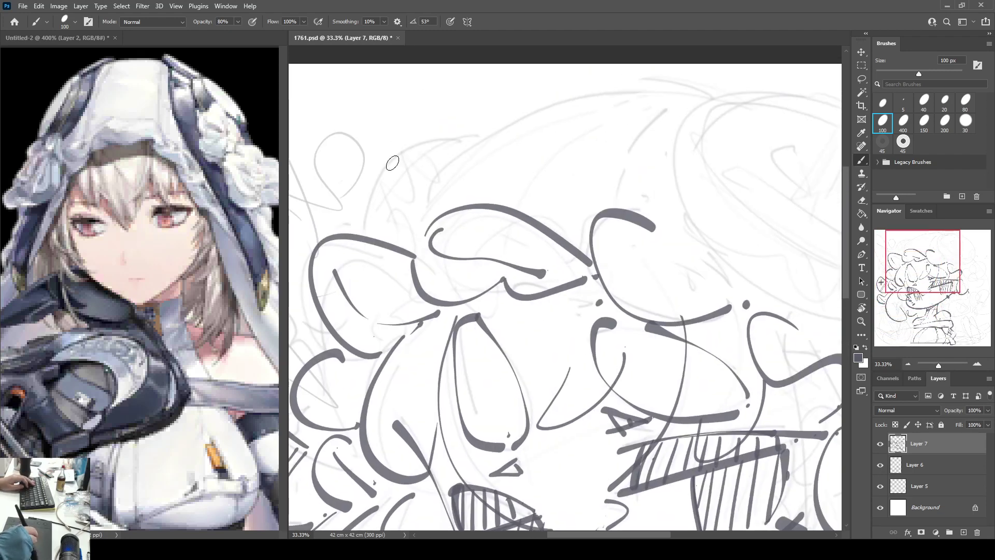
{"action": "mouse_move", "coordinate": [386, 232]}
{"action": "left_mouse_down"}
{"action": "mouse_move", "coordinate": [436, 163]}
{"action": "mouse_move", "coordinate": [680, 94]}
{"action": "left_mouse_up"}
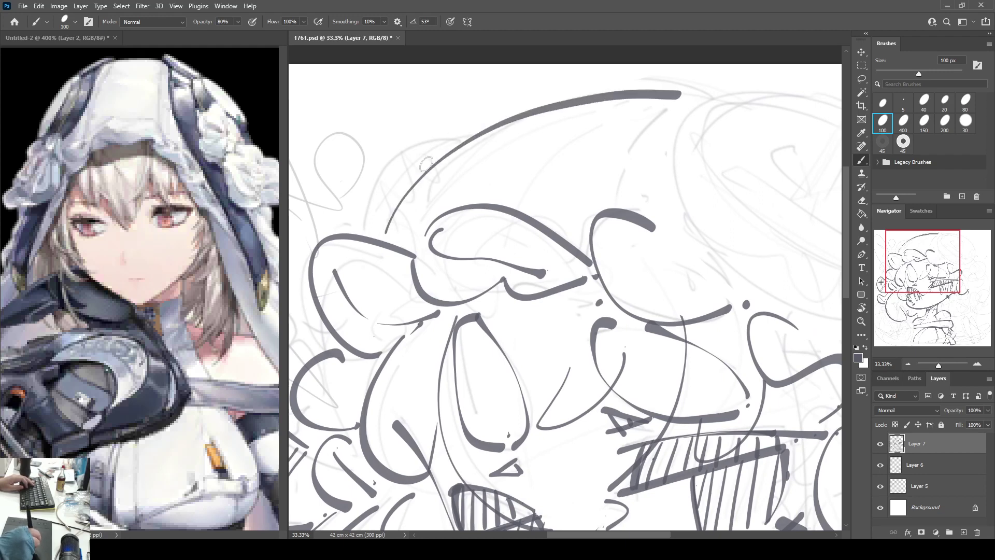
{"action": "mouse_move", "coordinate": [361, 230]}
{"action": "left_mouse_down"}
{"action": "mouse_move", "coordinate": [389, 148]}
{"action": "mouse_move", "coordinate": [507, 106]}
{"action": "left_mouse_up"}
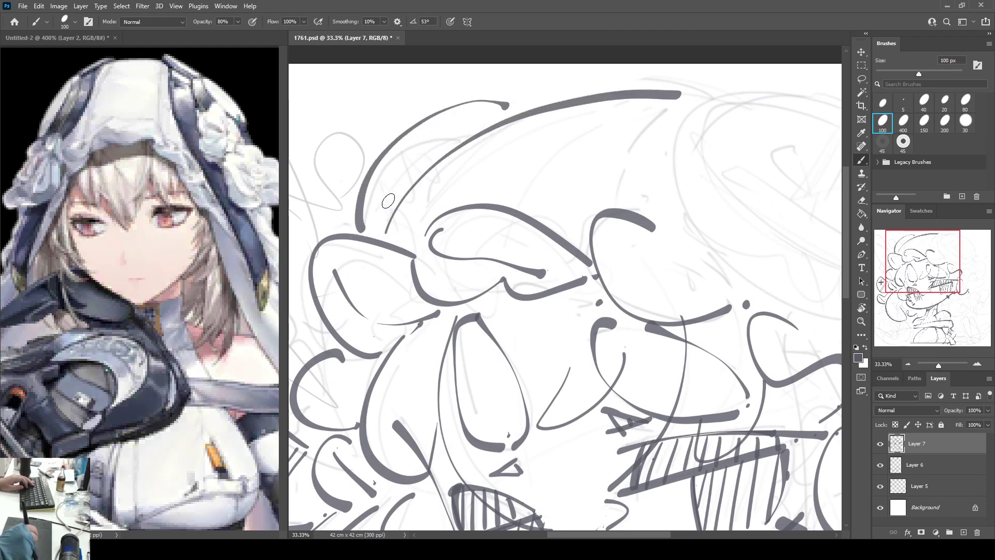
{"action": "left_click_drag", "start_coordinate": [401, 188], "coordinate": [496, 115]}
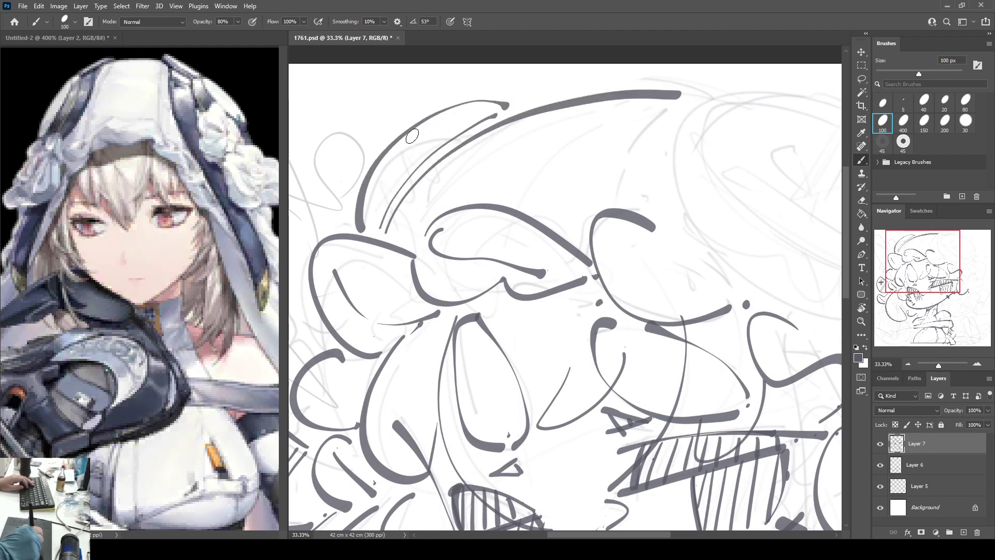
{"action": "left_click_drag", "start_coordinate": [406, 135], "coordinate": [431, 148]}
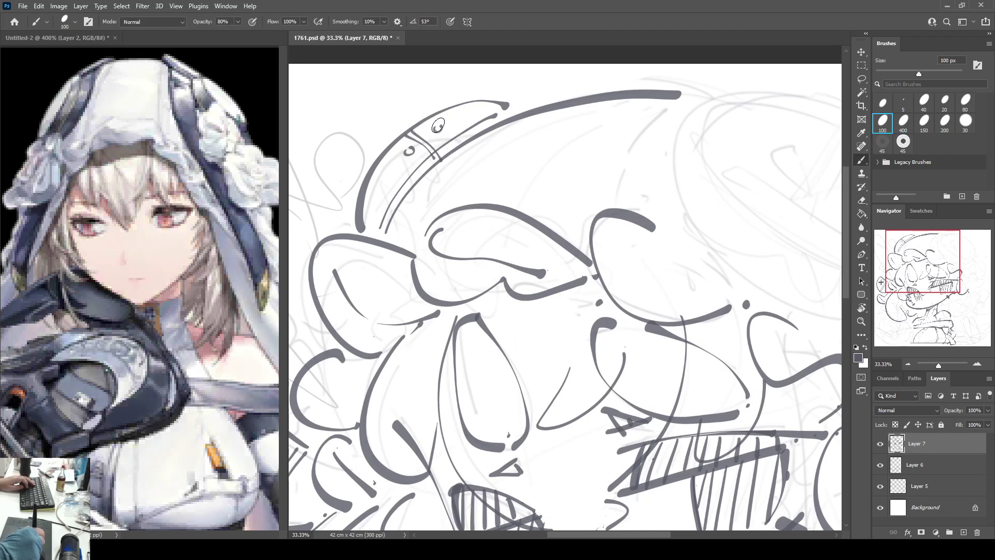
{"action": "mouse_move", "coordinate": [507, 107]}
{"action": "left_mouse_down"}
{"action": "mouse_move", "coordinate": [550, 104]}
{"action": "mouse_move", "coordinate": [534, 97]}
{"action": "left_mouse_up"}
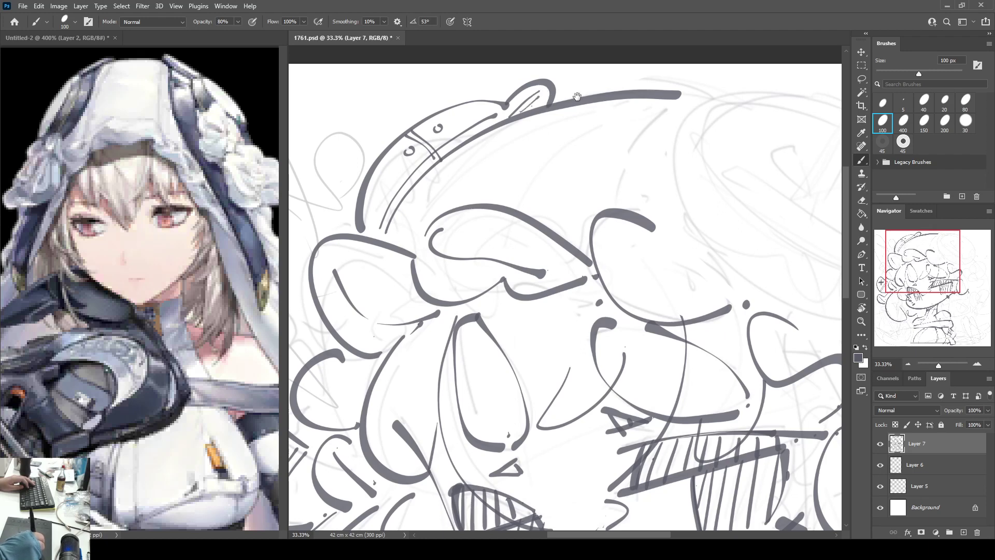
Step: Ink the outline of a large tilted oval disc on the upper right of the head, leaving a small gap in its upper edge
{"action": "left_click_drag", "start_coordinate": [739, 199], "coordinate": [605, 188]}
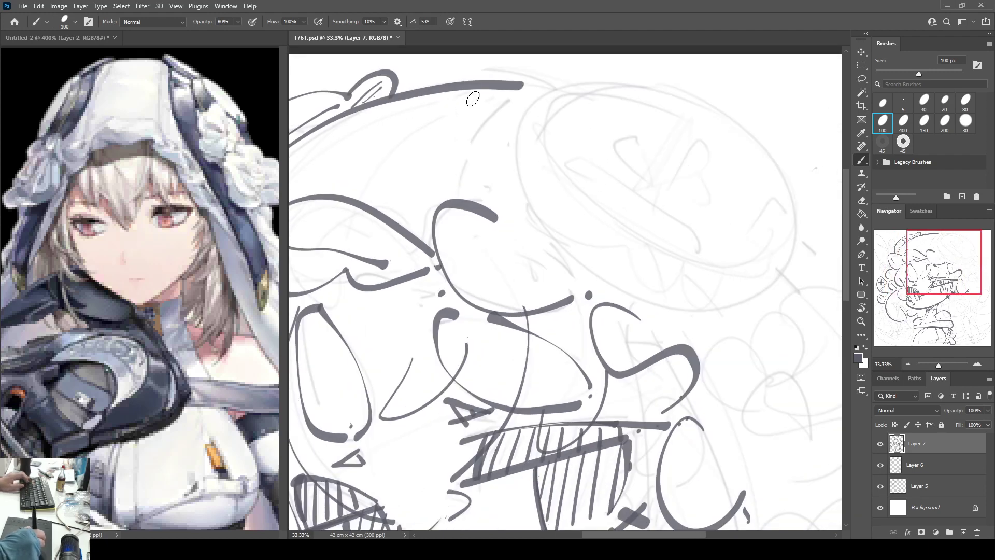
{"action": "left_click_drag", "start_coordinate": [524, 110], "coordinate": [497, 107]}
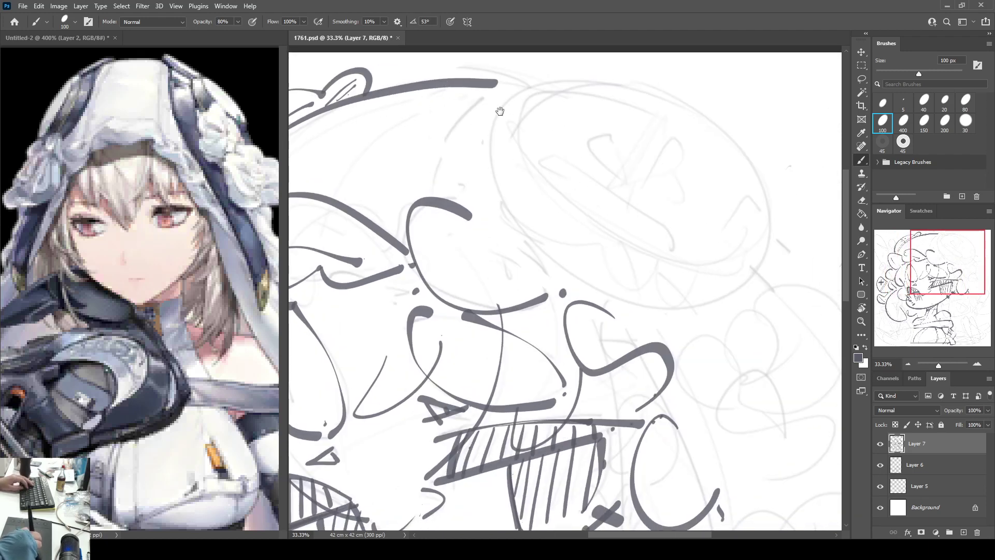
{"action": "mouse_move", "coordinate": [616, 78]}
{"action": "left_mouse_down"}
{"action": "mouse_move", "coordinate": [500, 117]}
{"action": "mouse_move", "coordinate": [768, 287]}
{"action": "mouse_move", "coordinate": [574, 80]}
{"action": "left_mouse_up"}
{"action": "key", "text": "ctrl+z"}
{"action": "mouse_move", "coordinate": [636, 77]}
{"action": "left_mouse_down"}
{"action": "mouse_move", "coordinate": [509, 127]}
{"action": "mouse_move", "coordinate": [759, 148]}
{"action": "mouse_move", "coordinate": [591, 83]}
{"action": "mouse_move", "coordinate": [587, 275]}
{"action": "mouse_move", "coordinate": [661, 93]}
{"action": "left_mouse_up"}
{"action": "key", "text": "ctrl+z"}
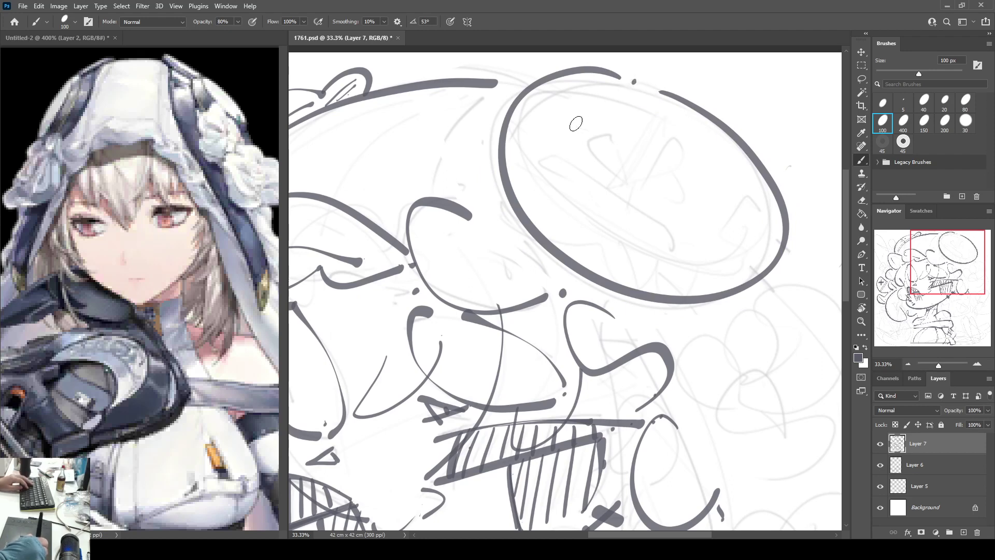
Step: Ink a double curved inner rim along the disc's lower edge, with notch lines at its right end and a double crossbar
{"action": "mouse_move", "coordinate": [528, 92]}
{"action": "left_mouse_down"}
{"action": "mouse_move", "coordinate": [672, 255]}
{"action": "mouse_move", "coordinate": [748, 253]}
{"action": "left_mouse_up"}
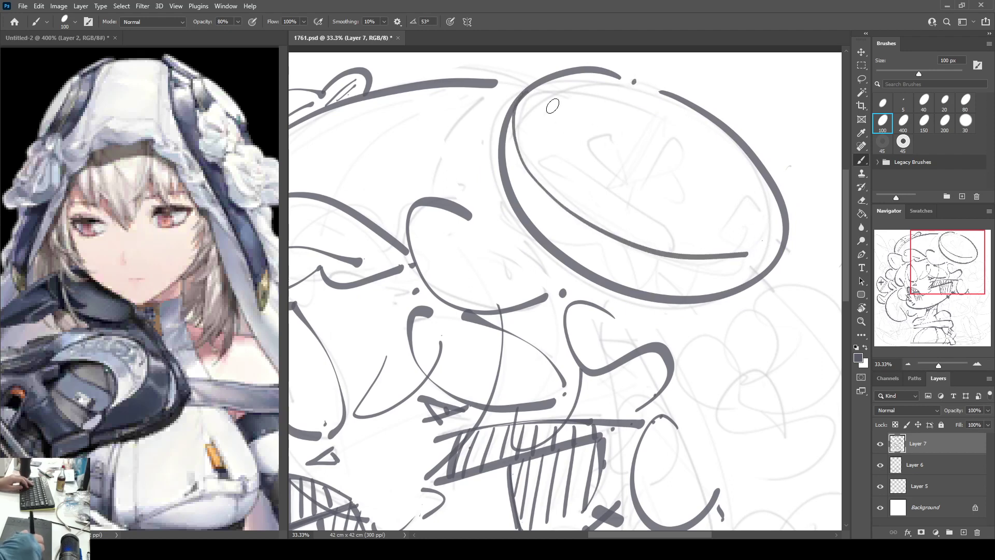
{"action": "mouse_move", "coordinate": [522, 117]}
{"action": "left_mouse_down"}
{"action": "mouse_move", "coordinate": [596, 209]}
{"action": "mouse_move", "coordinate": [724, 235]}
{"action": "left_mouse_up"}
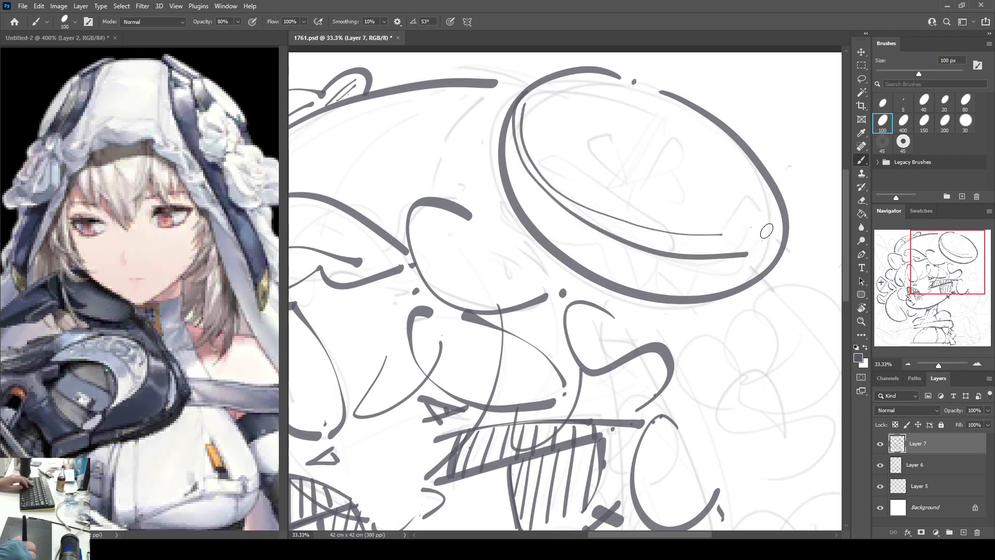
{"action": "mouse_move", "coordinate": [731, 152]}
{"action": "left_mouse_down"}
{"action": "mouse_move", "coordinate": [774, 215]}
{"action": "mouse_move", "coordinate": [755, 259]}
{"action": "mouse_move", "coordinate": [767, 266]}
{"action": "left_mouse_up"}
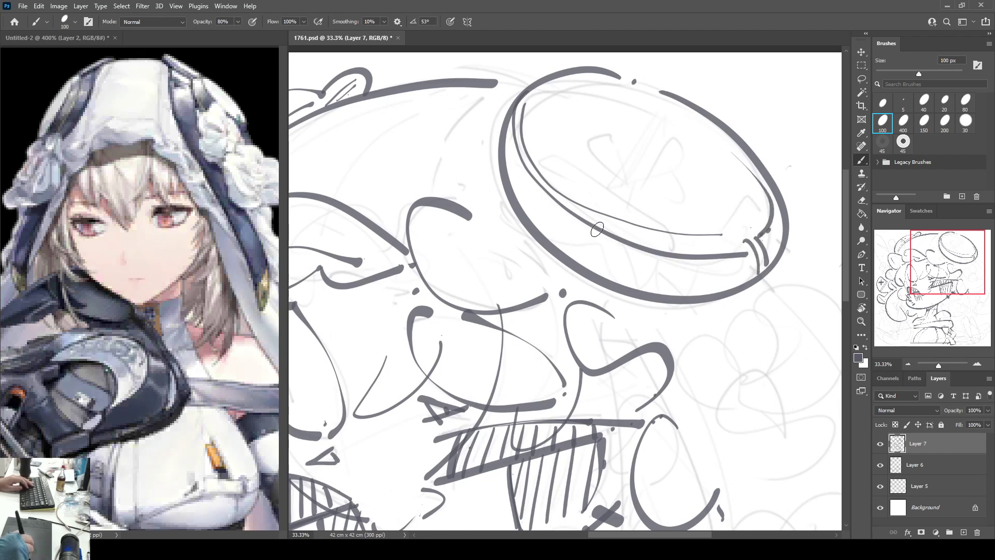
{"action": "left_click_drag", "start_coordinate": [577, 266], "coordinate": [606, 221]}
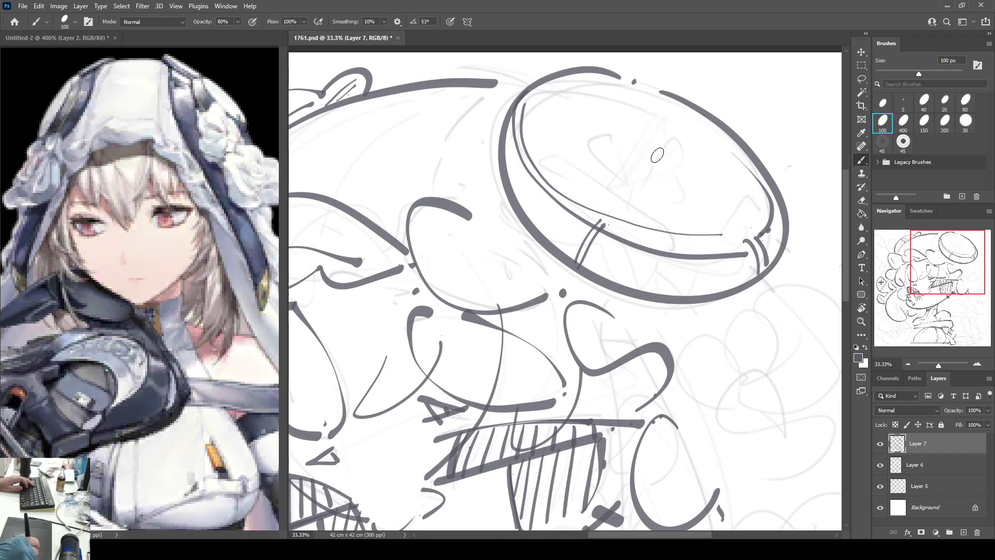
Step: Ink a double diagonal line across the disc, another rim crossbar, and a narrow double-edged rectangle beside the diagonal
{"action": "left_click_drag", "start_coordinate": [619, 78], "coordinate": [679, 238]}
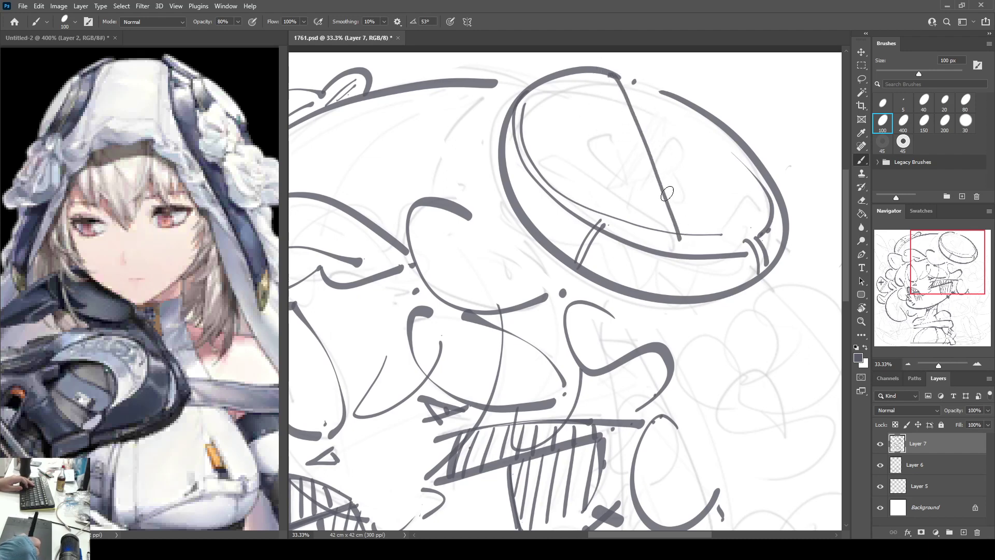
{"action": "mouse_move", "coordinate": [634, 81]}
{"action": "left_mouse_down"}
{"action": "mouse_move", "coordinate": [690, 249]}
{"action": "mouse_move", "coordinate": [670, 296]}
{"action": "left_mouse_up"}
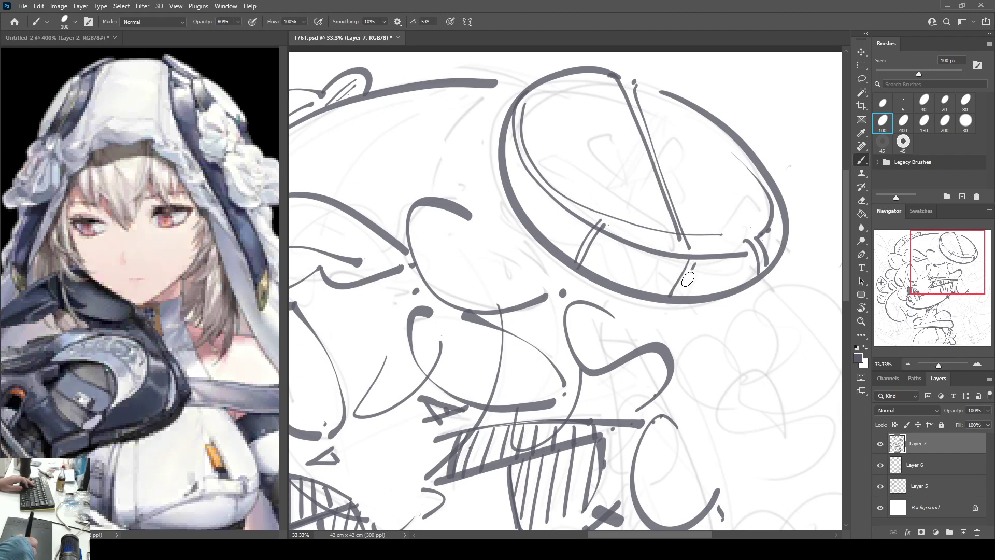
{"action": "mouse_move", "coordinate": [667, 127]}
{"action": "left_mouse_down"}
{"action": "mouse_move", "coordinate": [708, 228]}
{"action": "mouse_move", "coordinate": [694, 234]}
{"action": "left_mouse_up"}
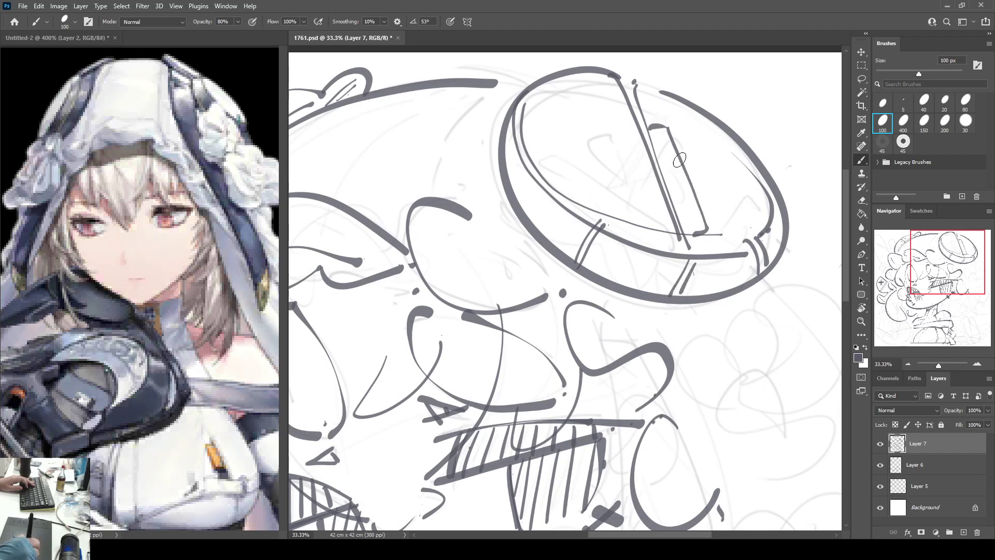
{"action": "left_click_drag", "start_coordinate": [673, 126], "coordinate": [716, 227]}
{"action": "key", "text": "ctrl+z"}
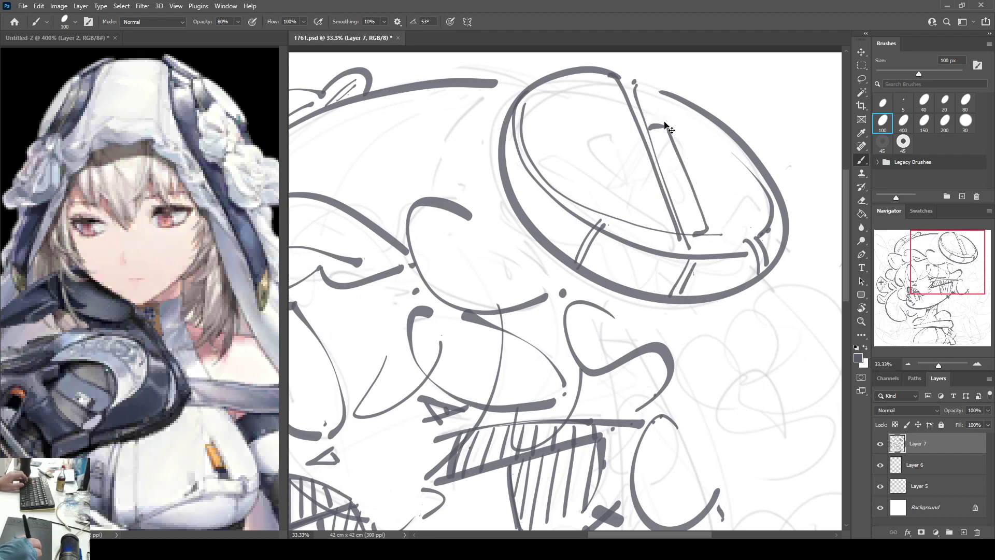
{"action": "mouse_move", "coordinate": [647, 121]}
{"action": "left_mouse_down"}
{"action": "mouse_move", "coordinate": [667, 126]}
{"action": "mouse_move", "coordinate": [717, 222]}
{"action": "left_mouse_up"}
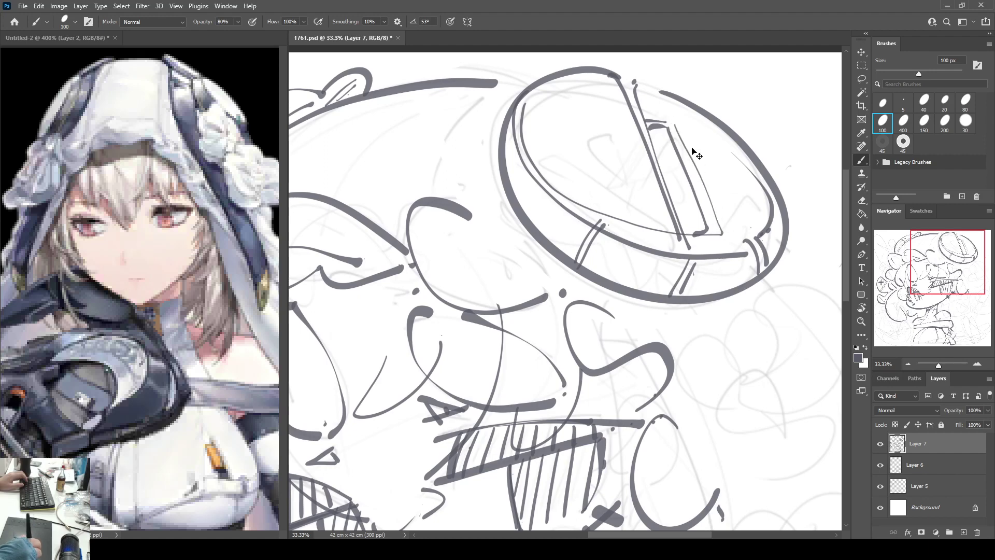
{"action": "key", "text": "ctrl+z"}
{"action": "left_click_drag", "start_coordinate": [667, 123], "coordinate": [722, 244]}
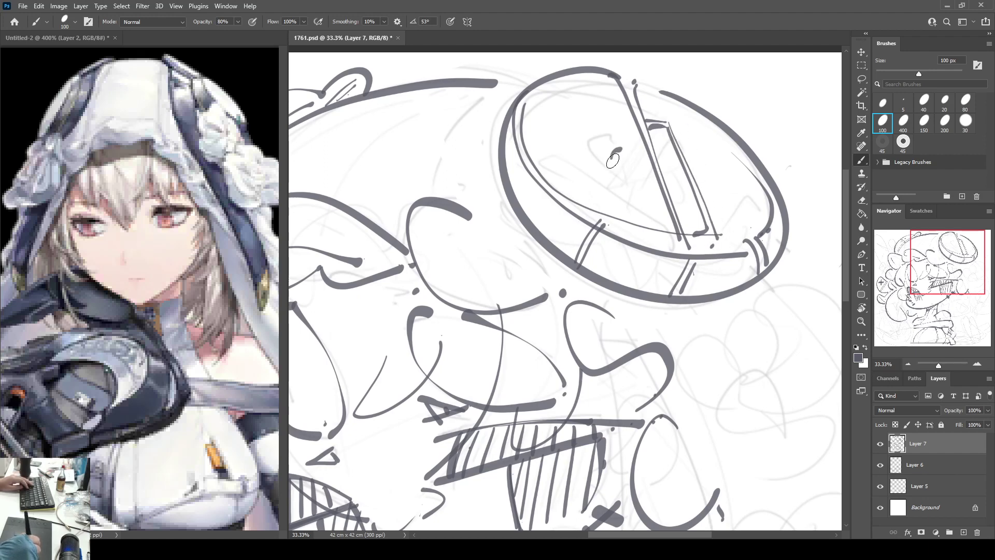
Step: Ink the disc's upper inner rim and a short dash near its right edge, plus a parallel arc outside its left side
{"action": "mouse_move", "coordinate": [521, 118]}
{"action": "left_mouse_down"}
{"action": "mouse_move", "coordinate": [595, 85]}
{"action": "mouse_move", "coordinate": [610, 91]}
{"action": "left_mouse_up"}
{"action": "left_click_drag", "start_coordinate": [735, 201], "coordinate": [749, 209]}
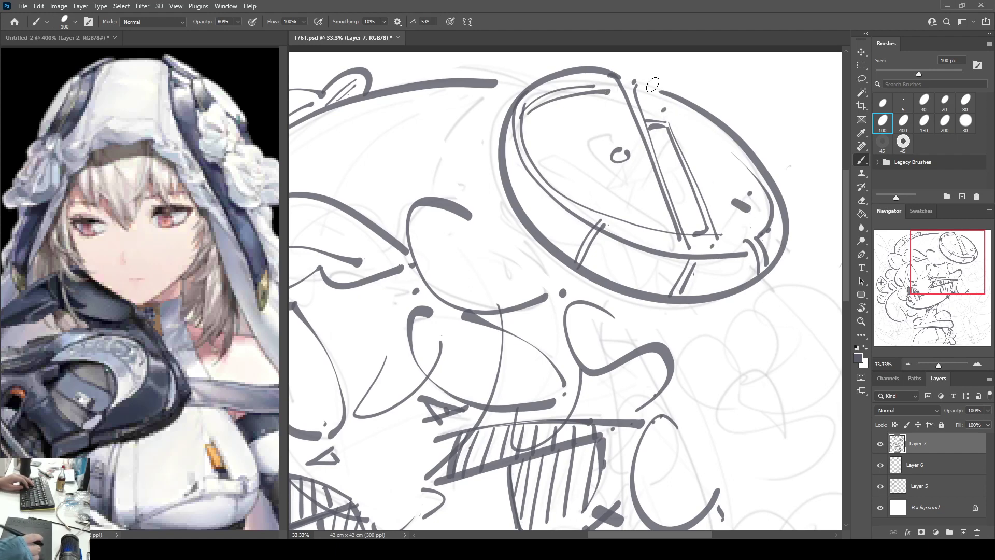
{"action": "mouse_move", "coordinate": [499, 100]}
{"action": "left_mouse_down"}
{"action": "mouse_move", "coordinate": [511, 255]}
{"action": "mouse_move", "coordinate": [563, 291]}
{"action": "left_mouse_up"}
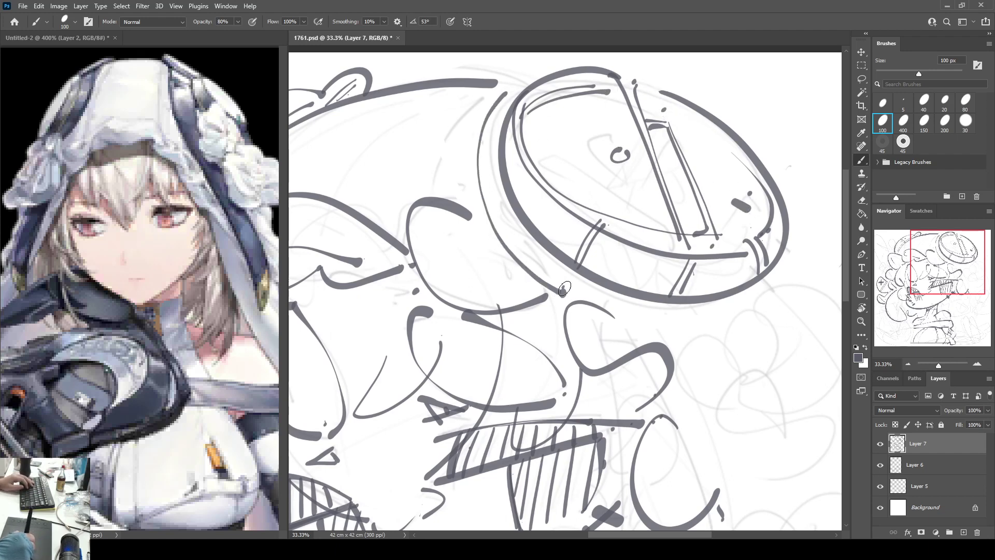
Step: Ink a double curved seam across the head covering, redrawing its second line, and add small marks beside it
{"action": "left_click_drag", "start_coordinate": [336, 158], "coordinate": [471, 134]}
{"action": "left_click_drag", "start_coordinate": [442, 160], "coordinate": [560, 72]}
{"action": "mouse_move", "coordinate": [451, 162]}
{"action": "left_mouse_down"}
{"action": "mouse_move", "coordinate": [586, 61]}
{"action": "mouse_move", "coordinate": [628, 66]}
{"action": "left_mouse_up"}
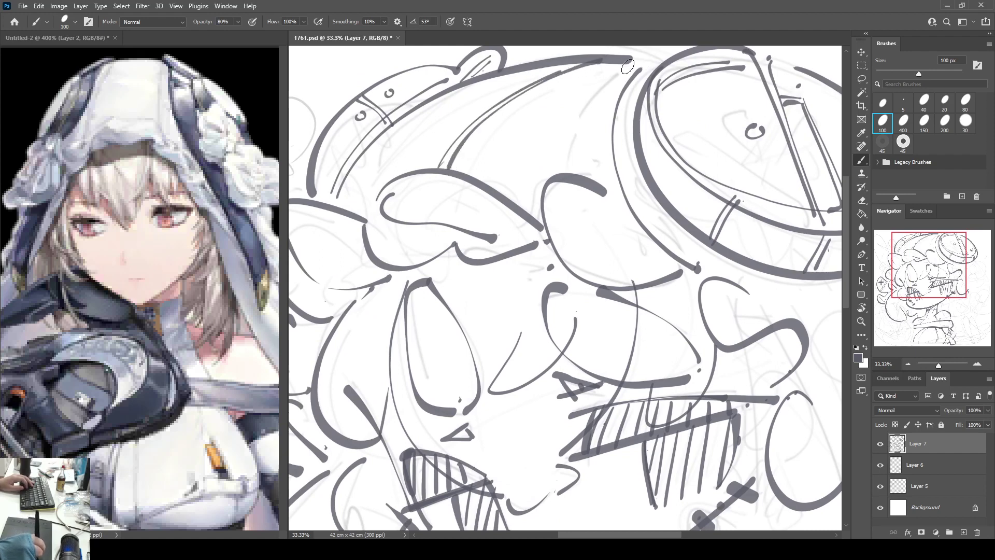
{"action": "key", "text": "ctrl+z"}
{"action": "mouse_move", "coordinate": [450, 171]}
{"action": "left_mouse_down"}
{"action": "mouse_move", "coordinate": [488, 124]}
{"action": "mouse_move", "coordinate": [570, 77]}
{"action": "mouse_move", "coordinate": [635, 57]}
{"action": "left_mouse_up"}
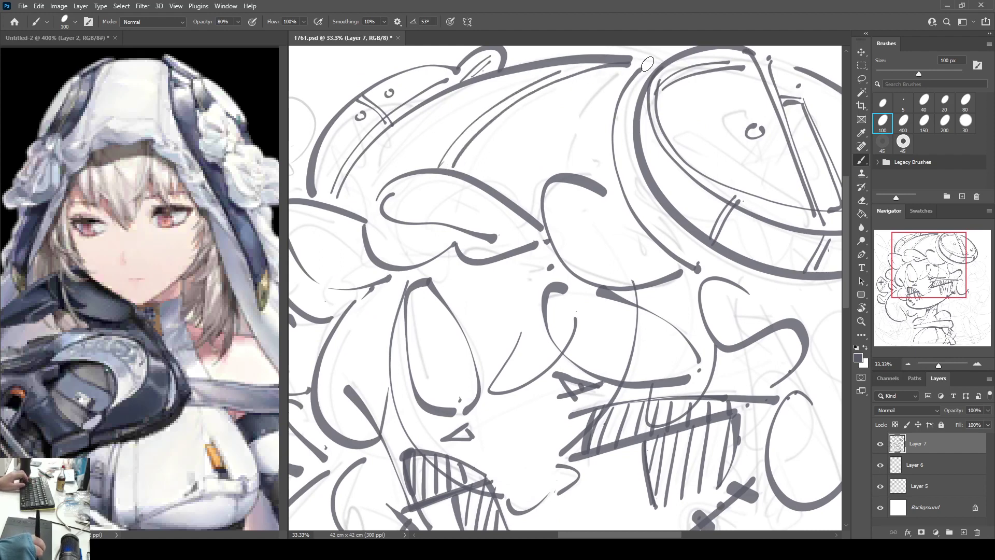
{"action": "left_click_drag", "start_coordinate": [572, 150], "coordinate": [585, 158]}
{"action": "left_click", "coordinate": [586, 137]}
Step: Ink a large round curl with a small inner arch on the hair's right side below the disc
{"action": "left_click_drag", "start_coordinate": [743, 271], "coordinate": [631, 227]}
{"action": "mouse_move", "coordinate": [764, 176]}
{"action": "left_mouse_down"}
{"action": "mouse_move", "coordinate": [613, 190]}
{"action": "mouse_move", "coordinate": [537, 112]}
{"action": "left_mouse_up"}
{"action": "mouse_move", "coordinate": [537, 259]}
{"action": "left_mouse_down"}
{"action": "mouse_move", "coordinate": [555, 217]}
{"action": "mouse_move", "coordinate": [569, 260]}
{"action": "left_mouse_up"}
{"action": "mouse_move", "coordinate": [531, 209]}
{"action": "left_mouse_down"}
{"action": "mouse_move", "coordinate": [613, 170]}
{"action": "mouse_move", "coordinate": [601, 300]}
{"action": "left_mouse_up"}
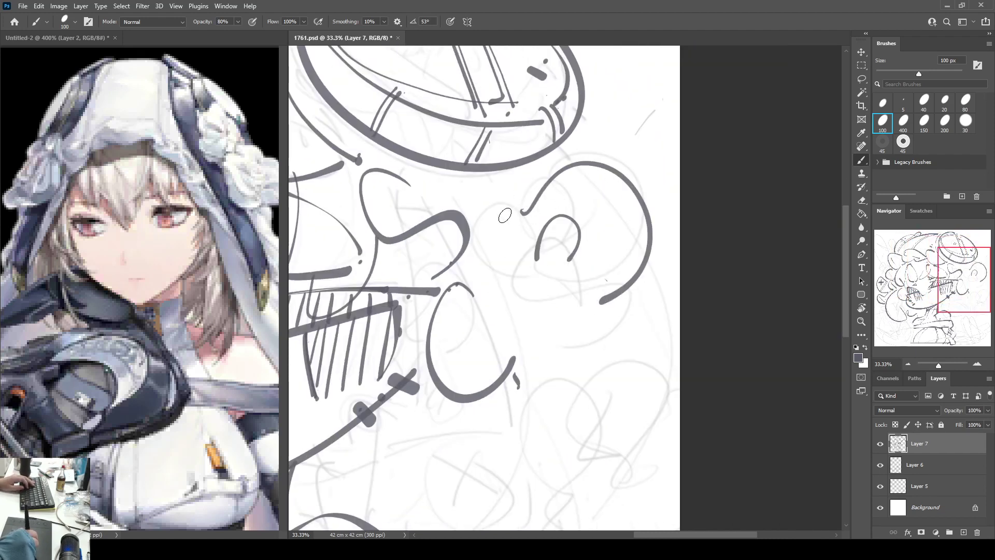
Step: Ink a rounded curl overlapping the large one and an elongated loop beneath it, trimming the overlapping line ends
{"action": "mouse_move", "coordinate": [483, 227]}
{"action": "left_mouse_down"}
{"action": "mouse_move", "coordinate": [554, 313]}
{"action": "mouse_move", "coordinate": [524, 308]}
{"action": "mouse_move", "coordinate": [620, 297]}
{"action": "mouse_move", "coordinate": [580, 316]}
{"action": "mouse_move", "coordinate": [636, 316]}
{"action": "mouse_move", "coordinate": [562, 358]}
{"action": "left_mouse_up"}
{"action": "left_click", "coordinate": [554, 343]}
{"action": "key", "text": "e"}
{"action": "key", "text": "b"}
{"action": "left_click_drag", "start_coordinate": [644, 274], "coordinate": [649, 269]}
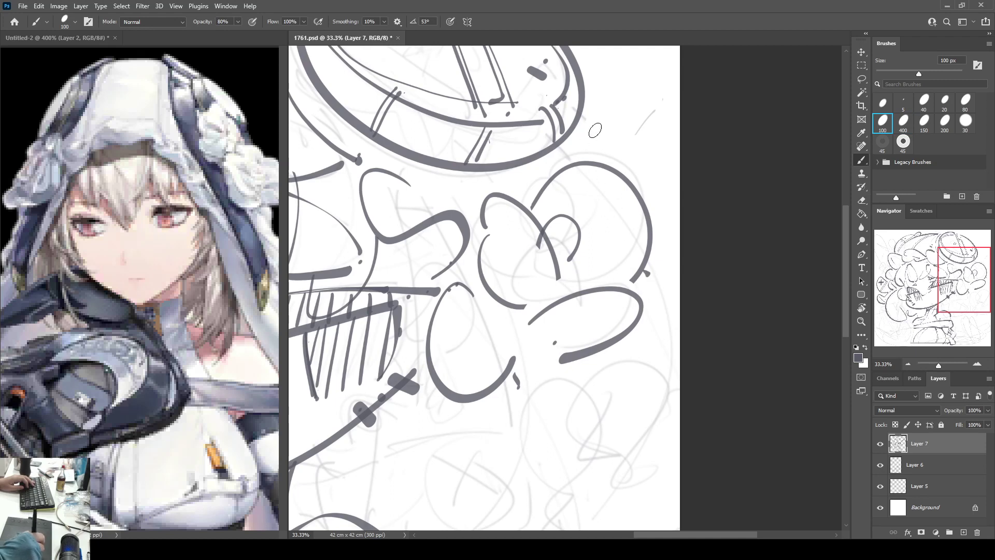
Step: Ink a long outer arc from the disc down the hair's right edge, redrawing it once, and erase stray line ends
{"action": "mouse_move", "coordinate": [576, 120]}
{"action": "left_mouse_down"}
{"action": "mouse_move", "coordinate": [627, 156]}
{"action": "mouse_move", "coordinate": [677, 277]}
{"action": "mouse_move", "coordinate": [650, 359]}
{"action": "left_mouse_up"}
{"action": "key", "text": "ctrl+z"}
{"action": "mouse_move", "coordinate": [582, 119]}
{"action": "left_mouse_down"}
{"action": "mouse_move", "coordinate": [666, 350]}
{"action": "mouse_move", "coordinate": [649, 391]}
{"action": "left_mouse_up"}
{"action": "left_click_drag", "start_coordinate": [556, 394], "coordinate": [582, 348]}
{"action": "key", "text": "e"}
{"action": "mouse_move", "coordinate": [542, 319]}
{"action": "left_mouse_down"}
{"action": "mouse_move", "coordinate": [587, 339]}
{"action": "mouse_move", "coordinate": [624, 382]}
{"action": "mouse_move", "coordinate": [586, 338]}
{"action": "mouse_move", "coordinate": [595, 352]}
{"action": "mouse_move", "coordinate": [638, 358]}
{"action": "left_mouse_up"}
{"action": "key", "text": "b"}
{"action": "key", "text": "e"}
{"action": "key", "text": "b"}
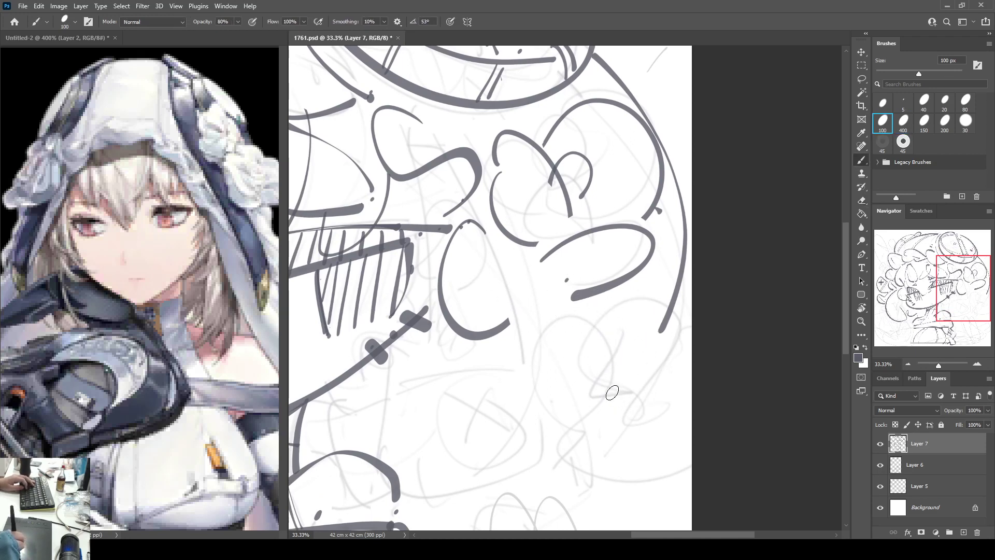
Step: Ink a second curl cluster with a small inner arch below the elongated loop, shortening the outer arc above it
{"action": "left_click_drag", "start_coordinate": [609, 396], "coordinate": [657, 379]}
{"action": "mouse_move", "coordinate": [640, 334]}
{"action": "left_mouse_down"}
{"action": "mouse_move", "coordinate": [538, 319]}
{"action": "mouse_move", "coordinate": [570, 381]}
{"action": "left_mouse_up"}
{"action": "key", "text": "e"}
{"action": "left_click_drag", "start_coordinate": [674, 311], "coordinate": [661, 340]}
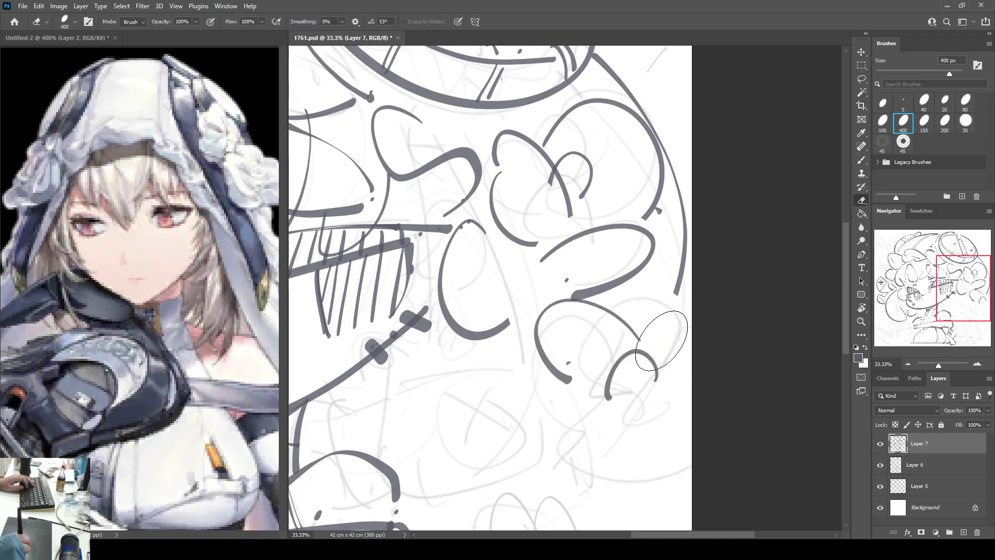
{"action": "key", "text": "b"}
{"action": "mouse_move", "coordinate": [632, 307]}
{"action": "left_mouse_down"}
{"action": "mouse_move", "coordinate": [674, 320]}
{"action": "mouse_move", "coordinate": [608, 433]}
{"action": "left_mouse_up"}
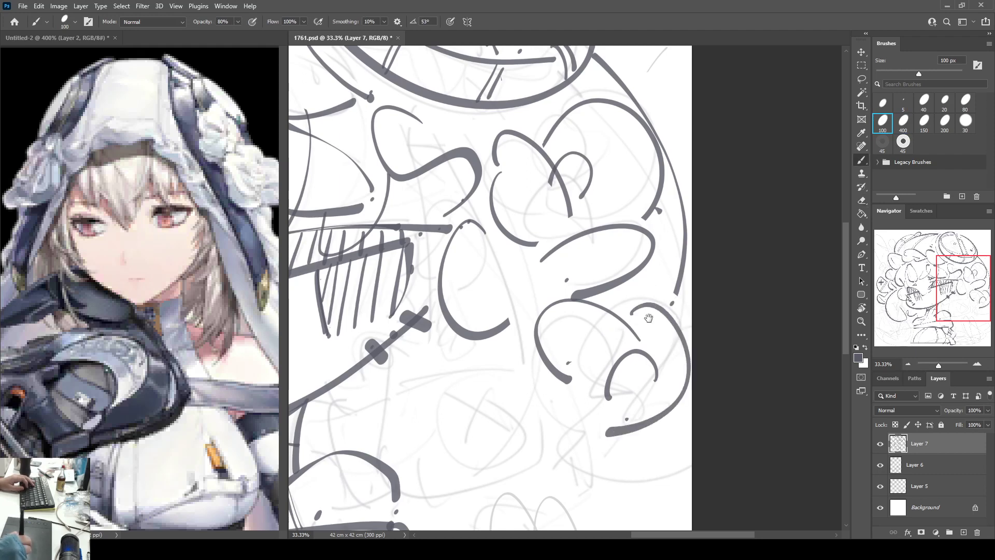
Step: Clean up the lower curl's end, and ink an oval lock beneath the cluster with a short arc on its right
{"action": "left_click_drag", "start_coordinate": [649, 318], "coordinate": [675, 284]}
{"action": "key", "text": "e"}
{"action": "left_click_drag", "start_coordinate": [630, 400], "coordinate": [620, 406]}
{"action": "key", "text": "b"}
{"action": "mouse_move", "coordinate": [581, 361]}
{"action": "left_mouse_down"}
{"action": "mouse_move", "coordinate": [655, 384]}
{"action": "mouse_move", "coordinate": [587, 373]}
{"action": "left_mouse_up"}
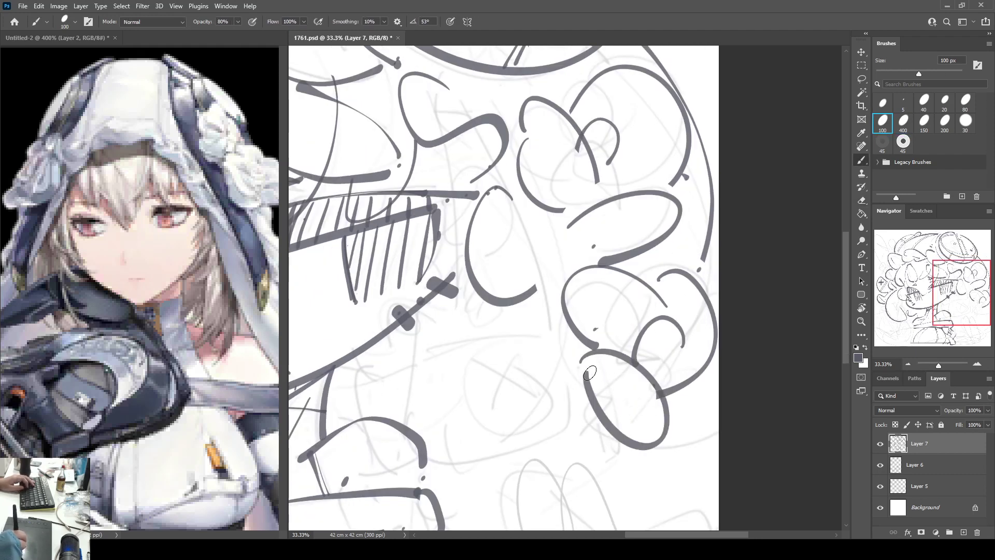
{"action": "left_click_drag", "start_coordinate": [674, 420], "coordinate": [709, 379]}
Step: Erase the S-shaped strand and the rounded loop between the face's right edge and the new curls
{"action": "left_click_drag", "start_coordinate": [539, 255], "coordinate": [590, 248]}
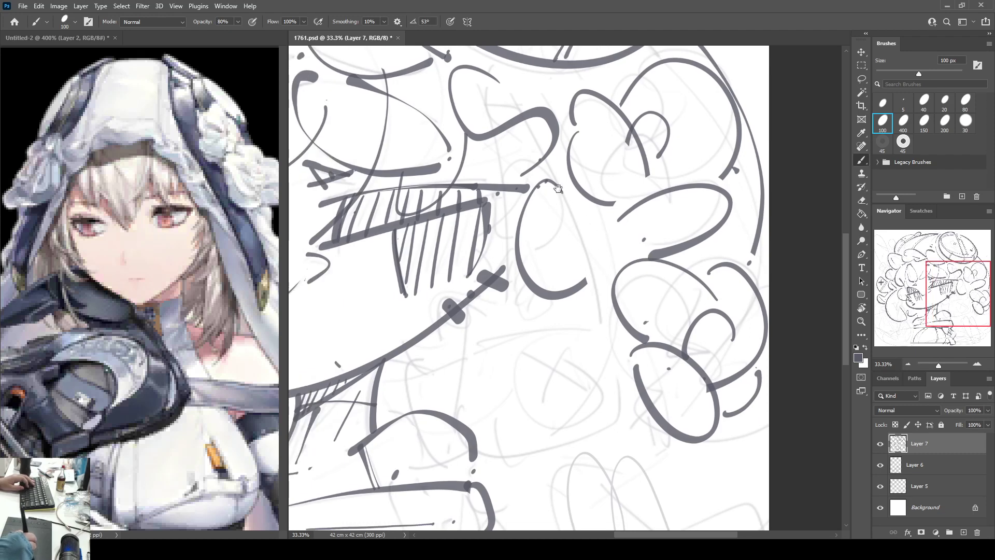
{"action": "left_click_drag", "start_coordinate": [557, 188], "coordinate": [602, 263]}
{"action": "key", "text": "e"}
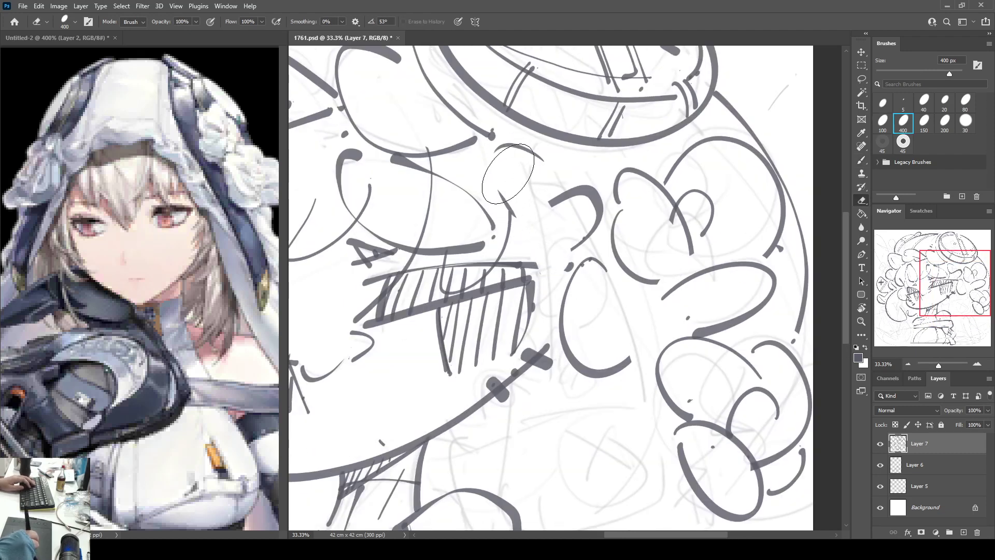
{"action": "mouse_move", "coordinate": [500, 177]}
{"action": "left_mouse_down"}
{"action": "mouse_move", "coordinate": [532, 173]}
{"action": "mouse_move", "coordinate": [602, 392]}
{"action": "left_mouse_up"}
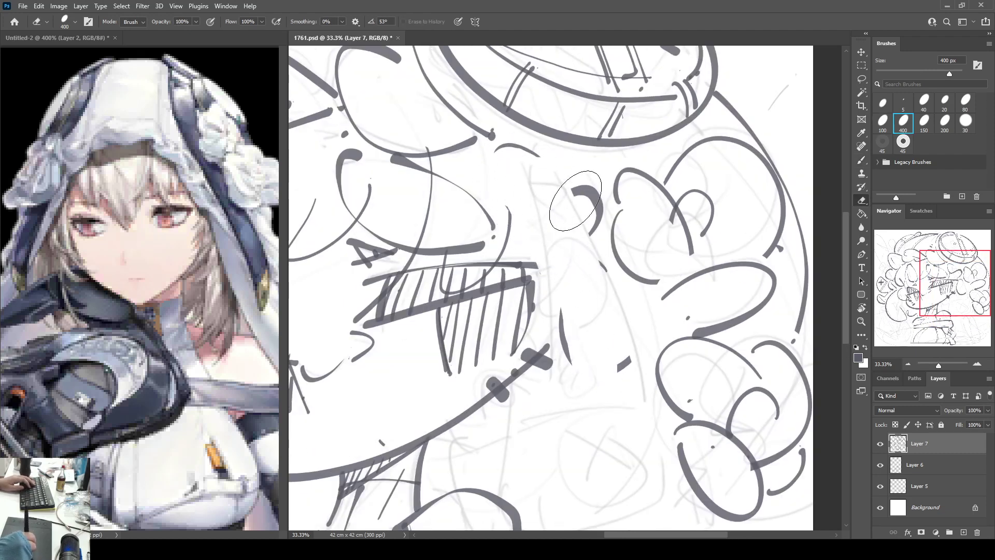
{"action": "mouse_move", "coordinate": [576, 200]}
{"action": "left_mouse_down"}
{"action": "mouse_move", "coordinate": [564, 305]}
{"action": "mouse_move", "coordinate": [509, 161]}
{"action": "mouse_move", "coordinate": [526, 158]}
{"action": "mouse_move", "coordinate": [591, 204]}
{"action": "mouse_move", "coordinate": [617, 148]}
{"action": "left_mouse_up"}
Step: Ink the two long edges of a strap hanging from the disc beside the face, and close its lower end
{"action": "key", "text": "b"}
{"action": "left_click_drag", "start_coordinate": [545, 98], "coordinate": [539, 374]}
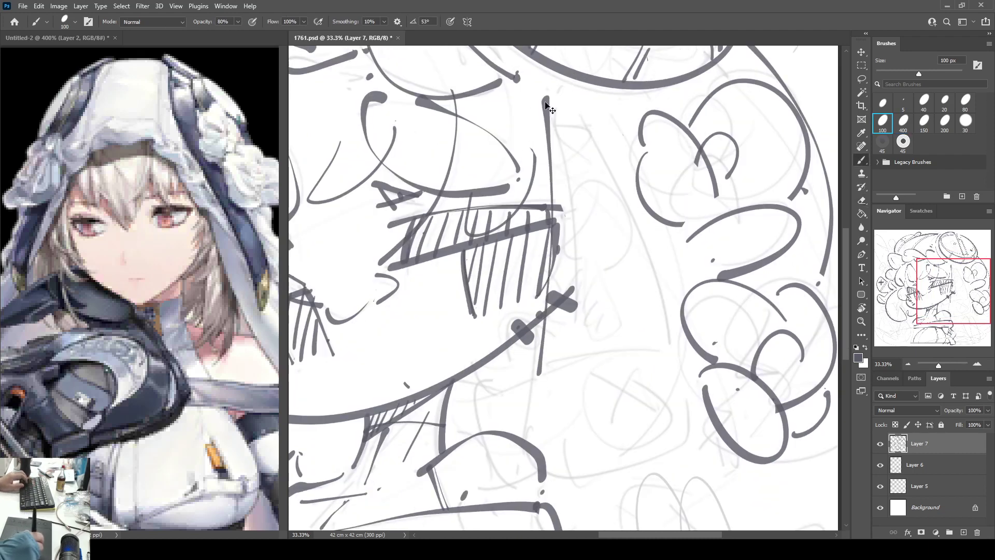
{"action": "key", "text": "ctrl+z"}
{"action": "left_click_drag", "start_coordinate": [528, 63], "coordinate": [542, 345]}
{"action": "mouse_move", "coordinate": [583, 83]}
{"action": "left_mouse_down"}
{"action": "mouse_move", "coordinate": [647, 244]}
{"action": "mouse_move", "coordinate": [653, 349]}
{"action": "left_mouse_up"}
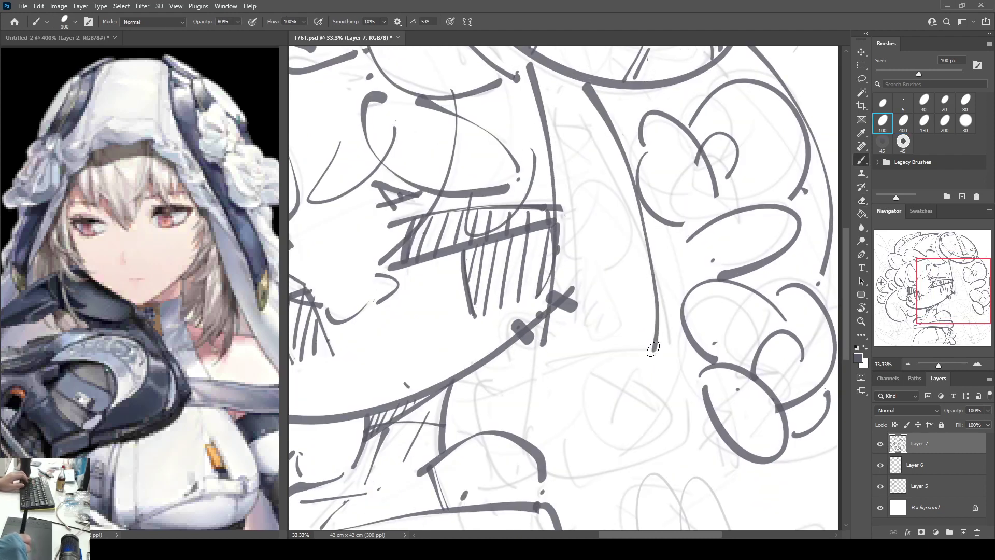
{"action": "left_click_drag", "start_coordinate": [543, 354], "coordinate": [643, 351]}
Step: Erase the end of the shoulder arc and ink a rounded square earpiece with inner border lines below the strap
{"action": "key", "text": "e"}
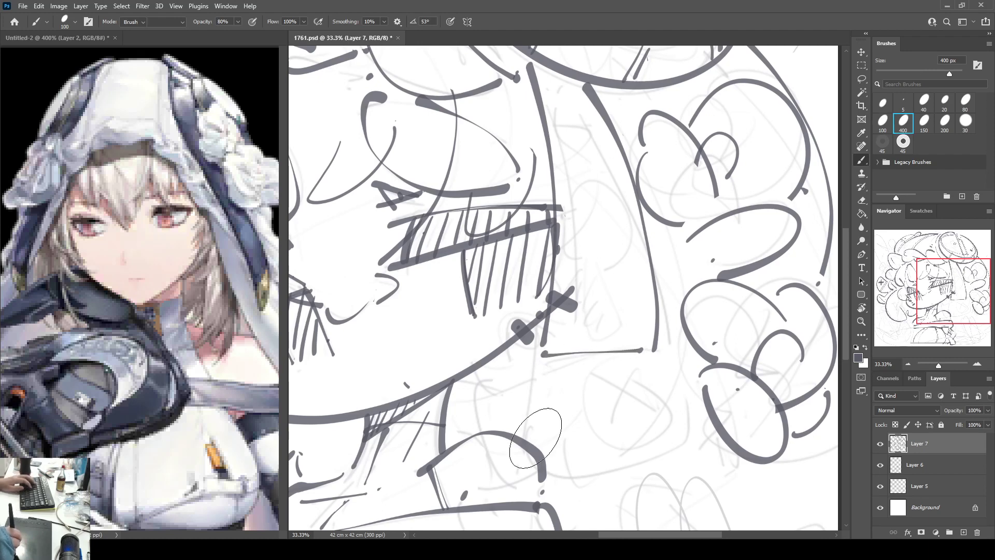
{"action": "left_click_drag", "start_coordinate": [535, 438], "coordinate": [568, 461]}
{"action": "key", "text": "b"}
{"action": "mouse_move", "coordinate": [543, 355]}
{"action": "left_mouse_down"}
{"action": "mouse_move", "coordinate": [532, 378]}
{"action": "mouse_move", "coordinate": [547, 466]}
{"action": "mouse_move", "coordinate": [650, 454]}
{"action": "left_mouse_up"}
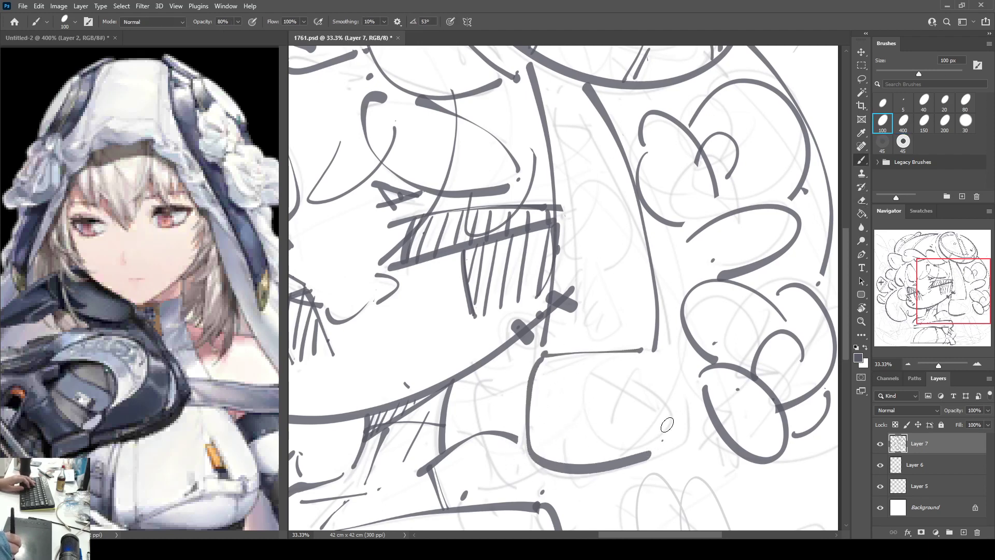
{"action": "left_click_drag", "start_coordinate": [674, 345], "coordinate": [667, 450]}
{"action": "mouse_move", "coordinate": [551, 360]}
{"action": "left_mouse_down"}
{"action": "mouse_move", "coordinate": [547, 449]}
{"action": "mouse_move", "coordinate": [651, 441]}
{"action": "left_mouse_up"}
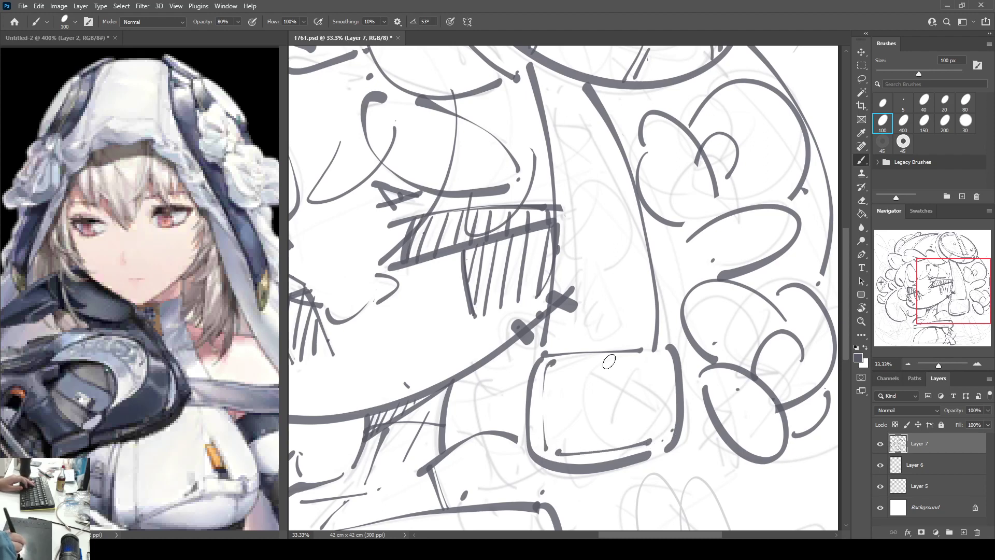
Step: Ink a double circle with a cross in the middle of the earpiece, plus small rivets in its corners
{"action": "mouse_move", "coordinate": [634, 373]}
{"action": "left_mouse_down"}
{"action": "mouse_move", "coordinate": [585, 381]}
{"action": "mouse_move", "coordinate": [642, 370]}
{"action": "mouse_move", "coordinate": [633, 367]}
{"action": "mouse_move", "coordinate": [651, 411]}
{"action": "mouse_move", "coordinate": [619, 366]}
{"action": "mouse_move", "coordinate": [660, 411]}
{"action": "mouse_move", "coordinate": [621, 365]}
{"action": "mouse_move", "coordinate": [603, 375]}
{"action": "mouse_move", "coordinate": [617, 435]}
{"action": "mouse_move", "coordinate": [633, 409]}
{"action": "mouse_move", "coordinate": [604, 415]}
{"action": "left_mouse_up"}
{"action": "key", "text": "ctrl+z"}
{"action": "key", "text": "ctrl+z"}
{"action": "key", "text": "ctrl+z"}
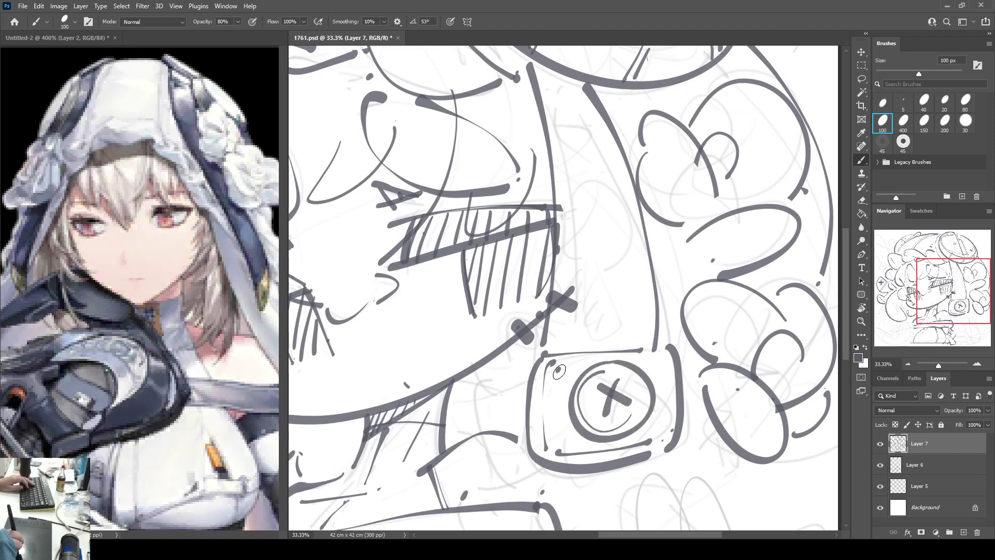
{"action": "left_click_drag", "start_coordinate": [559, 370], "coordinate": [564, 371]}
{"action": "left_click_drag", "start_coordinate": [560, 435], "coordinate": [566, 440]}
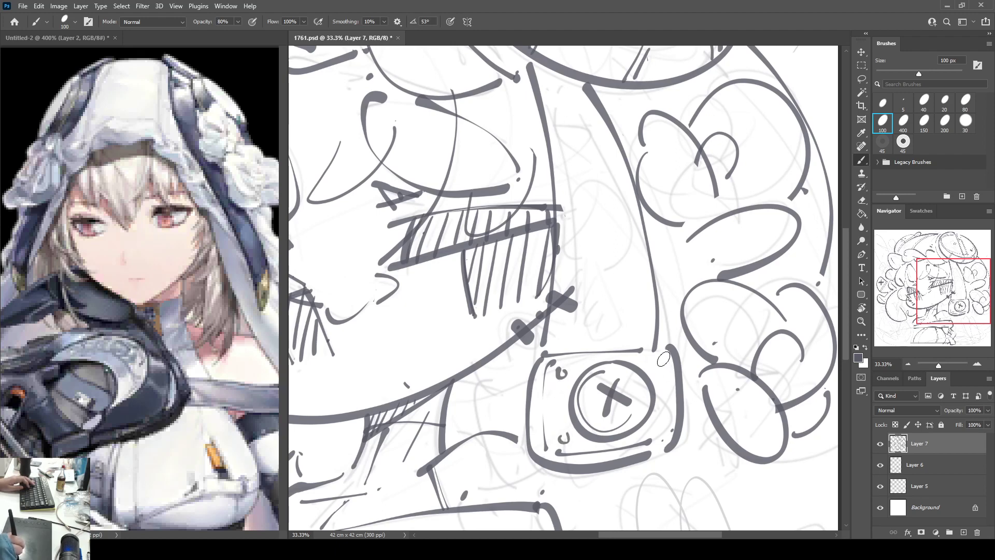
Step: Ink thin inner lines along both long edges of the strap, redrawing the unsatisfactory strokes
{"action": "left_click_drag", "start_coordinate": [611, 187], "coordinate": [632, 204]}
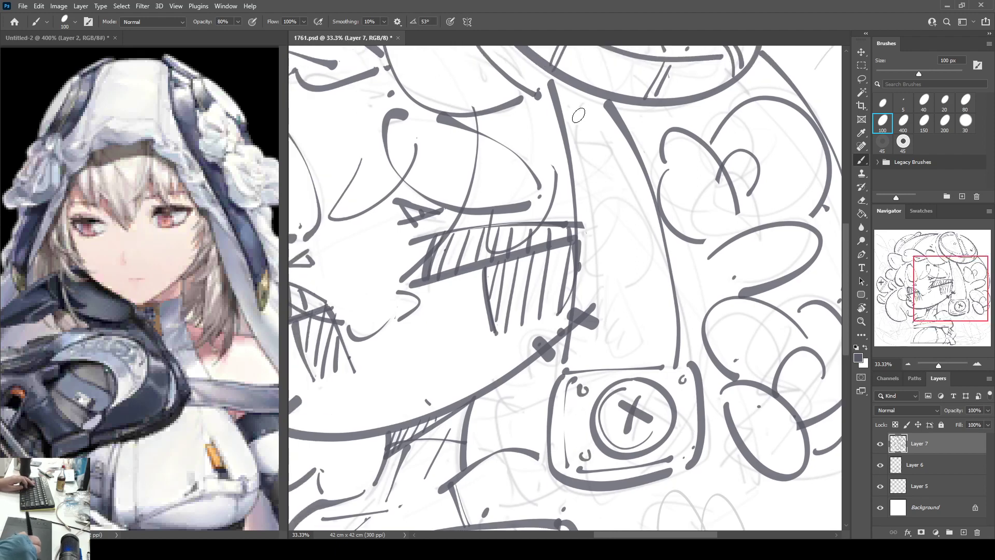
{"action": "mouse_move", "coordinate": [569, 96]}
{"action": "left_mouse_down"}
{"action": "mouse_move", "coordinate": [585, 239]}
{"action": "mouse_move", "coordinate": [585, 358]}
{"action": "left_mouse_up"}
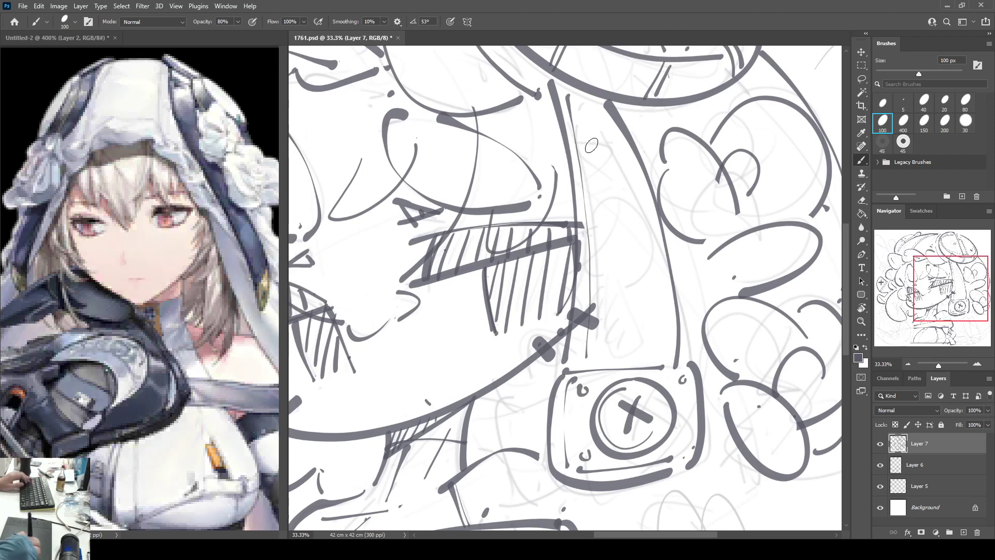
{"action": "key", "text": "ctrl+z"}
{"action": "mouse_move", "coordinate": [564, 100]}
{"action": "left_mouse_down"}
{"action": "mouse_move", "coordinate": [579, 172]}
{"action": "mouse_move", "coordinate": [579, 305]}
{"action": "left_mouse_up"}
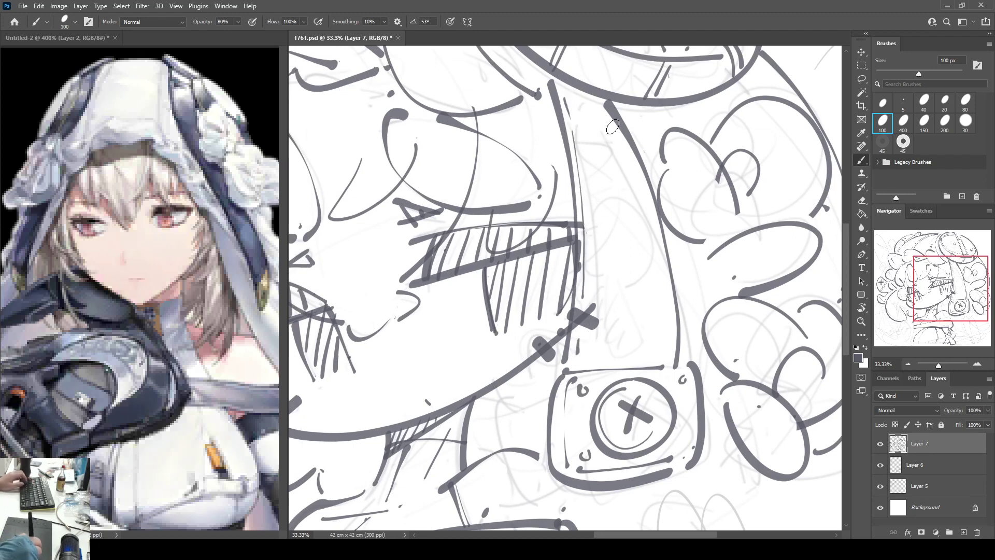
{"action": "left_click_drag", "start_coordinate": [612, 120], "coordinate": [651, 228]}
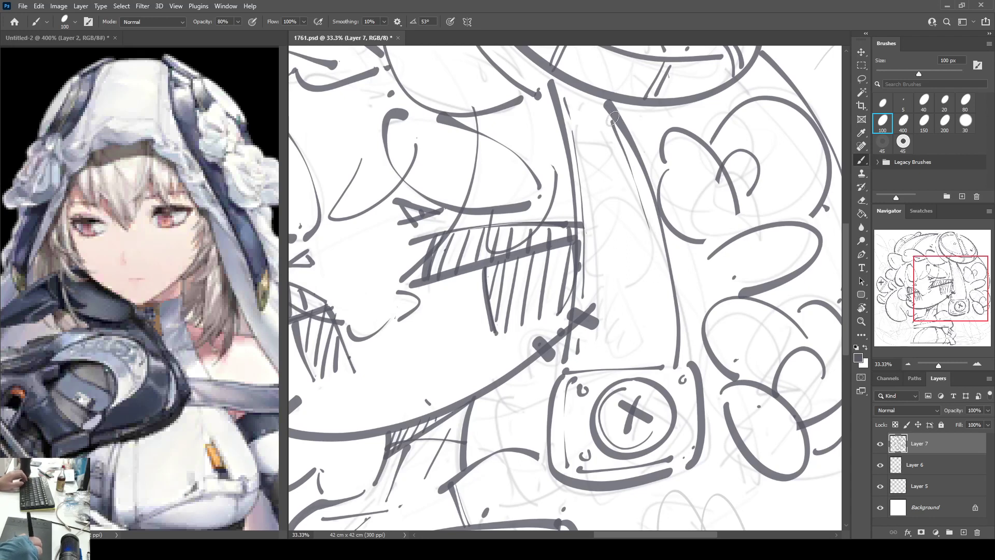
{"action": "key", "text": "ctrl+z"}
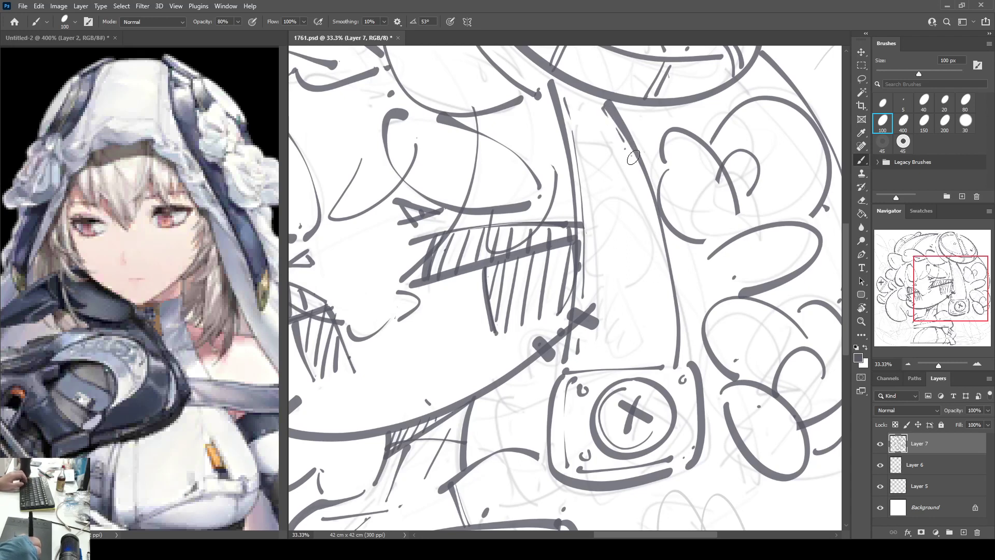
{"action": "mouse_move", "coordinate": [634, 161]}
{"action": "left_mouse_down"}
{"action": "mouse_move", "coordinate": [667, 283]}
{"action": "mouse_move", "coordinate": [667, 357]}
{"action": "left_mouse_up"}
{"action": "key", "text": "ctrl+z"}
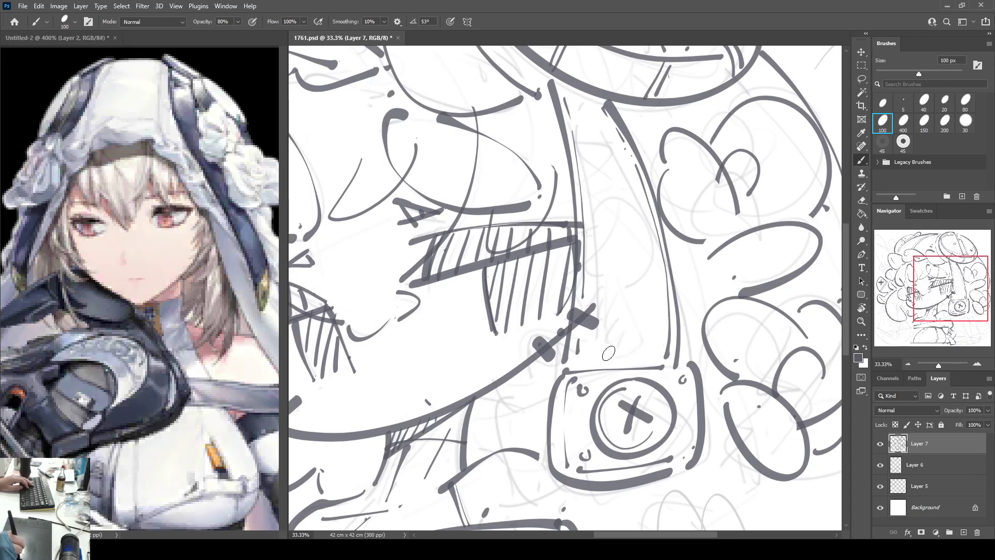
Step: Ink a thin double line down the middle of the strap, a line across its lower end and small dots
{"action": "mouse_move", "coordinate": [598, 108]}
{"action": "left_mouse_down"}
{"action": "mouse_move", "coordinate": [620, 193]}
{"action": "mouse_move", "coordinate": [628, 358]}
{"action": "left_mouse_up"}
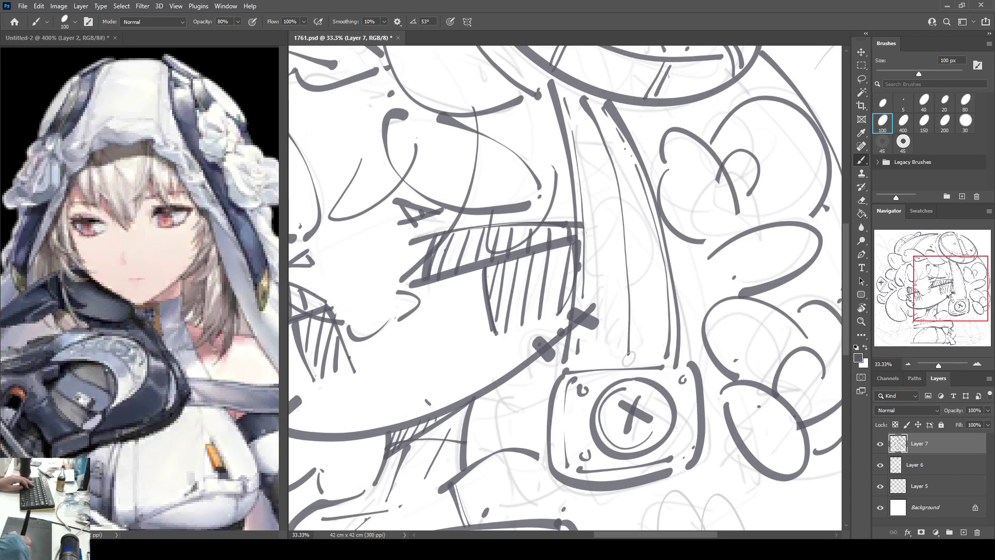
{"action": "mouse_move", "coordinate": [603, 121]}
{"action": "left_mouse_down"}
{"action": "mouse_move", "coordinate": [628, 221]}
{"action": "mouse_move", "coordinate": [636, 362]}
{"action": "left_mouse_up"}
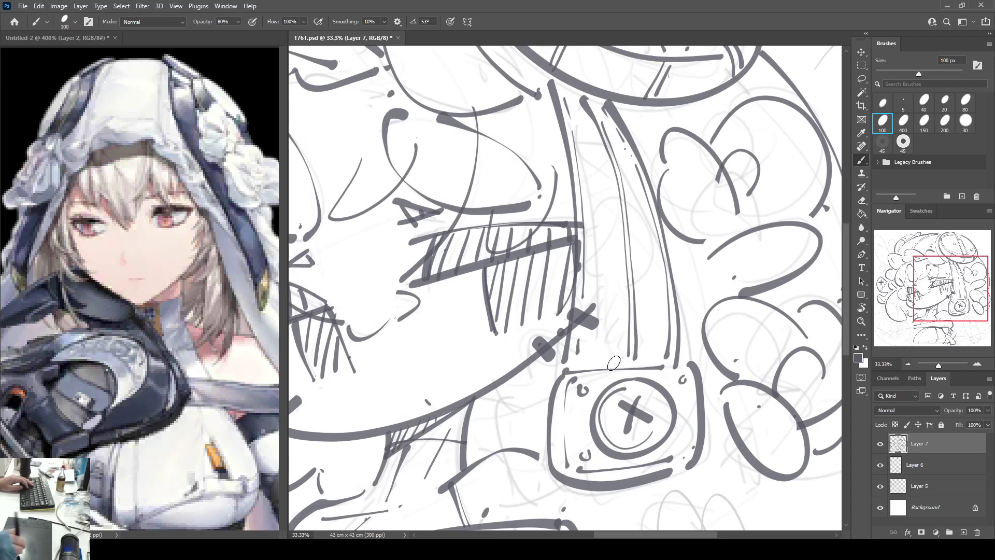
{"action": "left_click_drag", "start_coordinate": [572, 362], "coordinate": [640, 355]}
{"action": "left_click", "coordinate": [650, 335]}
{"action": "left_click", "coordinate": [658, 333]}
Step: Ink two small curls between the jaw and the earpiece, redrawing the lower one and trimming the shoulder arc beside it
{"action": "left_click_drag", "start_coordinate": [584, 406], "coordinate": [630, 243]}
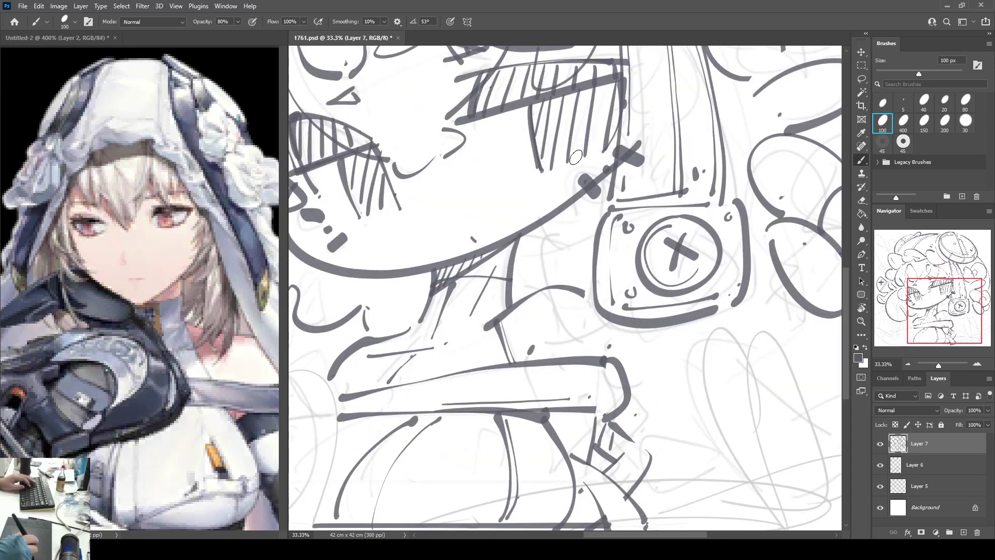
{"action": "mouse_move", "coordinate": [596, 219]}
{"action": "left_mouse_down"}
{"action": "mouse_move", "coordinate": [657, 275]}
{"action": "mouse_move", "coordinate": [600, 300]}
{"action": "mouse_move", "coordinate": [640, 307]}
{"action": "left_mouse_up"}
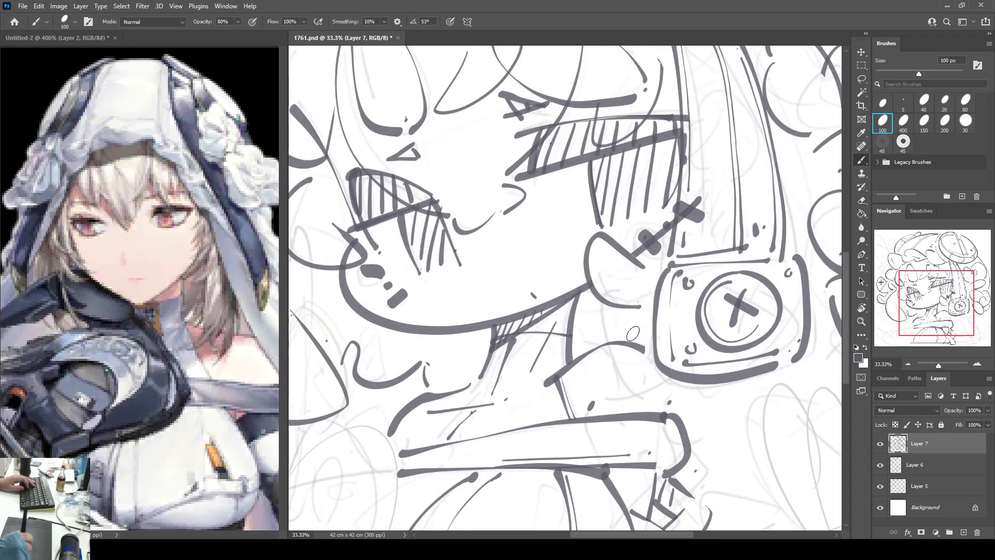
{"action": "key", "text": "e"}
{"action": "left_click_drag", "start_coordinate": [639, 347], "coordinate": [634, 357]}
{"action": "key", "text": "b"}
{"action": "key", "text": "b"}
{"action": "mouse_move", "coordinate": [647, 317]}
{"action": "left_mouse_down"}
{"action": "mouse_move", "coordinate": [625, 399]}
{"action": "mouse_move", "coordinate": [666, 358]}
{"action": "left_mouse_up"}
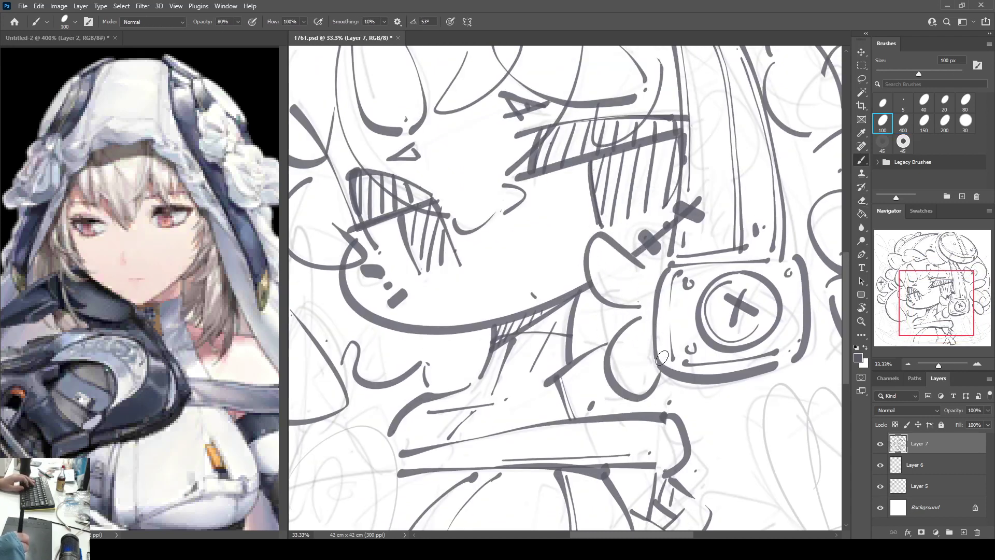
{"action": "key", "text": "ctrl+z"}
{"action": "left_click_drag", "start_coordinate": [648, 320], "coordinate": [655, 374]}
Step: Ink two diagonal strands below the earpiece, a hooked lock near the canvas edge and an arc joining it to the curls above
{"action": "mouse_move", "coordinate": [734, 369]}
{"action": "left_mouse_down"}
{"action": "mouse_move", "coordinate": [687, 365]}
{"action": "mouse_move", "coordinate": [637, 323]}
{"action": "left_mouse_up"}
{"action": "left_click_drag", "start_coordinate": [718, 339], "coordinate": [668, 332]}
{"action": "mouse_move", "coordinate": [577, 330]}
{"action": "left_mouse_down"}
{"action": "mouse_move", "coordinate": [532, 288]}
{"action": "mouse_move", "coordinate": [625, 403]}
{"action": "left_mouse_up"}
{"action": "mouse_move", "coordinate": [525, 305]}
{"action": "left_mouse_down"}
{"action": "mouse_move", "coordinate": [717, 381]}
{"action": "mouse_move", "coordinate": [656, 452]}
{"action": "left_mouse_up"}
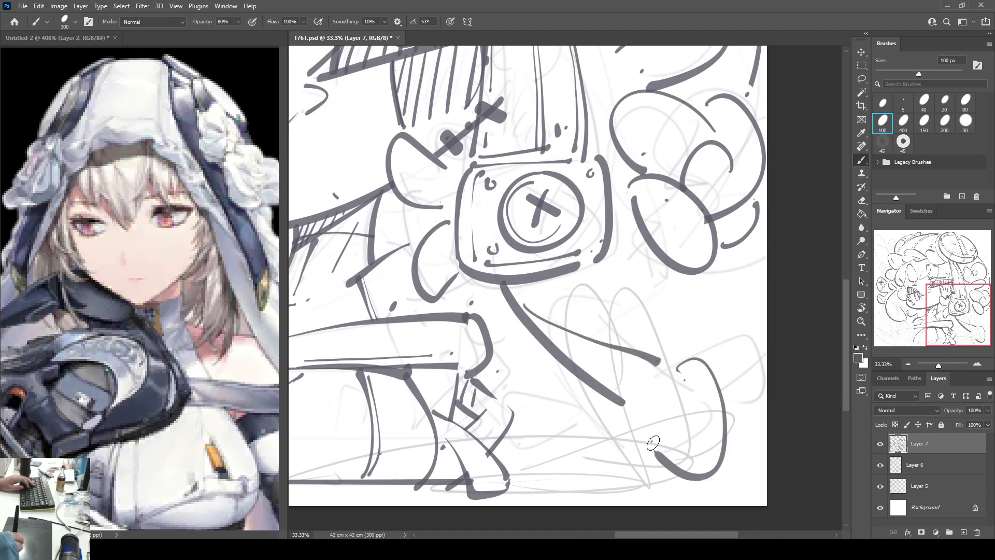
{"action": "left_click_drag", "start_coordinate": [731, 248], "coordinate": [714, 368]}
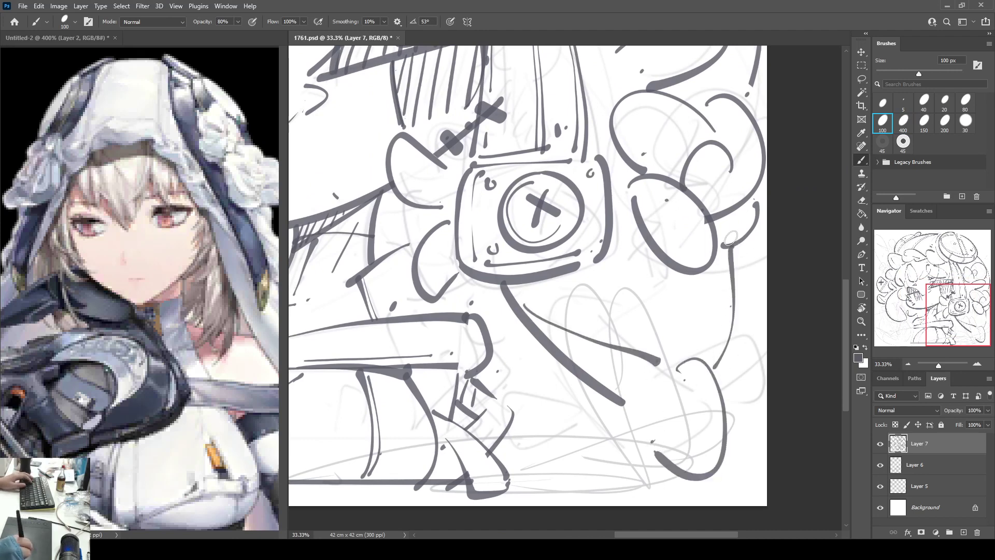
Step: Flip the canvas horizontally and ink a rounded, pointed lock with two short marks between the diagonal strands and the outer curls
{"action": "key", "text": "F2"}
{"action": "left_click_drag", "start_coordinate": [498, 306], "coordinate": [678, 281]}
{"action": "mouse_move", "coordinate": [328, 298]}
{"action": "left_mouse_down"}
{"action": "mouse_move", "coordinate": [645, 291]}
{"action": "mouse_move", "coordinate": [660, 323]}
{"action": "left_mouse_up"}
{"action": "mouse_move", "coordinate": [457, 322]}
{"action": "left_mouse_down"}
{"action": "mouse_move", "coordinate": [482, 298]}
{"action": "mouse_move", "coordinate": [591, 331]}
{"action": "mouse_move", "coordinate": [617, 317]}
{"action": "mouse_move", "coordinate": [540, 318]}
{"action": "left_mouse_up"}
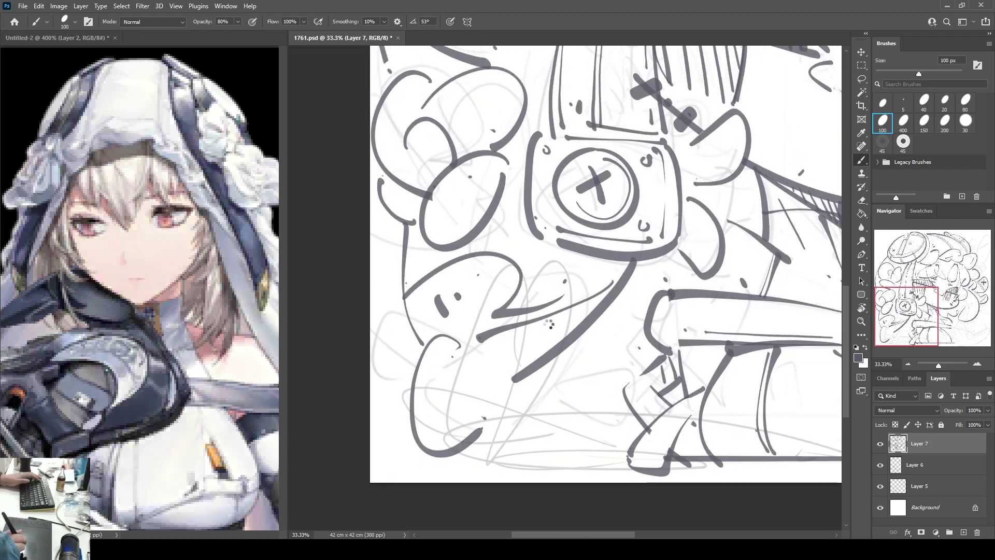
Step: Flip the canvas back and ink a short stroke from the small lower curl to the end of the chest band
{"action": "key", "text": "F2"}
{"action": "left_click_drag", "start_coordinate": [676, 342], "coordinate": [382, 348]}
{"action": "left_click_drag", "start_coordinate": [744, 368], "coordinate": [673, 371]}
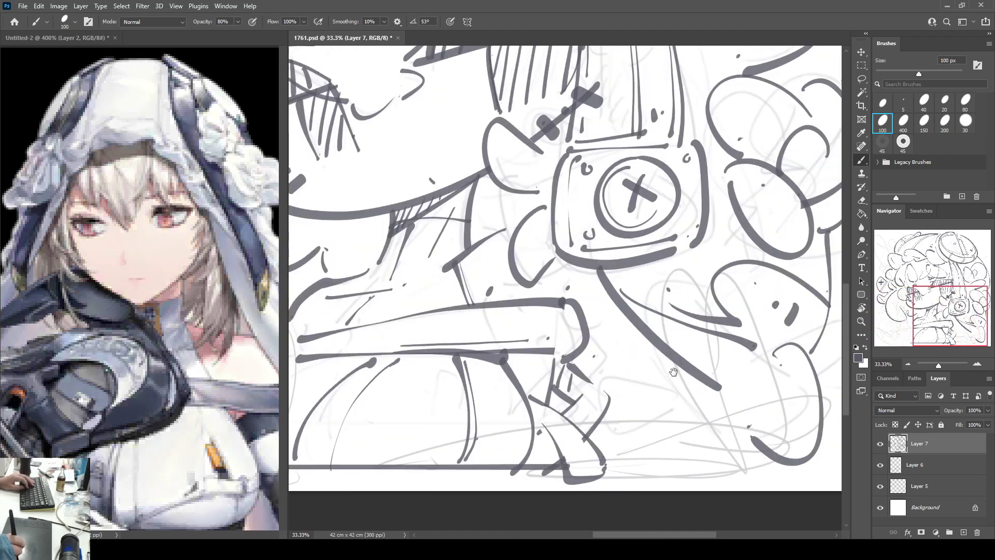
{"action": "left_click_drag", "start_coordinate": [554, 262], "coordinate": [562, 291]}
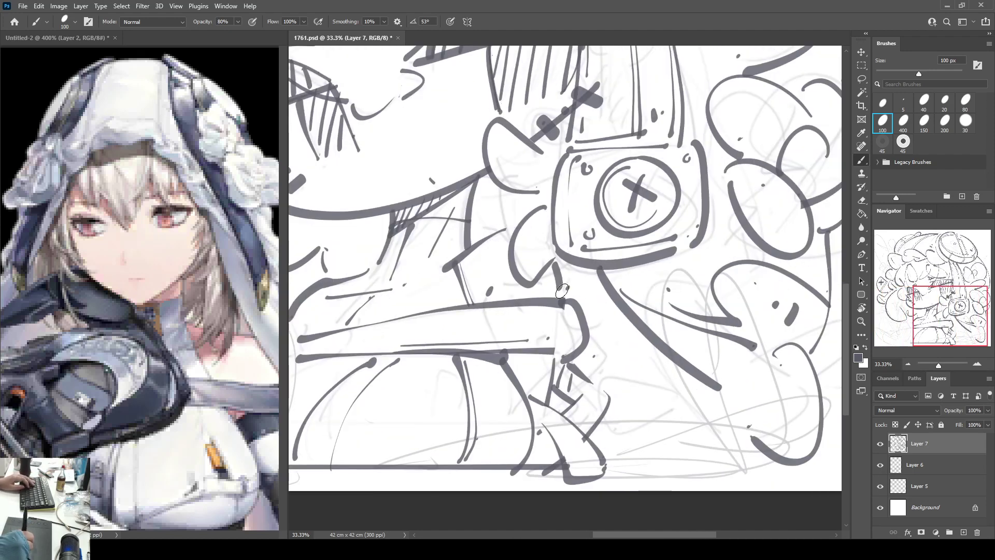
Step: Lower the opacity of Layer 7 and add a new layer above it
{"action": "left_click_drag", "start_coordinate": [553, 363], "coordinate": [665, 335]}
{"action": "left_click_drag", "start_coordinate": [784, 366], "coordinate": [700, 367]}
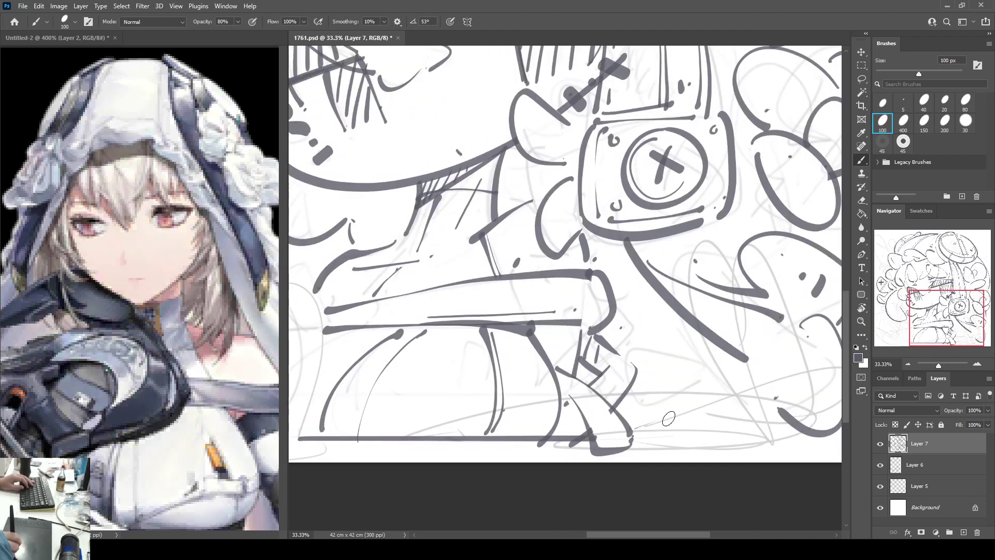
{"action": "left_click_drag", "start_coordinate": [445, 264], "coordinate": [622, 291]}
{"action": "mouse_move", "coordinate": [396, 232]}
{"action": "left_mouse_down"}
{"action": "mouse_move", "coordinate": [506, 241]}
{"action": "mouse_move", "coordinate": [504, 306]}
{"action": "left_mouse_up"}
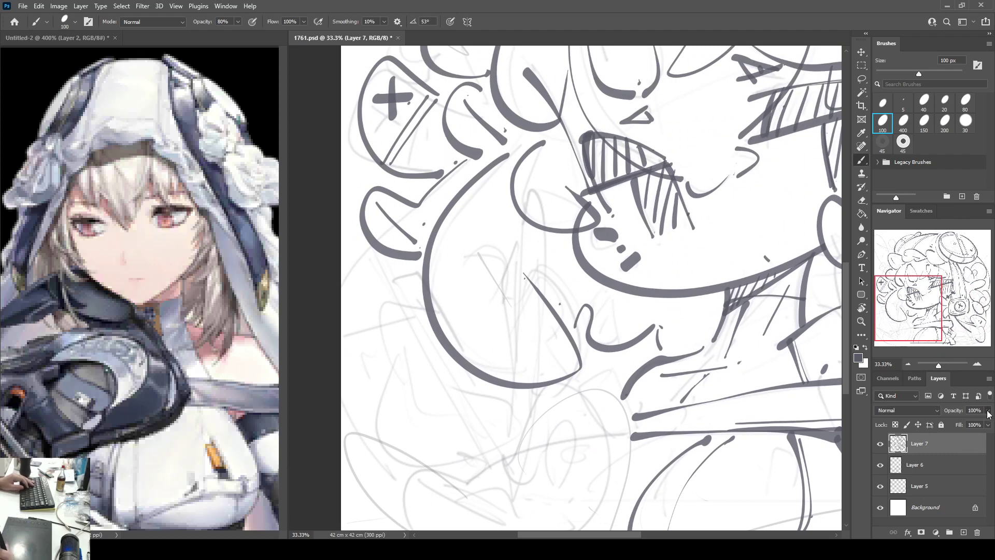
{"action": "left_click_drag", "start_coordinate": [988, 413], "coordinate": [970, 429]}
{"action": "left_click", "coordinate": [963, 532]}
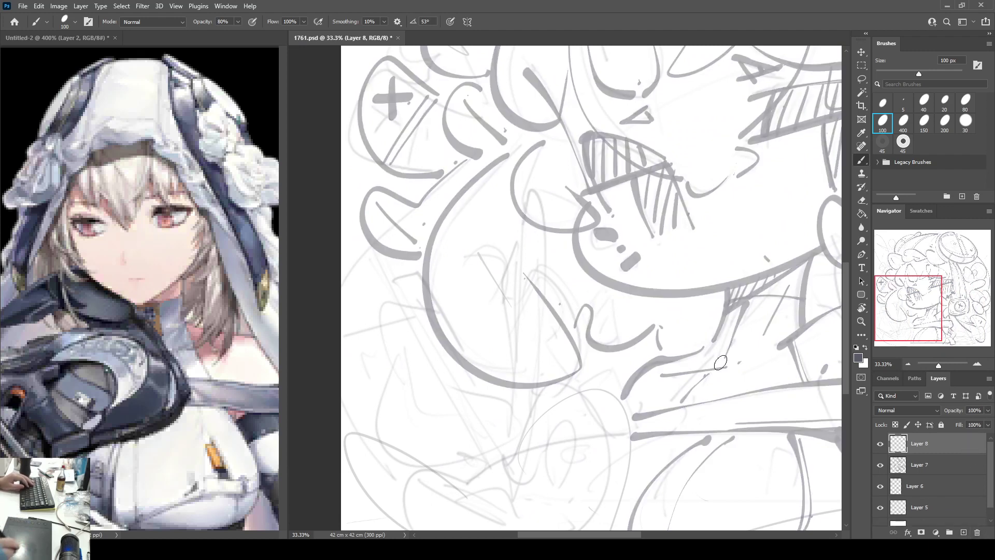
Step: Using the violin in the reference picture, ink its angular body outline and long parallel neck lines over the lower hair beside the chin
{"action": "left_click_drag", "start_coordinate": [33, 374], "coordinate": [234, 257]}
{"action": "mouse_move", "coordinate": [41, 332]}
{"action": "left_mouse_down"}
{"action": "mouse_move", "coordinate": [264, 249]}
{"action": "mouse_move", "coordinate": [78, 304]}
{"action": "left_mouse_up"}
{"action": "left_click_drag", "start_coordinate": [207, 267], "coordinate": [114, 284]}
{"action": "left_click", "coordinate": [456, 223]}
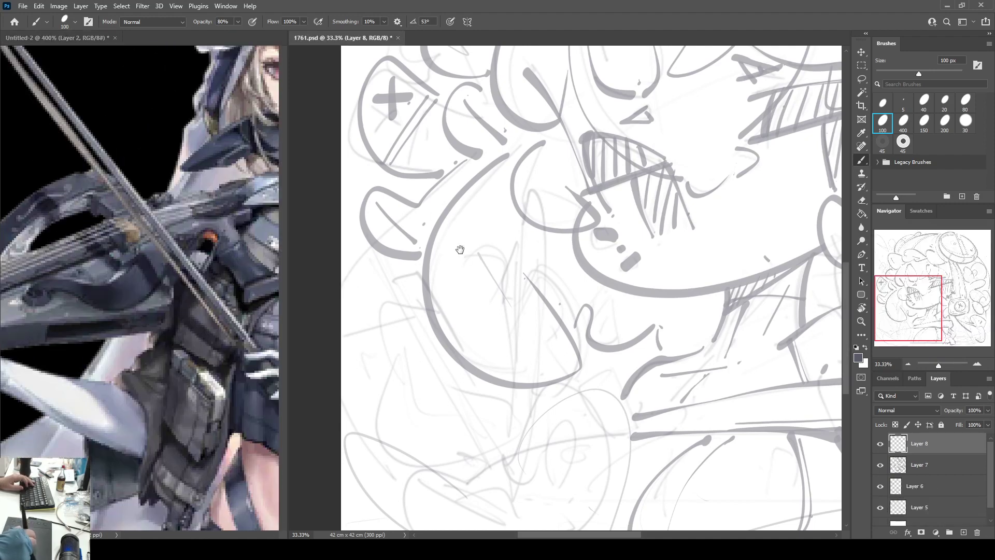
{"action": "left_click_drag", "start_coordinate": [459, 246], "coordinate": [430, 165]}
{"action": "mouse_move", "coordinate": [335, 160]}
{"action": "left_mouse_down"}
{"action": "mouse_move", "coordinate": [378, 132]}
{"action": "mouse_move", "coordinate": [414, 194]}
{"action": "left_mouse_up"}
{"action": "mouse_move", "coordinate": [328, 177]}
{"action": "left_mouse_down"}
{"action": "mouse_move", "coordinate": [385, 255]}
{"action": "mouse_move", "coordinate": [378, 353]}
{"action": "mouse_move", "coordinate": [438, 353]}
{"action": "left_mouse_up"}
{"action": "mouse_move", "coordinate": [420, 203]}
{"action": "left_mouse_down"}
{"action": "mouse_move", "coordinate": [467, 239]}
{"action": "mouse_move", "coordinate": [483, 335]}
{"action": "left_mouse_up"}
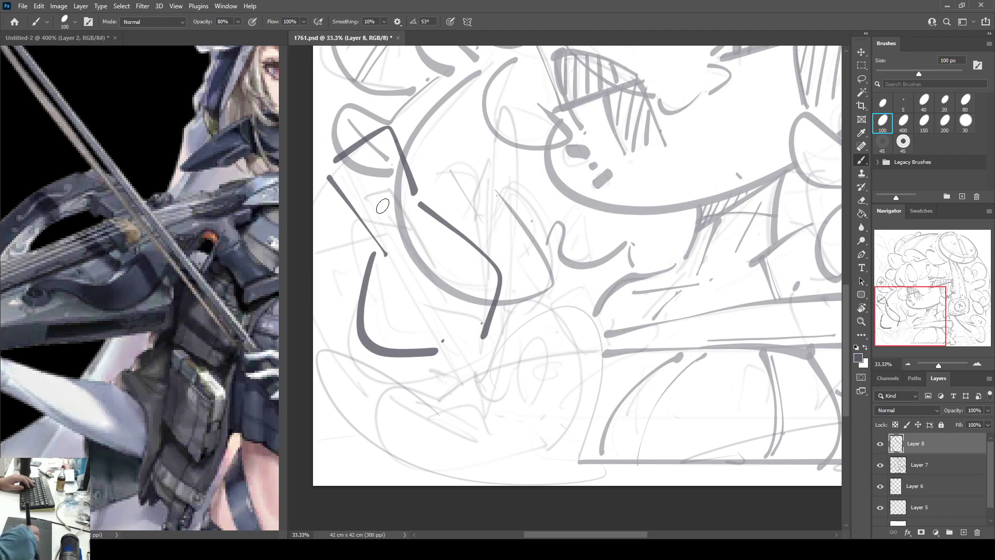
{"action": "mouse_move", "coordinate": [361, 169]}
{"action": "left_mouse_down"}
{"action": "mouse_move", "coordinate": [459, 345]}
{"action": "mouse_move", "coordinate": [462, 323]}
{"action": "left_mouse_up"}
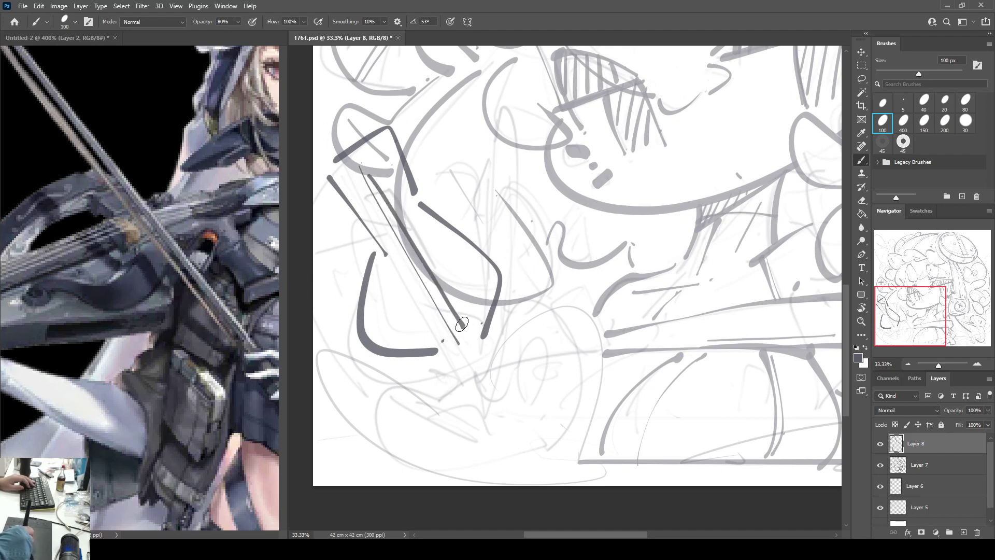
{"action": "left_click_drag", "start_coordinate": [393, 248], "coordinate": [444, 339]}
Step: Set Layer 7's opacity to 23%, and ink a narrow triangle and a spiral detail inside the violin on Layer 8
{"action": "left_click", "coordinate": [928, 468]}
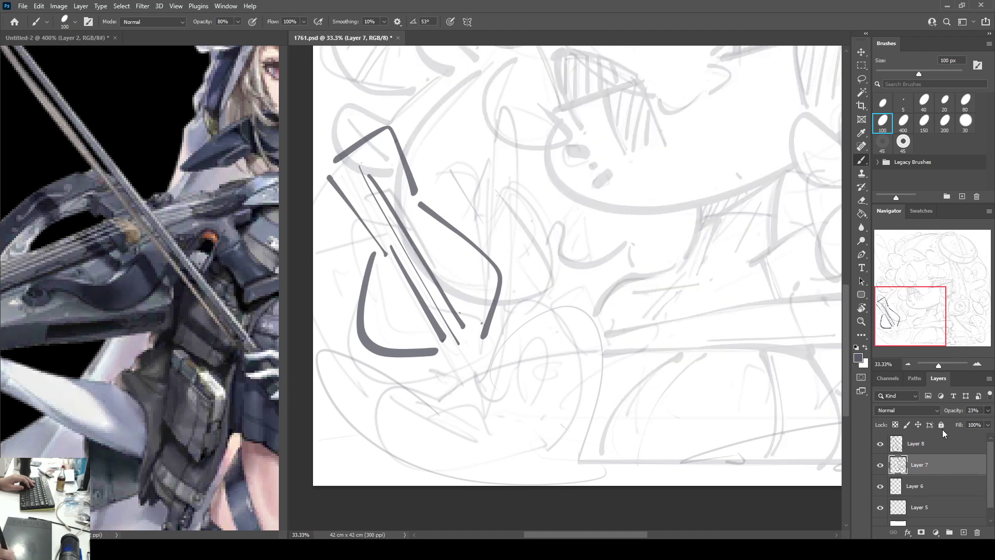
{"action": "left_click", "coordinate": [946, 444]}
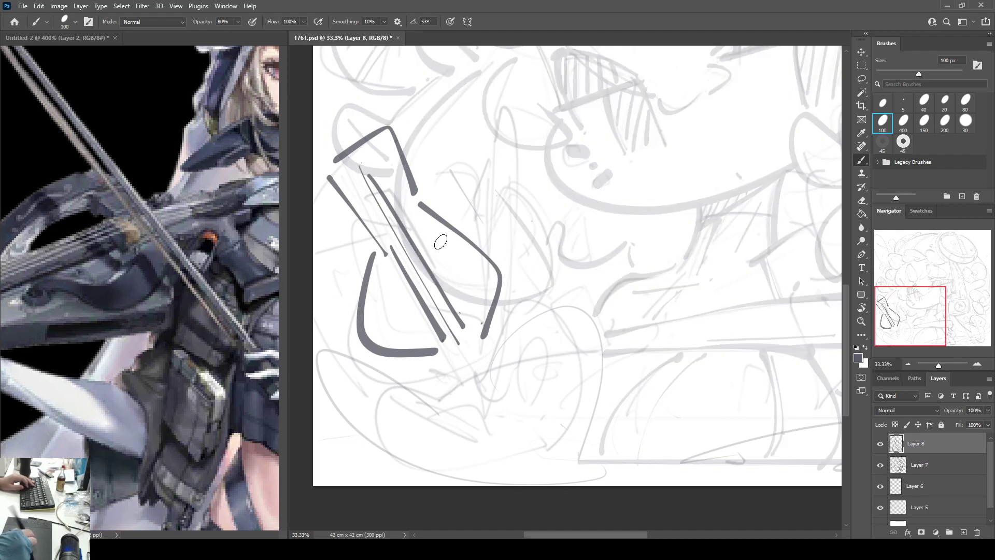
{"action": "left_click_drag", "start_coordinate": [424, 230], "coordinate": [475, 305]}
{"action": "left_click_drag", "start_coordinate": [440, 251], "coordinate": [473, 301]}
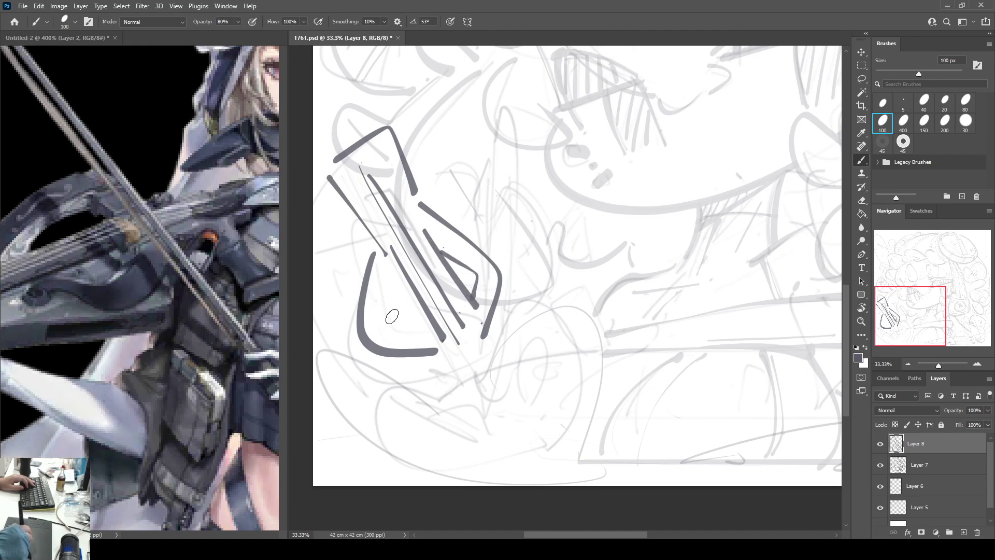
{"action": "mouse_move", "coordinate": [384, 313]}
{"action": "left_mouse_down"}
{"action": "mouse_move", "coordinate": [401, 335]}
{"action": "mouse_move", "coordinate": [390, 319]}
{"action": "mouse_move", "coordinate": [387, 340]}
{"action": "mouse_move", "coordinate": [399, 341]}
{"action": "left_mouse_up"}
{"action": "left_click", "coordinate": [419, 332]}
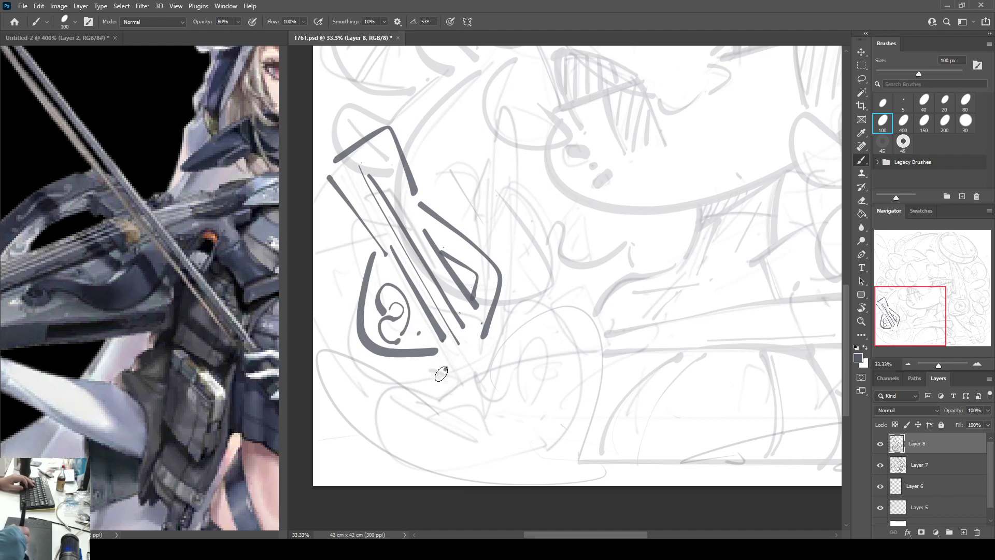
Step: Using the reference picture, ink the rounded outline of the violin's lower body with a slanting inner line and a small thick arc
{"action": "mouse_move", "coordinate": [445, 369]}
{"action": "left_mouse_down"}
{"action": "mouse_move", "coordinate": [362, 421]}
{"action": "mouse_move", "coordinate": [499, 471]}
{"action": "left_mouse_up"}
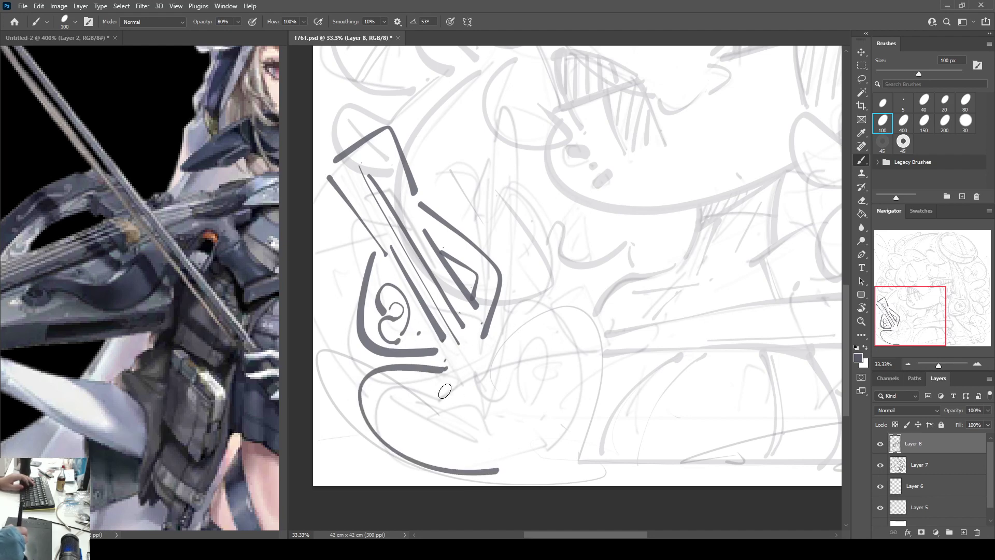
{"action": "left_click_drag", "start_coordinate": [207, 311], "coordinate": [169, 317]}
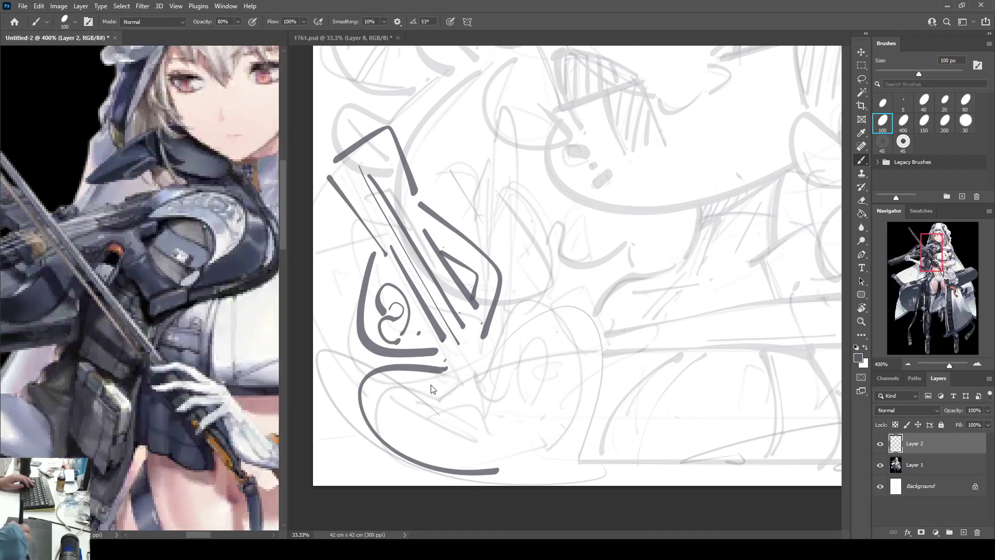
{"action": "left_click", "coordinate": [413, 396]}
{"action": "left_click_drag", "start_coordinate": [385, 386], "coordinate": [494, 435]}
{"action": "left_click_drag", "start_coordinate": [445, 410], "coordinate": [477, 412]}
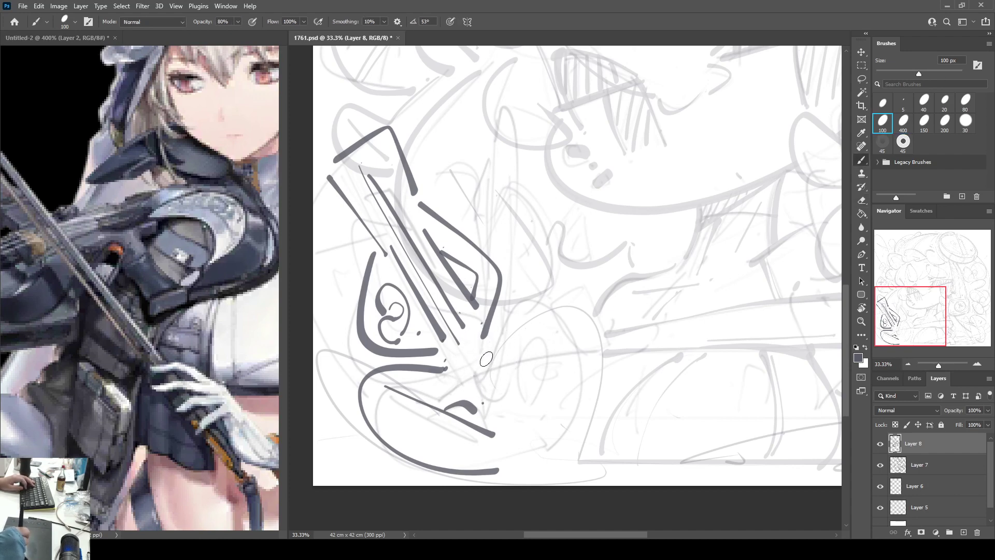
Step: Ink a short thick stroke continuing the violin's neck edge, and a tall open oval beside it with a slanting line inside
{"action": "left_click_drag", "start_coordinate": [476, 352], "coordinate": [491, 374]}
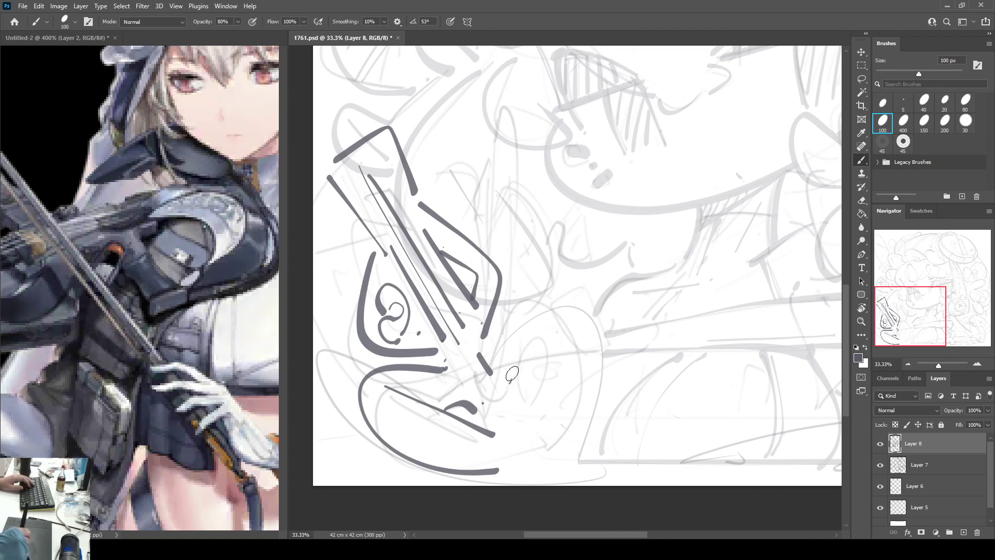
{"action": "left_click_drag", "start_coordinate": [512, 382], "coordinate": [562, 445]}
{"action": "key", "text": "ctrl+z"}
{"action": "mouse_move", "coordinate": [512, 383]}
{"action": "left_mouse_down"}
{"action": "mouse_move", "coordinate": [587, 317]}
{"action": "mouse_move", "coordinate": [562, 446]}
{"action": "left_mouse_up"}
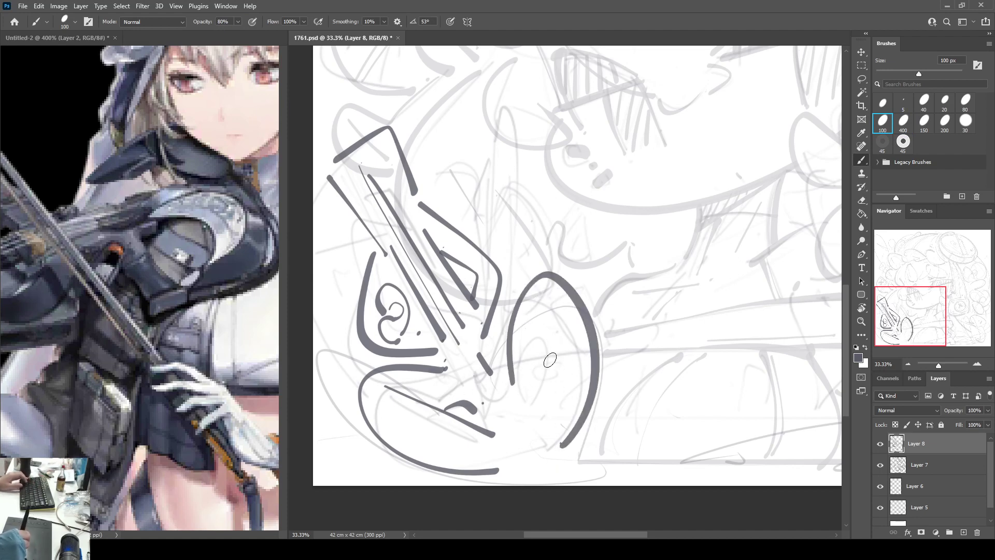
{"action": "left_click_drag", "start_coordinate": [541, 298], "coordinate": [521, 430]}
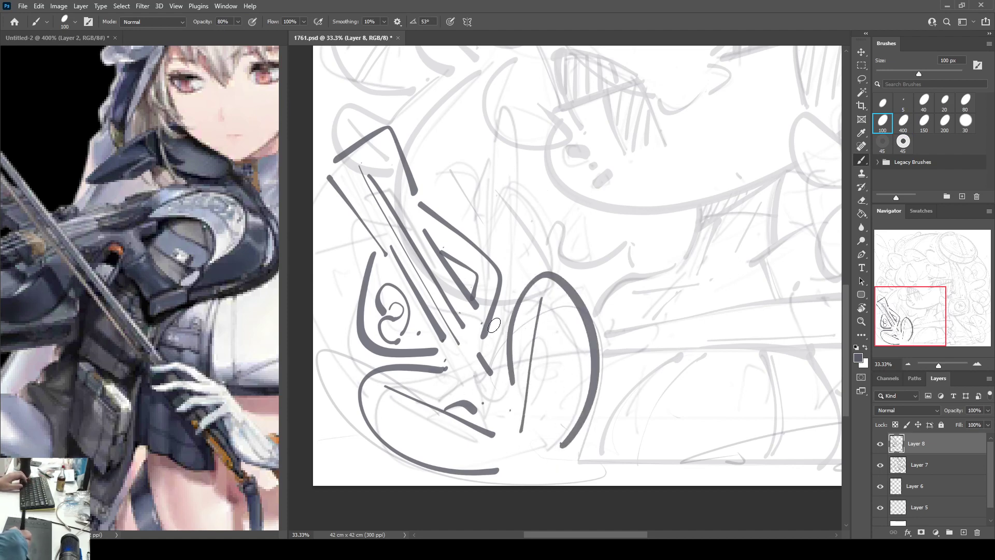
{"action": "key", "text": "e"}
{"action": "key", "text": "b"}
{"action": "left_click_drag", "start_coordinate": [483, 365], "coordinate": [501, 369]}
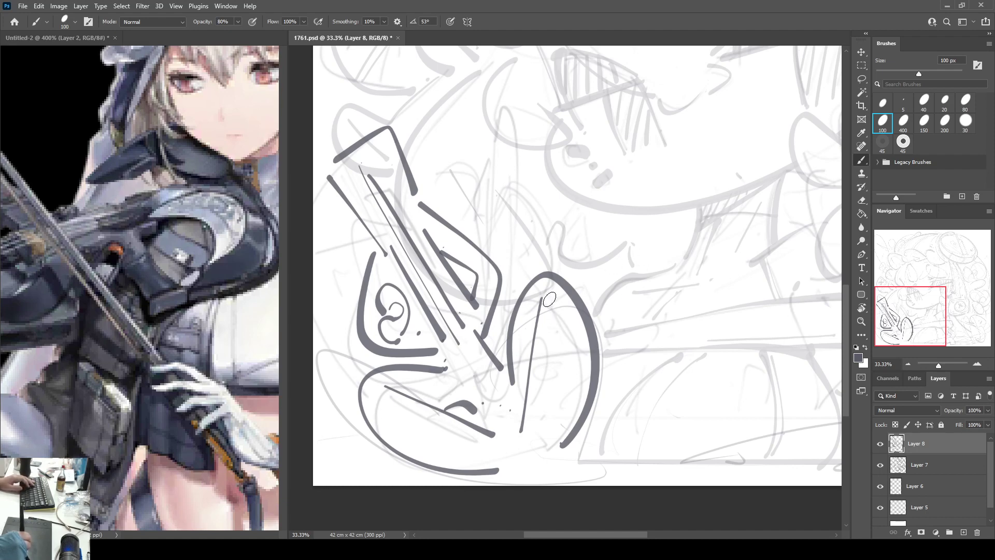
Step: Ink a pointed leaf shape with an inner line inside the oval, a small arc below it, and a thin line continuing the neck
{"action": "left_click_drag", "start_coordinate": [550, 299], "coordinate": [532, 357]}
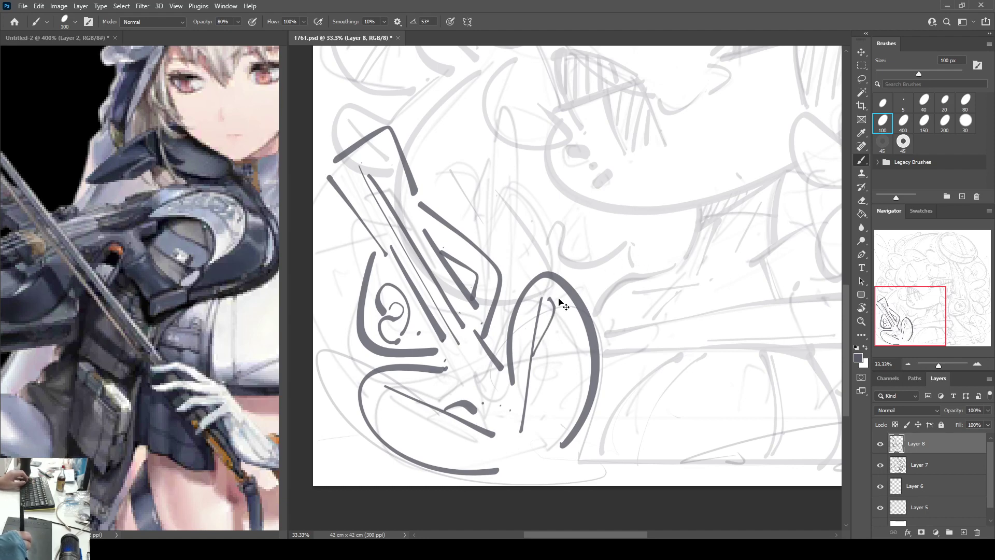
{"action": "key", "text": "ctrl+z"}
{"action": "left_click_drag", "start_coordinate": [548, 299], "coordinate": [533, 345]}
{"action": "key", "text": "ctrl+z"}
{"action": "mouse_move", "coordinate": [547, 299]}
{"action": "left_mouse_down"}
{"action": "mouse_move", "coordinate": [556, 313]}
{"action": "mouse_move", "coordinate": [525, 382]}
{"action": "mouse_move", "coordinate": [551, 323]}
{"action": "left_mouse_up"}
{"action": "left_click_drag", "start_coordinate": [521, 431], "coordinate": [559, 413]}
{"action": "key", "text": "ctrl+z"}
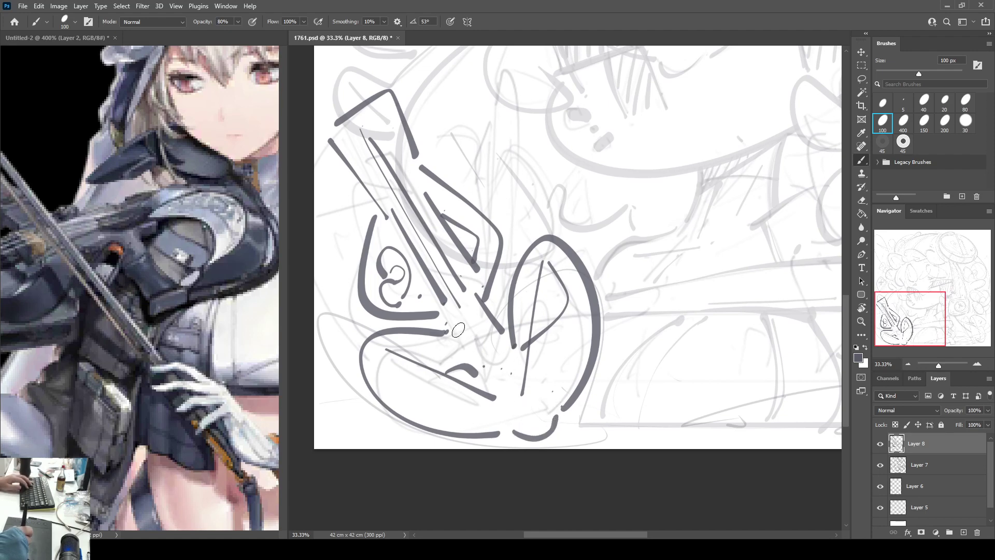
{"action": "left_click_drag", "start_coordinate": [467, 321], "coordinate": [500, 363]}
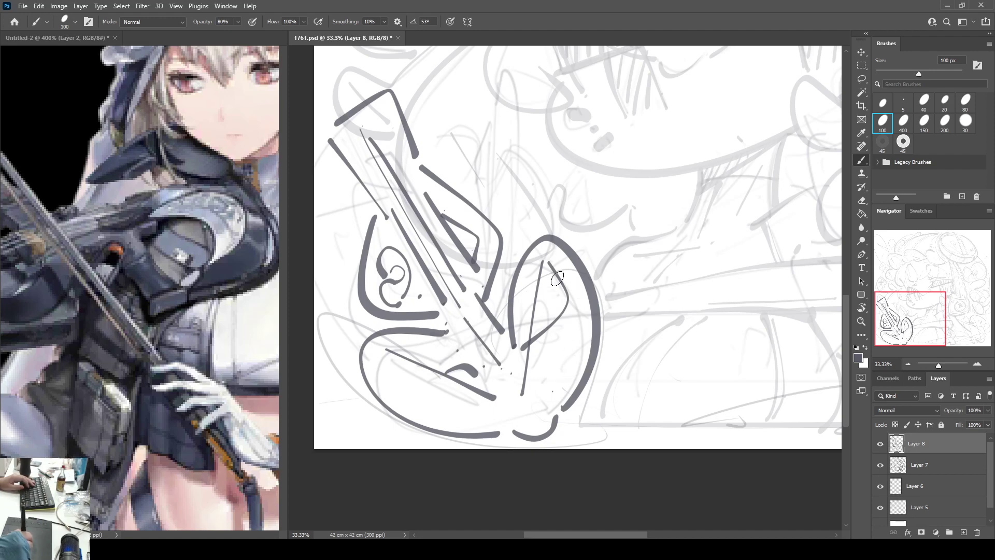
{"action": "left_click_drag", "start_coordinate": [553, 271], "coordinate": [549, 318]}
{"action": "left_click_drag", "start_coordinate": [548, 274], "coordinate": [543, 322]}
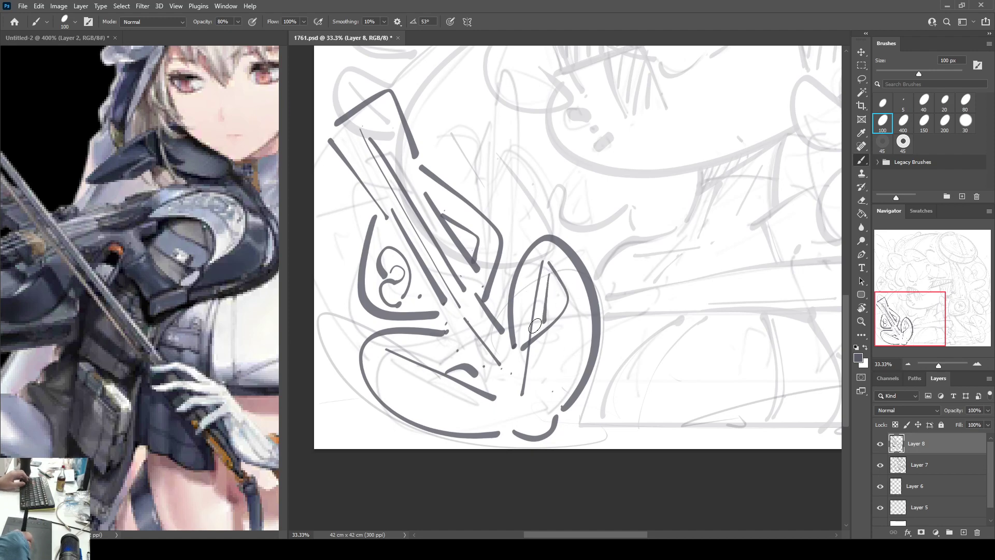
Step: Add a thin arc, small dots and a second parallel line to the violin's lower body, plus a dot mark low in the oval
{"action": "left_click_drag", "start_coordinate": [427, 364], "coordinate": [475, 353]}
{"action": "key", "text": "ctrl+z"}
{"action": "left_click", "coordinate": [480, 365]}
{"action": "left_click_drag", "start_coordinate": [554, 388], "coordinate": [557, 393]}
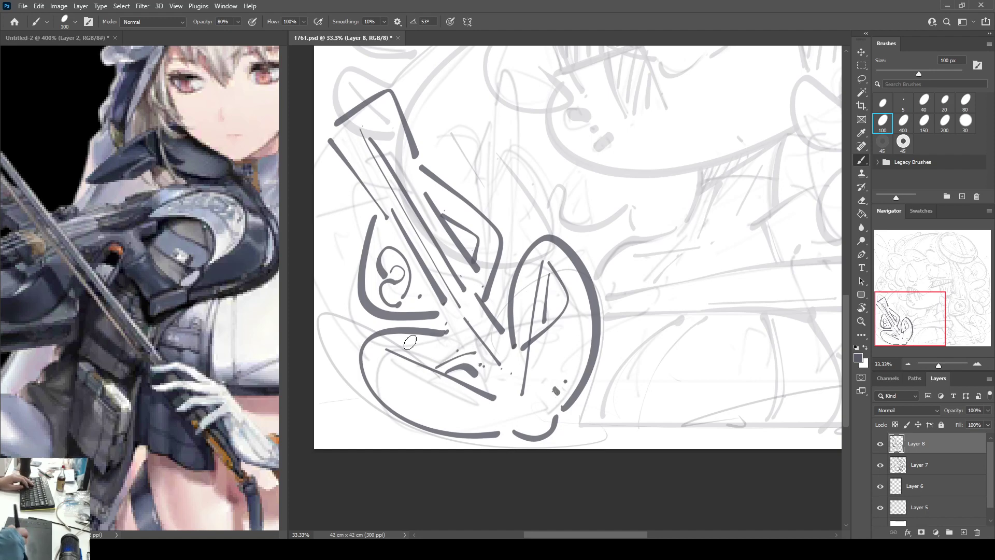
{"action": "left_click_drag", "start_coordinate": [382, 357], "coordinate": [478, 403]}
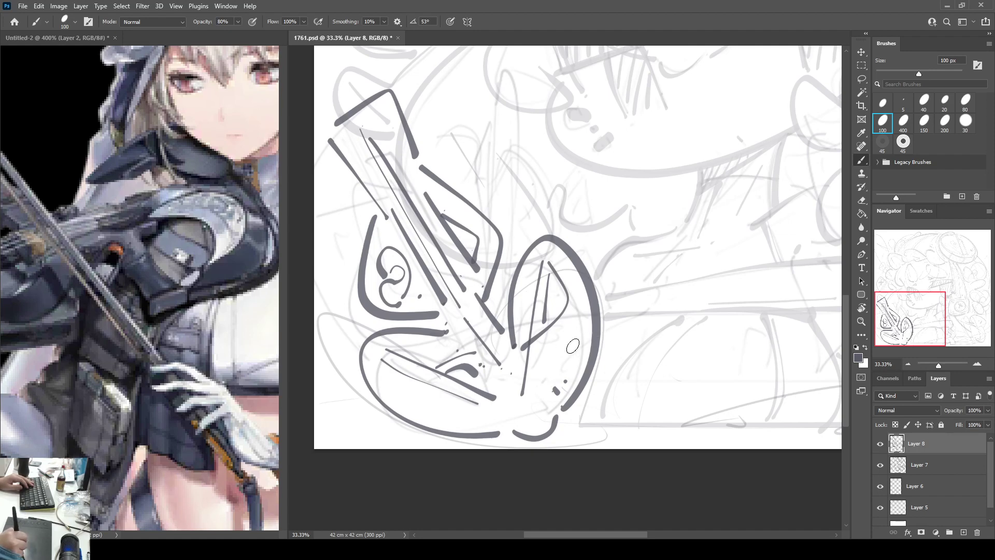
Step: Ink two thick spiral curls and a small dot in the lower half of the oval
{"action": "mouse_move", "coordinate": [589, 345]}
{"action": "left_mouse_down"}
{"action": "mouse_move", "coordinate": [578, 360]}
{"action": "mouse_move", "coordinate": [570, 352]}
{"action": "left_mouse_up"}
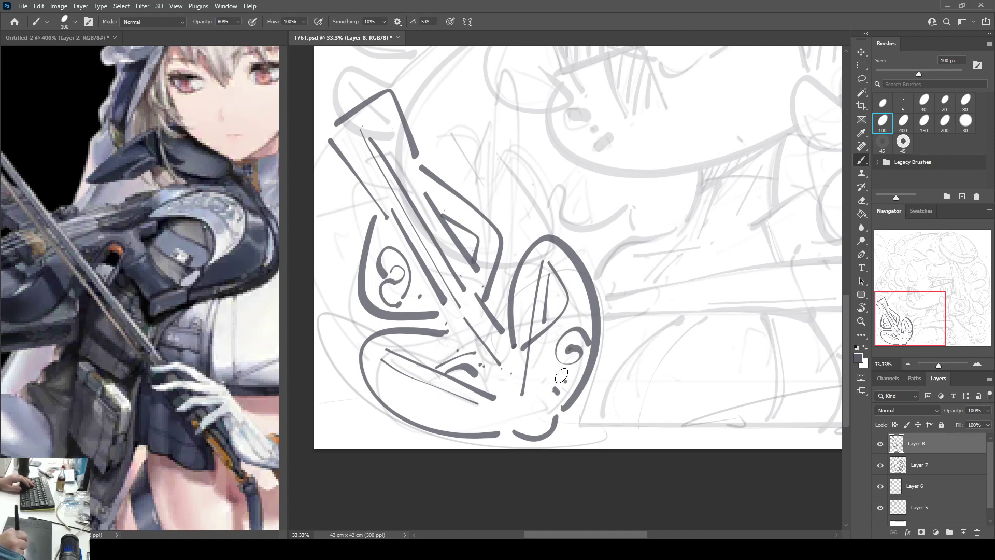
{"action": "mouse_move", "coordinate": [565, 393]}
{"action": "left_mouse_down"}
{"action": "mouse_move", "coordinate": [532, 411]}
{"action": "mouse_move", "coordinate": [550, 381]}
{"action": "mouse_move", "coordinate": [544, 386]}
{"action": "left_mouse_up"}
{"action": "left_click", "coordinate": [583, 313]}
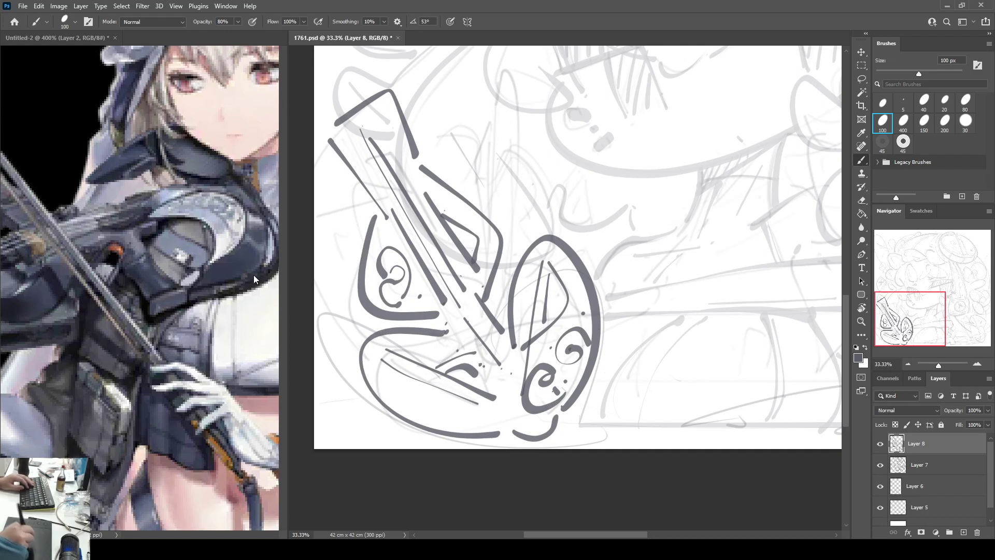
{"action": "left_click", "coordinate": [257, 295]}
{"action": "left_click", "coordinate": [566, 203]}
{"action": "left_click_drag", "start_coordinate": [515, 87], "coordinate": [526, 136]}
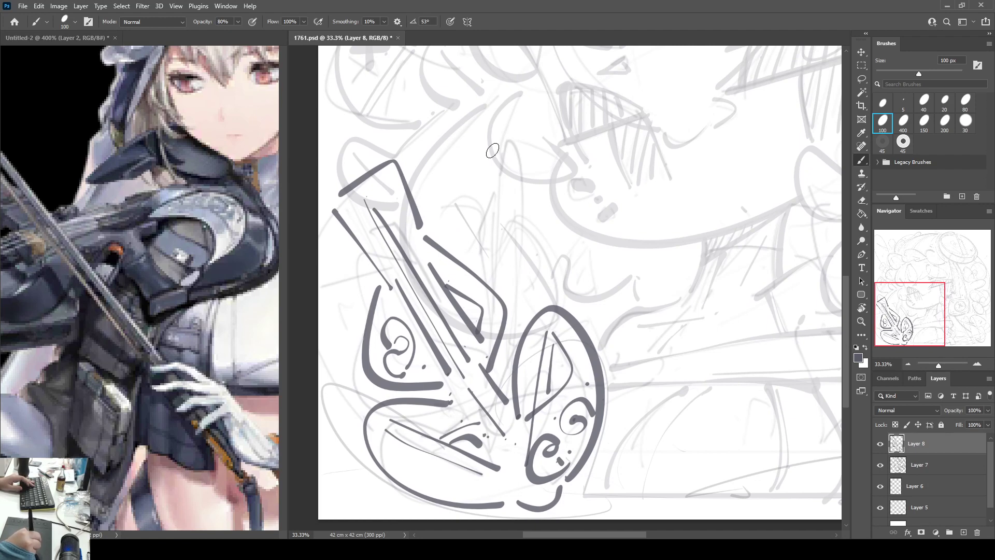
{"action": "left_click_drag", "start_coordinate": [484, 160], "coordinate": [504, 125]}
{"action": "key", "text": "ctrl+z"}
{"action": "left_click_drag", "start_coordinate": [489, 164], "coordinate": [511, 127]}
{"action": "left_click", "coordinate": [487, 169]}
{"action": "left_click_drag", "start_coordinate": [488, 166], "coordinate": [532, 296]}
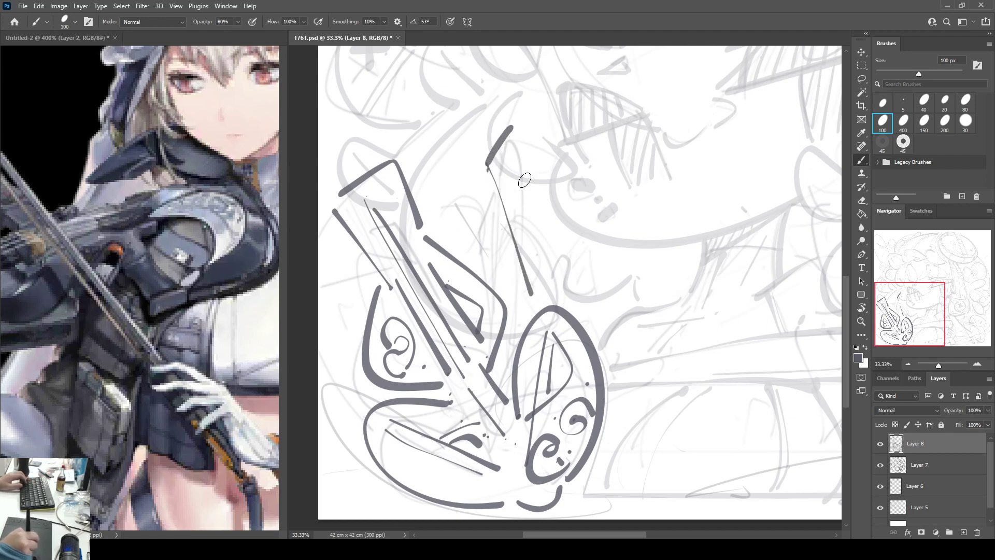
{"action": "key", "text": "ctrl+z"}
{"action": "key", "text": "ctrl+z"}
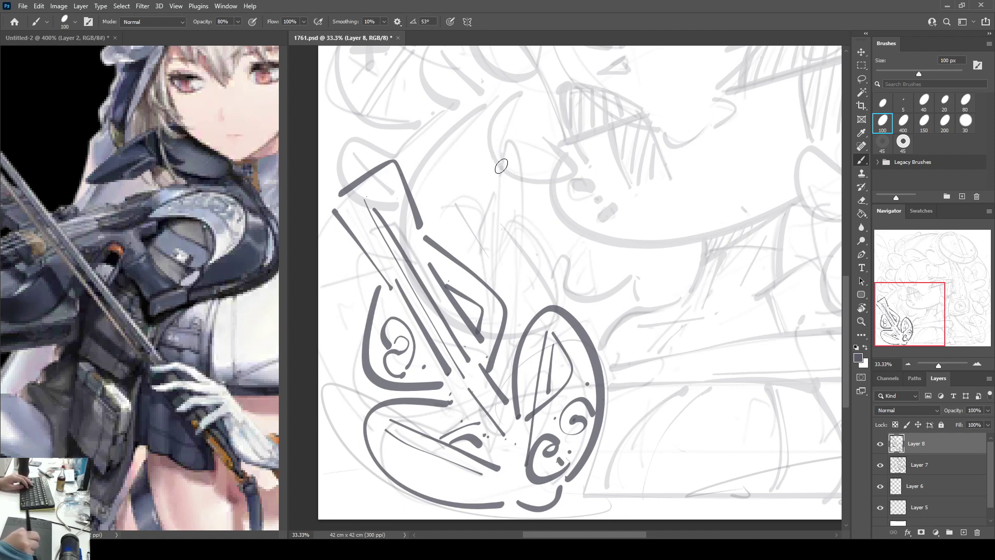
Step: Ink the bow's short angled tip near the chin and its thin outer edge running down to just above the oval
{"action": "mouse_move", "coordinate": [521, 131]}
{"action": "left_mouse_down"}
{"action": "mouse_move", "coordinate": [500, 141]}
{"action": "mouse_move", "coordinate": [531, 298]}
{"action": "left_mouse_up"}
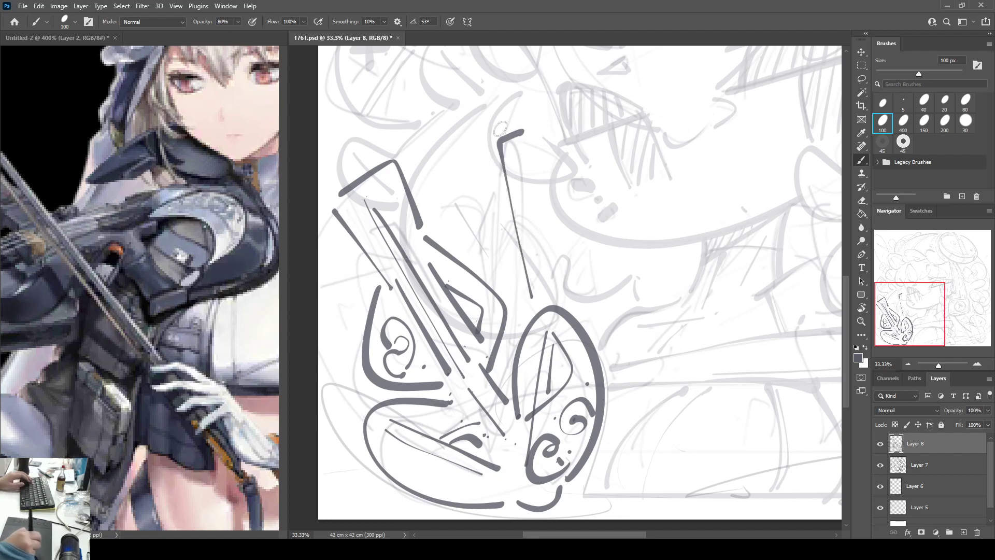
{"action": "left_click_drag", "start_coordinate": [524, 127], "coordinate": [554, 277]}
{"action": "key", "text": "ctrl+z"}
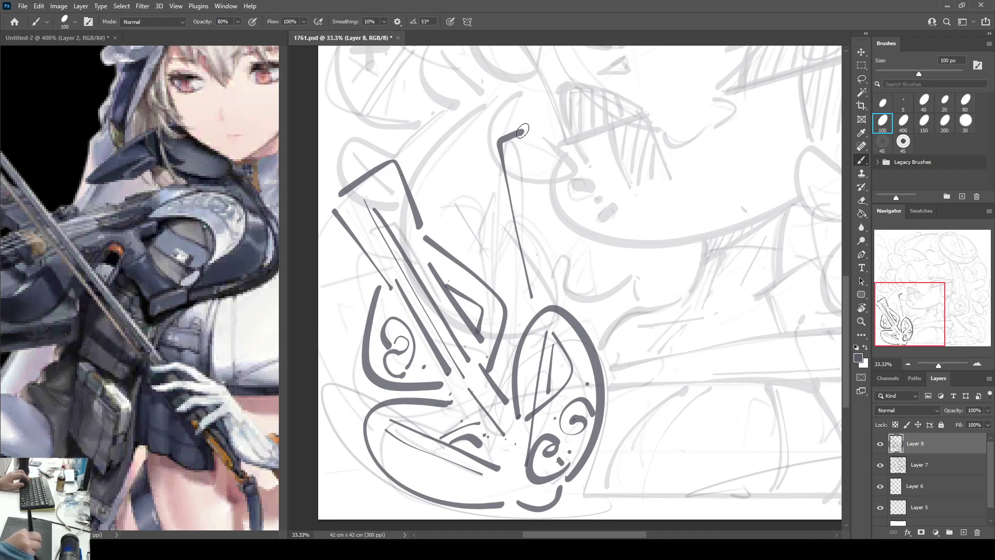
{"action": "left_click", "coordinate": [516, 136], "text": "alt"}
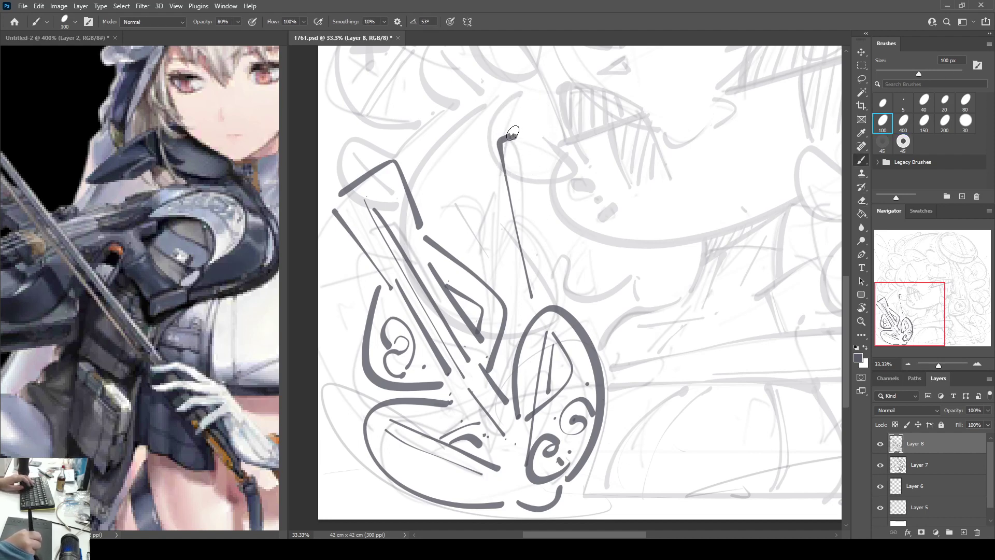
Step: Ink the bow's other long edge as one thick tapering stroke from the tip down through the oval to its base
{"action": "left_click_drag", "start_coordinate": [514, 135], "coordinate": [538, 300]}
{"action": "key", "text": "ctrl+z"}
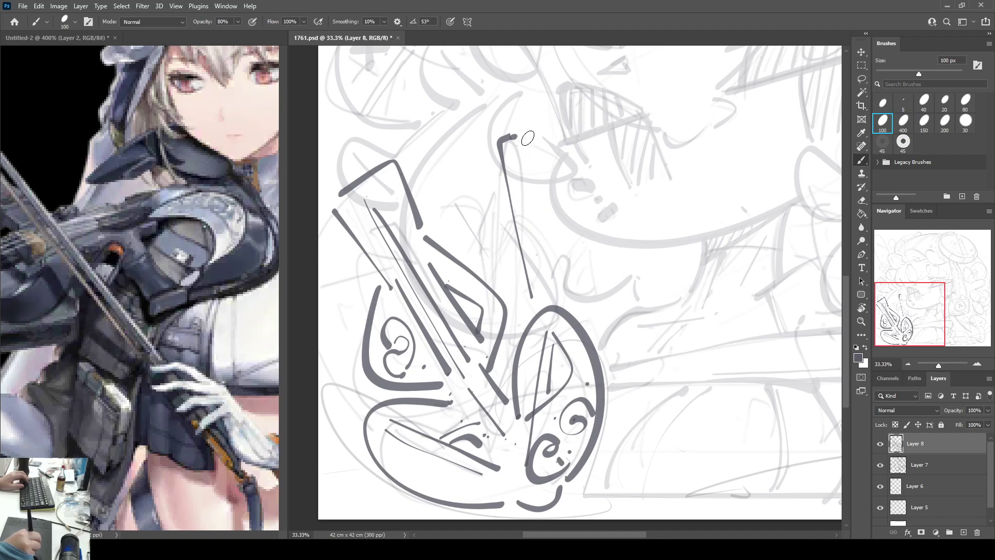
{"action": "left_click_drag", "start_coordinate": [519, 137], "coordinate": [544, 288]}
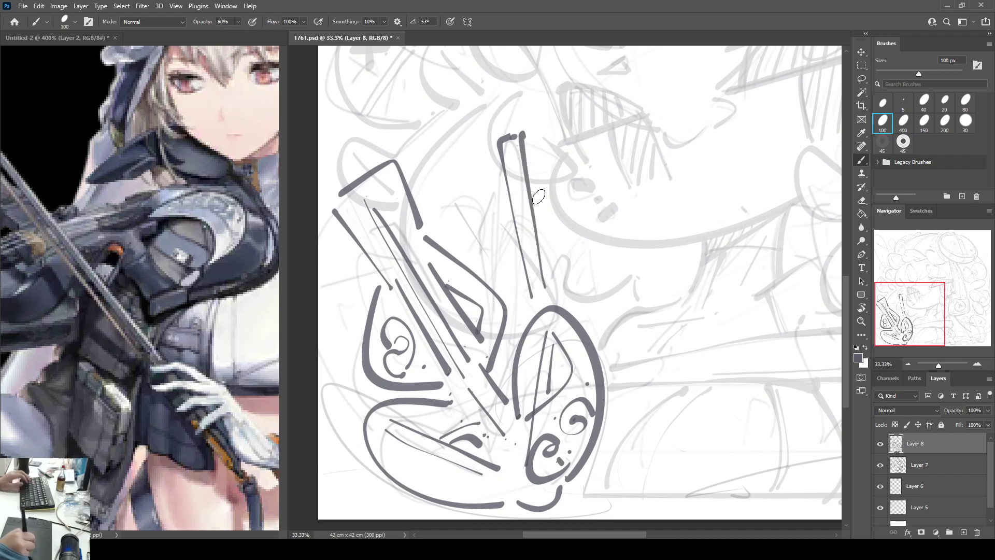
{"action": "key", "text": "ctrl+z"}
{"action": "left_click_drag", "start_coordinate": [523, 139], "coordinate": [577, 473]}
{"action": "key", "text": "ctrl+z"}
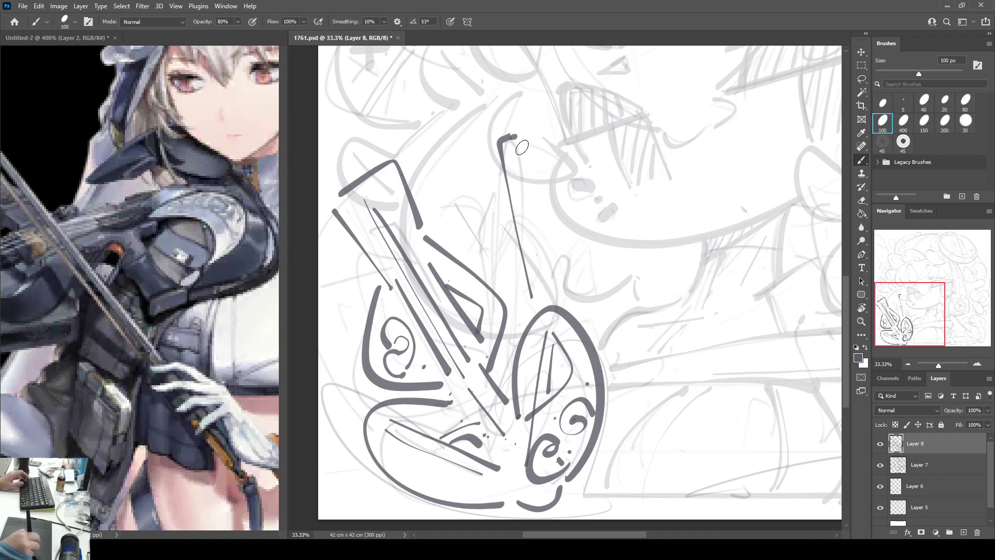
{"action": "left_click_drag", "start_coordinate": [519, 138], "coordinate": [573, 484]}
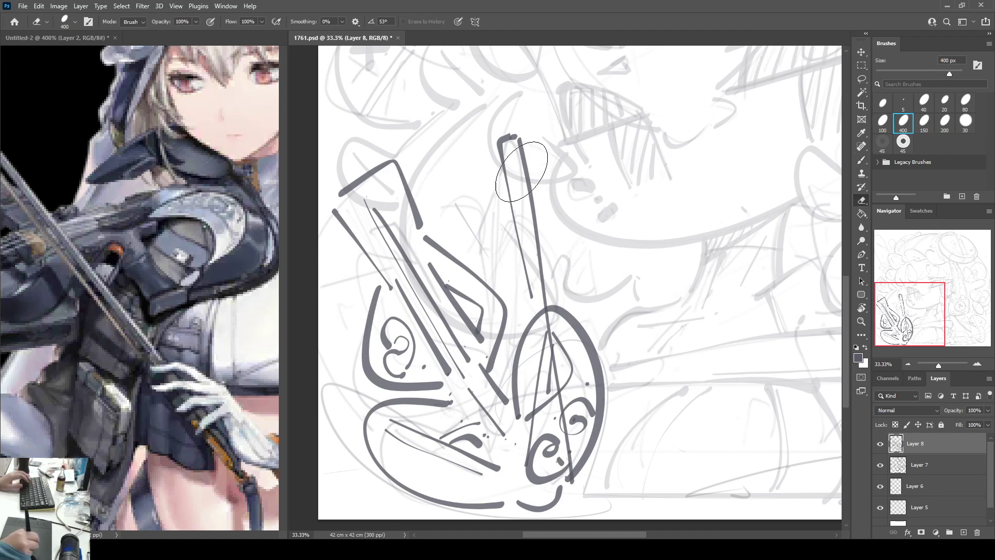
{"action": "key", "text": "ctrl+z"}
{"action": "left_click_drag", "start_coordinate": [518, 147], "coordinate": [569, 486]}
{"action": "key", "text": "ctrl+z"}
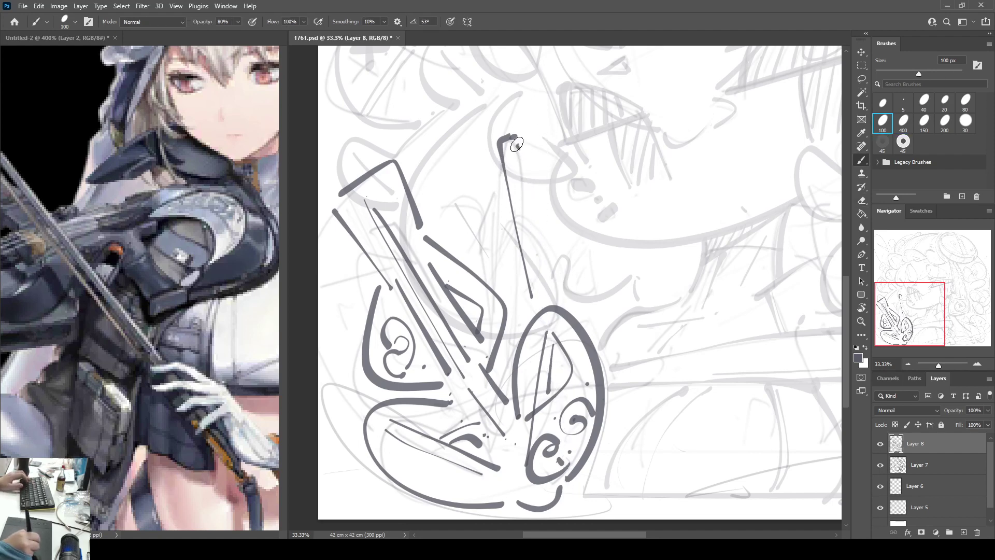
{"action": "left_click_drag", "start_coordinate": [517, 138], "coordinate": [574, 492]}
Step: Erase the ink where the bow crosses the oval's outline, and try a long lower bow edge with a closed end
{"action": "key", "text": "e"}
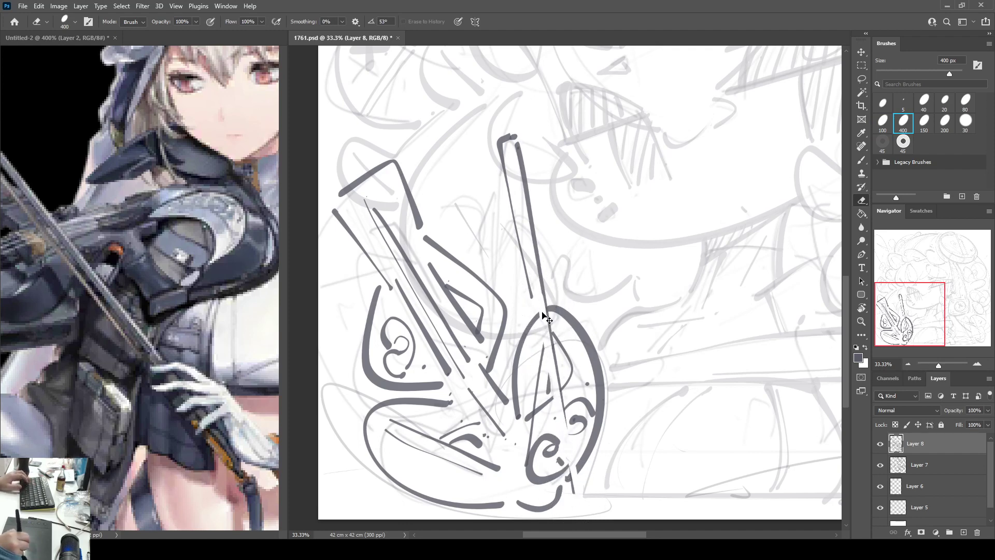
{"action": "mouse_move", "coordinate": [575, 510]}
{"action": "left_mouse_down"}
{"action": "mouse_move", "coordinate": [541, 314]}
{"action": "mouse_move", "coordinate": [566, 467]}
{"action": "left_mouse_up"}
{"action": "key", "text": "b"}
{"action": "mouse_move", "coordinate": [534, 308]}
{"action": "left_mouse_down"}
{"action": "mouse_move", "coordinate": [541, 370]}
{"action": "mouse_move", "coordinate": [579, 508]}
{"action": "left_mouse_up"}
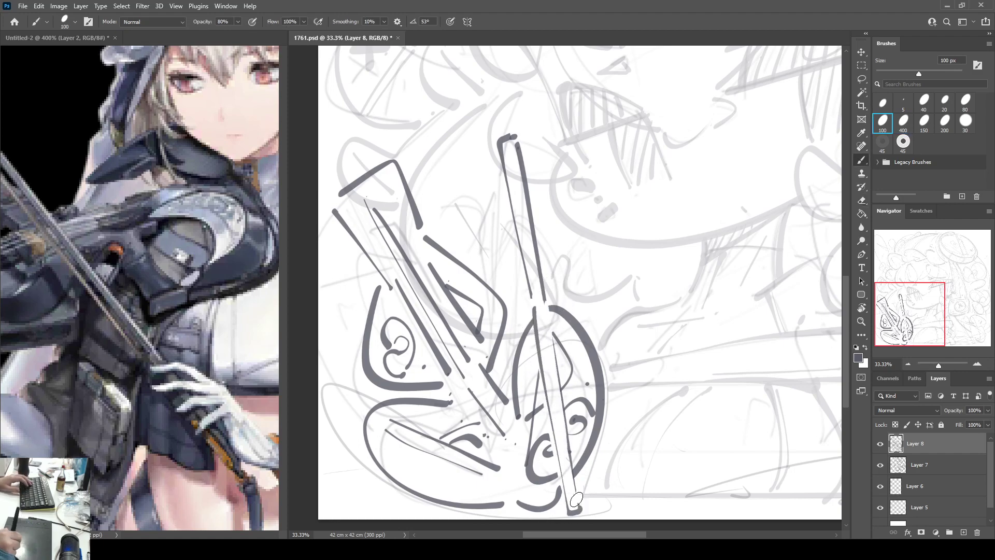
Step: Ink the bow's lower section as two close parallel strokes through the oval, closed off at the base
{"action": "key", "text": "z"}
{"action": "left_click_drag", "start_coordinate": [539, 320], "coordinate": [557, 319]}
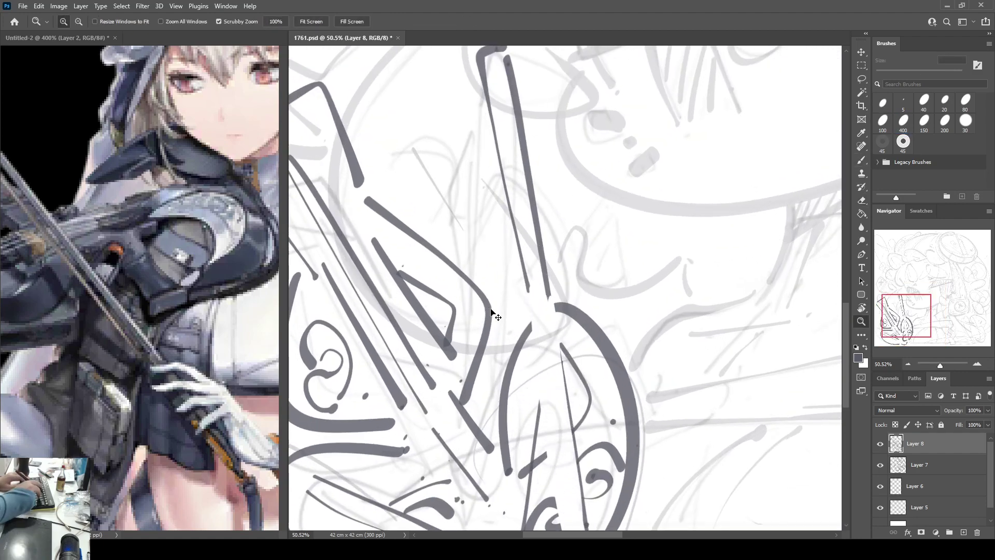
{"action": "key", "text": "ctrl+plus"}
{"action": "key", "text": "ctrl+minus"}
{"action": "key", "text": "ctrl+minus"}
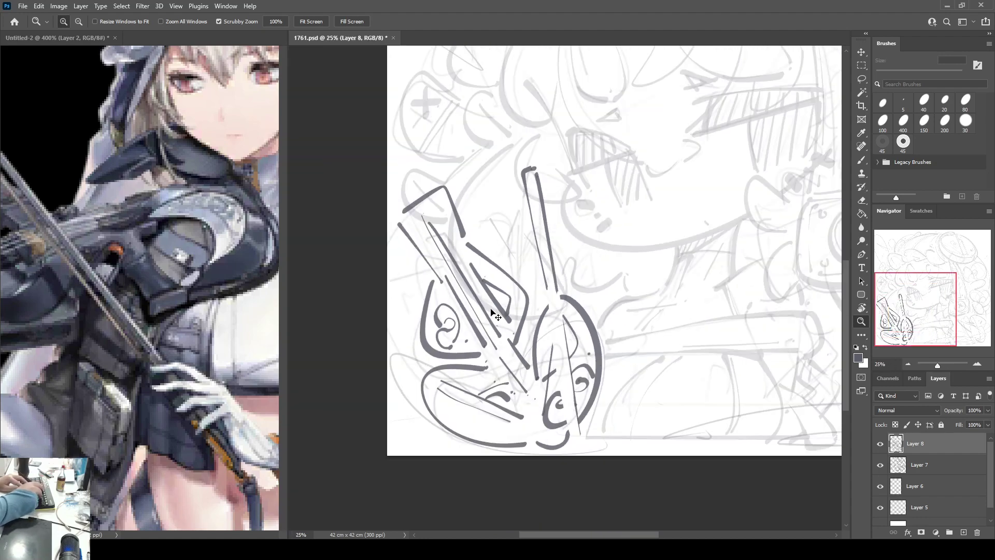
{"action": "key", "text": "b"}
{"action": "left_click_drag", "start_coordinate": [544, 303], "coordinate": [569, 469]}
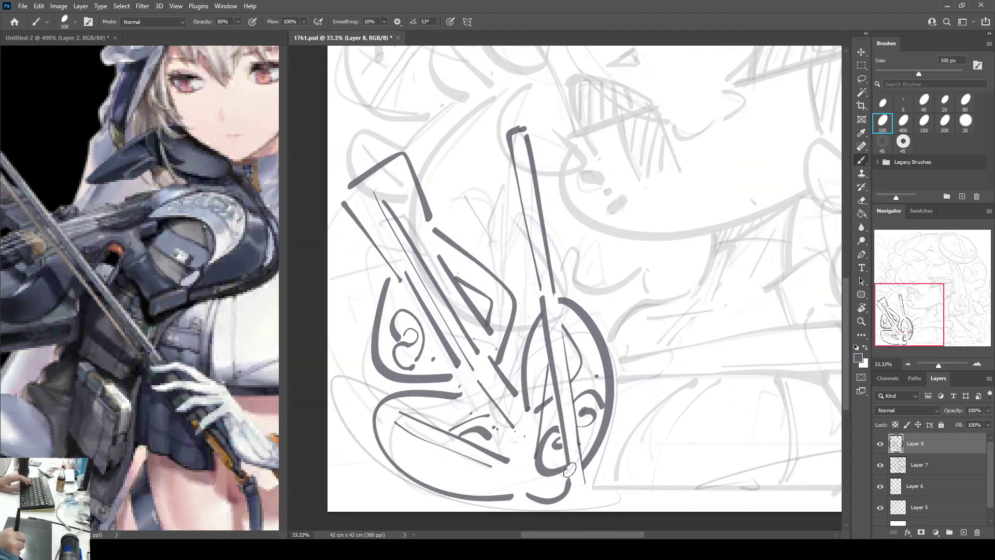
{"action": "key", "text": "ctrl+z"}
{"action": "left_click_drag", "start_coordinate": [550, 313], "coordinate": [582, 484]}
{"action": "key", "text": "ctrl+z"}
{"action": "mouse_move", "coordinate": [544, 300]}
{"action": "left_mouse_down"}
{"action": "mouse_move", "coordinate": [568, 480]}
{"action": "mouse_move", "coordinate": [574, 463]}
{"action": "mouse_move", "coordinate": [579, 490]}
{"action": "left_mouse_up"}
{"action": "key", "text": "ctrl+z"}
{"action": "key", "text": "ctrl+z"}
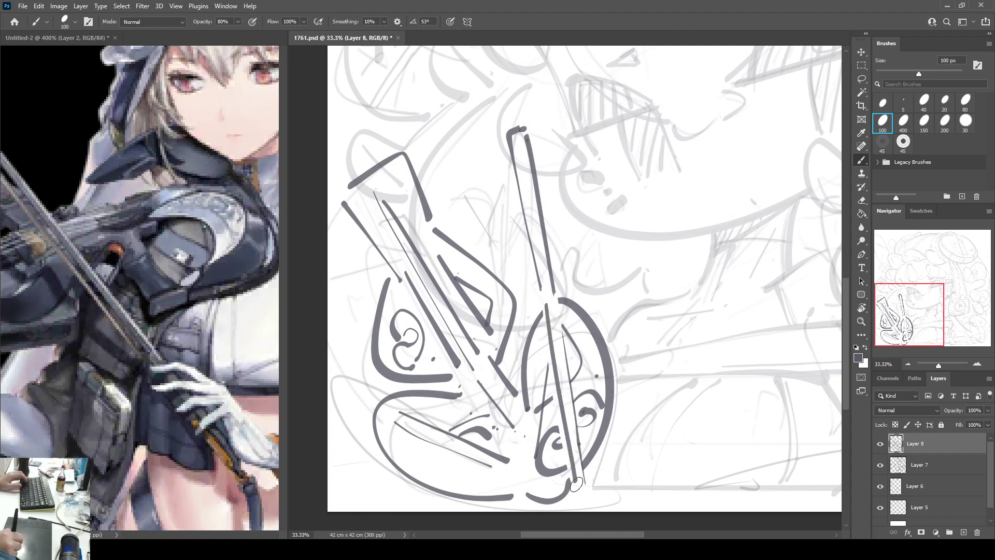
{"action": "left_click_drag", "start_coordinate": [559, 305], "coordinate": [589, 486]}
{"action": "key", "text": "ctrl+z"}
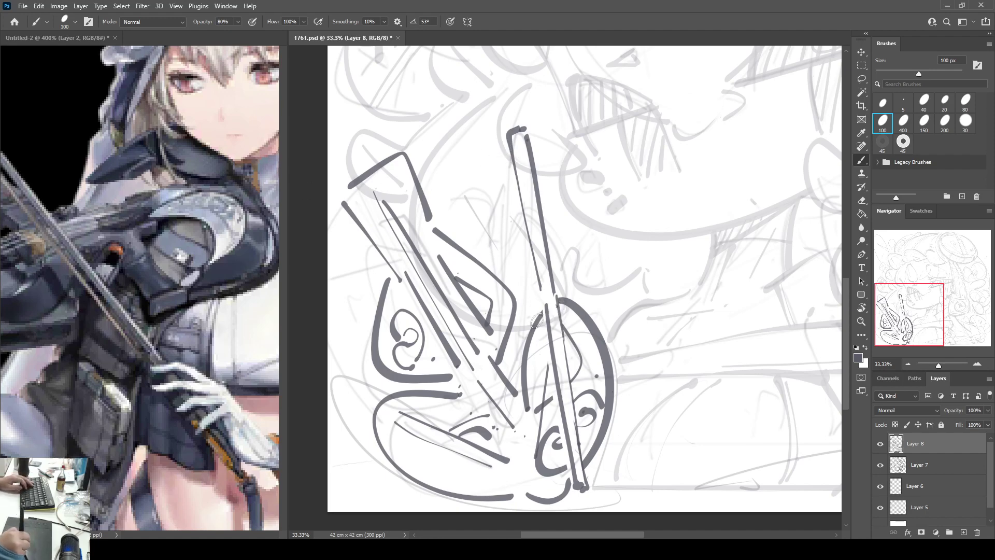
Step: Ink a short connecting stroke beside the bow's tip and a long slanting line from it down into the oval
{"action": "mouse_move", "coordinate": [512, 152]}
{"action": "left_mouse_down"}
{"action": "mouse_move", "coordinate": [497, 162]}
{"action": "mouse_move", "coordinate": [501, 155]}
{"action": "left_mouse_up"}
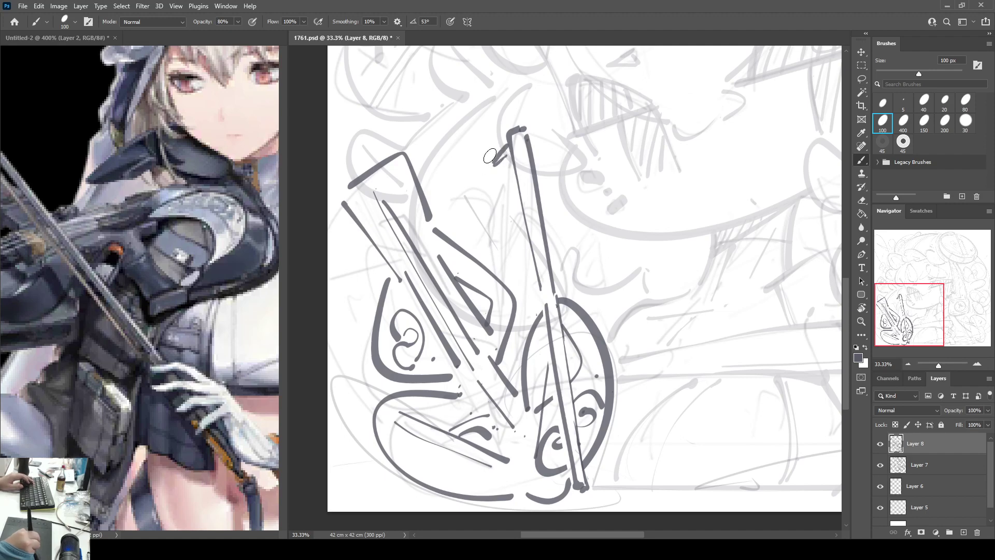
{"action": "left_click_drag", "start_coordinate": [496, 195], "coordinate": [547, 355]}
{"action": "key", "text": "ctrl+z"}
{"action": "left_click_drag", "start_coordinate": [497, 166], "coordinate": [541, 386]}
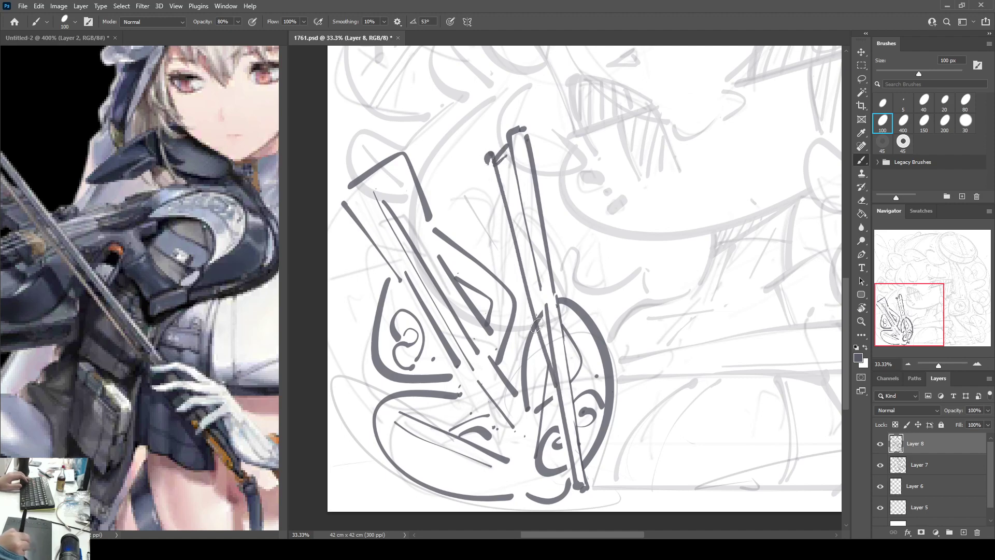
Step: Ink thin lines along the inside of the bow and a thick dark mark with a dot beside its tip
{"action": "left_click_drag", "start_coordinate": [490, 169], "coordinate": [550, 357]}
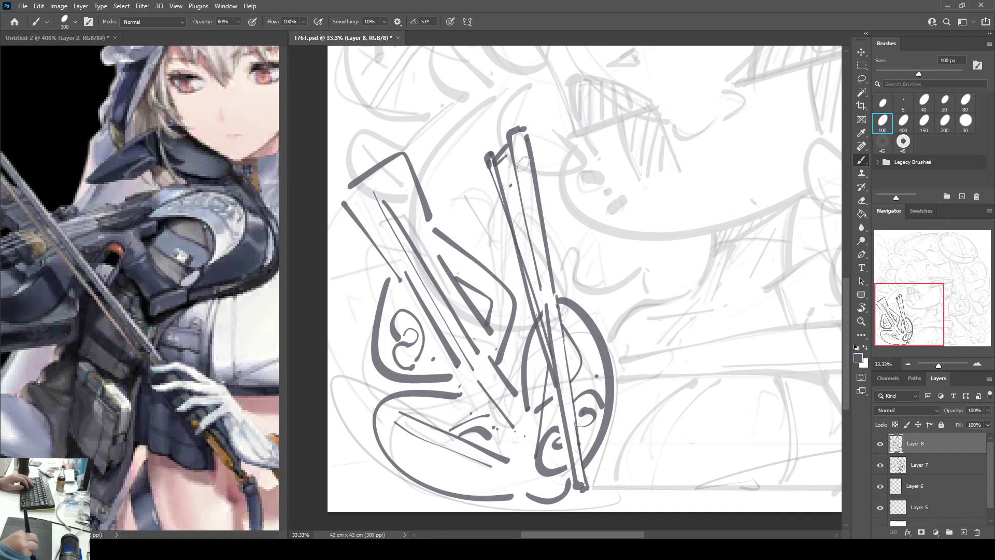
{"action": "mouse_move", "coordinate": [511, 145]}
{"action": "left_mouse_down"}
{"action": "mouse_move", "coordinate": [538, 330]}
{"action": "mouse_move", "coordinate": [520, 158]}
{"action": "mouse_move", "coordinate": [557, 358]}
{"action": "left_mouse_up"}
{"action": "key", "text": "ctrl+z"}
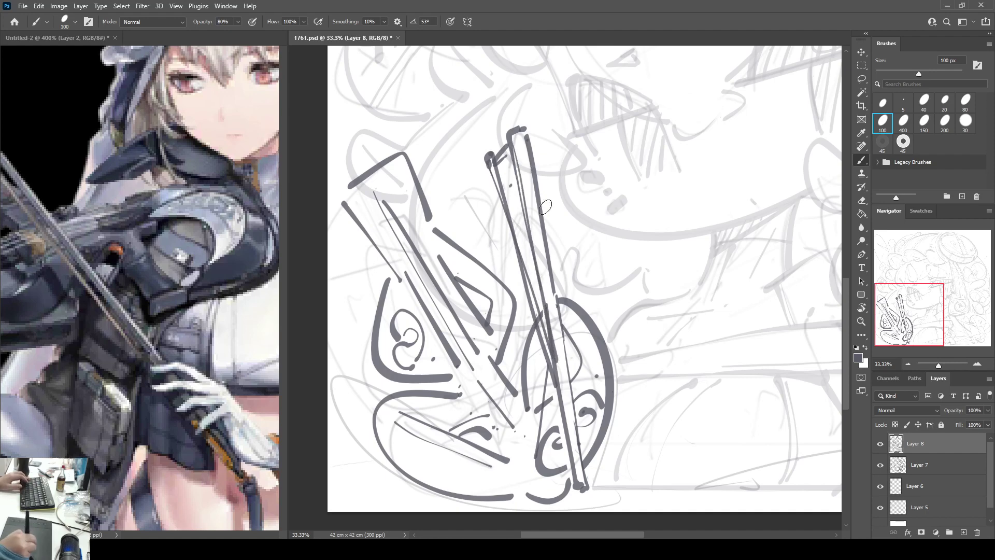
{"action": "left_click_drag", "start_coordinate": [464, 159], "coordinate": [477, 174]}
{"action": "left_click", "coordinate": [473, 182]}
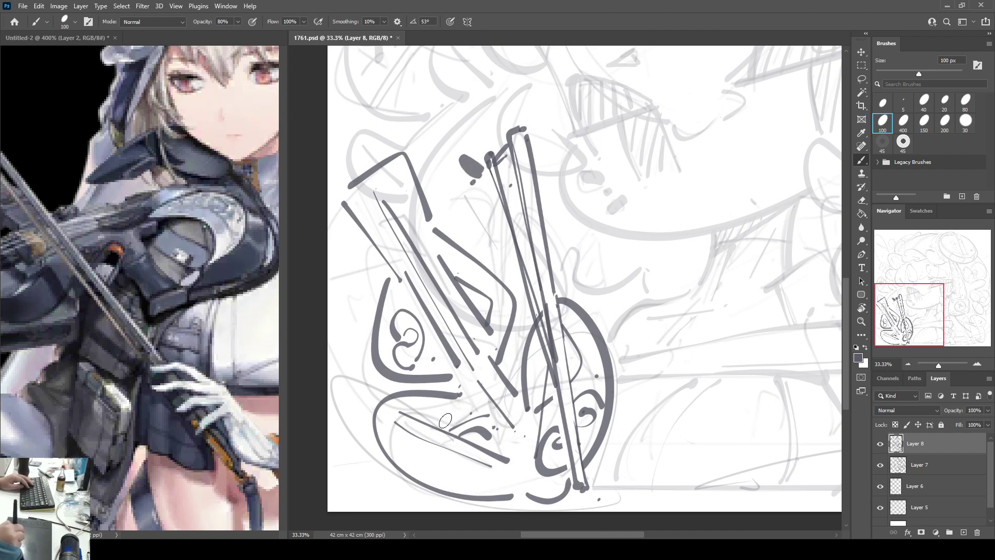
Step: Hide the rough sketch layers, Layer 6 and Layer 5
{"action": "left_click_drag", "start_coordinate": [670, 367], "coordinate": [570, 362]}
{"action": "key", "text": "ctrl+minus"}
{"action": "scroll", "coordinate": [573, 367], "scroll_direction": "down", "scroll_amount": 2}
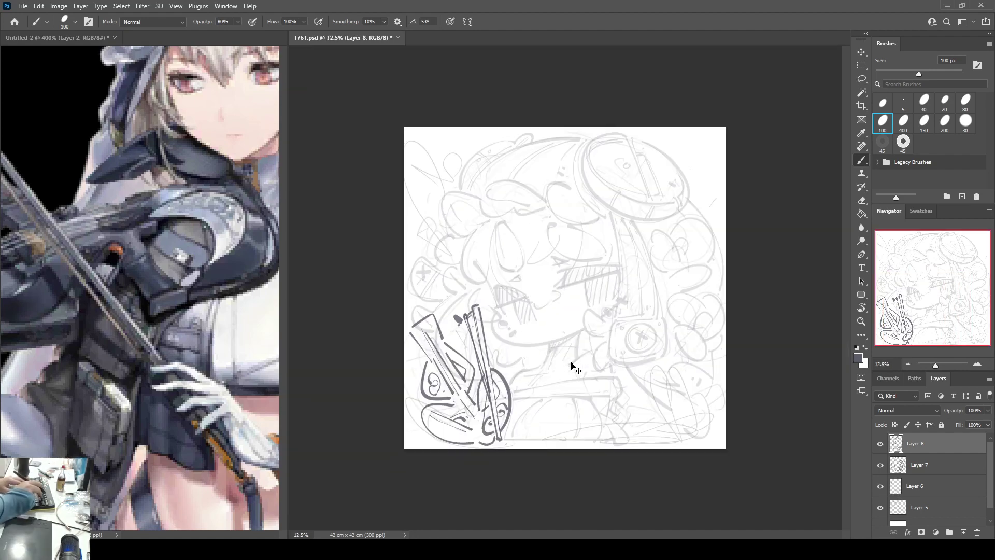
{"action": "scroll", "coordinate": [574, 367], "scroll_direction": "up", "scroll_amount": 1}
{"action": "left_click", "coordinate": [879, 486]}
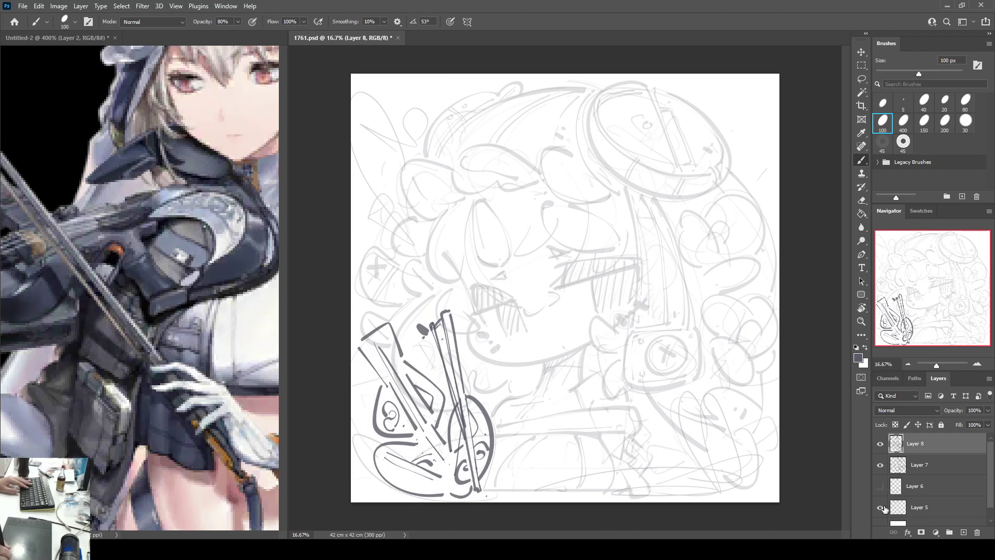
{"action": "left_click", "coordinate": [880, 508]}
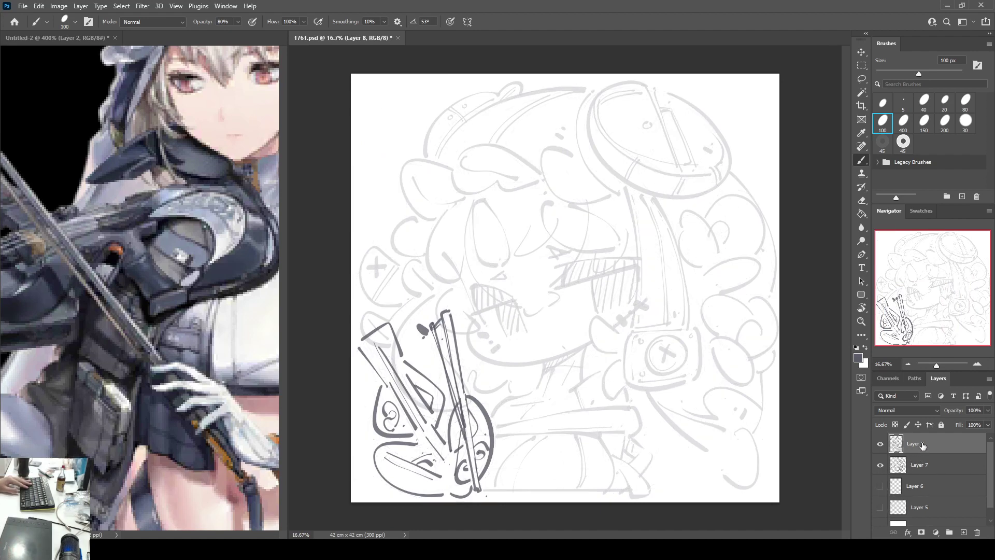
Step: Set the opacity of Layer 7 to 100%
{"action": "left_click", "coordinate": [915, 468]}
{"action": "left_click", "coordinate": [988, 410]}
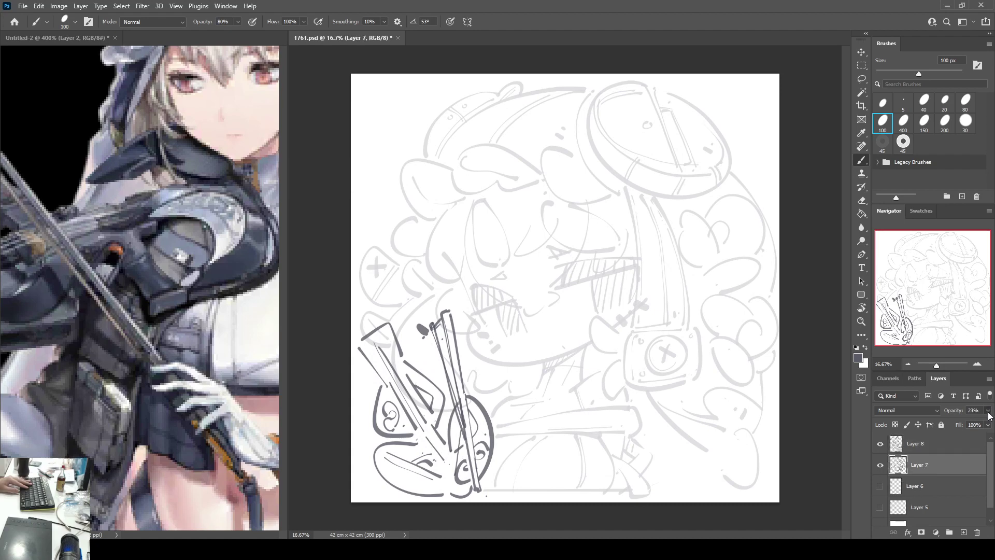
{"action": "left_click", "coordinate": [988, 421]}
Step: Erase the Layer 7 hair lines that cross the bow's upper part and the violin, using the 400 px eraser
{"action": "key", "text": "ctrl+plus"}
{"action": "key", "text": "ctrl+plus"}
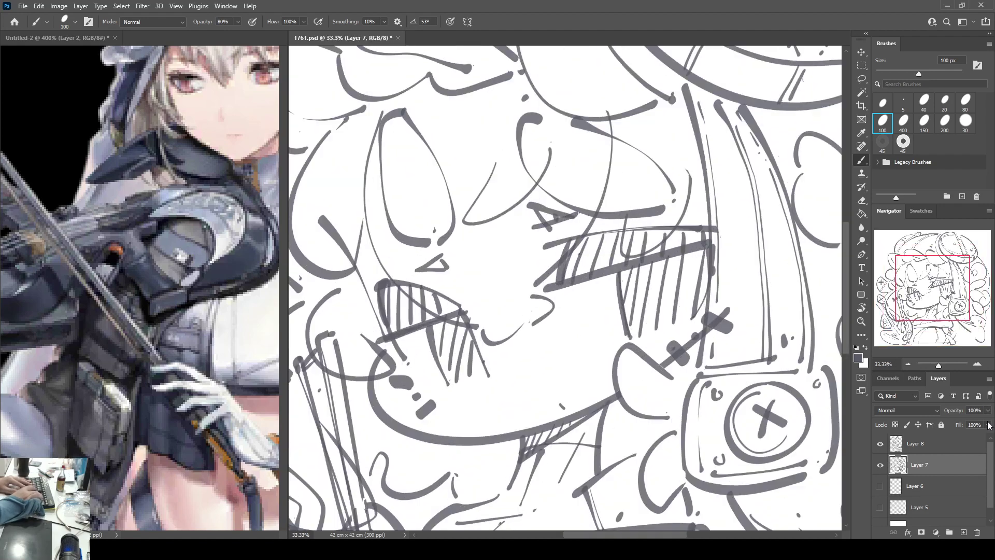
{"action": "left_click_drag", "start_coordinate": [487, 352], "coordinate": [689, 199]}
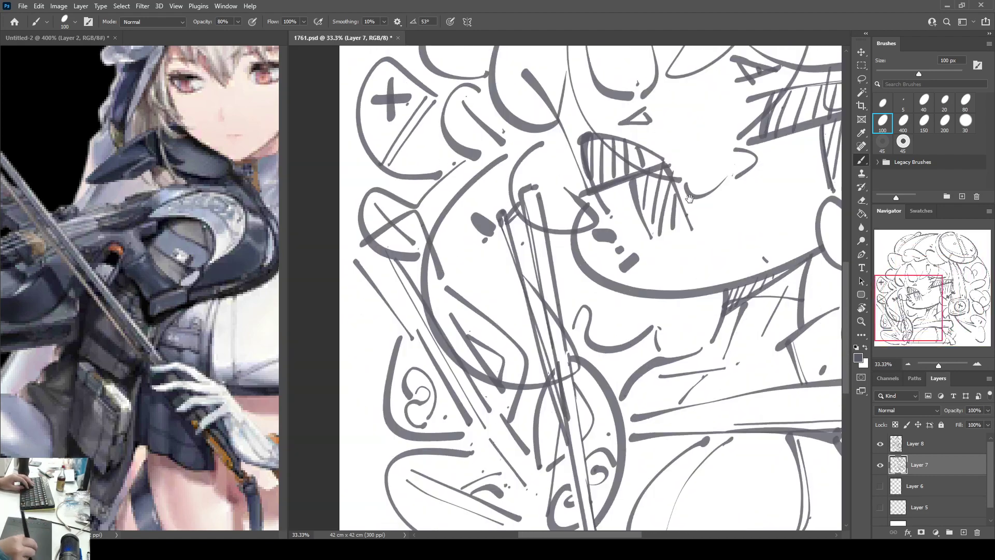
{"action": "left_click", "coordinate": [914, 443]}
{"action": "left_click", "coordinate": [903, 122]}
{"action": "key", "text": "e"}
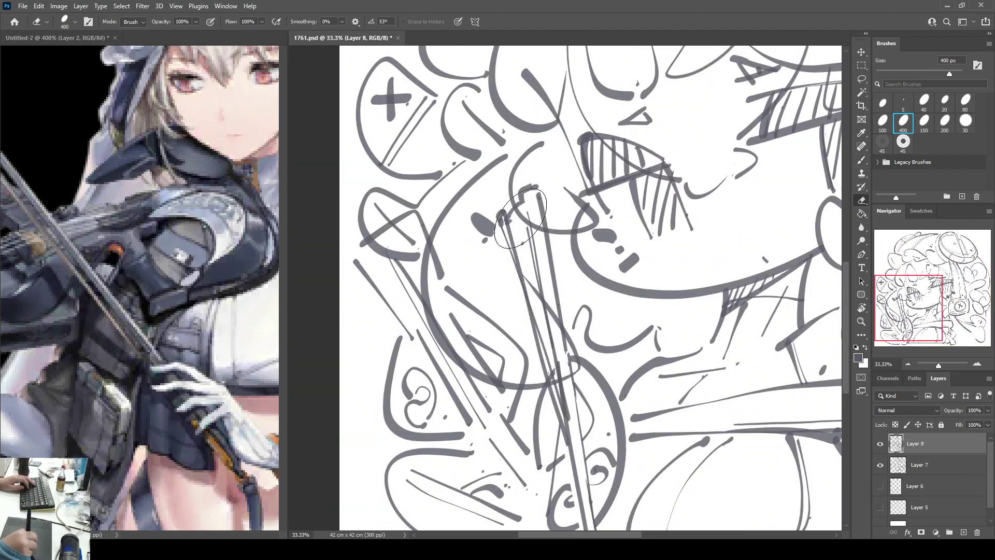
{"action": "left_click", "coordinate": [917, 465]}
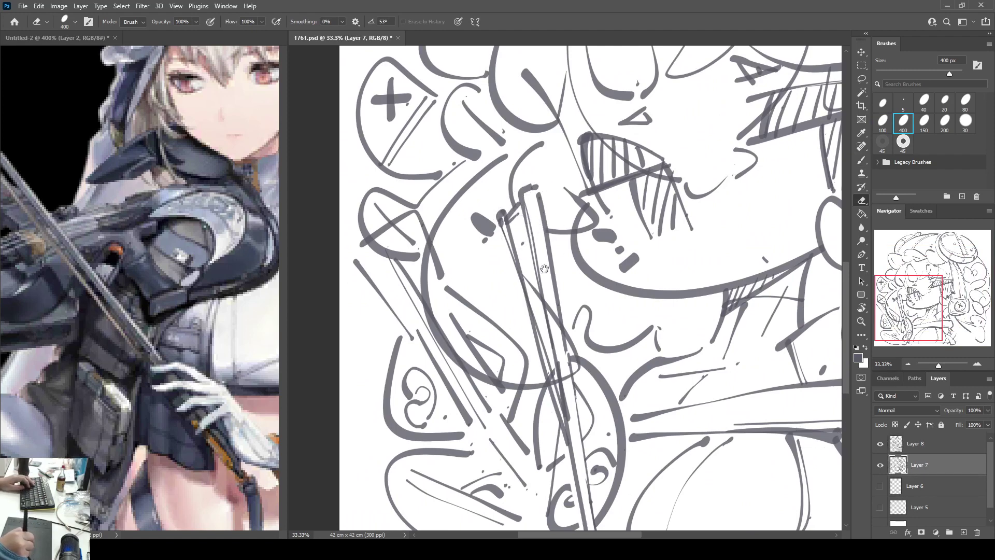
{"action": "scroll", "coordinate": [543, 247], "scroll_direction": "down", "scroll_amount": 2}
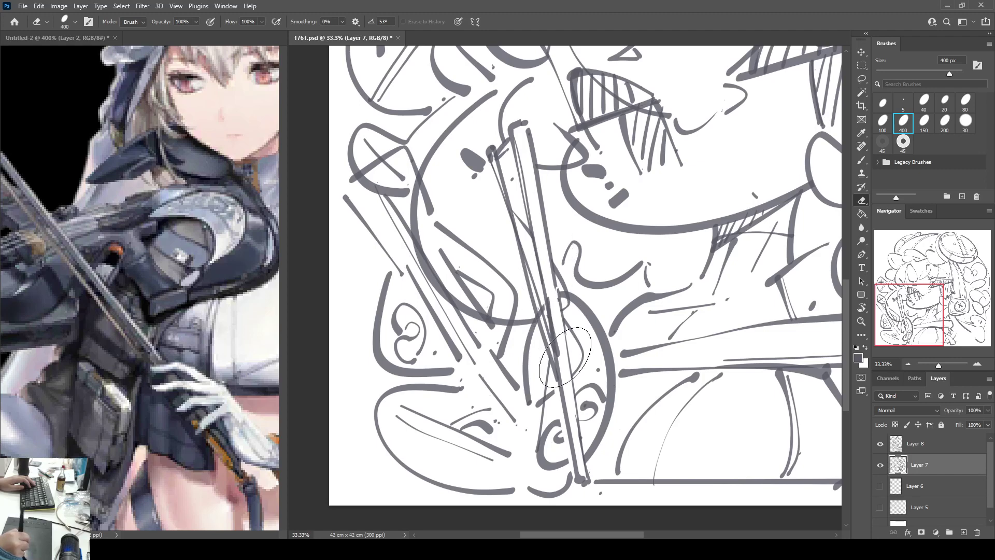
{"action": "left_click_drag", "start_coordinate": [385, 177], "coordinate": [463, 343]}
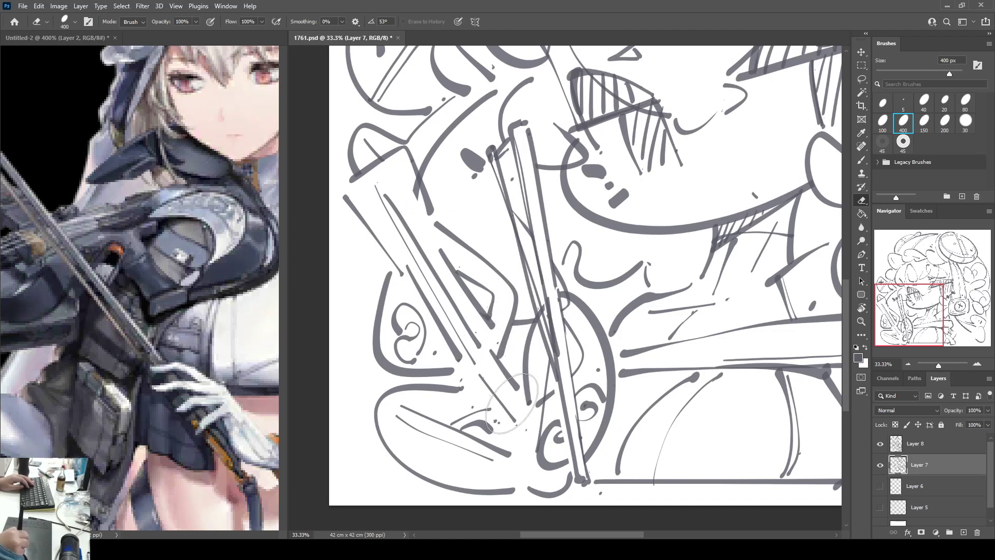
Step: Erase the remaining piece of the Layer 7 hair curve where it runs through the bow and the oval
{"action": "left_click", "coordinate": [910, 447]}
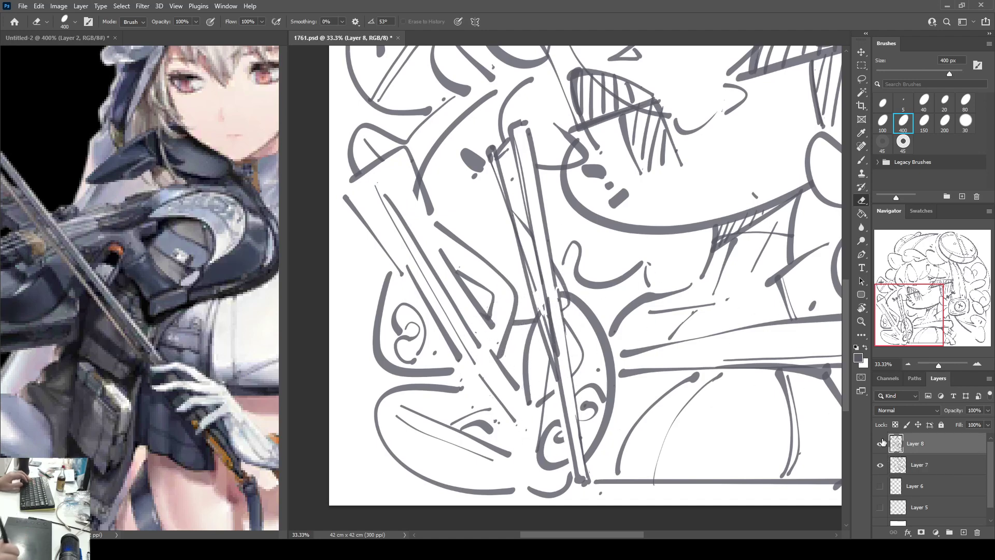
{"action": "left_click", "coordinate": [908, 465]}
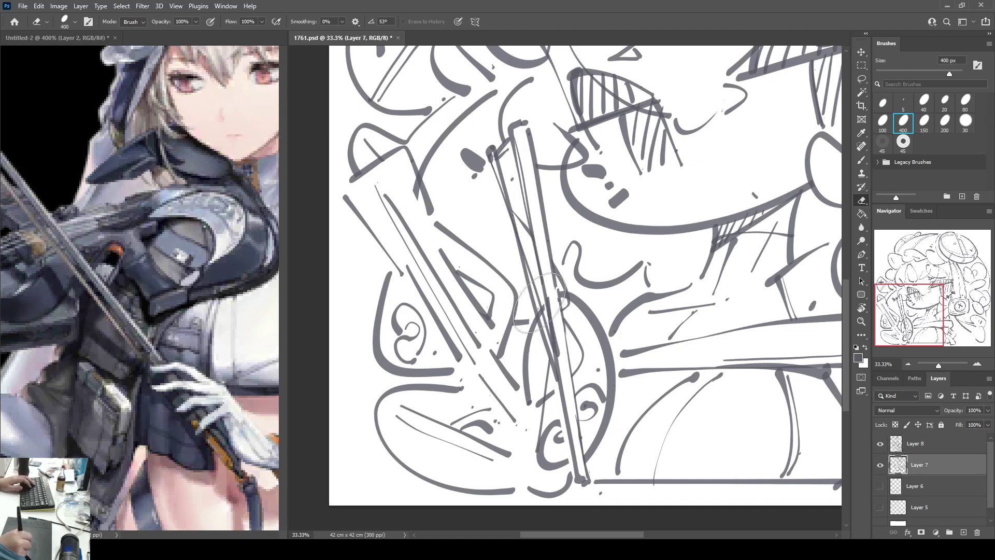
{"action": "left_click", "coordinate": [908, 449]}
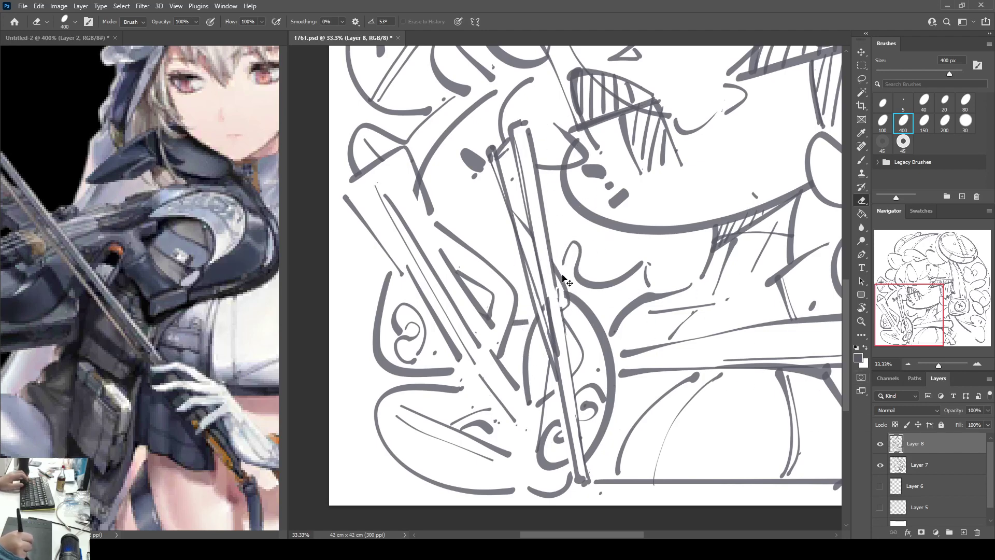
{"action": "left_click_drag", "start_coordinate": [570, 237], "coordinate": [598, 332]}
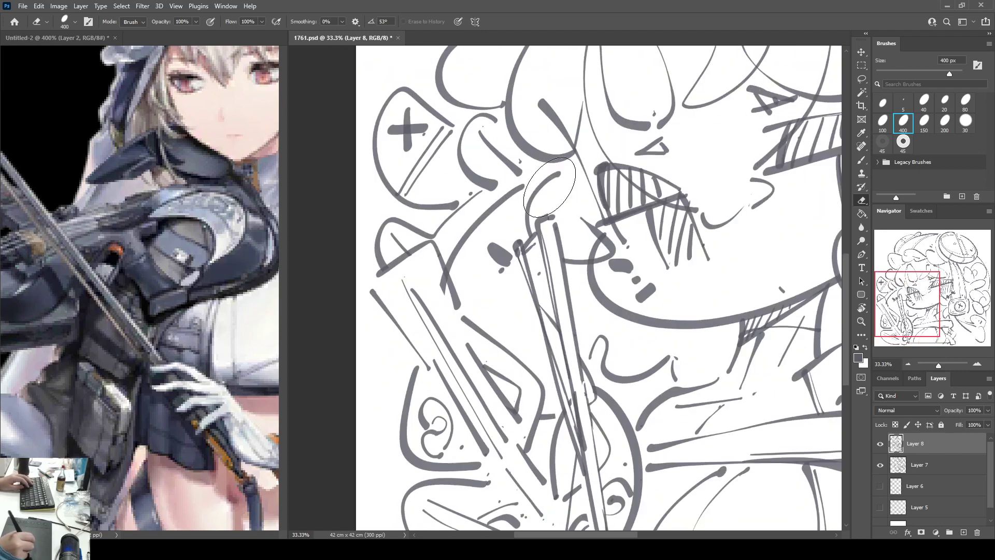
{"action": "key", "text": "alt+bracketleft"}
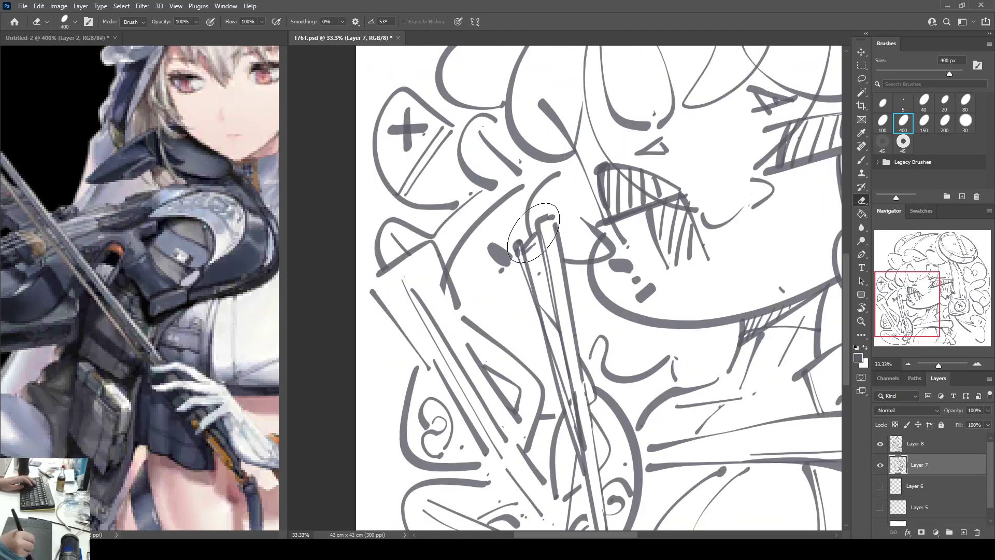
{"action": "key", "text": "ctrl+minus"}
{"action": "key", "text": "ctrl+minus"}
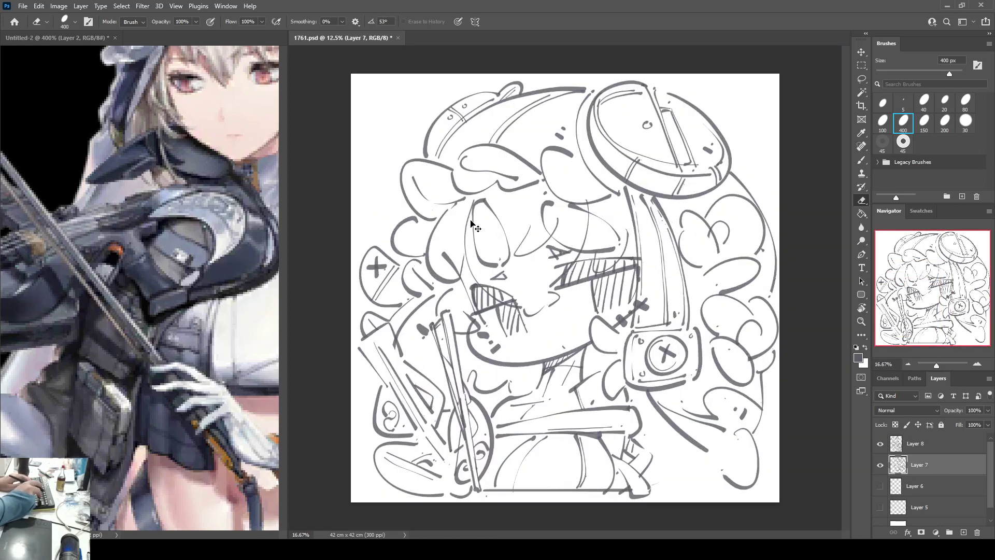
Step: Erase the large uppermost cheek mark below the hatched eye and ink a smaller one, checking it in a mirrored view
{"action": "key", "text": "b"}
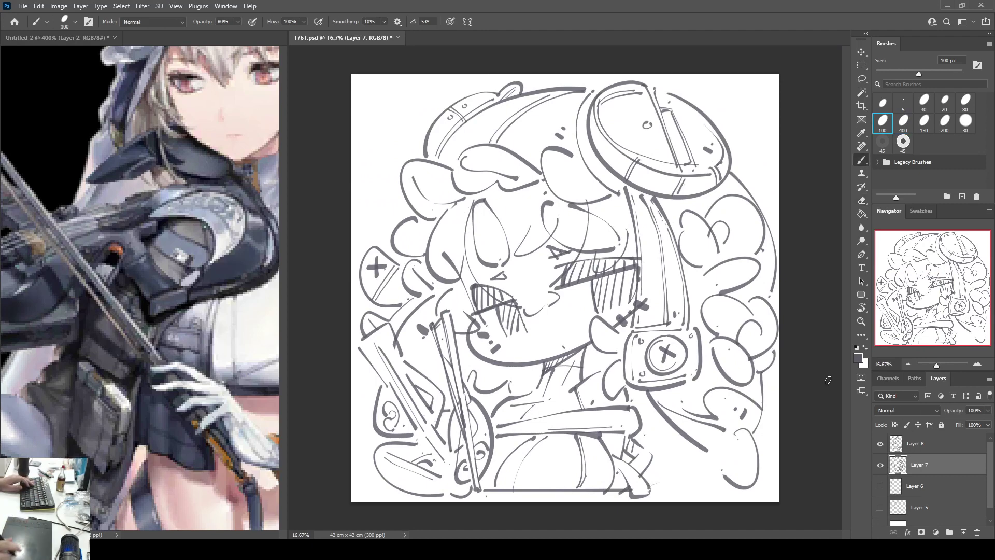
{"action": "key", "text": "ctrl+plus"}
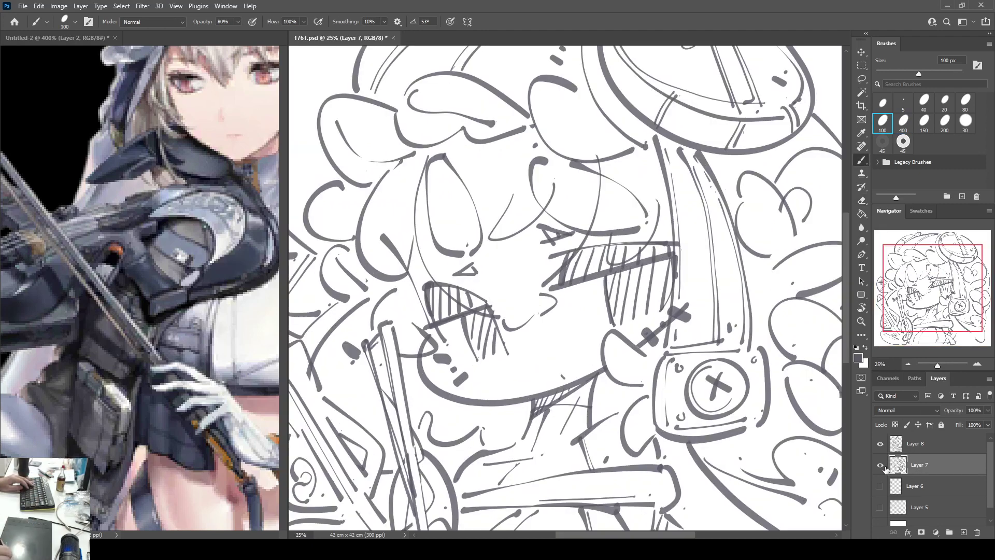
{"action": "key", "text": "e"}
{"action": "left_click", "coordinate": [446, 357]}
{"action": "key", "text": "ctrl+shift+h"}
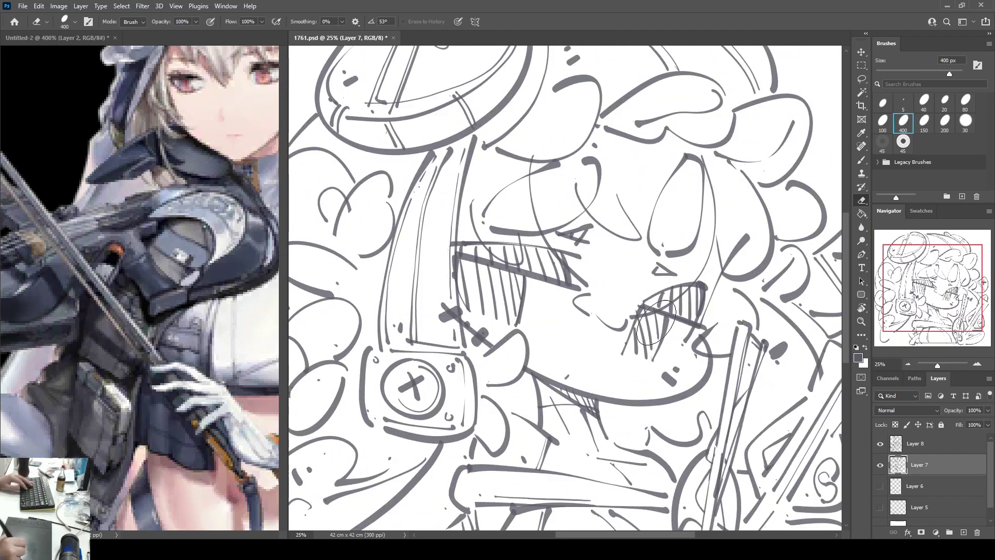
{"action": "key", "text": "b"}
{"action": "left_click_drag", "start_coordinate": [679, 357], "coordinate": [685, 359]}
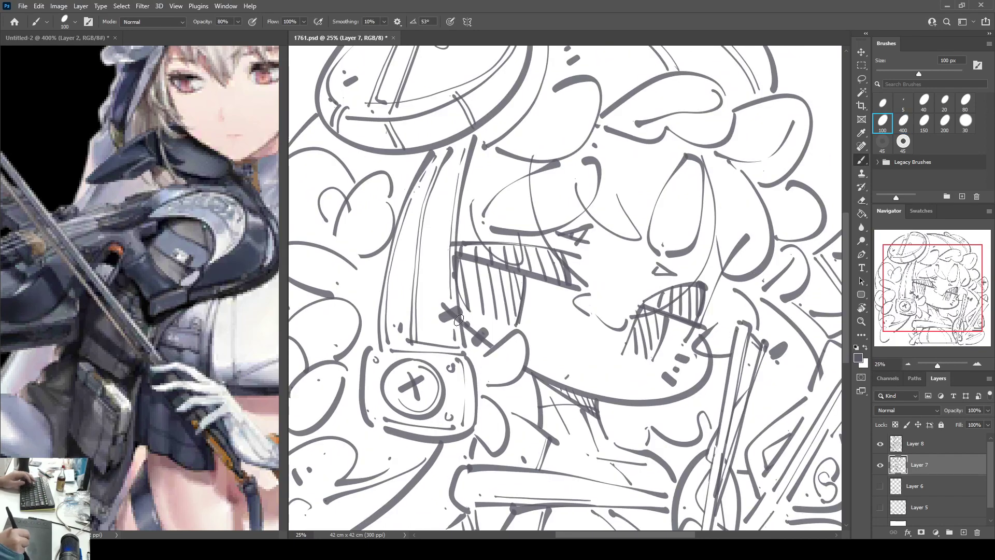
{"action": "key", "text": "h"}
{"action": "left_click_drag", "start_coordinate": [625, 351], "coordinate": [580, 263]}
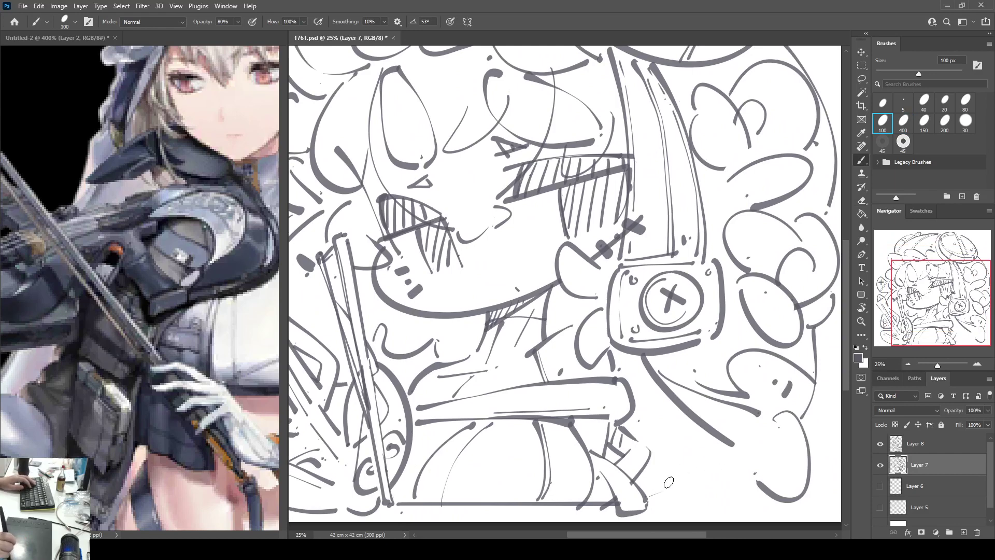
Step: Merge Layer 7 and Layer 8 into a single ink layer
{"action": "key", "text": "e"}
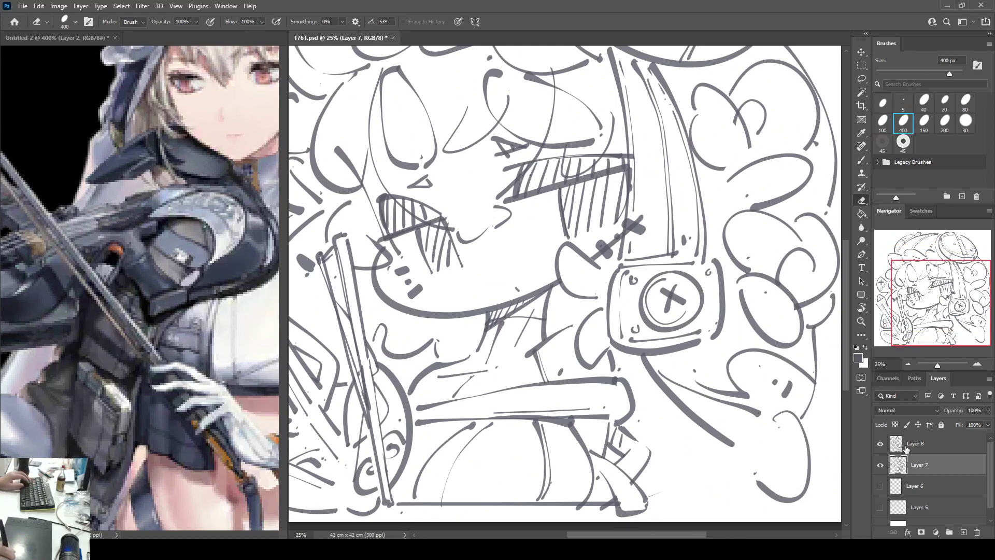
{"action": "key", "text": "Delete"}
{"action": "left_click", "coordinate": [903, 444]}
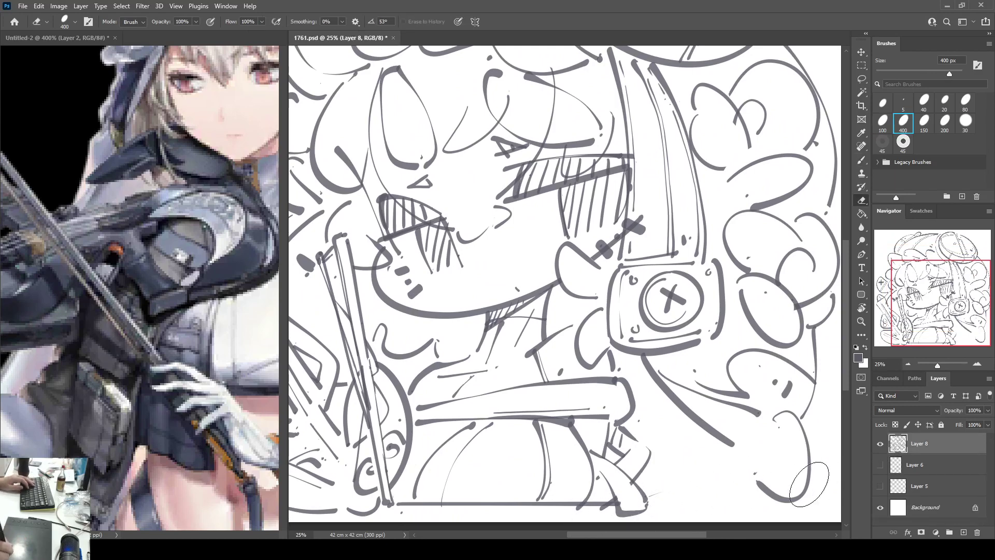
{"action": "key", "text": "ctrl+minus"}
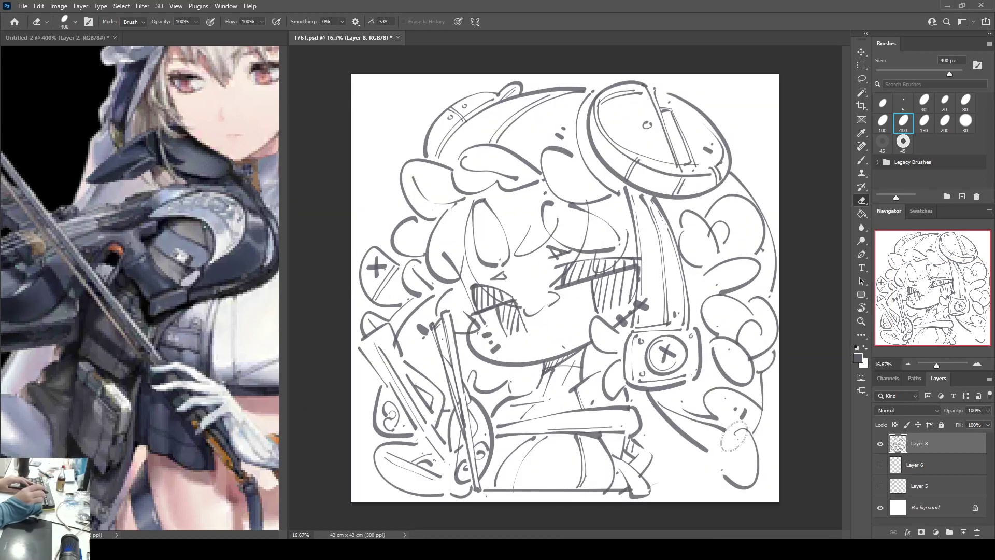
{"action": "key", "text": "ctrl+0"}
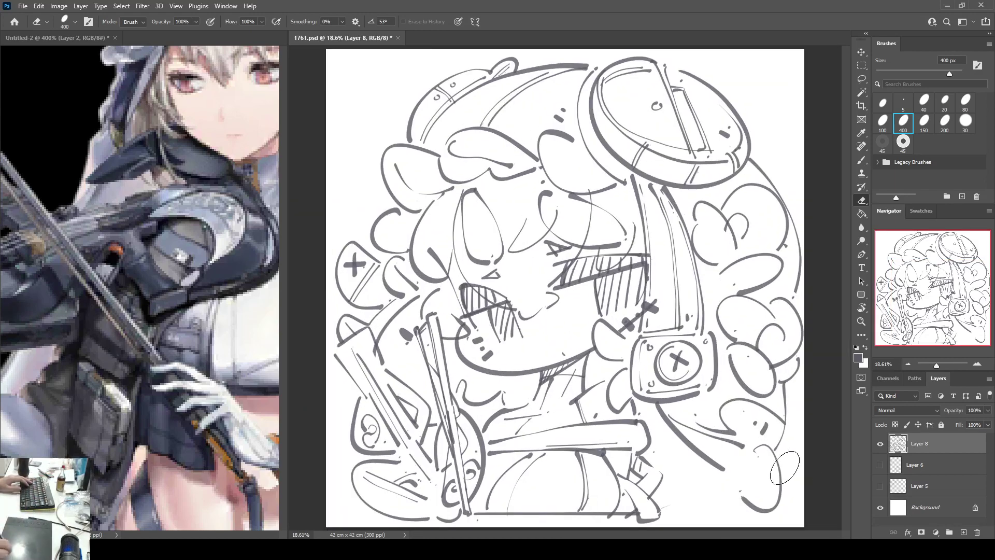
Step: Show the faint sketch on Layer 5 beneath the merged ink
{"action": "left_click", "coordinate": [880, 486]}
{"action": "left_click", "coordinate": [879, 487]}
{"action": "left_click", "coordinate": [879, 487]}
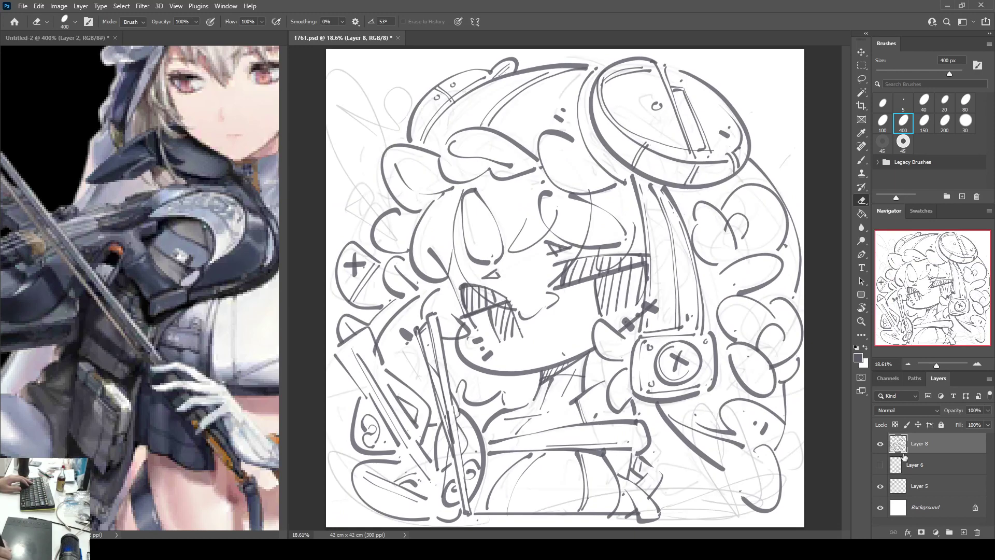
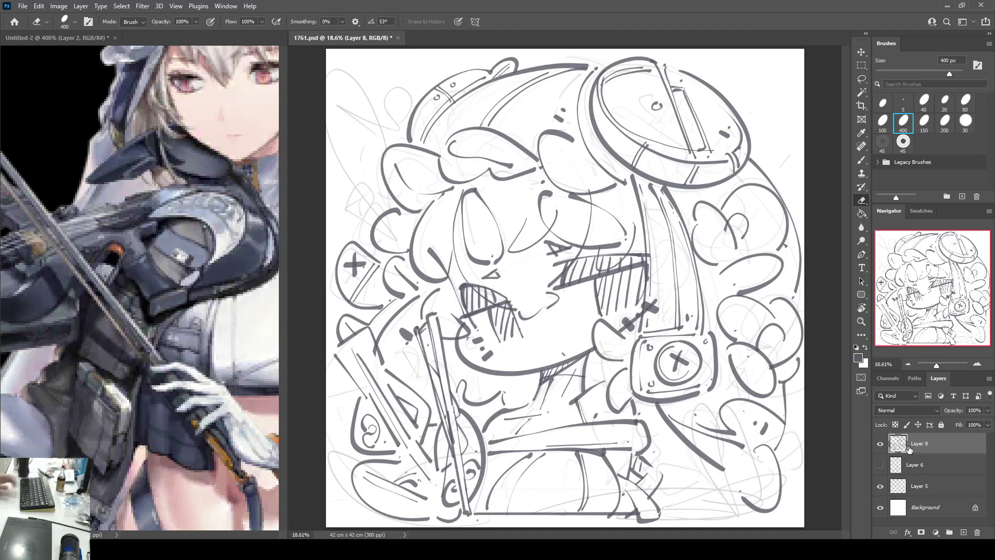
Step: Try inking an upright loop and a column of small curls outside the forehead hair in the canvas's upper-left corner
{"action": "key", "text": "b"}
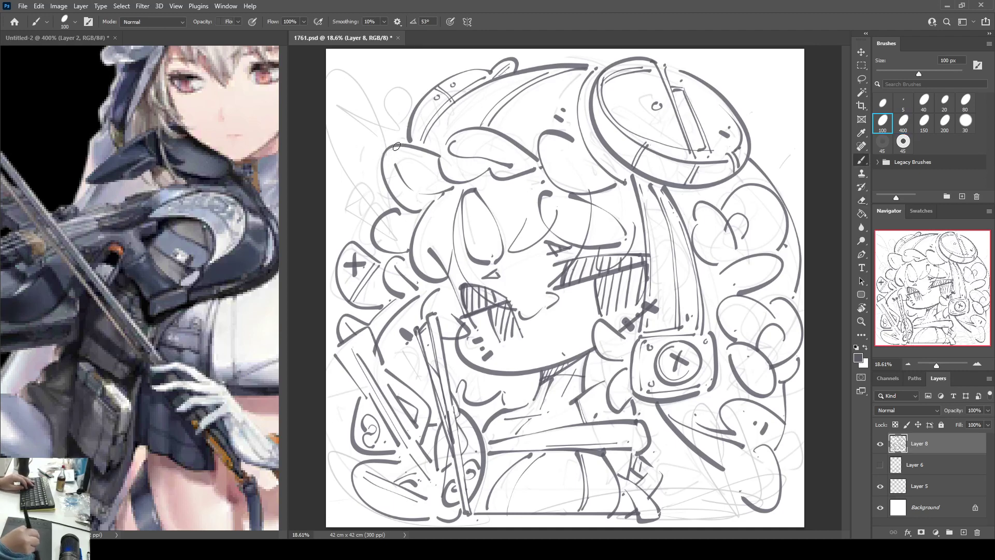
{"action": "left_click_drag", "start_coordinate": [395, 121], "coordinate": [405, 82]}
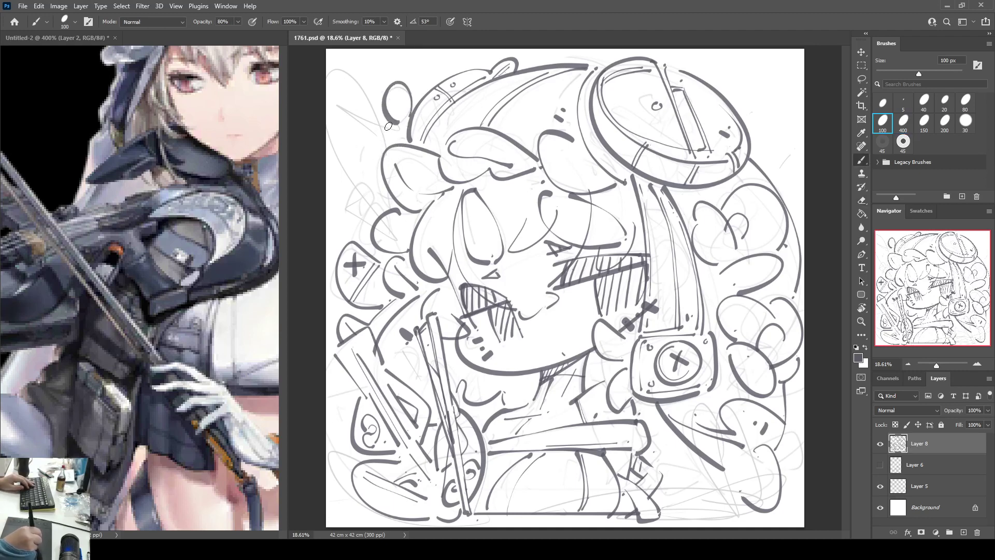
{"action": "left_click_drag", "start_coordinate": [347, 191], "coordinate": [357, 150]}
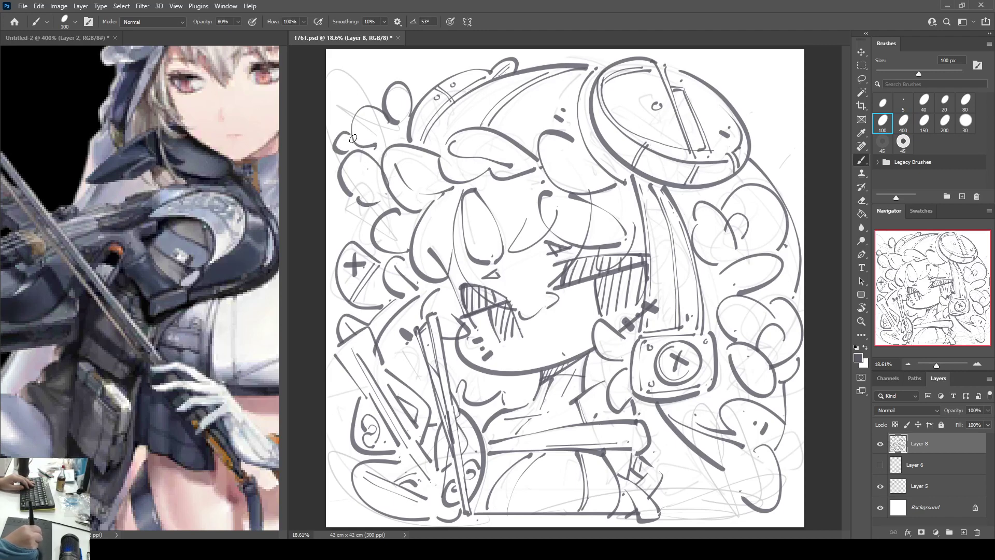
{"action": "left_click_drag", "start_coordinate": [354, 196], "coordinate": [371, 226]}
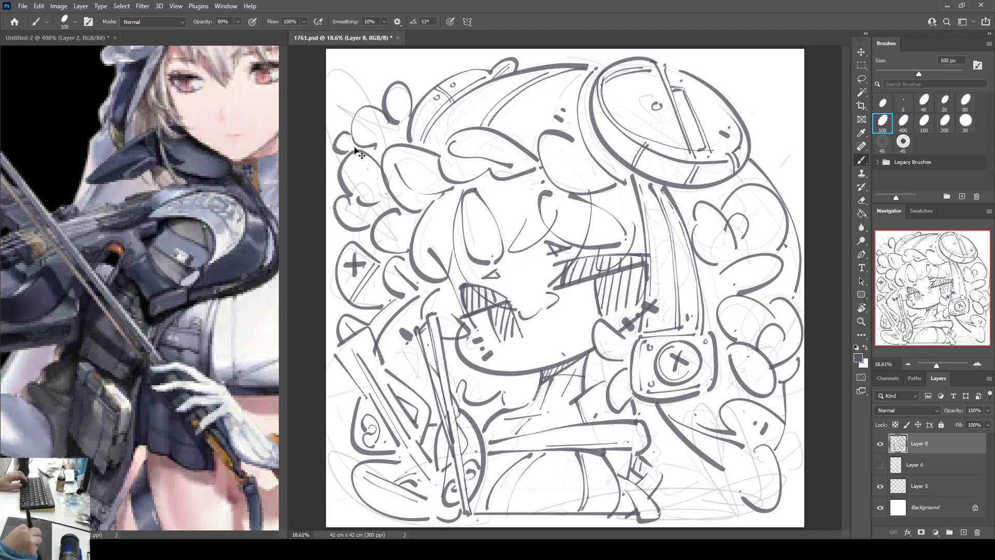
{"action": "key", "text": "ctrl+z"}
{"action": "key", "text": "ctrl+z"}
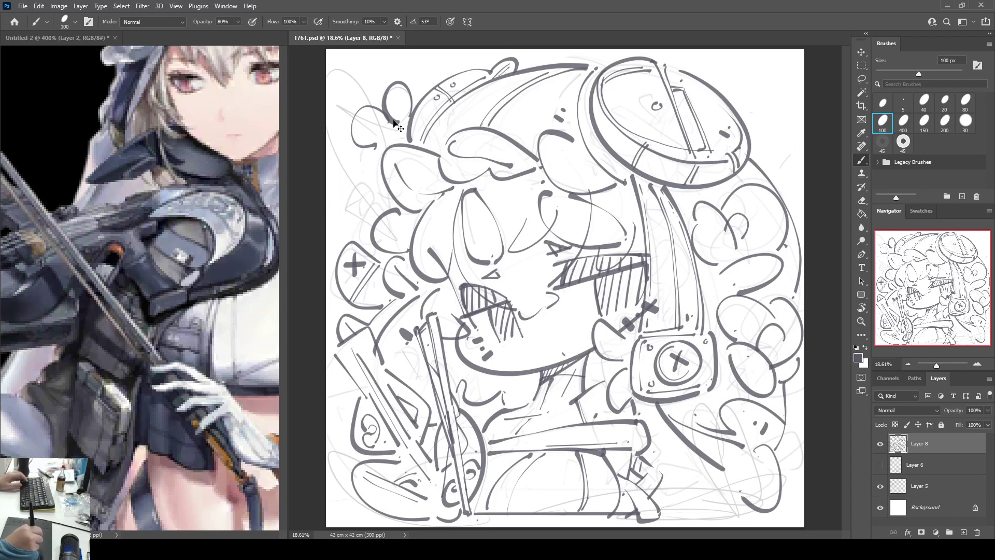
{"action": "key", "text": "ctrl+z"}
{"action": "key", "text": "ctrl+z"}
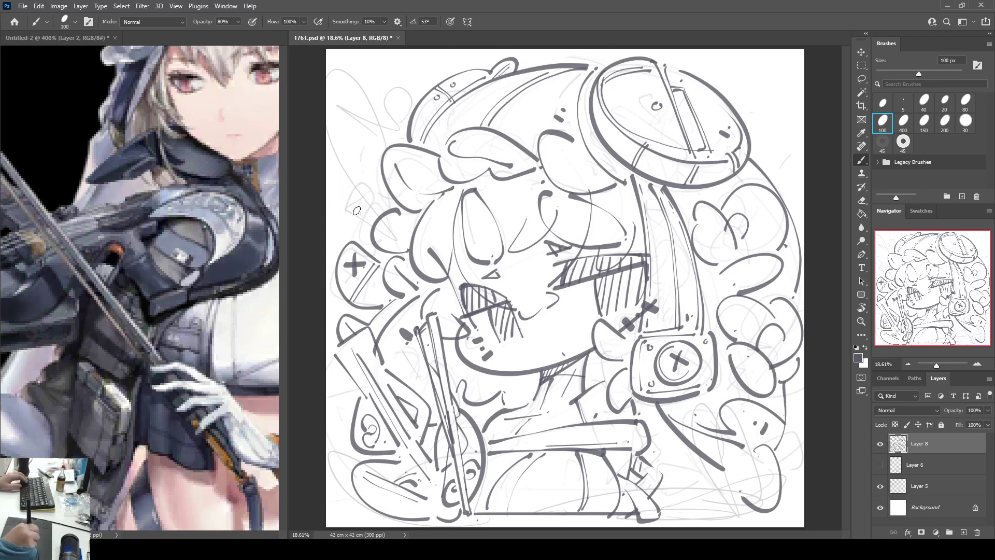
Step: Try inking one large curl beside the forehead hair with wide arcs above it reaching toward the headgear
{"action": "mouse_move", "coordinate": [373, 197]}
{"action": "left_mouse_down"}
{"action": "mouse_move", "coordinate": [384, 136]}
{"action": "mouse_move", "coordinate": [383, 150]}
{"action": "left_mouse_up"}
{"action": "key", "text": "ctrl+z"}
{"action": "left_click_drag", "start_coordinate": [370, 217], "coordinate": [371, 148]}
{"action": "key", "text": "ctrl+z"}
{"action": "left_click_drag", "start_coordinate": [377, 213], "coordinate": [379, 124]}
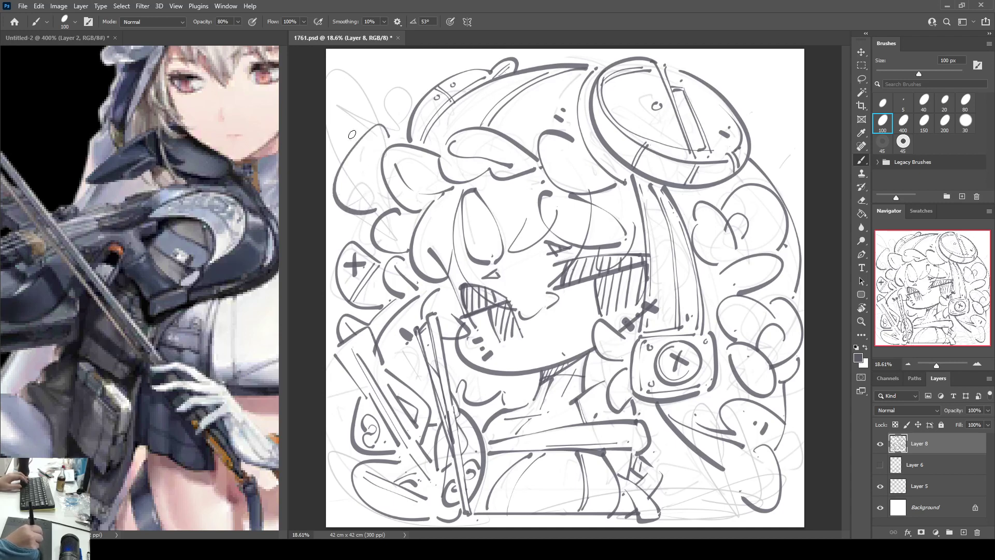
{"action": "left_click_drag", "start_coordinate": [349, 145], "coordinate": [384, 107]}
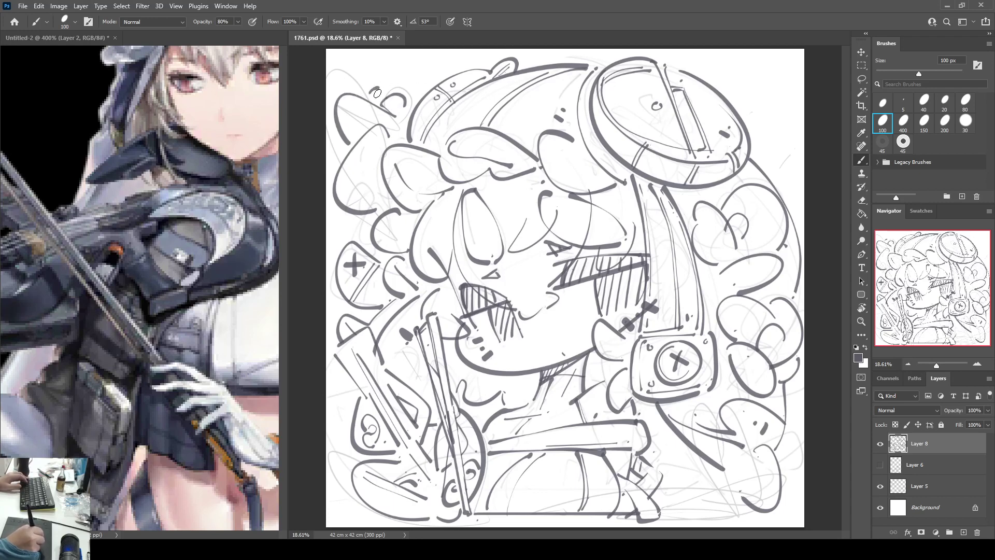
{"action": "left_click_drag", "start_coordinate": [371, 97], "coordinate": [425, 86]}
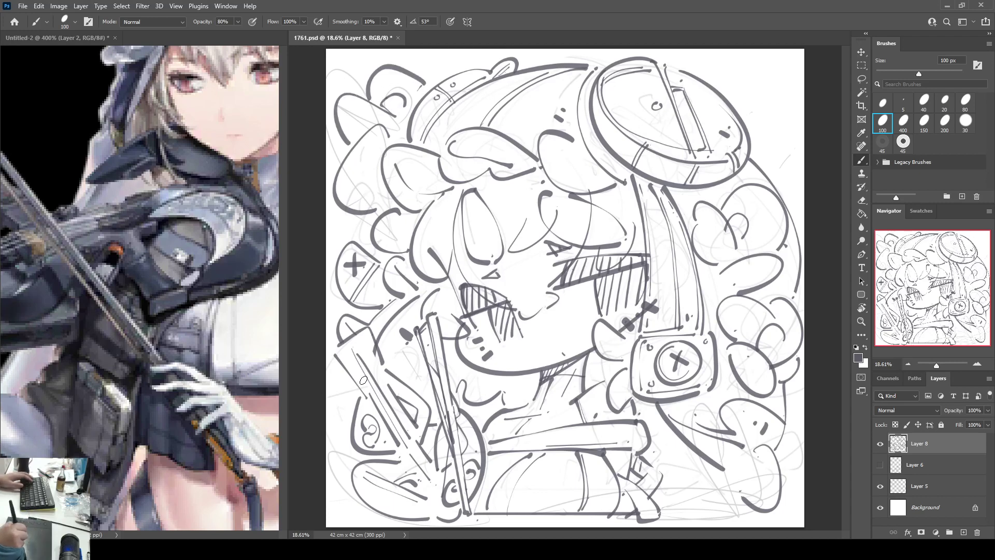
Step: Check the large outer curls in a mirrored view and undo them
{"action": "key", "text": "F2"}
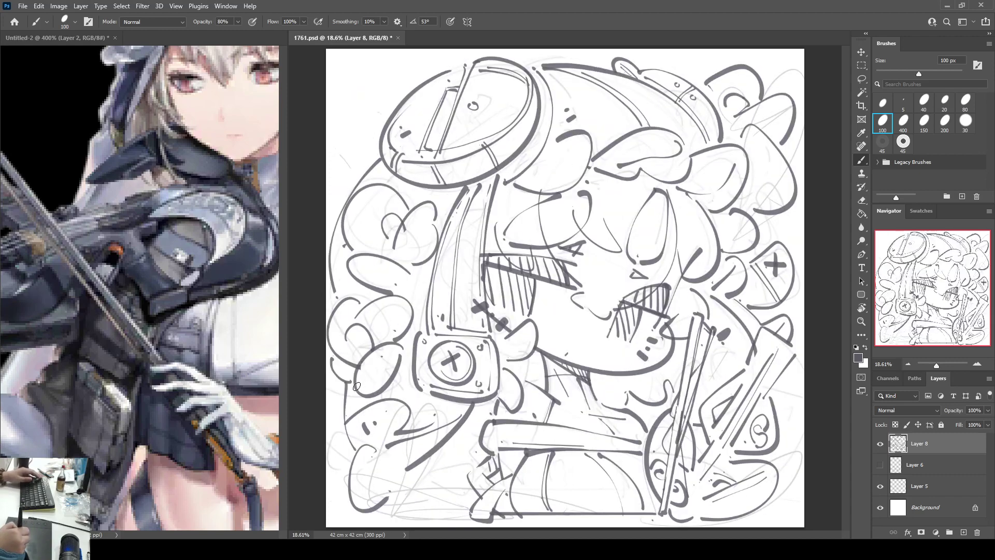
{"action": "key", "text": "ctrl+shift+h"}
{"action": "key", "text": "ctrl+shift+h"}
{"action": "key", "text": "ctrl+shift+h"}
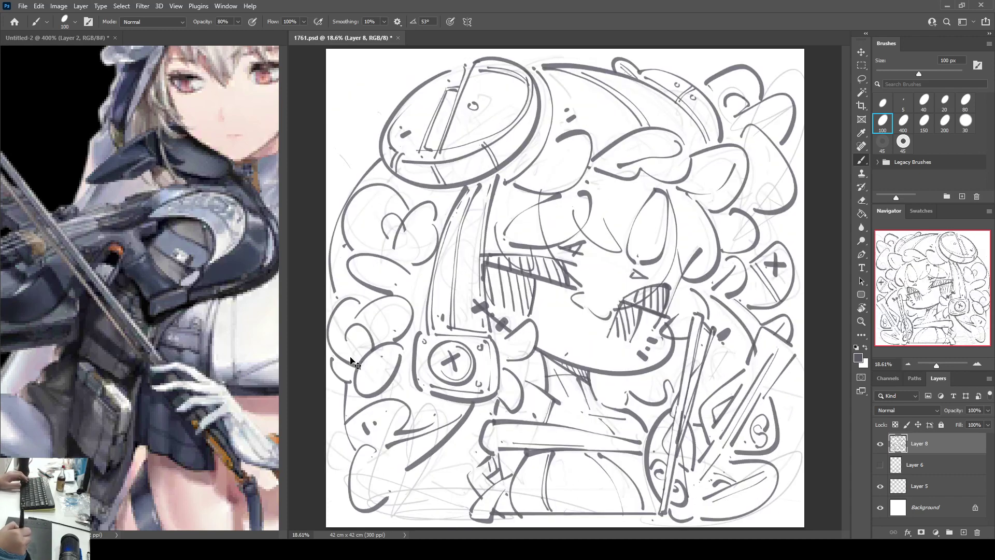
{"action": "key", "text": "ctrl+z"}
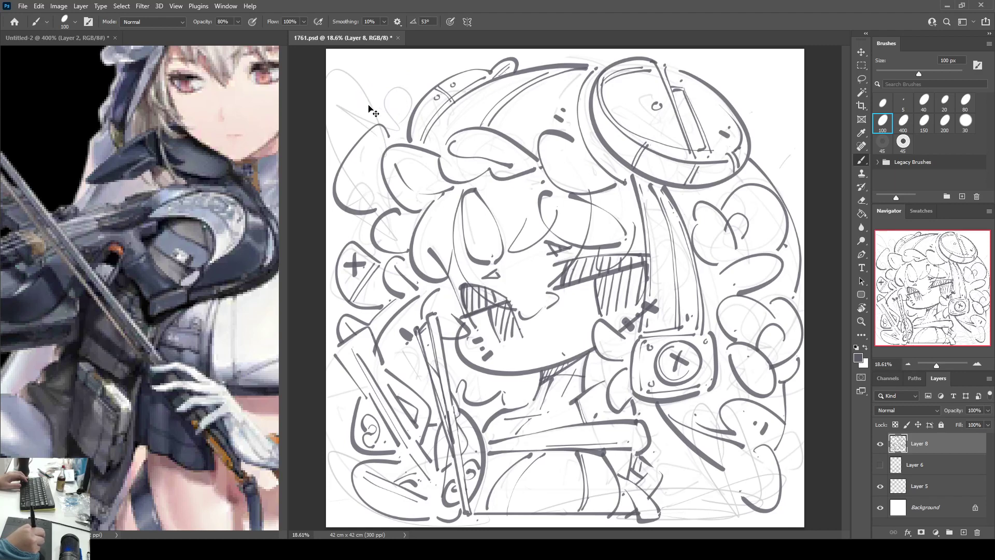
{"action": "key", "text": "ctrl+z"}
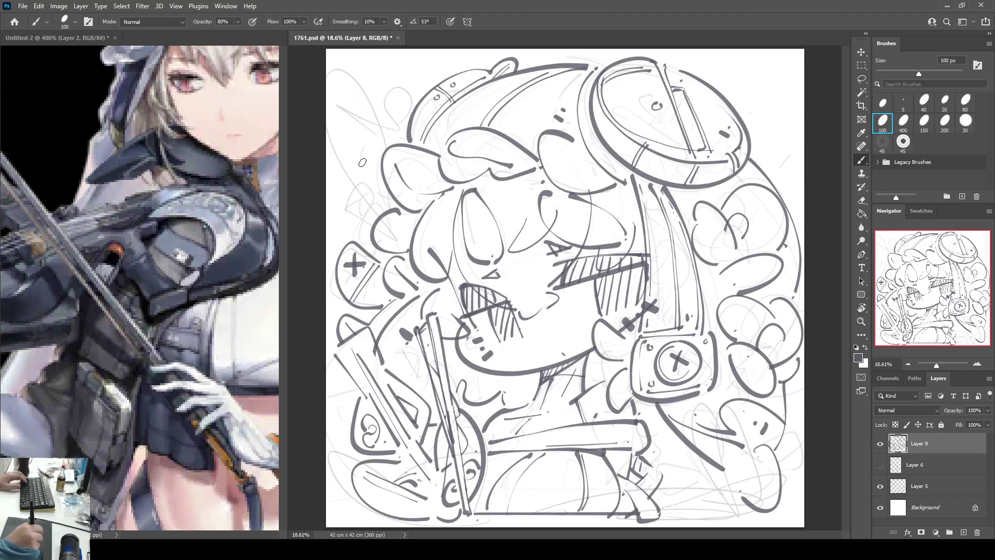
Step: Ink rounded outer curls beside the forehead hair and headgear, and duplicate Layer 8 with the original hidden
{"action": "left_click_drag", "start_coordinate": [348, 179], "coordinate": [380, 133]}
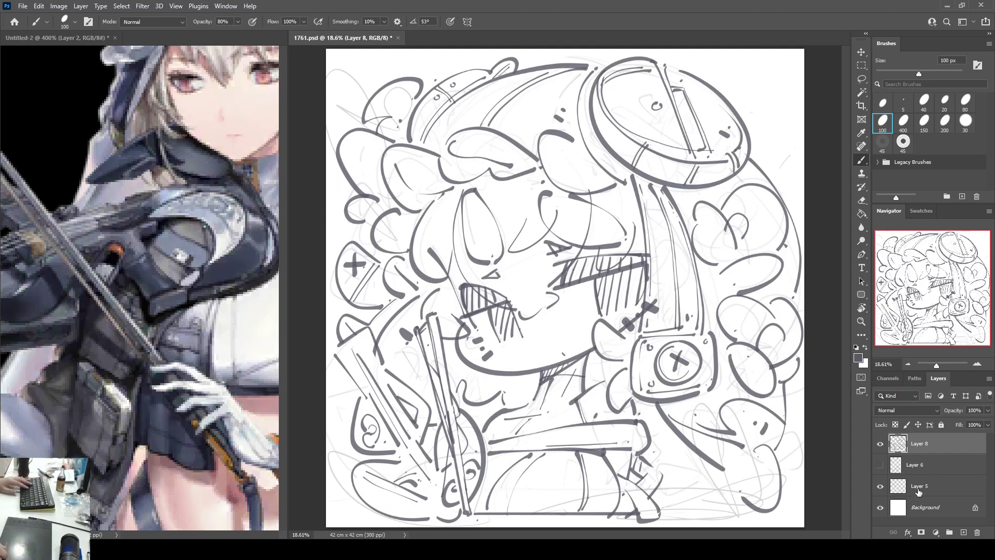
{"action": "key", "text": "ctrl+j"}
{"action": "left_click", "coordinate": [880, 464]}
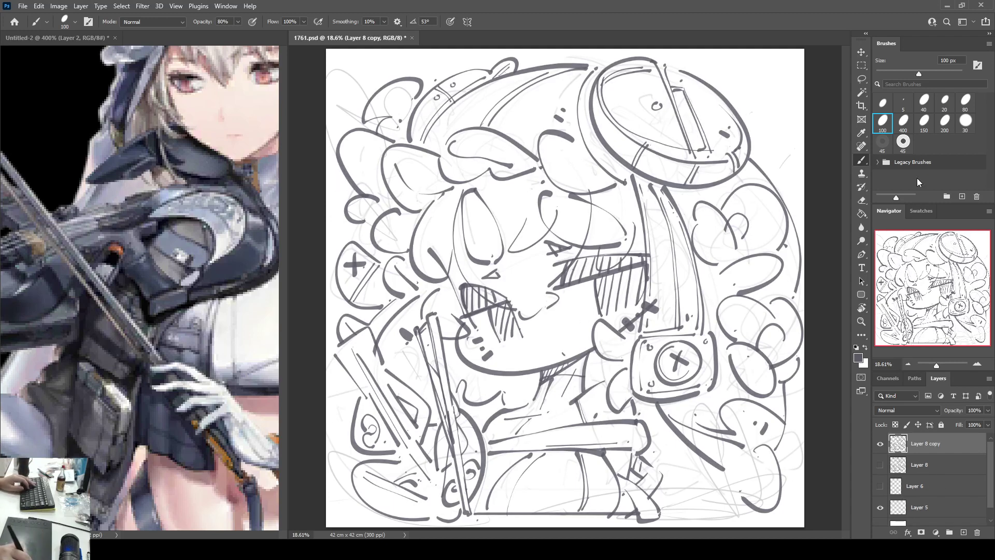
Step: Thicken the headgear's upper edge, the outer curls and the cross-marked piece beneath them with the 400 px brush
{"action": "left_click", "coordinate": [904, 123]}
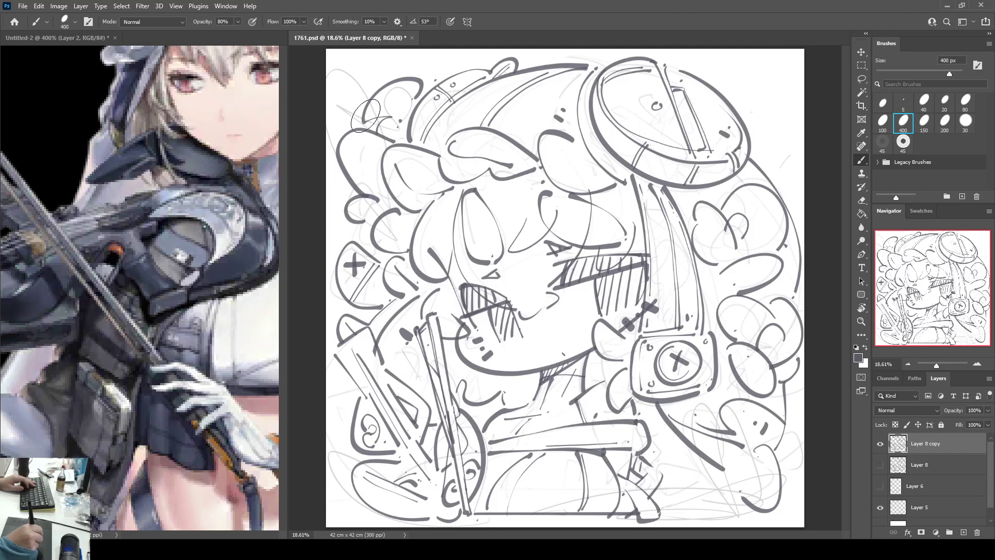
{"action": "mouse_move", "coordinate": [357, 124]}
{"action": "left_mouse_down"}
{"action": "mouse_move", "coordinate": [381, 84]}
{"action": "mouse_move", "coordinate": [429, 87]}
{"action": "mouse_move", "coordinate": [523, 57]}
{"action": "mouse_move", "coordinate": [493, 77]}
{"action": "mouse_move", "coordinate": [543, 63]}
{"action": "mouse_move", "coordinate": [599, 62]}
{"action": "left_mouse_up"}
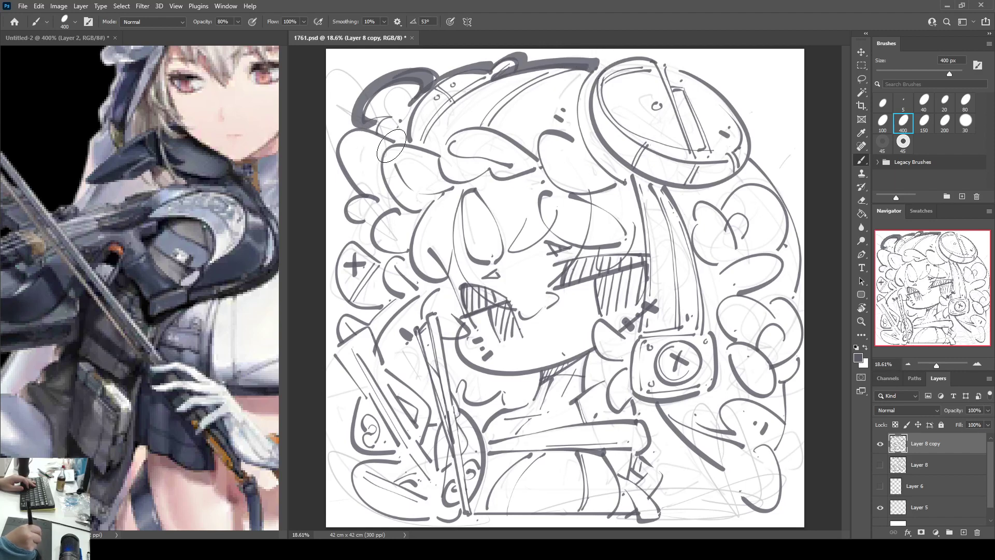
{"action": "mouse_move", "coordinate": [390, 137]}
{"action": "left_mouse_down"}
{"action": "mouse_move", "coordinate": [371, 126]}
{"action": "mouse_move", "coordinate": [350, 129]}
{"action": "mouse_move", "coordinate": [360, 192]}
{"action": "left_mouse_up"}
{"action": "mouse_move", "coordinate": [353, 145]}
{"action": "left_mouse_down"}
{"action": "mouse_move", "coordinate": [358, 181]}
{"action": "mouse_move", "coordinate": [344, 212]}
{"action": "mouse_move", "coordinate": [392, 220]}
{"action": "mouse_move", "coordinate": [383, 242]}
{"action": "mouse_move", "coordinate": [399, 256]}
{"action": "mouse_move", "coordinate": [382, 280]}
{"action": "mouse_move", "coordinate": [399, 299]}
{"action": "mouse_move", "coordinate": [342, 317]}
{"action": "mouse_move", "coordinate": [343, 343]}
{"action": "left_mouse_up"}
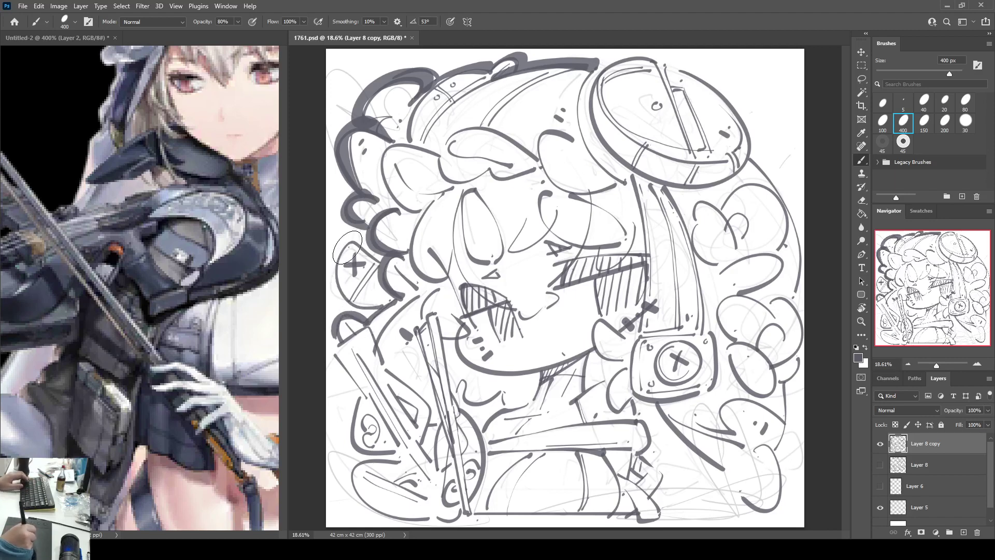
{"action": "mouse_move", "coordinate": [350, 247]}
{"action": "left_mouse_down"}
{"action": "mouse_move", "coordinate": [334, 265]}
{"action": "mouse_move", "coordinate": [338, 288]}
{"action": "left_mouse_up"}
{"action": "left_click_drag", "start_coordinate": [351, 244], "coordinate": [380, 266]}
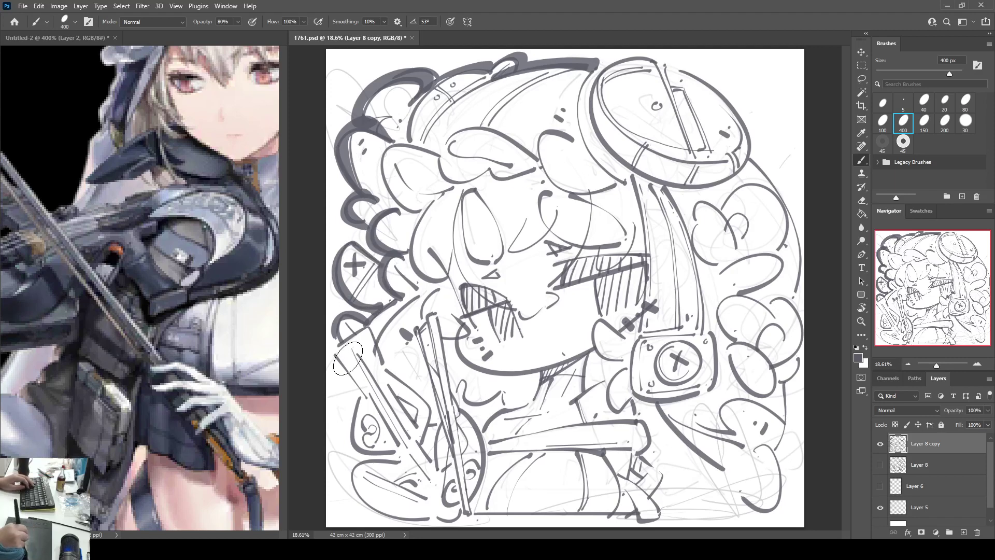
Step: Thicken the violin's outline and the rounded shape below it down to the bow's lower end
{"action": "mouse_move", "coordinate": [345, 341]}
{"action": "left_mouse_down"}
{"action": "mouse_move", "coordinate": [376, 404]}
{"action": "mouse_move", "coordinate": [367, 390]}
{"action": "mouse_move", "coordinate": [351, 393]}
{"action": "mouse_move", "coordinate": [360, 395]}
{"action": "mouse_move", "coordinate": [349, 436]}
{"action": "mouse_move", "coordinate": [360, 453]}
{"action": "mouse_move", "coordinate": [396, 461]}
{"action": "mouse_move", "coordinate": [361, 467]}
{"action": "mouse_move", "coordinate": [356, 483]}
{"action": "mouse_move", "coordinate": [369, 501]}
{"action": "mouse_move", "coordinate": [448, 516]}
{"action": "left_mouse_up"}
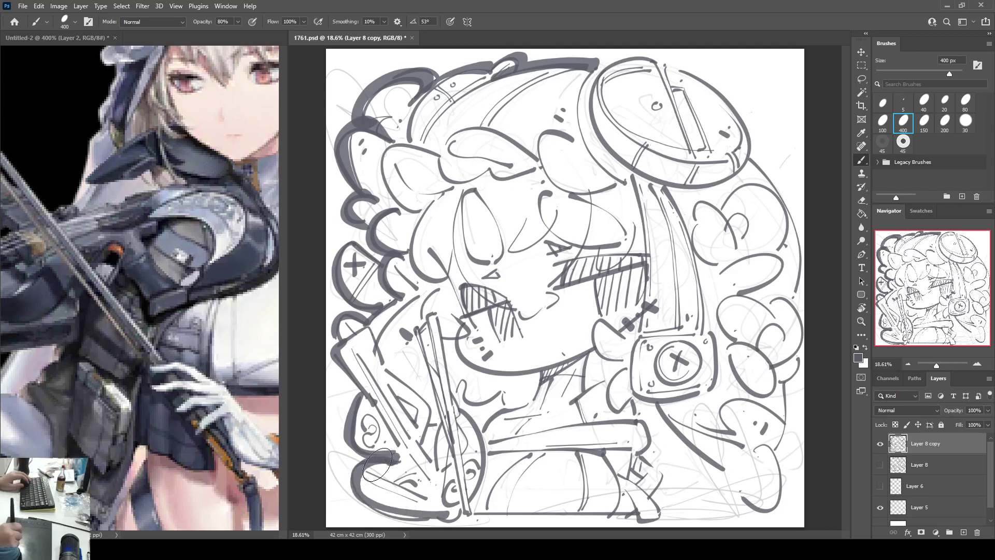
{"action": "key", "text": "ctrl+z"}
{"action": "mouse_move", "coordinate": [379, 463]}
{"action": "left_mouse_down"}
{"action": "mouse_move", "coordinate": [349, 482]}
{"action": "mouse_move", "coordinate": [351, 491]}
{"action": "mouse_move", "coordinate": [407, 518]}
{"action": "mouse_move", "coordinate": [460, 517]}
{"action": "left_mouse_up"}
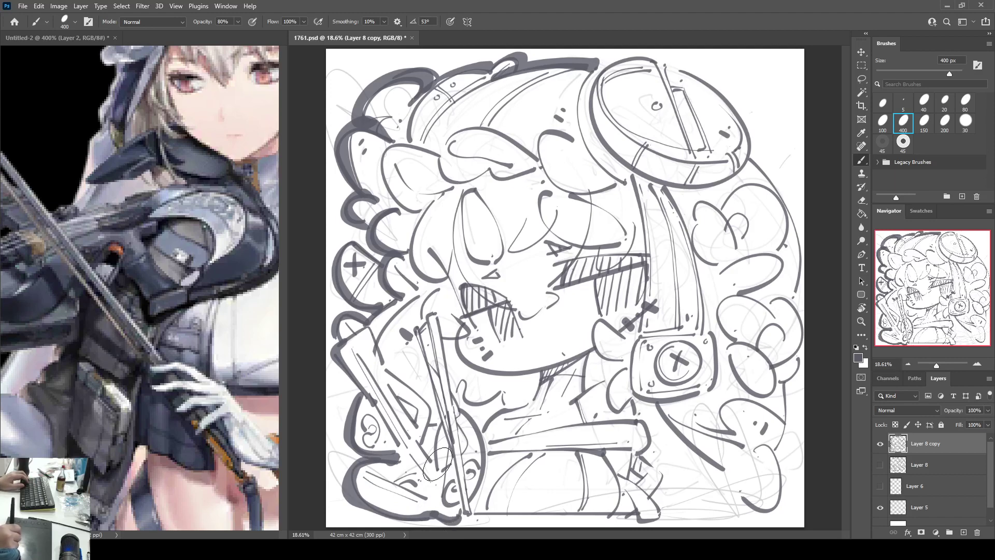
{"action": "mouse_move", "coordinate": [374, 328]}
{"action": "left_mouse_down"}
{"action": "mouse_move", "coordinate": [343, 342]}
{"action": "mouse_move", "coordinate": [369, 327]}
{"action": "mouse_move", "coordinate": [399, 377]}
{"action": "mouse_move", "coordinate": [387, 374]}
{"action": "mouse_move", "coordinate": [430, 404]}
{"action": "mouse_move", "coordinate": [423, 439]}
{"action": "left_mouse_up"}
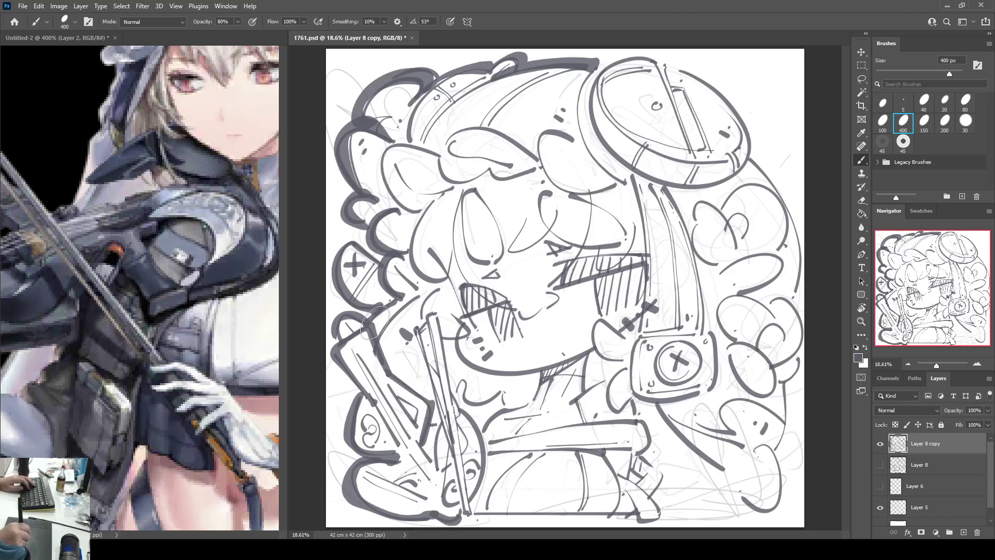
Step: Darken the bow's long edges and the short mark beside its tip with heavy strokes
{"action": "key", "text": "e"}
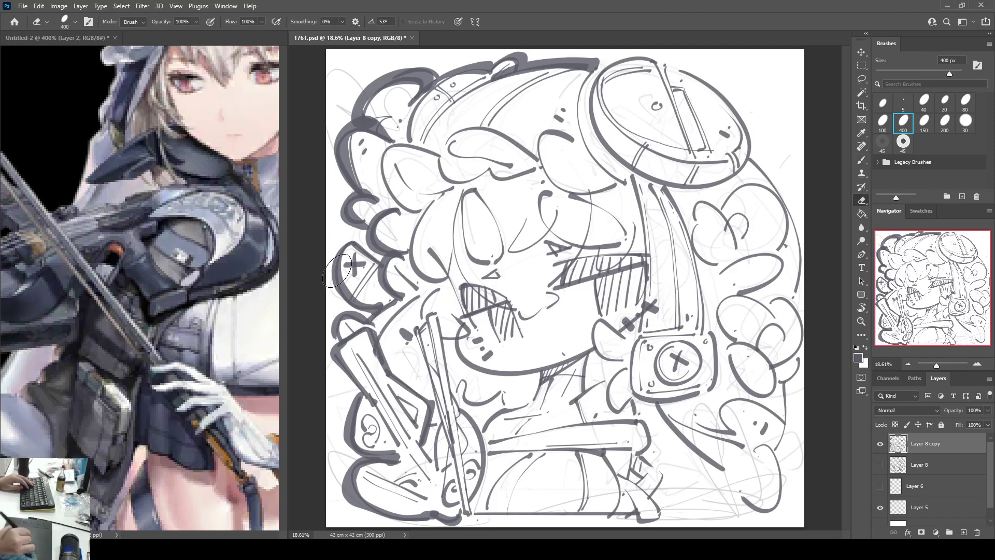
{"action": "key", "text": "b"}
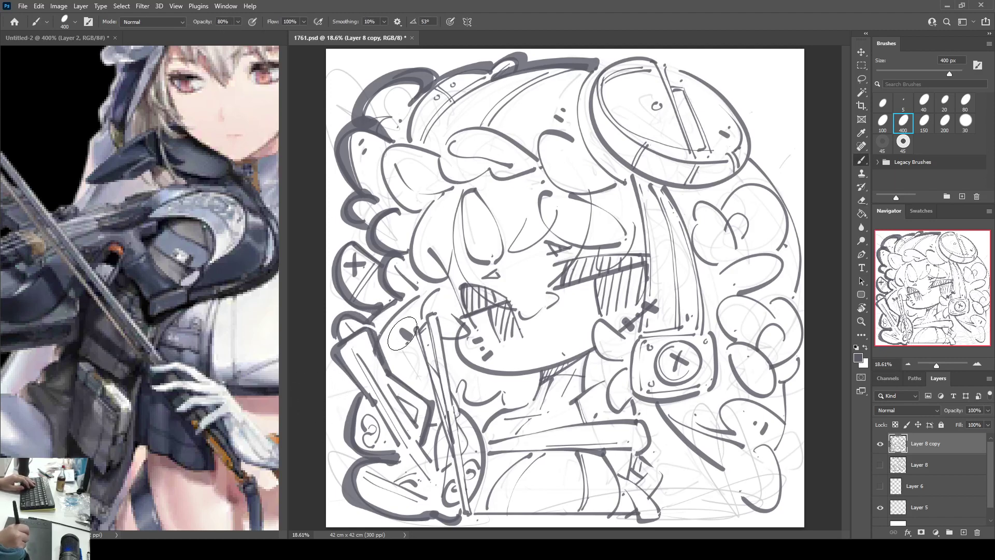
{"action": "mouse_move", "coordinate": [407, 337]}
{"action": "left_mouse_down"}
{"action": "mouse_move", "coordinate": [432, 315]}
{"action": "mouse_move", "coordinate": [449, 323]}
{"action": "mouse_move", "coordinate": [443, 313]}
{"action": "mouse_move", "coordinate": [466, 485]}
{"action": "mouse_move", "coordinate": [420, 325]}
{"action": "mouse_move", "coordinate": [416, 340]}
{"action": "mouse_move", "coordinate": [459, 481]}
{"action": "left_mouse_up"}
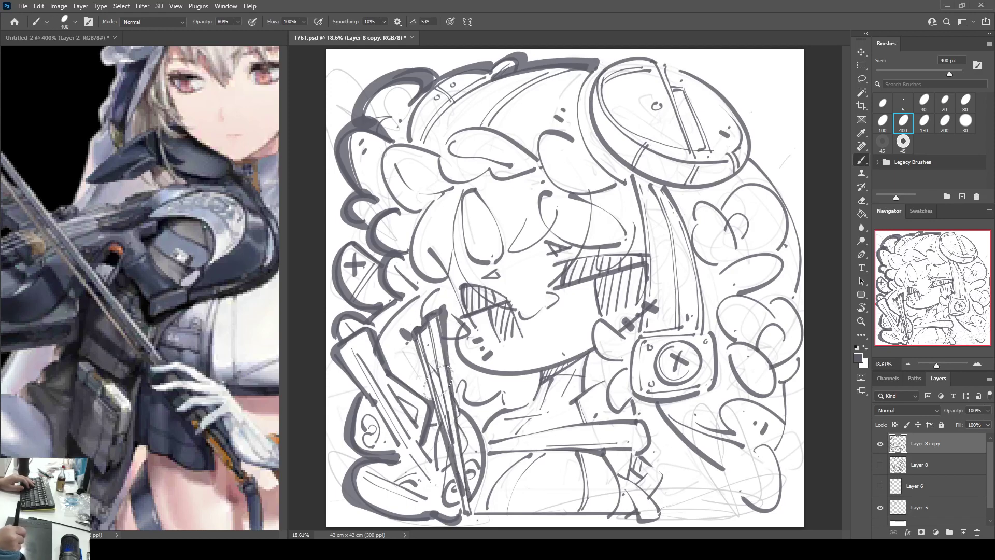
{"action": "left_click_drag", "start_coordinate": [425, 336], "coordinate": [442, 400]}
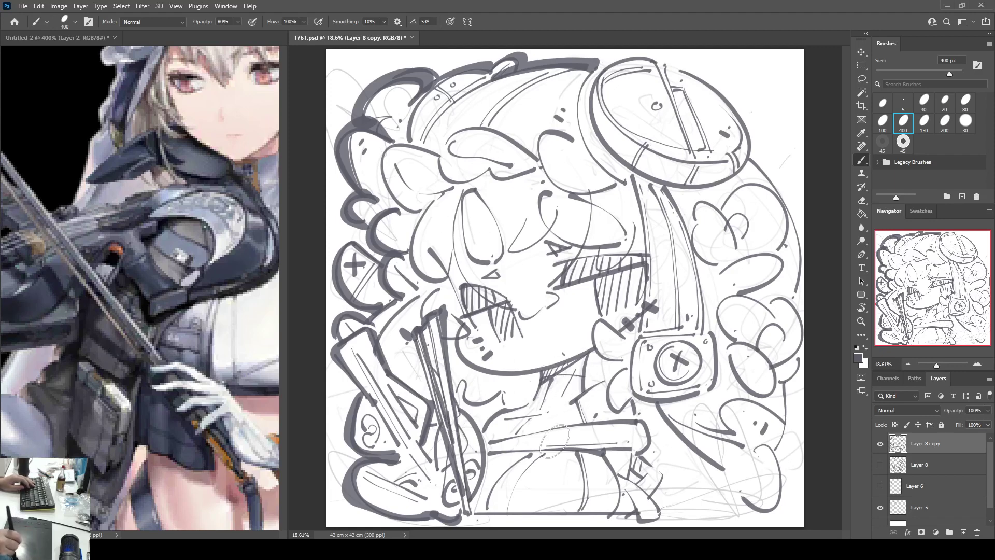
Step: Thicken the base line under the torso, running from the bow's lower end to the loose strap
{"action": "left_click_drag", "start_coordinate": [483, 511], "coordinate": [631, 507]}
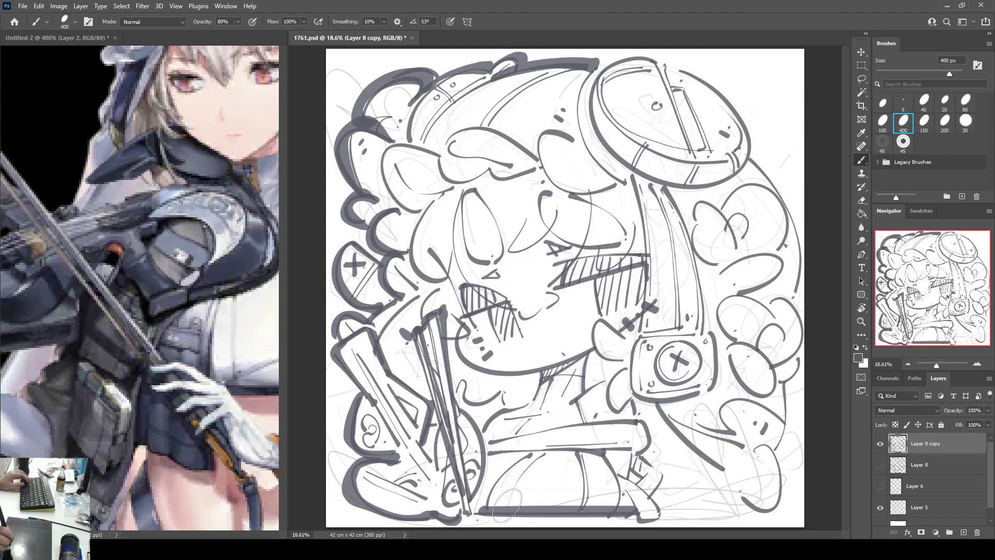
{"action": "key", "text": "ctrl+z"}
{"action": "left_click_drag", "start_coordinate": [469, 514], "coordinate": [628, 509]}
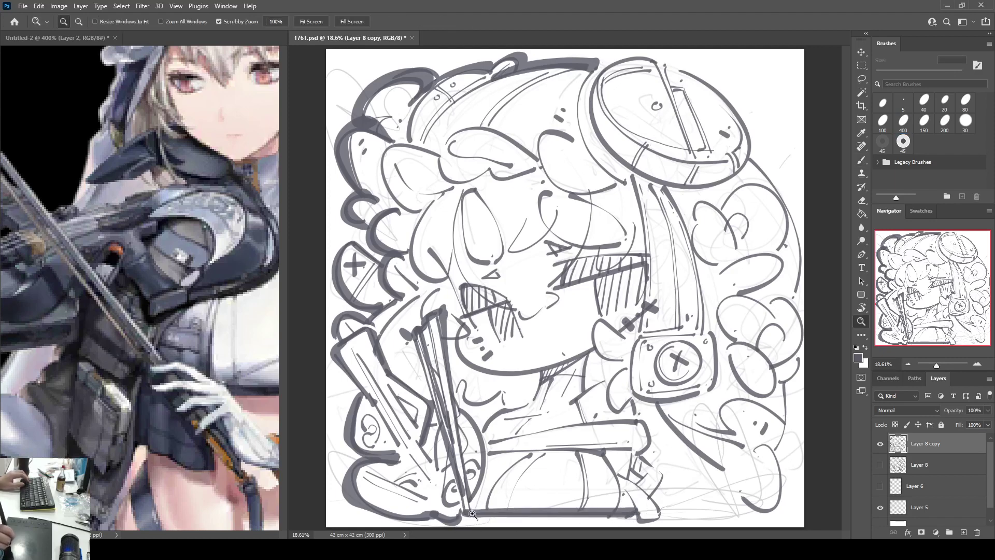
{"action": "key", "text": "ctrl+z"}
{"action": "mouse_move", "coordinate": [465, 515]}
{"action": "left_mouse_down"}
{"action": "mouse_move", "coordinate": [627, 517]}
{"action": "mouse_move", "coordinate": [640, 490]}
{"action": "left_mouse_up"}
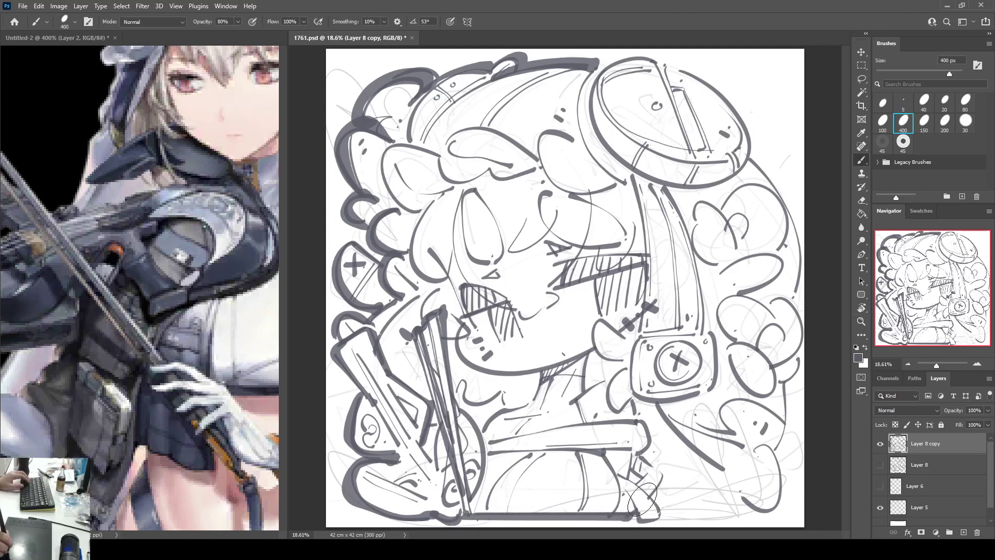
Step: Outline the loose strap thickly and brush heavy leaf-like shapes beside it in the canvas's lower-right corner
{"action": "mouse_move", "coordinate": [642, 456]}
{"action": "left_mouse_down"}
{"action": "mouse_move", "coordinate": [653, 488]}
{"action": "mouse_move", "coordinate": [628, 492]}
{"action": "mouse_move", "coordinate": [639, 515]}
{"action": "mouse_move", "coordinate": [657, 496]}
{"action": "mouse_move", "coordinate": [637, 488]}
{"action": "mouse_move", "coordinate": [675, 507]}
{"action": "mouse_move", "coordinate": [704, 495]}
{"action": "mouse_move", "coordinate": [744, 510]}
{"action": "mouse_move", "coordinate": [728, 515]}
{"action": "mouse_move", "coordinate": [765, 486]}
{"action": "mouse_move", "coordinate": [767, 509]}
{"action": "left_mouse_up"}
{"action": "key", "text": "ctrl+z"}
{"action": "mouse_move", "coordinate": [695, 500]}
{"action": "left_mouse_down"}
{"action": "mouse_move", "coordinate": [752, 469]}
{"action": "mouse_move", "coordinate": [709, 511]}
{"action": "mouse_move", "coordinate": [775, 506]}
{"action": "left_mouse_up"}
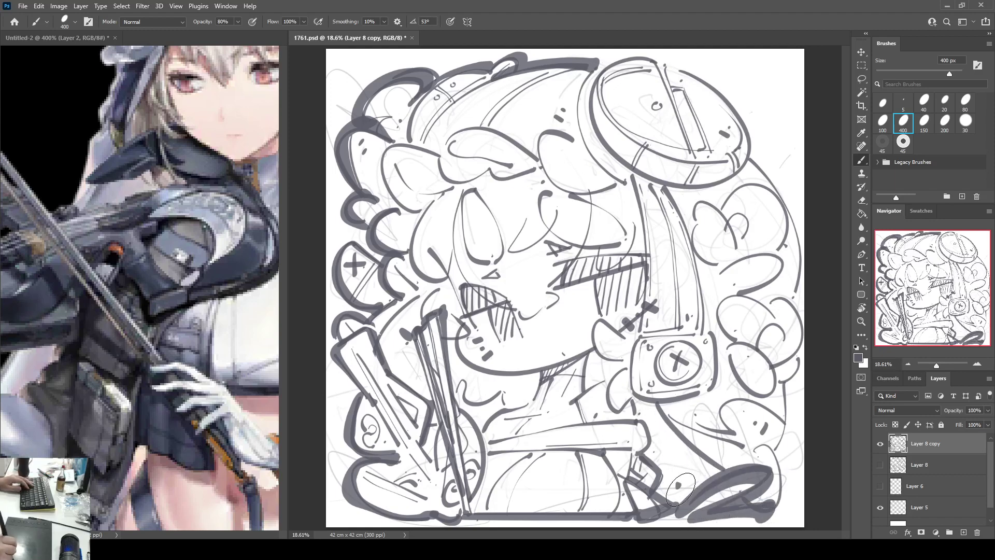
{"action": "mouse_move", "coordinate": [681, 489]}
{"action": "left_mouse_down"}
{"action": "mouse_move", "coordinate": [710, 393]}
{"action": "mouse_move", "coordinate": [686, 483]}
{"action": "mouse_move", "coordinate": [725, 456]}
{"action": "mouse_move", "coordinate": [732, 423]}
{"action": "mouse_move", "coordinate": [751, 441]}
{"action": "mouse_move", "coordinate": [707, 442]}
{"action": "mouse_move", "coordinate": [700, 418]}
{"action": "mouse_move", "coordinate": [677, 434]}
{"action": "mouse_move", "coordinate": [732, 396]}
{"action": "mouse_move", "coordinate": [722, 453]}
{"action": "mouse_move", "coordinate": [757, 447]}
{"action": "mouse_move", "coordinate": [756, 416]}
{"action": "mouse_move", "coordinate": [740, 440]}
{"action": "mouse_move", "coordinate": [776, 436]}
{"action": "mouse_move", "coordinate": [770, 423]}
{"action": "mouse_move", "coordinate": [792, 393]}
{"action": "mouse_move", "coordinate": [779, 436]}
{"action": "mouse_move", "coordinate": [769, 422]}
{"action": "mouse_move", "coordinate": [778, 439]}
{"action": "mouse_move", "coordinate": [748, 435]}
{"action": "mouse_move", "coordinate": [775, 420]}
{"action": "left_mouse_up"}
{"action": "key", "text": "e"}
{"action": "key", "text": "b"}
{"action": "key", "text": "e"}
{"action": "key", "text": "b"}
Step: Add dark blots along the canvas edge beside the violin and a heavy curved stroke outside the leaf-like shapes
{"action": "mouse_move", "coordinate": [341, 465]}
{"action": "left_mouse_down"}
{"action": "mouse_move", "coordinate": [340, 474]}
{"action": "mouse_move", "coordinate": [342, 457]}
{"action": "left_mouse_up"}
{"action": "left_click_drag", "start_coordinate": [337, 421], "coordinate": [342, 396]}
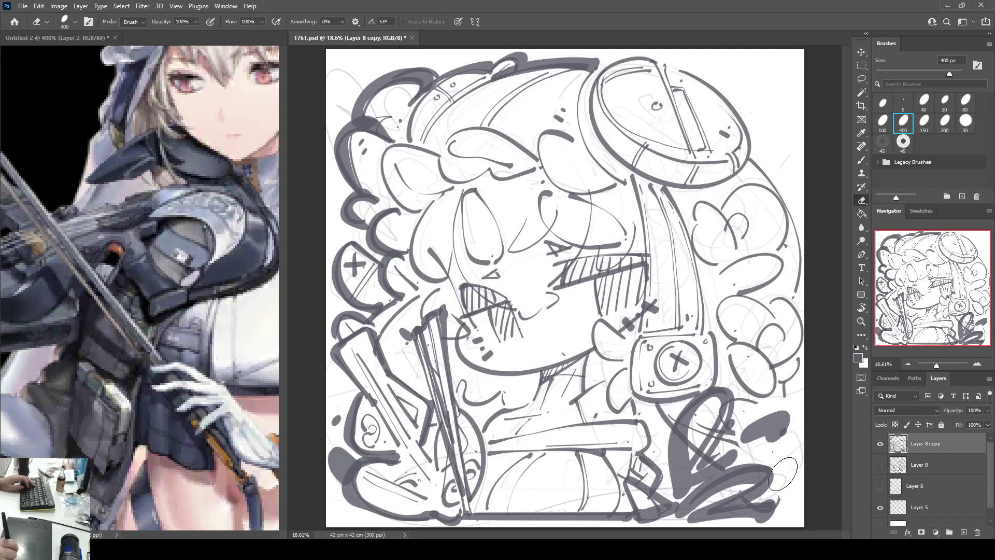
{"action": "mouse_move", "coordinate": [784, 441]}
{"action": "left_mouse_down"}
{"action": "mouse_move", "coordinate": [793, 477]}
{"action": "mouse_move", "coordinate": [772, 506]}
{"action": "left_mouse_up"}
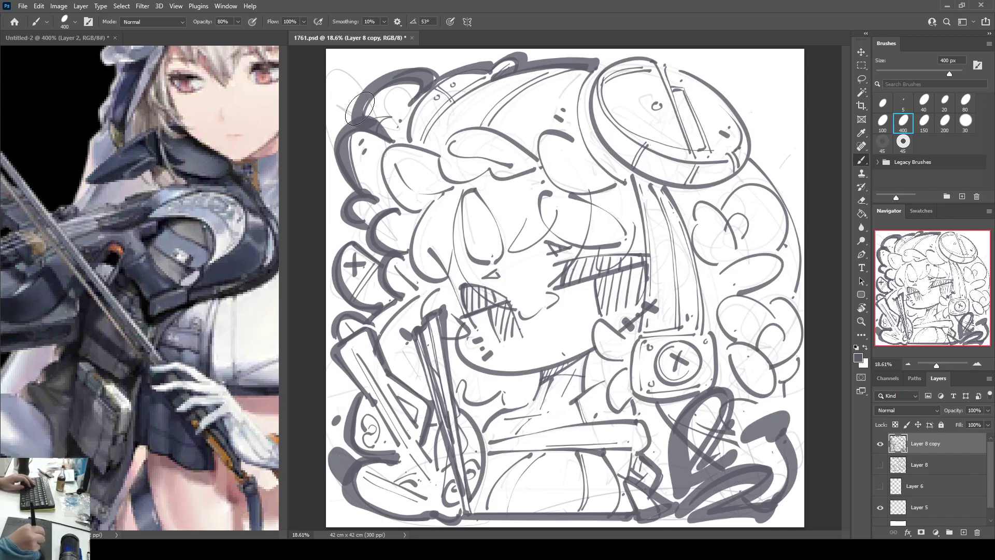
Step: Flip the canvas horizontally and paint two dark blots in the empty corner beside the headgear disc
{"action": "key", "text": "e"}
{"action": "key", "text": "ctrl+shift+h"}
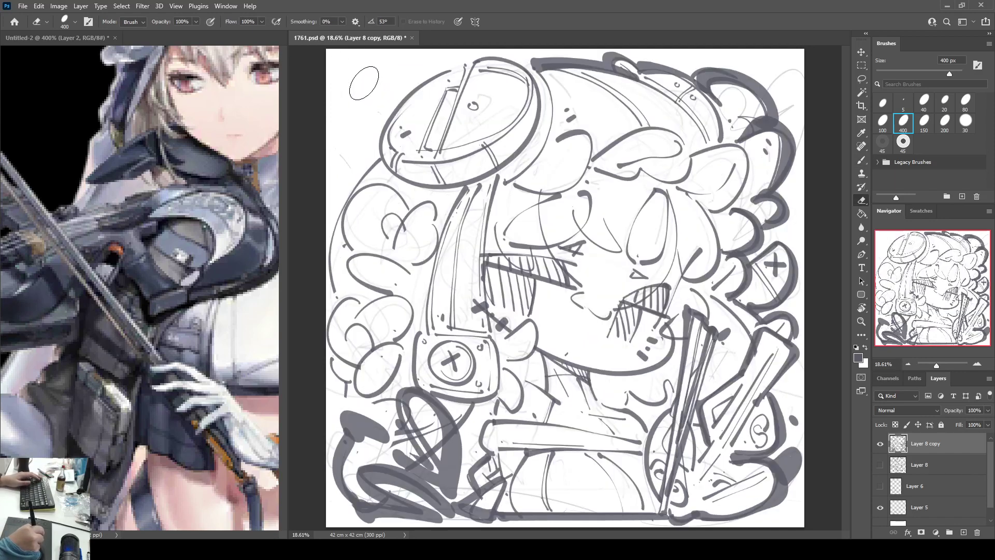
{"action": "key", "text": "b"}
{"action": "mouse_move", "coordinate": [363, 152]}
{"action": "left_mouse_down"}
{"action": "mouse_move", "coordinate": [355, 157]}
{"action": "mouse_move", "coordinate": [362, 149]}
{"action": "left_mouse_up"}
{"action": "left_click", "coordinate": [360, 127]}
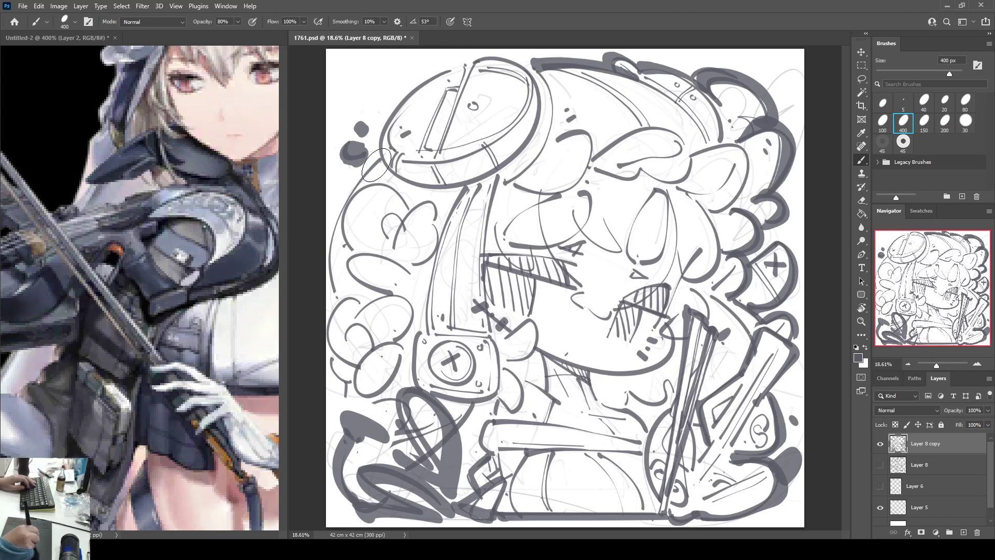
Step: Thicken the outer hair contour below the headgear disc and outline the lower curls beside the earpiece with heavy strokes
{"action": "mouse_move", "coordinate": [376, 165]}
{"action": "left_mouse_down"}
{"action": "mouse_move", "coordinate": [345, 203]}
{"action": "mouse_move", "coordinate": [348, 286]}
{"action": "mouse_move", "coordinate": [335, 272]}
{"action": "mouse_move", "coordinate": [339, 294]}
{"action": "mouse_move", "coordinate": [356, 307]}
{"action": "mouse_move", "coordinate": [339, 311]}
{"action": "mouse_move", "coordinate": [362, 364]}
{"action": "left_mouse_up"}
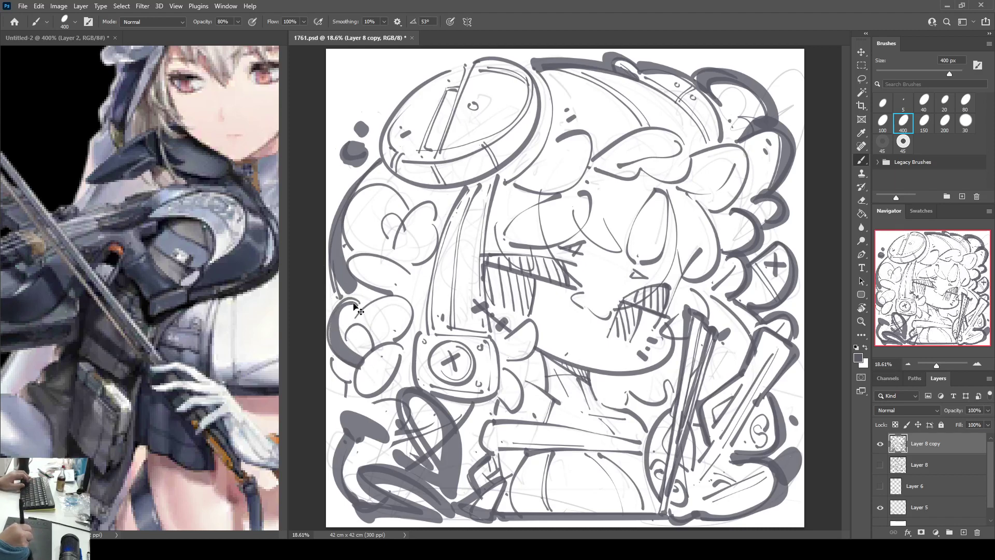
{"action": "key", "text": "ctrl+z"}
{"action": "mouse_move", "coordinate": [357, 300]}
{"action": "left_mouse_down"}
{"action": "mouse_move", "coordinate": [340, 350]}
{"action": "mouse_move", "coordinate": [359, 361]}
{"action": "left_mouse_up"}
{"action": "key", "text": "e"}
{"action": "key", "text": "e"}
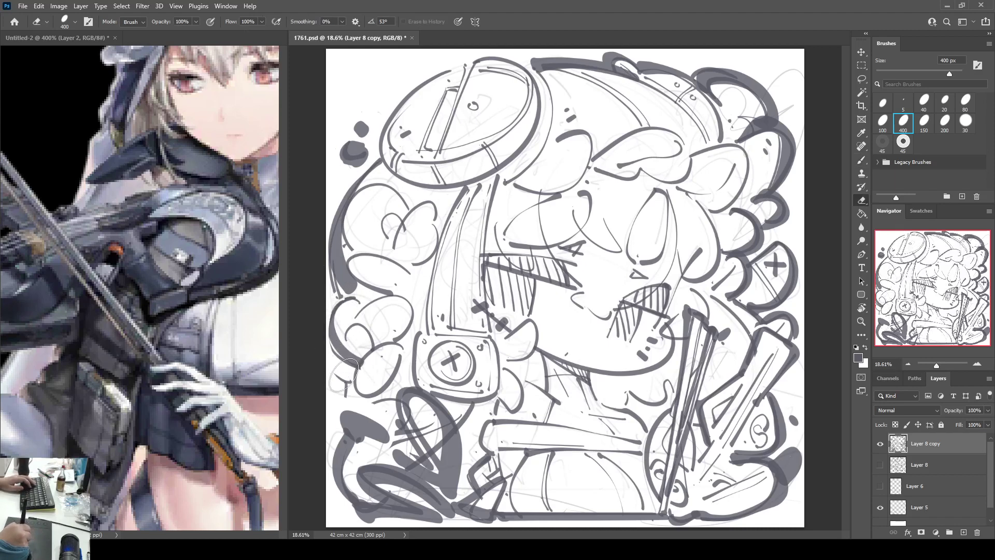
{"action": "key", "text": "b"}
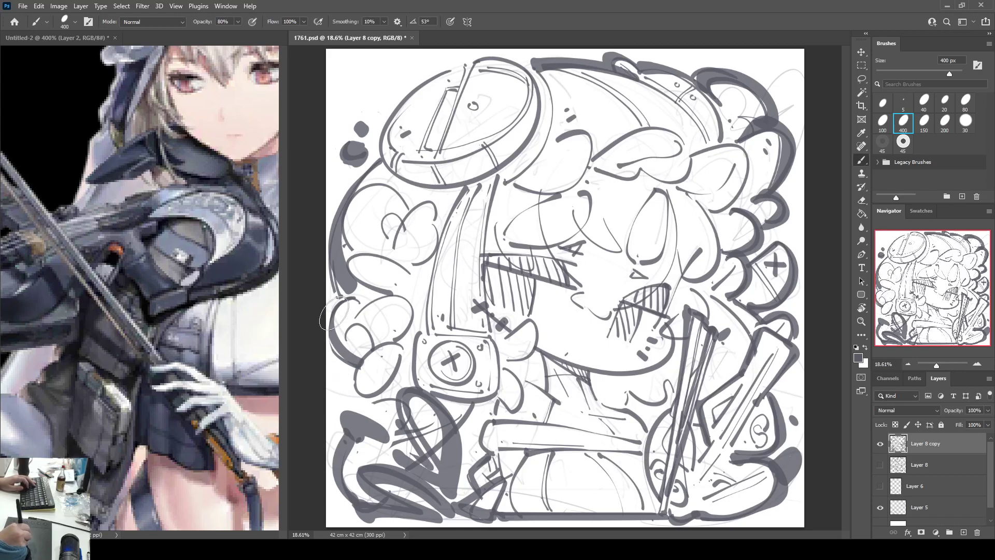
{"action": "mouse_move", "coordinate": [330, 318]}
{"action": "left_mouse_down"}
{"action": "mouse_move", "coordinate": [376, 283]}
{"action": "mouse_move", "coordinate": [372, 303]}
{"action": "mouse_move", "coordinate": [352, 312]}
{"action": "mouse_move", "coordinate": [410, 320]}
{"action": "mouse_move", "coordinate": [357, 369]}
{"action": "mouse_move", "coordinate": [365, 363]}
{"action": "mouse_move", "coordinate": [360, 400]}
{"action": "mouse_move", "coordinate": [407, 361]}
{"action": "left_mouse_up"}
{"action": "key", "text": "e"}
{"action": "key", "text": "b"}
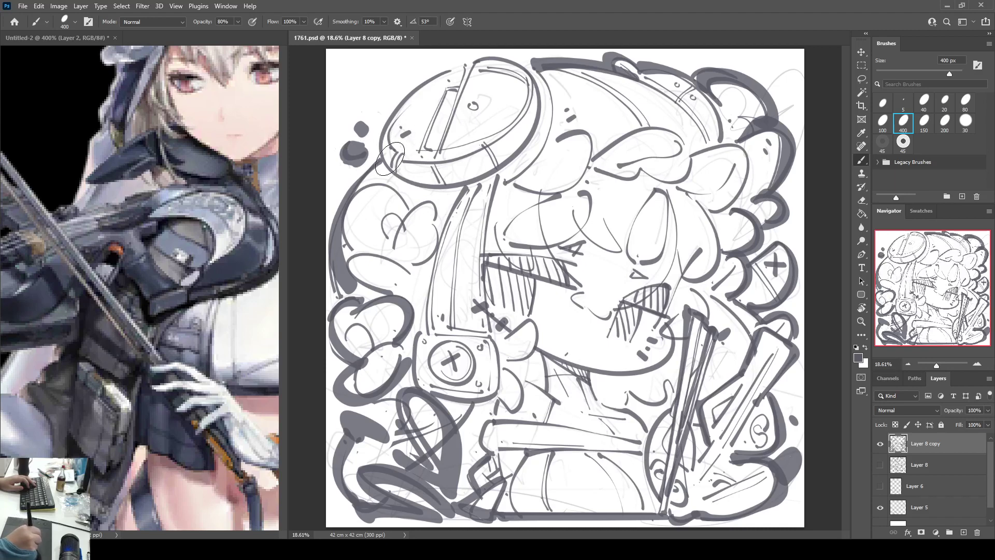
Step: Thicken the outlines of the headgear's disc, strap and earpiece, and the hair curl next to the disc
{"action": "mouse_move", "coordinate": [390, 159]}
{"action": "left_mouse_down"}
{"action": "mouse_move", "coordinate": [395, 106]}
{"action": "mouse_move", "coordinate": [446, 70]}
{"action": "mouse_move", "coordinate": [544, 65]}
{"action": "left_mouse_up"}
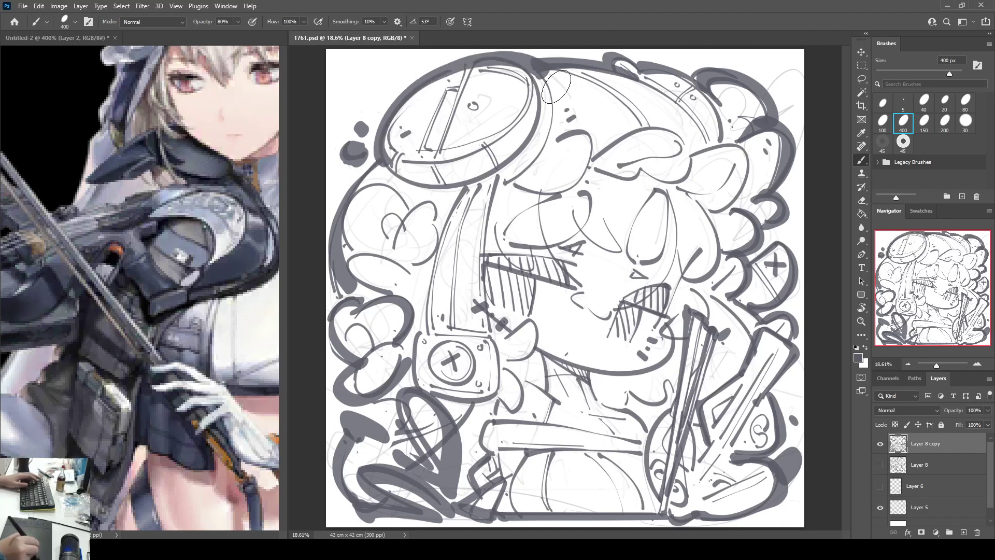
{"action": "mouse_move", "coordinate": [558, 139]}
{"action": "left_mouse_down"}
{"action": "mouse_move", "coordinate": [596, 155]}
{"action": "mouse_move", "coordinate": [525, 188]}
{"action": "mouse_move", "coordinate": [485, 322]}
{"action": "left_mouse_up"}
{"action": "key", "text": "ctrl+z"}
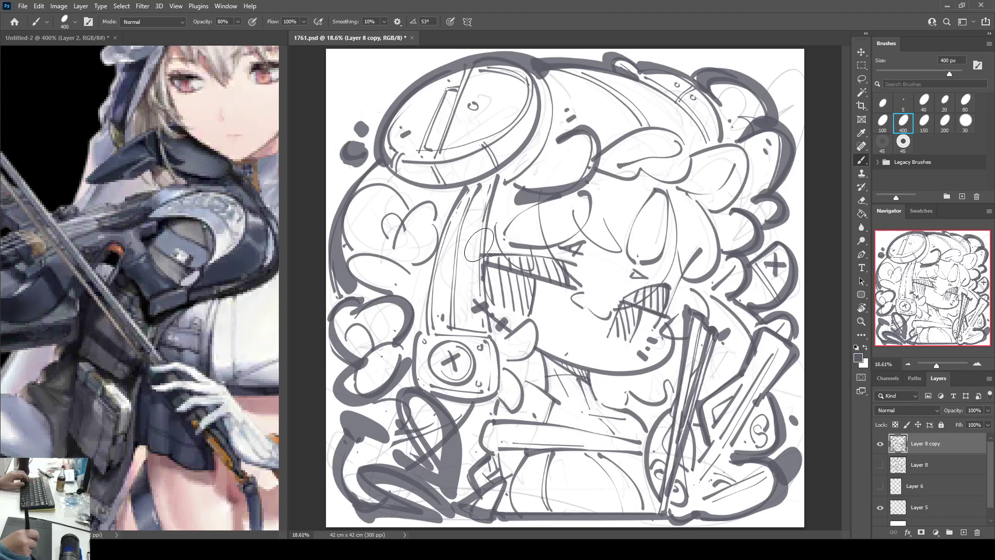
{"action": "key", "text": "e"}
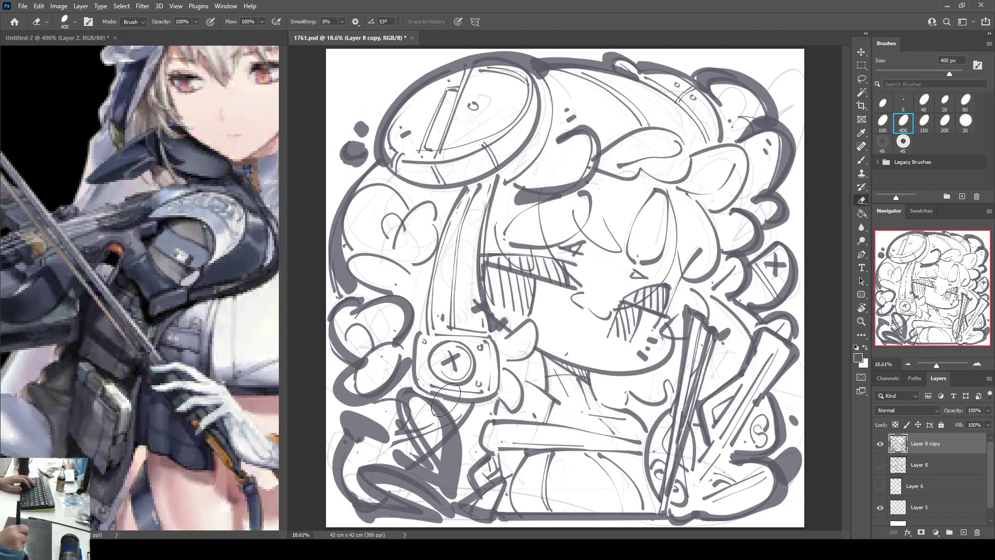
{"action": "key", "text": "b"}
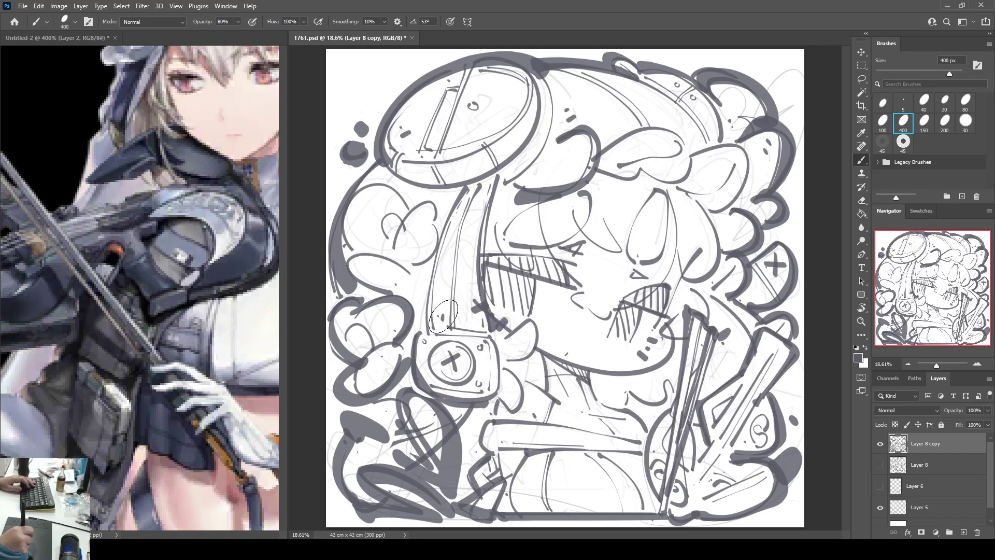
{"action": "left_click_drag", "start_coordinate": [456, 187], "coordinate": [420, 323]}
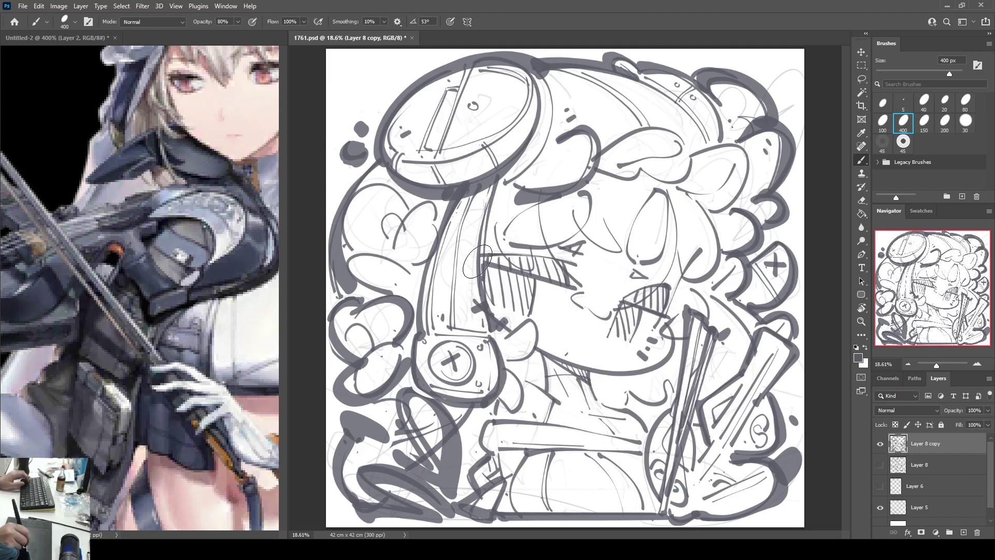
Step: Darken the upper lid lines of both eyes with heavy strokes, extending the larger eye's line past its outer corner
{"action": "left_click_drag", "start_coordinate": [477, 262], "coordinate": [588, 262]}
{"action": "key", "text": "ctrl+z"}
{"action": "left_click_drag", "start_coordinate": [465, 258], "coordinate": [575, 264]}
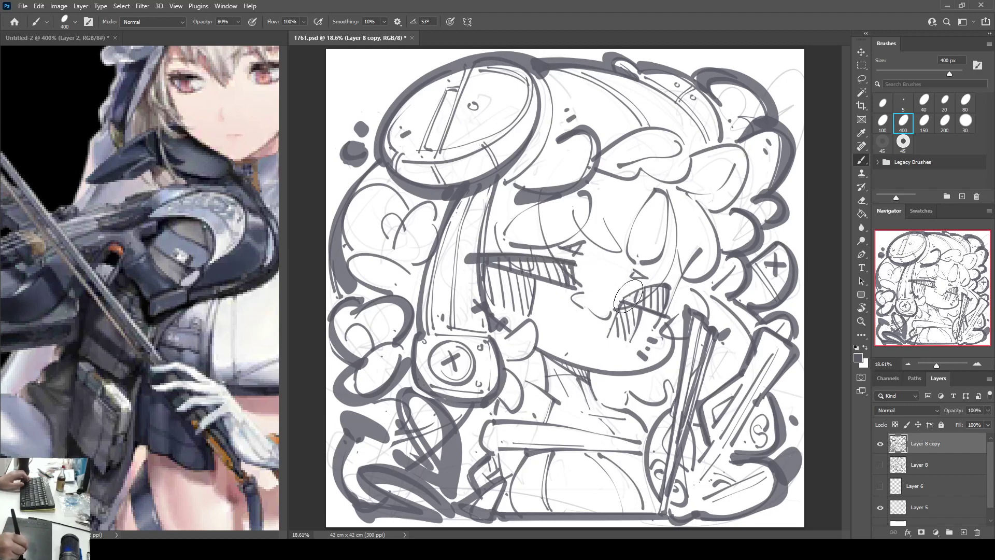
{"action": "left_click_drag", "start_coordinate": [628, 296], "coordinate": [669, 285]}
{"action": "key", "text": "ctrl+z"}
{"action": "left_click_drag", "start_coordinate": [644, 288], "coordinate": [679, 282]}
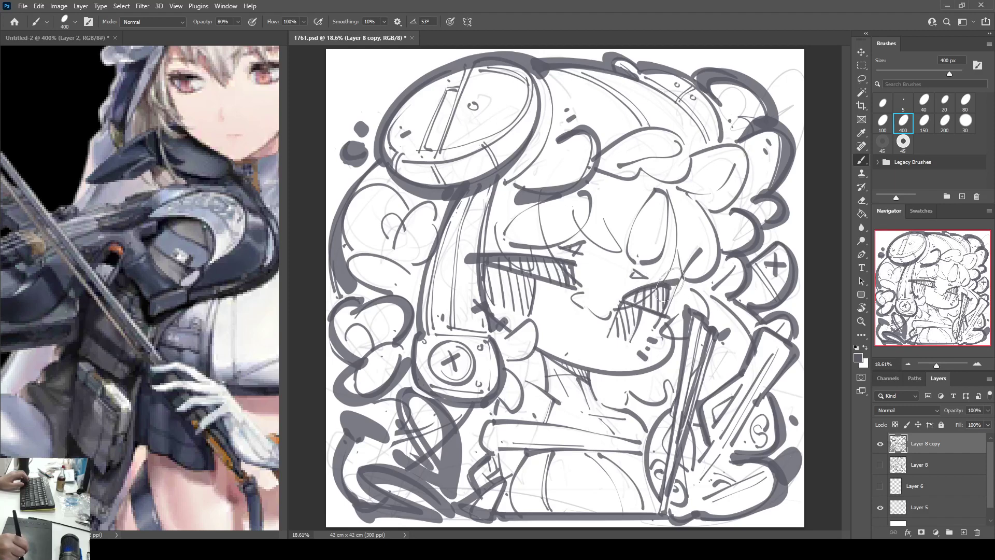
Step: Flip the canvas back and thicken the neck line, the chest band's edges and the torso's edge beside the loose strap
{"action": "key", "text": "ctrl+shift+h"}
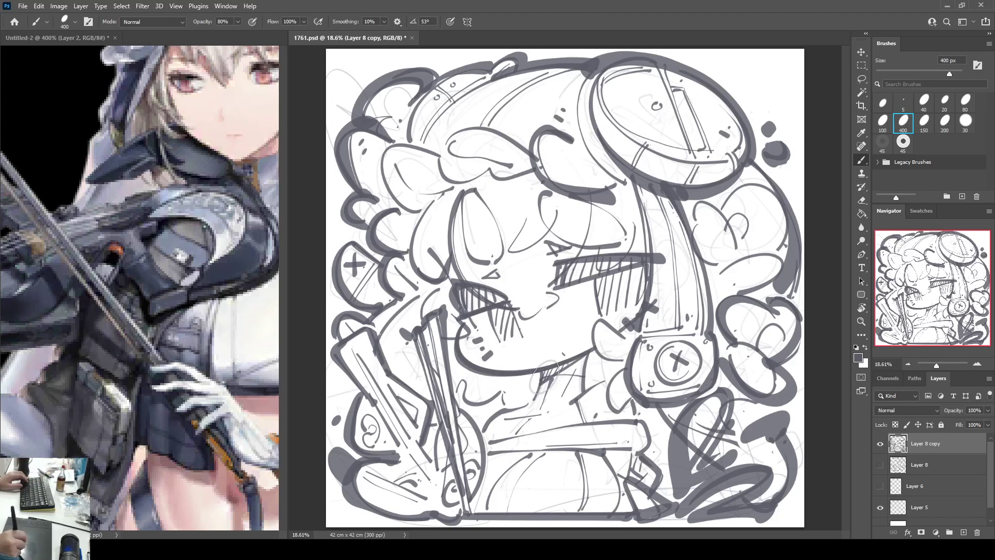
{"action": "left_click_drag", "start_coordinate": [591, 351], "coordinate": [586, 385]}
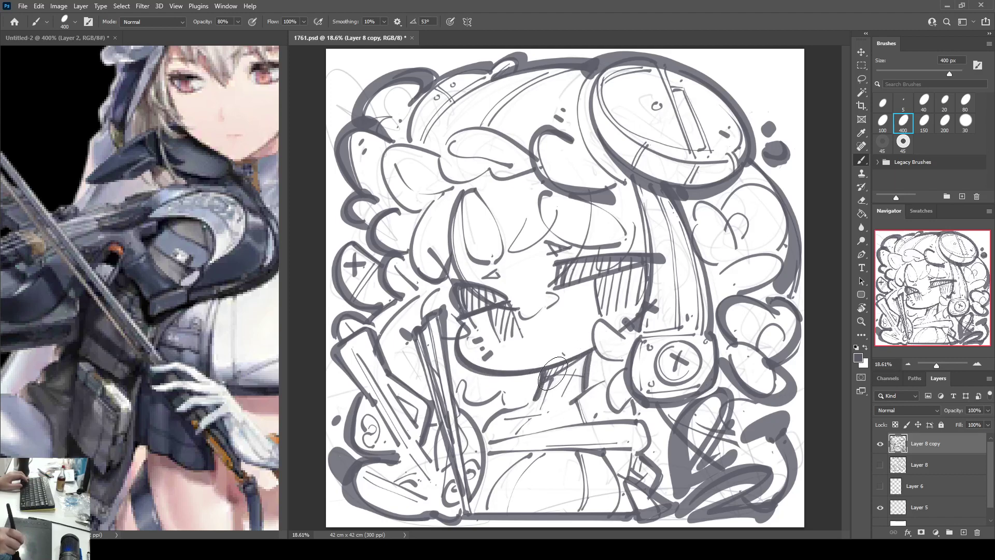
{"action": "mouse_move", "coordinate": [501, 442]}
{"action": "left_mouse_down"}
{"action": "mouse_move", "coordinate": [658, 421]}
{"action": "mouse_move", "coordinate": [656, 440]}
{"action": "mouse_move", "coordinate": [635, 464]}
{"action": "left_mouse_up"}
{"action": "mouse_move", "coordinate": [479, 466]}
{"action": "left_mouse_down"}
{"action": "mouse_move", "coordinate": [523, 454]}
{"action": "mouse_move", "coordinate": [512, 454]}
{"action": "mouse_move", "coordinate": [648, 449]}
{"action": "mouse_move", "coordinate": [621, 467]}
{"action": "mouse_move", "coordinate": [603, 454]}
{"action": "mouse_move", "coordinate": [622, 495]}
{"action": "mouse_move", "coordinate": [618, 511]}
{"action": "mouse_move", "coordinate": [656, 481]}
{"action": "mouse_move", "coordinate": [634, 470]}
{"action": "mouse_move", "coordinate": [641, 456]}
{"action": "mouse_move", "coordinate": [636, 478]}
{"action": "mouse_move", "coordinate": [655, 473]}
{"action": "mouse_move", "coordinate": [662, 489]}
{"action": "mouse_move", "coordinate": [654, 471]}
{"action": "mouse_move", "coordinate": [634, 486]}
{"action": "mouse_move", "coordinate": [665, 507]}
{"action": "mouse_move", "coordinate": [644, 499]}
{"action": "mouse_move", "coordinate": [652, 510]}
{"action": "mouse_move", "coordinate": [633, 492]}
{"action": "mouse_move", "coordinate": [656, 524]}
{"action": "mouse_move", "coordinate": [667, 522]}
{"action": "mouse_move", "coordinate": [636, 494]}
{"action": "mouse_move", "coordinate": [638, 516]}
{"action": "mouse_move", "coordinate": [676, 506]}
{"action": "mouse_move", "coordinate": [642, 481]}
{"action": "mouse_move", "coordinate": [679, 510]}
{"action": "left_mouse_up"}
{"action": "key", "text": "e"}
{"action": "key", "text": "b"}
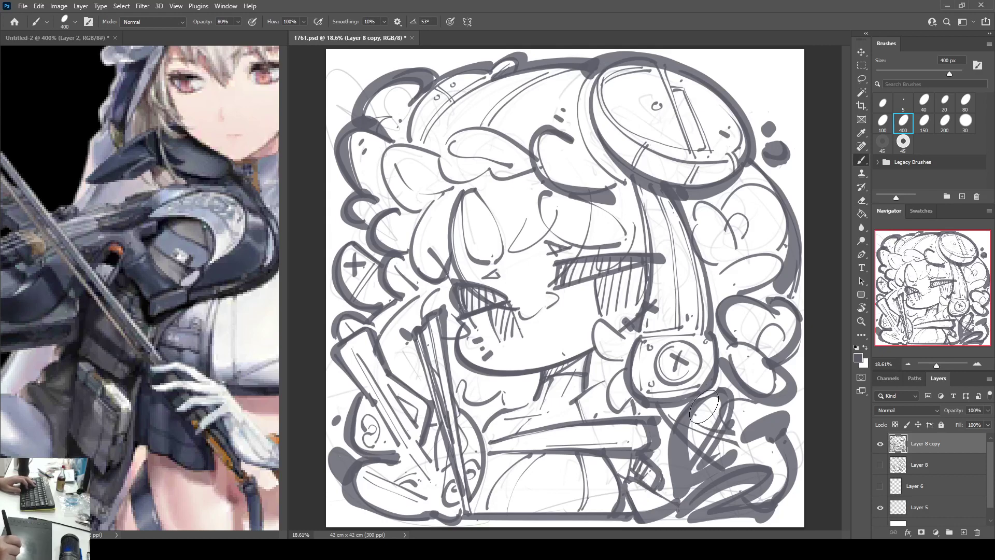
Step: Separate the upper leaf-like blot from the curved stroke below it and paint further dark blots beneath it
{"action": "mouse_move", "coordinate": [702, 409]}
{"action": "left_mouse_down"}
{"action": "mouse_move", "coordinate": [698, 467]}
{"action": "mouse_move", "coordinate": [723, 447]}
{"action": "left_mouse_up"}
{"action": "key", "text": "e"}
{"action": "mouse_move", "coordinate": [786, 445]}
{"action": "left_mouse_down"}
{"action": "mouse_move", "coordinate": [758, 455]}
{"action": "mouse_move", "coordinate": [777, 448]}
{"action": "mouse_move", "coordinate": [764, 419]}
{"action": "mouse_move", "coordinate": [750, 442]}
{"action": "left_mouse_up"}
{"action": "key", "text": "b"}
{"action": "left_click", "coordinate": [790, 440]}
{"action": "left_click", "coordinate": [769, 449]}
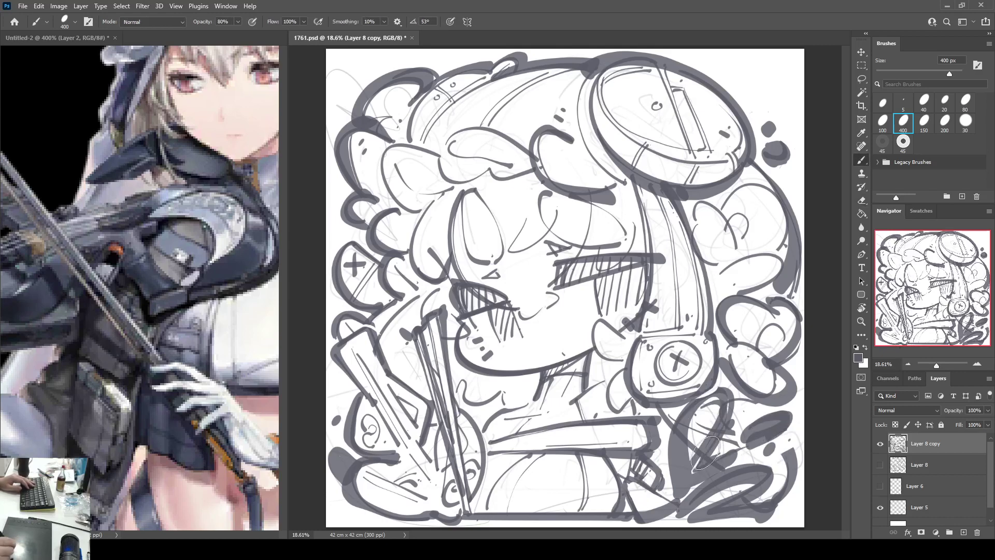
Step: Erase parts of the heavy leaf-like strokes in the canvas's lower-right corner to thin and separate them
{"action": "key", "text": "e"}
{"action": "left_click_drag", "start_coordinate": [694, 416], "coordinate": [694, 512]}
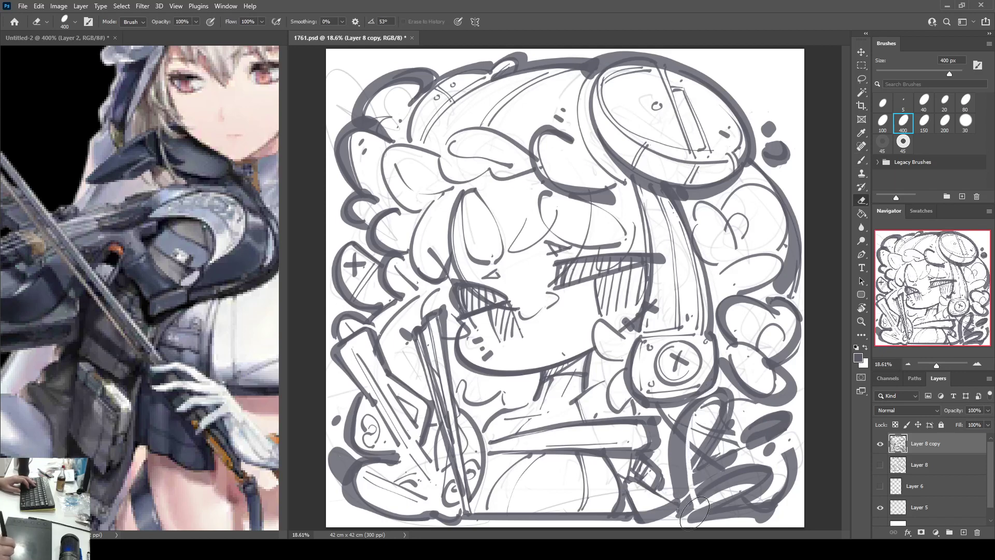
{"action": "mouse_move", "coordinate": [720, 477]}
{"action": "left_mouse_down"}
{"action": "mouse_move", "coordinate": [771, 463]}
{"action": "mouse_move", "coordinate": [681, 515]}
{"action": "left_mouse_up"}
{"action": "key", "text": "ctrl+z"}
{"action": "mouse_move", "coordinate": [755, 487]}
{"action": "left_mouse_down"}
{"action": "mouse_move", "coordinate": [681, 517]}
{"action": "mouse_move", "coordinate": [693, 522]}
{"action": "mouse_move", "coordinate": [771, 492]}
{"action": "mouse_move", "coordinate": [712, 514]}
{"action": "mouse_move", "coordinate": [788, 504]}
{"action": "left_mouse_up"}
{"action": "key", "text": "ctrl+z"}
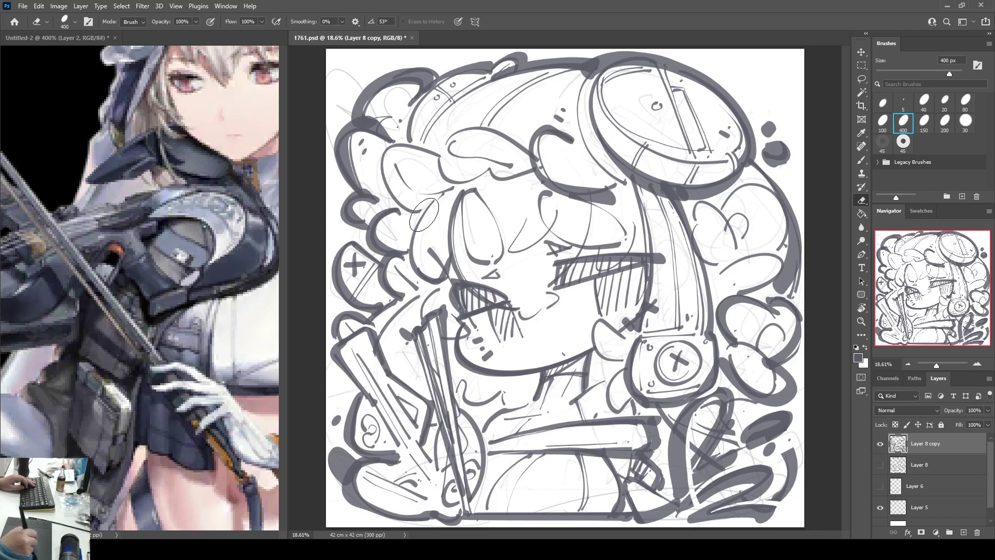
Step: Thicken the fringe curls above the forehead and the loose hair strands falling between and over the eyes
{"action": "key", "text": "b"}
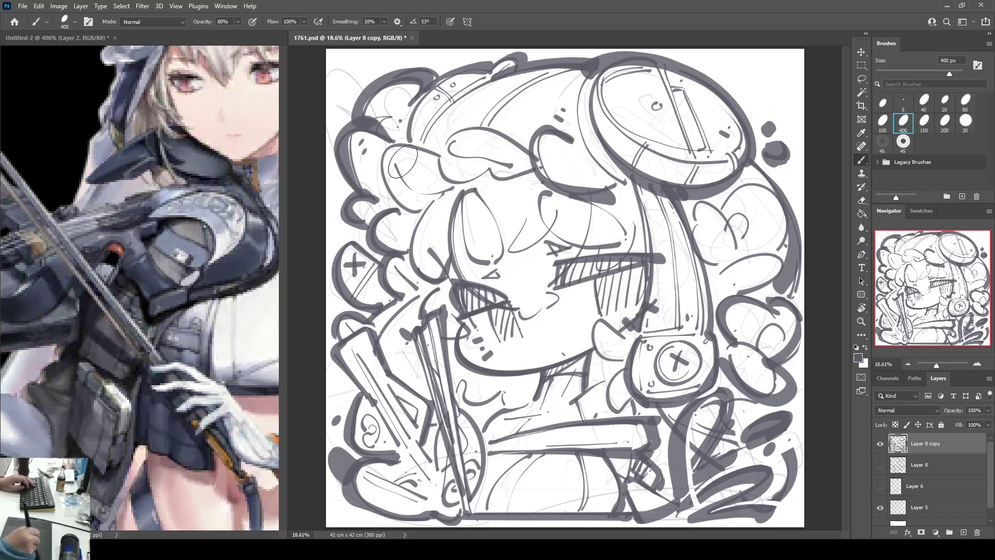
{"action": "mouse_move", "coordinate": [440, 156]}
{"action": "left_mouse_down"}
{"action": "mouse_move", "coordinate": [409, 138]}
{"action": "mouse_move", "coordinate": [383, 191]}
{"action": "left_mouse_up"}
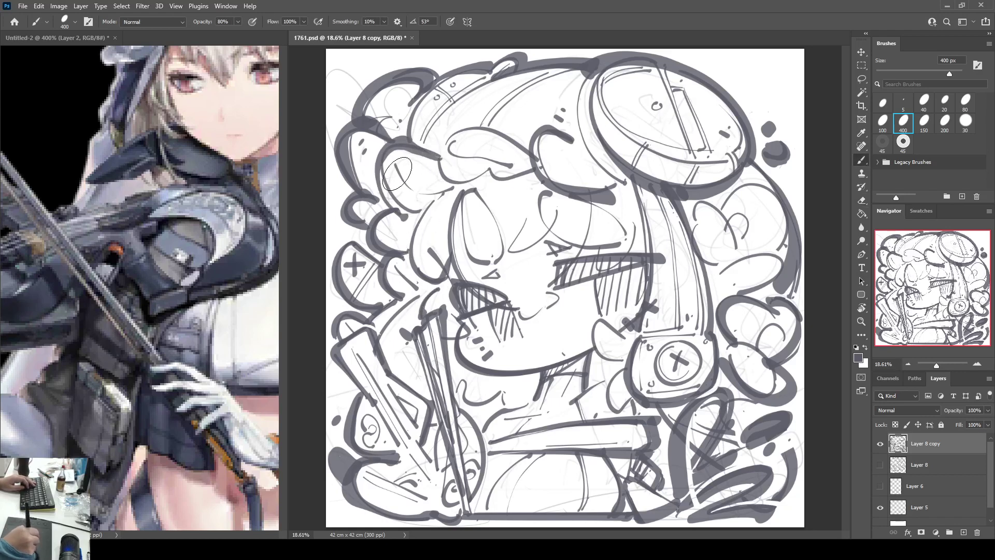
{"action": "mouse_move", "coordinate": [438, 158]}
{"action": "left_mouse_down"}
{"action": "mouse_move", "coordinate": [454, 184]}
{"action": "mouse_move", "coordinate": [488, 170]}
{"action": "mouse_move", "coordinate": [512, 176]}
{"action": "left_mouse_up"}
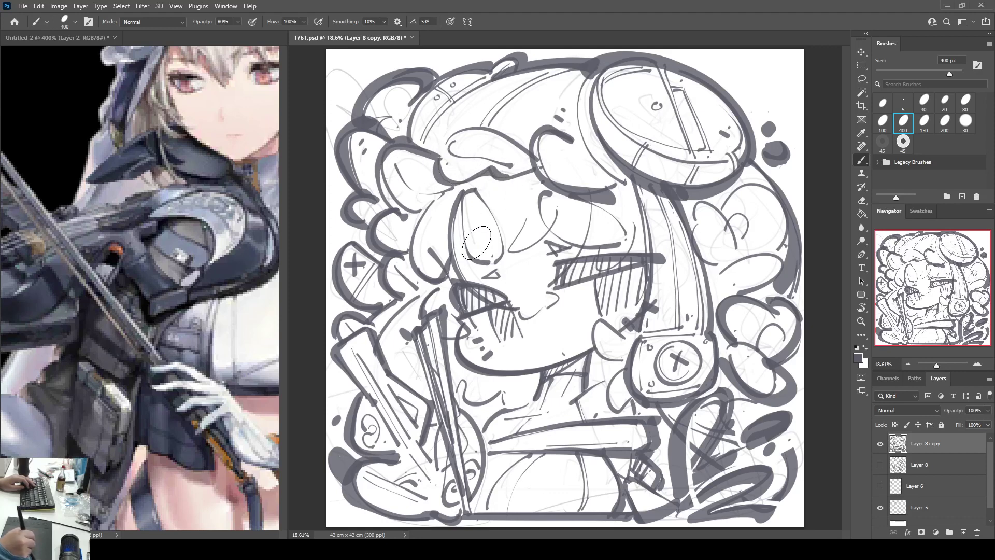
{"action": "mouse_move", "coordinate": [527, 222]}
{"action": "left_mouse_down"}
{"action": "mouse_move", "coordinate": [533, 250]}
{"action": "mouse_move", "coordinate": [560, 221]}
{"action": "mouse_move", "coordinate": [538, 268]}
{"action": "mouse_move", "coordinate": [538, 319]}
{"action": "mouse_move", "coordinate": [594, 224]}
{"action": "mouse_move", "coordinate": [586, 205]}
{"action": "mouse_move", "coordinate": [546, 288]}
{"action": "mouse_move", "coordinate": [633, 237]}
{"action": "mouse_move", "coordinate": [634, 223]}
{"action": "mouse_move", "coordinate": [613, 268]}
{"action": "left_mouse_up"}
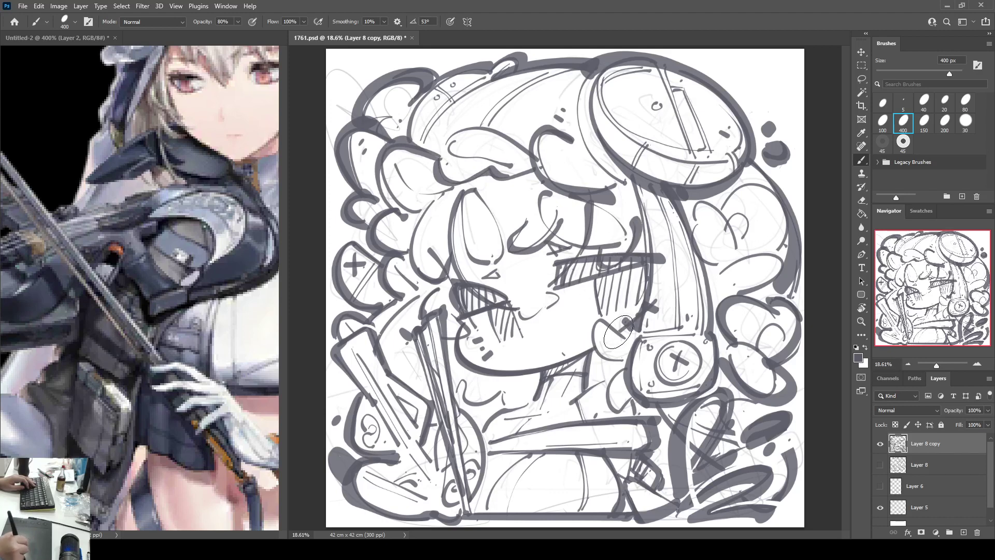
Step: Darken the neck and collar lines, add short hatch marks on the chest band and thicken the torso curve below it
{"action": "mouse_move", "coordinate": [599, 323]}
{"action": "left_mouse_down"}
{"action": "mouse_move", "coordinate": [626, 357]}
{"action": "mouse_move", "coordinate": [598, 351]}
{"action": "mouse_move", "coordinate": [627, 361]}
{"action": "mouse_move", "coordinate": [610, 378]}
{"action": "mouse_move", "coordinate": [609, 408]}
{"action": "mouse_move", "coordinate": [585, 392]}
{"action": "mouse_move", "coordinate": [586, 406]}
{"action": "mouse_move", "coordinate": [567, 410]}
{"action": "mouse_move", "coordinate": [595, 391]}
{"action": "mouse_move", "coordinate": [587, 410]}
{"action": "left_mouse_up"}
{"action": "key", "text": "ctrl+z"}
{"action": "mouse_move", "coordinate": [487, 446]}
{"action": "left_mouse_down"}
{"action": "mouse_move", "coordinate": [520, 443]}
{"action": "mouse_move", "coordinate": [524, 409]}
{"action": "left_mouse_up"}
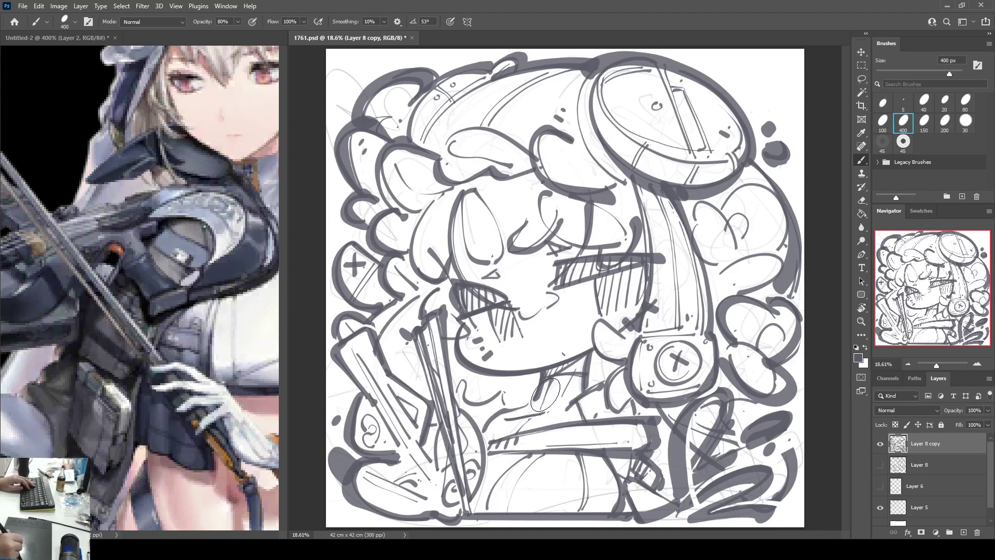
{"action": "left_click_drag", "start_coordinate": [550, 384], "coordinate": [541, 414]}
{"action": "left_click_drag", "start_coordinate": [488, 509], "coordinate": [529, 456]}
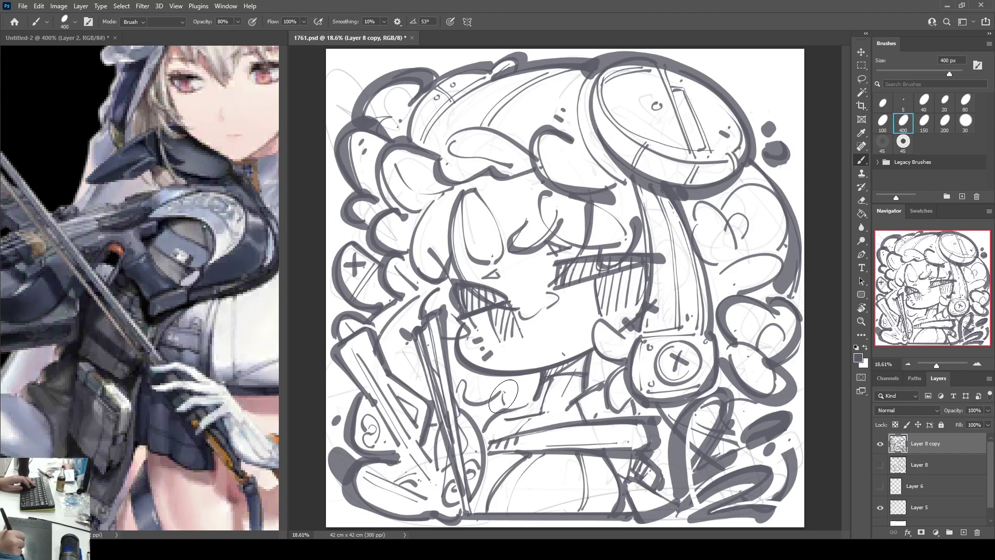
Step: Erase and redraw the curved mark below the chin, and extend the hatching on the neck
{"action": "key", "text": "e"}
{"action": "key", "text": "b"}
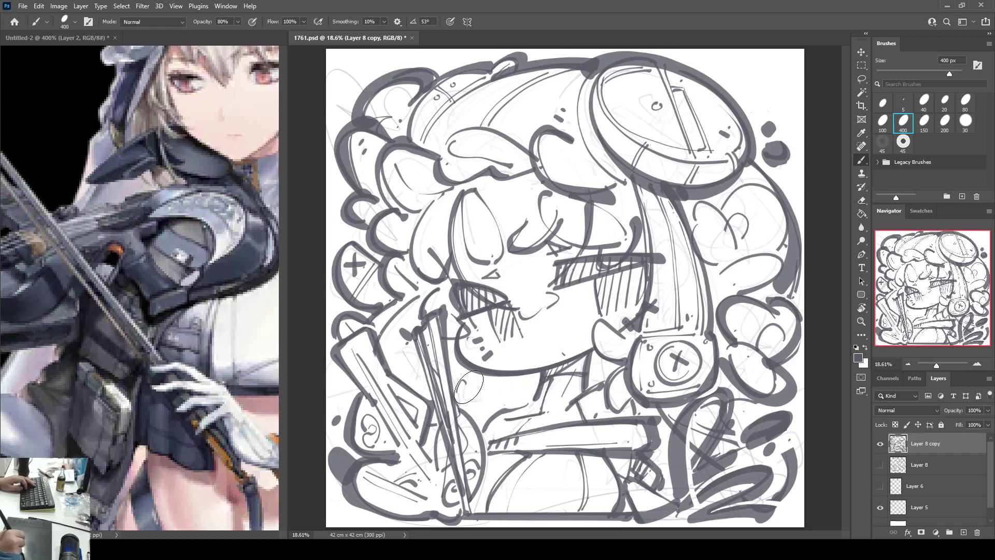
{"action": "mouse_move", "coordinate": [502, 401]}
{"action": "left_mouse_down"}
{"action": "mouse_move", "coordinate": [504, 386]}
{"action": "mouse_move", "coordinate": [533, 387]}
{"action": "left_mouse_up"}
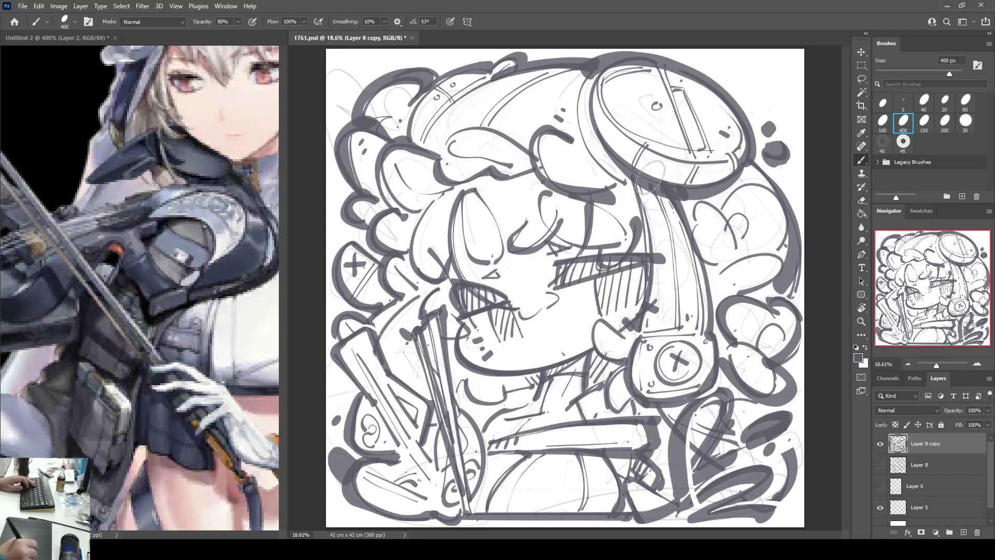
Step: Thicken the curls beside the headgear strap, the top fringe curl and the cap's edge, and dot dark blots on the cap
{"action": "mouse_move", "coordinate": [658, 185]}
{"action": "left_mouse_down"}
{"action": "mouse_move", "coordinate": [671, 221]}
{"action": "mouse_move", "coordinate": [659, 219]}
{"action": "mouse_move", "coordinate": [679, 208]}
{"action": "mouse_move", "coordinate": [746, 207]}
{"action": "mouse_move", "coordinate": [778, 249]}
{"action": "mouse_move", "coordinate": [741, 217]}
{"action": "mouse_move", "coordinate": [726, 272]}
{"action": "mouse_move", "coordinate": [776, 280]}
{"action": "left_mouse_up"}
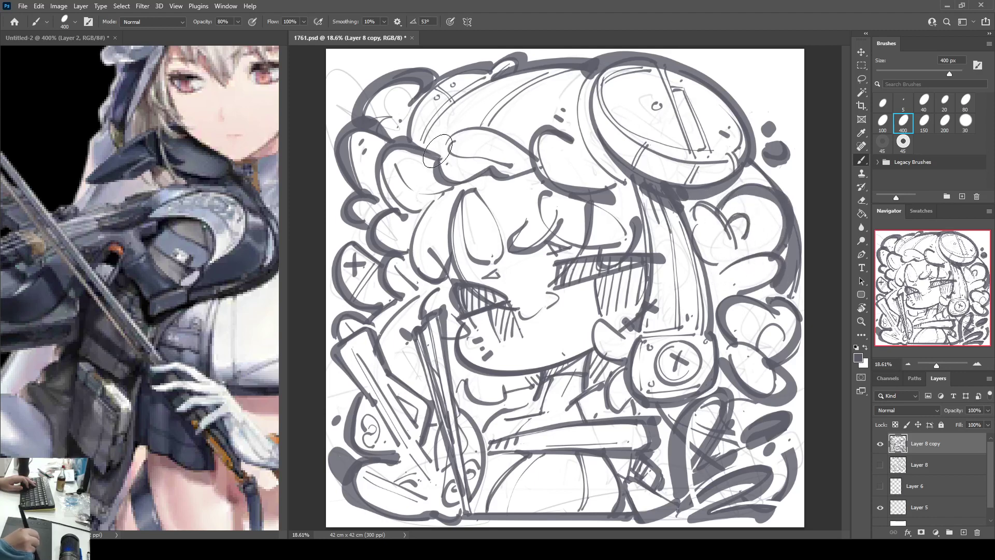
{"action": "left_click_drag", "start_coordinate": [447, 141], "coordinate": [535, 157]}
{"action": "left_click_drag", "start_coordinate": [434, 120], "coordinate": [422, 142]}
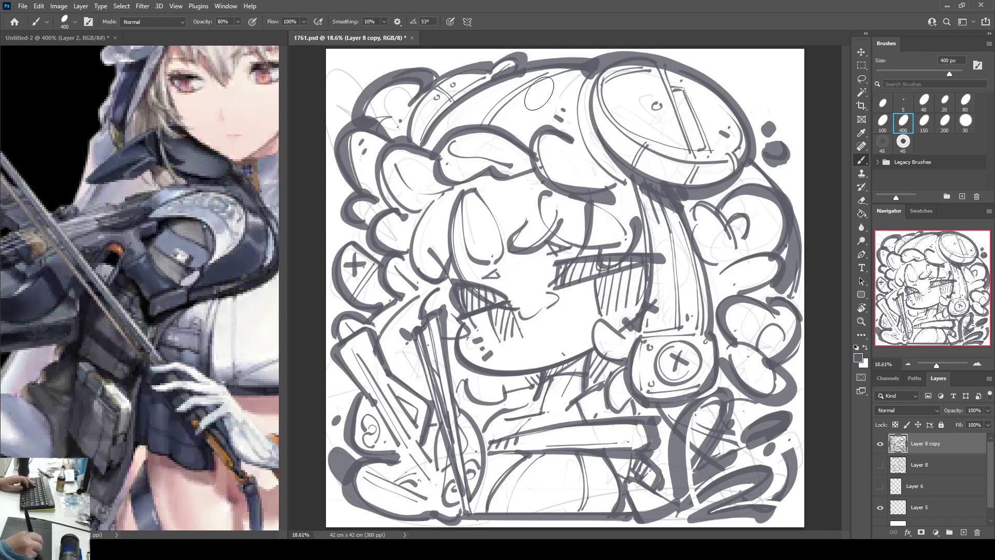
{"action": "left_click_drag", "start_coordinate": [540, 93], "coordinate": [550, 101]}
{"action": "left_click", "coordinate": [555, 90]}
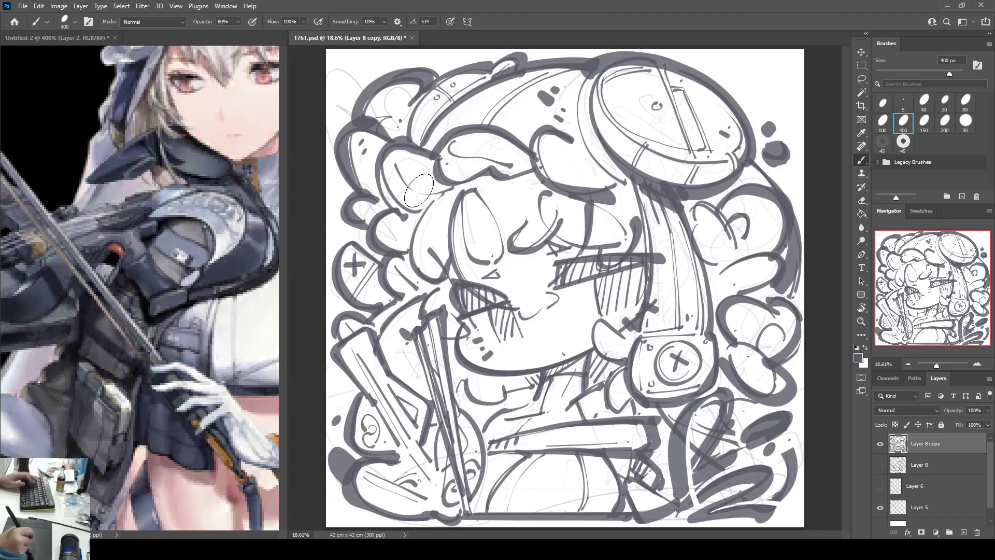
Step: Darken the violin neck's lower edge and add heavy strokes across the violin body beneath it
{"action": "key", "text": "F2"}
{"action": "key", "text": "F2"}
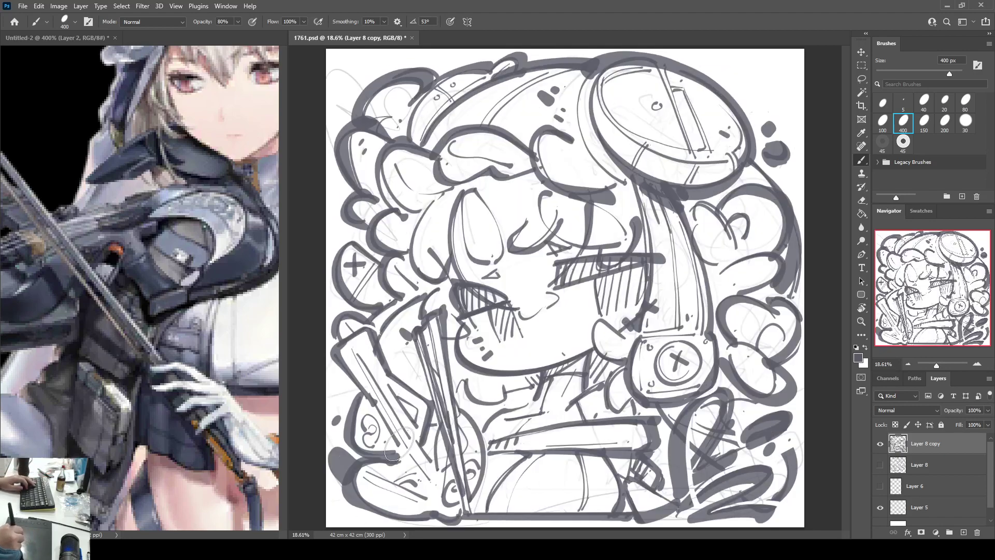
{"action": "left_click_drag", "start_coordinate": [384, 423], "coordinate": [430, 484]}
{"action": "left_click_drag", "start_coordinate": [366, 471], "coordinate": [427, 500]}
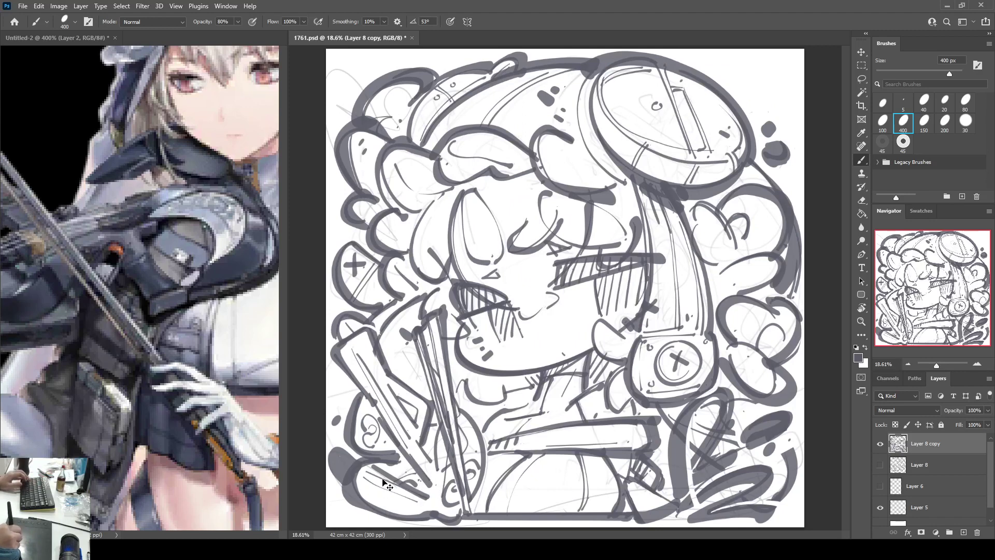
{"action": "key", "text": "ctrl+z"}
{"action": "mouse_move", "coordinate": [366, 471]}
{"action": "left_mouse_down"}
{"action": "mouse_move", "coordinate": [426, 500]}
{"action": "mouse_move", "coordinate": [412, 480]}
{"action": "mouse_move", "coordinate": [417, 497]}
{"action": "left_mouse_up"}
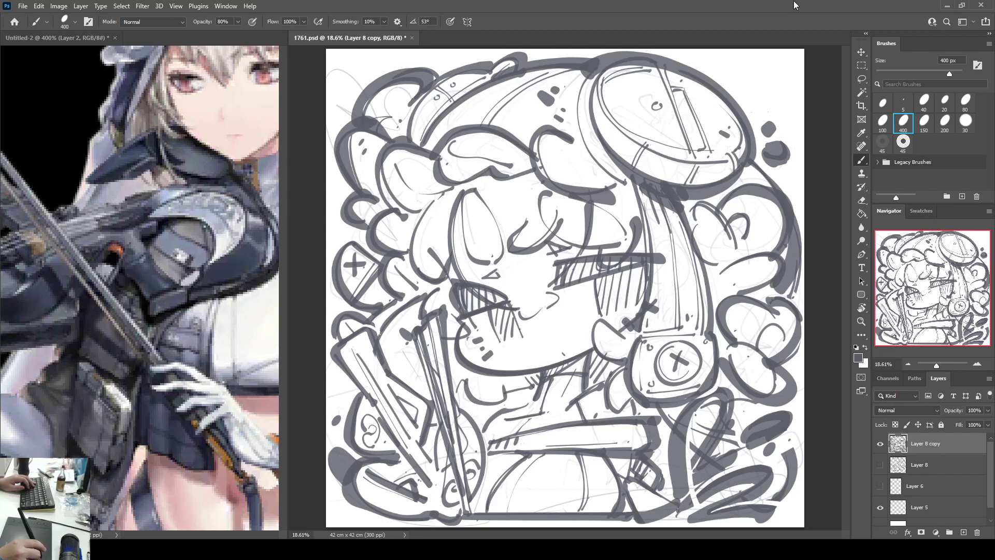
{"action": "key", "text": "ctrl+shift+h"}
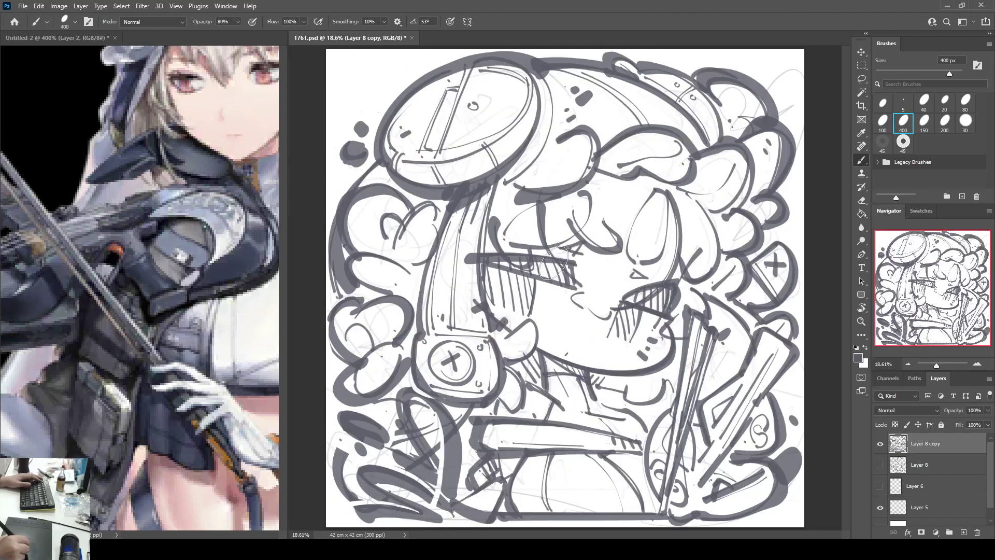
{"action": "key", "text": "ctrl+shift+h"}
{"action": "key", "text": "e"}
{"action": "key", "text": "b"}
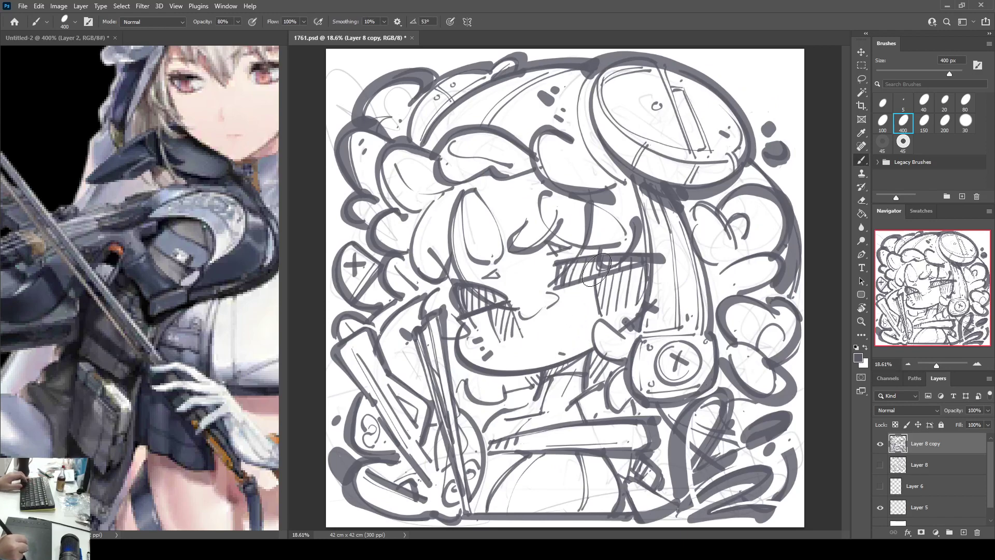
Step: Check the drawing mirrored and flipped back, and erase gaps through the dark cheek marks beside the earpiece
{"action": "key", "text": "ctrl+shift+h"}
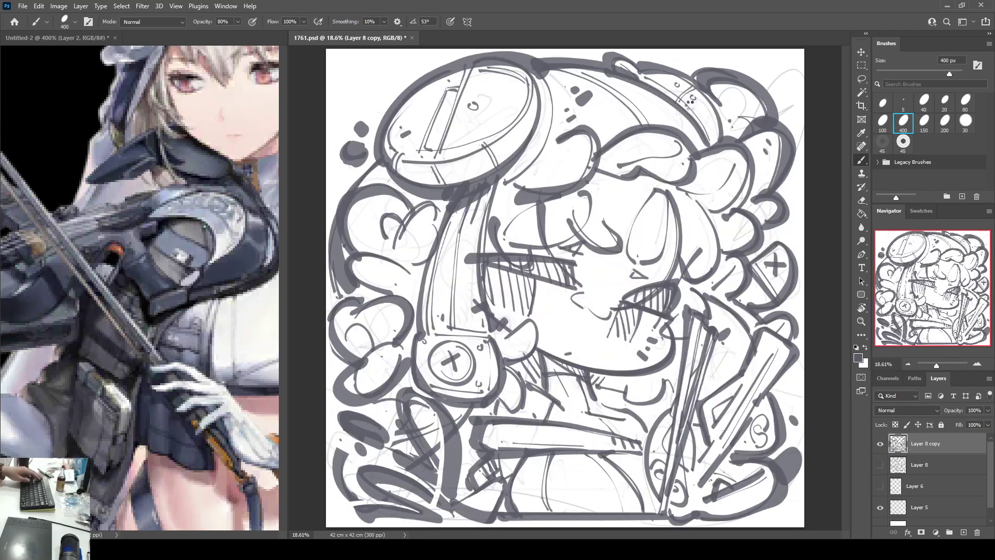
{"action": "key", "text": "ctrl+shift+h"}
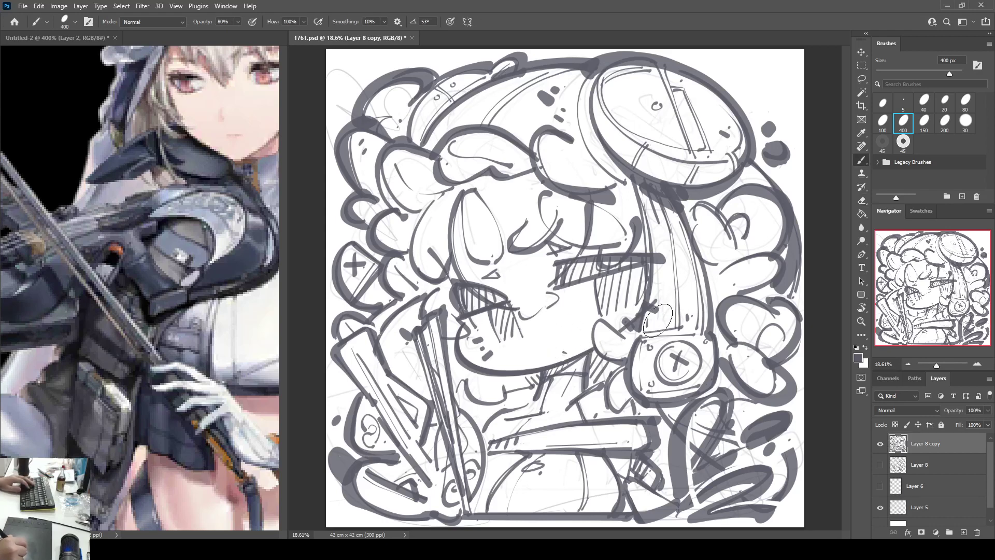
{"action": "key", "text": "e"}
{"action": "mouse_move", "coordinate": [631, 318]}
{"action": "left_mouse_down"}
{"action": "mouse_move", "coordinate": [646, 320]}
{"action": "mouse_move", "coordinate": [654, 300]}
{"action": "left_mouse_up"}
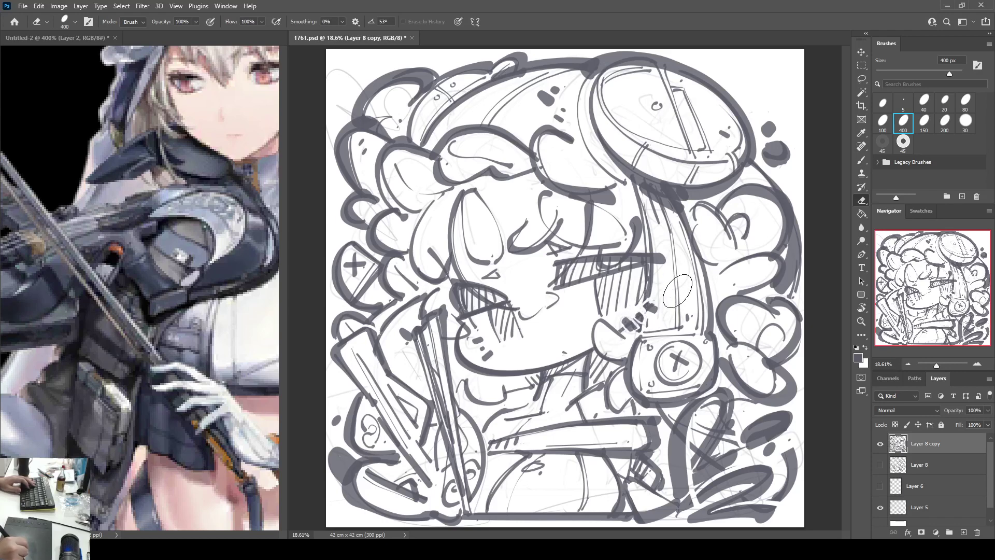
Step: Touch up the thick upper eyelid line where it meets the headgear strap and the shadow line under the jaw, and save the file
{"action": "key", "text": "b"}
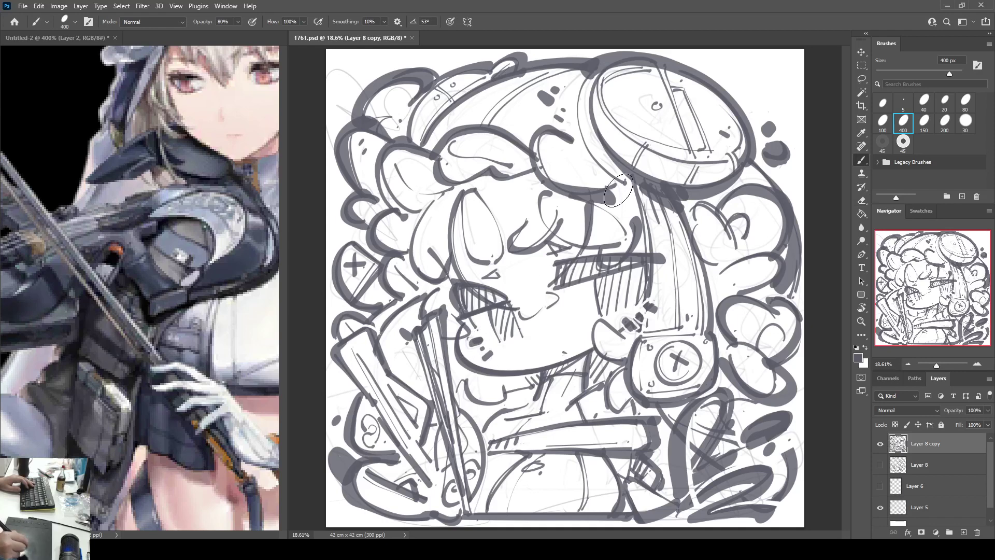
{"action": "key", "text": "e"}
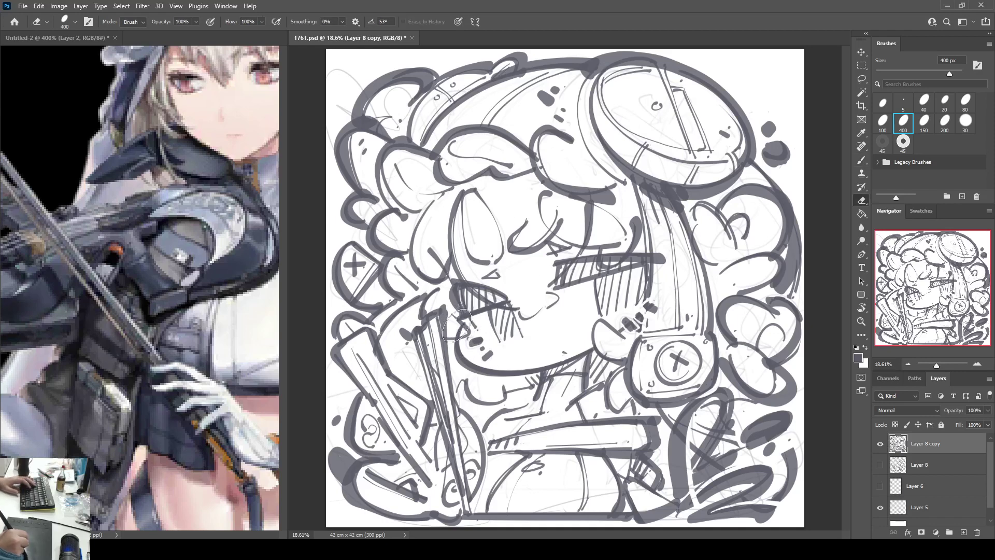
{"action": "key", "text": "b"}
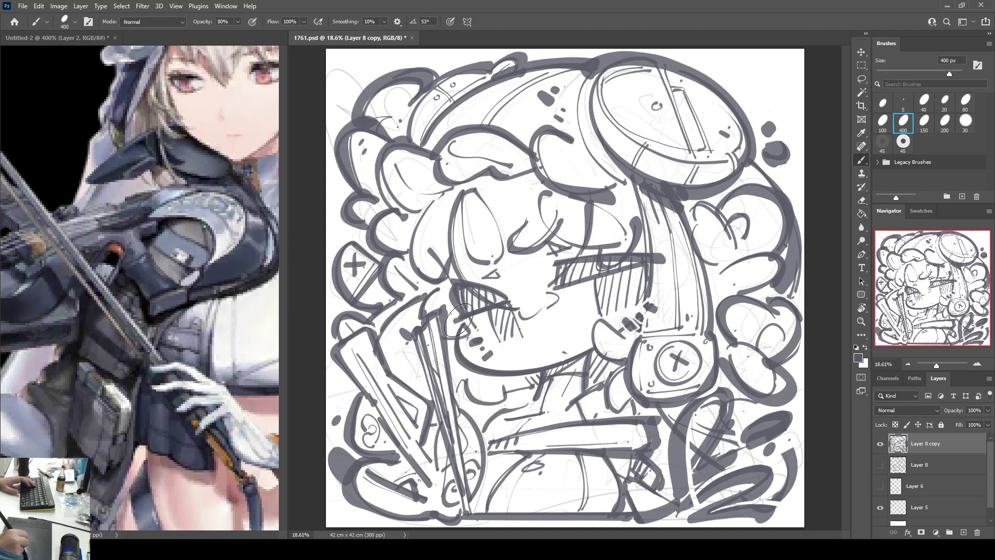
{"action": "left_click_drag", "start_coordinate": [595, 276], "coordinate": [675, 254]}
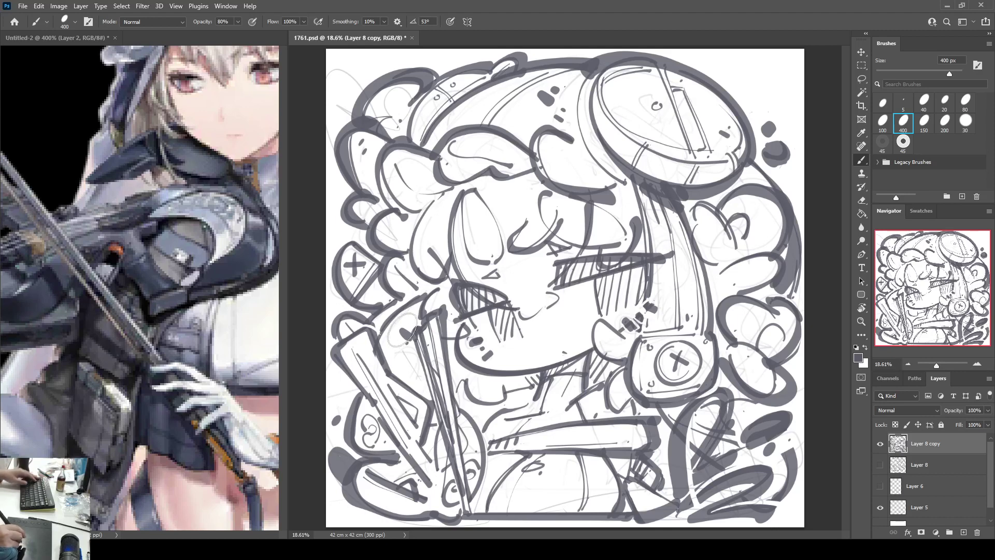
{"action": "key", "text": "ctrl+s"}
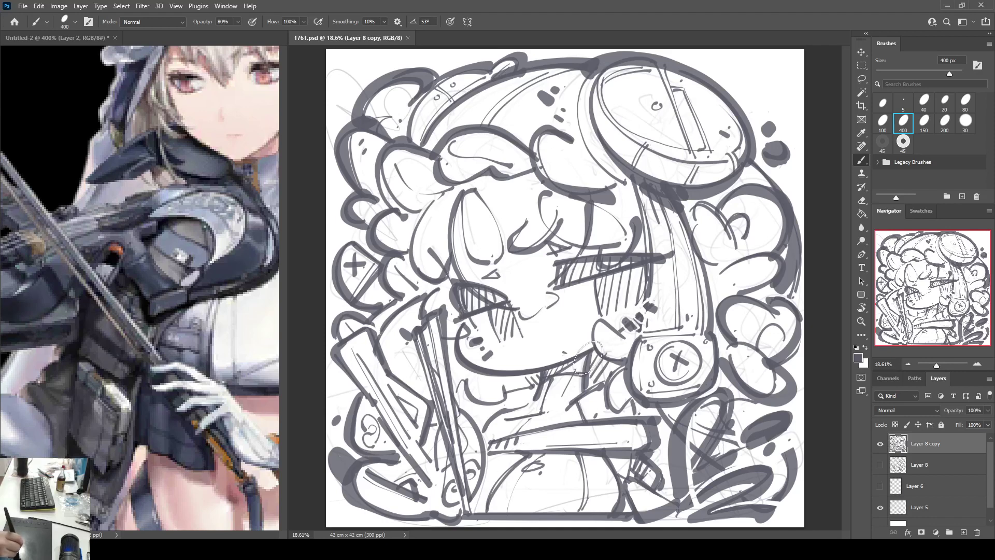
{"action": "mouse_move", "coordinate": [586, 357]}
{"action": "left_mouse_down"}
{"action": "mouse_move", "coordinate": [536, 384]}
{"action": "mouse_move", "coordinate": [621, 344]}
{"action": "mouse_move", "coordinate": [543, 386]}
{"action": "mouse_move", "coordinate": [569, 363]}
{"action": "mouse_move", "coordinate": [548, 374]}
{"action": "left_mouse_up"}
{"action": "key", "text": "ctrl+z"}
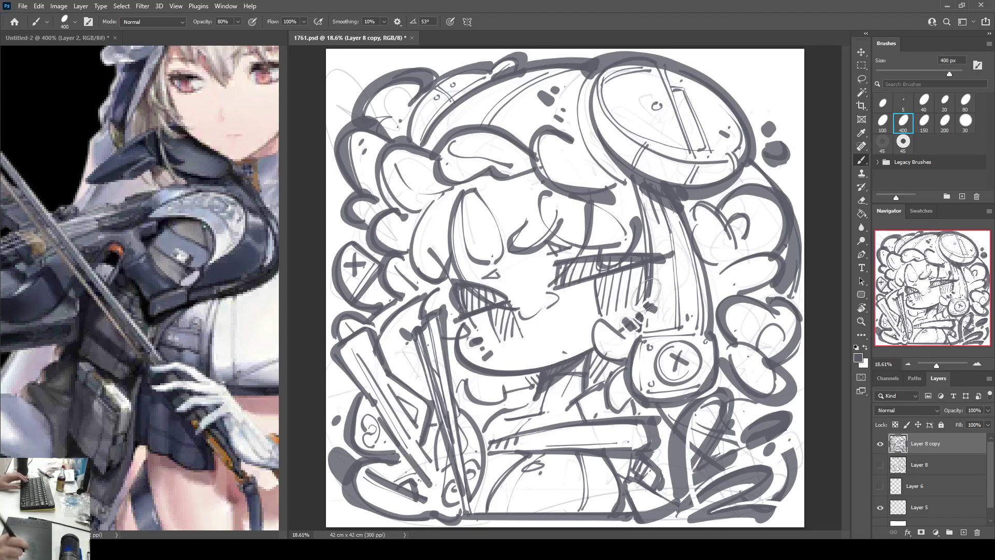
Step: Duplicate the inked layer, hide the original copy, and add an empty layer directly beneath the duplicate
{"action": "key", "text": "ctrl+j"}
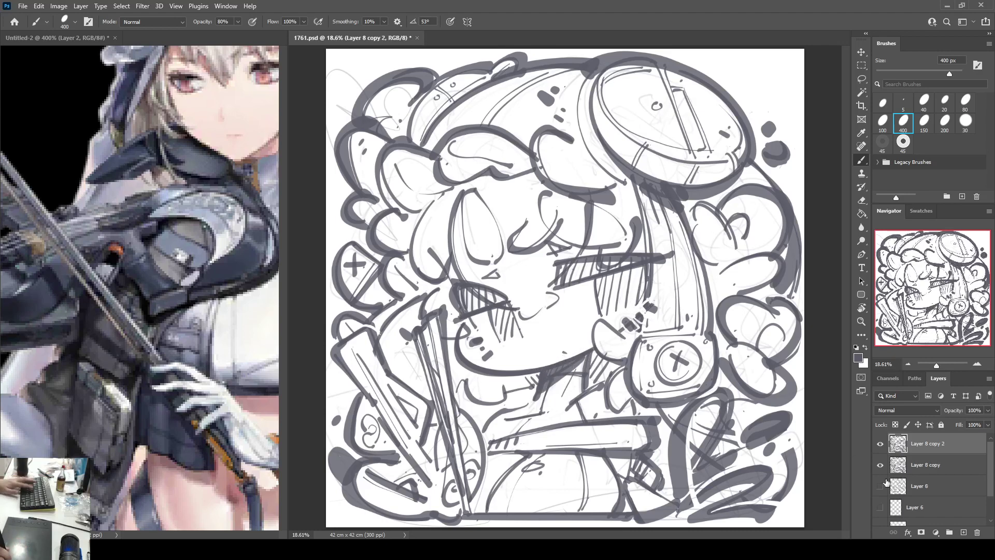
{"action": "left_click", "coordinate": [880, 464]}
{"action": "left_click", "coordinate": [963, 532], "text": "ctrl"}
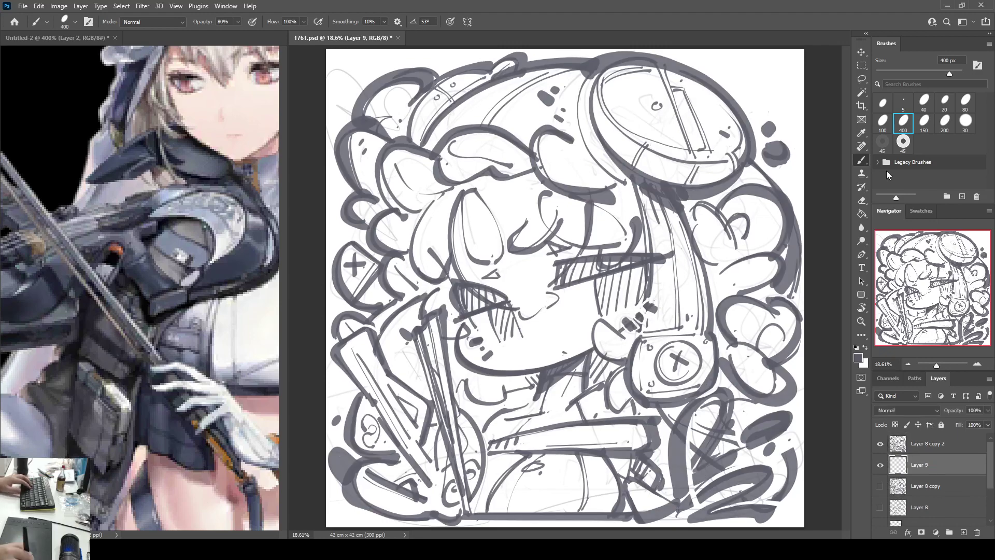
Step: Fill the empty layer beneath the line art with the pale cream swatch
{"action": "left_click", "coordinate": [921, 211]}
{"action": "left_click", "coordinate": [933, 245]}
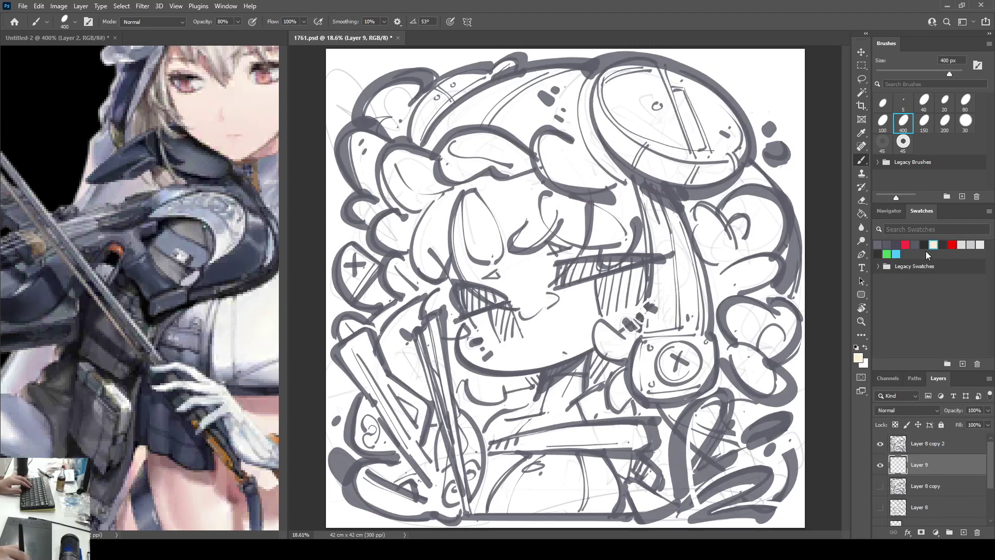
{"action": "key", "text": "g"}
{"action": "left_click", "coordinate": [786, 302]}
Step: Recolor the line art dark purple-grey with a filled layer clipped to Layer 8 copy 2, and merge the two
{"action": "left_click", "coordinate": [948, 524]}
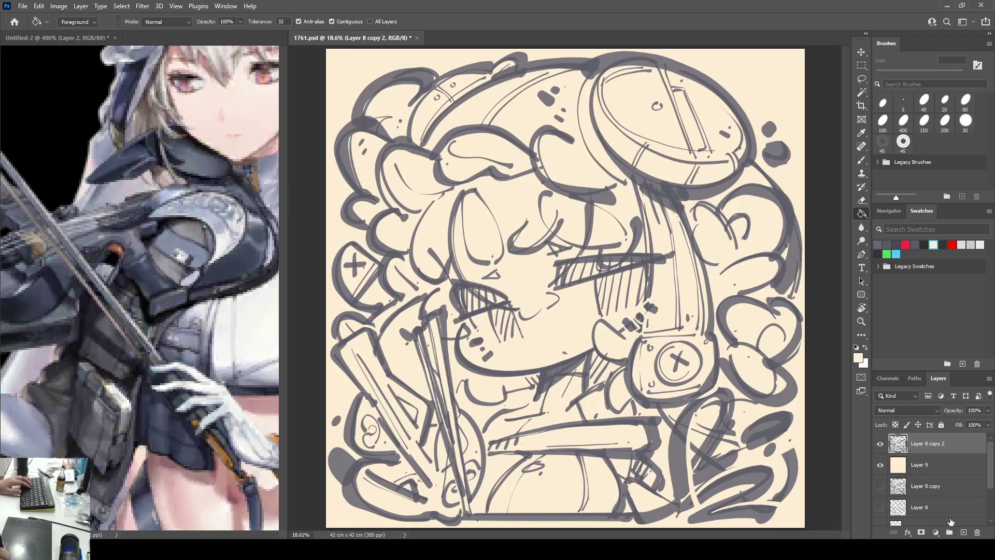
{"action": "left_click", "coordinate": [895, 245]}
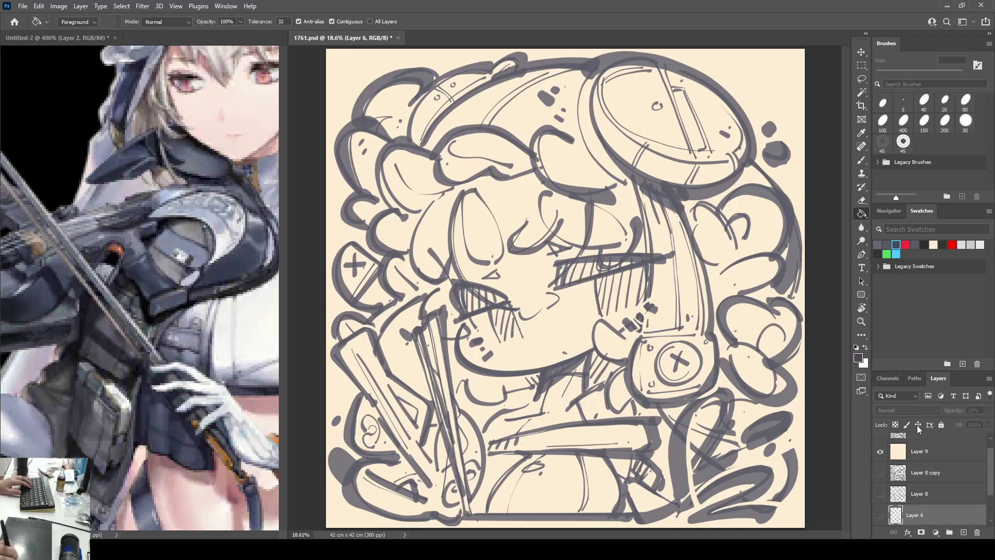
{"action": "left_click_drag", "start_coordinate": [990, 463], "coordinate": [989, 426]}
{"action": "left_click", "coordinate": [966, 447]}
{"action": "left_click", "coordinate": [965, 532]}
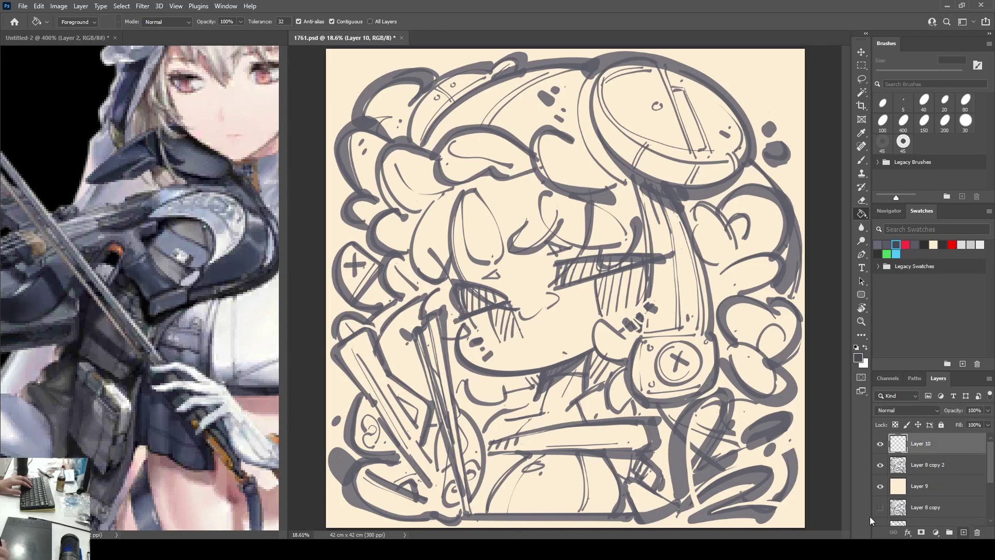
{"action": "left_click", "coordinate": [695, 465]}
{"action": "left_click", "coordinate": [917, 453], "text": "alt"}
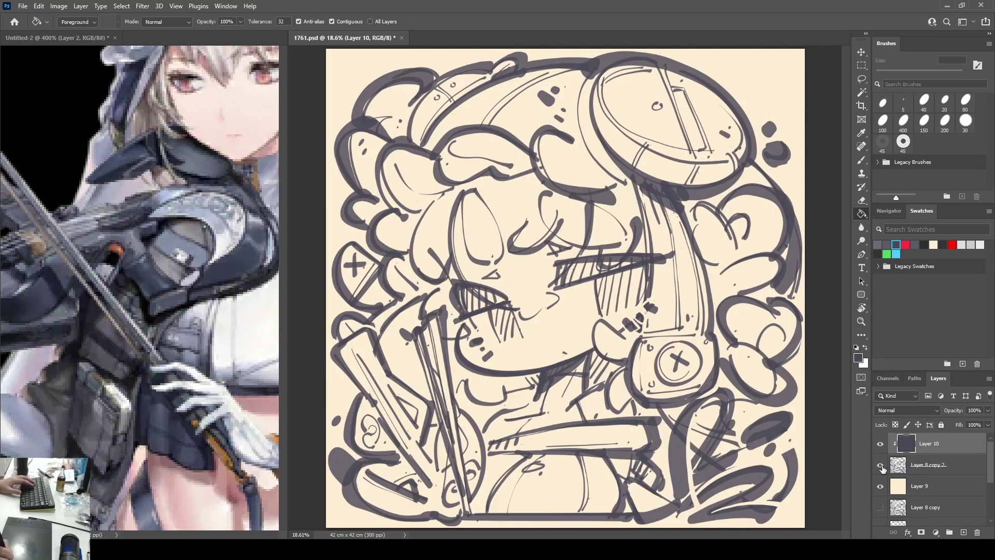
{"action": "key", "text": "ctrl+e"}
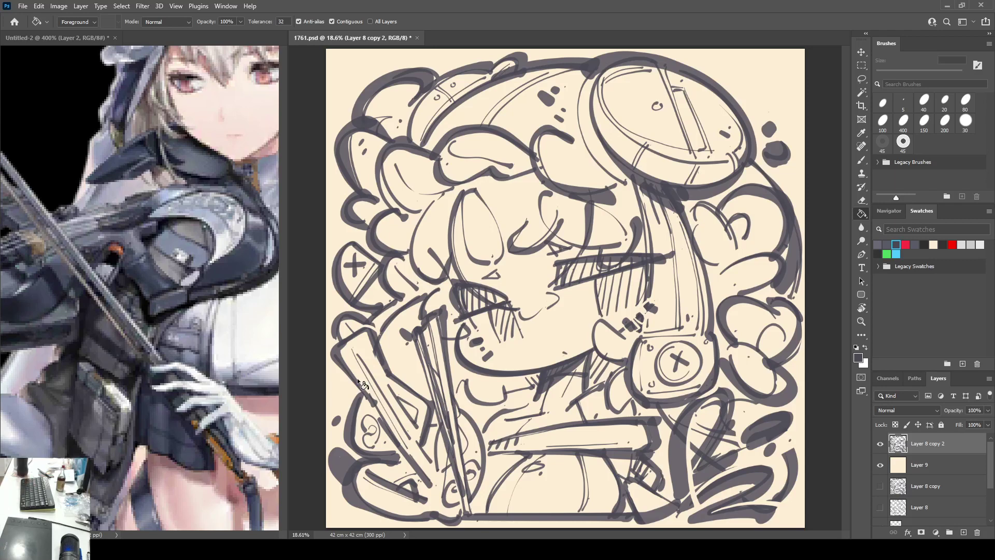
Step: Bring the reference character's face and upper body into view and check the drawing with its line layer hidden and shown
{"action": "left_click", "coordinate": [154, 292]}
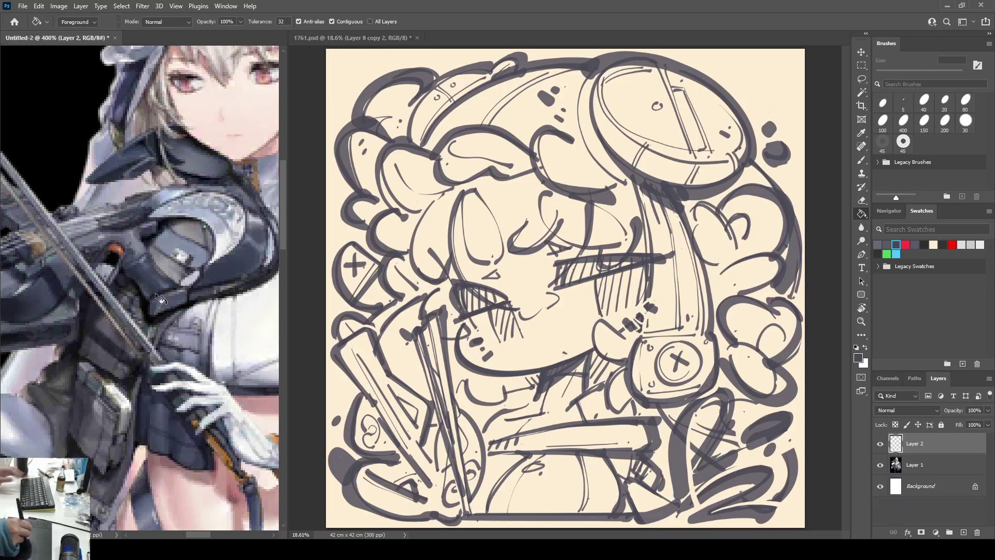
{"action": "left_click_drag", "start_coordinate": [154, 293], "coordinate": [152, 342]}
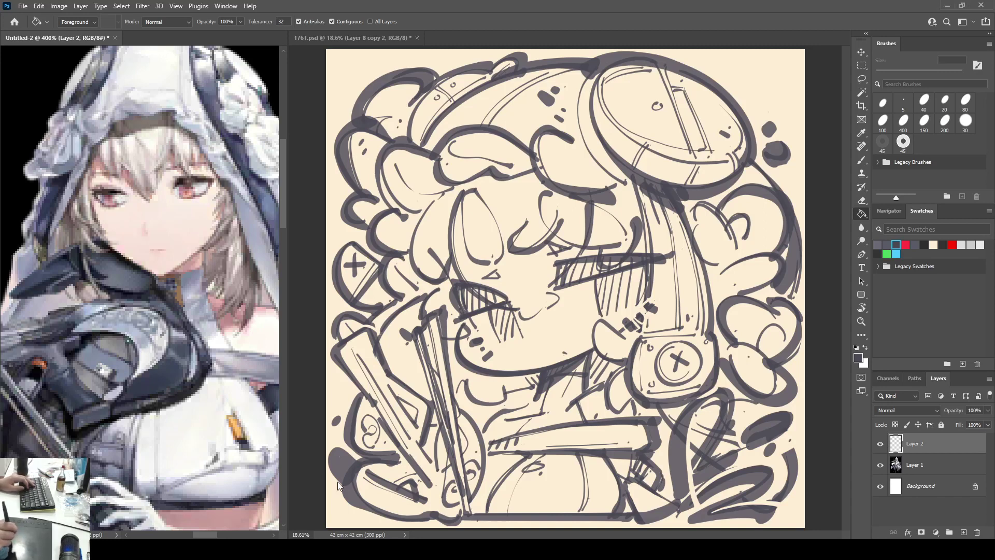
{"action": "left_click", "coordinate": [835, 469]}
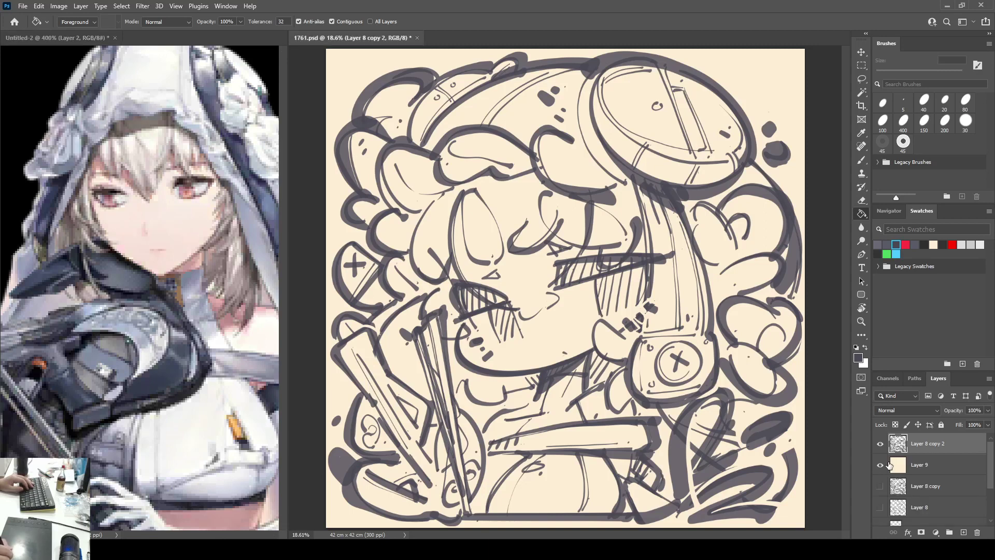
{"action": "left_click", "coordinate": [881, 448]}
{"action": "left_click", "coordinate": [881, 448]}
Step: On the cream Layer 9, paint a pale pink blush on the cheek beside the earpiece with a 700 px brush
{"action": "left_click", "coordinate": [923, 471]}
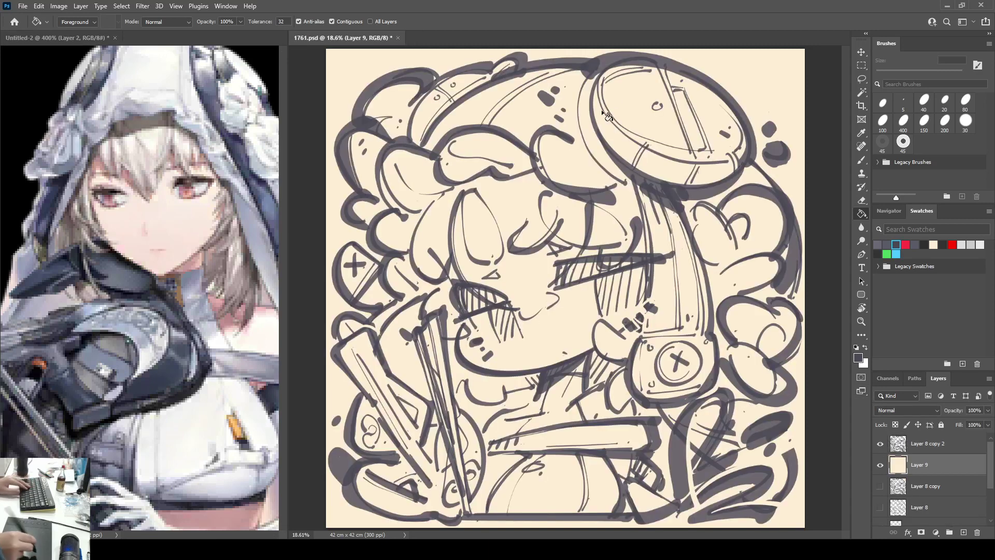
{"action": "key", "text": "b"}
{"action": "key", "text": "i"}
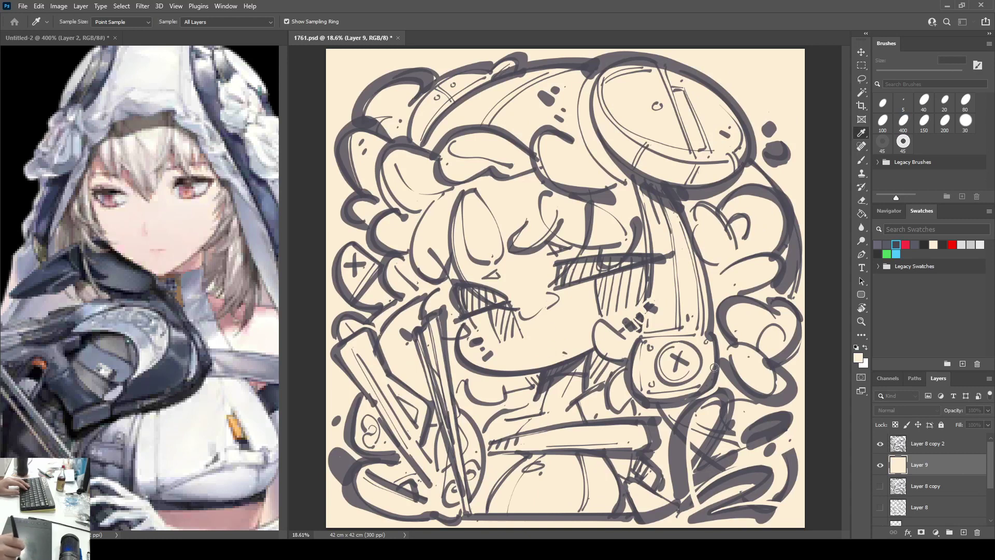
{"action": "left_click", "coordinate": [834, 300]}
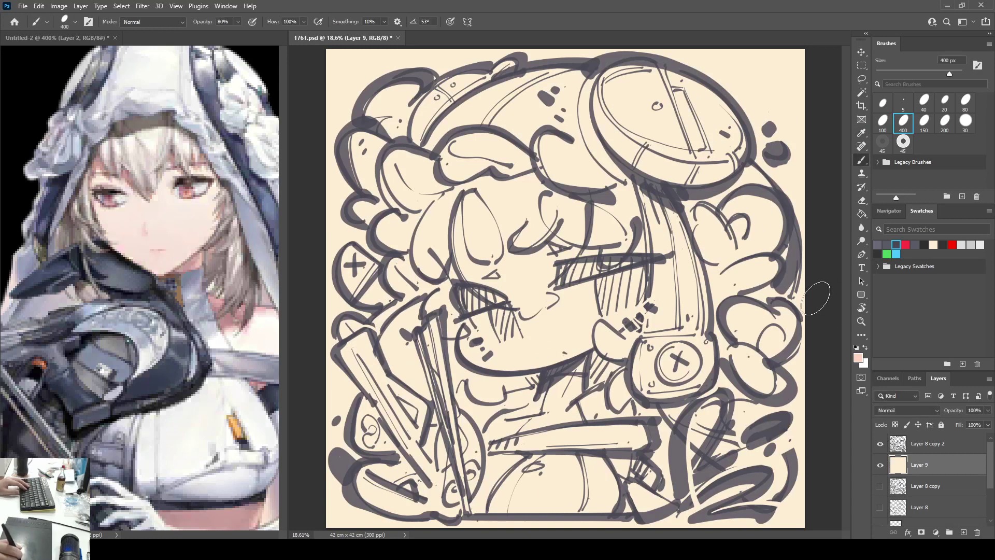
{"action": "key", "text": "]"}
{"action": "key", "text": "]"}
{"action": "key", "text": "]"}
{"action": "left_click_drag", "start_coordinate": [628, 334], "coordinate": [648, 317]}
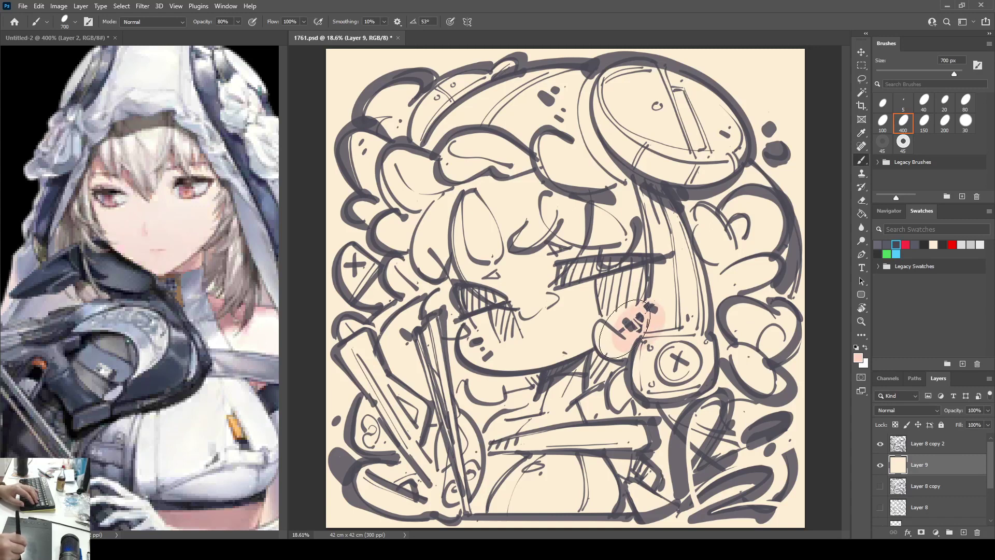
Step: Dab pale pink over the small marks above both eyes, the side of the face and the cheek nearest the bow
{"action": "left_click_drag", "start_coordinate": [488, 277], "coordinate": [504, 274]}
{"action": "left_click_drag", "start_coordinate": [553, 255], "coordinate": [559, 248]}
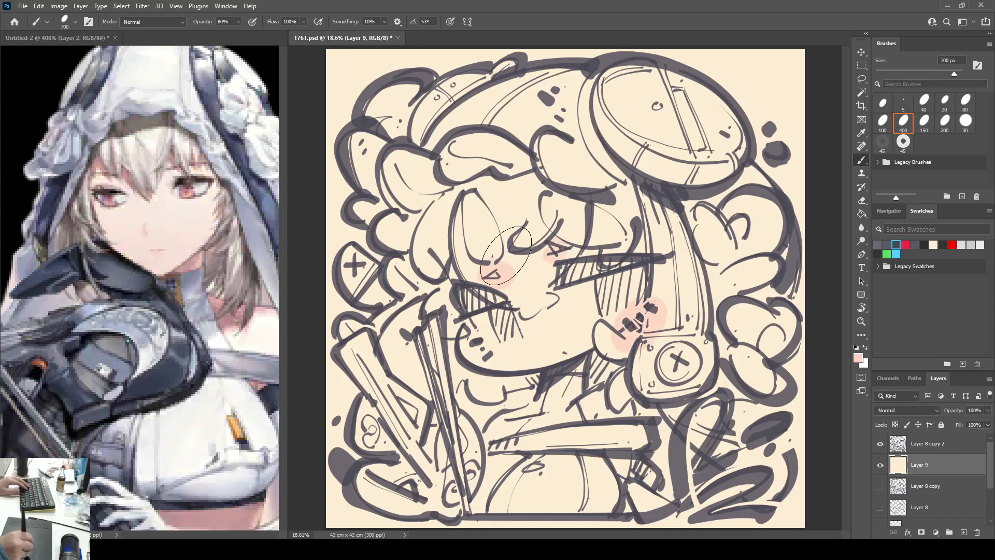
{"action": "left_click_drag", "start_coordinate": [453, 275], "coordinate": [447, 261]}
{"action": "left_click_drag", "start_coordinate": [477, 361], "coordinate": [461, 332]}
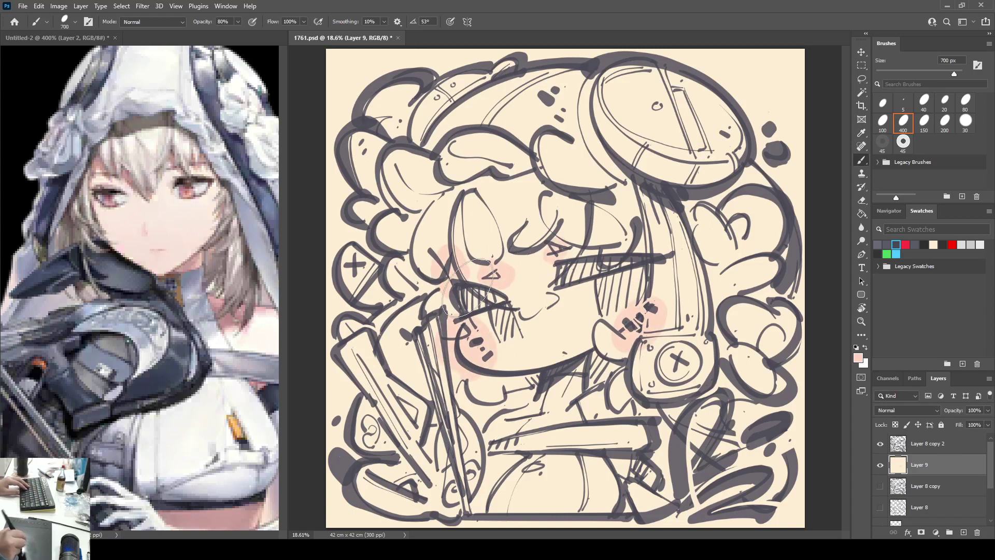
Step: Add pale pink patches at the temple beside the strap, on the neck and shoulder, and near the mouth
{"action": "left_click_drag", "start_coordinate": [632, 233], "coordinate": [639, 208]}
{"action": "mouse_move", "coordinate": [579, 371]}
{"action": "left_mouse_down"}
{"action": "mouse_move", "coordinate": [570, 377]}
{"action": "mouse_move", "coordinate": [601, 396]}
{"action": "left_mouse_up"}
{"action": "left_click_drag", "start_coordinate": [490, 424], "coordinate": [504, 412]}
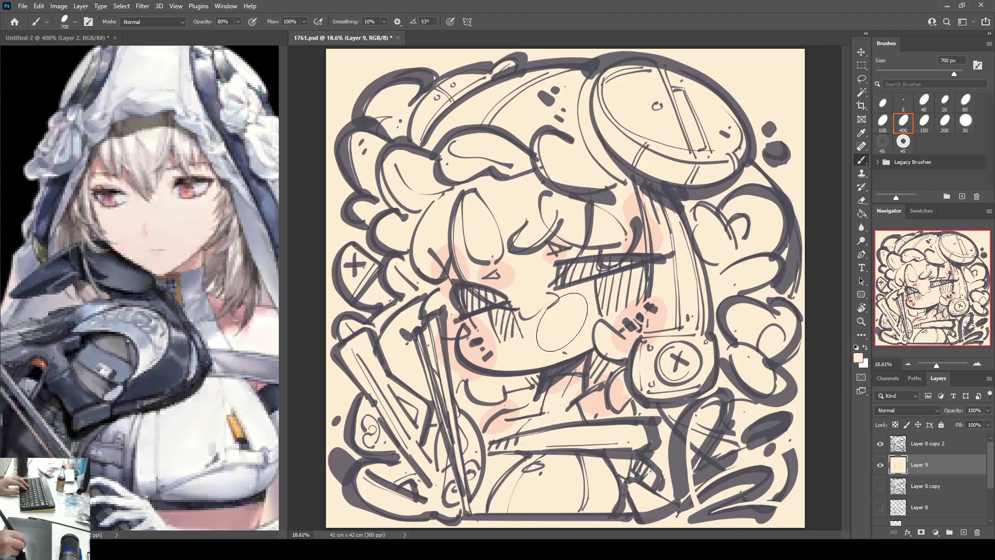
{"action": "left_click_drag", "start_coordinate": [536, 324], "coordinate": [542, 322]}
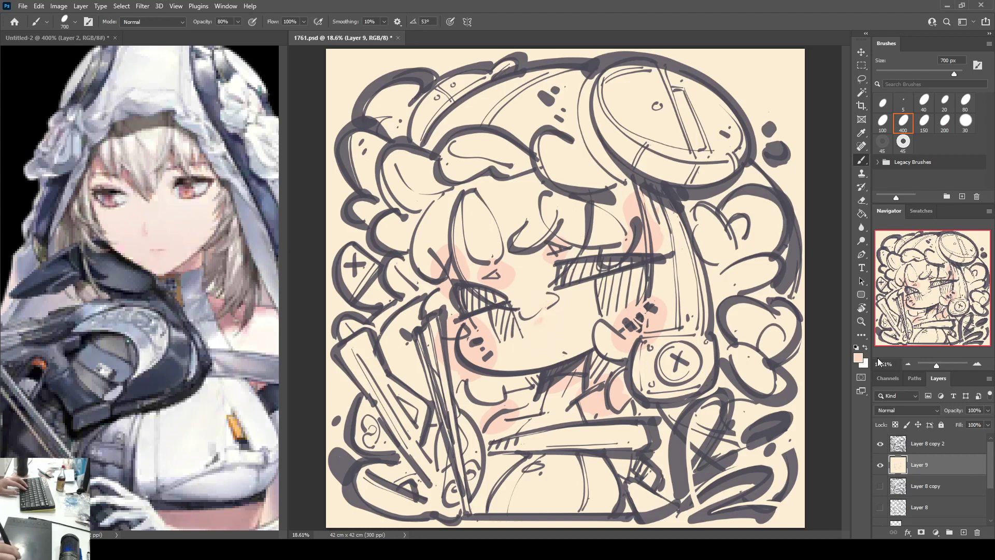
Step: Deepen the cheeks and neck with a stronger salmon pink, and spread it over the outer curls, violin, lower edge and headgear disc
{"action": "key", "text": "i"}
{"action": "left_click", "coordinate": [667, 349]}
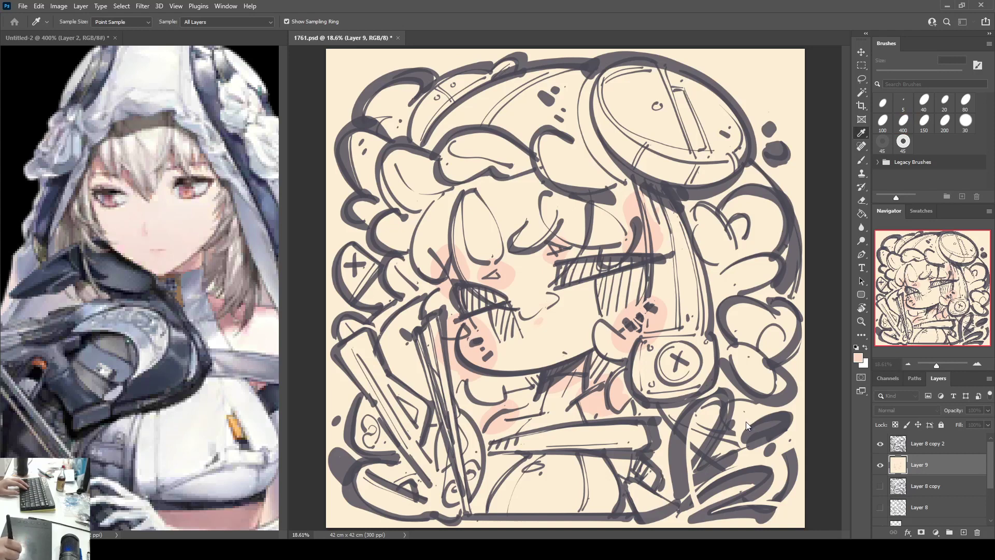
{"action": "key", "text": "b"}
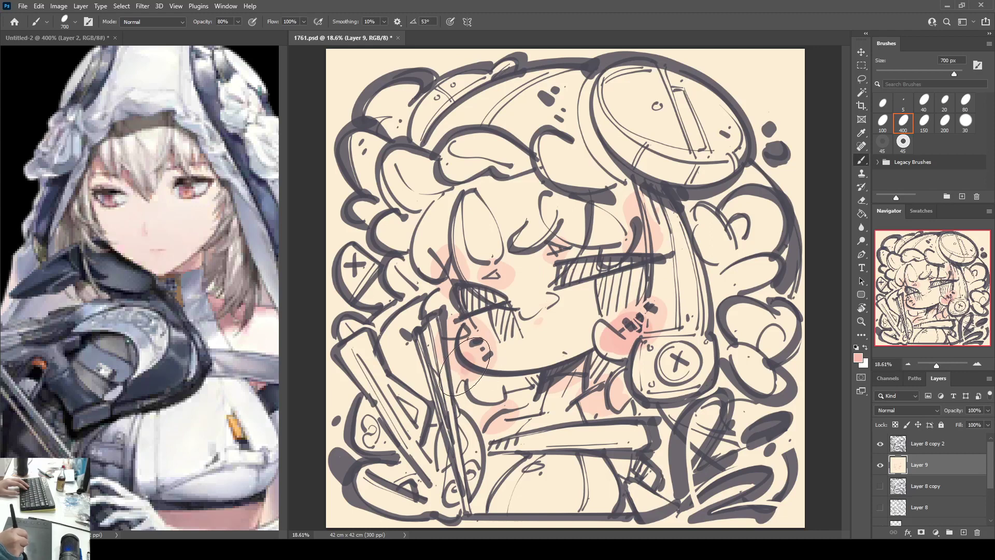
{"action": "left_click_drag", "start_coordinate": [465, 367], "coordinate": [491, 369]}
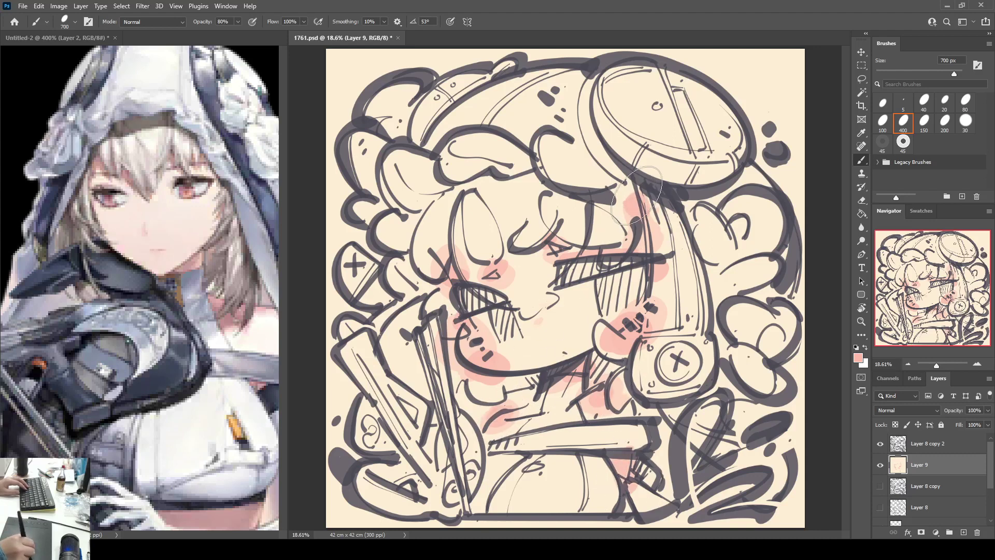
{"action": "mouse_move", "coordinate": [351, 94]}
{"action": "left_mouse_down"}
{"action": "mouse_move", "coordinate": [373, 119]}
{"action": "mouse_move", "coordinate": [384, 291]}
{"action": "mouse_move", "coordinate": [388, 157]}
{"action": "mouse_move", "coordinate": [397, 371]}
{"action": "mouse_move", "coordinate": [375, 428]}
{"action": "mouse_move", "coordinate": [473, 493]}
{"action": "mouse_move", "coordinate": [440, 515]}
{"action": "mouse_move", "coordinate": [690, 502]}
{"action": "mouse_move", "coordinate": [737, 486]}
{"action": "left_mouse_up"}
{"action": "left_click_drag", "start_coordinate": [712, 151], "coordinate": [700, 136]}
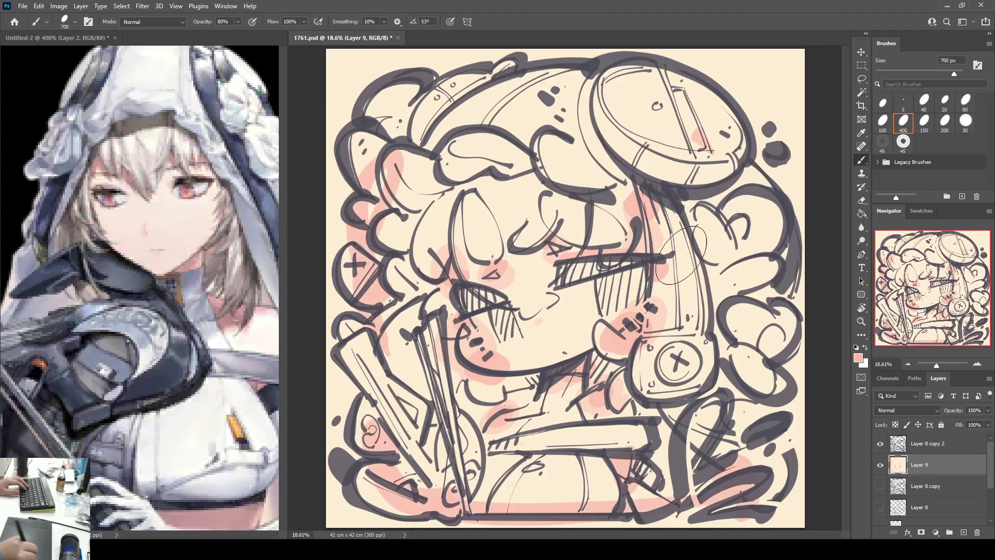
Step: Choose a more saturated pink and intensify the blush on both cheeks and under the jaw
{"action": "left_click", "coordinate": [856, 362]}
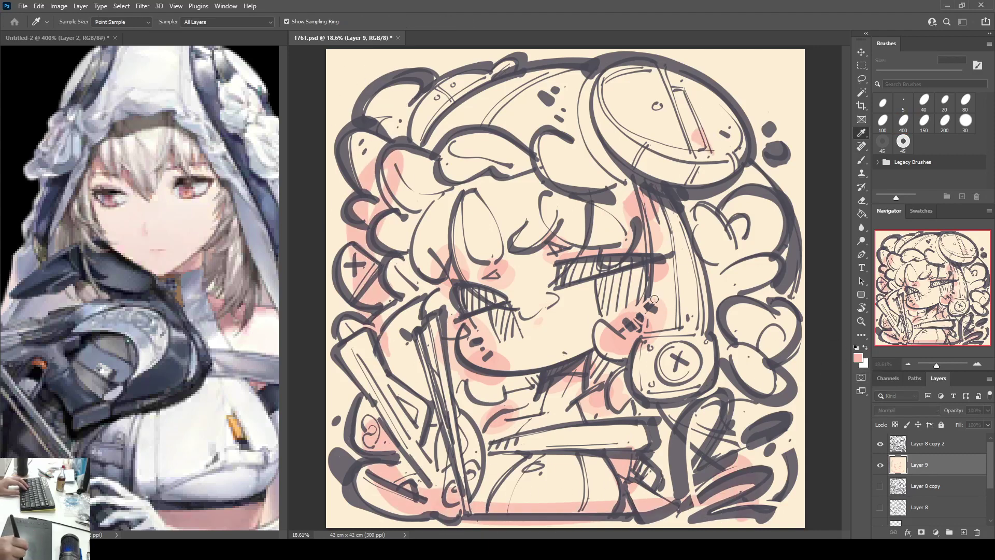
{"action": "left_click", "coordinate": [833, 290]}
{"action": "left_click_drag", "start_coordinate": [664, 315], "coordinate": [640, 313]}
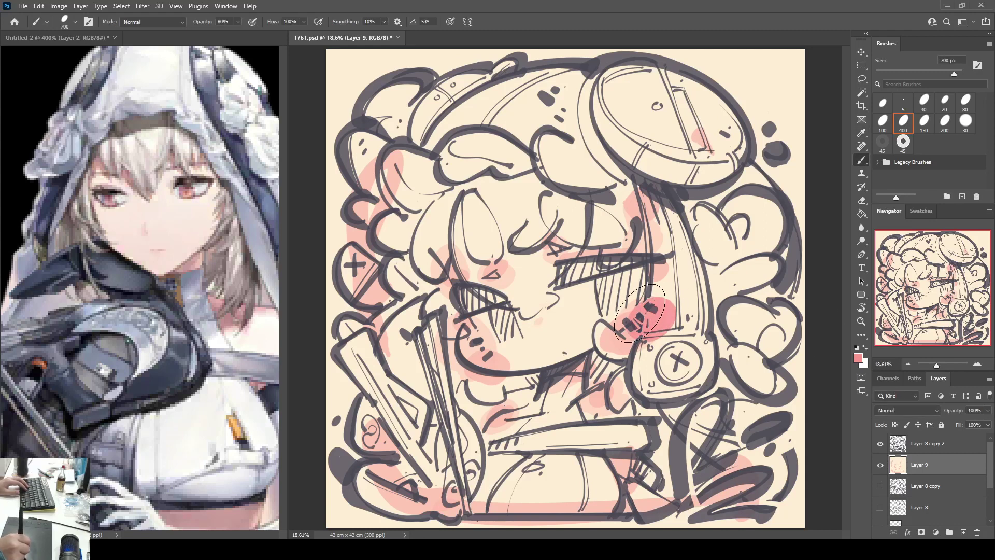
{"action": "mouse_move", "coordinate": [482, 337]}
{"action": "left_mouse_down"}
{"action": "mouse_move", "coordinate": [456, 363]}
{"action": "mouse_move", "coordinate": [474, 344]}
{"action": "left_mouse_up"}
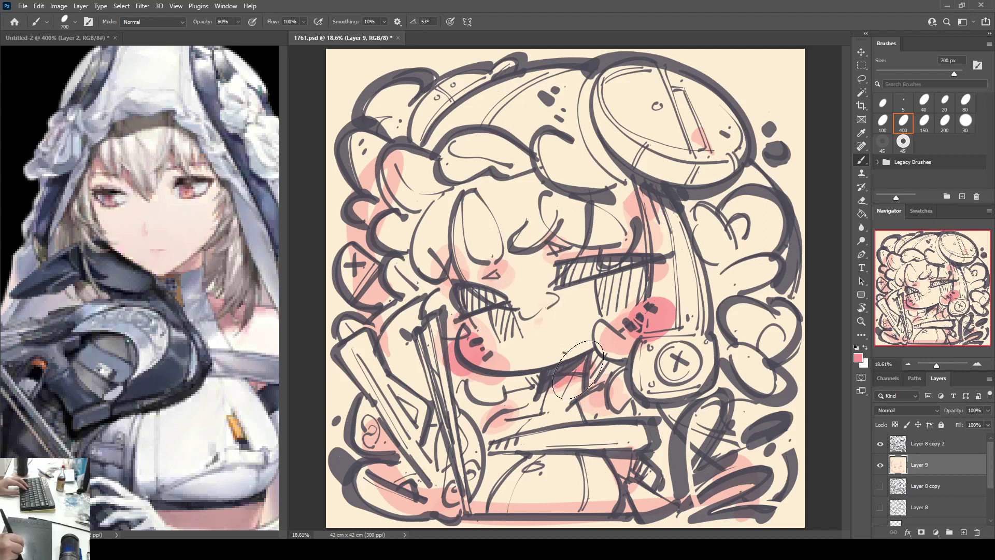
Step: Accent the larger eye's upper lid and the small mark above it with saturated pink, and fill both hatched eyes with a duskier pink
{"action": "left_click_drag", "start_coordinate": [619, 253], "coordinate": [654, 249]}
{"action": "left_click_drag", "start_coordinate": [552, 255], "coordinate": [561, 254]}
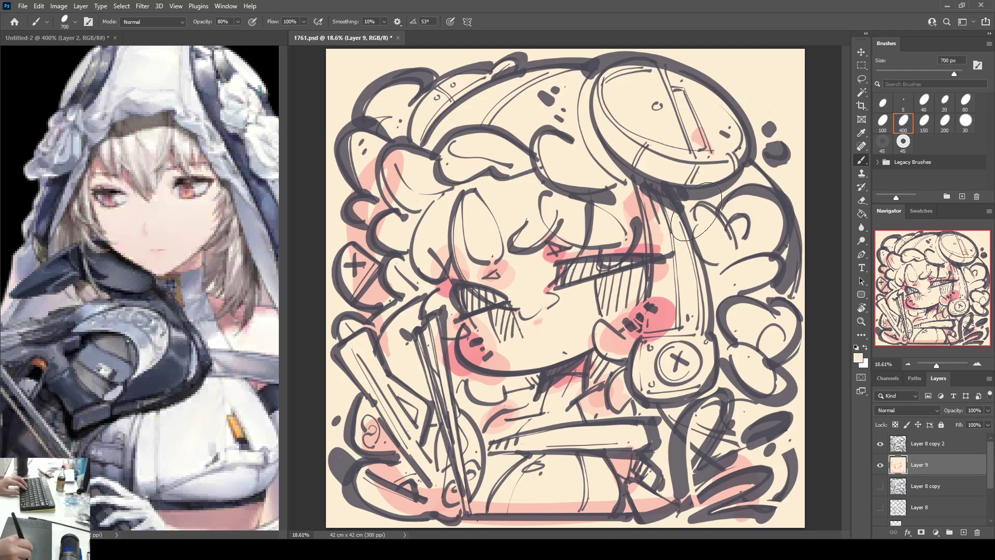
{"action": "key", "text": "i"}
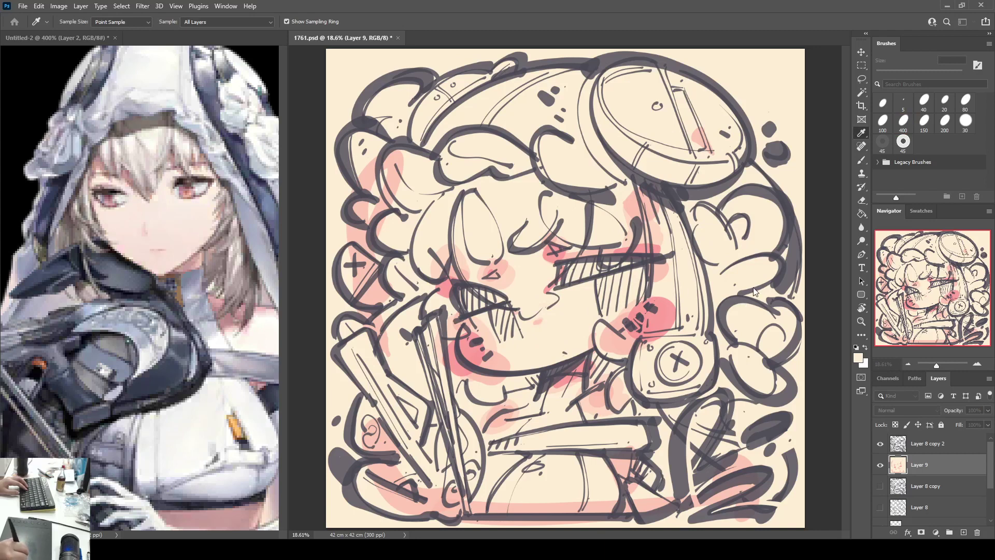
{"action": "left_click", "coordinate": [836, 293]}
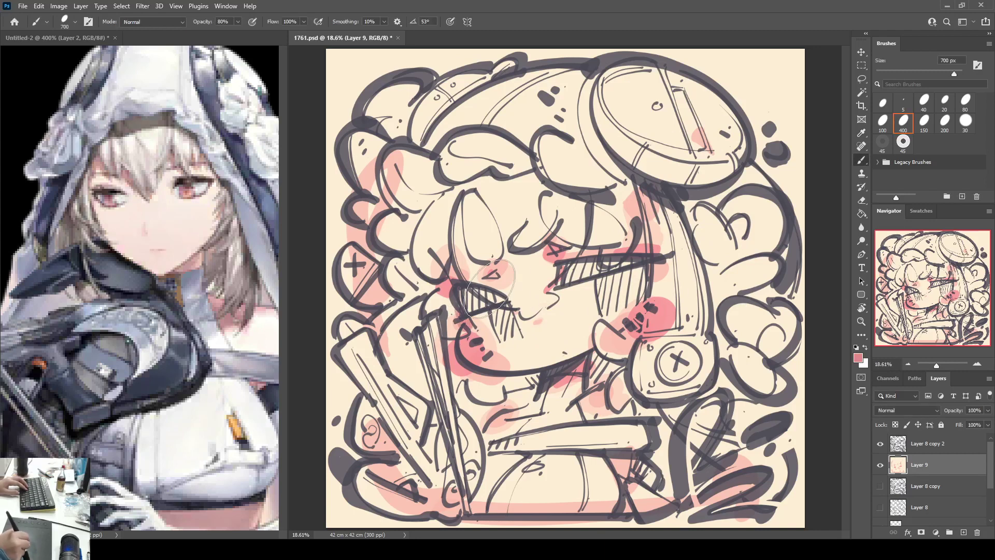
{"action": "left_click_drag", "start_coordinate": [494, 301], "coordinate": [517, 341]}
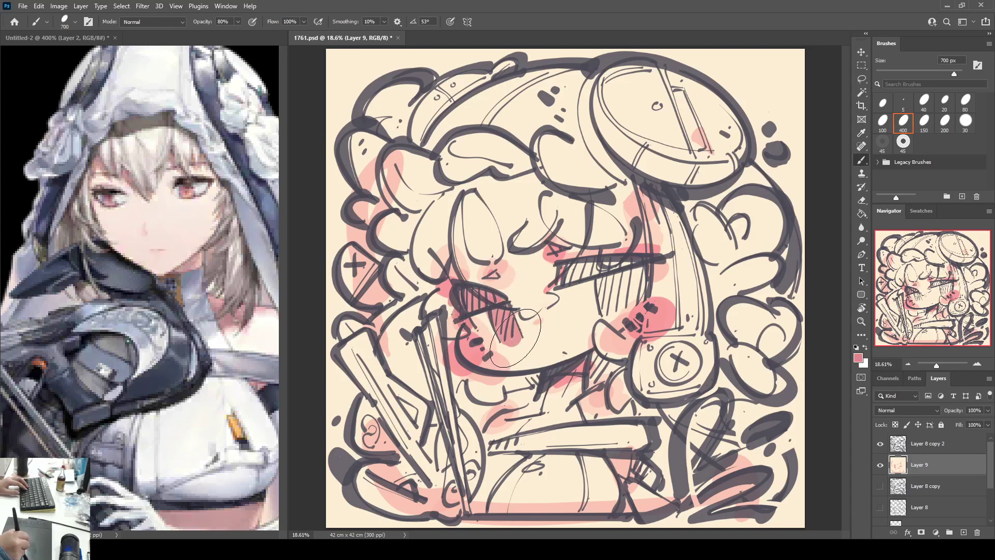
{"action": "mouse_move", "coordinate": [587, 269]}
{"action": "left_mouse_down"}
{"action": "mouse_move", "coordinate": [555, 281]}
{"action": "mouse_move", "coordinate": [640, 265]}
{"action": "mouse_move", "coordinate": [580, 273]}
{"action": "mouse_move", "coordinate": [623, 266]}
{"action": "mouse_move", "coordinate": [604, 285]}
{"action": "mouse_move", "coordinate": [605, 313]}
{"action": "mouse_move", "coordinate": [601, 279]}
{"action": "mouse_move", "coordinate": [625, 305]}
{"action": "left_mouse_up"}
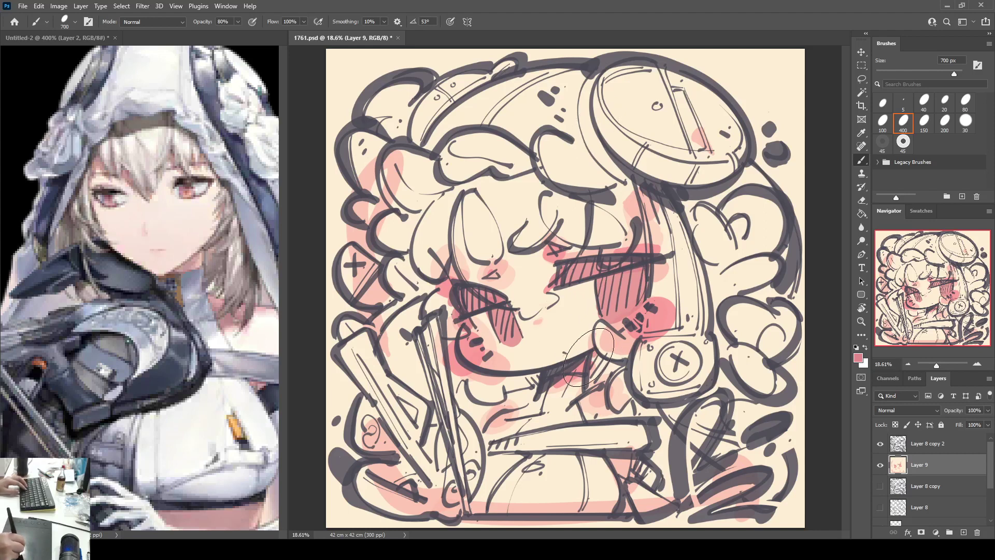
Step: Deepen the shadows with dusky pink under the jaw, on the neck and shoulder, beside the violin, and around the end of the chest band
{"action": "left_click_drag", "start_coordinate": [588, 357], "coordinate": [586, 361]}
{"action": "mouse_move", "coordinate": [607, 400]}
{"action": "left_mouse_down"}
{"action": "mouse_move", "coordinate": [622, 389]}
{"action": "mouse_move", "coordinate": [603, 385]}
{"action": "left_mouse_up"}
{"action": "mouse_move", "coordinate": [533, 396]}
{"action": "left_mouse_down"}
{"action": "mouse_move", "coordinate": [501, 411]}
{"action": "mouse_move", "coordinate": [511, 414]}
{"action": "mouse_move", "coordinate": [496, 420]}
{"action": "mouse_move", "coordinate": [492, 440]}
{"action": "mouse_move", "coordinate": [487, 422]}
{"action": "mouse_move", "coordinate": [482, 448]}
{"action": "left_mouse_up"}
{"action": "key", "text": "ctrl+z"}
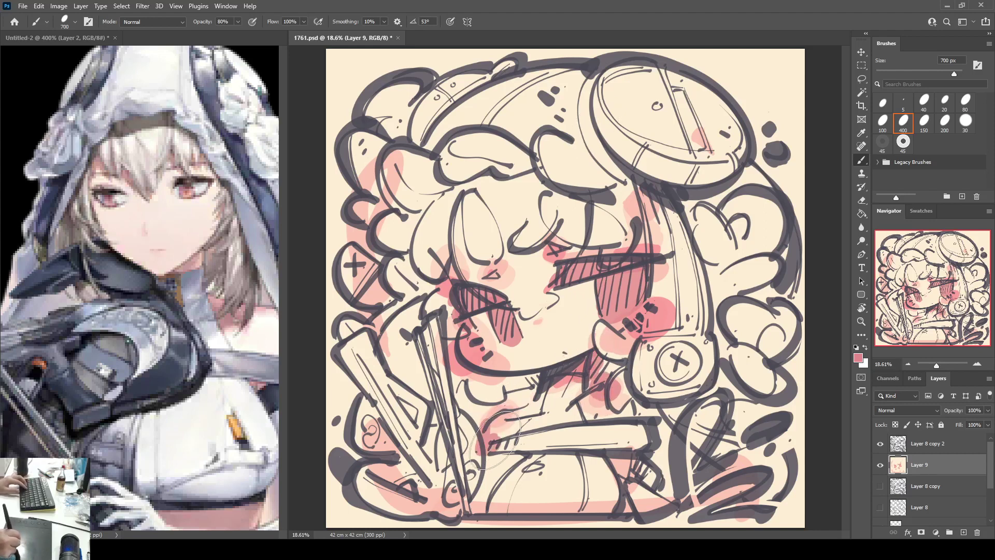
{"action": "left_click_drag", "start_coordinate": [618, 412], "coordinate": [636, 406]}
{"action": "left_click_drag", "start_coordinate": [611, 459], "coordinate": [625, 459]}
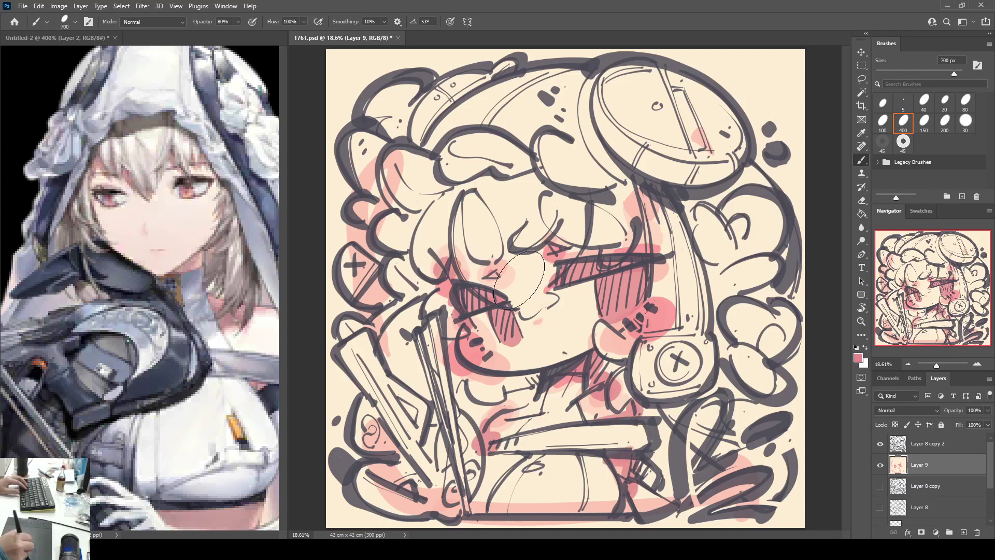
Step: Brush pink shading over the hat, hood folds, left curls, weapon, lower body and the flower beside the round ornament on Layer 9
{"action": "mouse_move", "coordinate": [605, 218]}
{"action": "left_mouse_down"}
{"action": "mouse_move", "coordinate": [658, 234]}
{"action": "mouse_move", "coordinate": [726, 223]}
{"action": "mouse_move", "coordinate": [699, 129]}
{"action": "mouse_move", "coordinate": [720, 166]}
{"action": "left_mouse_up"}
{"action": "mouse_move", "coordinate": [354, 151]}
{"action": "left_mouse_down"}
{"action": "mouse_move", "coordinate": [419, 273]}
{"action": "mouse_move", "coordinate": [383, 353]}
{"action": "mouse_move", "coordinate": [414, 497]}
{"action": "left_mouse_up"}
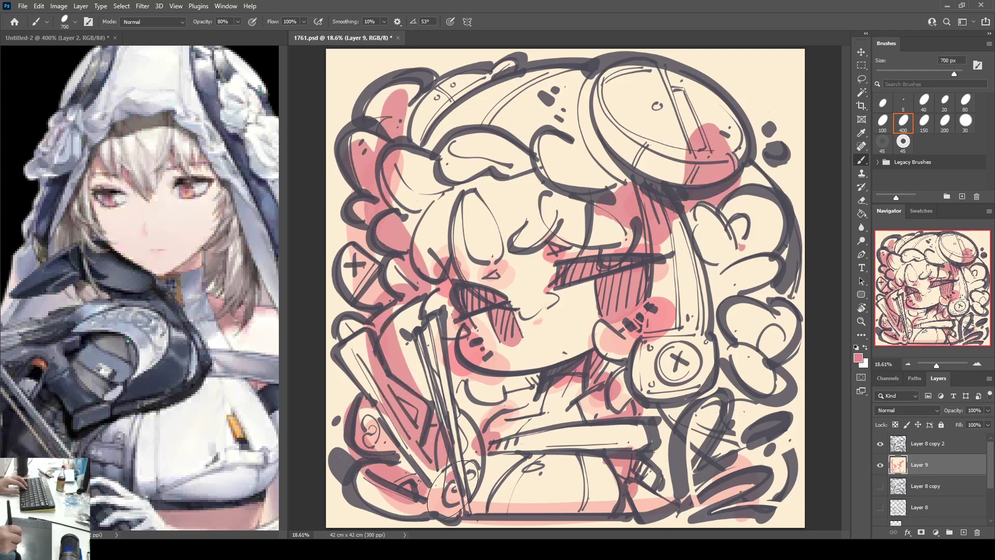
{"action": "mouse_move", "coordinate": [518, 455]}
{"action": "left_mouse_down"}
{"action": "mouse_move", "coordinate": [488, 500]}
{"action": "mouse_move", "coordinate": [617, 515]}
{"action": "mouse_move", "coordinate": [747, 462]}
{"action": "left_mouse_up"}
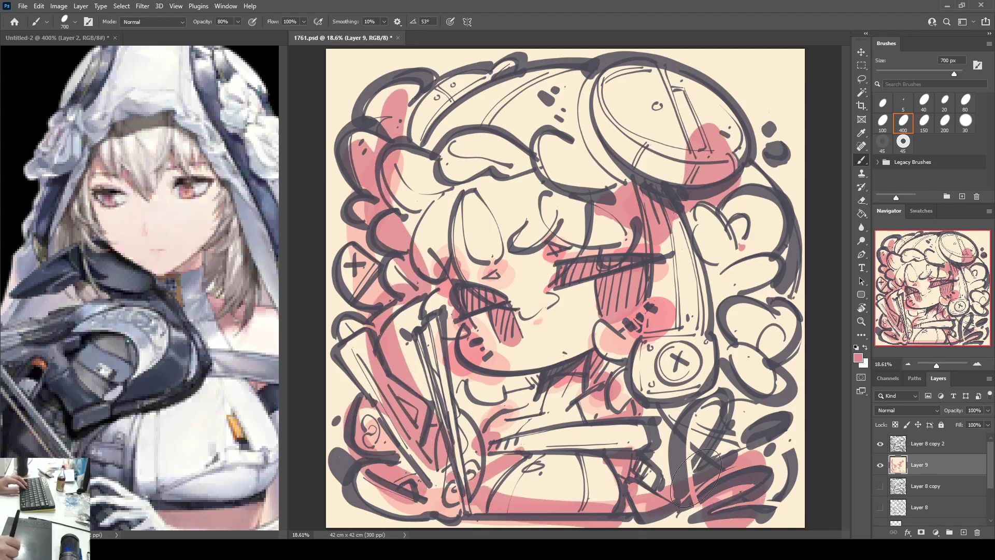
{"action": "left_click_drag", "start_coordinate": [447, 85], "coordinate": [528, 132]}
{"action": "mouse_move", "coordinate": [715, 269]}
{"action": "left_mouse_down"}
{"action": "mouse_move", "coordinate": [792, 327]}
{"action": "mouse_move", "coordinate": [699, 410]}
{"action": "left_mouse_up"}
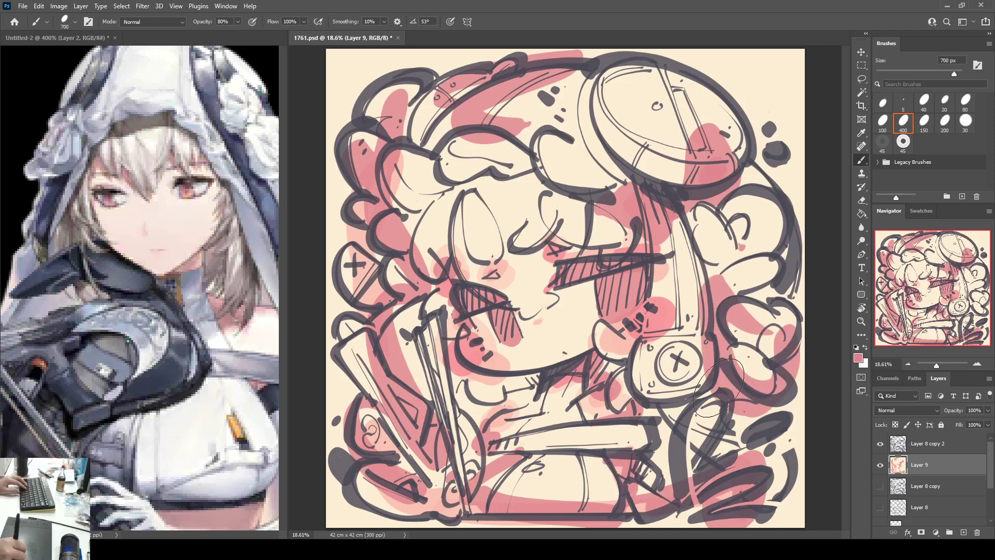
Step: Pick a muted mauve and shade the round hat, hood ruffles, left curls, weapon and lower corners of the drawing
{"action": "key", "text": "i"}
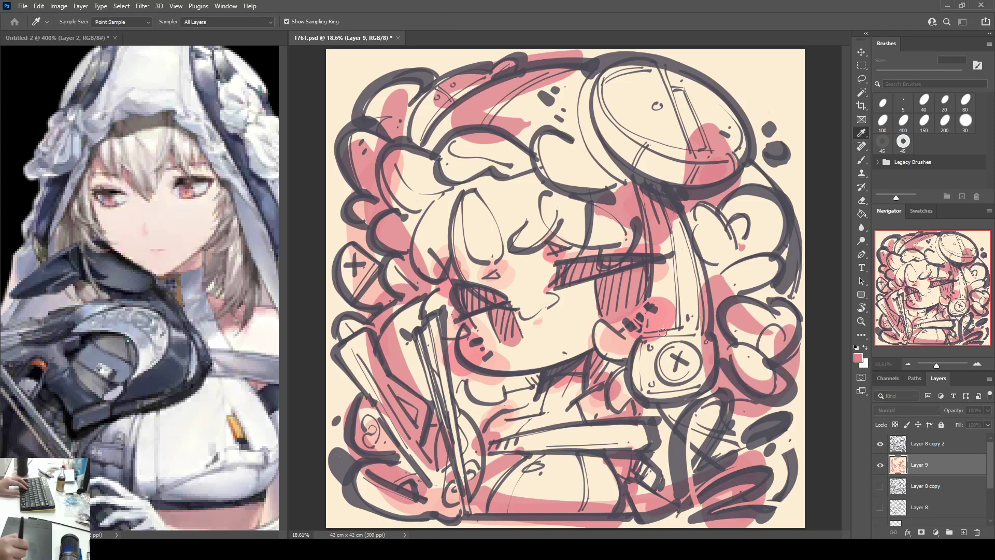
{"action": "left_click", "coordinate": [749, 300]}
{"action": "key", "text": "b"}
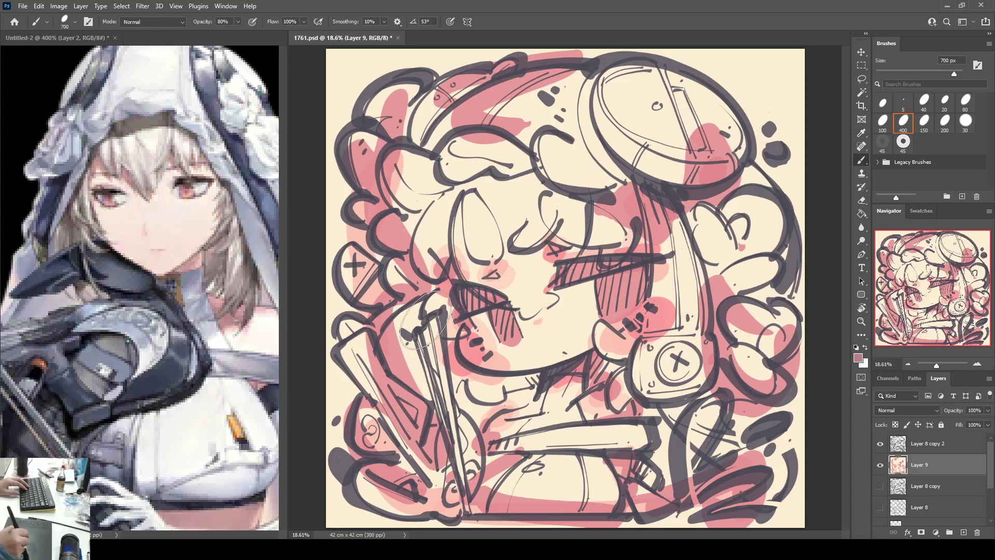
{"action": "mouse_move", "coordinate": [360, 248]}
{"action": "left_mouse_down"}
{"action": "mouse_move", "coordinate": [374, 308]}
{"action": "mouse_move", "coordinate": [374, 221]}
{"action": "mouse_move", "coordinate": [388, 244]}
{"action": "mouse_move", "coordinate": [399, 155]}
{"action": "left_mouse_up"}
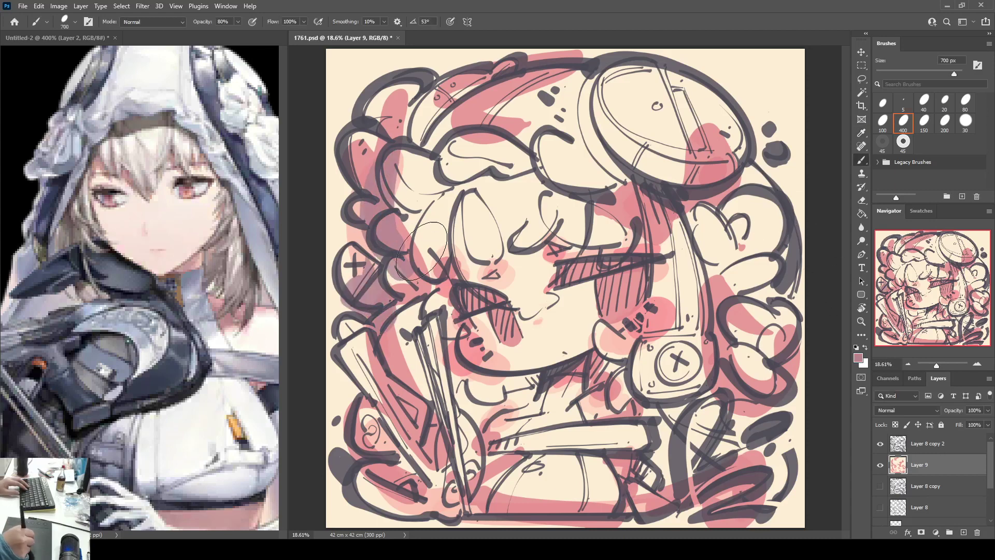
{"action": "mouse_move", "coordinate": [473, 197]}
{"action": "left_mouse_down"}
{"action": "mouse_move", "coordinate": [487, 135]}
{"action": "mouse_move", "coordinate": [622, 83]}
{"action": "mouse_move", "coordinate": [725, 171]}
{"action": "mouse_move", "coordinate": [753, 262]}
{"action": "mouse_move", "coordinate": [741, 306]}
{"action": "left_mouse_up"}
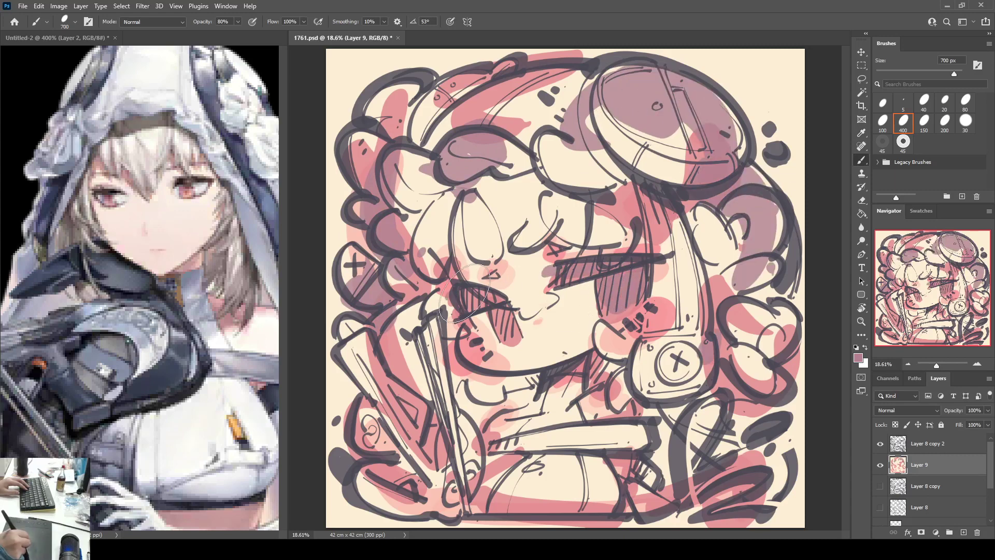
{"action": "left_click_drag", "start_coordinate": [465, 293], "coordinate": [455, 297]}
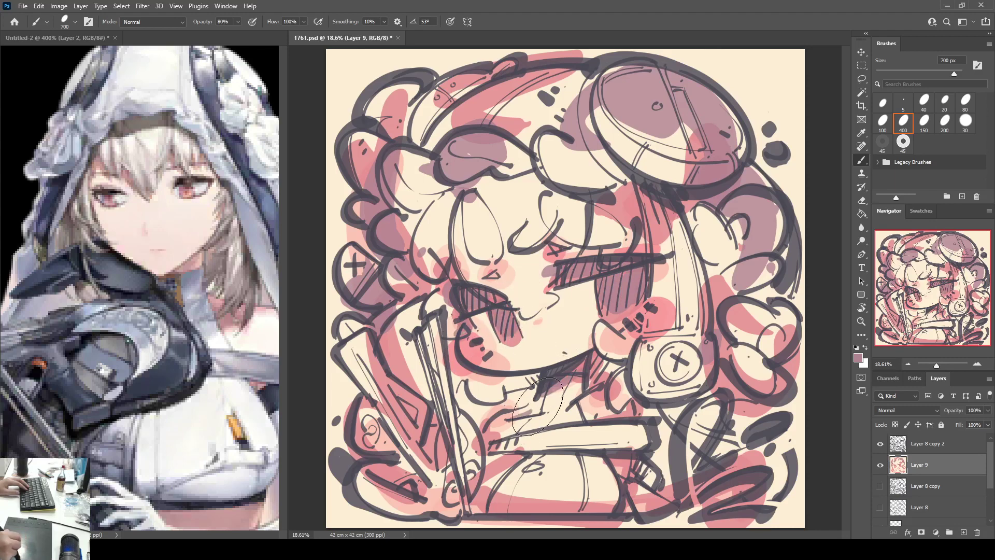
{"action": "mouse_move", "coordinate": [509, 432]}
{"action": "left_mouse_down"}
{"action": "mouse_move", "coordinate": [497, 492]}
{"action": "mouse_move", "coordinate": [464, 501]}
{"action": "mouse_move", "coordinate": [354, 332]}
{"action": "mouse_move", "coordinate": [425, 436]}
{"action": "left_mouse_up"}
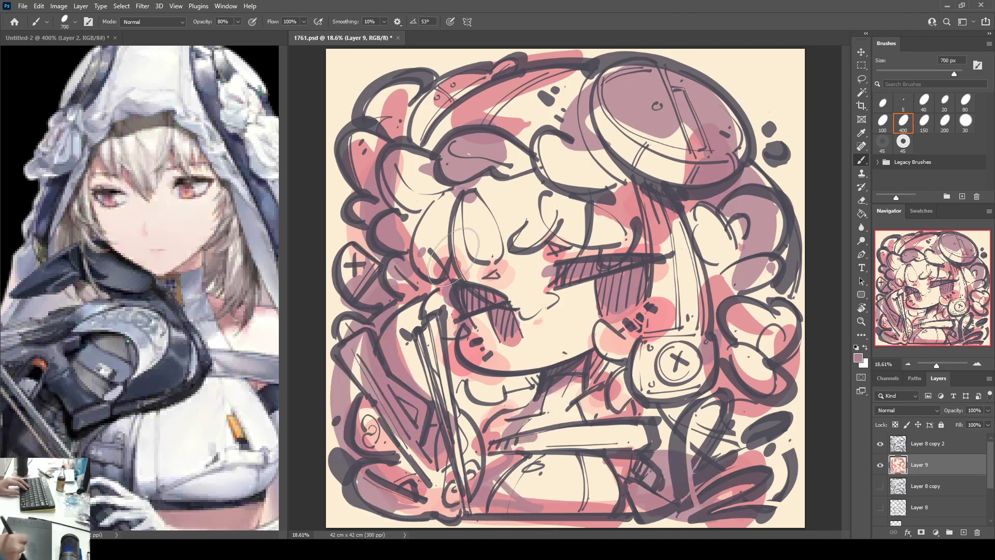
{"action": "left_click_drag", "start_coordinate": [395, 197], "coordinate": [420, 171]}
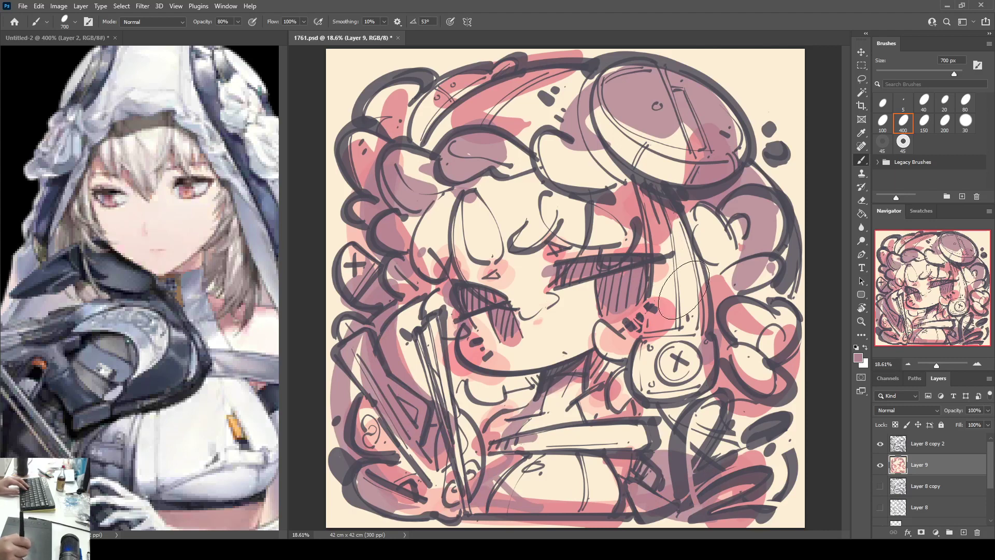
Step: Pick a pale grey-green and paint the bangs and the hair locks beside the face, weapon and round ornament
{"action": "key", "text": "i"}
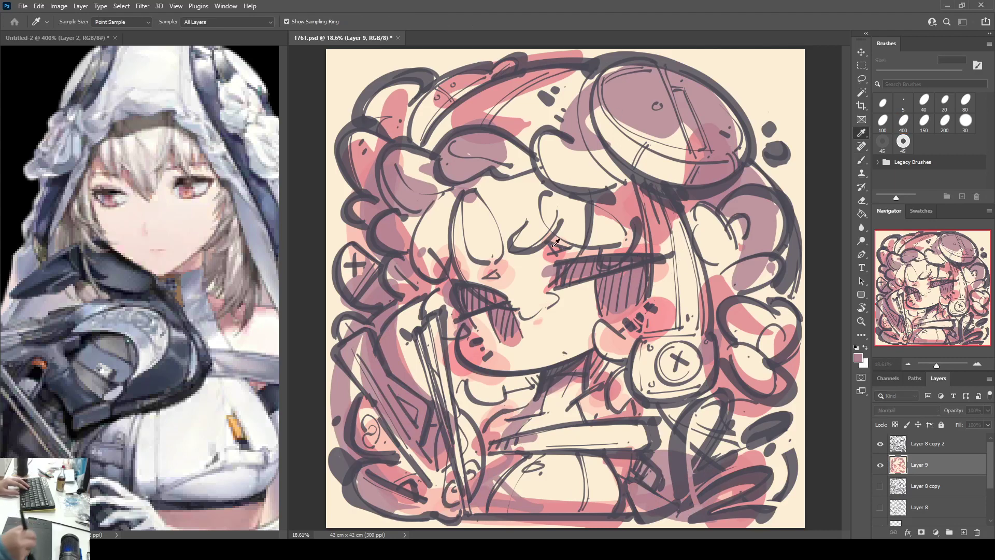
{"action": "left_click", "coordinate": [837, 293]}
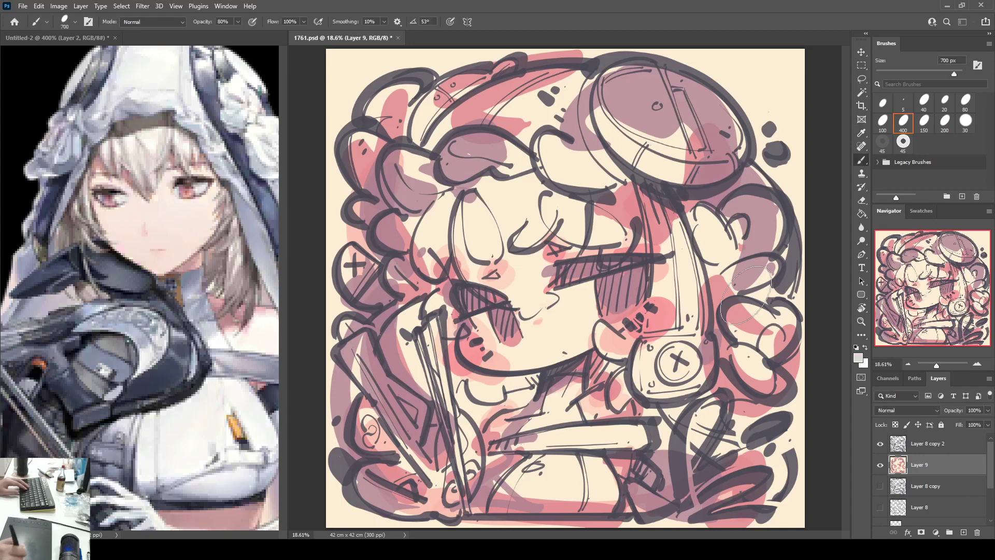
{"action": "mouse_move", "coordinate": [429, 254]}
{"action": "left_mouse_down"}
{"action": "mouse_move", "coordinate": [476, 218]}
{"action": "mouse_move", "coordinate": [478, 234]}
{"action": "mouse_move", "coordinate": [532, 281]}
{"action": "mouse_move", "coordinate": [519, 287]}
{"action": "mouse_move", "coordinate": [475, 260]}
{"action": "mouse_move", "coordinate": [537, 298]}
{"action": "mouse_move", "coordinate": [536, 261]}
{"action": "mouse_move", "coordinate": [565, 220]}
{"action": "mouse_move", "coordinate": [517, 235]}
{"action": "mouse_move", "coordinate": [505, 249]}
{"action": "mouse_move", "coordinate": [589, 230]}
{"action": "mouse_move", "coordinate": [579, 231]}
{"action": "mouse_move", "coordinate": [622, 234]}
{"action": "mouse_move", "coordinate": [618, 243]}
{"action": "mouse_move", "coordinate": [595, 213]}
{"action": "mouse_move", "coordinate": [629, 213]}
{"action": "mouse_move", "coordinate": [643, 230]}
{"action": "left_mouse_up"}
{"action": "mouse_move", "coordinate": [643, 344]}
{"action": "left_mouse_down"}
{"action": "mouse_move", "coordinate": [612, 353]}
{"action": "mouse_move", "coordinate": [627, 368]}
{"action": "mouse_move", "coordinate": [624, 384]}
{"action": "mouse_move", "coordinate": [617, 378]}
{"action": "left_mouse_up"}
{"action": "mouse_move", "coordinate": [523, 377]}
{"action": "left_mouse_down"}
{"action": "mouse_move", "coordinate": [471, 393]}
{"action": "mouse_move", "coordinate": [524, 385]}
{"action": "mouse_move", "coordinate": [452, 369]}
{"action": "left_mouse_up"}
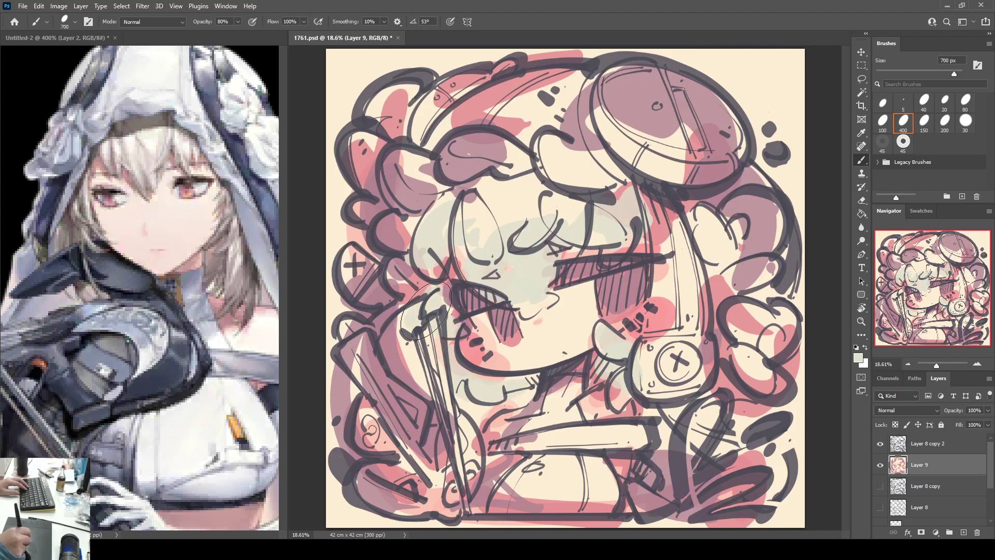
{"action": "mouse_move", "coordinate": [403, 328]}
{"action": "left_mouse_down"}
{"action": "mouse_move", "coordinate": [377, 344]}
{"action": "mouse_move", "coordinate": [393, 331]}
{"action": "mouse_move", "coordinate": [399, 352]}
{"action": "left_mouse_up"}
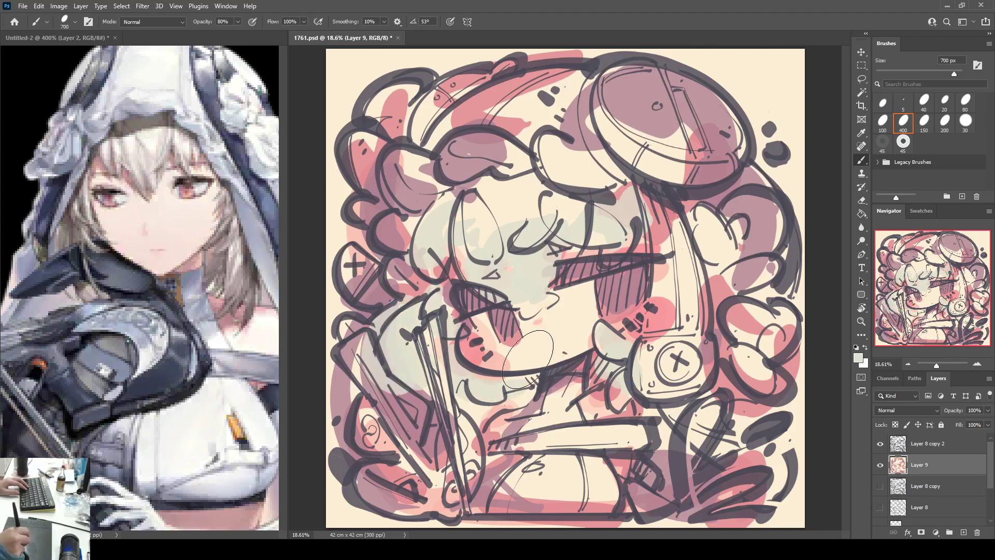
{"action": "mouse_move", "coordinate": [620, 395]}
{"action": "left_mouse_down"}
{"action": "mouse_move", "coordinate": [684, 408]}
{"action": "mouse_move", "coordinate": [664, 415]}
{"action": "mouse_move", "coordinate": [671, 421]}
{"action": "mouse_move", "coordinate": [665, 332]}
{"action": "left_mouse_up"}
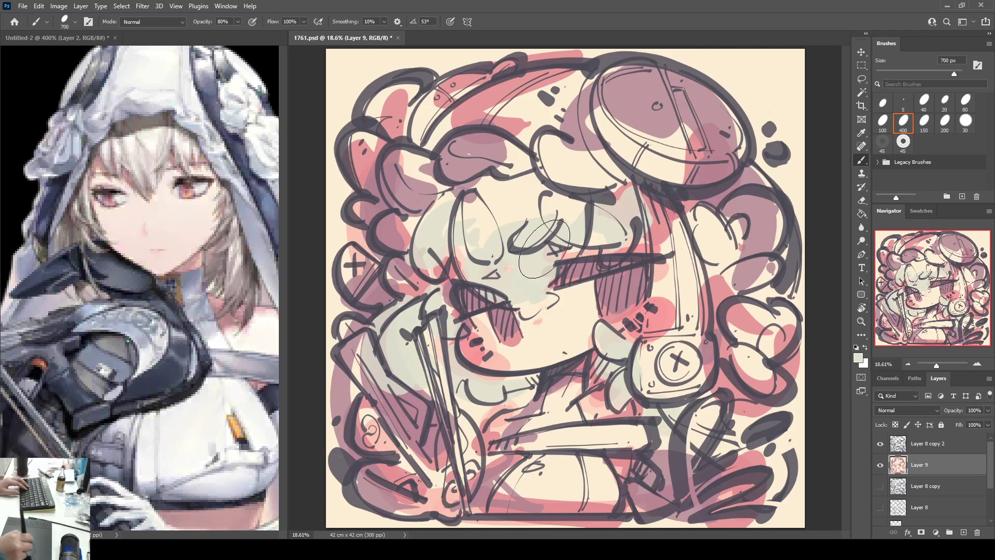
Step: Switch to a lighter cream tone and brush it over the bangs and the curl on the hair's left edge
{"action": "key", "text": "i"}
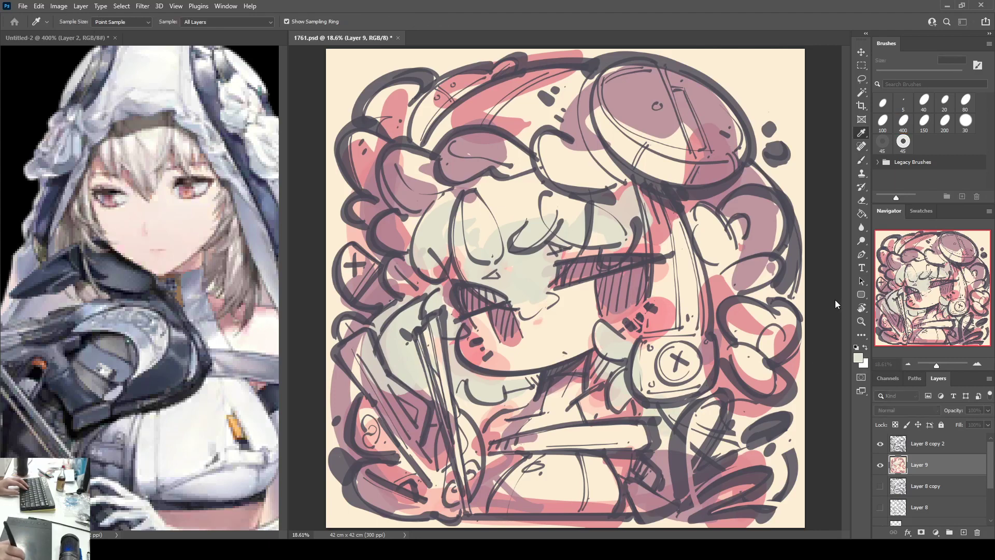
{"action": "key", "text": "b"}
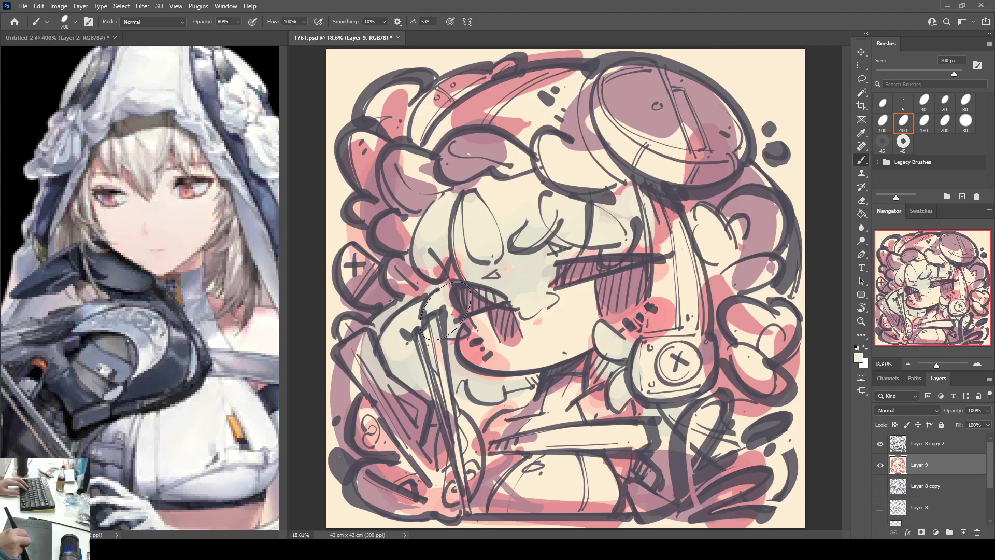
{"action": "left_click_drag", "start_coordinate": [439, 258], "coordinate": [429, 266]}
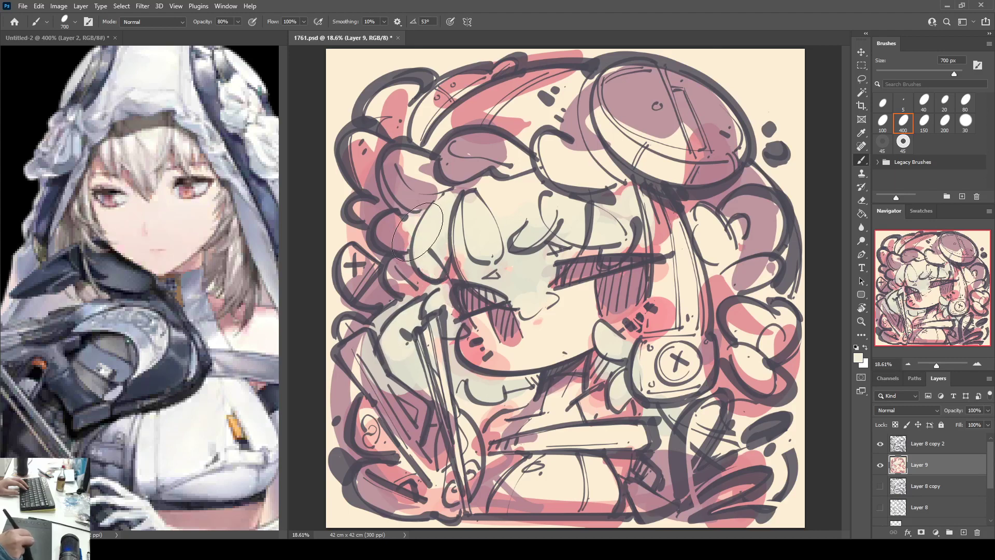
{"action": "left_click_drag", "start_coordinate": [413, 228], "coordinate": [401, 224]}
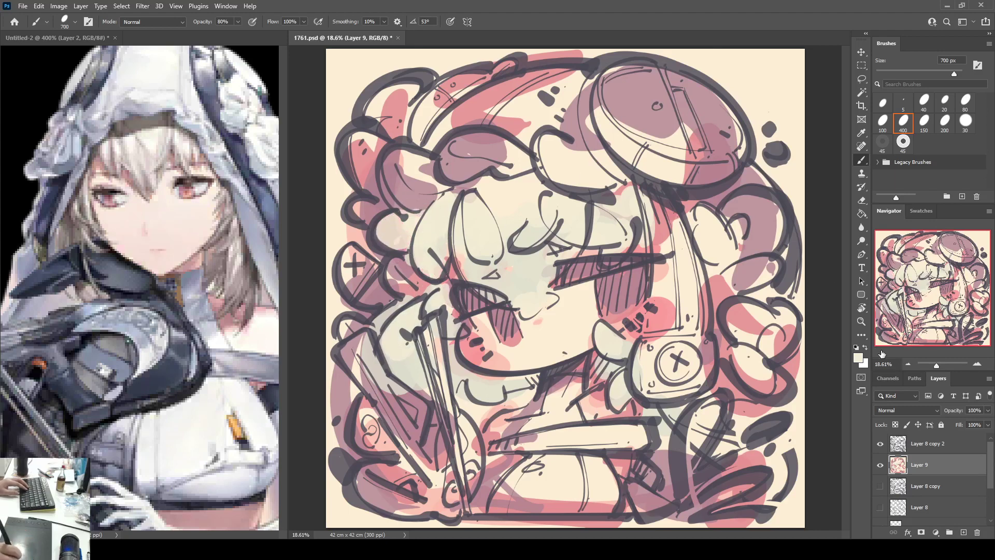
Step: Pick a light peach and tint the top of the bangs, the hair by the right eye and the locks behind the weapon
{"action": "key", "text": "alt"}
{"action": "key", "text": "i"}
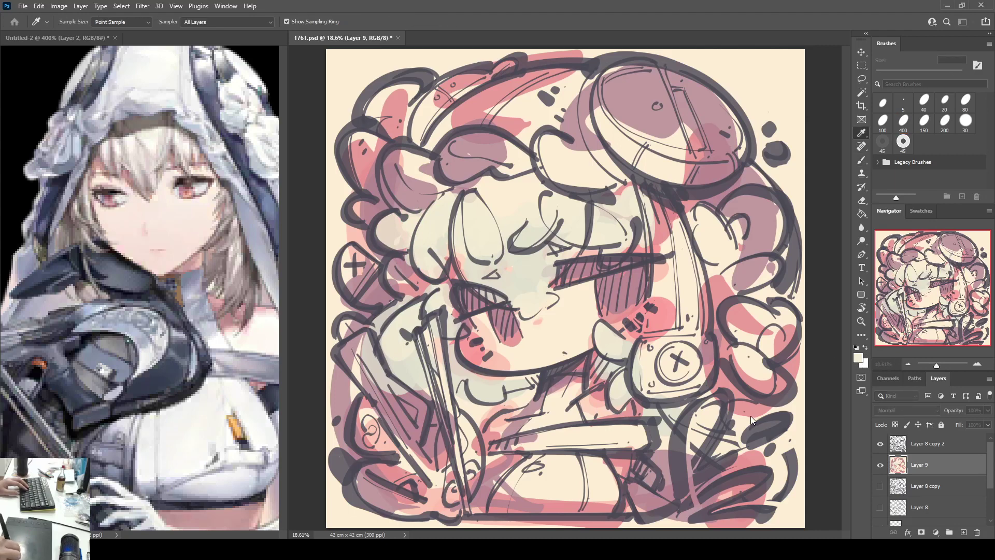
{"action": "key", "text": "b"}
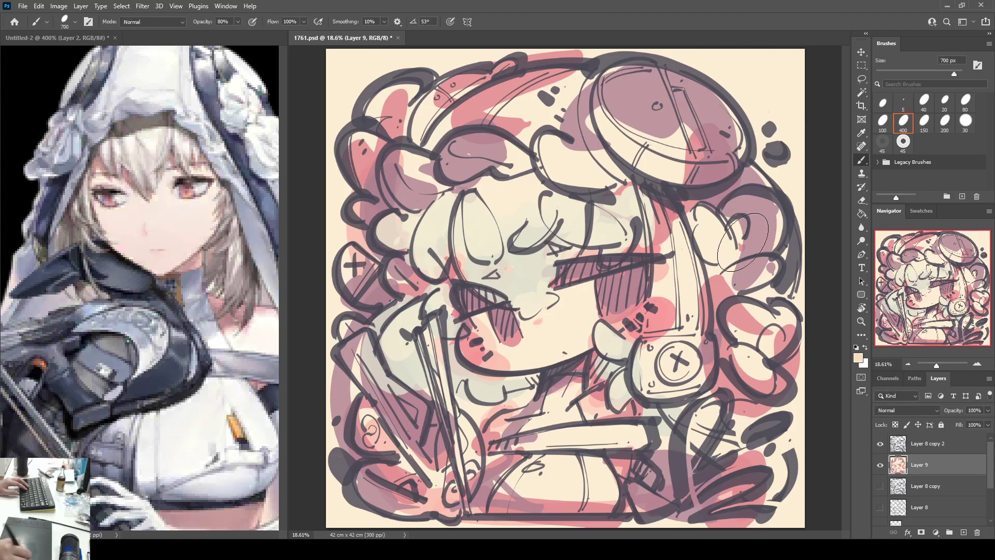
{"action": "mouse_move", "coordinate": [502, 188]}
{"action": "left_mouse_down"}
{"action": "mouse_move", "coordinate": [547, 176]}
{"action": "mouse_move", "coordinate": [576, 195]}
{"action": "mouse_move", "coordinate": [573, 207]}
{"action": "mouse_move", "coordinate": [565, 198]}
{"action": "mouse_move", "coordinate": [548, 246]}
{"action": "mouse_move", "coordinate": [519, 248]}
{"action": "mouse_move", "coordinate": [564, 225]}
{"action": "mouse_move", "coordinate": [580, 256]}
{"action": "mouse_move", "coordinate": [625, 203]}
{"action": "left_mouse_up"}
{"action": "mouse_move", "coordinate": [625, 245]}
{"action": "left_mouse_down"}
{"action": "mouse_move", "coordinate": [629, 230]}
{"action": "mouse_move", "coordinate": [646, 245]}
{"action": "left_mouse_up"}
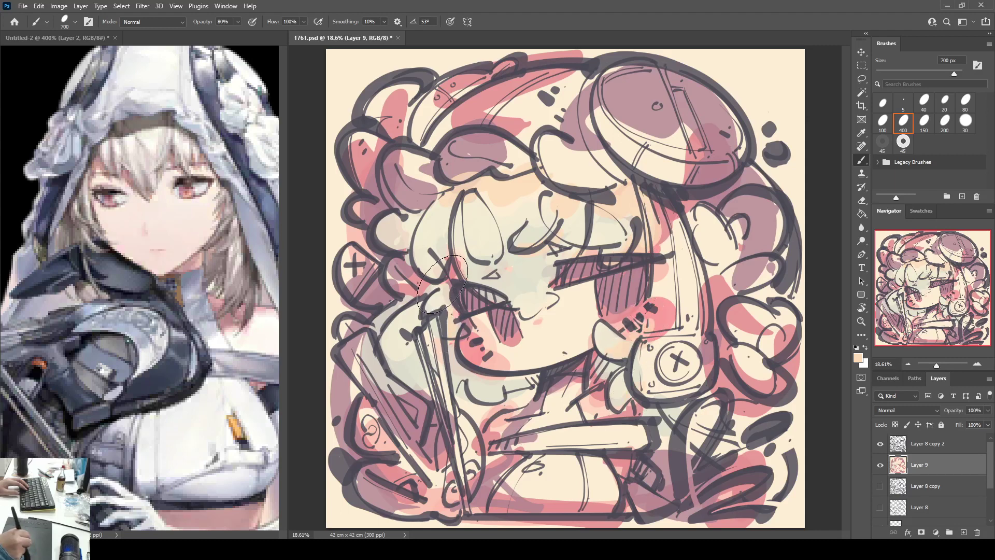
{"action": "left_click_drag", "start_coordinate": [418, 288], "coordinate": [408, 292]}
{"action": "left_click_drag", "start_coordinate": [396, 372], "coordinate": [419, 384]}
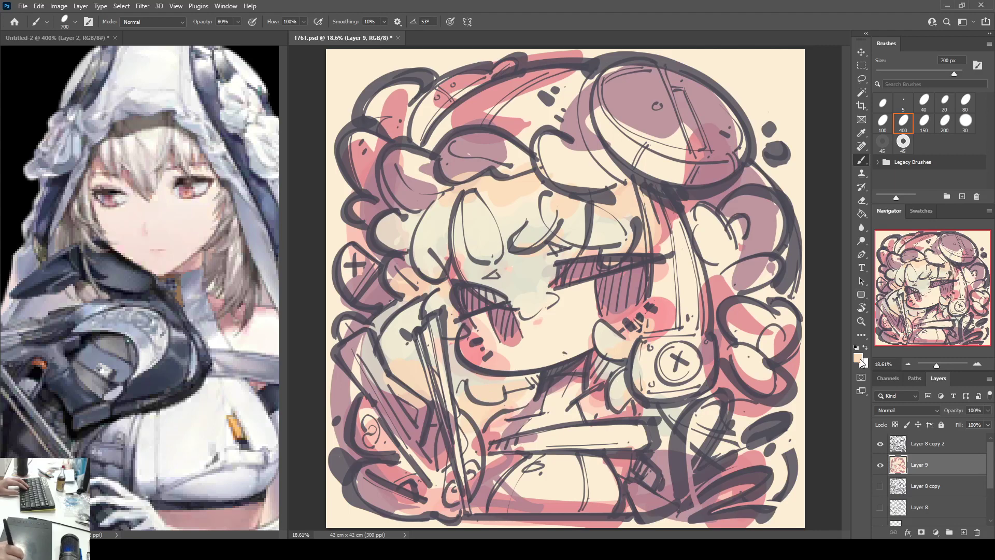
Step: Pick a dusty pink and add soft shadows along the top of the bangs and on the neck
{"action": "key", "text": "i"}
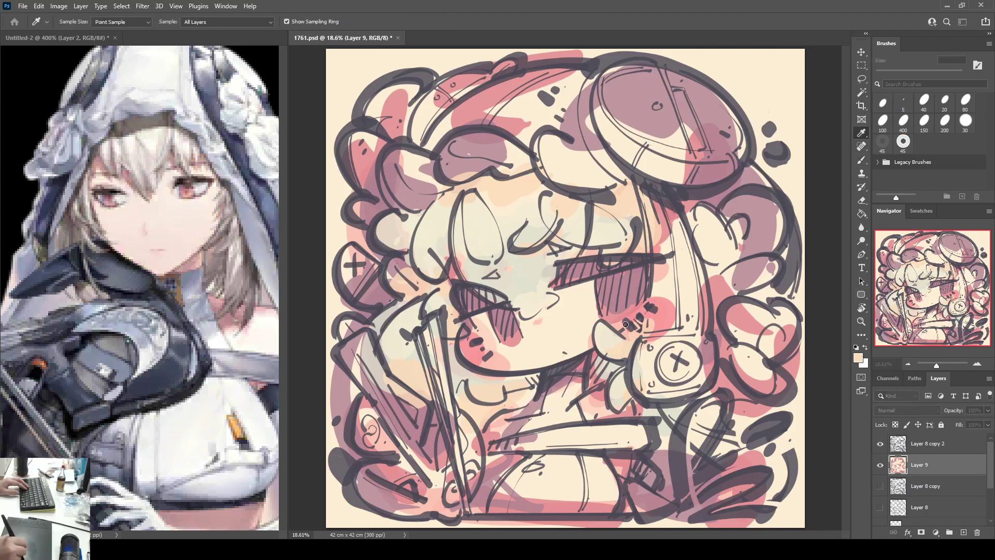
{"action": "left_click", "coordinate": [788, 295]}
{"action": "key", "text": "b"}
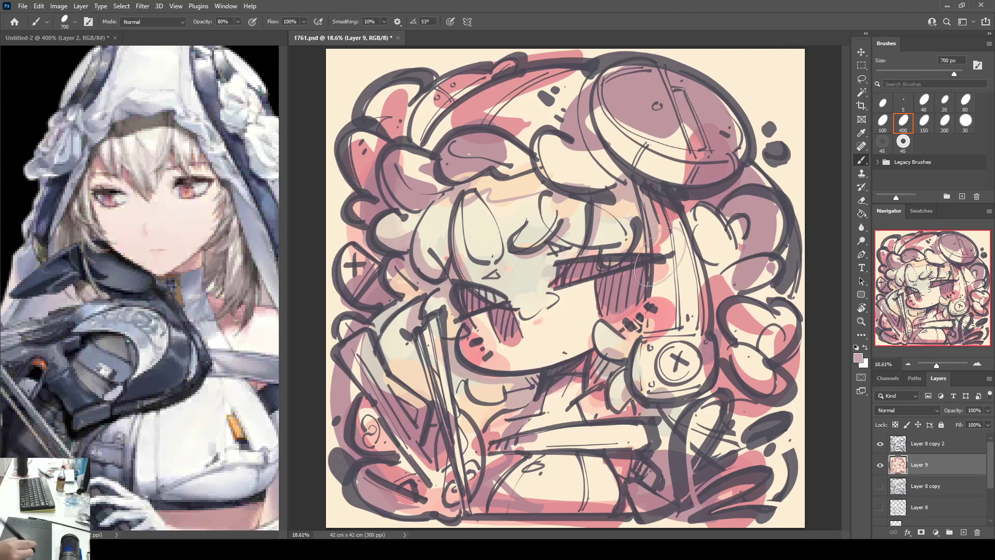
Step: Sample white from the reference's hood and paint the hood, ruffles, hat top, flowers and chest, then sample a pinkish white from the hood
{"action": "left_click", "coordinate": [187, 98], "text": "alt"}
{"action": "mouse_move", "coordinate": [521, 122]}
{"action": "left_mouse_down"}
{"action": "mouse_move", "coordinate": [557, 111]}
{"action": "mouse_move", "coordinate": [559, 102]}
{"action": "mouse_move", "coordinate": [562, 112]}
{"action": "left_mouse_up"}
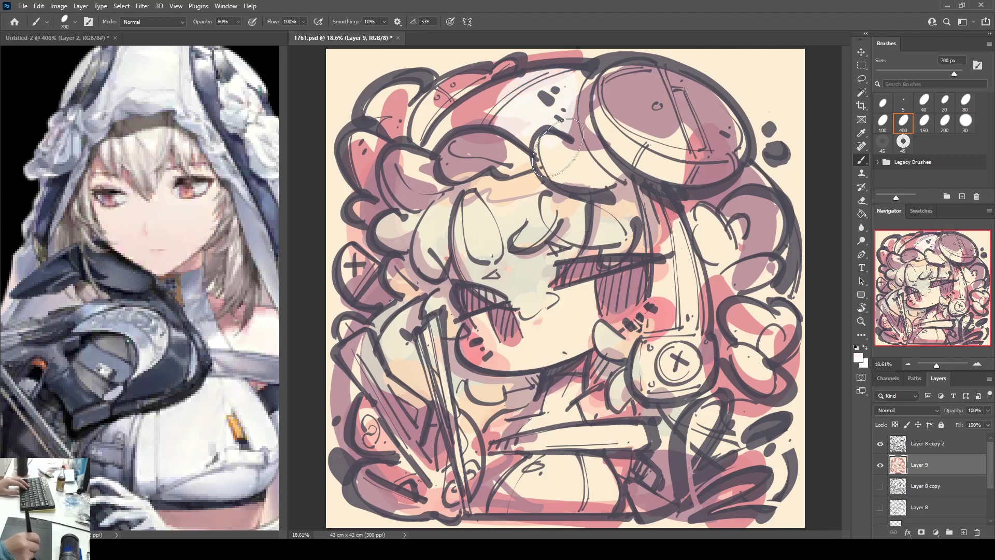
{"action": "mouse_move", "coordinate": [558, 148]}
{"action": "left_mouse_down"}
{"action": "mouse_move", "coordinate": [518, 135]}
{"action": "mouse_move", "coordinate": [431, 160]}
{"action": "mouse_move", "coordinate": [412, 150]}
{"action": "mouse_move", "coordinate": [386, 103]}
{"action": "mouse_move", "coordinate": [365, 144]}
{"action": "mouse_move", "coordinate": [390, 213]}
{"action": "mouse_move", "coordinate": [393, 263]}
{"action": "mouse_move", "coordinate": [375, 302]}
{"action": "mouse_move", "coordinate": [357, 252]}
{"action": "mouse_move", "coordinate": [350, 310]}
{"action": "left_mouse_up"}
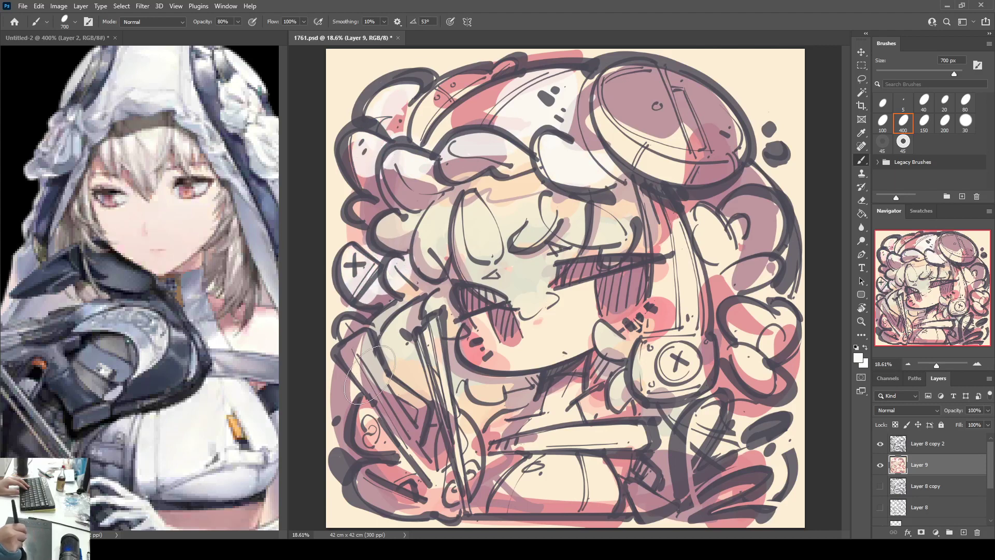
{"action": "mouse_move", "coordinate": [578, 466]}
{"action": "left_mouse_down"}
{"action": "mouse_move", "coordinate": [547, 496]}
{"action": "mouse_move", "coordinate": [531, 464]}
{"action": "mouse_move", "coordinate": [528, 424]}
{"action": "mouse_move", "coordinate": [564, 397]}
{"action": "mouse_move", "coordinate": [523, 424]}
{"action": "mouse_move", "coordinate": [578, 458]}
{"action": "left_mouse_up"}
{"action": "mouse_move", "coordinate": [709, 328]}
{"action": "left_mouse_down"}
{"action": "mouse_move", "coordinate": [725, 202]}
{"action": "mouse_move", "coordinate": [762, 269]}
{"action": "mouse_move", "coordinate": [741, 404]}
{"action": "mouse_move", "coordinate": [711, 465]}
{"action": "mouse_move", "coordinate": [679, 471]}
{"action": "mouse_move", "coordinate": [694, 487]}
{"action": "mouse_move", "coordinate": [752, 420]}
{"action": "left_mouse_up"}
{"action": "mouse_move", "coordinate": [666, 106]}
{"action": "left_mouse_down"}
{"action": "mouse_move", "coordinate": [637, 93]}
{"action": "mouse_move", "coordinate": [736, 140]}
{"action": "left_mouse_up"}
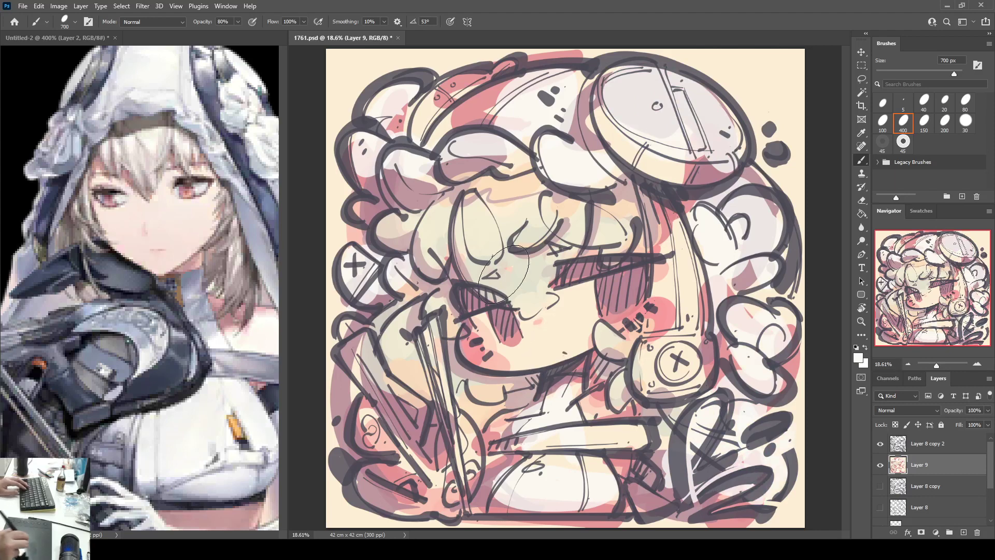
{"action": "mouse_move", "coordinate": [358, 124]}
{"action": "left_mouse_down"}
{"action": "mouse_move", "coordinate": [405, 101]}
{"action": "mouse_move", "coordinate": [395, 110]}
{"action": "left_mouse_up"}
{"action": "left_click", "coordinate": [399, 98], "text": "alt"}
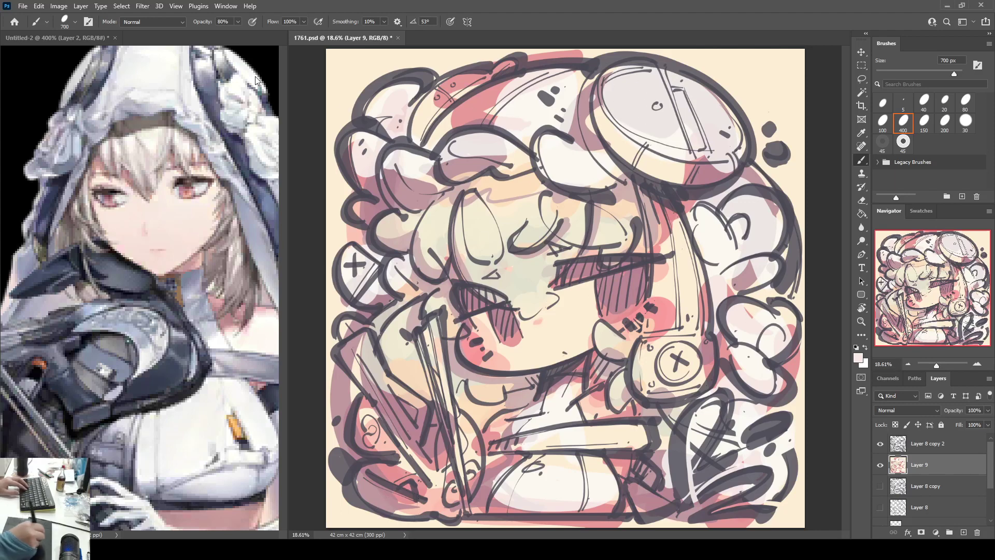
Step: Sample slate blue from the reference's hood and paint the cross-marked ornament, hat rim, hanging strap and round cross-marked pendant
{"action": "left_click", "coordinate": [273, 200], "text": "alt"}
{"action": "left_click_drag", "start_coordinate": [360, 207], "coordinate": [368, 184]}
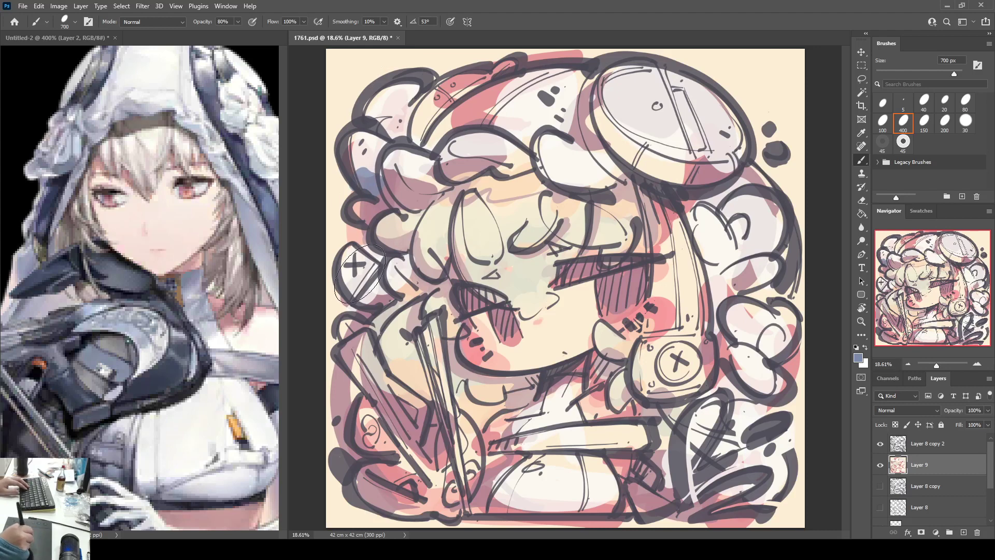
{"action": "left_click_drag", "start_coordinate": [354, 263], "coordinate": [350, 279]}
{"action": "mouse_move", "coordinate": [664, 204]}
{"action": "left_mouse_down"}
{"action": "mouse_move", "coordinate": [674, 341]}
{"action": "mouse_move", "coordinate": [678, 205]}
{"action": "mouse_move", "coordinate": [685, 335]}
{"action": "mouse_move", "coordinate": [655, 361]}
{"action": "mouse_move", "coordinate": [689, 363]}
{"action": "left_mouse_up"}
{"action": "mouse_move", "coordinate": [596, 94]}
{"action": "left_mouse_down"}
{"action": "mouse_move", "coordinate": [688, 178]}
{"action": "mouse_move", "coordinate": [729, 168]}
{"action": "left_mouse_up"}
{"action": "left_click_drag", "start_coordinate": [605, 117], "coordinate": [669, 158]}
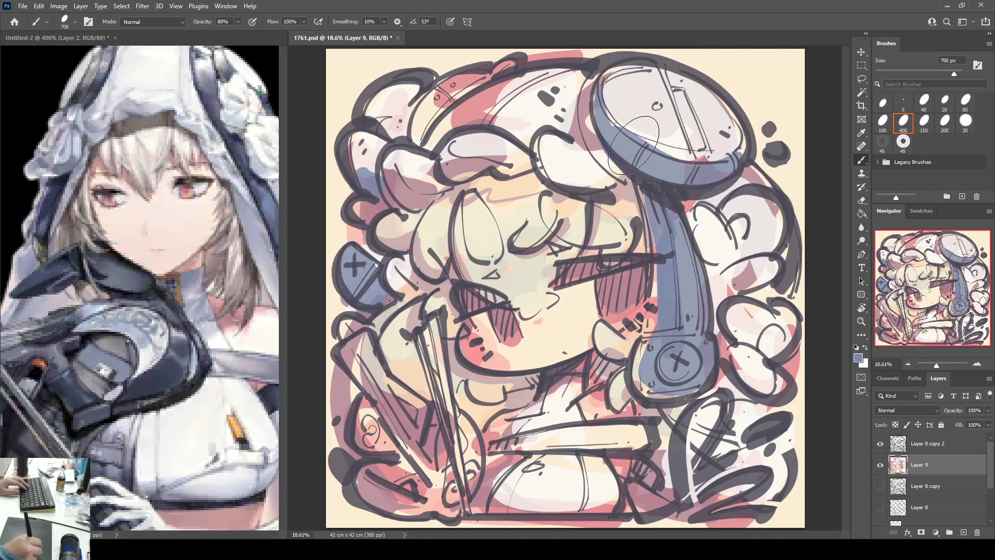
Step: Paint slate blue on the right-hand hood folds and flower, the lower-right ribbon, the chest strap and the side of the torso
{"action": "left_click_drag", "start_coordinate": [787, 247], "coordinate": [781, 267]}
{"action": "left_click_drag", "start_coordinate": [737, 308], "coordinate": [757, 309]}
{"action": "left_click_drag", "start_coordinate": [702, 412], "coordinate": [674, 492]}
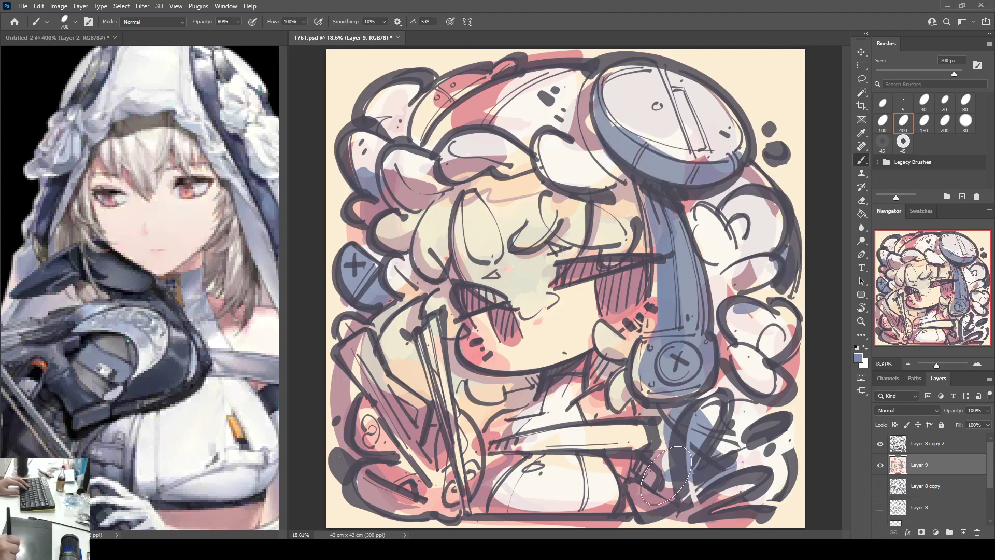
{"action": "left_click_drag", "start_coordinate": [492, 440], "coordinate": [655, 430]}
{"action": "left_click_drag", "start_coordinate": [632, 467], "coordinate": [654, 501]}
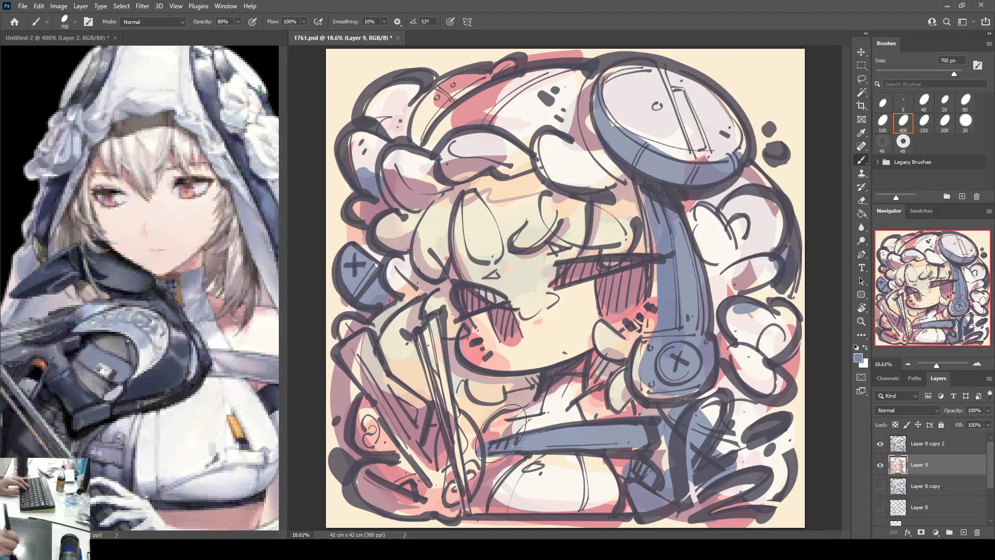
Step: Fill the collar, the crossed weapon parts and the lower-left armour with slate blue
{"action": "mouse_move", "coordinate": [510, 407]}
{"action": "left_mouse_down"}
{"action": "mouse_move", "coordinate": [463, 405]}
{"action": "mouse_move", "coordinate": [478, 418]}
{"action": "mouse_move", "coordinate": [527, 396]}
{"action": "mouse_move", "coordinate": [497, 410]}
{"action": "left_mouse_up"}
{"action": "mouse_move", "coordinate": [361, 352]}
{"action": "left_mouse_down"}
{"action": "mouse_move", "coordinate": [365, 378]}
{"action": "mouse_move", "coordinate": [423, 472]}
{"action": "left_mouse_up"}
{"action": "left_click_drag", "start_coordinate": [372, 414], "coordinate": [367, 438]}
{"action": "mouse_move", "coordinate": [399, 409]}
{"action": "left_mouse_down"}
{"action": "mouse_move", "coordinate": [439, 487]}
{"action": "mouse_move", "coordinate": [440, 469]}
{"action": "left_mouse_up"}
{"action": "mouse_move", "coordinate": [433, 339]}
{"action": "left_mouse_down"}
{"action": "mouse_move", "coordinate": [431, 329]}
{"action": "mouse_move", "coordinate": [456, 487]}
{"action": "left_mouse_up"}
{"action": "left_click_drag", "start_coordinate": [445, 482], "coordinate": [383, 497]}
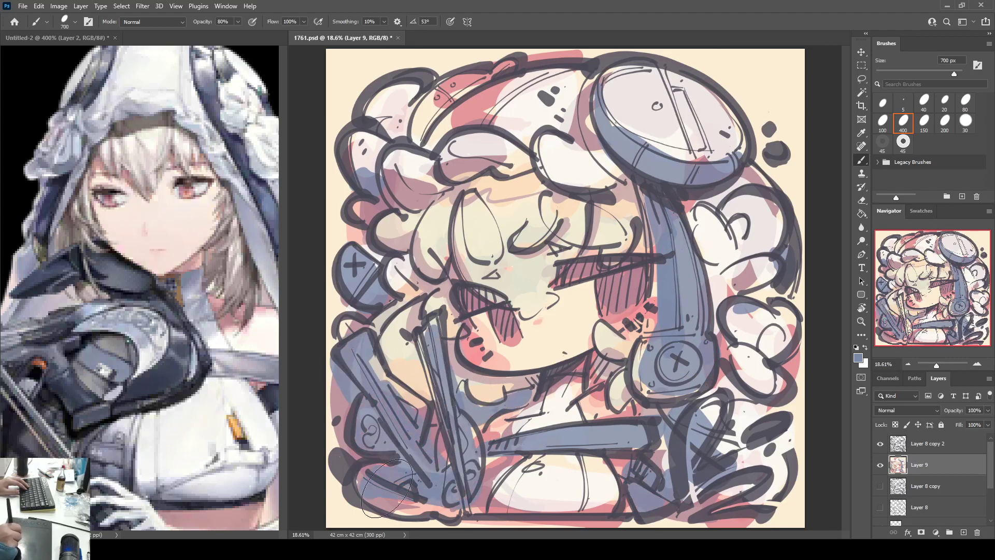
{"action": "left_click_drag", "start_coordinate": [440, 507], "coordinate": [358, 518]}
{"action": "left_click_drag", "start_coordinate": [339, 383], "coordinate": [340, 430]}
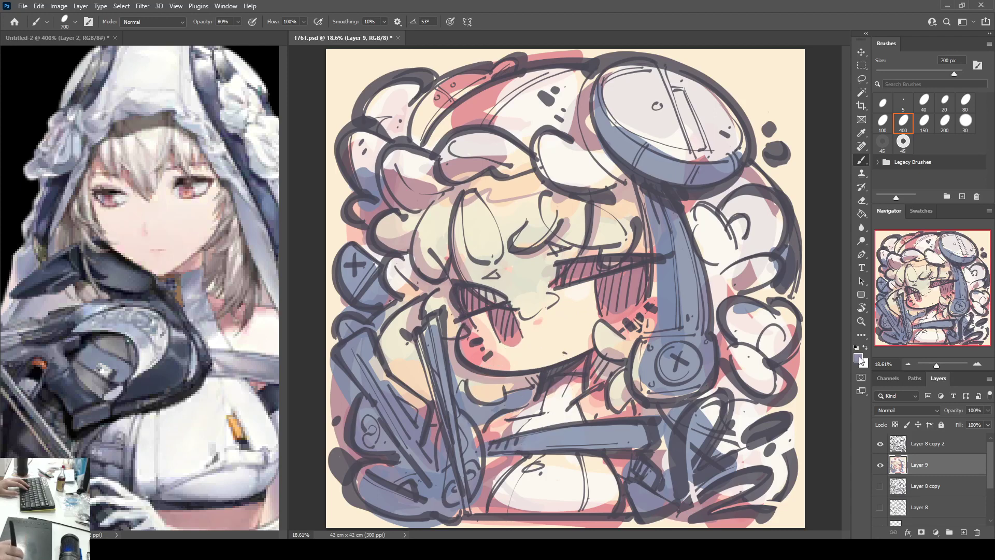
Step: Pick a muted purple and shade the eyes, the left ruffle and the upper edge of the hood
{"action": "key", "text": "i"}
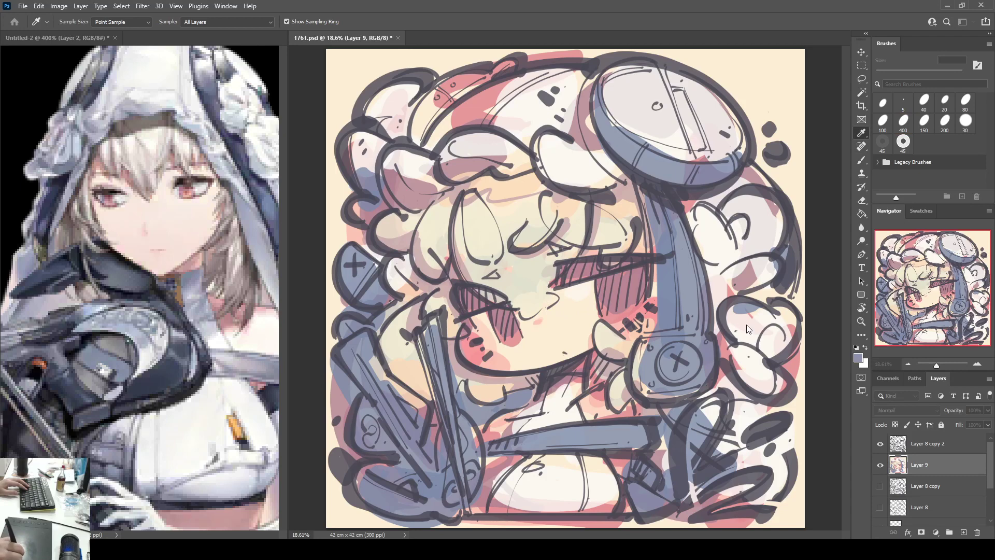
{"action": "key", "text": "b"}
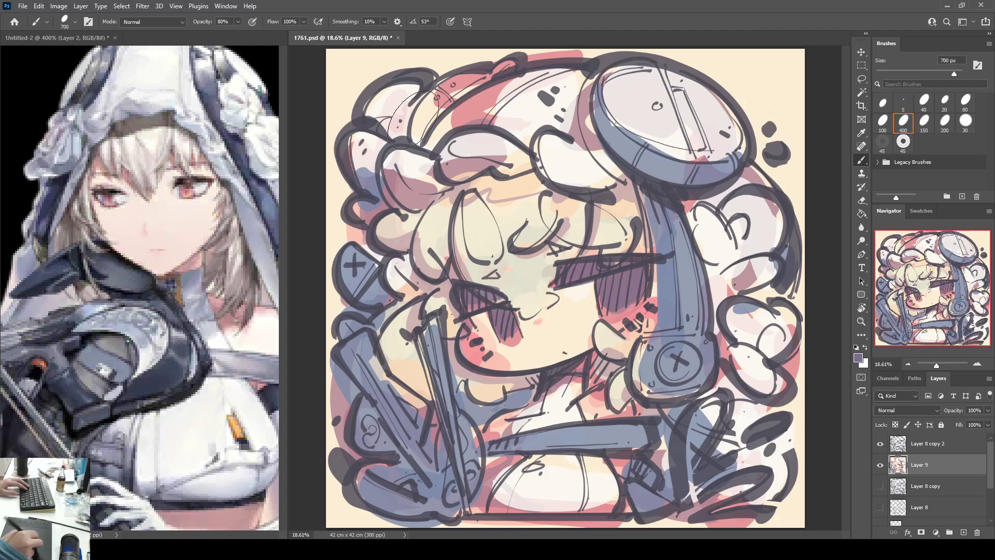
{"action": "left_click_drag", "start_coordinate": [381, 211], "coordinate": [363, 216]}
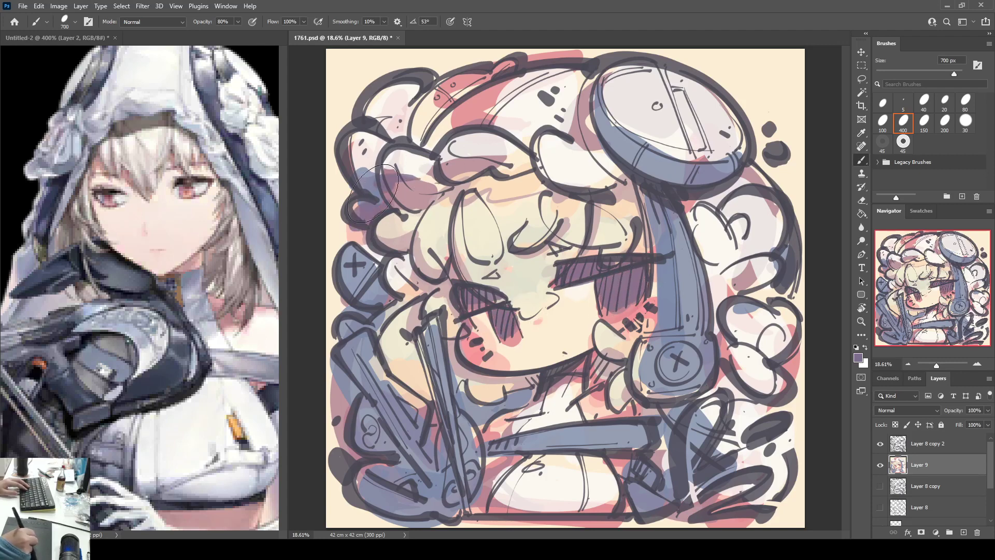
{"action": "left_click_drag", "start_coordinate": [422, 136], "coordinate": [510, 66]}
{"action": "mouse_move", "coordinate": [421, 117]}
{"action": "left_mouse_down"}
{"action": "mouse_move", "coordinate": [500, 98]}
{"action": "mouse_move", "coordinate": [428, 132]}
{"action": "mouse_move", "coordinate": [583, 76]}
{"action": "left_mouse_up"}
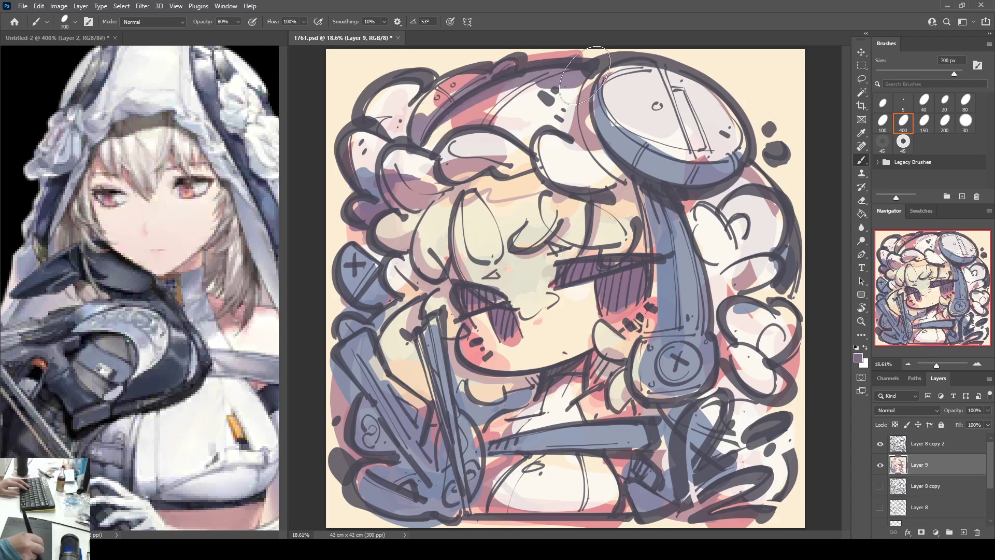
Step: Paint muted purple over the crossed weapon parts, the collar, the lower-left armour and the left side of the chest
{"action": "mouse_move", "coordinate": [362, 348]}
{"action": "left_mouse_down"}
{"action": "mouse_move", "coordinate": [418, 403]}
{"action": "mouse_move", "coordinate": [424, 453]}
{"action": "left_mouse_up"}
{"action": "left_click_drag", "start_coordinate": [469, 389], "coordinate": [498, 412]}
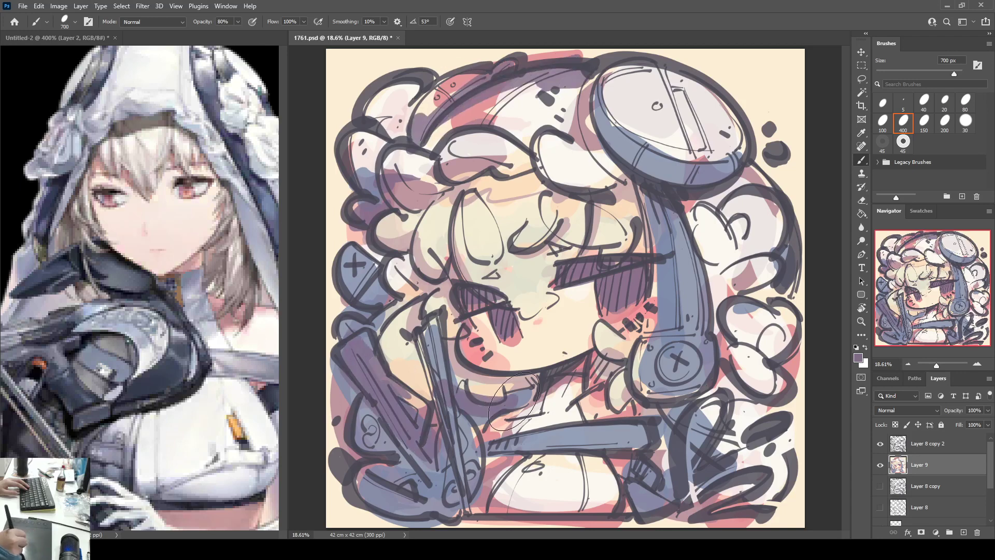
{"action": "left_click_drag", "start_coordinate": [415, 331], "coordinate": [440, 425]}
{"action": "left_click_drag", "start_coordinate": [394, 497], "coordinate": [445, 466]}
{"action": "mouse_move", "coordinate": [487, 497]}
{"action": "left_mouse_down"}
{"action": "mouse_move", "coordinate": [505, 458]}
{"action": "mouse_move", "coordinate": [523, 493]}
{"action": "left_mouse_up"}
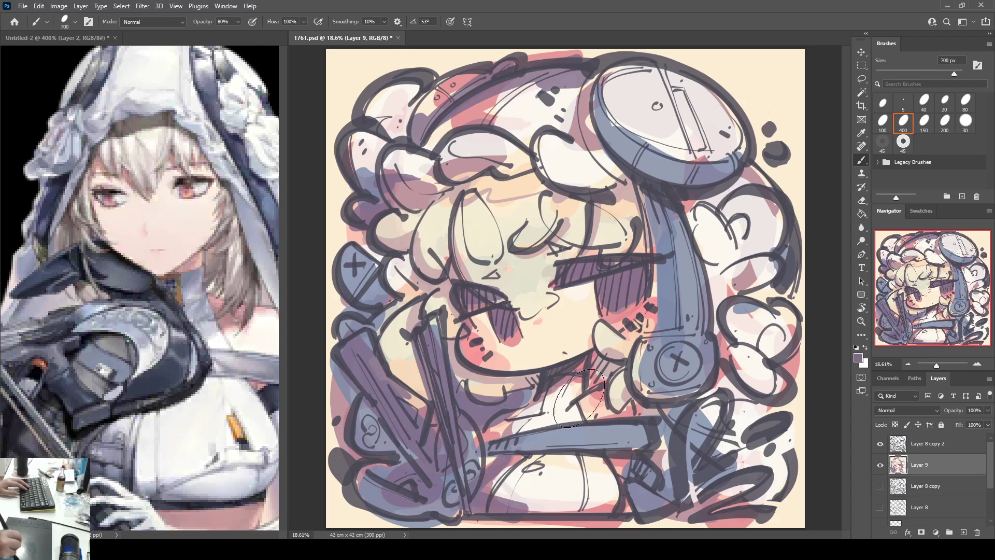
Step: Shade the right-hand hood folds and both side flowers purple, then lighten the lower chest with pale lilac
{"action": "mouse_move", "coordinate": [705, 244]}
{"action": "left_mouse_down"}
{"action": "mouse_move", "coordinate": [689, 218]}
{"action": "mouse_move", "coordinate": [727, 216]}
{"action": "mouse_move", "coordinate": [772, 305]}
{"action": "mouse_move", "coordinate": [715, 482]}
{"action": "mouse_move", "coordinate": [565, 508]}
{"action": "left_mouse_up"}
{"action": "left_click_drag", "start_coordinate": [389, 129], "coordinate": [394, 101]}
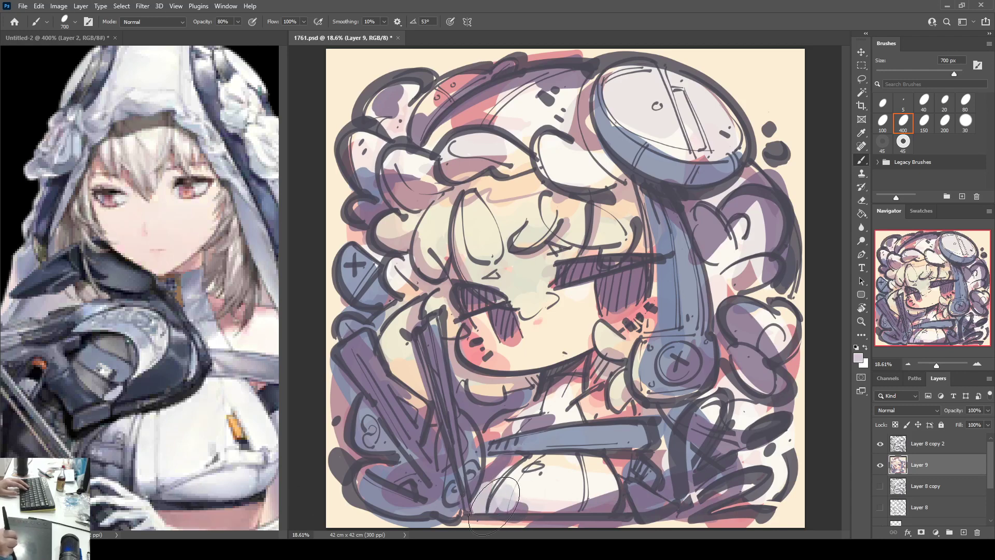
{"action": "left_click_drag", "start_coordinate": [494, 505], "coordinate": [615, 509]}
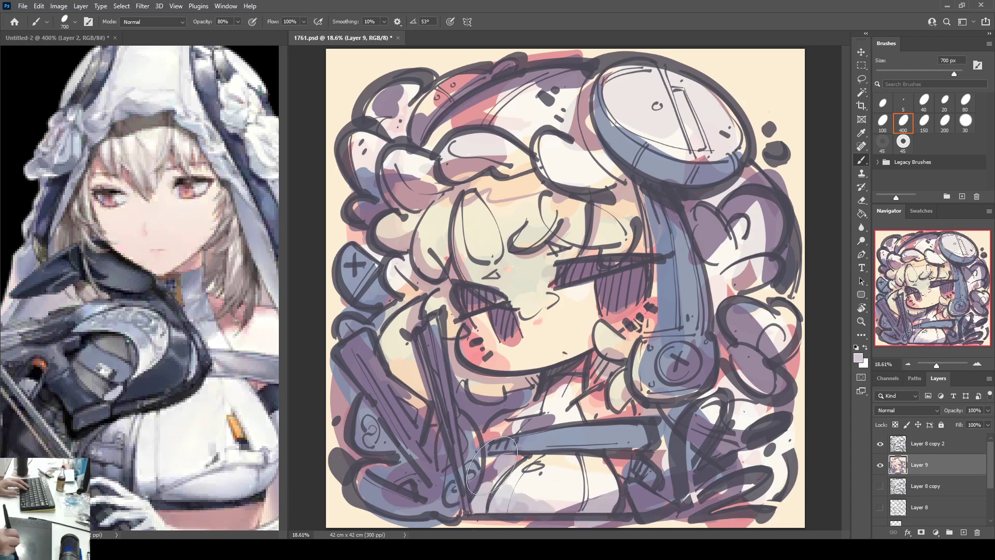
Step: Duplicate Layer 9 and paint pale lilac on the left weapon part, ruffle, upper hood and chest of the copy
{"action": "key", "text": "ctrl+j"}
{"action": "mouse_move", "coordinate": [354, 355]}
{"action": "left_mouse_down"}
{"action": "mouse_move", "coordinate": [366, 384]}
{"action": "mouse_move", "coordinate": [427, 364]}
{"action": "left_mouse_up"}
{"action": "left_click_drag", "start_coordinate": [375, 272], "coordinate": [374, 318]}
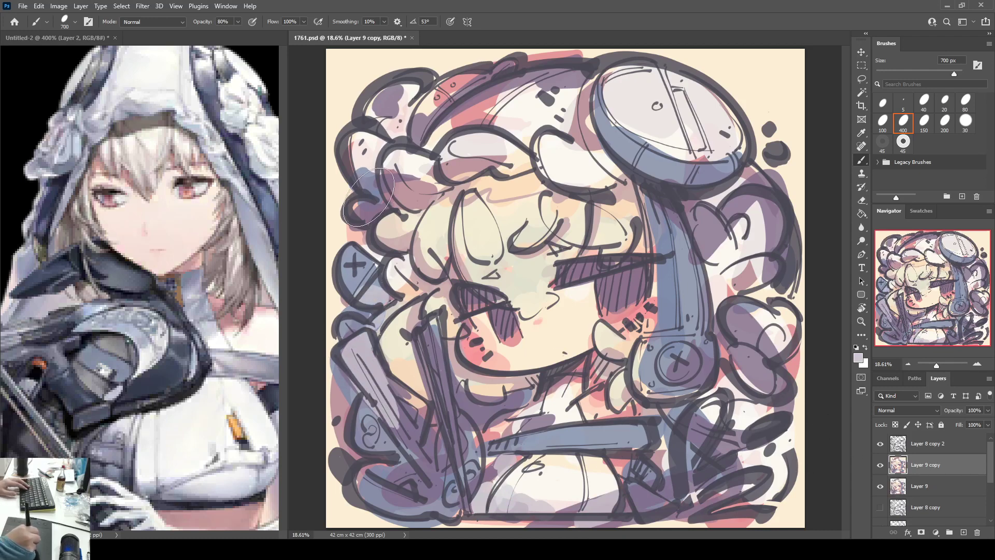
{"action": "left_click_drag", "start_coordinate": [375, 208], "coordinate": [365, 210]}
{"action": "mouse_move", "coordinate": [407, 168]}
{"action": "left_mouse_down"}
{"action": "mouse_move", "coordinate": [394, 187]}
{"action": "mouse_move", "coordinate": [399, 164]}
{"action": "mouse_move", "coordinate": [449, 129]}
{"action": "mouse_move", "coordinate": [414, 115]}
{"action": "mouse_move", "coordinate": [487, 73]}
{"action": "mouse_move", "coordinate": [501, 96]}
{"action": "mouse_move", "coordinate": [477, 114]}
{"action": "mouse_move", "coordinate": [536, 102]}
{"action": "mouse_move", "coordinate": [540, 132]}
{"action": "mouse_move", "coordinate": [524, 103]}
{"action": "left_mouse_up"}
{"action": "left_click_drag", "start_coordinate": [564, 462], "coordinate": [596, 471]}
{"action": "left_click_drag", "start_coordinate": [530, 429], "coordinate": [554, 398]}
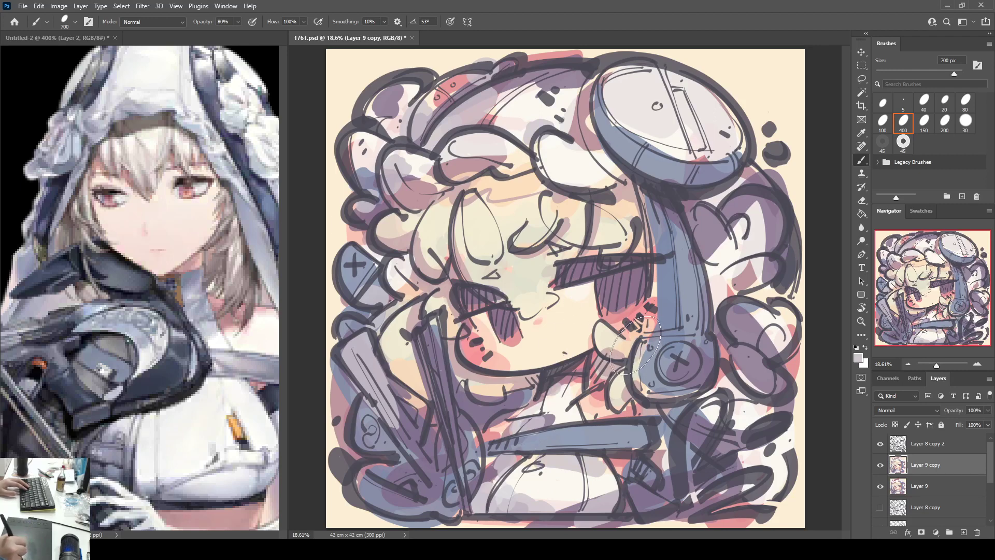
Step: Brush pale tones over the right-hand hood folds, front ruffles and eye whites, and shade the round pendant purple
{"action": "left_click_drag", "start_coordinate": [722, 305], "coordinate": [728, 282]}
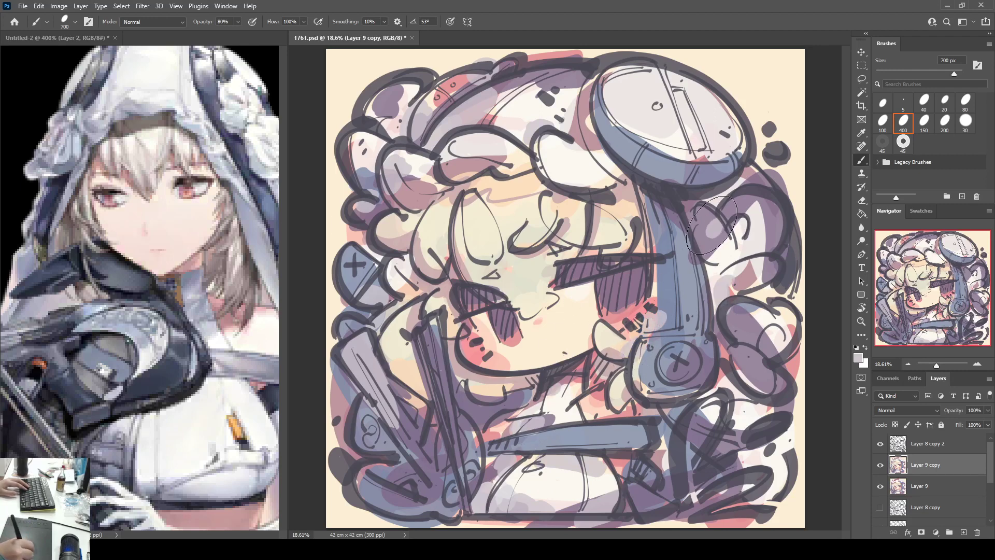
{"action": "left_click_drag", "start_coordinate": [721, 228], "coordinate": [714, 243]}
{"action": "left_click_drag", "start_coordinate": [718, 173], "coordinate": [727, 143]}
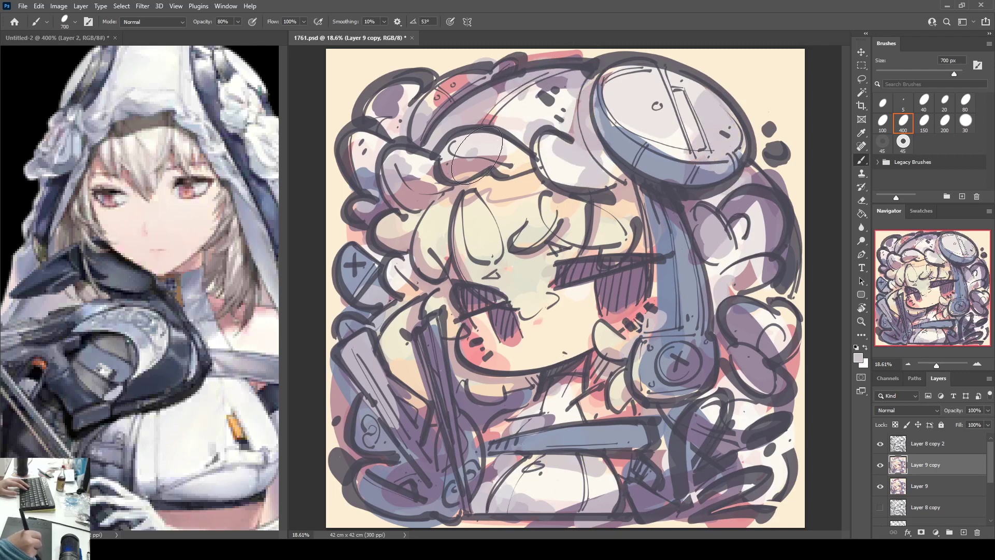
{"action": "left_click", "coordinate": [584, 284], "text": "alt"}
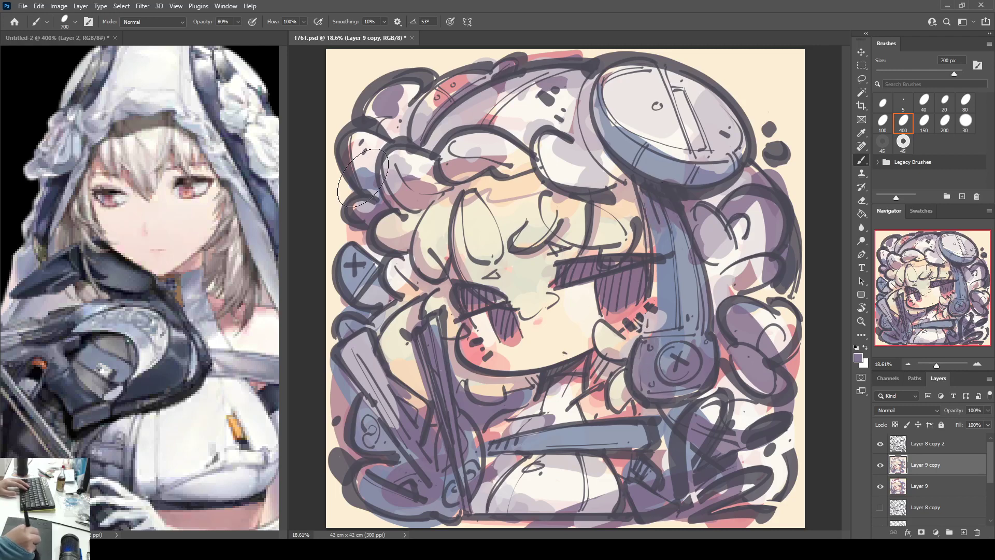
{"action": "left_click", "coordinate": [747, 173], "text": "alt"}
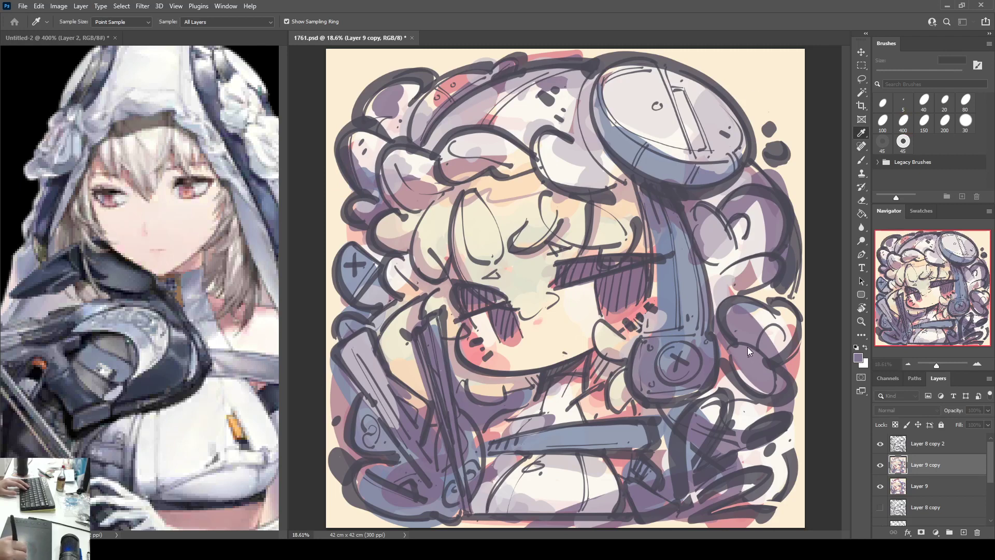
Step: Pick a light greyish blue and tint the hat top, the hood trim, the ruffle undersides and the left weapon part
{"action": "left_click", "coordinate": [841, 298]}
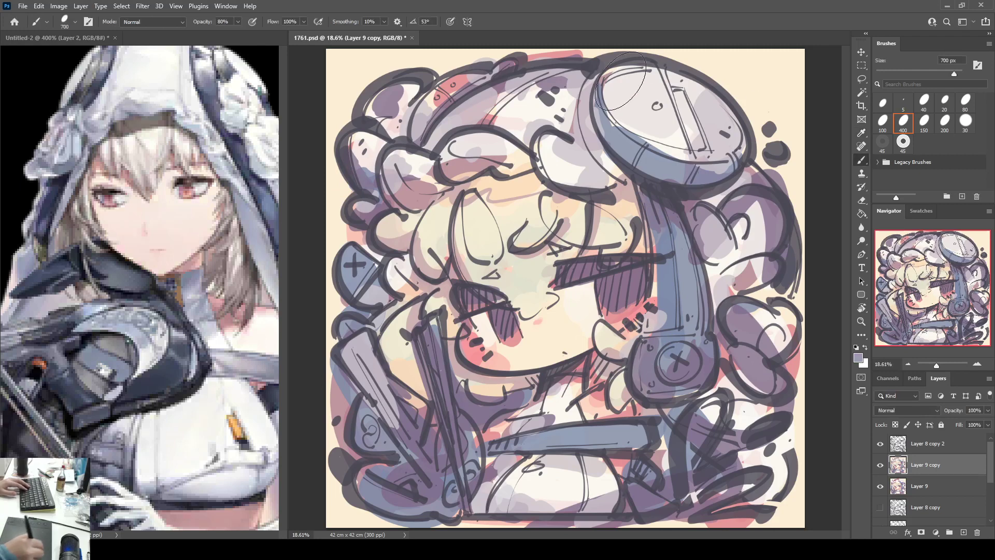
{"action": "mouse_move", "coordinate": [628, 86]}
{"action": "left_mouse_down"}
{"action": "mouse_move", "coordinate": [657, 74]}
{"action": "mouse_move", "coordinate": [636, 97]}
{"action": "mouse_move", "coordinate": [681, 82]}
{"action": "left_mouse_up"}
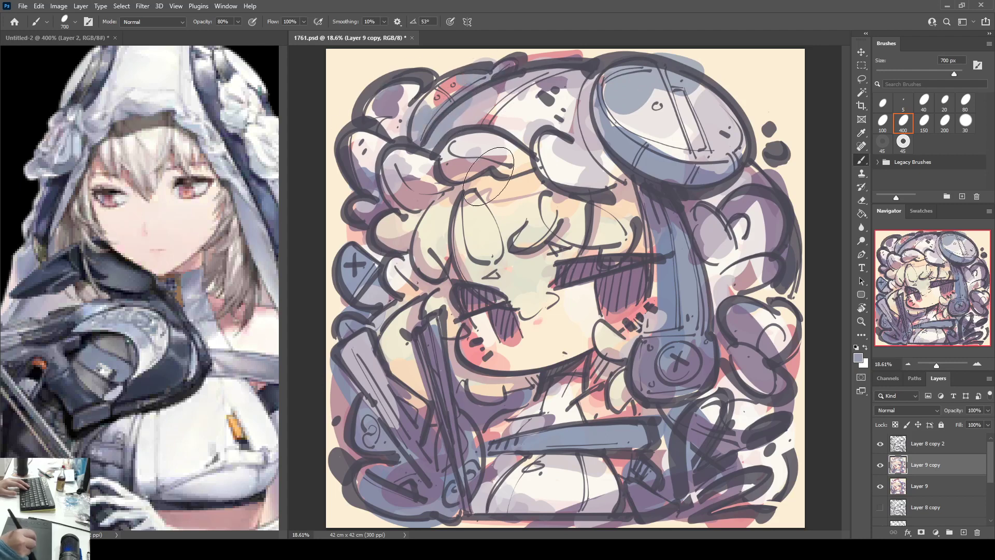
{"action": "left_click_drag", "start_coordinate": [500, 164], "coordinate": [528, 166]}
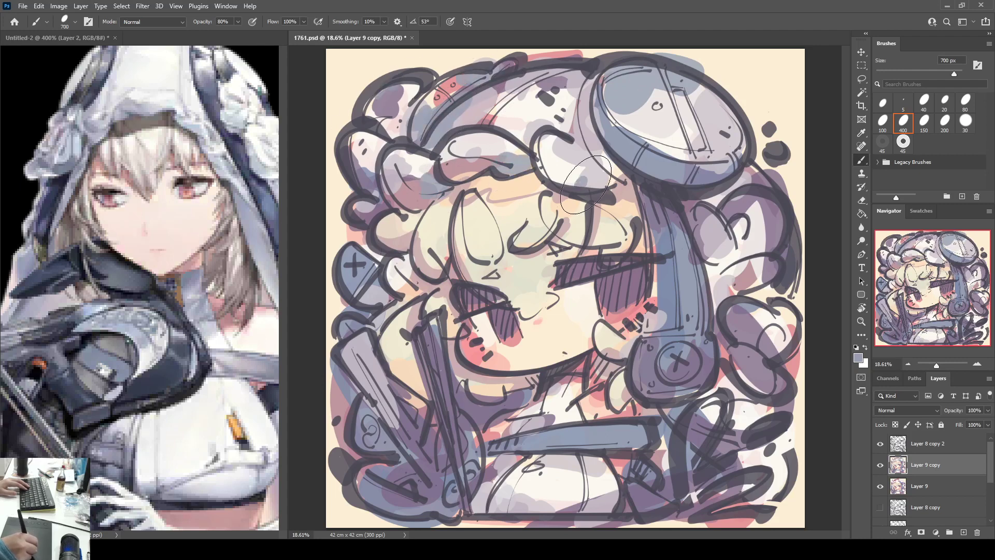
{"action": "mouse_move", "coordinate": [599, 176]}
{"action": "left_mouse_down"}
{"action": "mouse_move", "coordinate": [585, 101]}
{"action": "mouse_move", "coordinate": [592, 155]}
{"action": "left_mouse_up"}
{"action": "left_click_drag", "start_coordinate": [382, 228], "coordinate": [386, 222]}
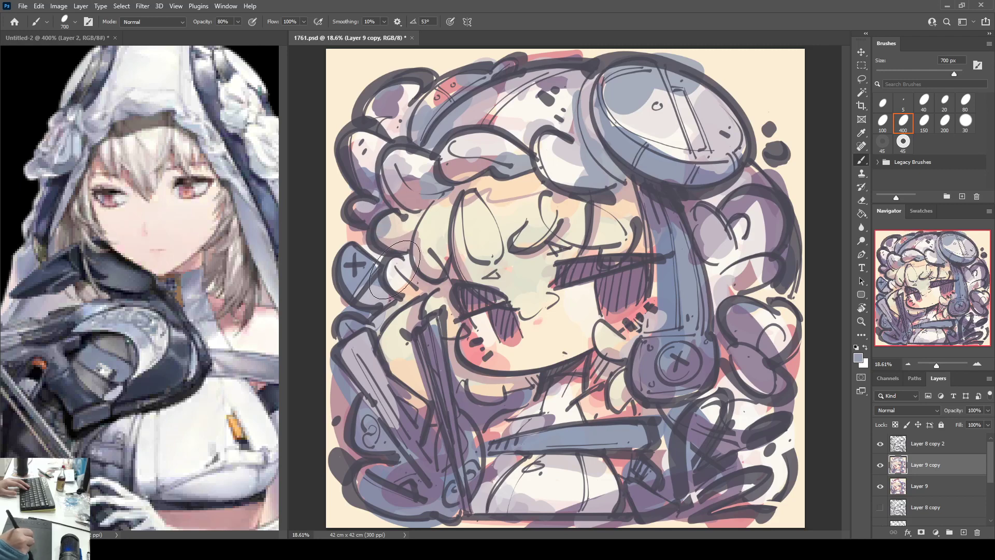
{"action": "left_click_drag", "start_coordinate": [397, 263], "coordinate": [395, 292]}
{"action": "left_click_drag", "start_coordinate": [356, 346], "coordinate": [372, 385]}
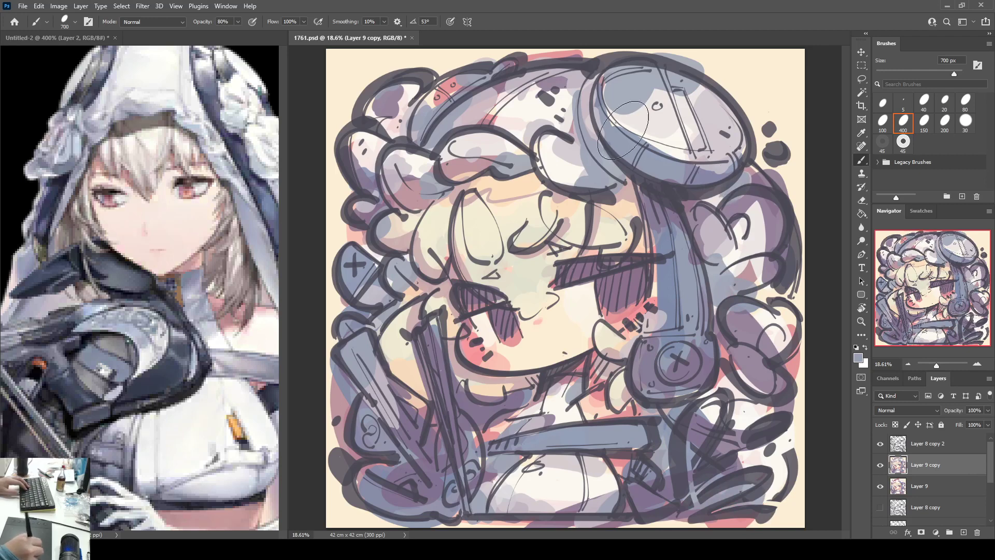
Step: Sample dark slate and darken the hat rim, upper-left hood trim and flower, hanging strap edge and ornament tail
{"action": "left_click", "coordinate": [658, 177], "text": "alt"}
{"action": "mouse_move", "coordinate": [604, 74]}
{"action": "left_mouse_down"}
{"action": "mouse_move", "coordinate": [588, 96]}
{"action": "mouse_move", "coordinate": [606, 150]}
{"action": "mouse_move", "coordinate": [746, 181]}
{"action": "left_mouse_up"}
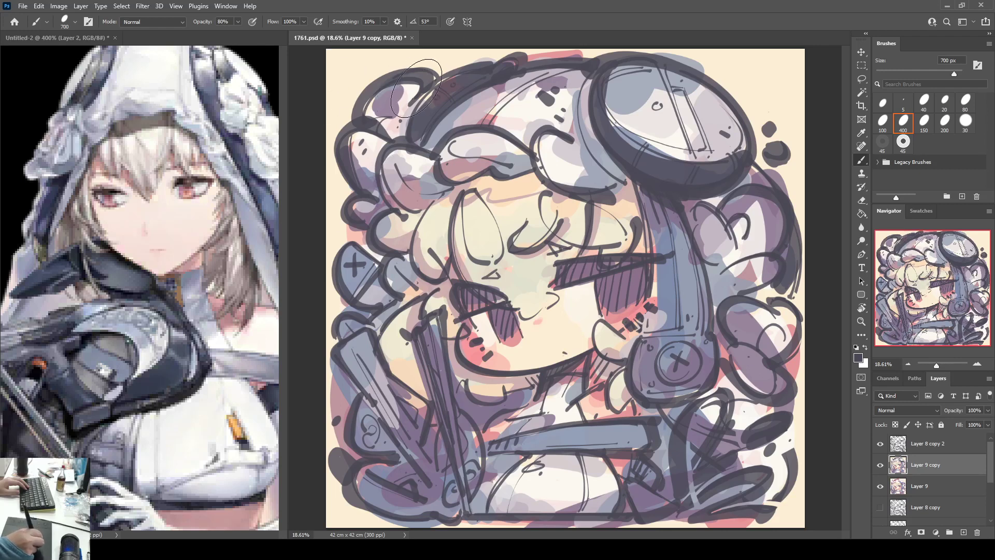
{"action": "left_click_drag", "start_coordinate": [416, 88], "coordinate": [392, 151]}
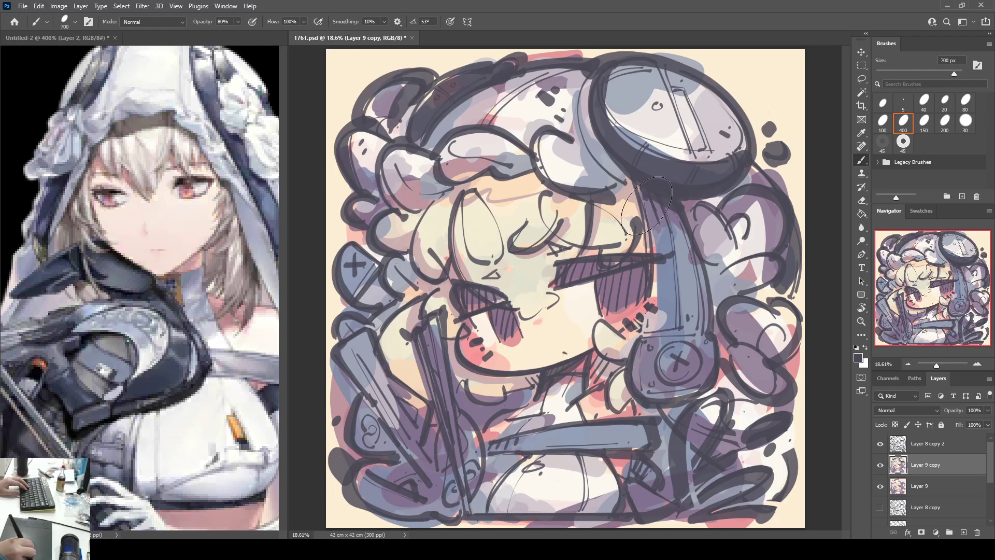
{"action": "left_click_drag", "start_coordinate": [646, 206], "coordinate": [703, 290]}
{"action": "left_click_drag", "start_coordinate": [368, 295], "coordinate": [377, 294]}
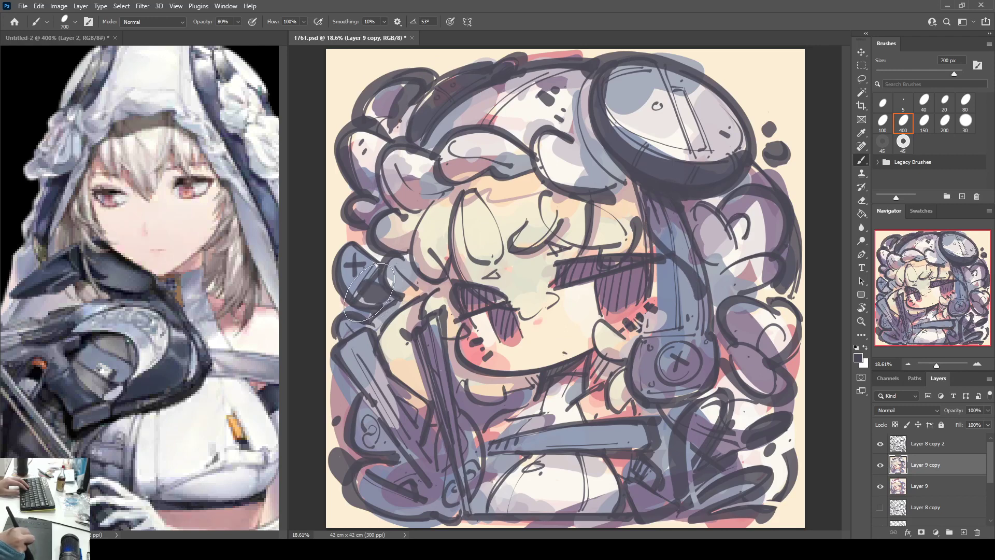
Step: Pick a warm orange and fill the cross-marked ornament and the round cross-marked pendant
{"action": "key", "text": "i"}
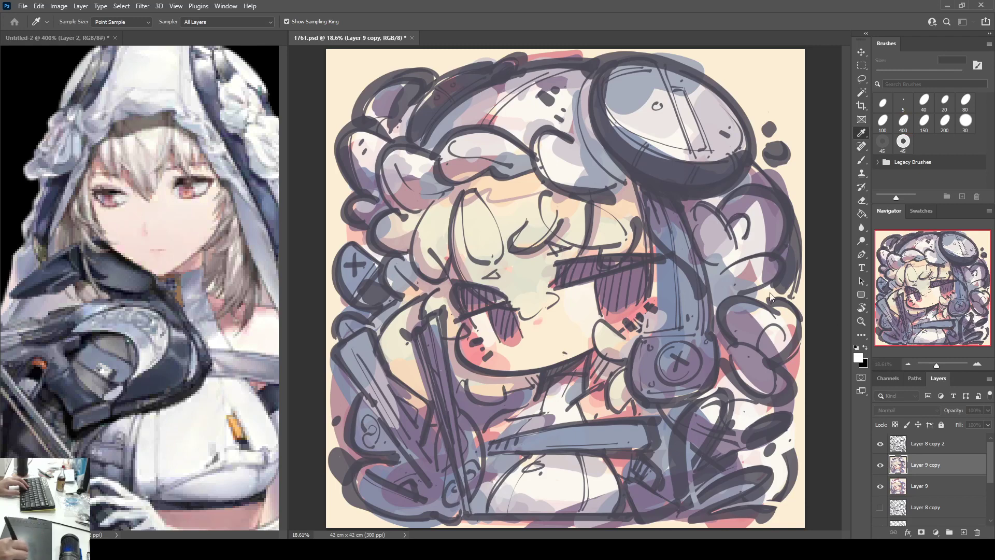
{"action": "key", "text": "b"}
{"action": "mouse_move", "coordinate": [361, 265]}
{"action": "left_mouse_down"}
{"action": "mouse_move", "coordinate": [348, 277]}
{"action": "mouse_move", "coordinate": [353, 254]}
{"action": "left_mouse_up"}
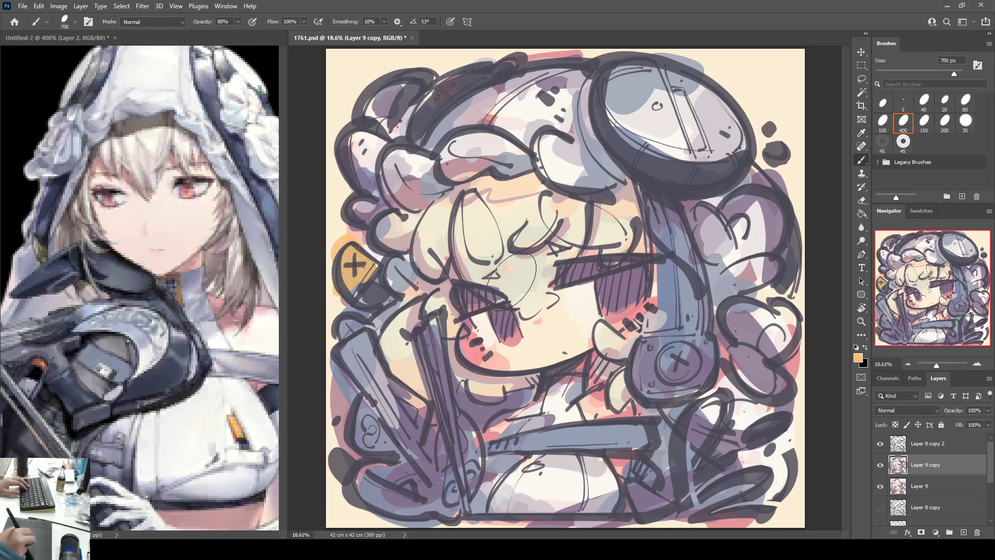
{"action": "mouse_move", "coordinate": [657, 349]}
{"action": "left_mouse_down"}
{"action": "mouse_move", "coordinate": [696, 370]}
{"action": "mouse_move", "coordinate": [693, 347]}
{"action": "mouse_move", "coordinate": [666, 373]}
{"action": "mouse_move", "coordinate": [682, 353]}
{"action": "mouse_move", "coordinate": [646, 375]}
{"action": "left_mouse_up"}
{"action": "mouse_move", "coordinate": [392, 281]}
{"action": "left_mouse_down"}
{"action": "mouse_move", "coordinate": [331, 254]}
{"action": "mouse_move", "coordinate": [357, 280]}
{"action": "left_mouse_up"}
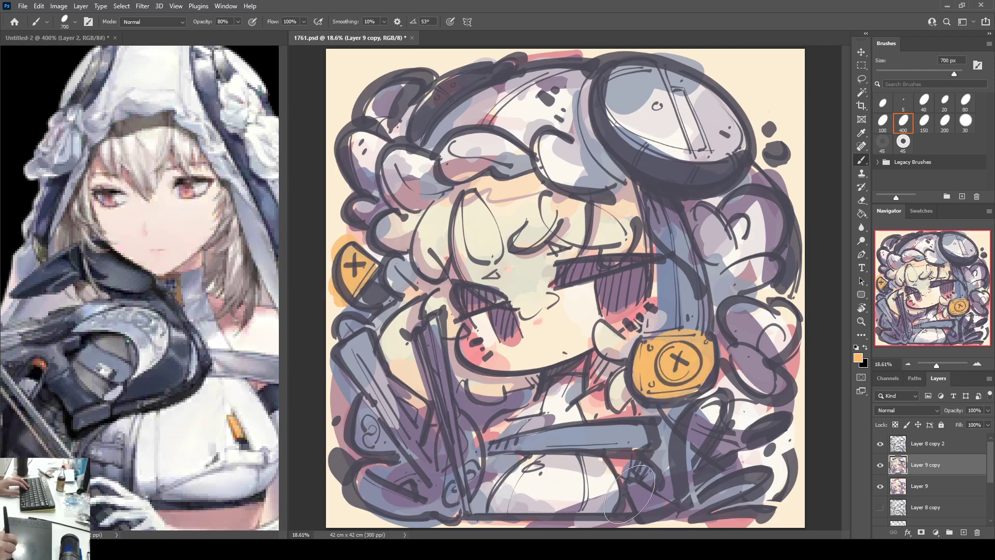
Step: Paint orange accents on the chest strip, the neck strip, the lower-right ribbon and the narrow bar on the hat
{"action": "mouse_move", "coordinate": [590, 498]}
{"action": "left_mouse_down"}
{"action": "mouse_move", "coordinate": [585, 464]}
{"action": "mouse_move", "coordinate": [588, 503]}
{"action": "left_mouse_up"}
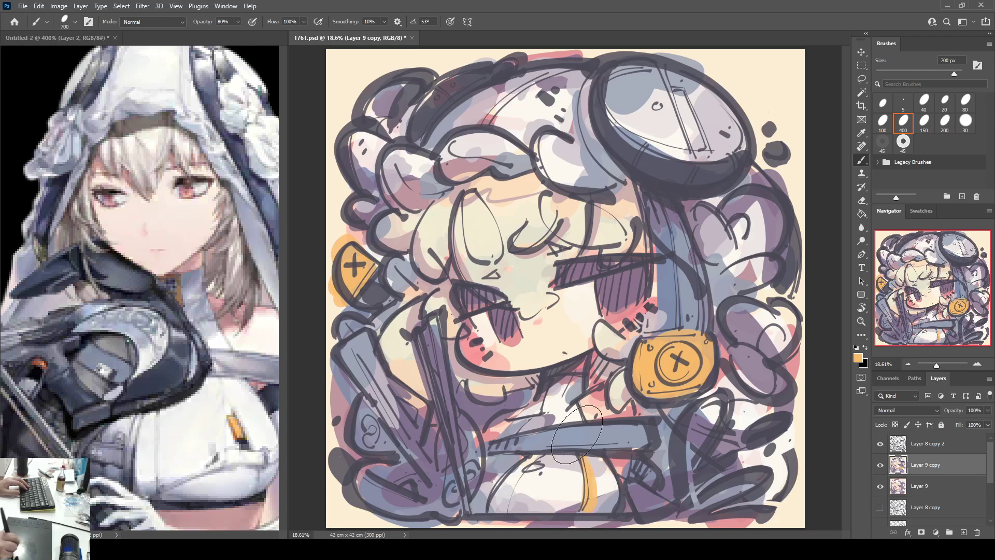
{"action": "left_click_drag", "start_coordinate": [543, 391], "coordinate": [527, 416]}
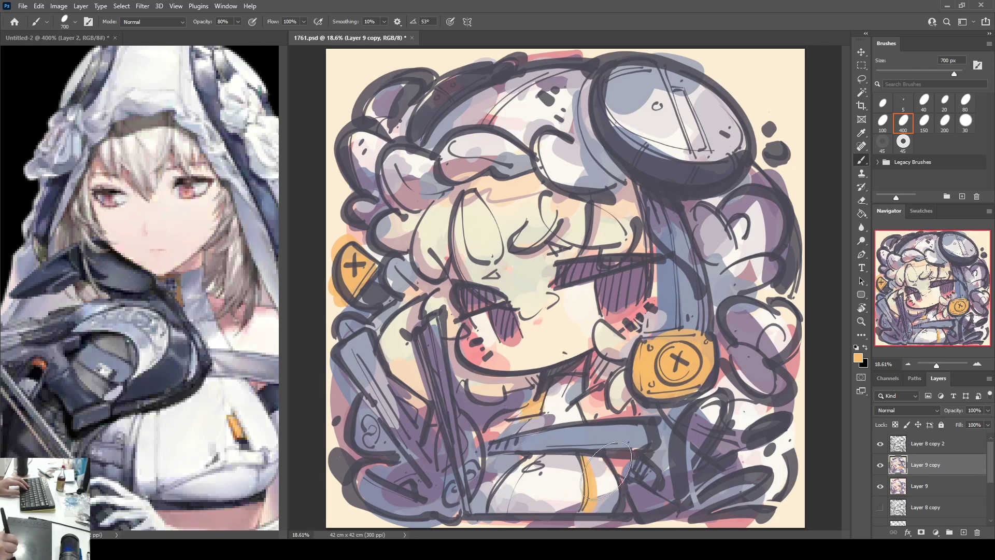
{"action": "left_click_drag", "start_coordinate": [770, 466], "coordinate": [655, 518]}
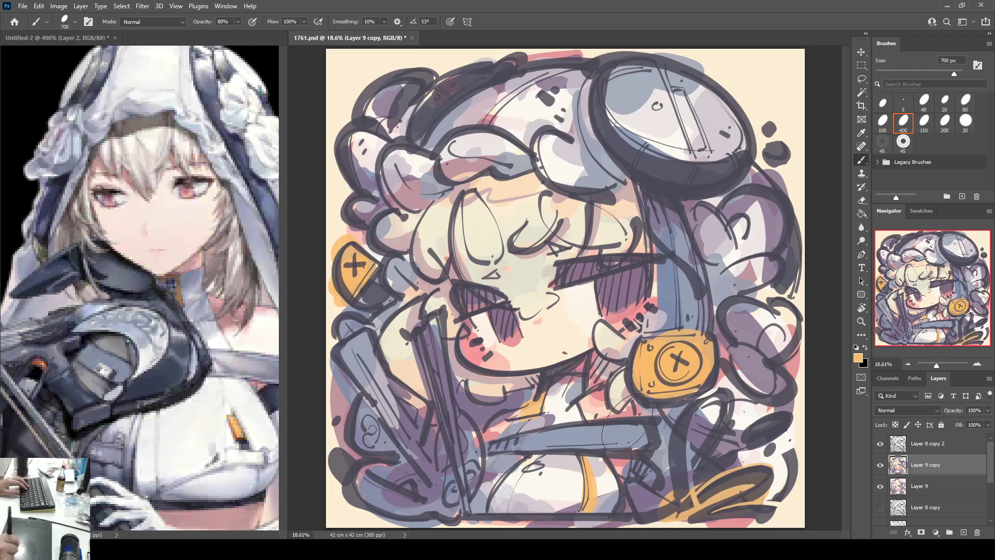
{"action": "left_click_drag", "start_coordinate": [677, 98], "coordinate": [697, 140]}
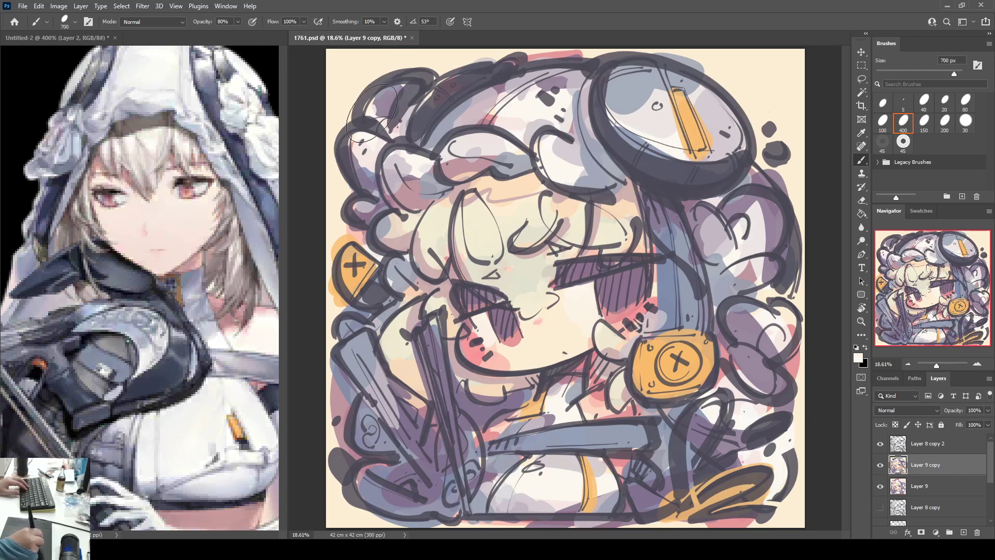
Step: Touch up the upper-left flower with sampled colours, then duplicate Layer 9 copy and hide the original
{"action": "left_click", "coordinate": [541, 54], "text": "alt"}
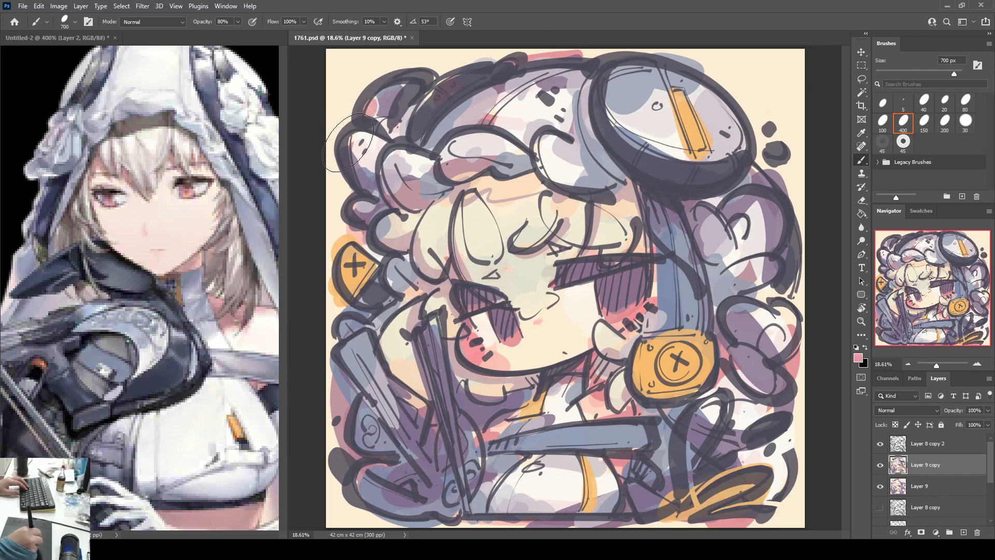
{"action": "left_click", "coordinate": [391, 86], "text": "alt"}
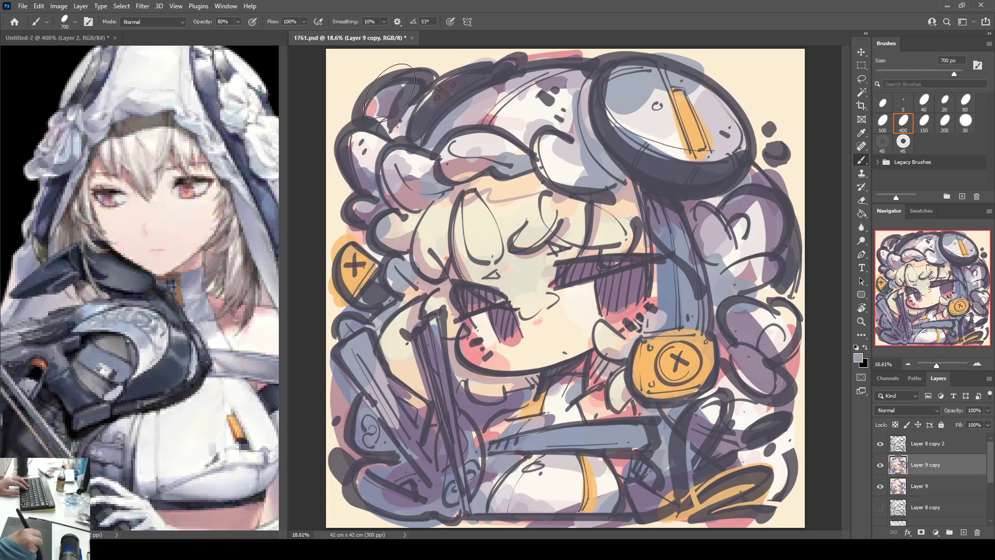
{"action": "key", "text": "ctrl+j"}
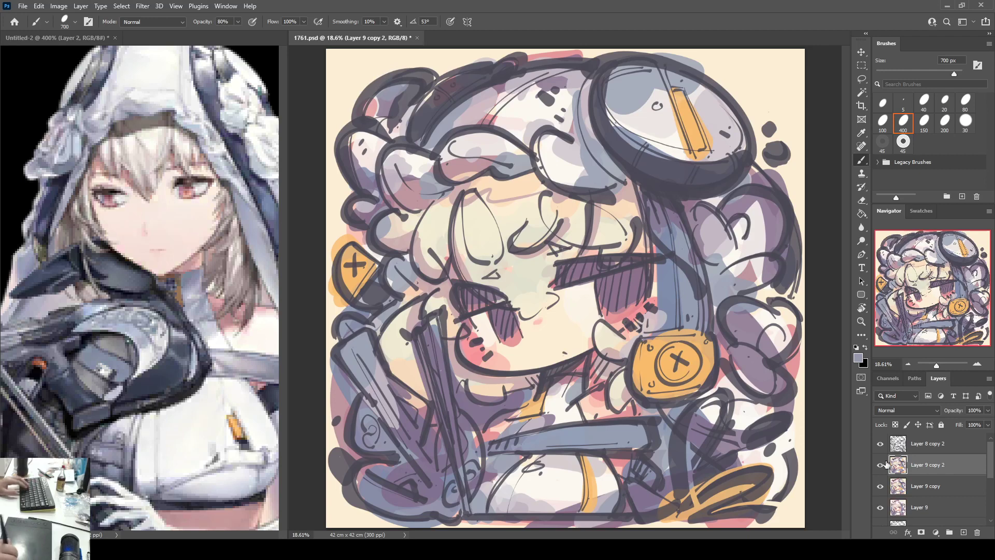
{"action": "left_click", "coordinate": [879, 486]}
Step: Refine the upper-left flower and the adjoining ruffle with sampled slate grey and muted lavender tones
{"action": "left_click", "coordinate": [409, 120], "text": "alt"}
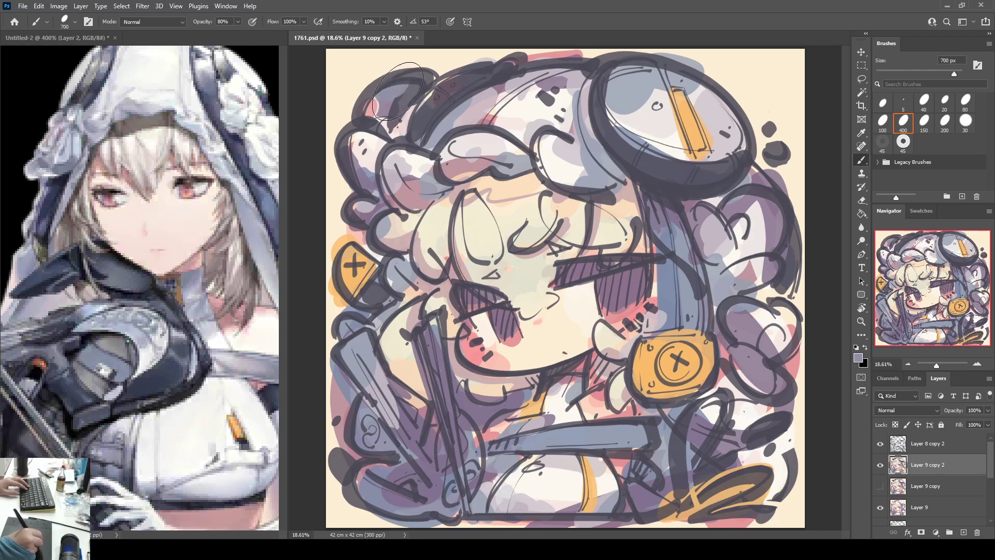
{"action": "left_click", "coordinate": [407, 105], "text": "alt"}
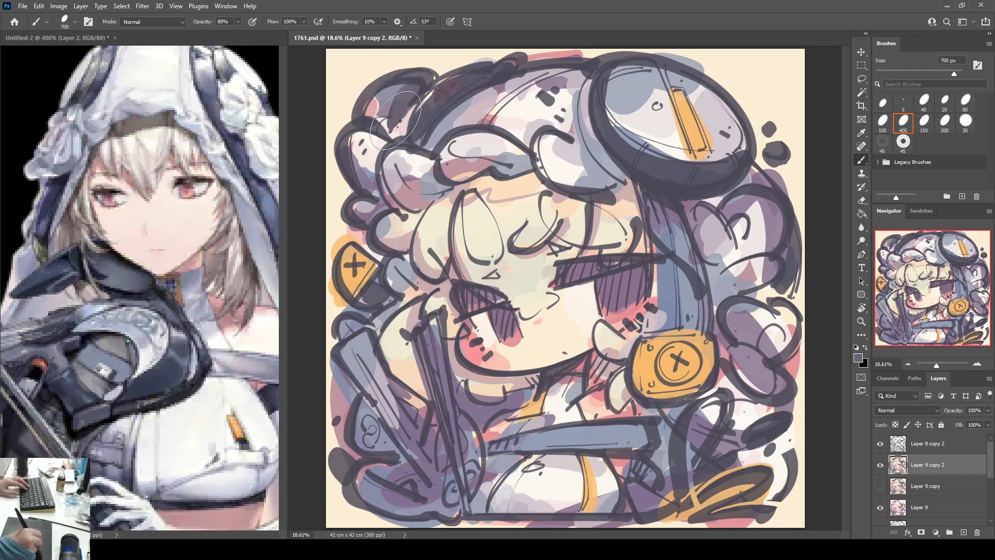
{"action": "left_click", "coordinate": [401, 129], "text": "alt"}
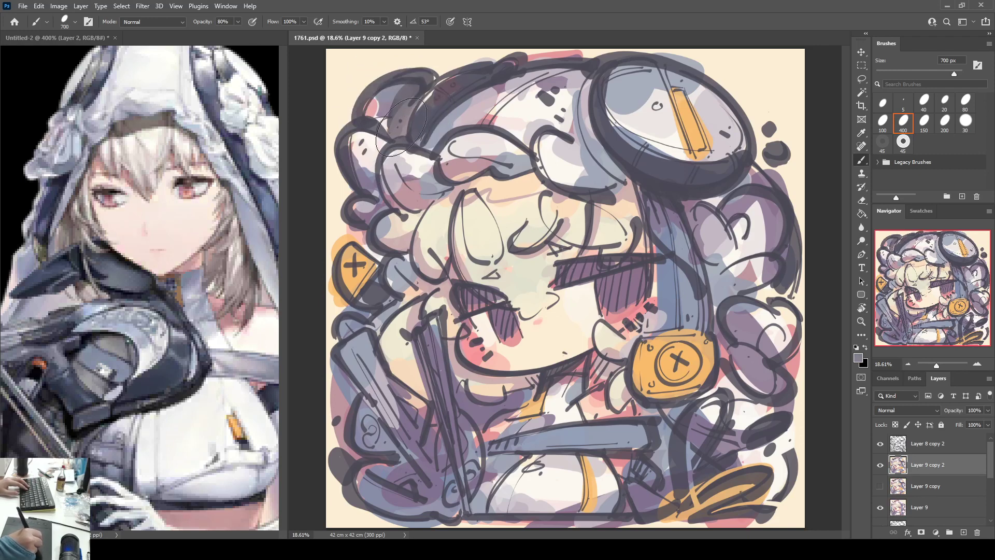
{"action": "left_click", "coordinate": [372, 173], "text": "alt"}
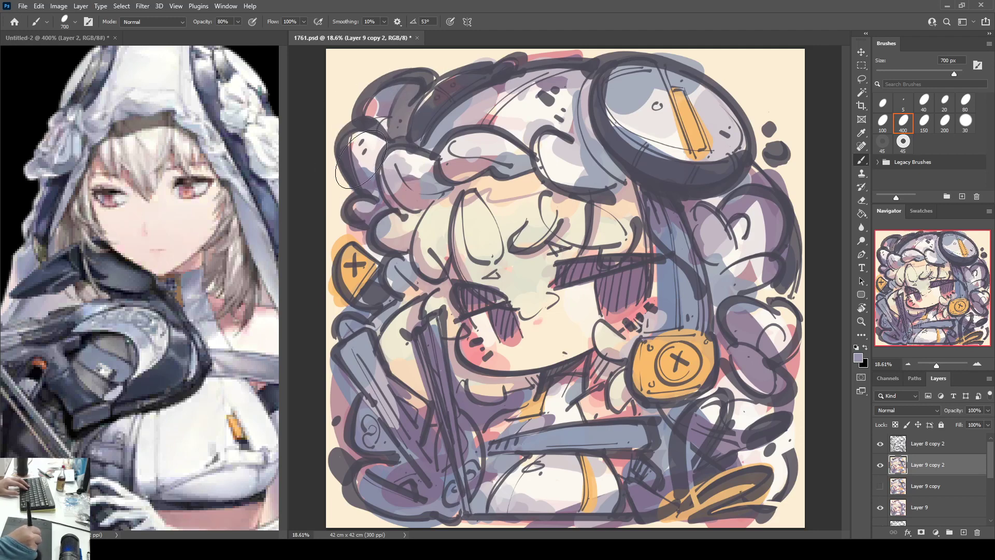
{"action": "left_click", "coordinate": [389, 179], "text": "alt"}
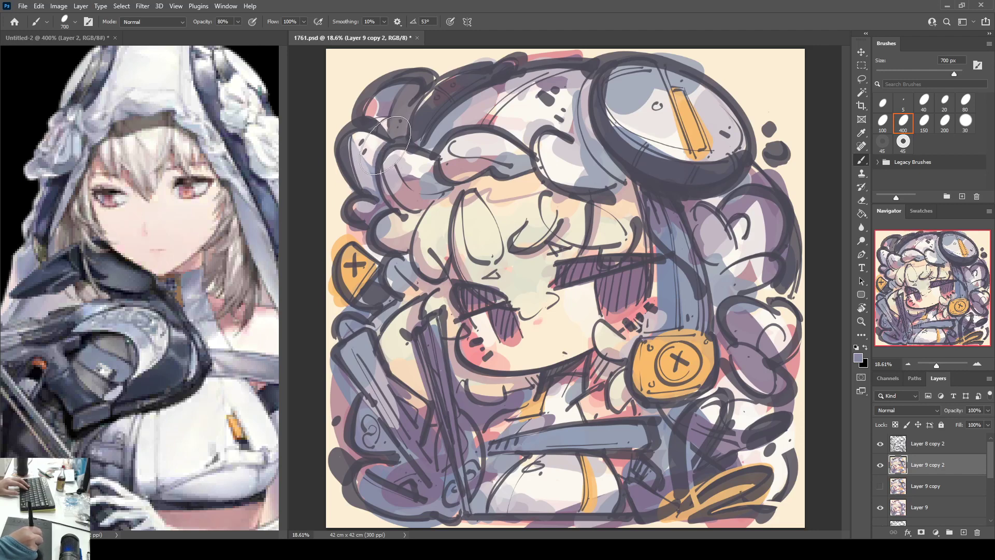
Step: Shade the dark upper-left hood trim with sampled pink and deep maroon-grey tones
{"action": "left_click", "coordinate": [437, 97], "text": "alt"}
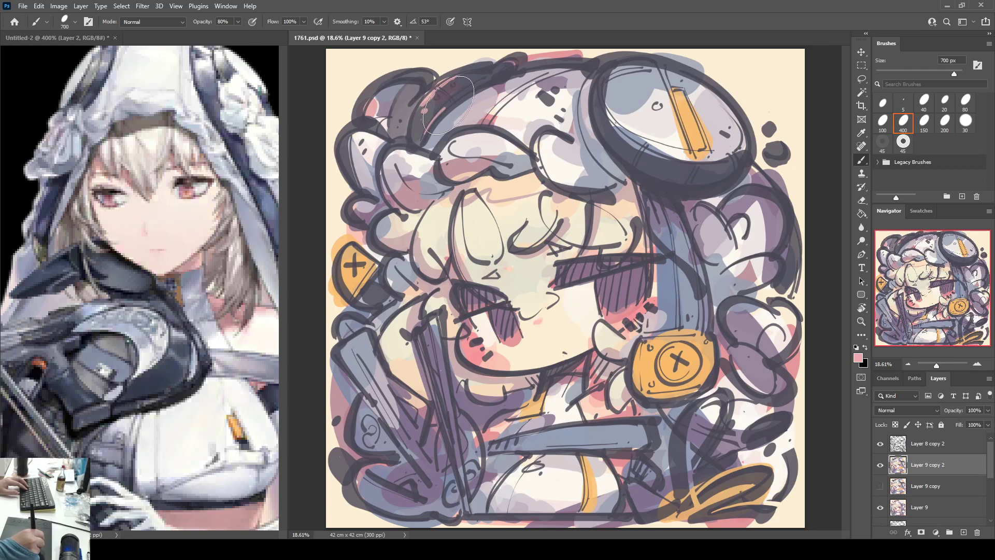
{"action": "left_click_drag", "start_coordinate": [448, 105], "coordinate": [487, 79]}
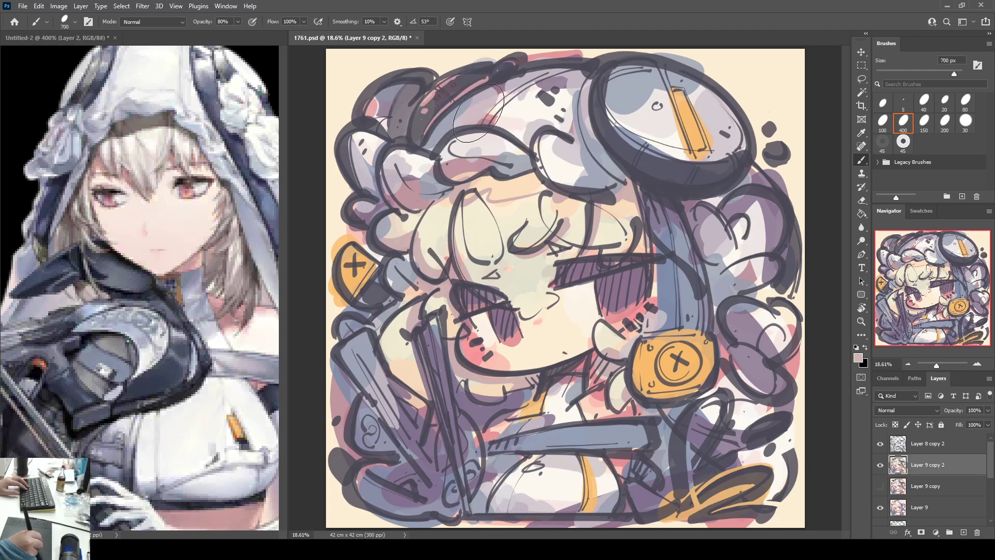
{"action": "mouse_move", "coordinate": [478, 113]}
{"action": "left_mouse_down"}
{"action": "mouse_move", "coordinate": [448, 130]}
{"action": "mouse_move", "coordinate": [466, 90]}
{"action": "mouse_move", "coordinate": [434, 115]}
{"action": "mouse_move", "coordinate": [481, 80]}
{"action": "mouse_move", "coordinate": [429, 140]}
{"action": "left_mouse_up"}
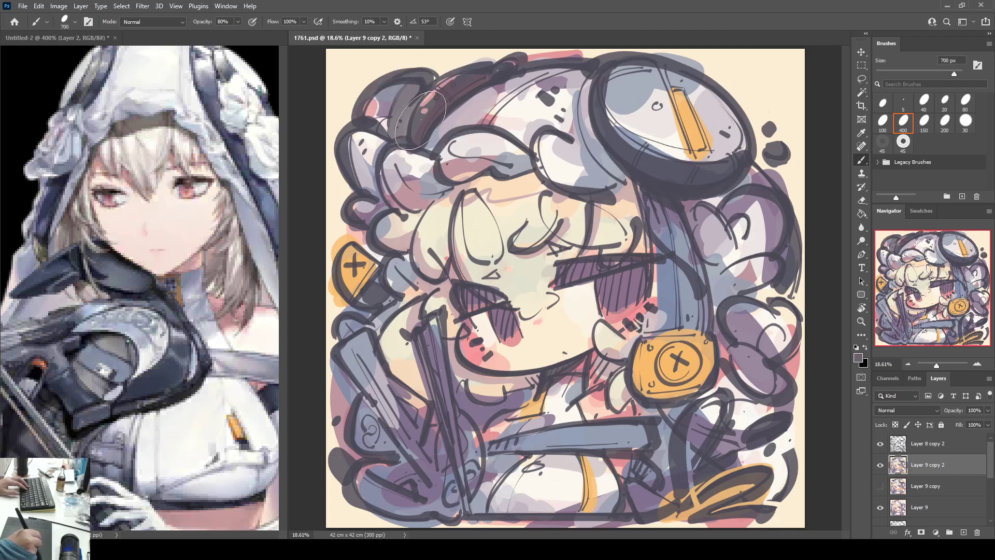
{"action": "left_click_drag", "start_coordinate": [444, 105], "coordinate": [423, 138]}
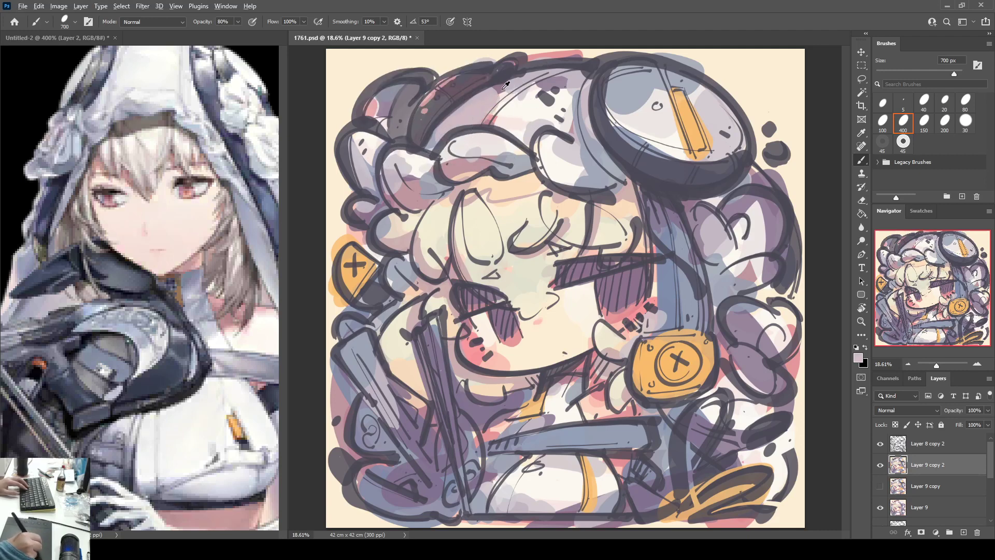
Step: Blend pale pink and lilac over the white top panel of the hood, around the small dark marks
{"action": "left_click", "coordinate": [519, 80], "text": "alt"}
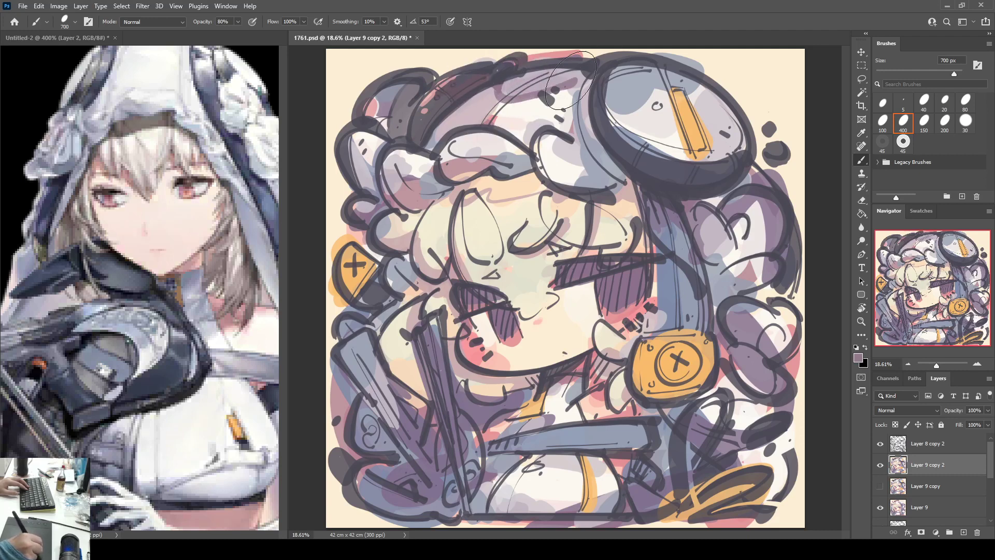
{"action": "left_click", "coordinate": [556, 80], "text": "alt"}
{"action": "left_click_drag", "start_coordinate": [505, 94], "coordinate": [558, 91]}
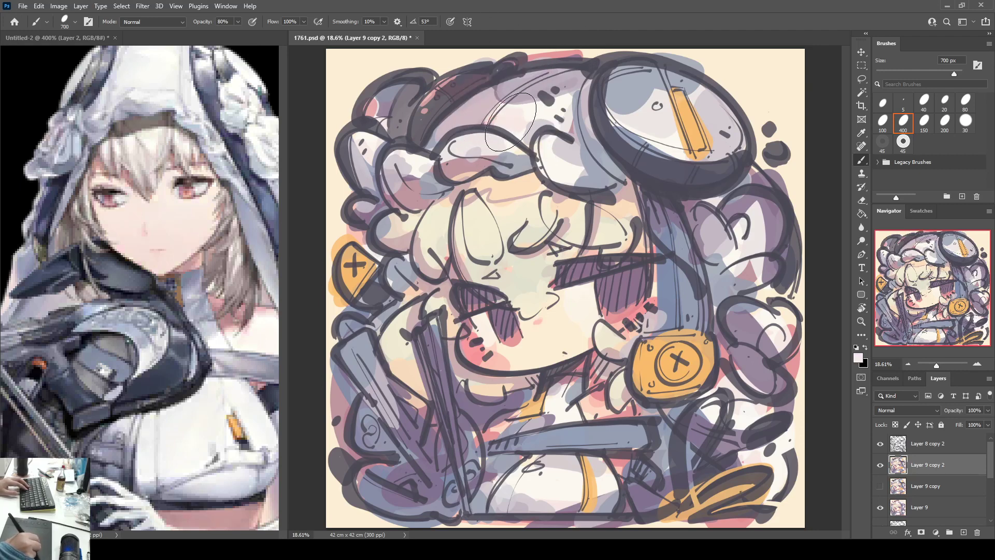
{"action": "left_click", "coordinate": [534, 111], "text": "alt"}
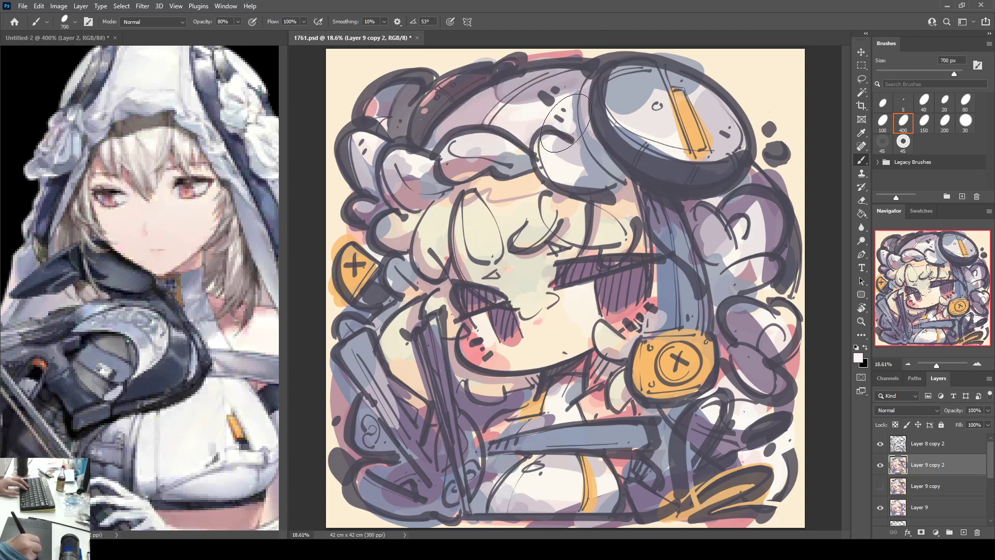
Step: Soften the shading on the hood ruffle beside the hat with sampled blue-grey and pale lilac
{"action": "left_click", "coordinate": [551, 164], "text": "alt"}
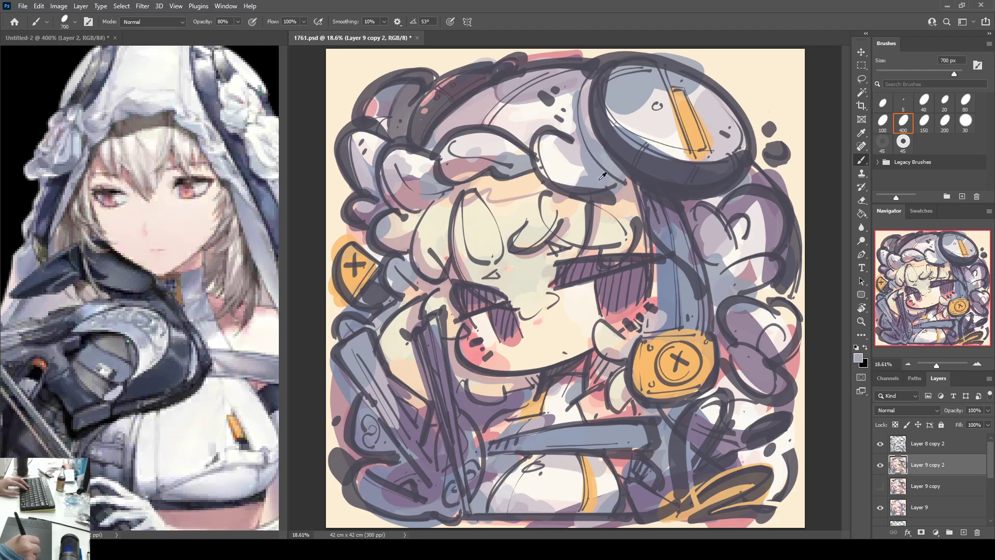
{"action": "left_click", "coordinate": [585, 162], "text": "alt"}
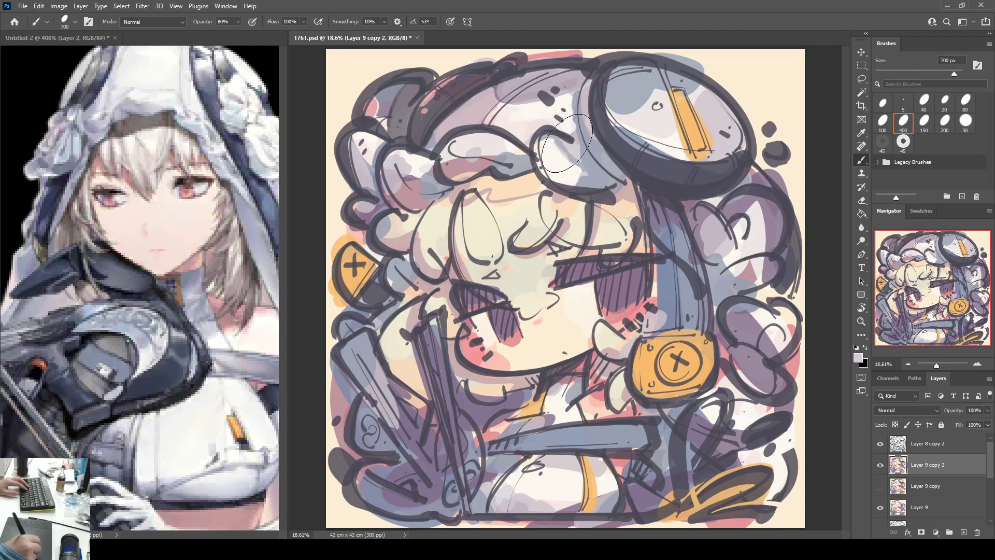
{"action": "left_click_drag", "start_coordinate": [569, 146], "coordinate": [599, 177]}
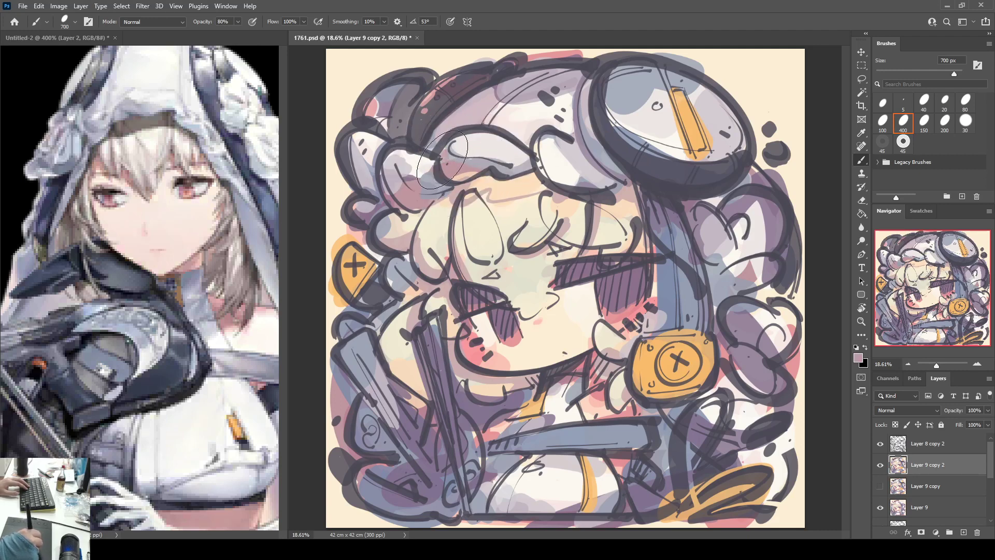
Step: Add warm pink shading and white highlights to the hood ruffles above the hair
{"action": "left_click", "coordinate": [558, 54], "text": "alt"}
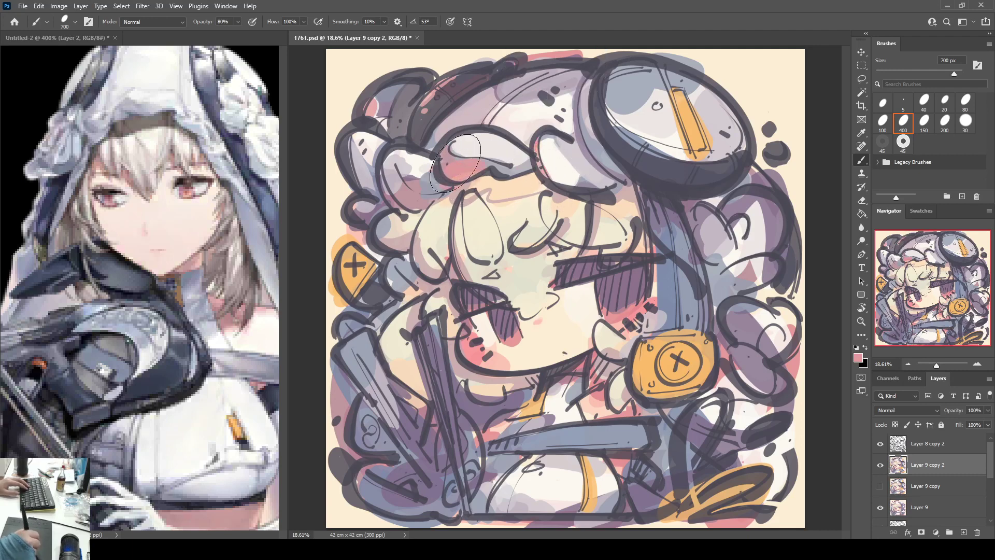
{"action": "left_click_drag", "start_coordinate": [397, 157], "coordinate": [423, 167]}
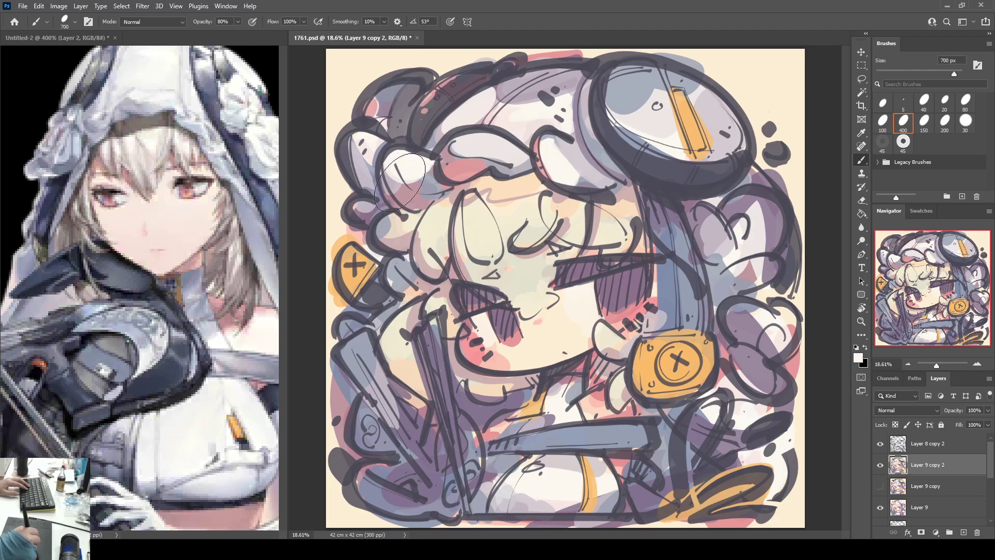
{"action": "mouse_move", "coordinate": [399, 182]}
{"action": "left_mouse_down"}
{"action": "mouse_move", "coordinate": [436, 178]}
{"action": "mouse_move", "coordinate": [433, 189]}
{"action": "left_mouse_up"}
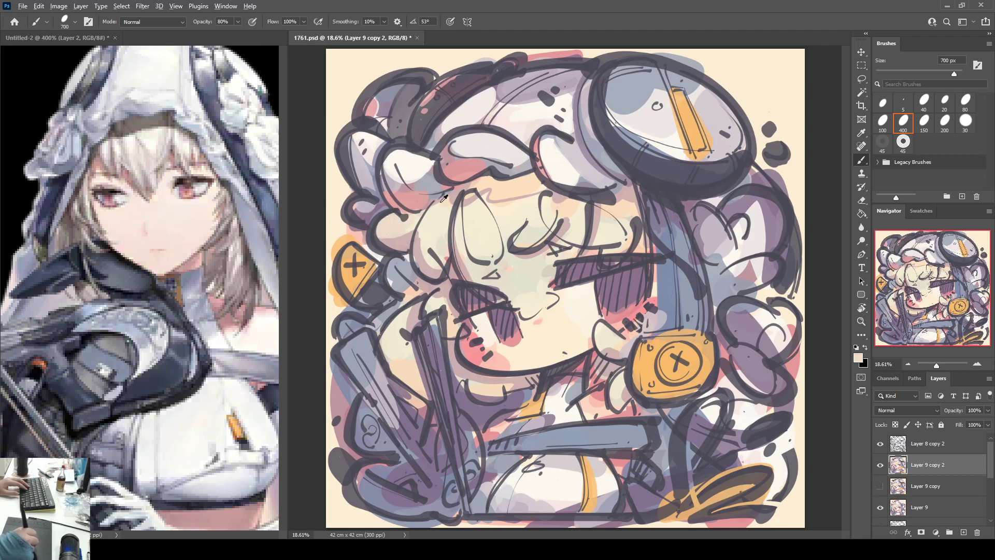
Step: Paint peach tones along the top of the fringe, directly below the hood ruffles
{"action": "left_click", "coordinate": [456, 199], "text": "alt"}
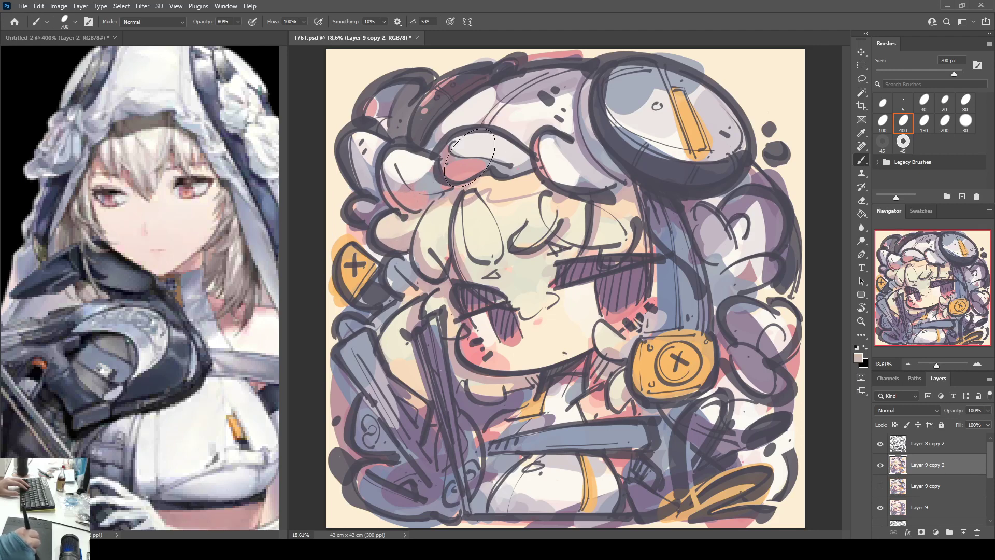
{"action": "left_click", "coordinate": [501, 188], "text": "alt"}
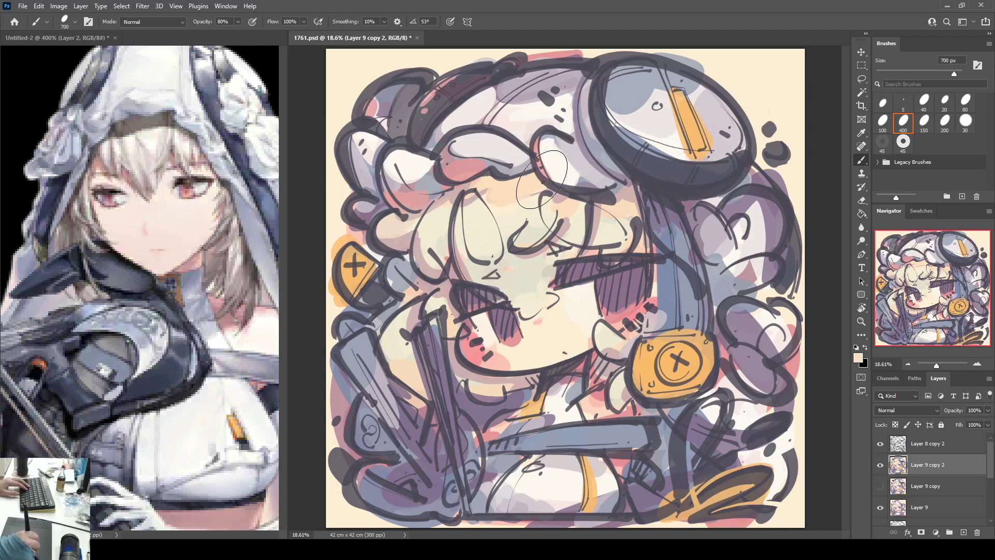
{"action": "left_click_drag", "start_coordinate": [485, 199], "coordinate": [534, 196]}
{"action": "left_click", "coordinate": [519, 194], "text": "alt"}
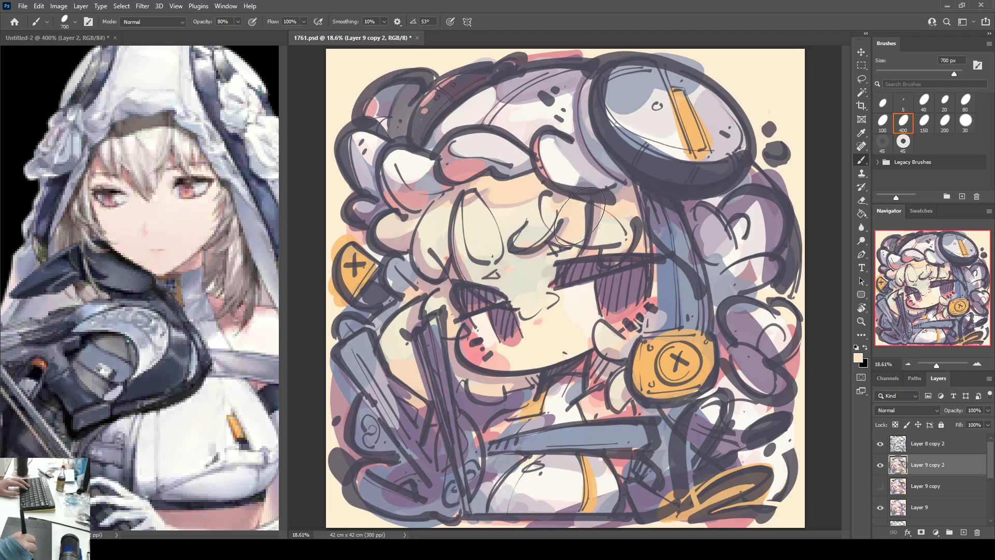
Step: Warm the fringe and the area between the eyes with sampled cream and peach tones
{"action": "left_click", "coordinate": [534, 276], "text": "alt"}
{"action": "mouse_move", "coordinate": [520, 278]}
{"action": "left_mouse_down"}
{"action": "mouse_move", "coordinate": [506, 283]}
{"action": "mouse_move", "coordinate": [539, 296]}
{"action": "left_mouse_up"}
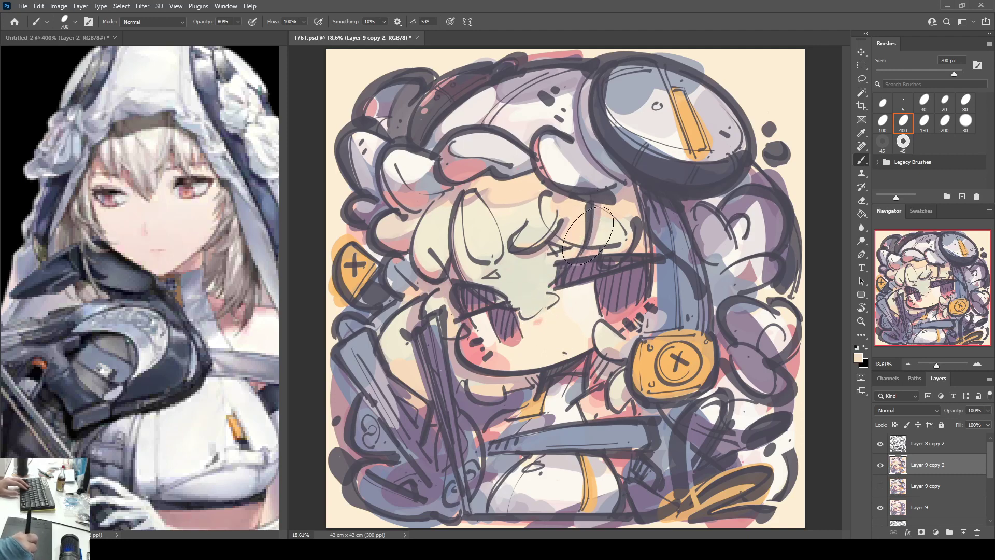
{"action": "left_click", "coordinate": [615, 234], "text": "alt"}
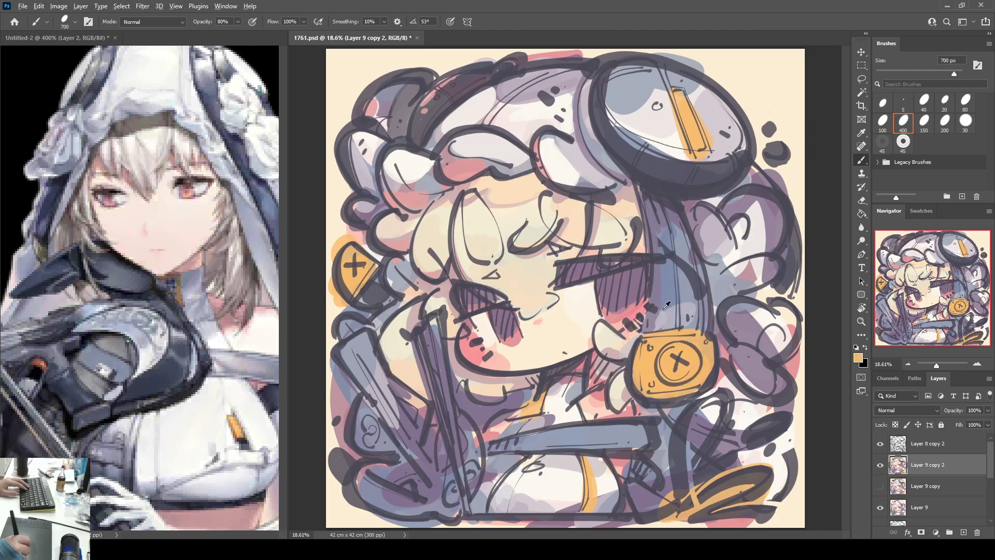
Step: Shade the hanging strap in slate blue and lavender, and tint the round cross-marked pendant with pink and mauve
{"action": "left_click", "coordinate": [699, 253], "text": "alt"}
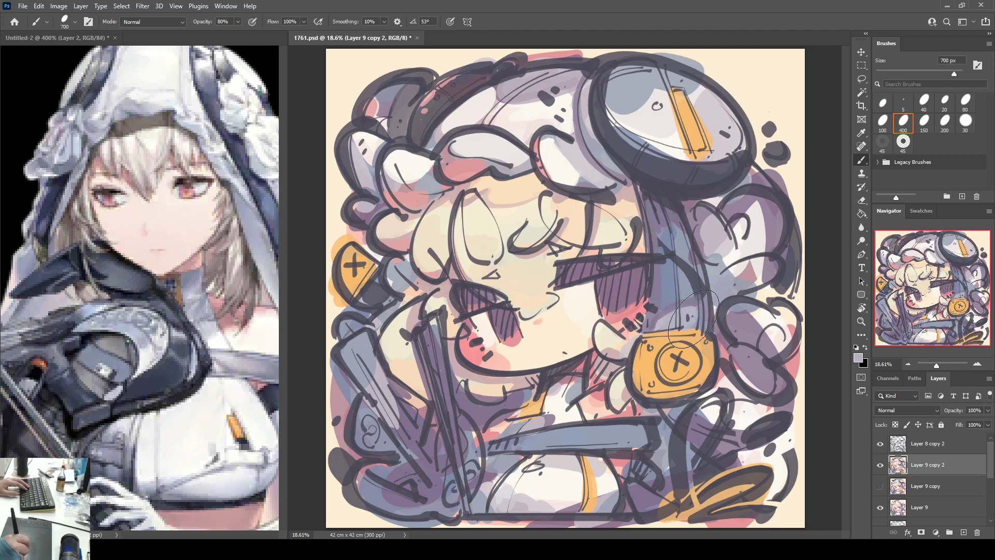
{"action": "left_click", "coordinate": [679, 268], "text": "alt"}
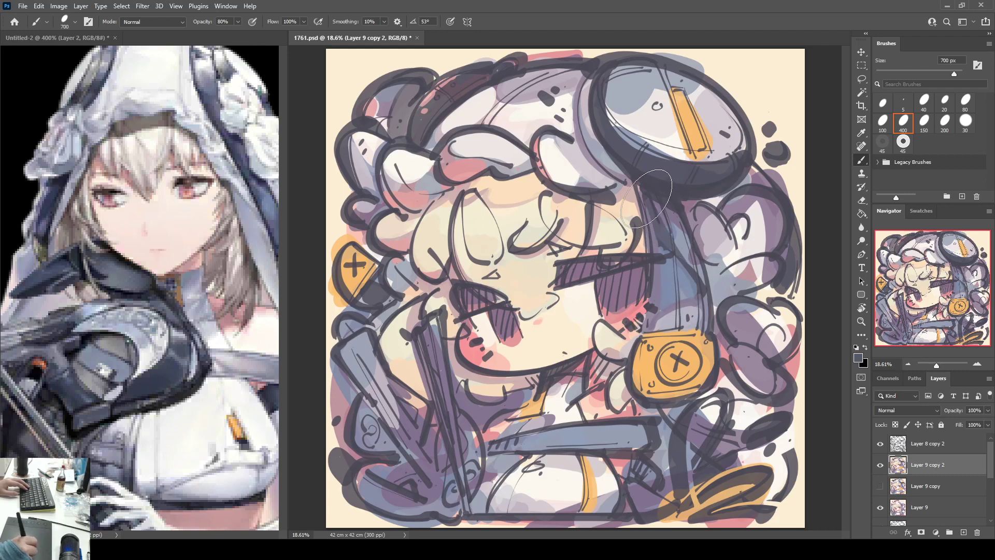
{"action": "mouse_move", "coordinate": [662, 207]}
{"action": "left_mouse_down"}
{"action": "mouse_move", "coordinate": [702, 272]}
{"action": "mouse_move", "coordinate": [706, 321]}
{"action": "mouse_move", "coordinate": [671, 320]}
{"action": "left_mouse_up"}
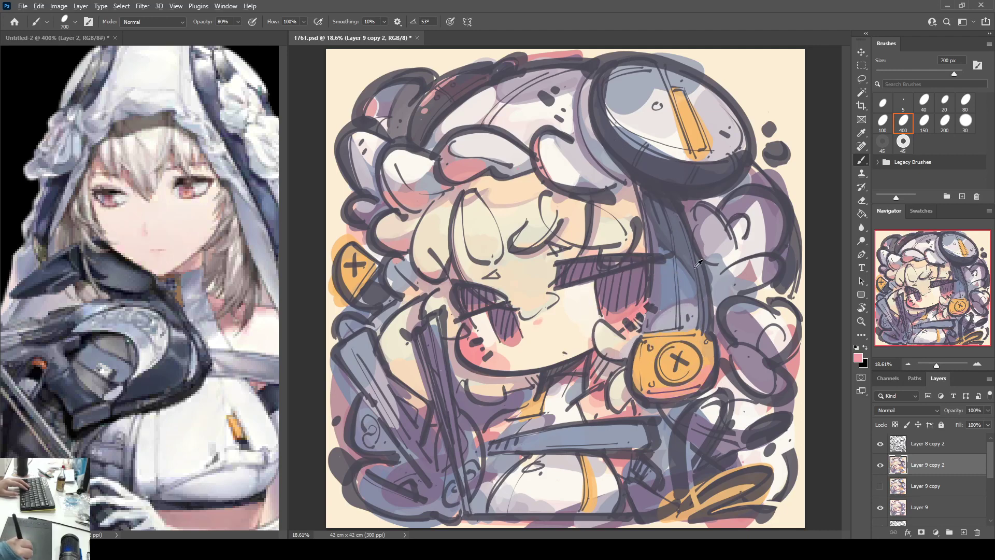
{"action": "left_click", "coordinate": [751, 254], "text": "alt"}
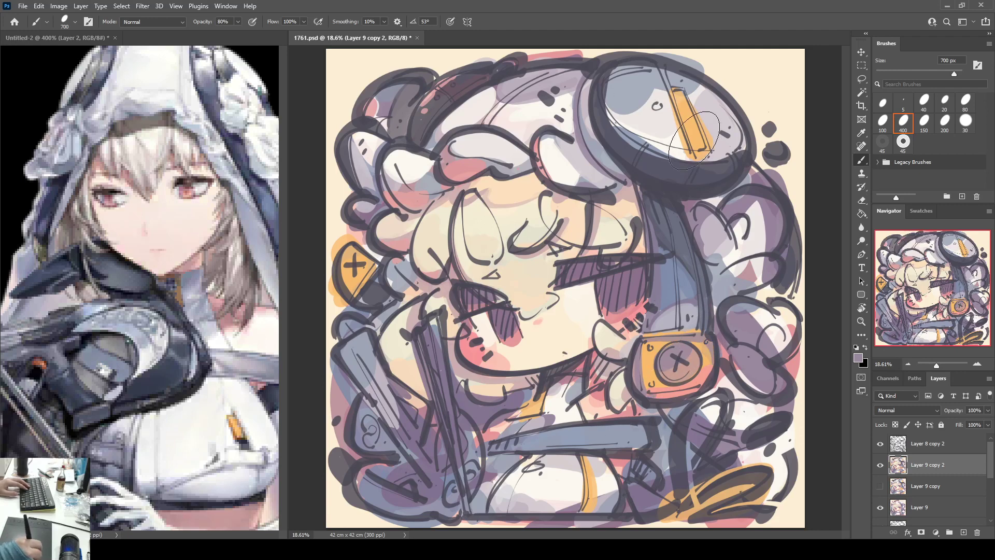
Step: Repaint the hat's pale face in light lilac and edge its blue-grey patch with pink, undoing stray strokes
{"action": "left_click", "coordinate": [672, 115], "text": "alt"}
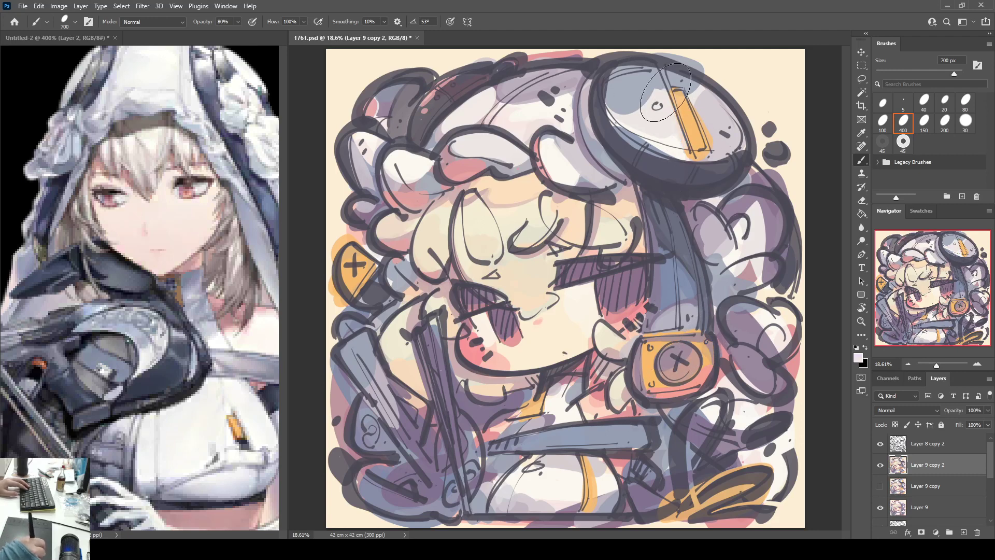
{"action": "left_click_drag", "start_coordinate": [620, 118], "coordinate": [679, 135]}
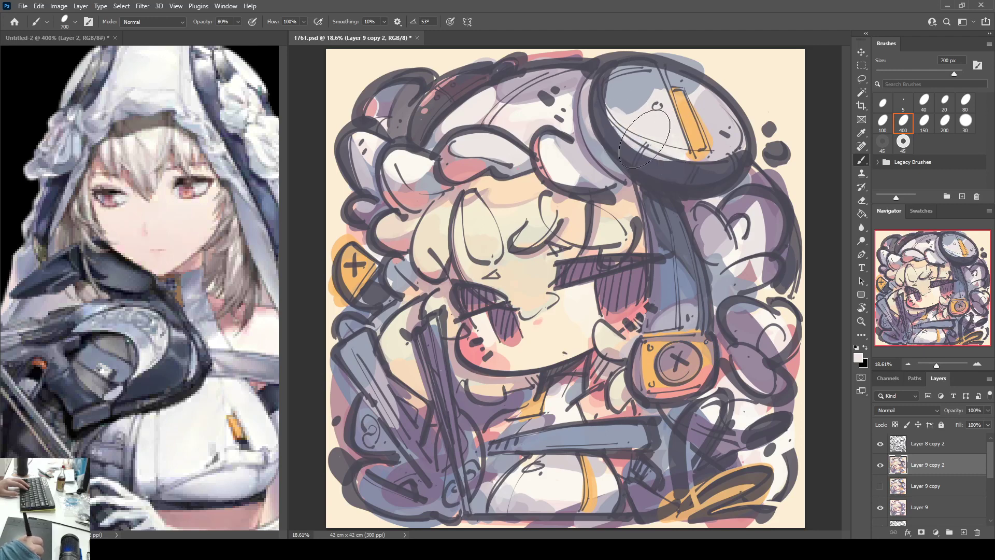
{"action": "left_click", "coordinate": [626, 95], "text": "alt"}
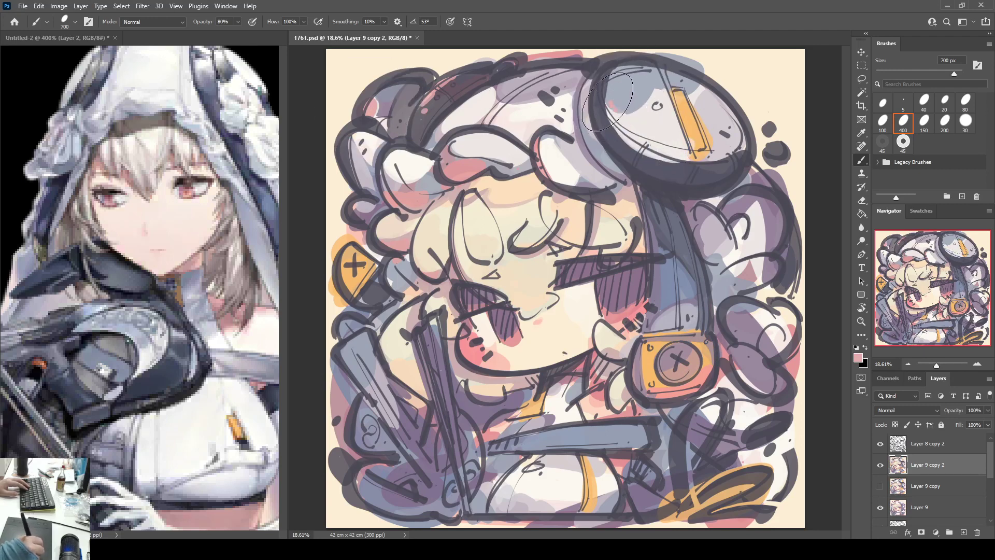
{"action": "key", "text": "ctrl+z"}
{"action": "left_click_drag", "start_coordinate": [607, 102], "coordinate": [620, 110]}
{"action": "key", "text": "ctrl+z"}
{"action": "key", "text": "ctrl+z"}
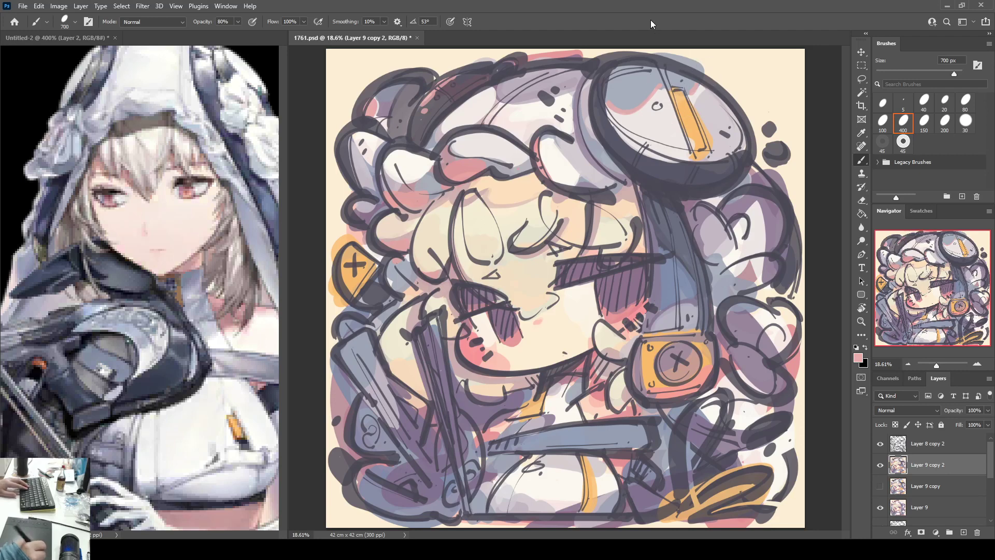
Step: Clean up around the hat's orange bar with pale pink and shade the hat face's right side in dusty pink
{"action": "left_click", "coordinate": [693, 123], "text": "alt"}
{"action": "left_click", "coordinate": [688, 153], "text": "alt"}
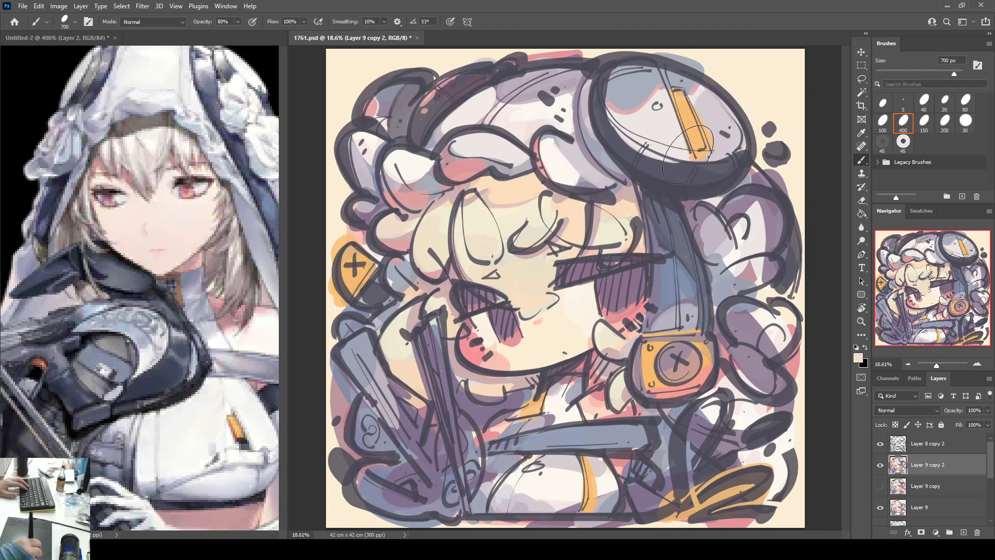
{"action": "left_click", "coordinate": [715, 135], "text": "alt"}
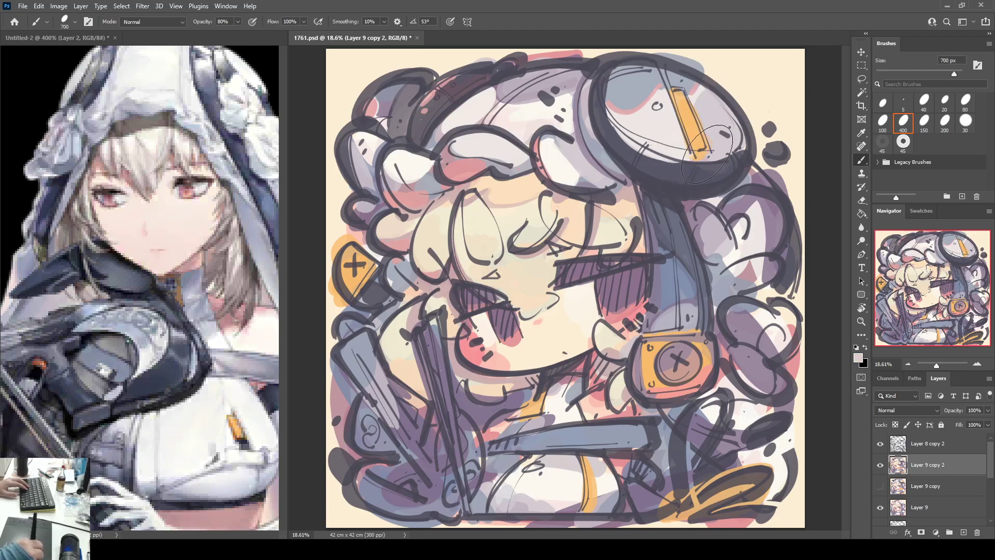
{"action": "left_click", "coordinate": [753, 172], "text": "alt"}
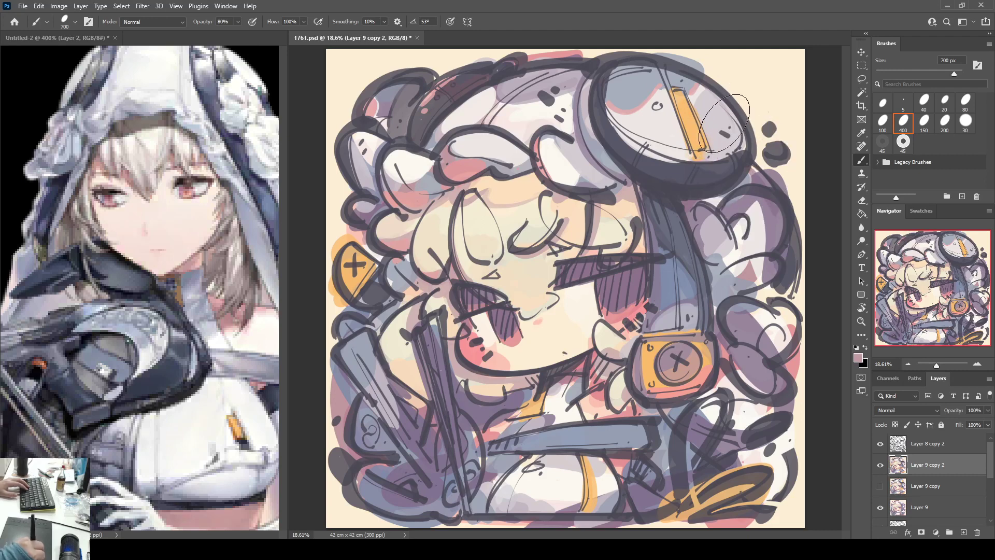
{"action": "left_click_drag", "start_coordinate": [721, 128], "coordinate": [728, 120]}
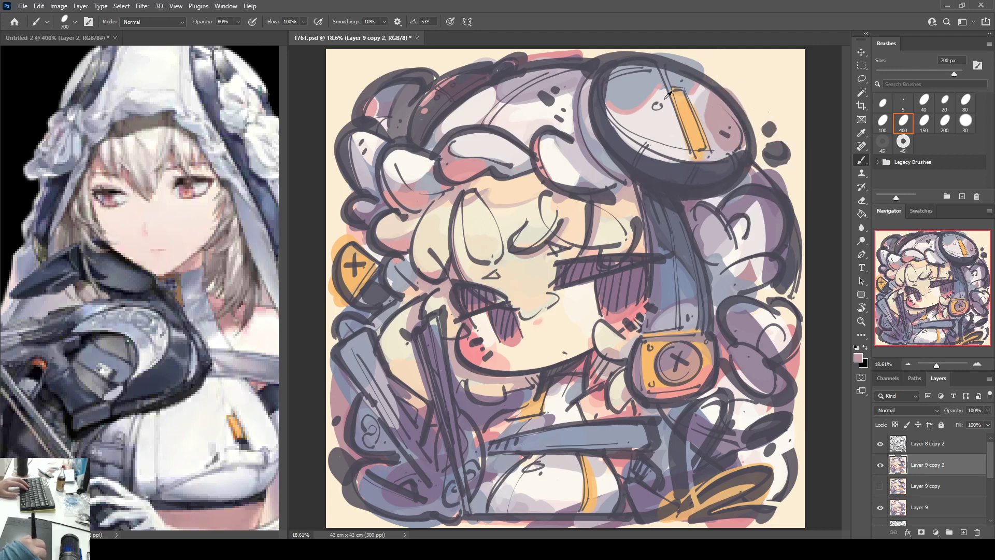
Step: Add a pale highlight to the hat's blue-grey patch and repaint its dark rim with seams, dusty pink and charcoal
{"action": "mouse_move", "coordinate": [655, 66]}
{"action": "left_mouse_down"}
{"action": "mouse_move", "coordinate": [671, 93]}
{"action": "mouse_move", "coordinate": [624, 90]}
{"action": "mouse_move", "coordinate": [637, 88]}
{"action": "left_mouse_up"}
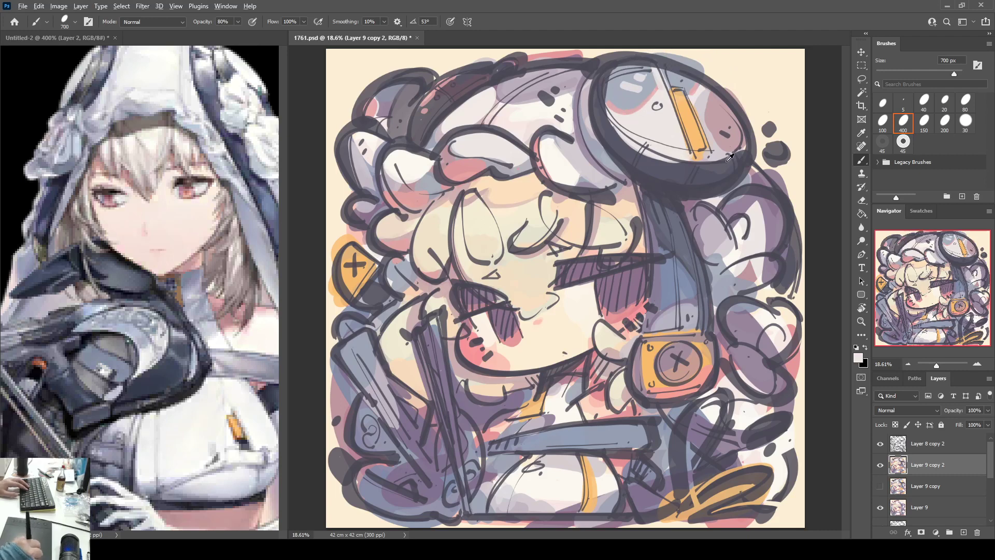
{"action": "left_click_drag", "start_coordinate": [622, 137], "coordinate": [675, 165]}
{"action": "left_click_drag", "start_coordinate": [614, 111], "coordinate": [686, 184]}
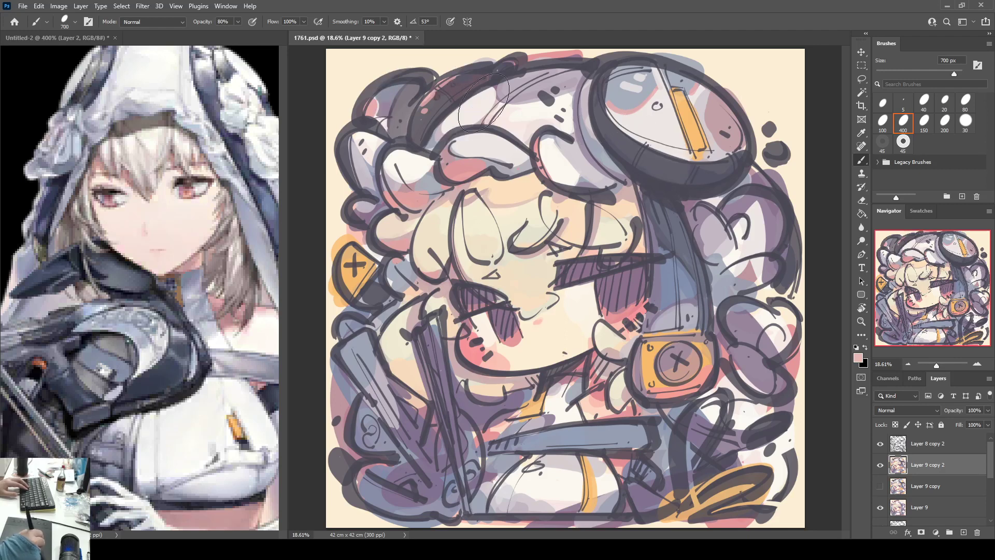
{"action": "mouse_move", "coordinate": [611, 126]}
{"action": "left_mouse_down"}
{"action": "mouse_move", "coordinate": [651, 173]}
{"action": "mouse_move", "coordinate": [679, 173]}
{"action": "mouse_move", "coordinate": [703, 134]}
{"action": "left_mouse_up"}
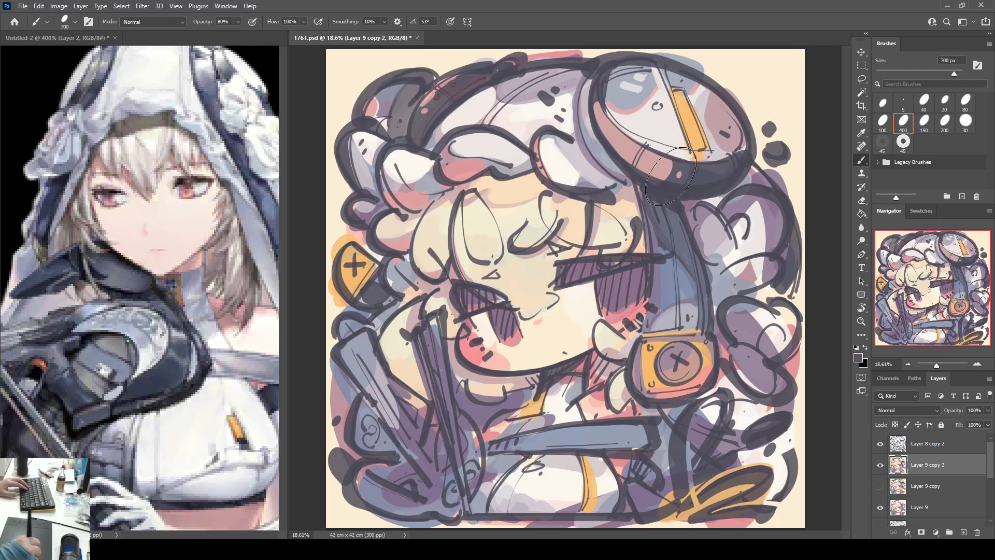
{"action": "mouse_move", "coordinate": [646, 147]}
{"action": "left_mouse_down"}
{"action": "mouse_move", "coordinate": [607, 107]}
{"action": "mouse_move", "coordinate": [647, 141]}
{"action": "mouse_move", "coordinate": [680, 153]}
{"action": "mouse_move", "coordinate": [635, 114]}
{"action": "mouse_move", "coordinate": [608, 114]}
{"action": "mouse_move", "coordinate": [660, 150]}
{"action": "mouse_move", "coordinate": [725, 151]}
{"action": "left_mouse_up"}
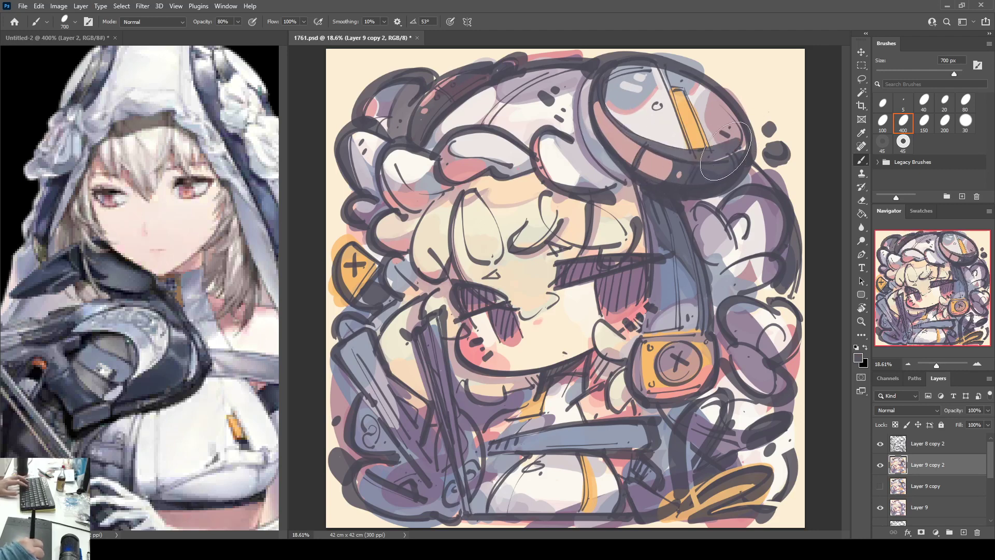
{"action": "key", "text": "ctrl+z"}
{"action": "mouse_move", "coordinate": [605, 113]}
{"action": "left_mouse_down"}
{"action": "mouse_move", "coordinate": [636, 138]}
{"action": "mouse_move", "coordinate": [735, 153]}
{"action": "left_mouse_up"}
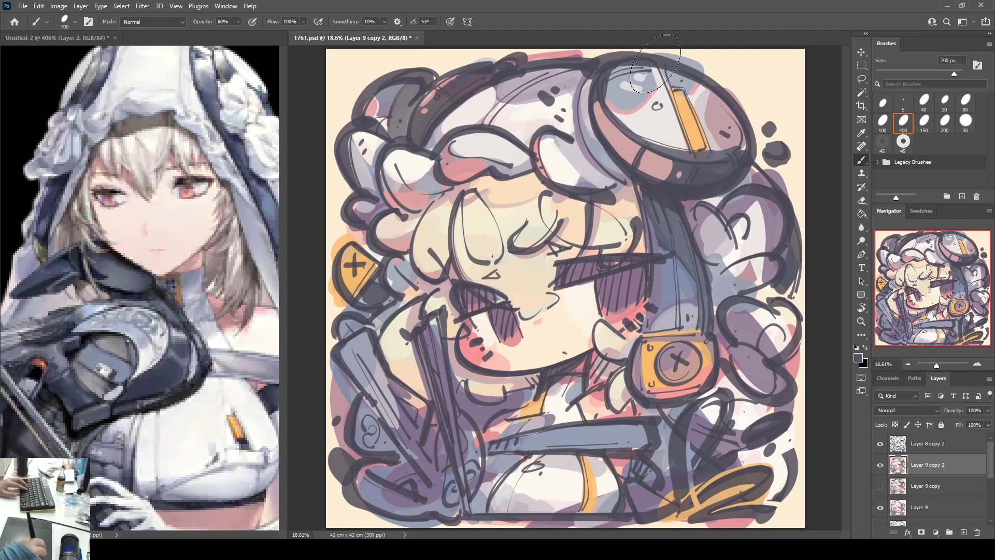
Step: Darken the hat's central seam and the edge of its orange bar with dark grey, redoing the seam stroke once
{"action": "left_click_drag", "start_coordinate": [657, 65], "coordinate": [688, 146]}
{"action": "key", "text": "ctrl+z"}
{"action": "left_click_drag", "start_coordinate": [660, 67], "coordinate": [684, 143]}
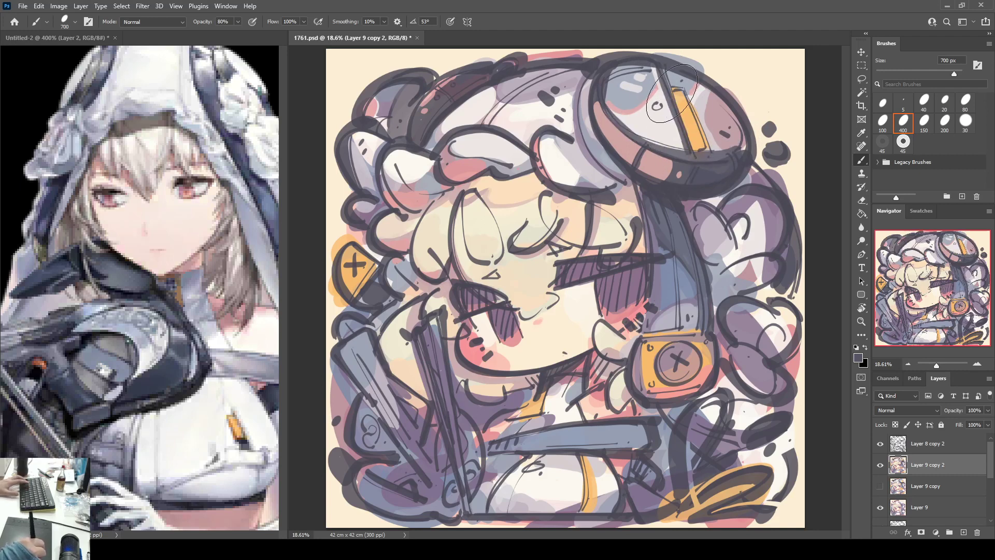
{"action": "left_click_drag", "start_coordinate": [678, 94], "coordinate": [700, 152]}
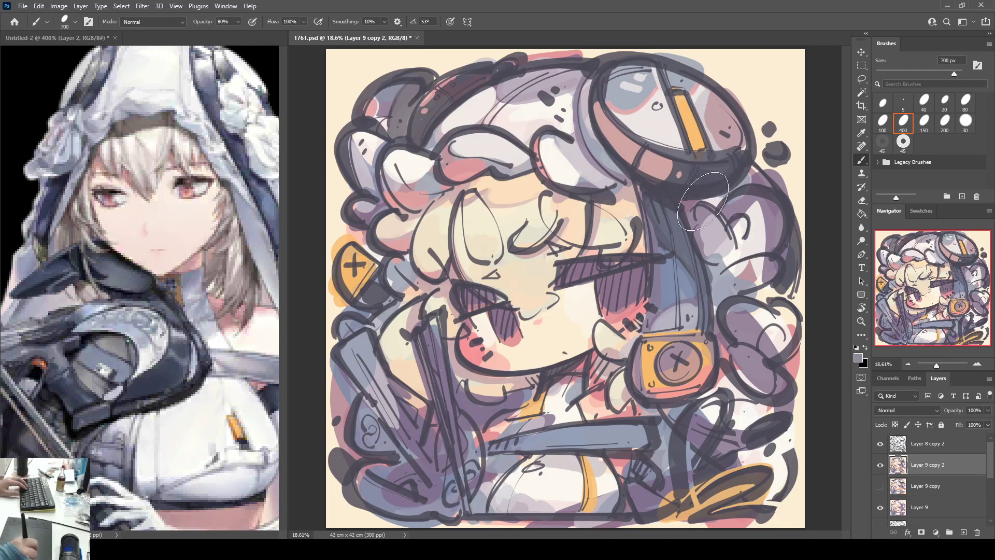
Step: Shade the puffy curls beside the blue strap with mauve and pink, and brighten them with off-white
{"action": "left_click", "coordinate": [756, 175], "text": "alt"}
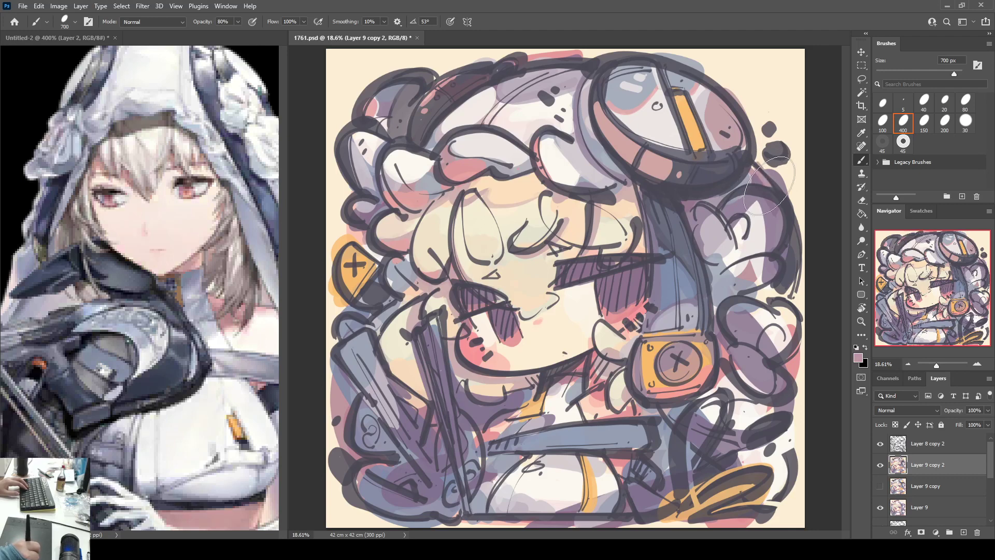
{"action": "left_click", "coordinate": [709, 231], "text": "alt"}
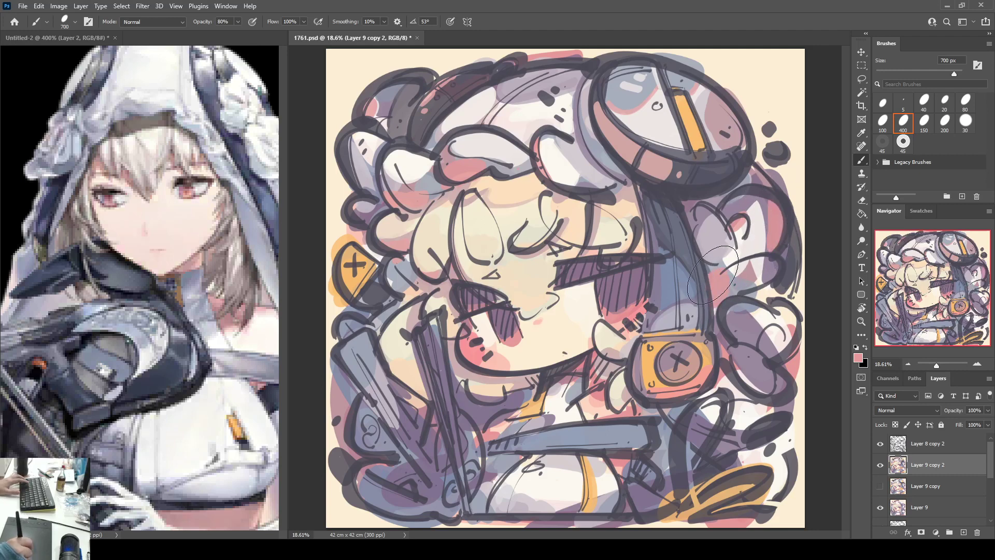
{"action": "left_click", "coordinate": [756, 238], "text": "alt"}
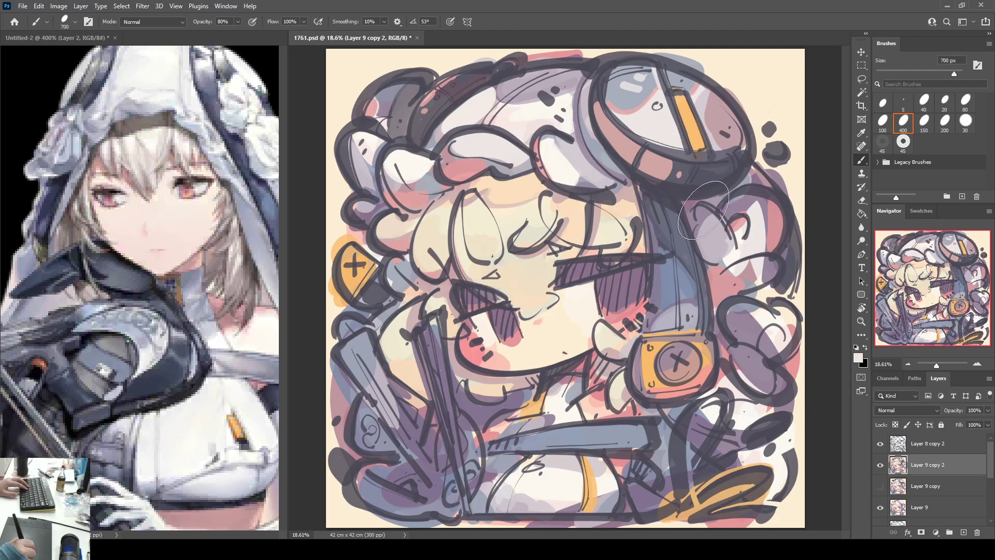
{"action": "key", "text": "ctrl+z"}
{"action": "left_click_drag", "start_coordinate": [704, 213], "coordinate": [724, 240]}
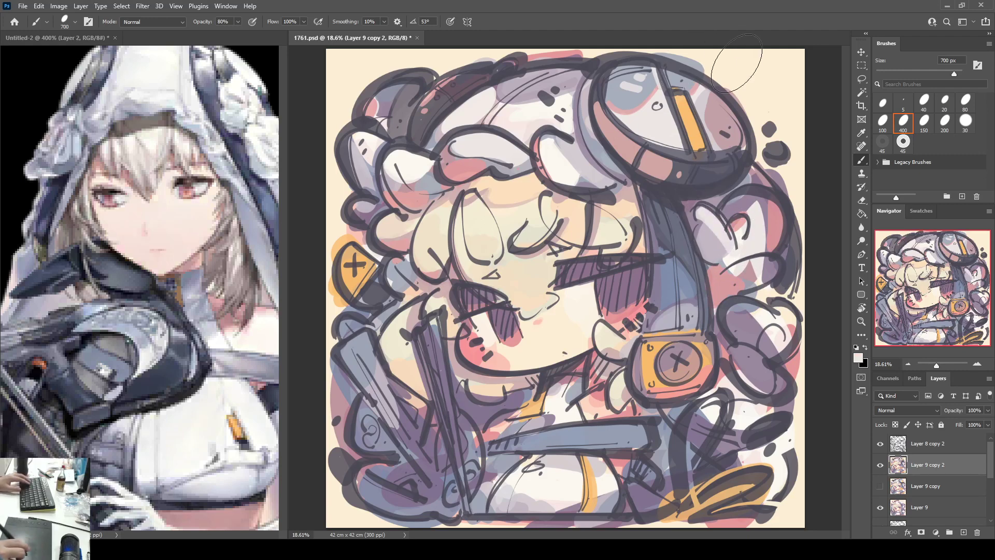
Step: Repaint the hood's ruffles above the fringe and the tuft beside the yellow cross tag in off-white, saving the document
{"action": "left_click", "coordinate": [477, 143], "text": "alt"}
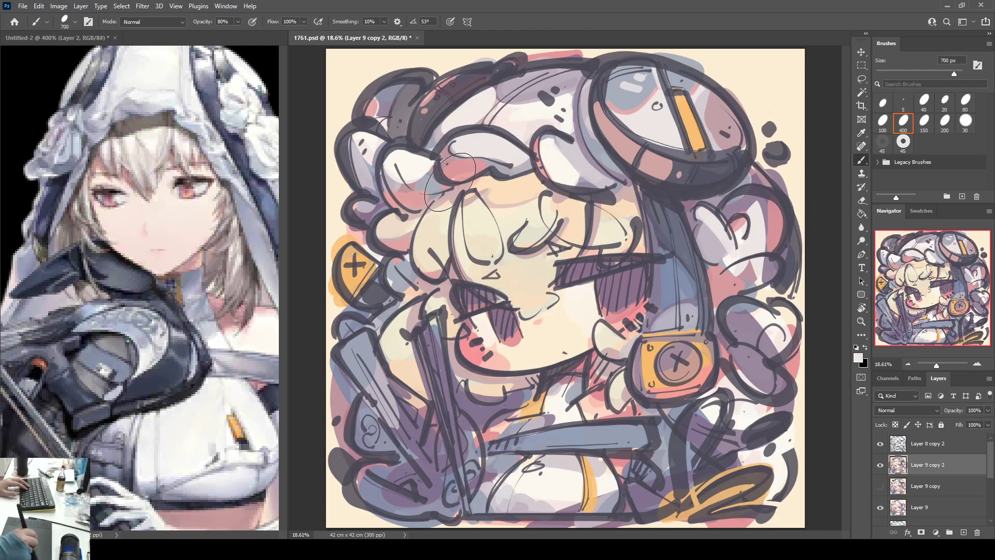
{"action": "mouse_move", "coordinate": [450, 182]}
{"action": "left_mouse_down"}
{"action": "mouse_move", "coordinate": [477, 166]}
{"action": "mouse_move", "coordinate": [436, 166]}
{"action": "mouse_move", "coordinate": [425, 191]}
{"action": "mouse_move", "coordinate": [401, 203]}
{"action": "mouse_move", "coordinate": [428, 200]}
{"action": "mouse_move", "coordinate": [414, 202]}
{"action": "mouse_move", "coordinate": [420, 171]}
{"action": "left_mouse_up"}
{"action": "key", "text": "ctrl+s"}
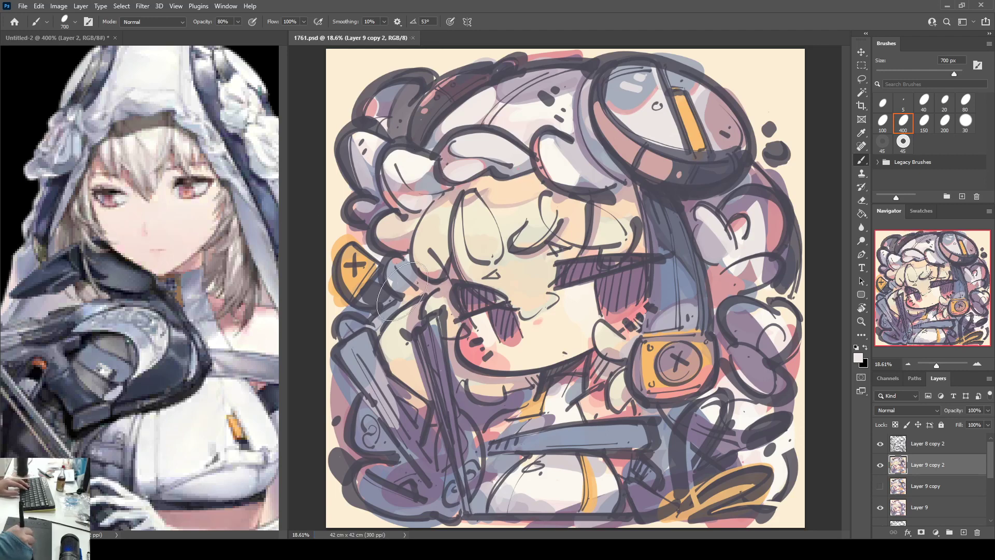
{"action": "mouse_move", "coordinate": [395, 281]}
{"action": "left_mouse_down"}
{"action": "mouse_move", "coordinate": [414, 294]}
{"action": "mouse_move", "coordinate": [404, 260]}
{"action": "mouse_move", "coordinate": [424, 286]}
{"action": "mouse_move", "coordinate": [403, 263]}
{"action": "mouse_move", "coordinate": [414, 270]}
{"action": "mouse_move", "coordinate": [414, 259]}
{"action": "mouse_move", "coordinate": [393, 279]}
{"action": "left_mouse_up"}
{"action": "left_click", "coordinate": [406, 265], "text": "alt"}
{"action": "left_click", "coordinate": [407, 173], "text": "alt"}
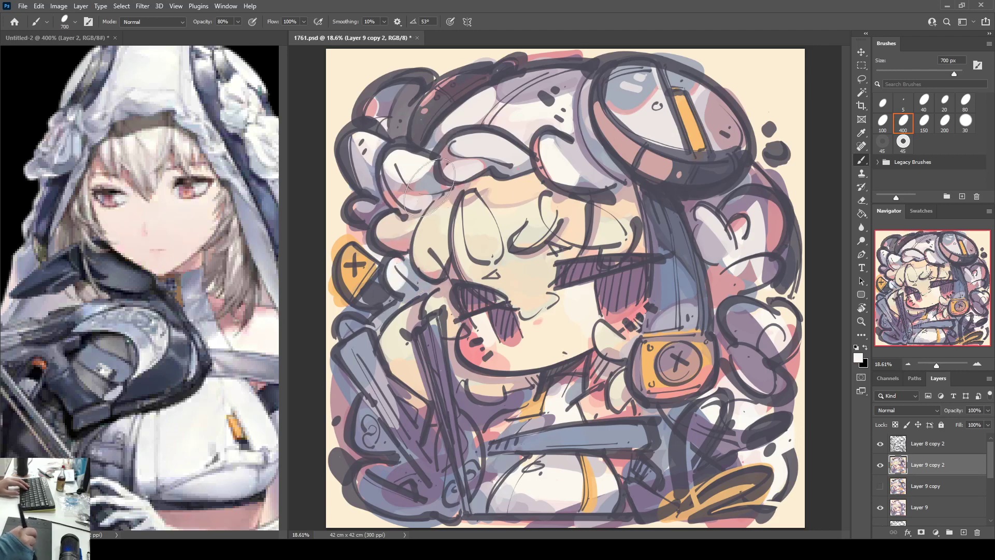
Step: Shade the blue-grey blades and the glove below them with sampled lavender, purple and mauve, and save the document
{"action": "left_click", "coordinate": [435, 328], "text": "alt"}
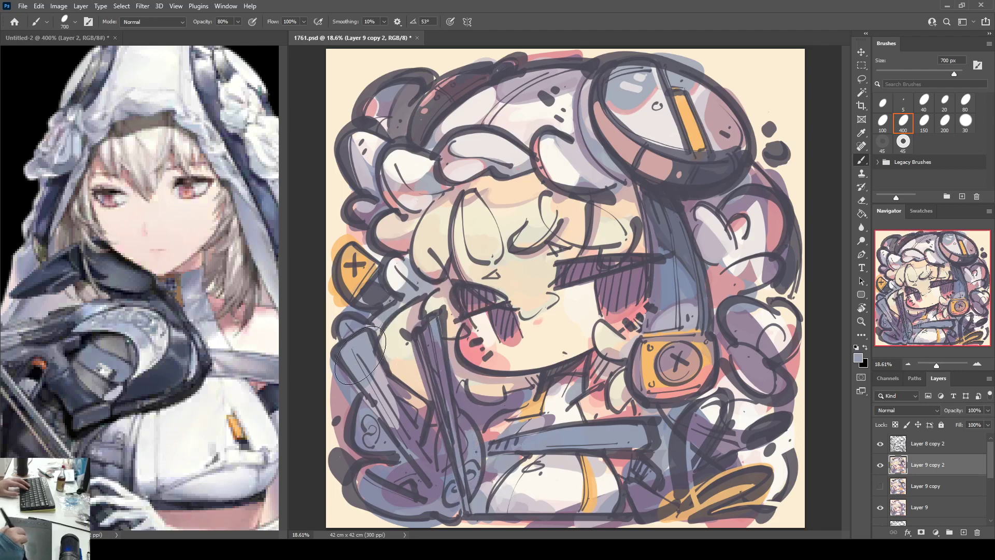
{"action": "left_click", "coordinate": [400, 432], "text": "alt"}
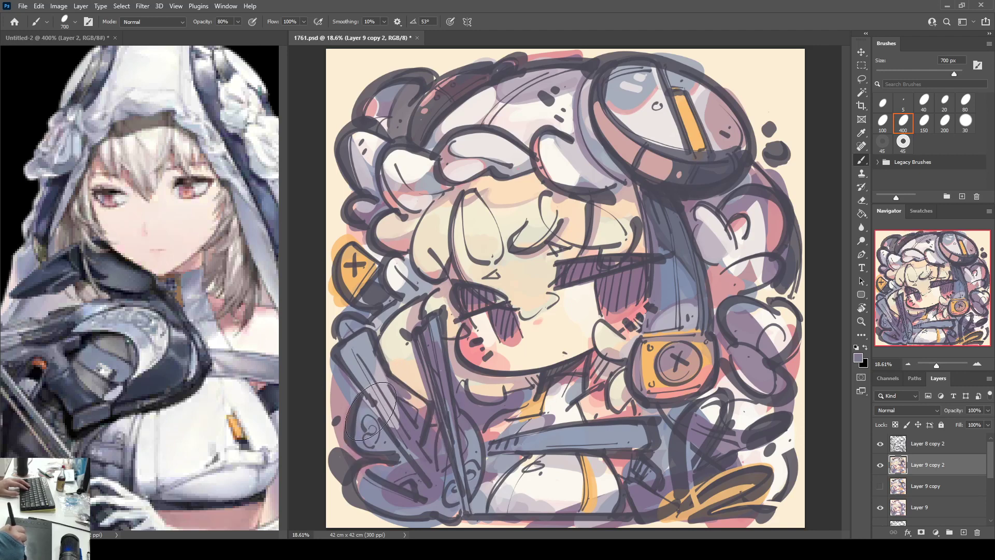
{"action": "left_click", "coordinate": [369, 469], "text": "alt"}
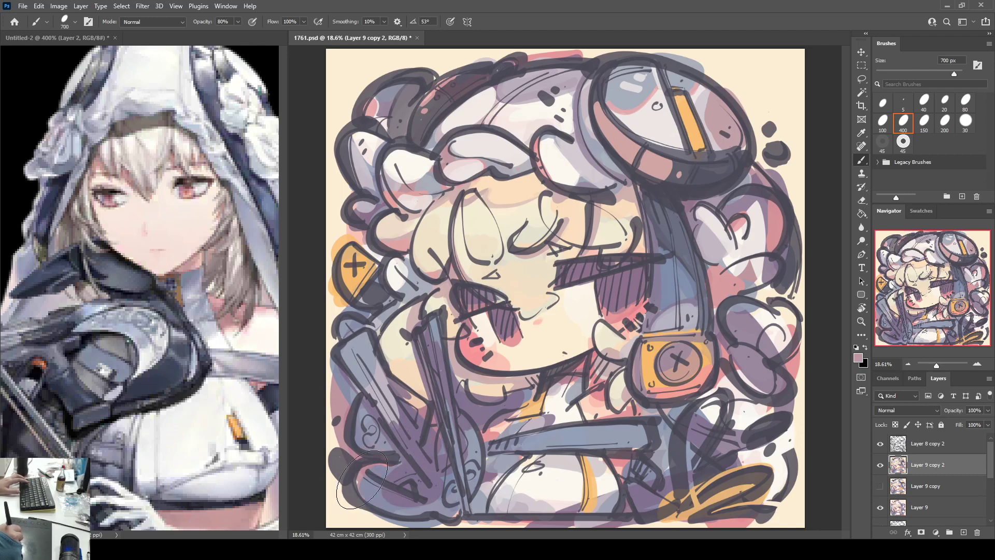
{"action": "key", "text": "s"}
{"action": "key", "text": "ctrl+s"}
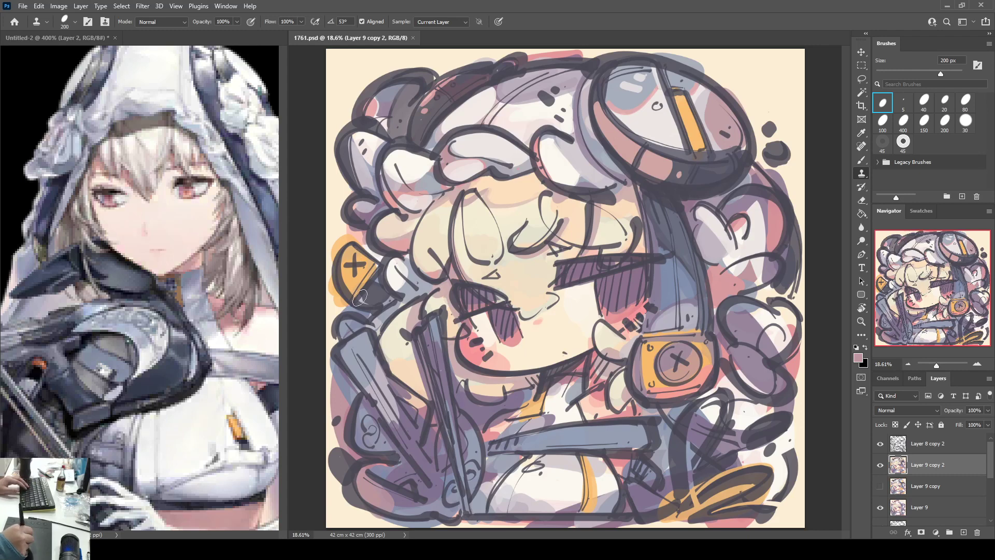
Step: Fill the area beneath the yellow cross tag with dark grey and tint the puffs beside the round pendant with pink
{"action": "key", "text": "b"}
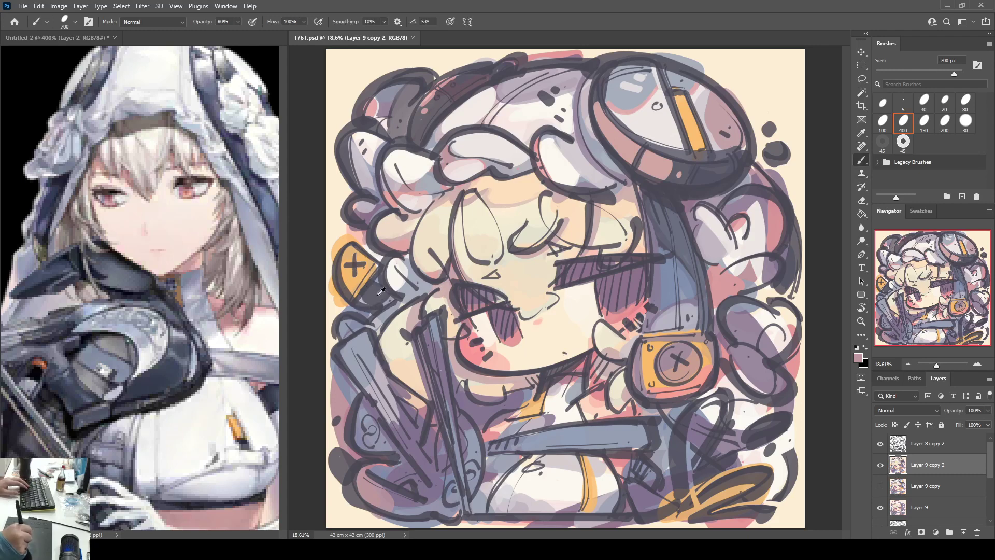
{"action": "left_click_drag", "start_coordinate": [377, 299], "coordinate": [391, 302]}
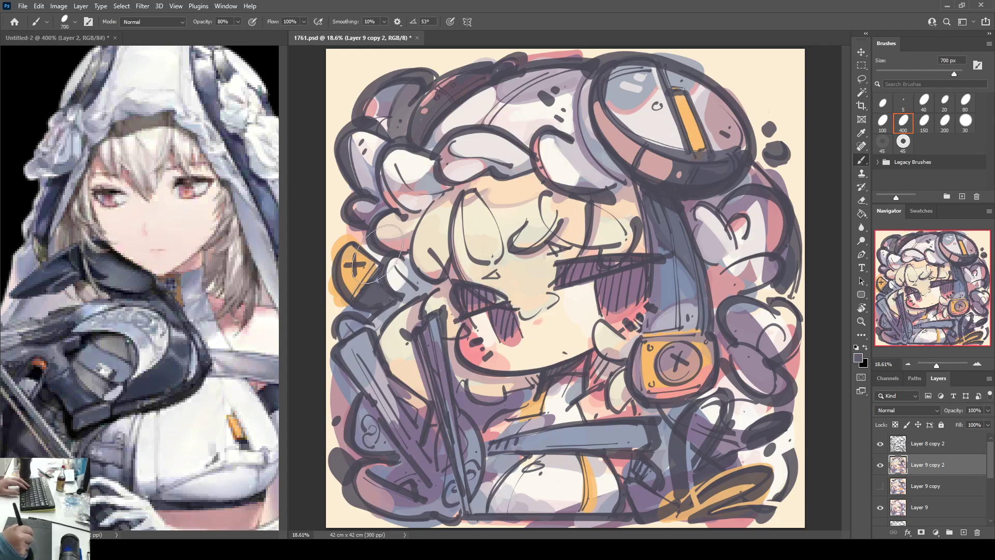
{"action": "key", "text": "s"}
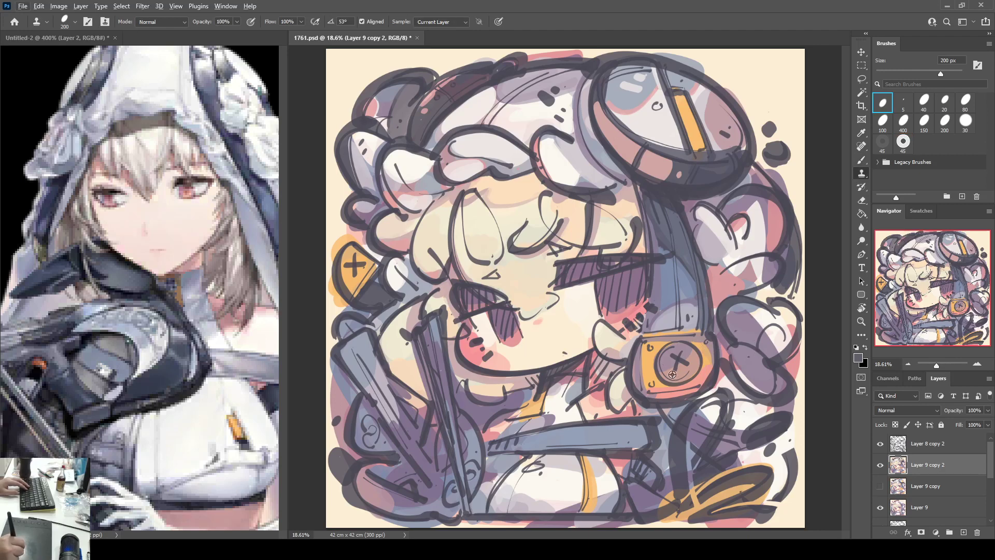
{"action": "key", "text": "v"}
{"action": "key", "text": "b"}
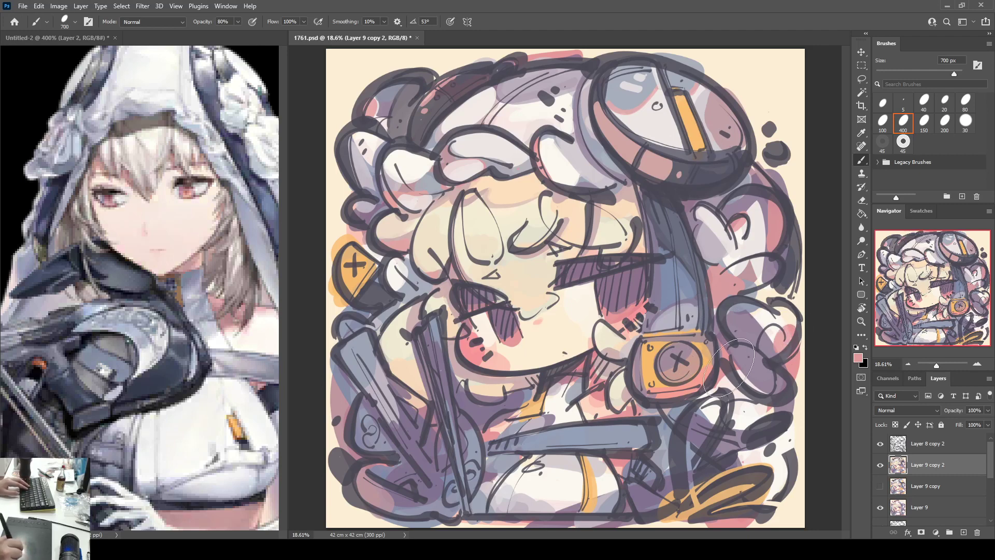
Step: Brighten the white collar and chest below the chin with sampled cream and pale pink
{"action": "left_click", "coordinate": [612, 466], "text": "alt"}
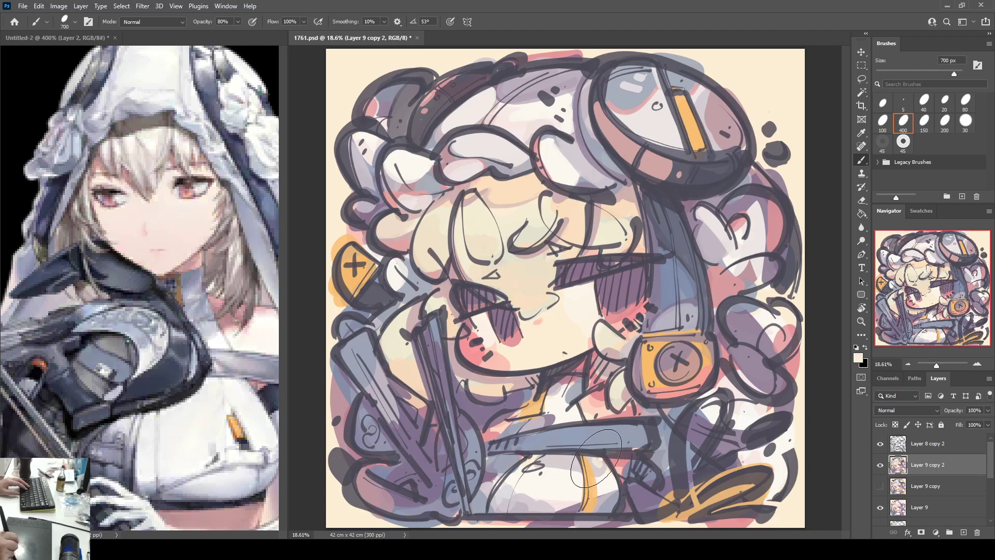
{"action": "left_click", "coordinate": [575, 382], "text": "alt"}
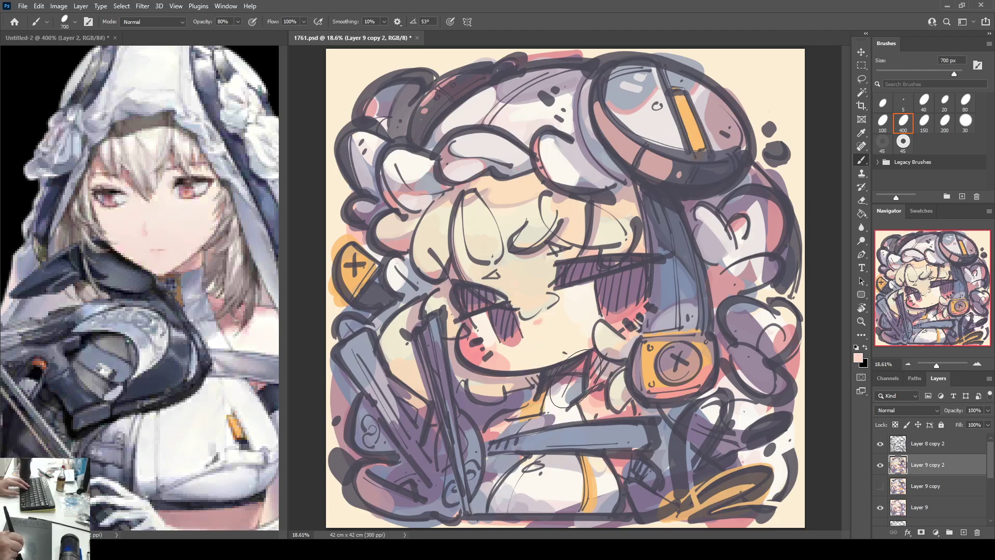
{"action": "mouse_move", "coordinate": [601, 394]}
{"action": "left_mouse_down"}
{"action": "mouse_move", "coordinate": [568, 404]}
{"action": "mouse_move", "coordinate": [581, 363]}
{"action": "mouse_move", "coordinate": [549, 401]}
{"action": "mouse_move", "coordinate": [563, 399]}
{"action": "left_mouse_up"}
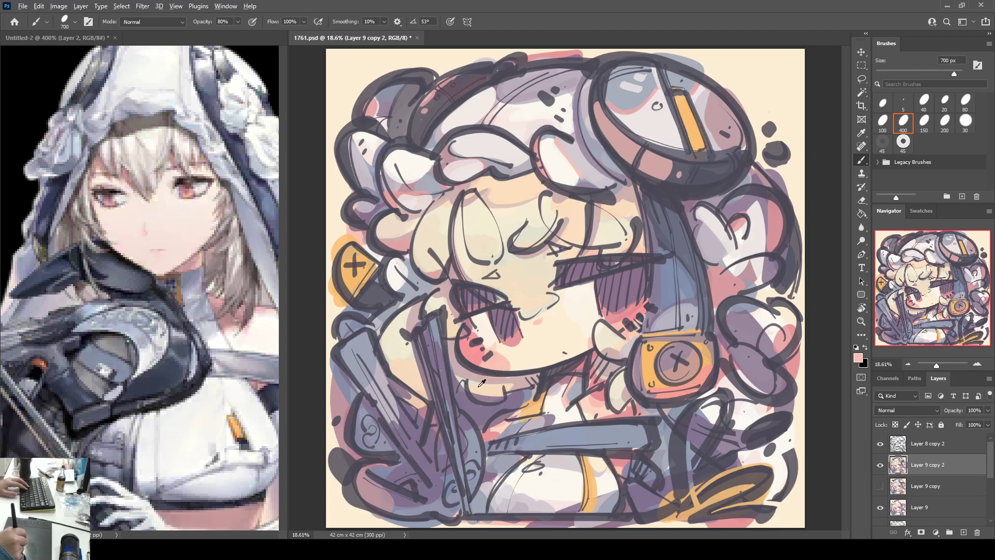
Step: Tone the neck and the hair strands beneath the chin with sampled peach, pink and off-white
{"action": "left_click", "coordinate": [516, 400], "text": "alt"}
{"action": "left_click", "coordinate": [500, 424], "text": "alt"}
{"action": "left_click_drag", "start_coordinate": [498, 423], "coordinate": [508, 415]}
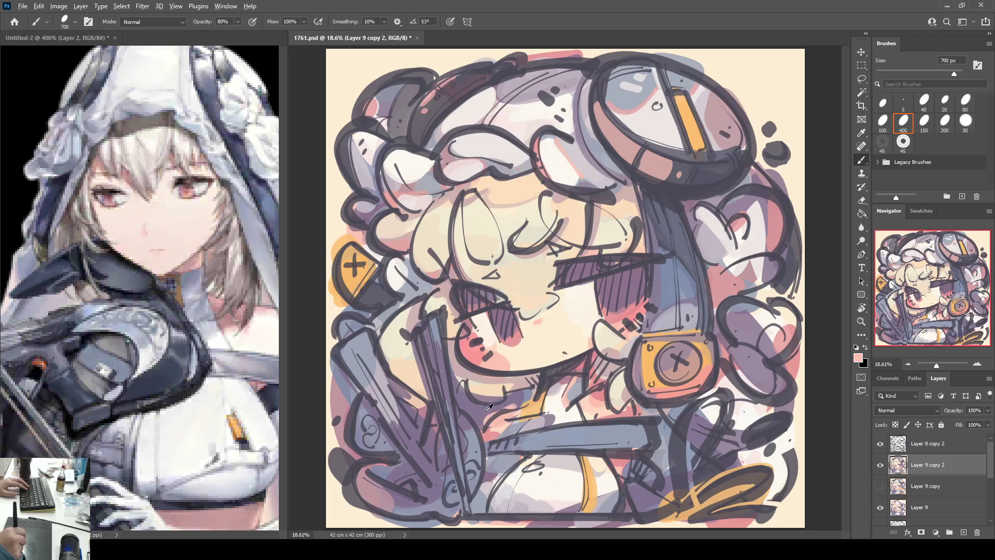
{"action": "left_click", "coordinate": [490, 471], "text": "alt"}
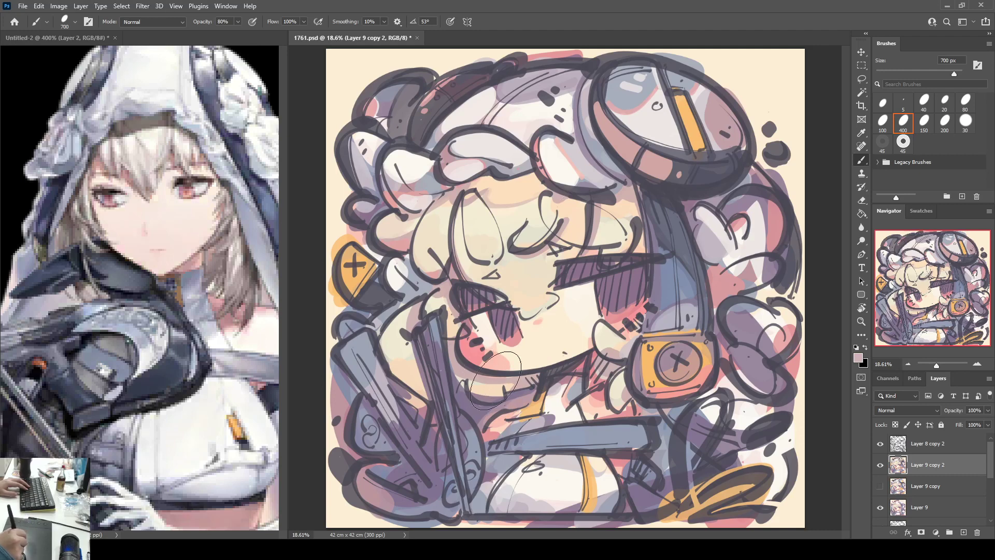
{"action": "left_click", "coordinate": [456, 378], "text": "alt"}
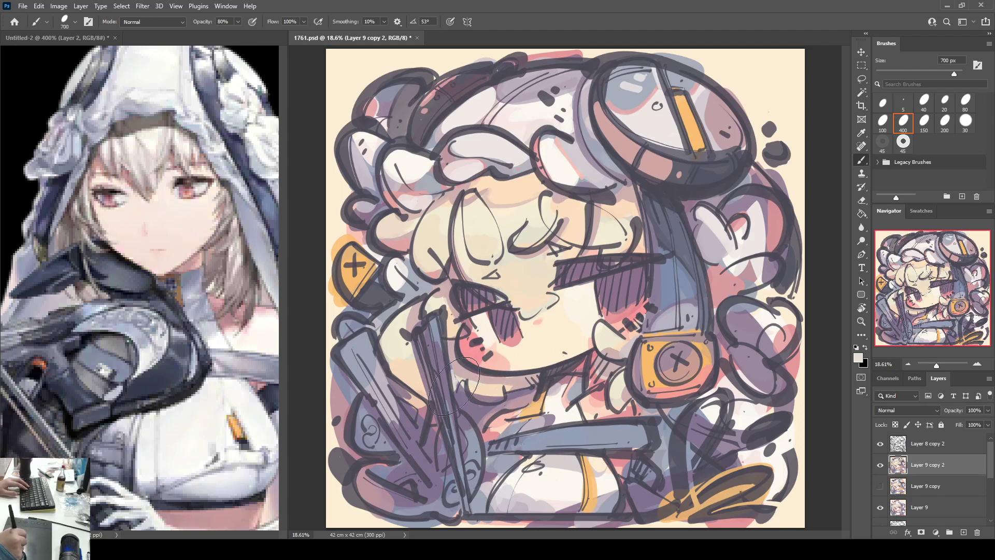
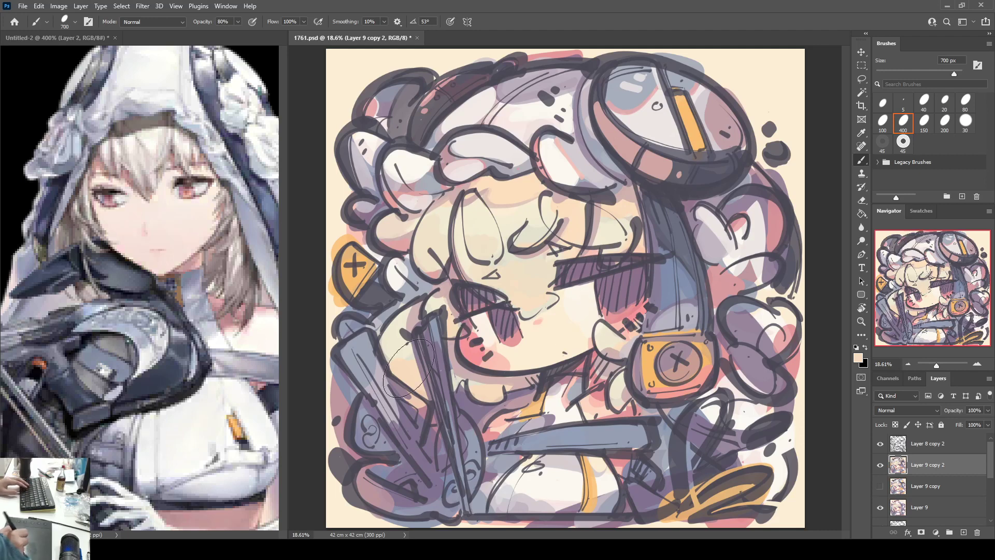
Step: Tint the crossed blades and the glove with sampled mauve and dusty pink accents
{"action": "left_click", "coordinate": [404, 393], "text": "alt"}
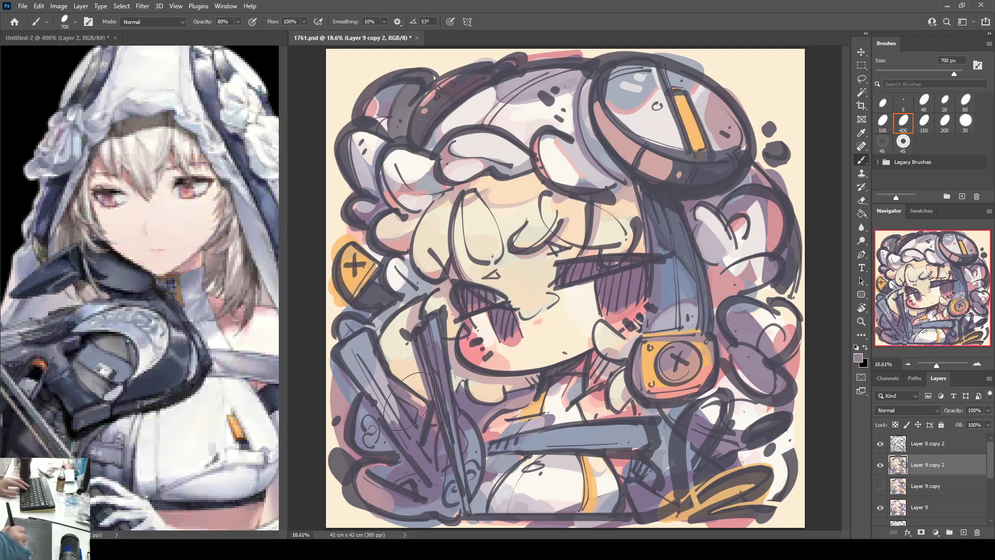
{"action": "left_click", "coordinate": [422, 421], "text": "alt"}
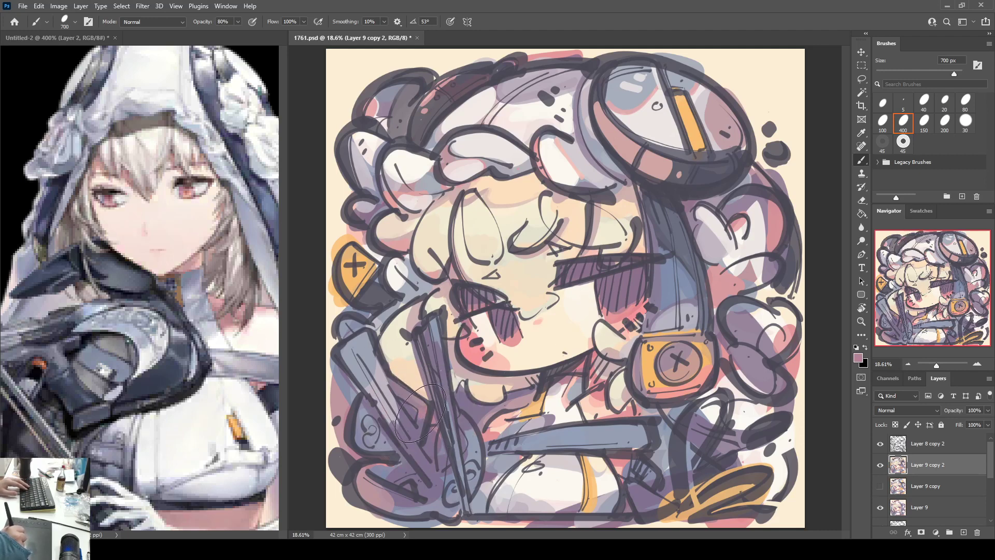
{"action": "mouse_move", "coordinate": [417, 423]}
{"action": "left_mouse_down"}
{"action": "mouse_move", "coordinate": [421, 415]}
{"action": "mouse_move", "coordinate": [420, 434]}
{"action": "left_mouse_up"}
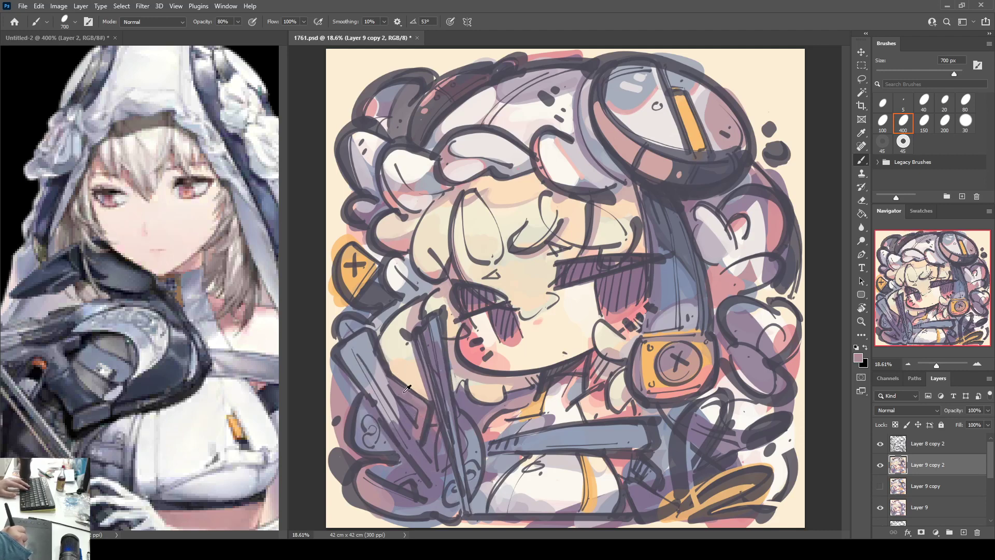
{"action": "left_click", "coordinate": [417, 403], "text": "alt"}
{"action": "left_click", "coordinate": [428, 411], "text": "alt"}
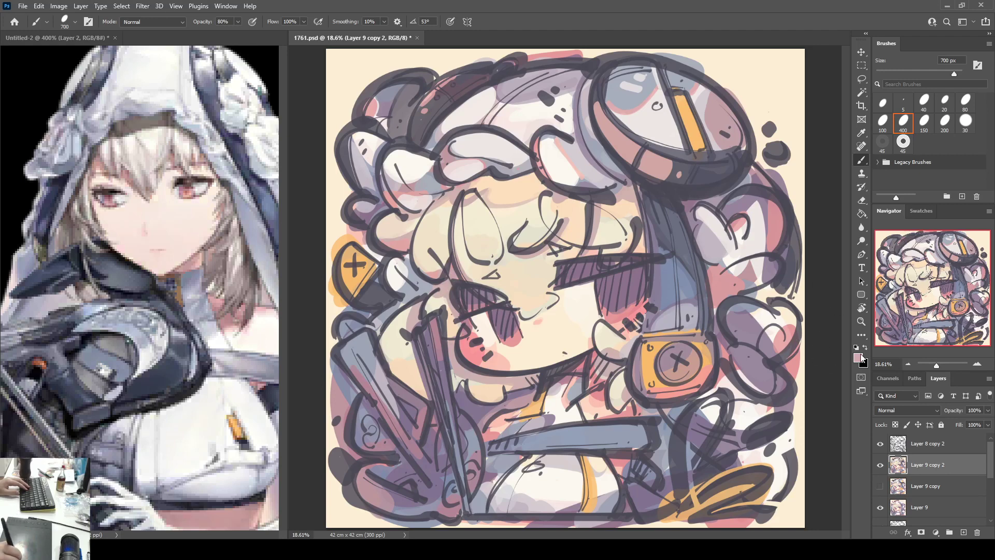
Step: Sample a soft pink and paint a warm shadow across the fringe just beneath the hood's ruffles
{"action": "key", "text": "i"}
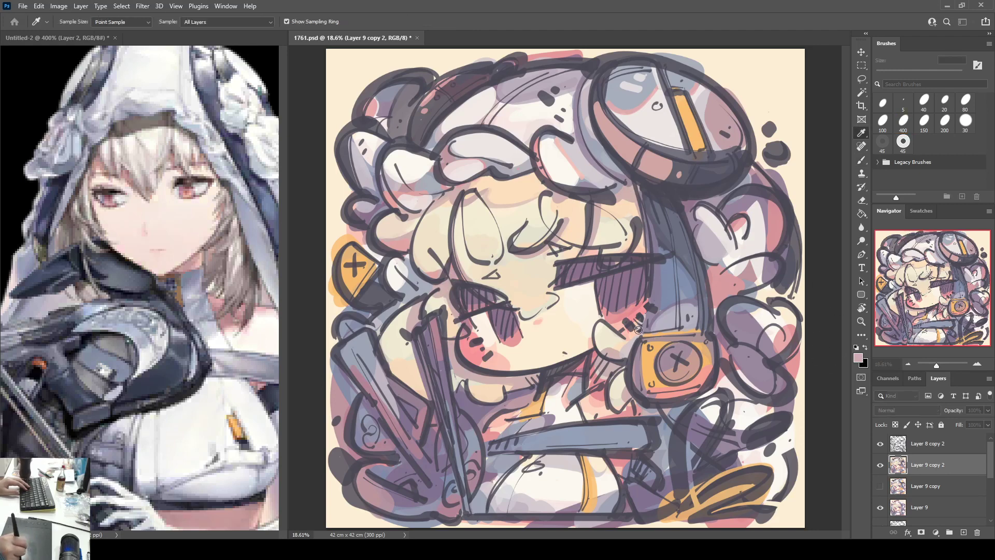
{"action": "left_click", "coordinate": [748, 297]}
{"action": "key", "text": "b"}
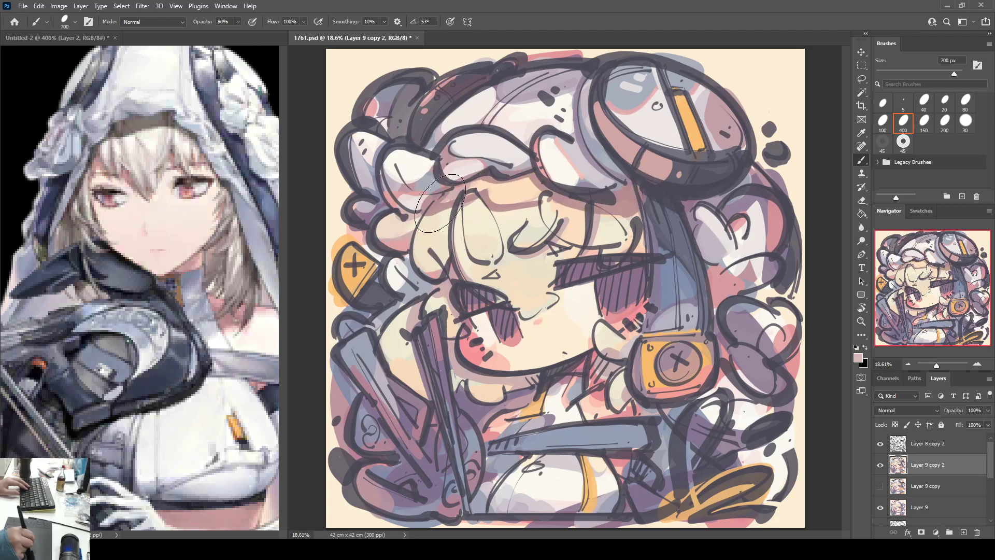
Step: Deepen the fringe shadow beneath the hood's ruffles with sampled dusty rose, and shade the hair lock beside the upright blades
{"action": "mouse_move", "coordinate": [433, 209]}
{"action": "left_mouse_down"}
{"action": "mouse_move", "coordinate": [483, 185]}
{"action": "mouse_move", "coordinate": [518, 187]}
{"action": "left_mouse_up"}
{"action": "left_click", "coordinate": [522, 197], "text": "alt"}
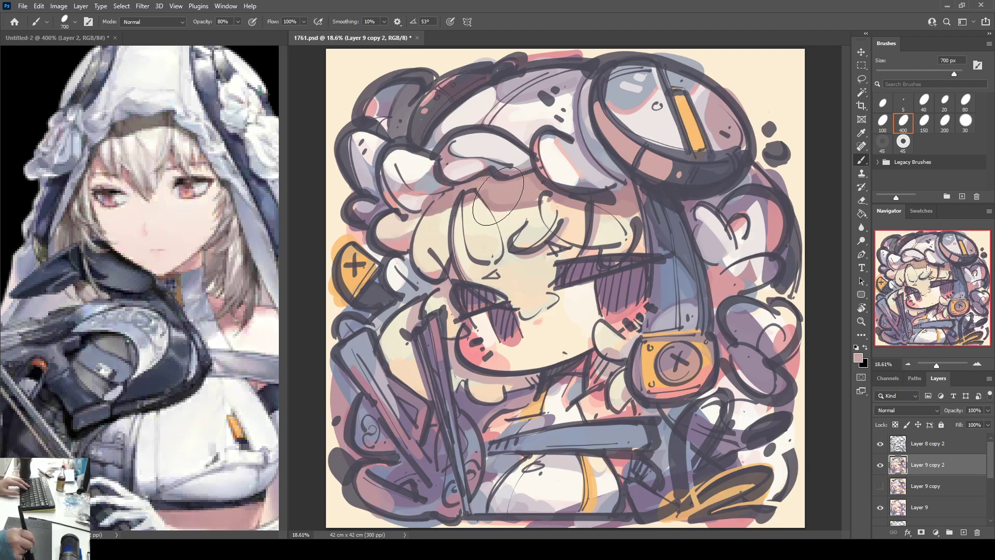
{"action": "left_click_drag", "start_coordinate": [498, 197], "coordinate": [442, 203]}
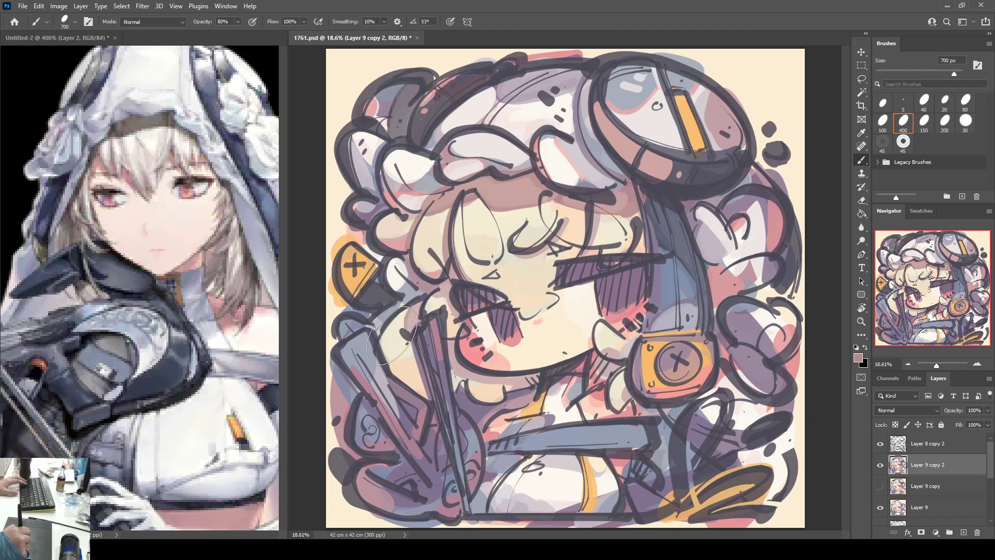
{"action": "left_click_drag", "start_coordinate": [382, 354], "coordinate": [426, 400]}
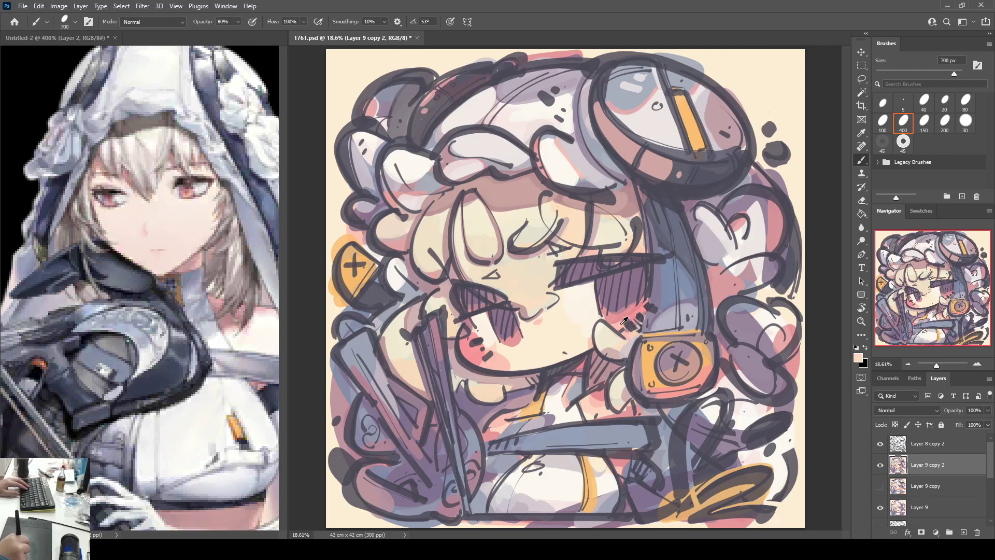
Step: Retouch the cheek beside the earpiece and the neck with sampled pinks and grey, undoing the last stroke
{"action": "left_click", "coordinate": [624, 322], "text": "alt"}
{"action": "left_click", "coordinate": [621, 306], "text": "alt"}
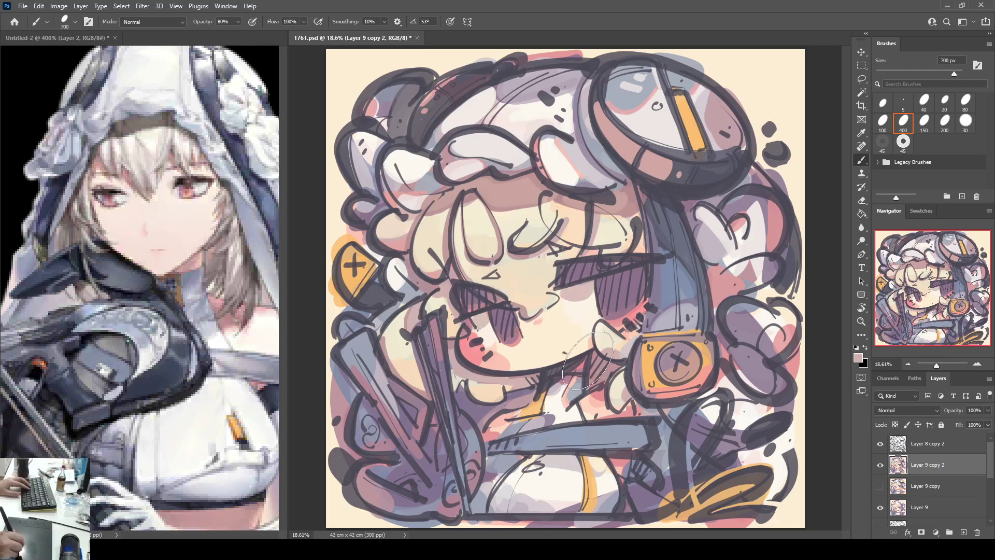
{"action": "left_click", "coordinate": [579, 381], "text": "alt"}
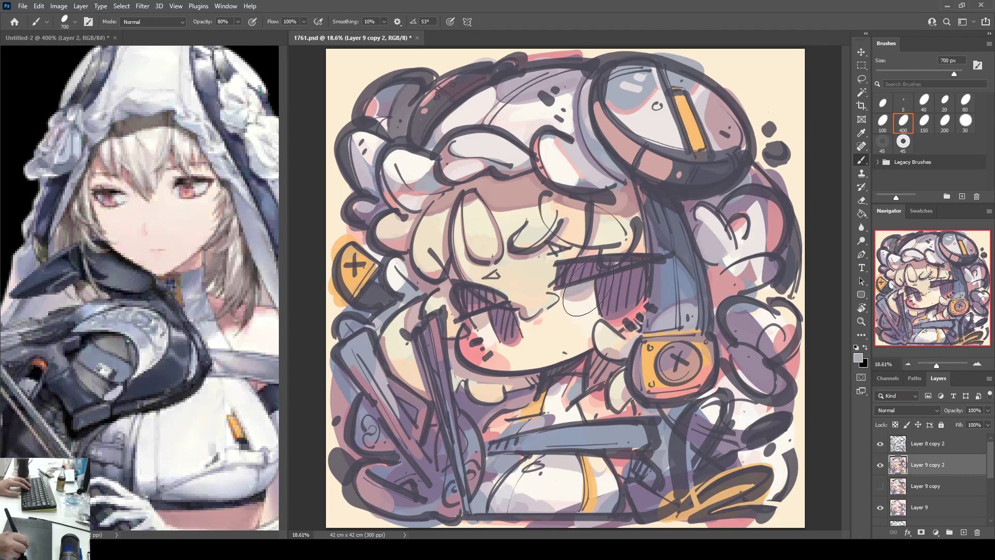
{"action": "key", "text": "ctrl+z"}
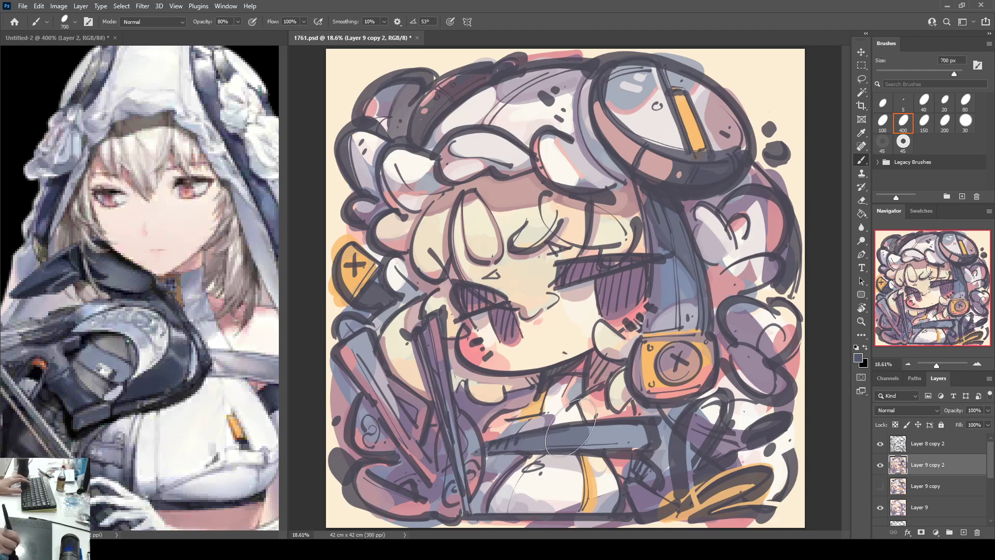
Step: Darken the horizontal blade with slate grey, and clean up the white chest below it with sampled white and pale grey
{"action": "mouse_move", "coordinate": [507, 454]}
{"action": "left_mouse_down"}
{"action": "mouse_move", "coordinate": [645, 455]}
{"action": "mouse_move", "coordinate": [588, 451]}
{"action": "mouse_move", "coordinate": [645, 446]}
{"action": "mouse_move", "coordinate": [656, 428]}
{"action": "left_mouse_up"}
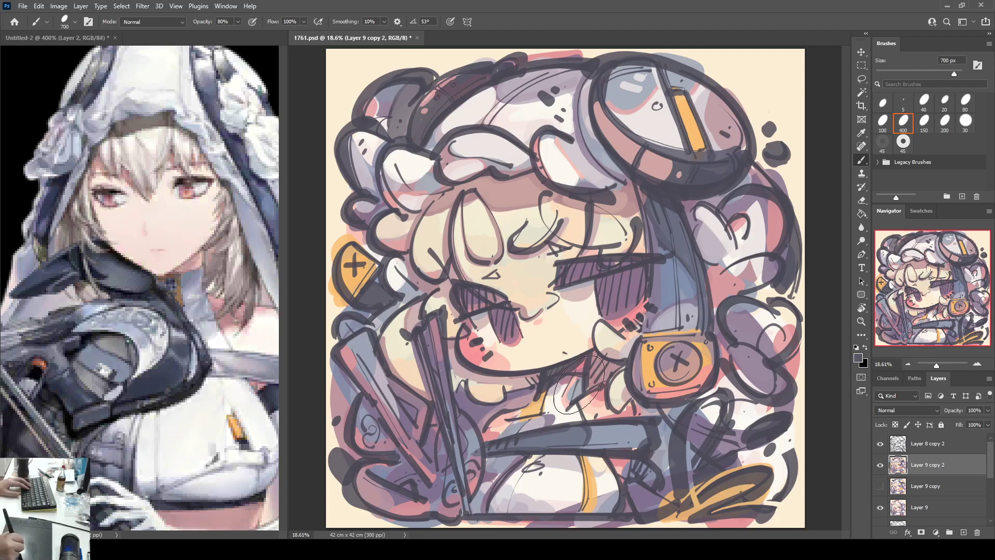
{"action": "left_click", "coordinate": [573, 383], "text": "alt"}
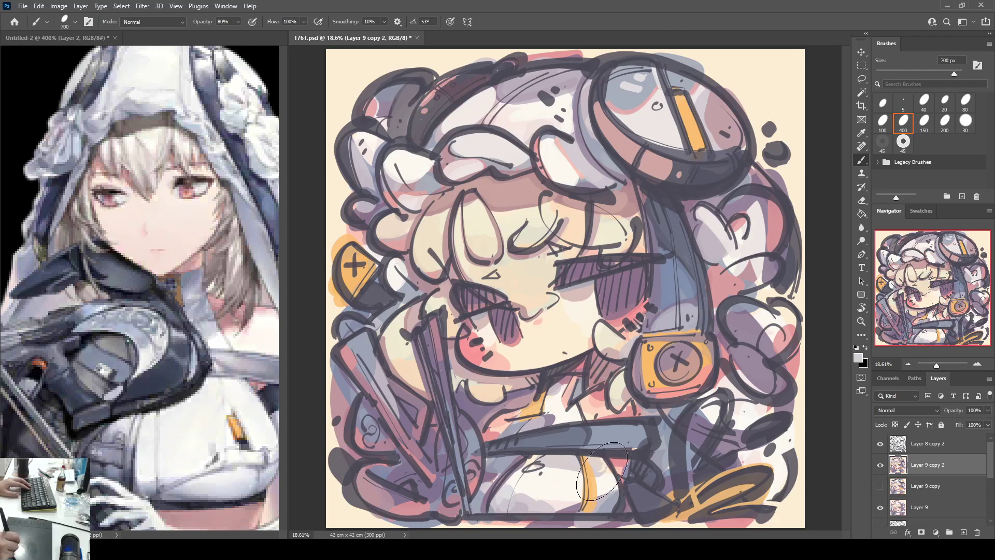
{"action": "left_click", "coordinate": [537, 458], "text": "alt"}
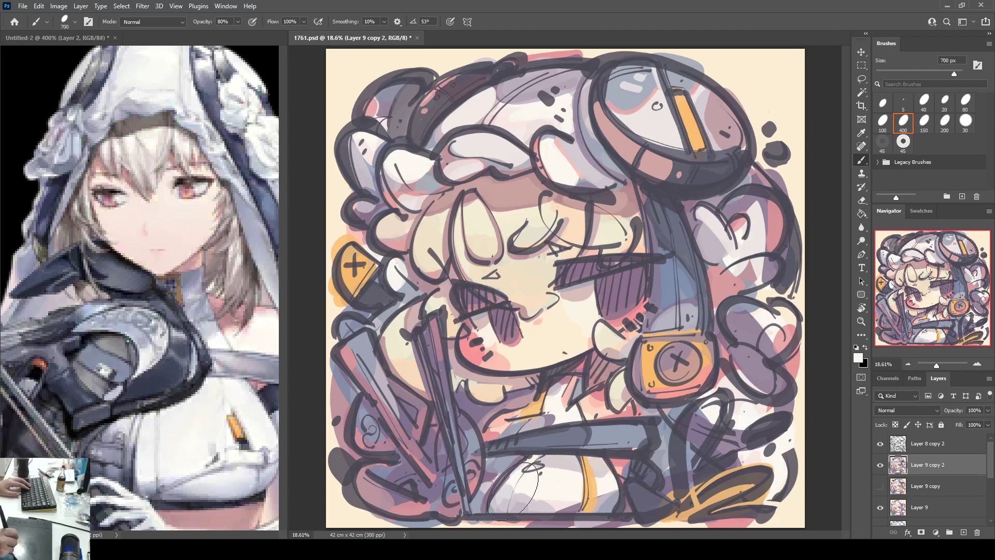
{"action": "mouse_move", "coordinate": [519, 481]}
{"action": "left_mouse_down"}
{"action": "mouse_move", "coordinate": [566, 485]}
{"action": "mouse_move", "coordinate": [551, 483]}
{"action": "left_mouse_up"}
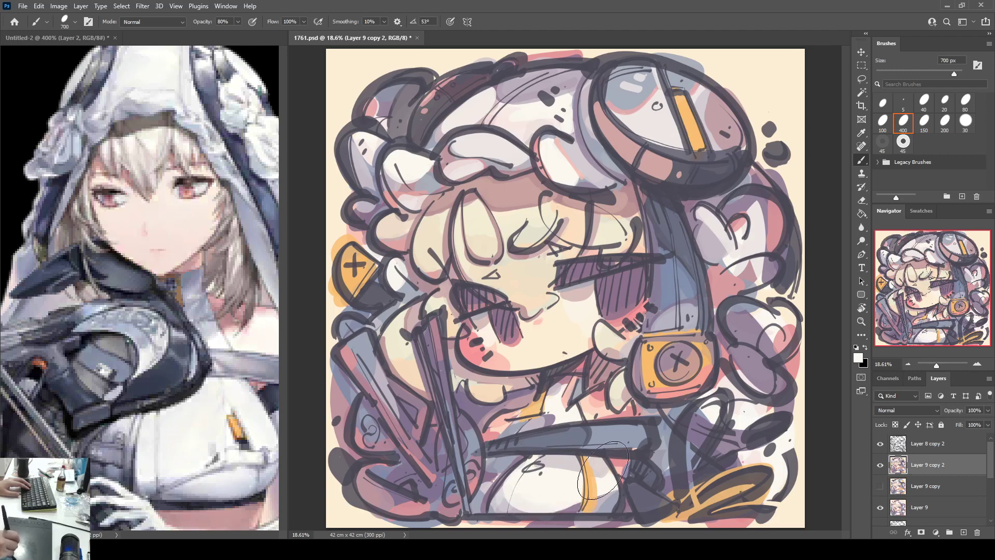
{"action": "left_click", "coordinate": [605, 500], "text": "alt"}
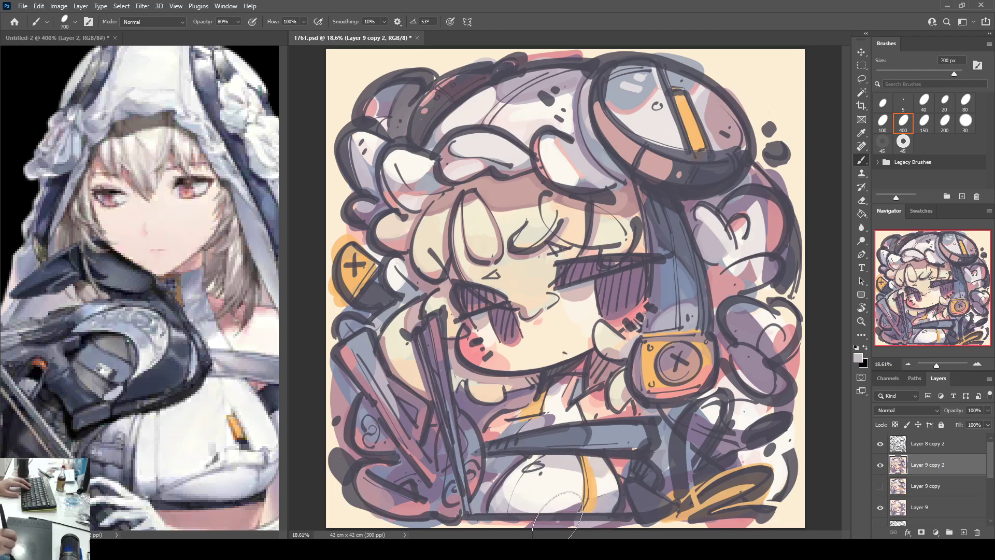
Step: Warm the upper chest around the orange strap with sampled coral pink, pale pink and mauve, undoing the last stroke beside the blades
{"action": "left_click", "coordinate": [703, 378], "text": "alt"}
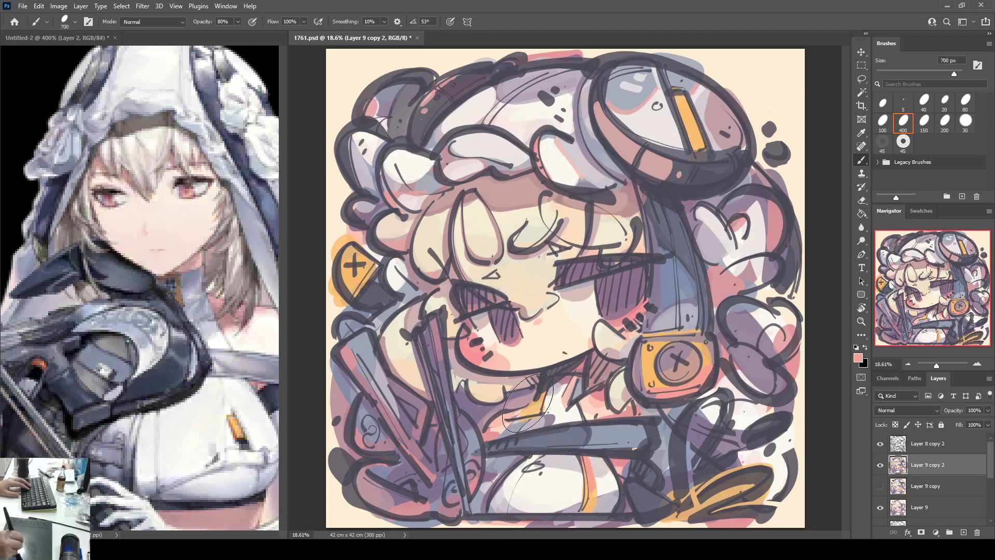
{"action": "left_click", "coordinate": [513, 430], "text": "alt"}
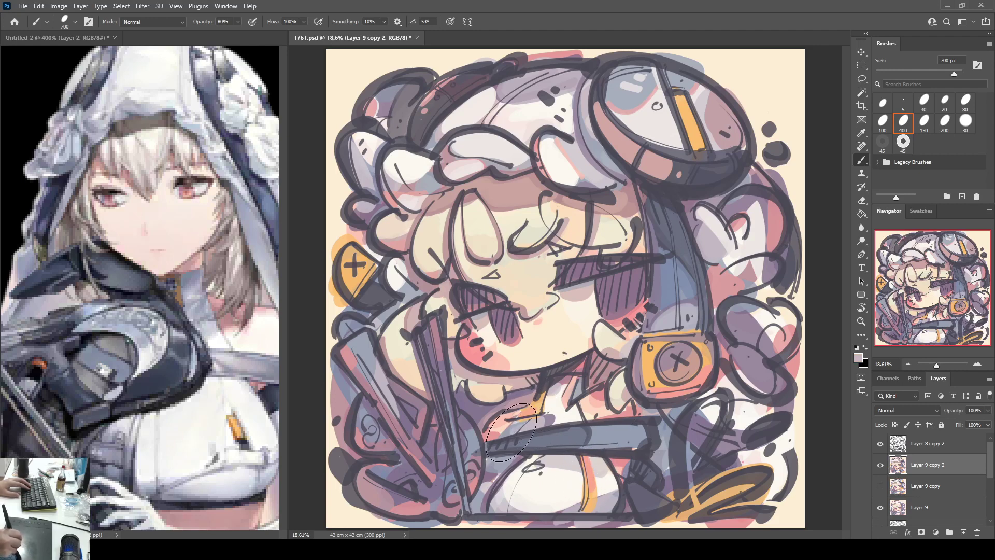
{"action": "left_click", "coordinate": [531, 430], "text": "alt"}
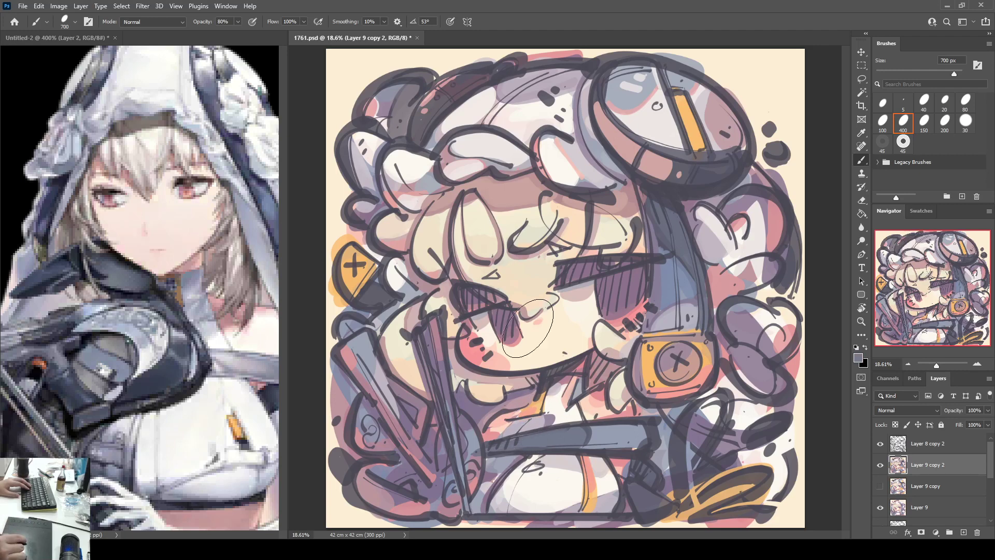
{"action": "left_click", "coordinate": [487, 480], "text": "alt"}
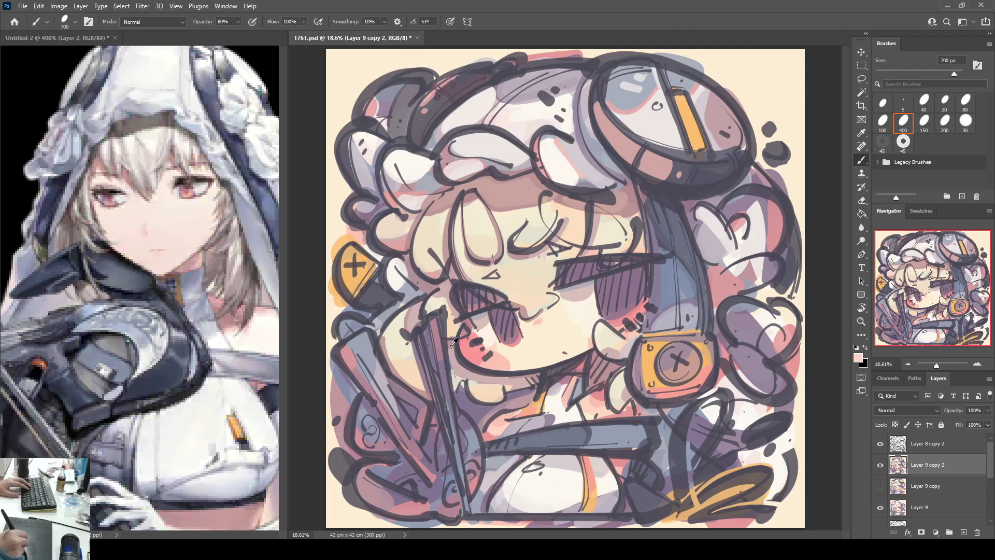
{"action": "left_click", "coordinate": [452, 345], "text": "alt"}
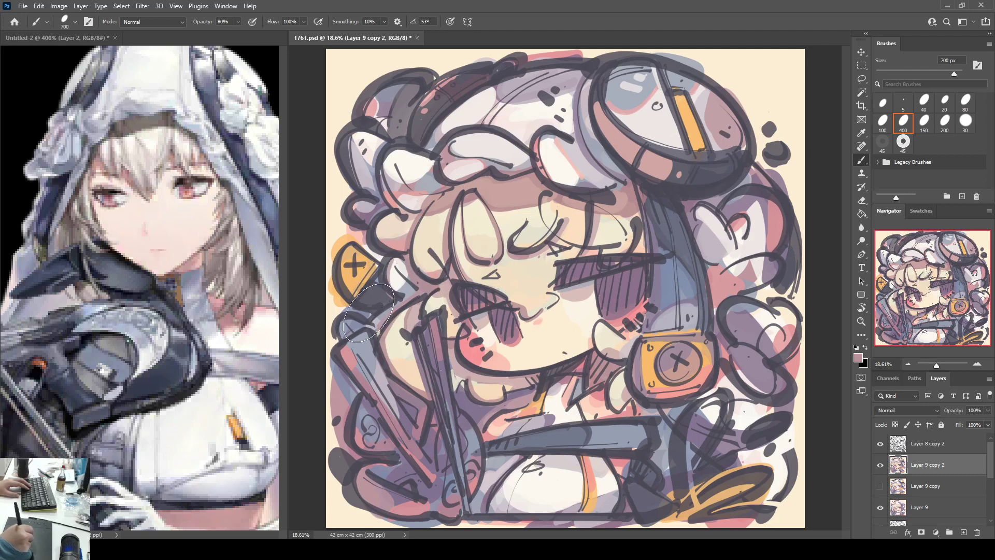
{"action": "key", "text": "ctrl+z"}
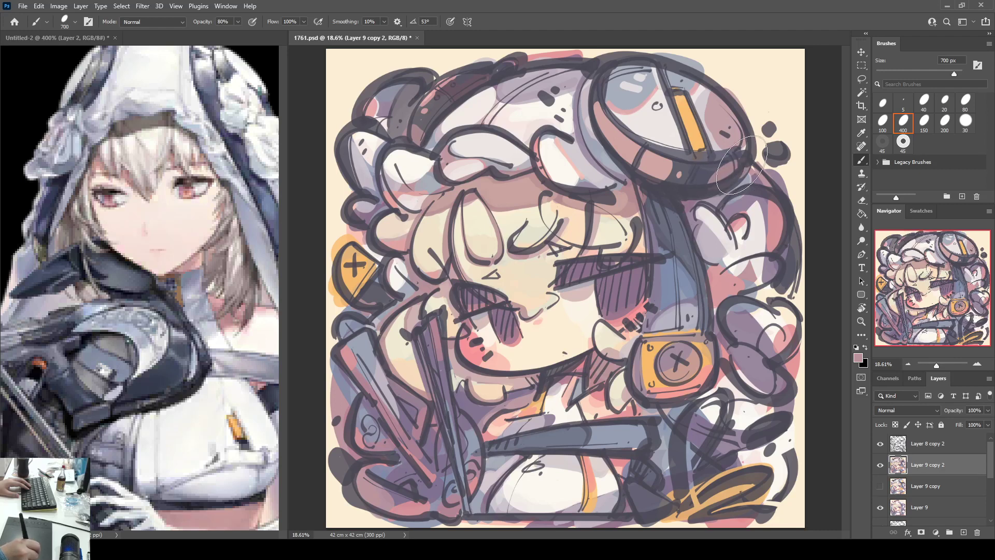
Step: Shade the edges of the white chest with sampled lavender, muted purple and pale peach
{"action": "left_click", "coordinate": [704, 380], "text": "alt"}
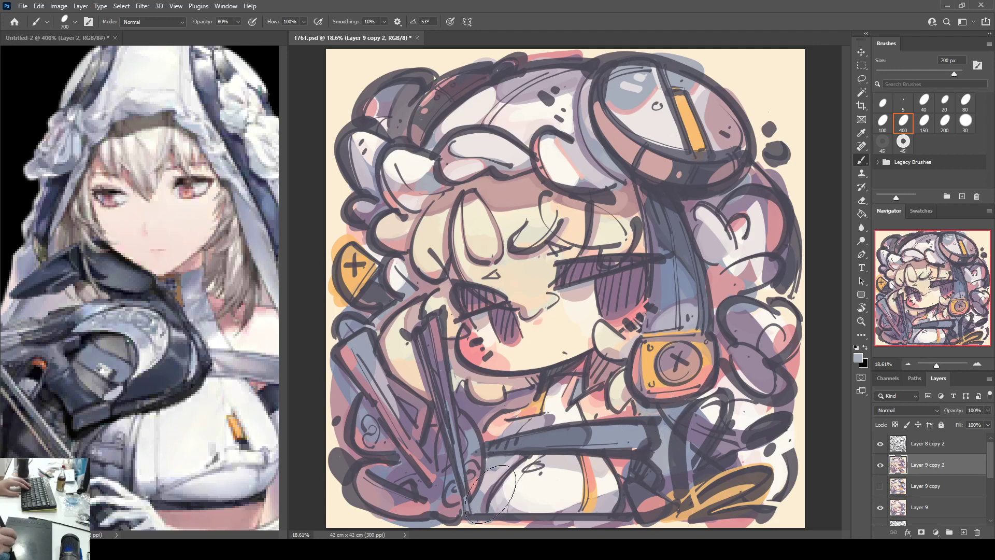
{"action": "left_click", "coordinate": [528, 479], "text": "alt"}
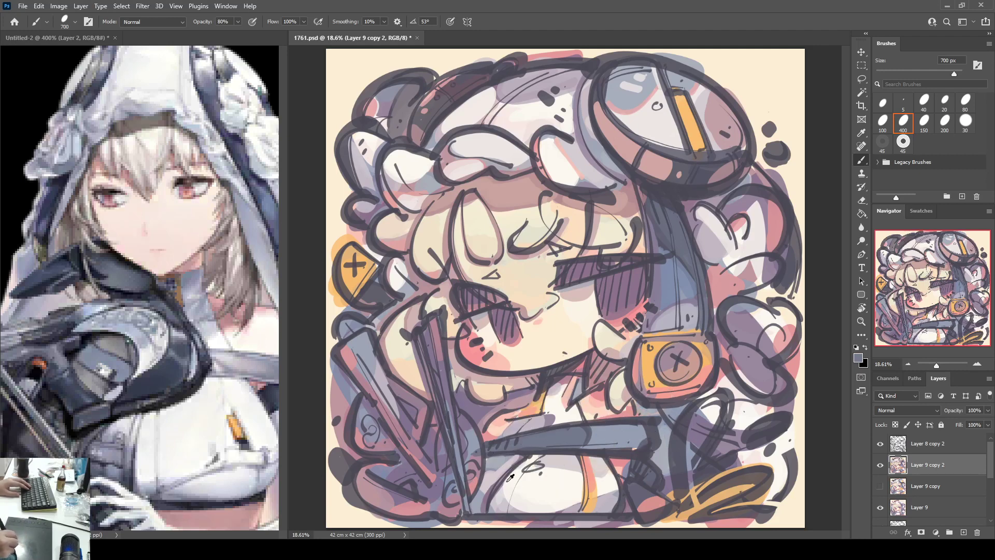
{"action": "left_click", "coordinate": [627, 464], "text": "alt"}
{"action": "left_click", "coordinate": [621, 470], "text": "alt"}
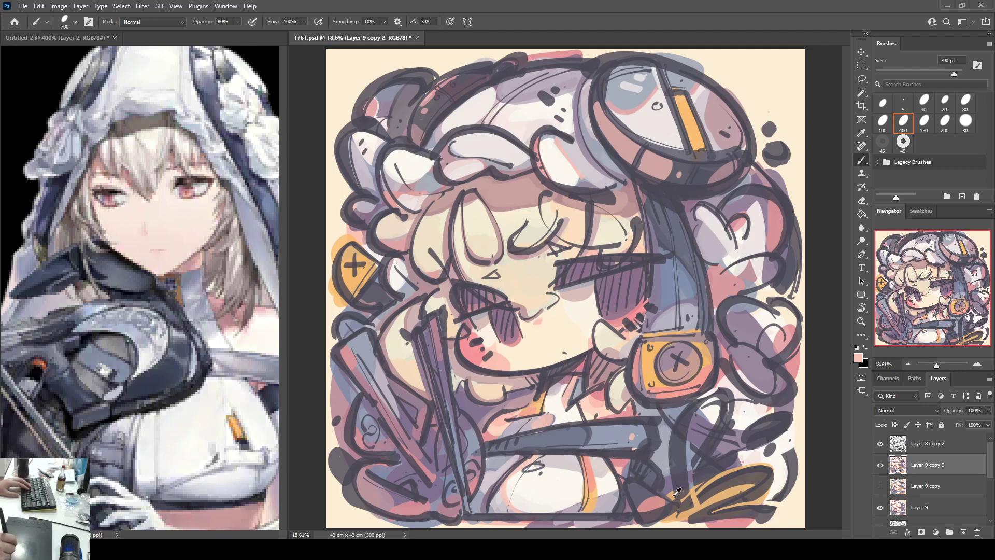
Step: Extend the golden ribbon beside the chest with sampled orange, and add an orange accent to the lowest curl beneath the earpiece
{"action": "left_click", "coordinate": [725, 487], "text": "alt"}
{"action": "left_click_drag", "start_coordinate": [777, 471], "coordinate": [733, 488]}
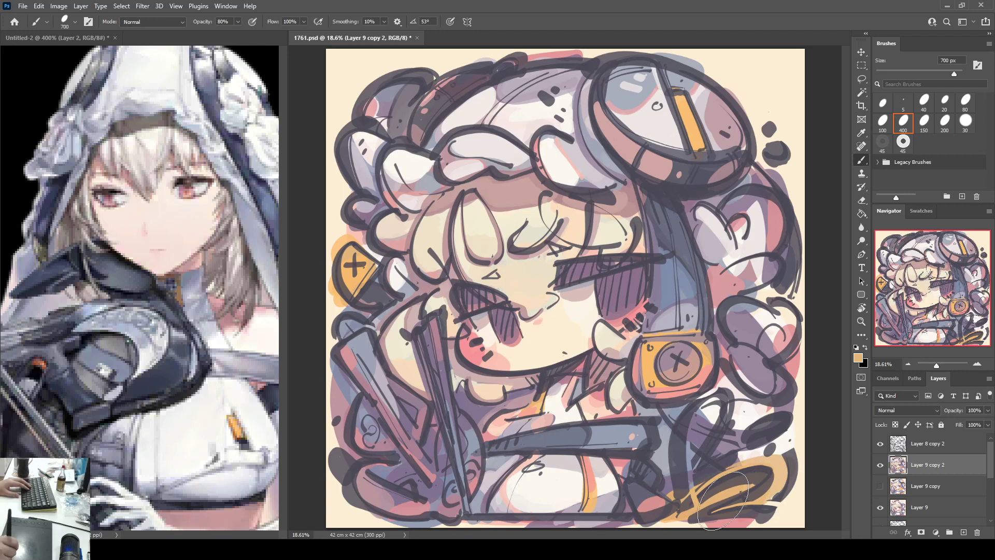
{"action": "left_click", "coordinate": [708, 363], "text": "alt"}
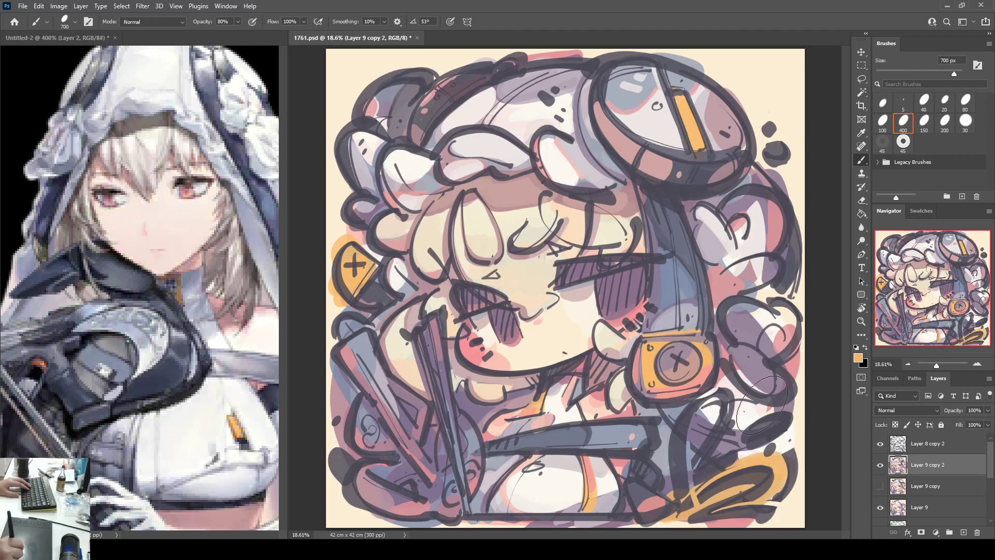
{"action": "mouse_move", "coordinate": [754, 381]}
{"action": "left_mouse_down"}
{"action": "mouse_move", "coordinate": [739, 392]}
{"action": "mouse_move", "coordinate": [756, 373]}
{"action": "mouse_move", "coordinate": [769, 376]}
{"action": "left_mouse_up"}
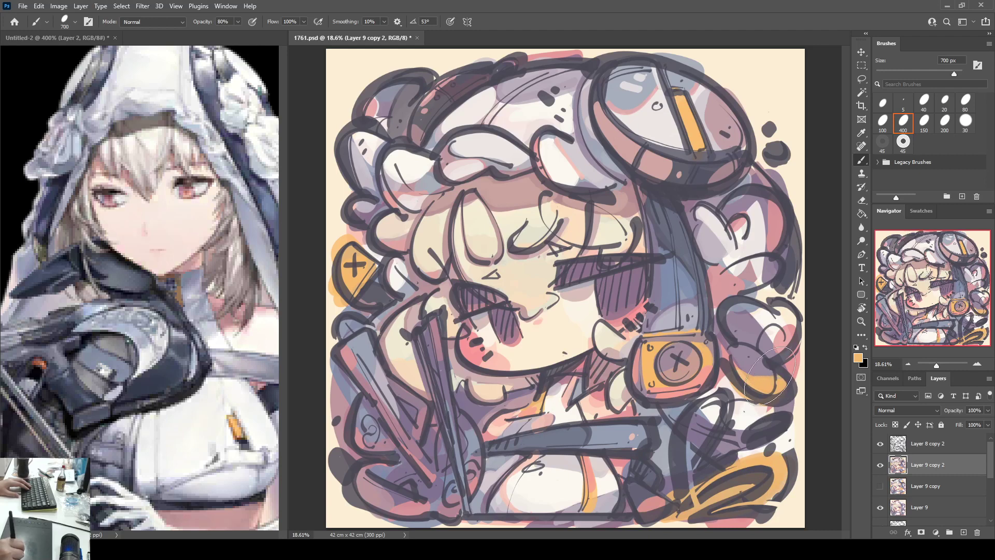
Step: Shade the hood's side frills with sampled mauve, lavender, cream and pink, and even out the blue band beside the face
{"action": "left_click", "coordinate": [767, 322], "text": "alt"}
{"action": "mouse_move", "coordinate": [777, 326]}
{"action": "left_mouse_down"}
{"action": "mouse_move", "coordinate": [785, 331]}
{"action": "mouse_move", "coordinate": [763, 299]}
{"action": "mouse_move", "coordinate": [780, 282]}
{"action": "left_mouse_up"}
{"action": "left_click", "coordinate": [769, 276], "text": "alt"}
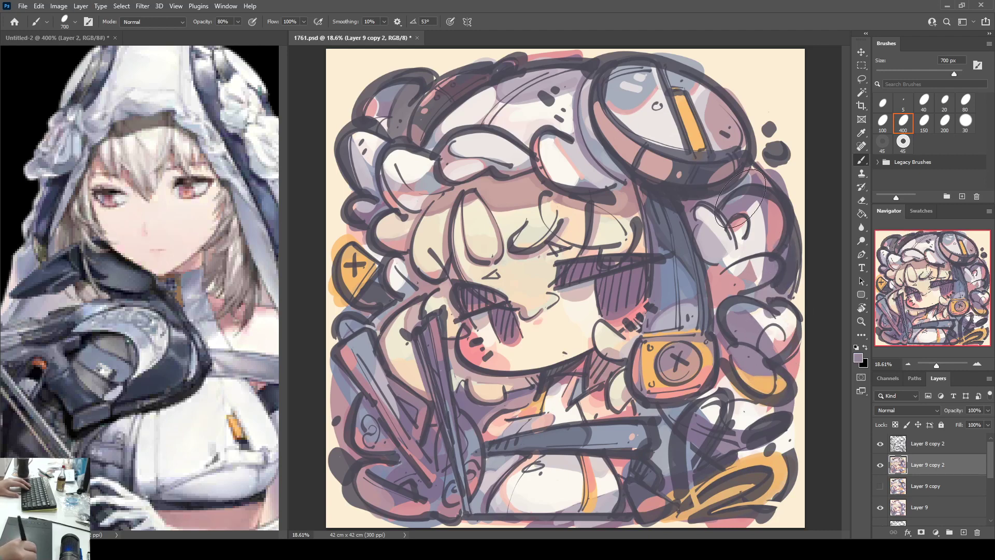
{"action": "left_click", "coordinate": [741, 196], "text": "alt"}
{"action": "left_click_drag", "start_coordinate": [743, 203], "coordinate": [731, 205]}
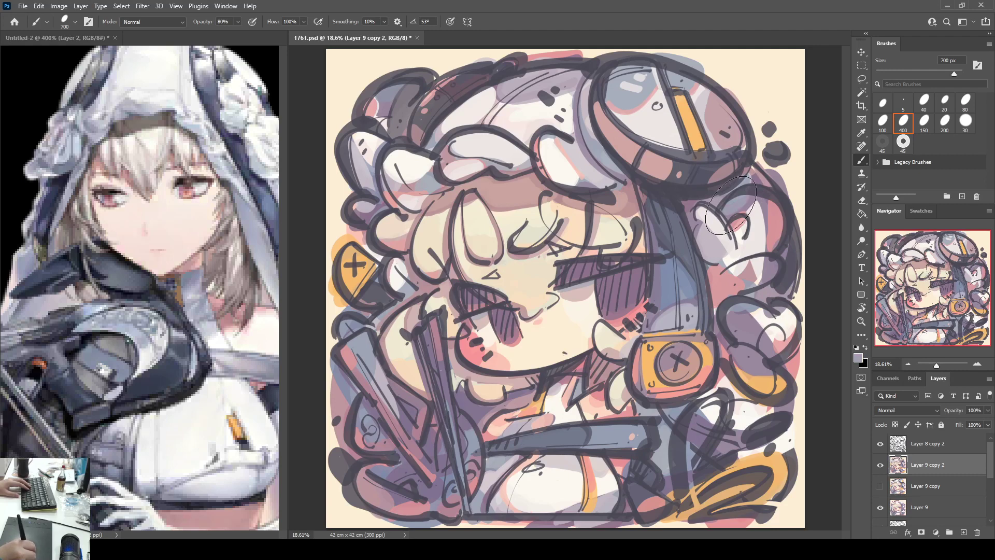
{"action": "left_click", "coordinate": [750, 170], "text": "alt"}
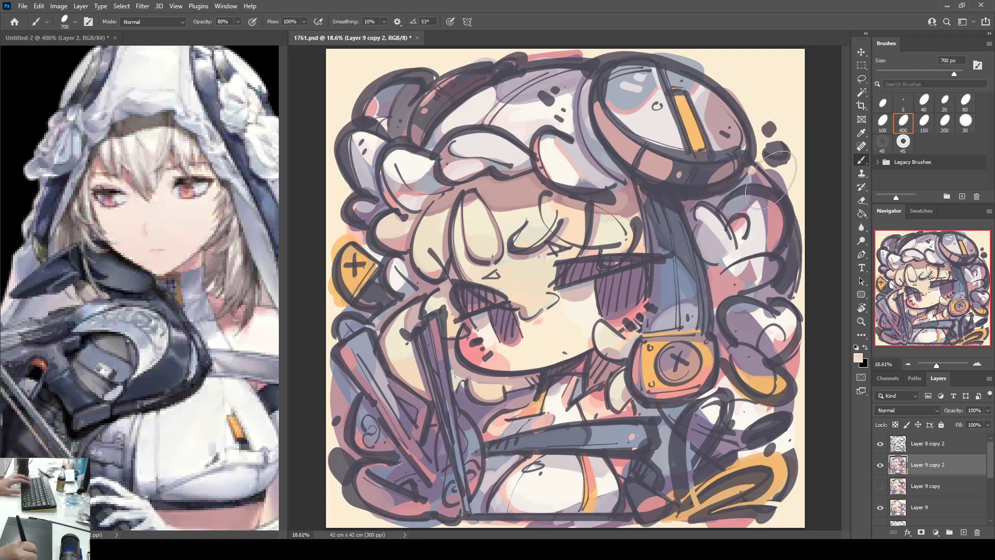
{"action": "left_click", "coordinate": [781, 205], "text": "alt"}
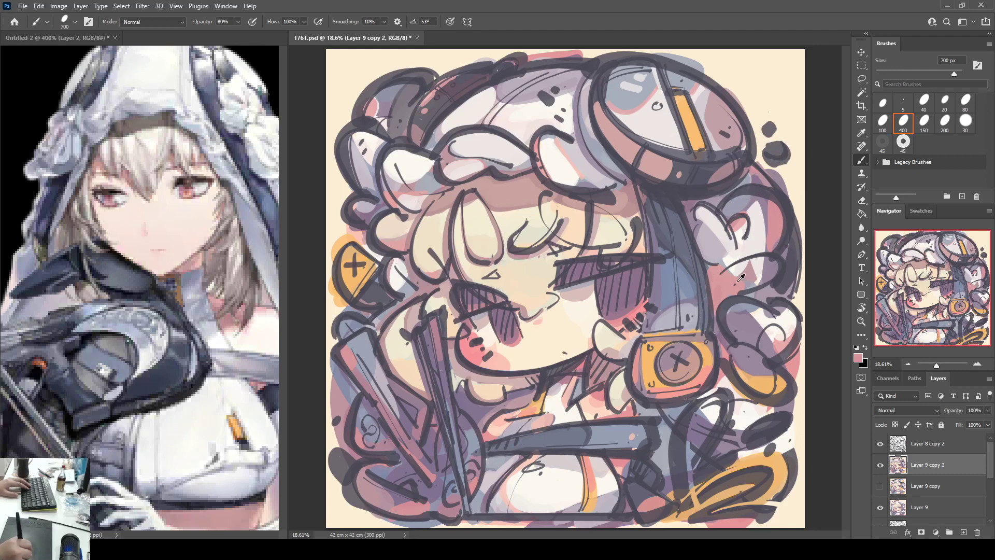
{"action": "left_click", "coordinate": [748, 179], "text": "alt"}
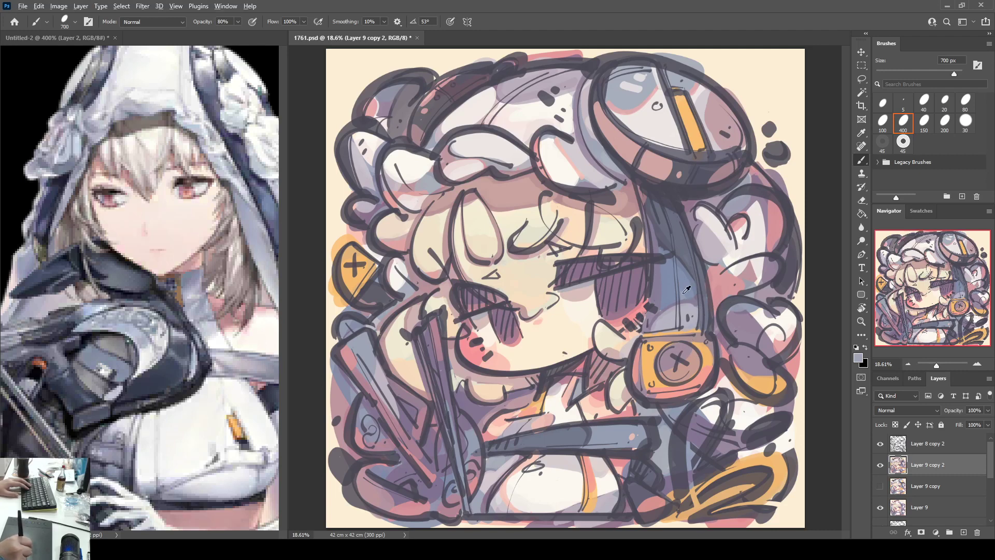
{"action": "mouse_move", "coordinate": [676, 282]}
{"action": "left_mouse_down"}
{"action": "mouse_move", "coordinate": [667, 276]}
{"action": "mouse_move", "coordinate": [663, 300]}
{"action": "left_mouse_up"}
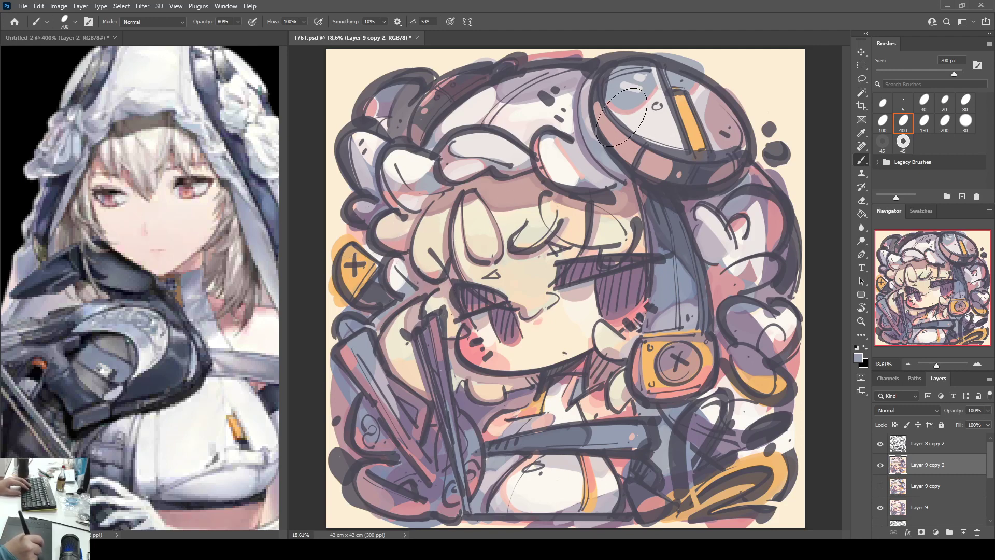
Step: Refine the face around the cheek with sampled pink and cream, and add a dark accent to the leaning blade beside the hair
{"action": "left_click", "coordinate": [722, 286], "text": "alt"}
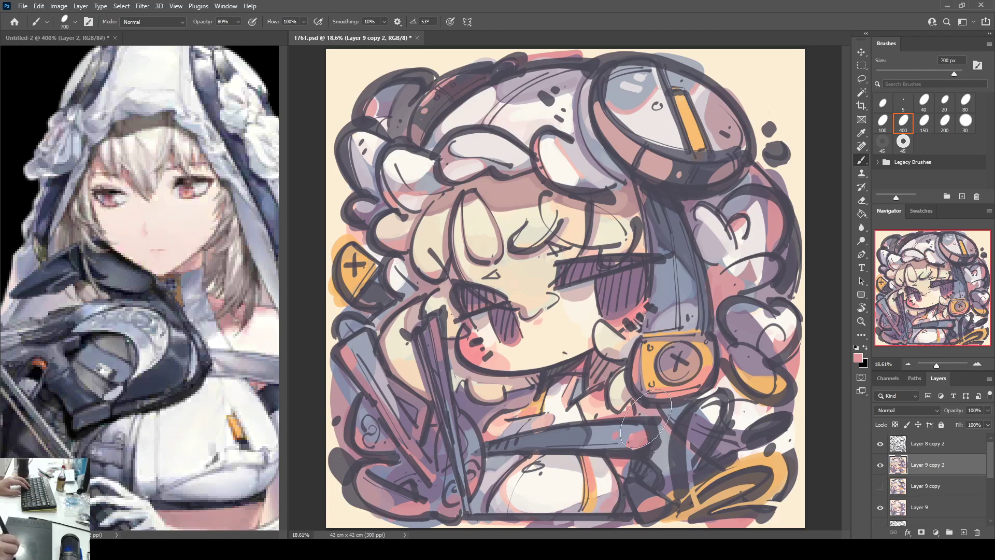
{"action": "left_click", "coordinate": [576, 310], "text": "alt"}
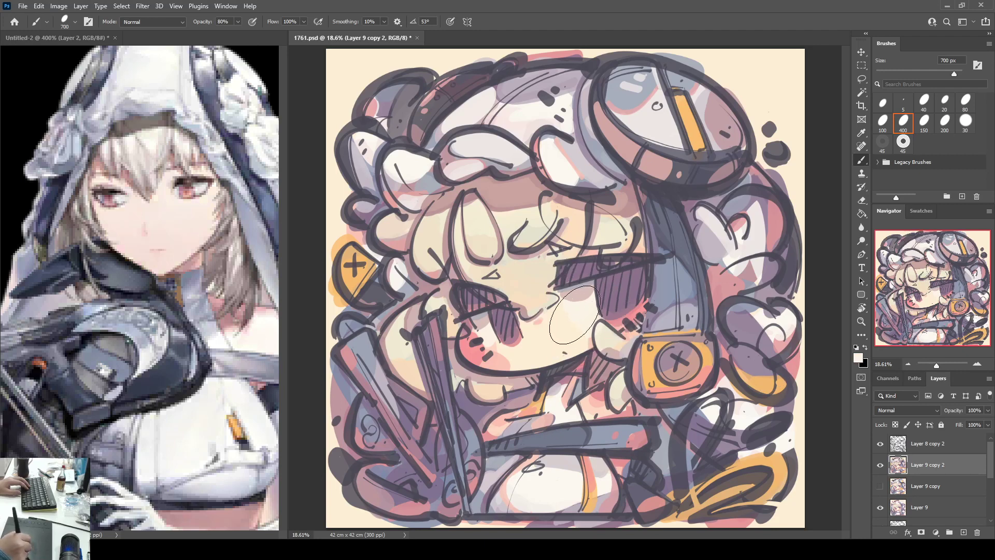
{"action": "left_click", "coordinate": [591, 339], "text": "alt"}
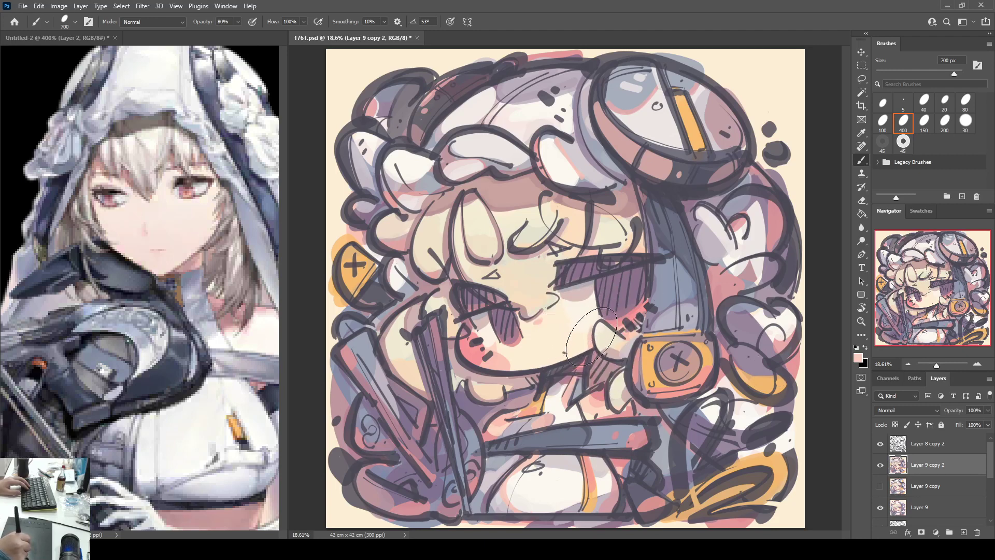
{"action": "left_click", "coordinate": [573, 329], "text": "alt"}
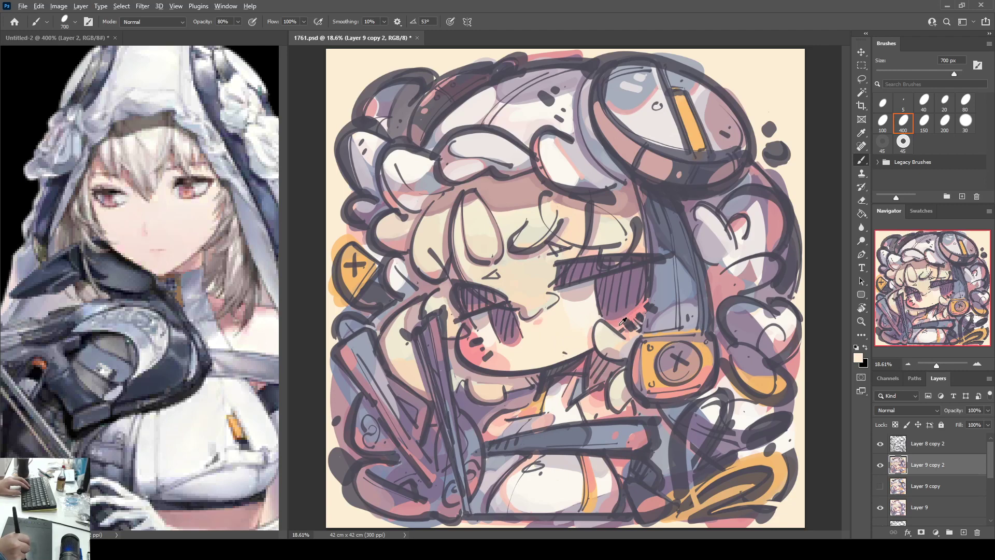
{"action": "left_click", "coordinate": [568, 341], "text": "alt"}
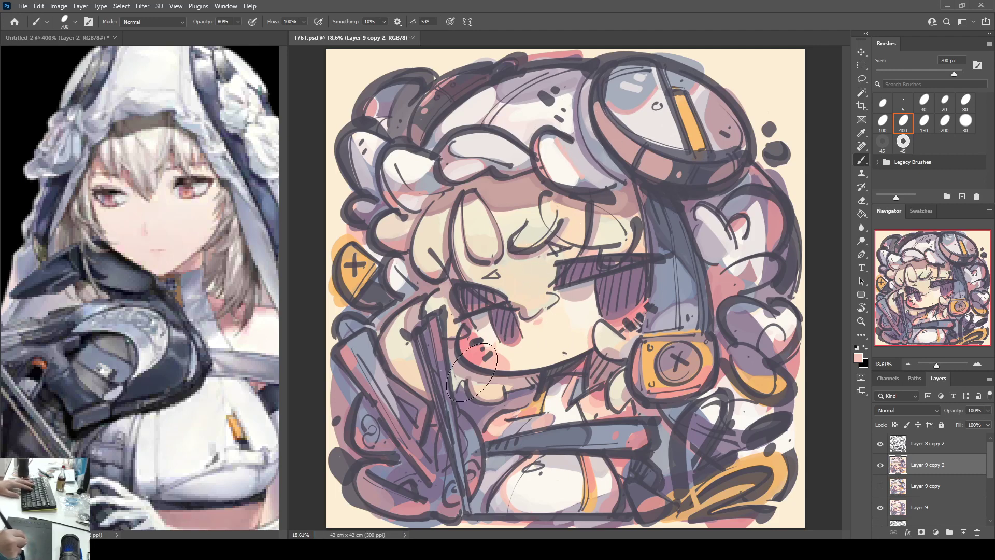
{"action": "left_click", "coordinate": [405, 402], "text": "alt"}
{"action": "left_click_drag", "start_coordinate": [404, 402], "coordinate": [416, 421]}
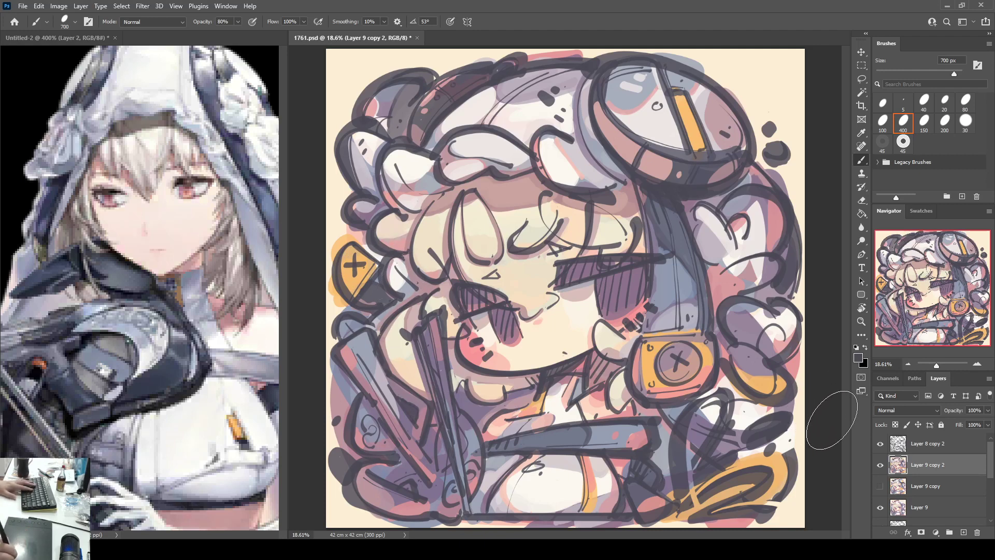
Step: Duplicate the line sketch layer Layer 8 copy 2 and hide the original
{"action": "left_click", "coordinate": [704, 377], "text": "alt"}
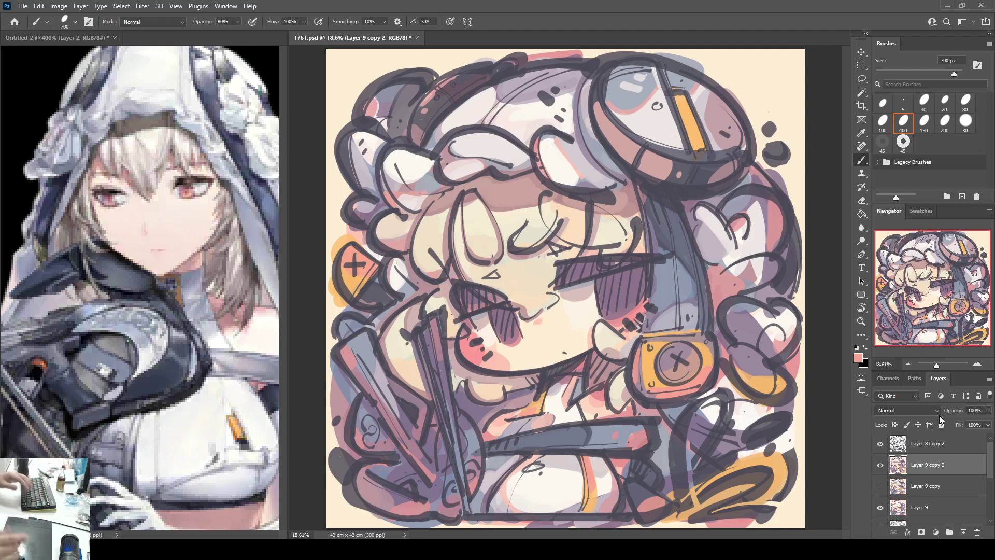
{"action": "left_click", "coordinate": [918, 445]}
{"action": "key", "text": "ctrl+j"}
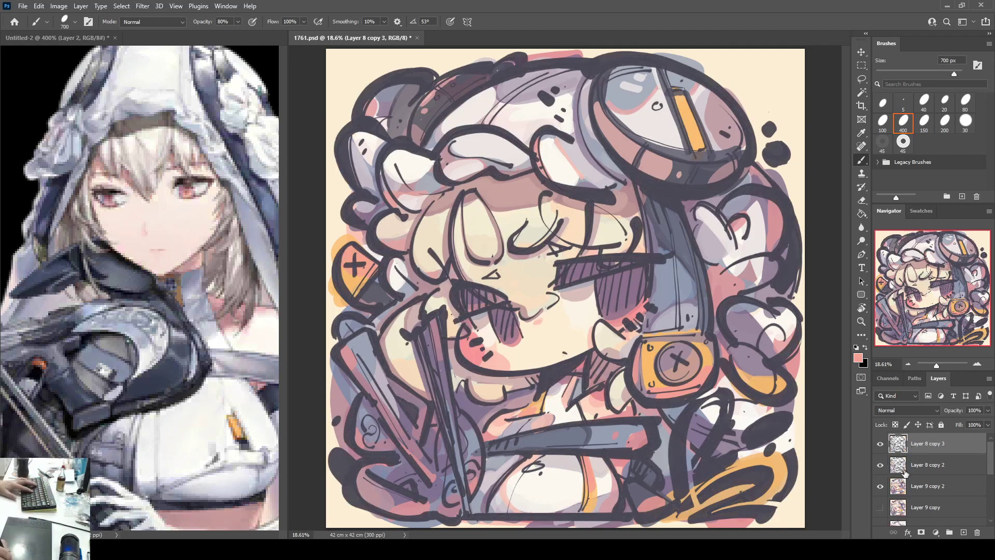
{"action": "left_click", "coordinate": [881, 466]}
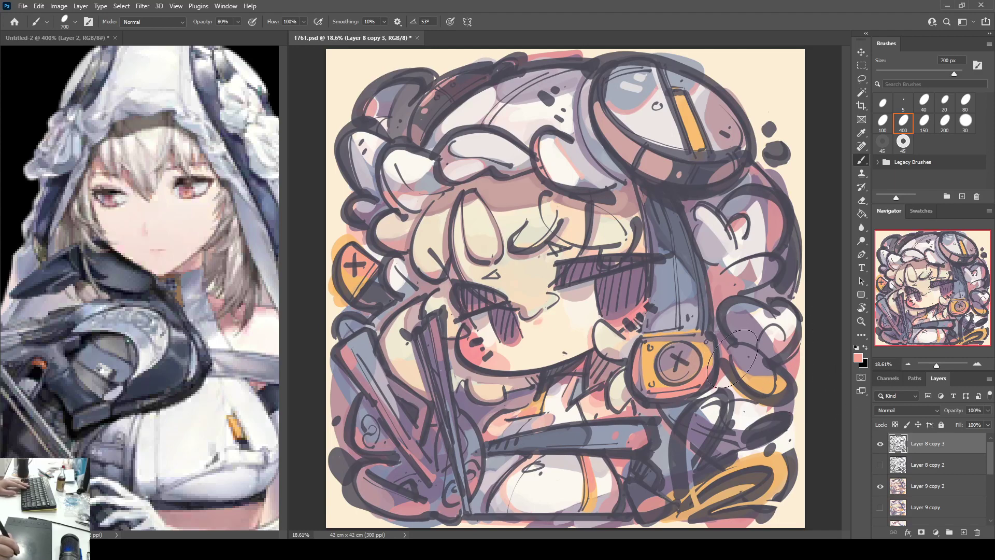
Step: Darken both eyes with sampled slate grey on the colour layer Layer 9 copy 2
{"action": "left_click", "coordinate": [906, 486]}
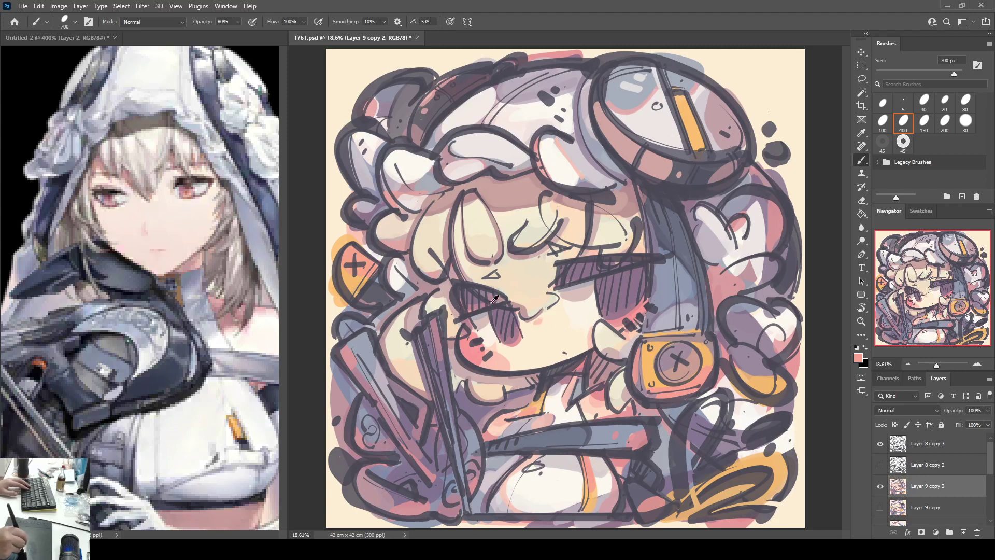
{"action": "left_click", "coordinate": [674, 238], "text": "alt"}
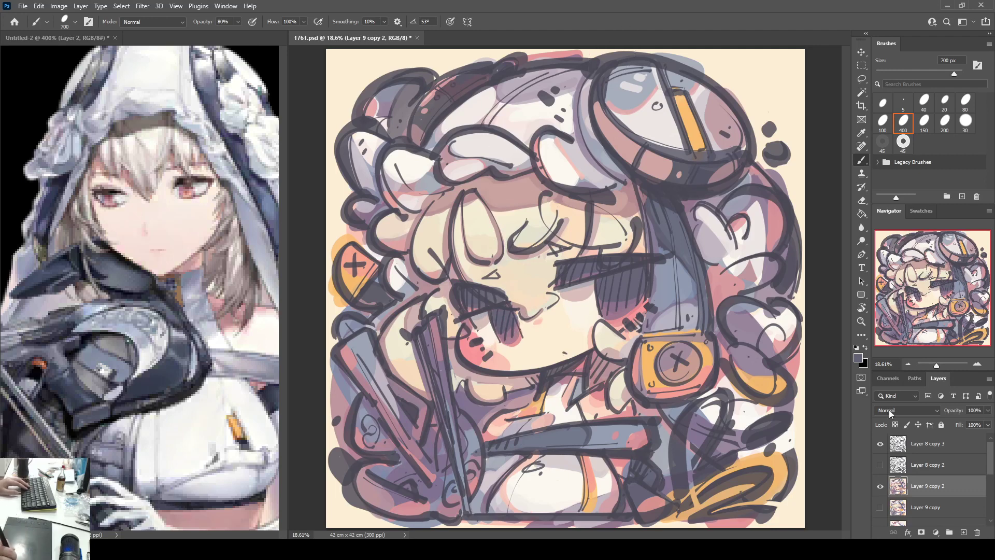
Step: Add a pale highlight line to the hood's upper outer tuft on Layer 8 copy 3 with a 250 px brush at 100% opacity
{"action": "left_click", "coordinate": [908, 443]}
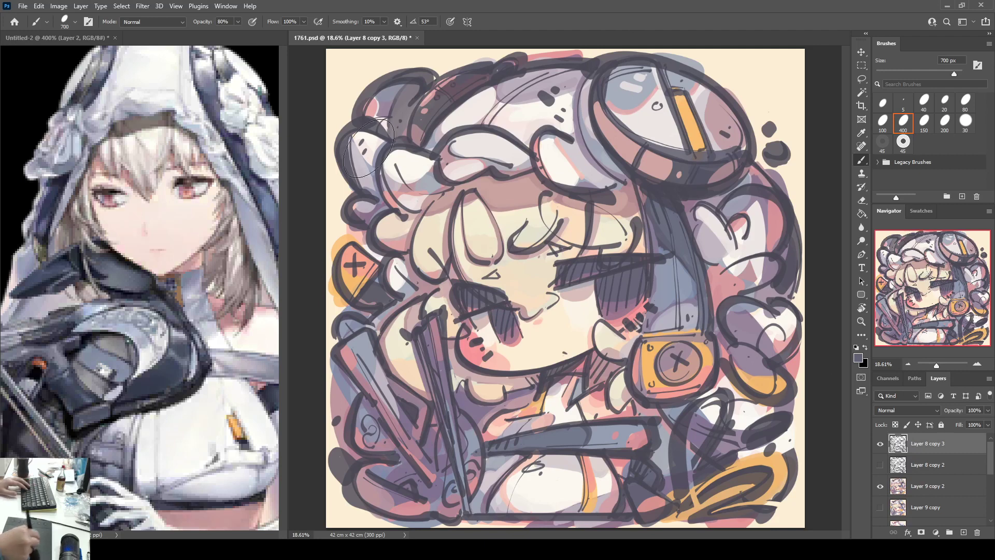
{"action": "key", "text": "bracketleft"}
{"action": "key", "text": "bracketleft"}
{"action": "key", "text": "bracketleft"}
{"action": "key", "text": "bracketleft"}
{"action": "key", "text": "bracketleft"}
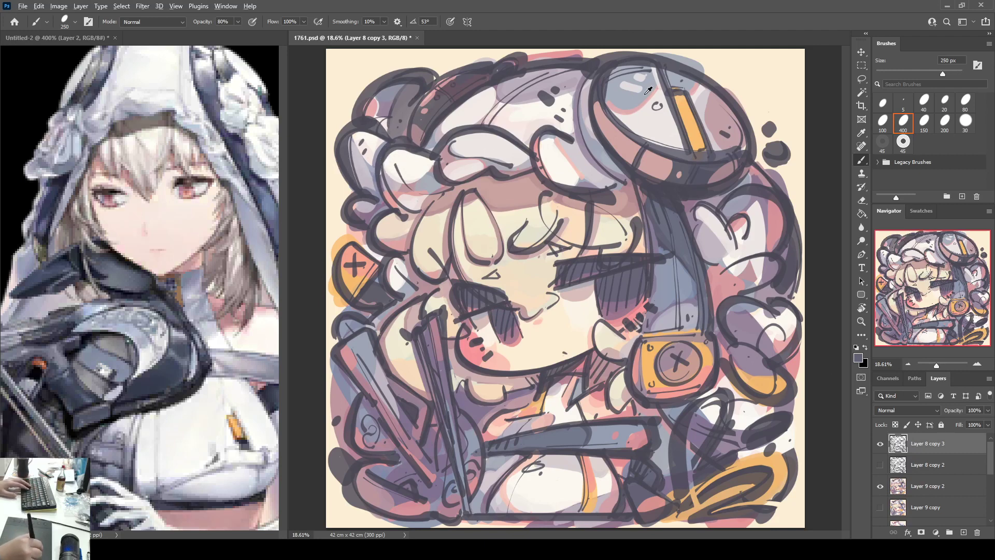
{"action": "left_click", "coordinate": [648, 112], "text": "alt"}
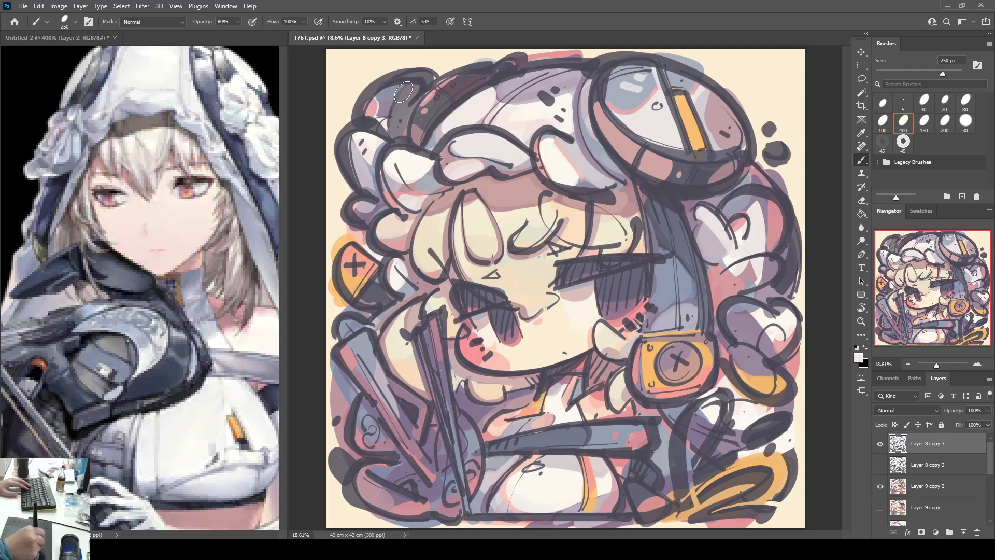
{"action": "left_click_drag", "start_coordinate": [391, 130], "coordinate": [408, 85]}
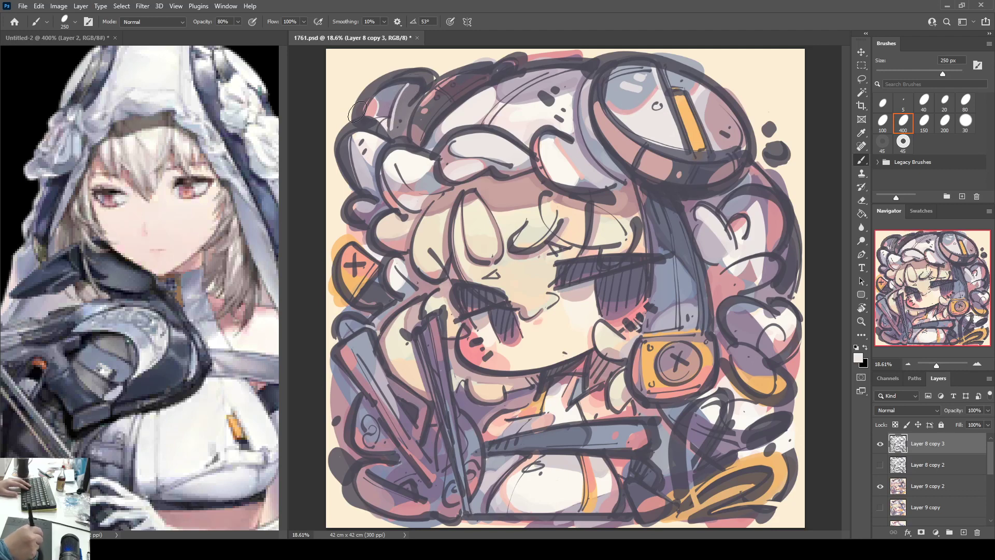
{"action": "left_click_drag", "start_coordinate": [364, 107], "coordinate": [374, 96]}
{"action": "key", "text": "0"}
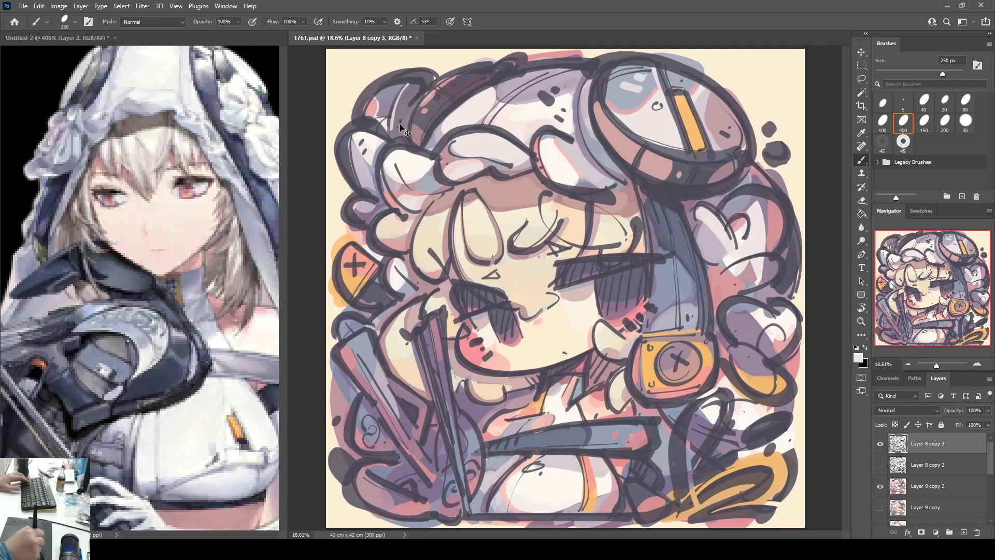
{"action": "key", "text": "ctrl+z"}
{"action": "left_click_drag", "start_coordinate": [391, 134], "coordinate": [416, 83]}
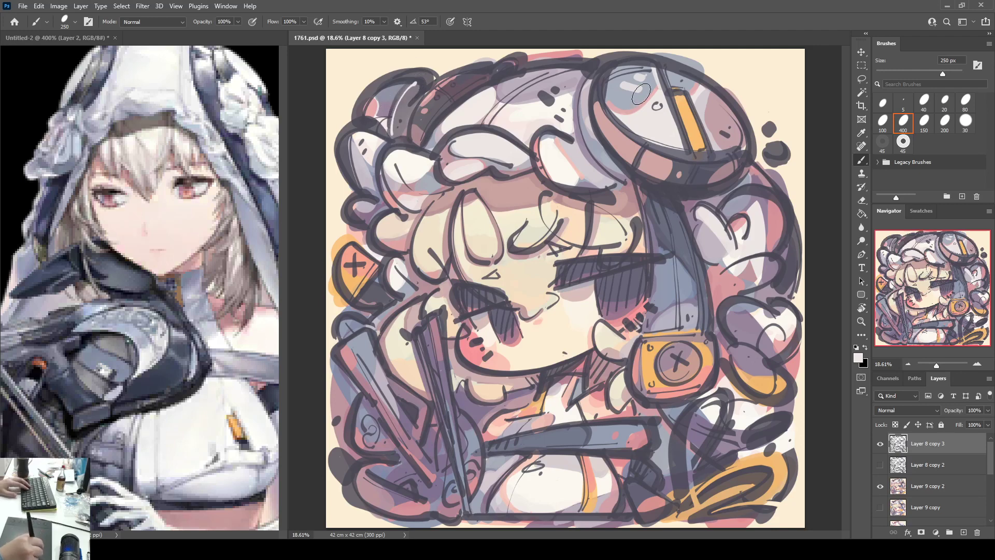
Step: Tint the lines of the hood's outer tufts, small curl, frill and dark band with sampled dusty pink
{"action": "left_click", "coordinate": [716, 112], "text": "alt"}
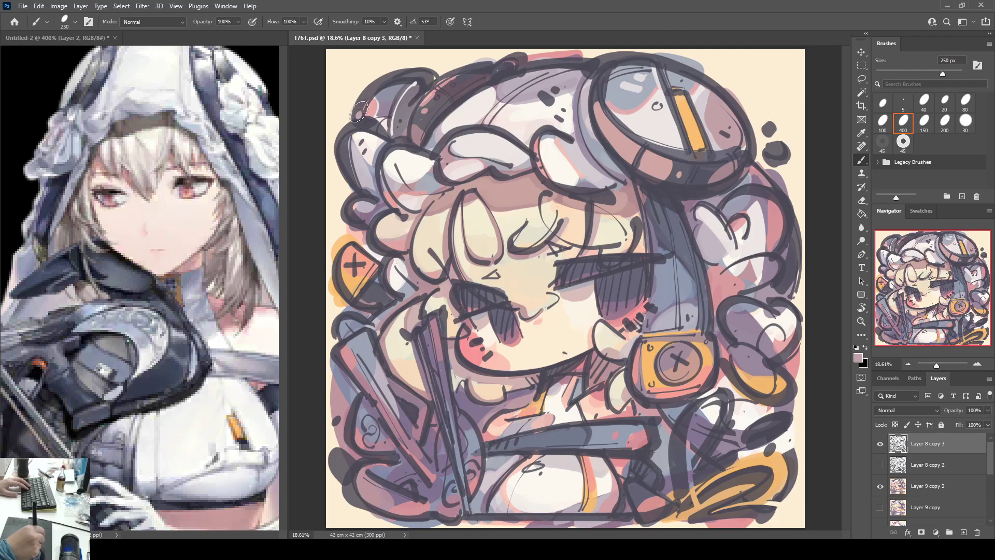
{"action": "mouse_move", "coordinate": [359, 111]}
{"action": "left_mouse_down"}
{"action": "mouse_move", "coordinate": [396, 78]}
{"action": "mouse_move", "coordinate": [422, 78]}
{"action": "mouse_move", "coordinate": [361, 121]}
{"action": "mouse_move", "coordinate": [376, 132]}
{"action": "mouse_move", "coordinate": [358, 129]}
{"action": "mouse_move", "coordinate": [352, 184]}
{"action": "mouse_move", "coordinate": [388, 171]}
{"action": "mouse_move", "coordinate": [397, 145]}
{"action": "mouse_move", "coordinate": [381, 160]}
{"action": "mouse_move", "coordinate": [384, 197]}
{"action": "mouse_move", "coordinate": [429, 151]}
{"action": "mouse_move", "coordinate": [386, 136]}
{"action": "mouse_move", "coordinate": [377, 186]}
{"action": "mouse_move", "coordinate": [394, 160]}
{"action": "mouse_move", "coordinate": [386, 176]}
{"action": "mouse_move", "coordinate": [407, 208]}
{"action": "mouse_move", "coordinate": [415, 197]}
{"action": "mouse_move", "coordinate": [381, 171]}
{"action": "mouse_move", "coordinate": [409, 202]}
{"action": "mouse_move", "coordinate": [394, 161]}
{"action": "mouse_move", "coordinate": [409, 181]}
{"action": "mouse_move", "coordinate": [414, 166]}
{"action": "mouse_move", "coordinate": [464, 148]}
{"action": "mouse_move", "coordinate": [456, 140]}
{"action": "mouse_move", "coordinate": [452, 156]}
{"action": "mouse_move", "coordinate": [511, 168]}
{"action": "mouse_move", "coordinate": [449, 141]}
{"action": "mouse_move", "coordinate": [456, 156]}
{"action": "mouse_move", "coordinate": [493, 166]}
{"action": "mouse_move", "coordinate": [466, 145]}
{"action": "mouse_move", "coordinate": [428, 160]}
{"action": "mouse_move", "coordinate": [443, 138]}
{"action": "mouse_move", "coordinate": [493, 125]}
{"action": "mouse_move", "coordinate": [528, 141]}
{"action": "mouse_move", "coordinate": [508, 150]}
{"action": "left_mouse_up"}
{"action": "mouse_move", "coordinate": [397, 191]}
{"action": "left_mouse_down"}
{"action": "mouse_move", "coordinate": [358, 198]}
{"action": "mouse_move", "coordinate": [349, 205]}
{"action": "mouse_move", "coordinate": [358, 223]}
{"action": "left_mouse_up"}
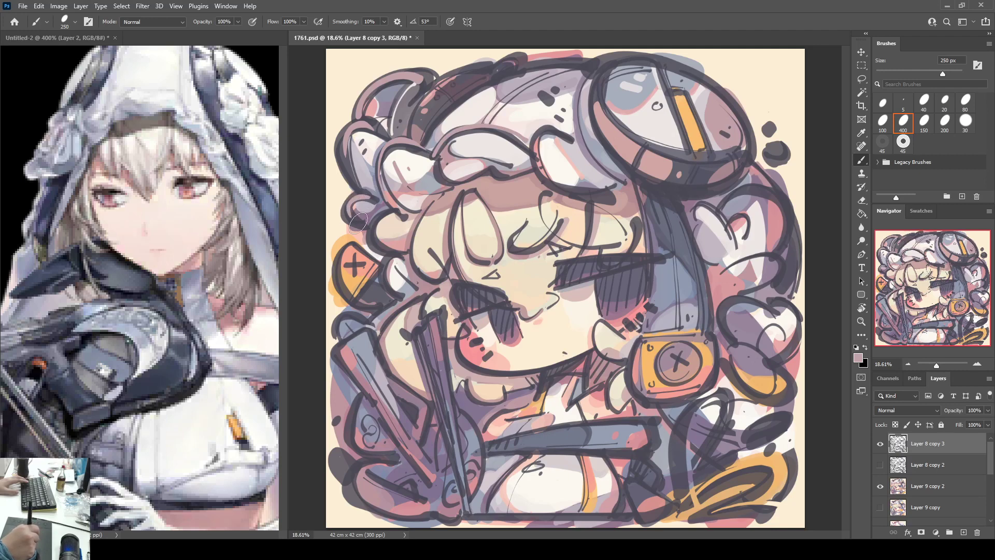
{"action": "left_click_drag", "start_coordinate": [422, 137], "coordinate": [463, 88]}
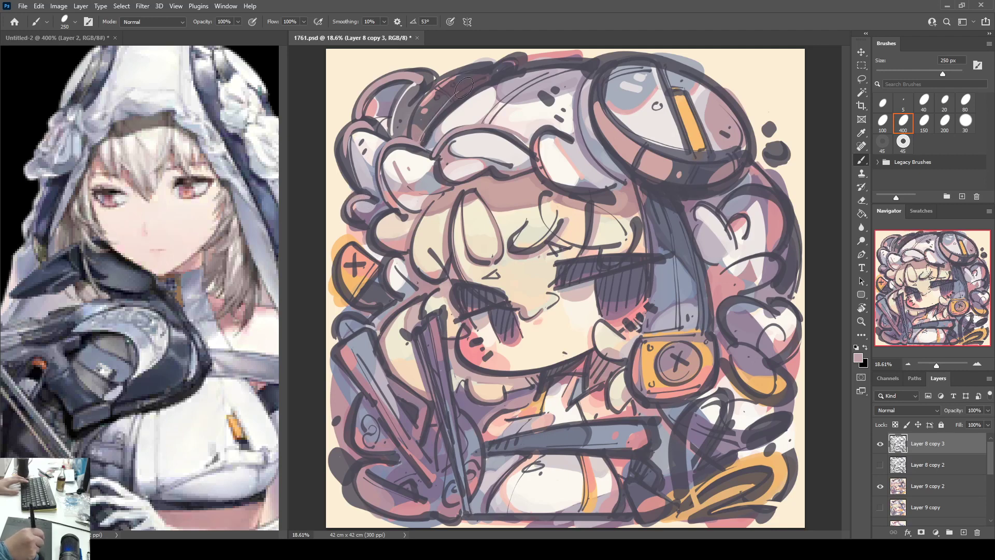
{"action": "mouse_move", "coordinate": [429, 132]}
{"action": "left_mouse_down"}
{"action": "mouse_move", "coordinate": [479, 80]}
{"action": "mouse_move", "coordinate": [409, 127]}
{"action": "mouse_move", "coordinate": [453, 75]}
{"action": "mouse_move", "coordinate": [540, 53]}
{"action": "mouse_move", "coordinate": [512, 68]}
{"action": "left_mouse_up"}
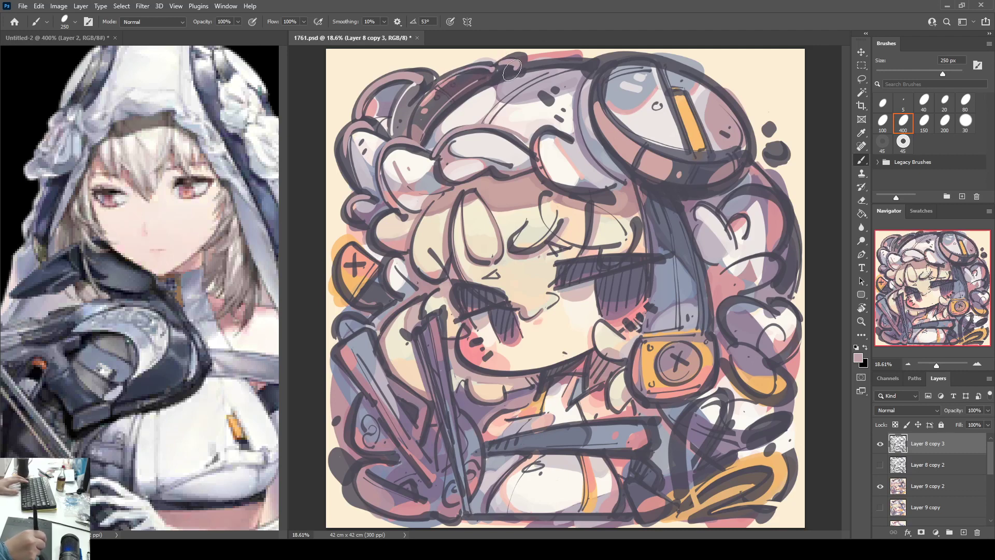
{"action": "mouse_move", "coordinate": [472, 95]}
{"action": "left_mouse_down"}
{"action": "mouse_move", "coordinate": [548, 63]}
{"action": "mouse_move", "coordinate": [625, 56]}
{"action": "mouse_move", "coordinate": [504, 109]}
{"action": "mouse_move", "coordinate": [560, 90]}
{"action": "mouse_move", "coordinate": [545, 96]}
{"action": "mouse_move", "coordinate": [552, 101]}
{"action": "mouse_move", "coordinate": [550, 89]}
{"action": "mouse_move", "coordinate": [490, 118]}
{"action": "mouse_move", "coordinate": [564, 71]}
{"action": "left_mouse_up"}
Step: Draw near-white lines along the hood's seams and dark band using a colour sampled from the hood
{"action": "left_click", "coordinate": [520, 111], "text": "alt"}
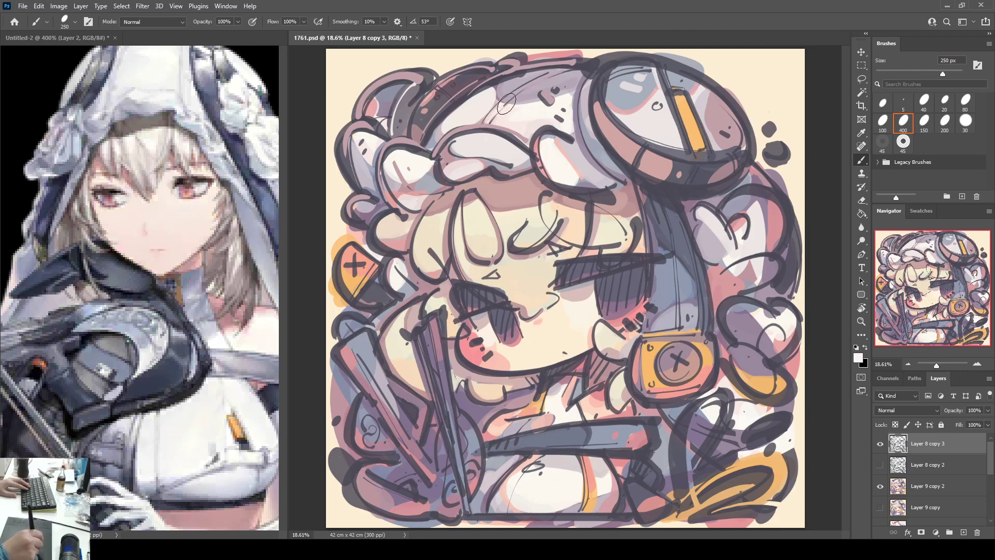
{"action": "left_click_drag", "start_coordinate": [506, 105], "coordinate": [555, 76]}
{"action": "left_click_drag", "start_coordinate": [496, 106], "coordinate": [545, 78]}
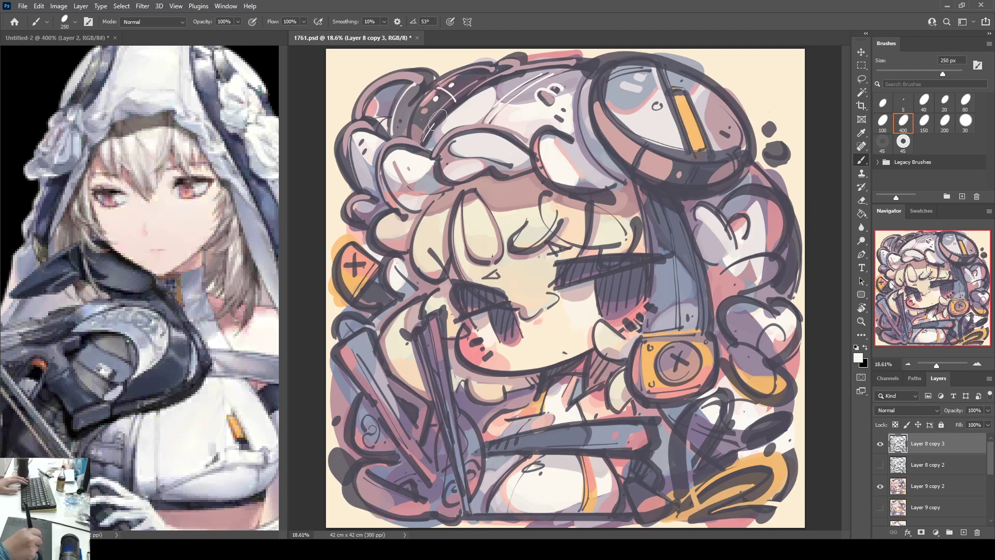
{"action": "mouse_move", "coordinate": [423, 138]}
{"action": "left_mouse_down"}
{"action": "mouse_move", "coordinate": [490, 74]}
{"action": "mouse_move", "coordinate": [419, 142]}
{"action": "mouse_move", "coordinate": [499, 75]}
{"action": "left_mouse_up"}
{"action": "key", "text": "ctrl+z"}
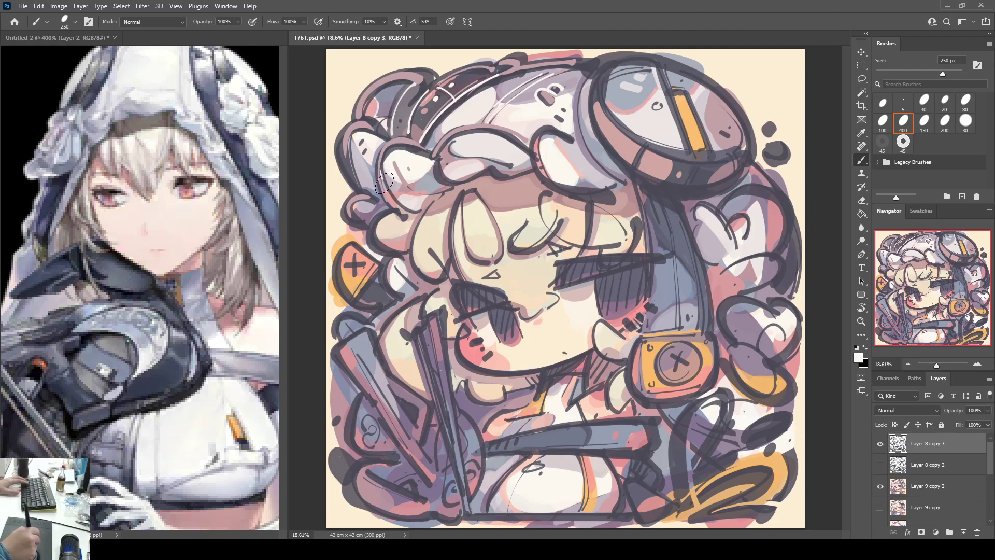
Step: Trace near-white lines along the frill folds above the forehead and the dividing seam of the round goggle
{"action": "left_click_drag", "start_coordinate": [382, 171], "coordinate": [408, 213]}
{"action": "mouse_move", "coordinate": [435, 162]}
{"action": "left_mouse_down"}
{"action": "mouse_move", "coordinate": [454, 186]}
{"action": "mouse_move", "coordinate": [495, 169]}
{"action": "mouse_move", "coordinate": [487, 170]}
{"action": "mouse_move", "coordinate": [532, 174]}
{"action": "left_mouse_up"}
{"action": "mouse_move", "coordinate": [449, 144]}
{"action": "left_mouse_down"}
{"action": "mouse_move", "coordinate": [450, 155]}
{"action": "mouse_move", "coordinate": [479, 165]}
{"action": "mouse_move", "coordinate": [520, 166]}
{"action": "left_mouse_up"}
{"action": "mouse_move", "coordinate": [550, 124]}
{"action": "left_mouse_down"}
{"action": "mouse_move", "coordinate": [533, 158]}
{"action": "mouse_move", "coordinate": [549, 183]}
{"action": "mouse_move", "coordinate": [593, 196]}
{"action": "left_mouse_up"}
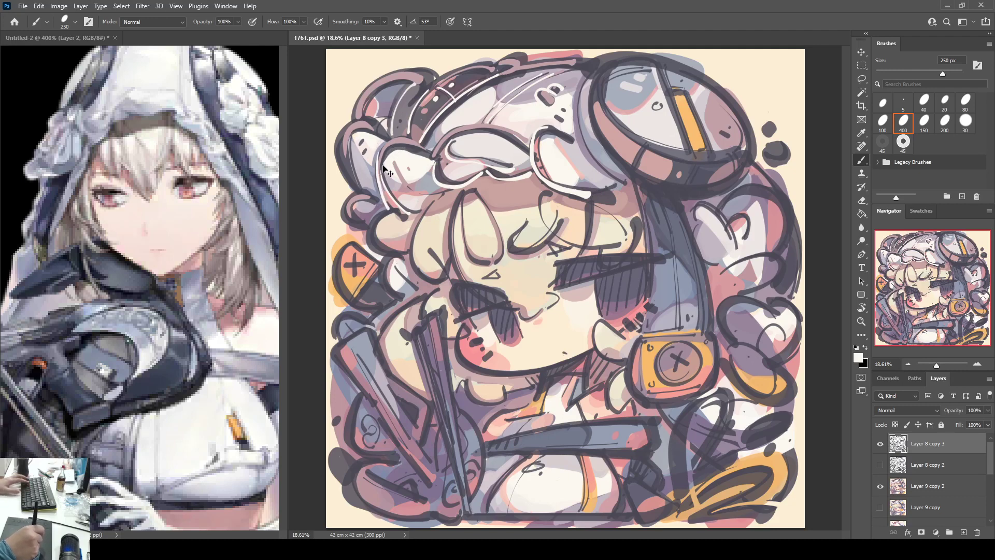
{"action": "left_click_drag", "start_coordinate": [377, 154], "coordinate": [387, 204]}
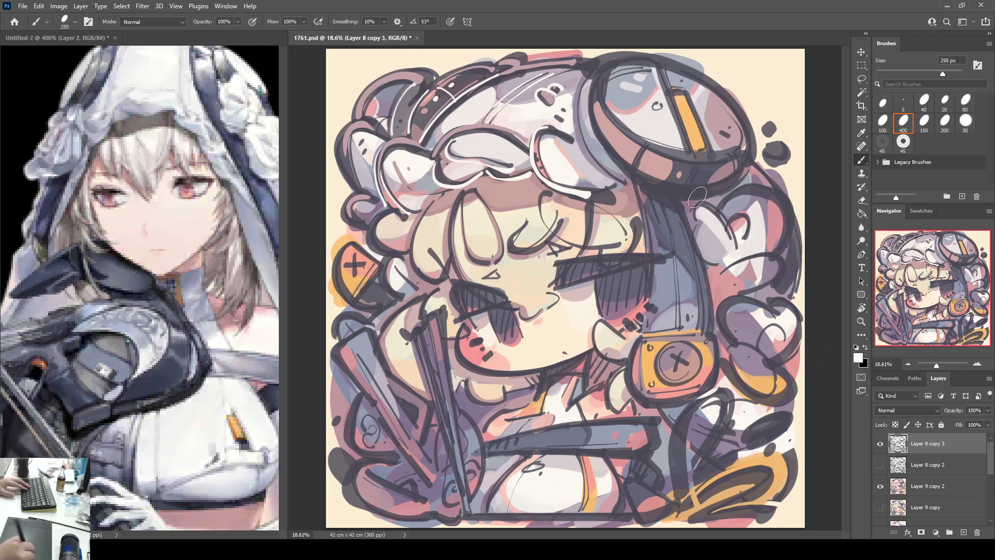
{"action": "left_click_drag", "start_coordinate": [662, 66], "coordinate": [689, 151]}
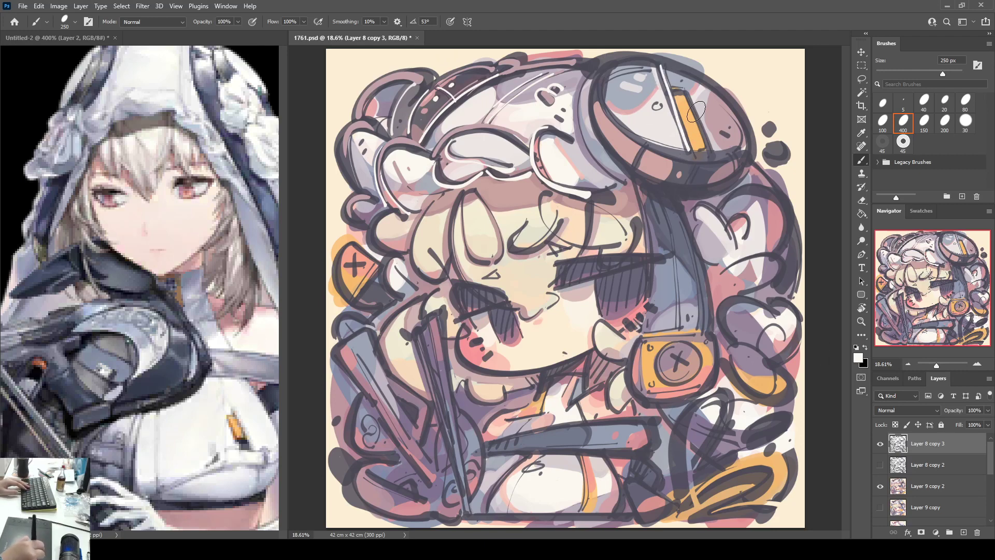
Step: Trace bright pink lines on the central frill fold, around the round goggle's rim and along its orange bar
{"action": "key", "text": "i"}
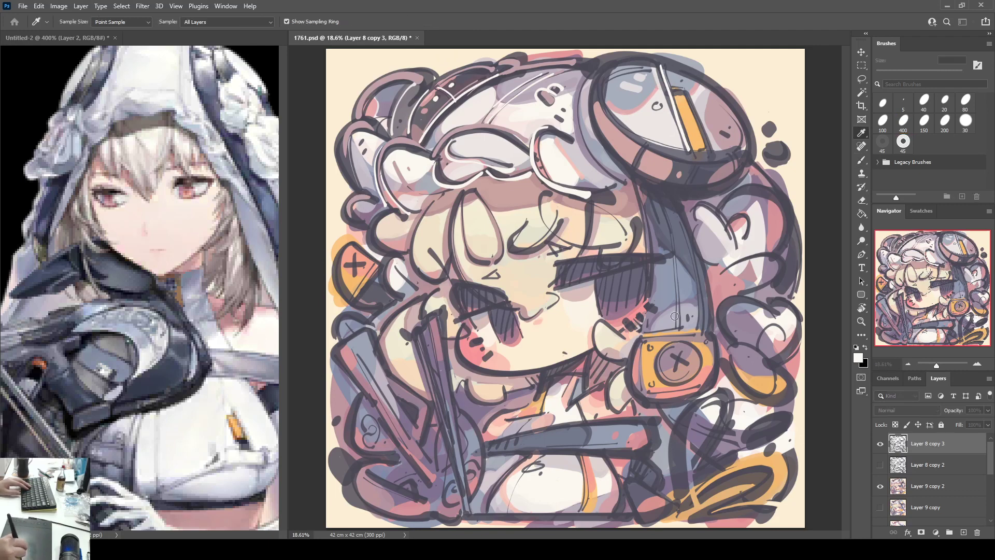
{"action": "left_click", "coordinate": [831, 293]}
{"action": "key", "text": "b"}
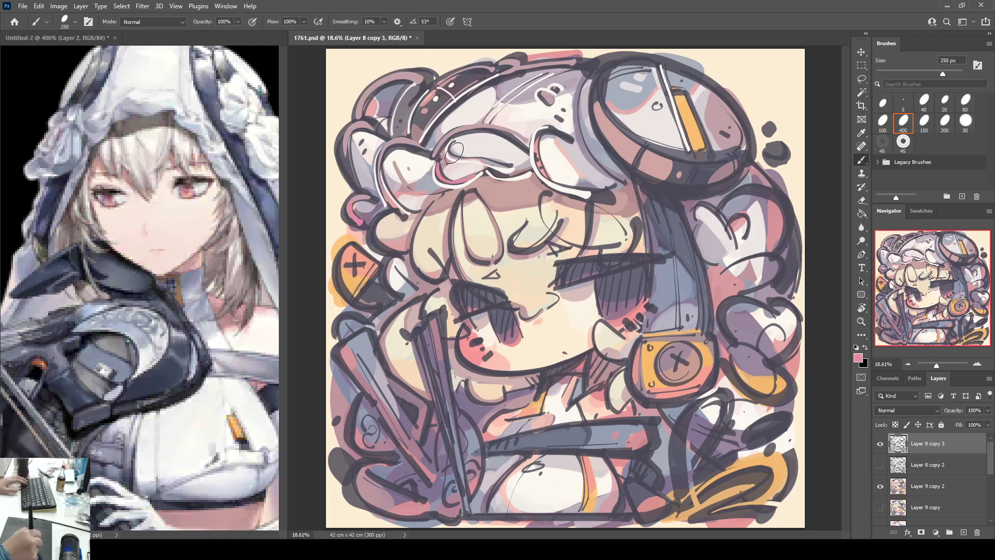
{"action": "mouse_move", "coordinate": [491, 162]}
{"action": "left_mouse_down"}
{"action": "mouse_move", "coordinate": [529, 138]}
{"action": "mouse_move", "coordinate": [507, 133]}
{"action": "mouse_move", "coordinate": [526, 148]}
{"action": "left_mouse_up"}
{"action": "mouse_move", "coordinate": [605, 77]}
{"action": "left_mouse_down"}
{"action": "mouse_move", "coordinate": [604, 137]}
{"action": "mouse_move", "coordinate": [629, 166]}
{"action": "mouse_move", "coordinate": [662, 186]}
{"action": "mouse_move", "coordinate": [736, 165]}
{"action": "left_mouse_up"}
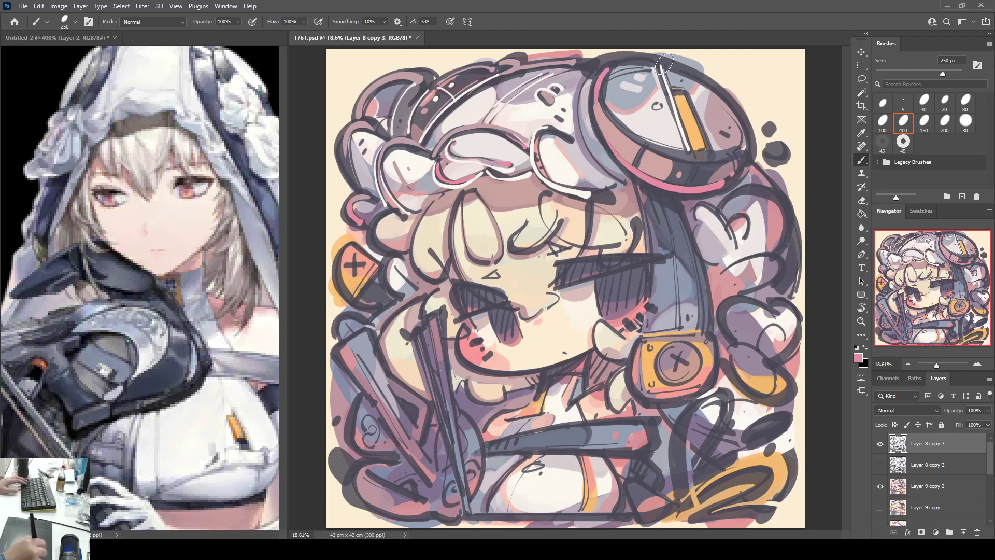
{"action": "mouse_move", "coordinate": [662, 65]}
{"action": "left_mouse_down"}
{"action": "mouse_move", "coordinate": [710, 83]}
{"action": "mouse_move", "coordinate": [747, 124]}
{"action": "mouse_move", "coordinate": [749, 150]}
{"action": "left_mouse_up"}
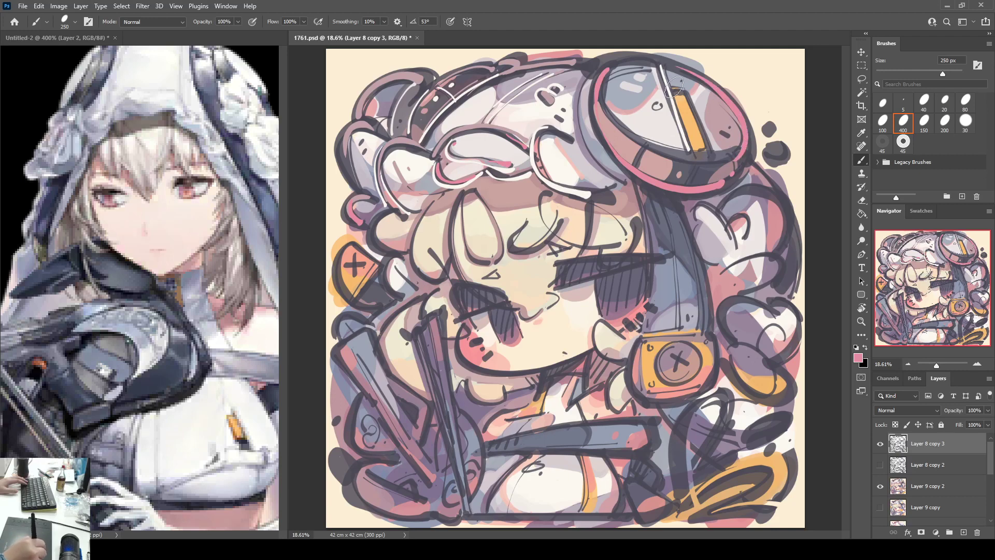
{"action": "mouse_move", "coordinate": [680, 89]}
{"action": "left_mouse_down"}
{"action": "mouse_move", "coordinate": [711, 153]}
{"action": "mouse_move", "coordinate": [691, 181]}
{"action": "left_mouse_up"}
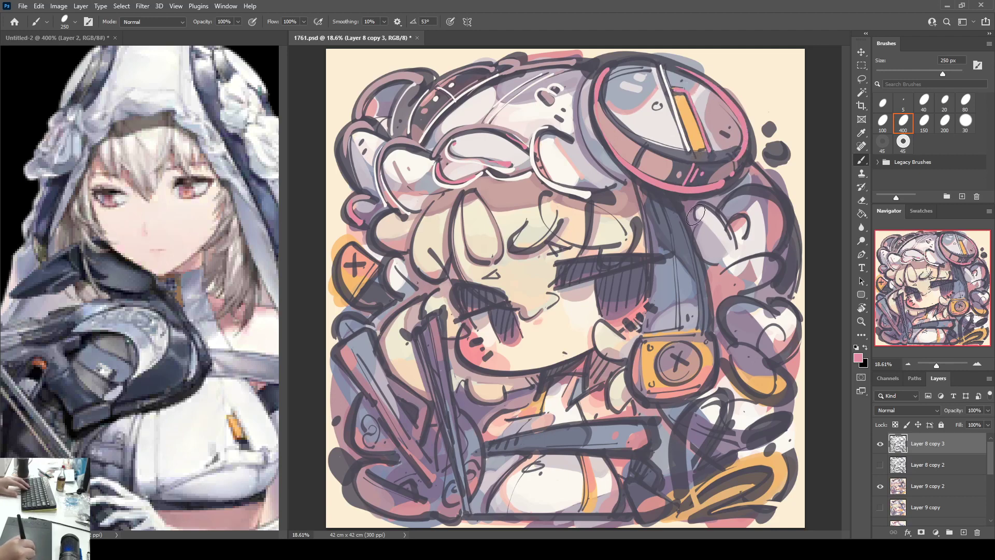
Step: Trace bright pink lines over the large curls above the earpiece and the small curls around the orange X ornament
{"action": "mouse_move", "coordinate": [696, 215]}
{"action": "left_mouse_down"}
{"action": "mouse_move", "coordinate": [736, 243]}
{"action": "mouse_move", "coordinate": [741, 226]}
{"action": "mouse_move", "coordinate": [731, 221]}
{"action": "mouse_move", "coordinate": [746, 219]}
{"action": "mouse_move", "coordinate": [732, 199]}
{"action": "mouse_move", "coordinate": [757, 190]}
{"action": "mouse_move", "coordinate": [794, 222]}
{"action": "mouse_move", "coordinate": [781, 251]}
{"action": "mouse_move", "coordinate": [757, 236]}
{"action": "left_mouse_up"}
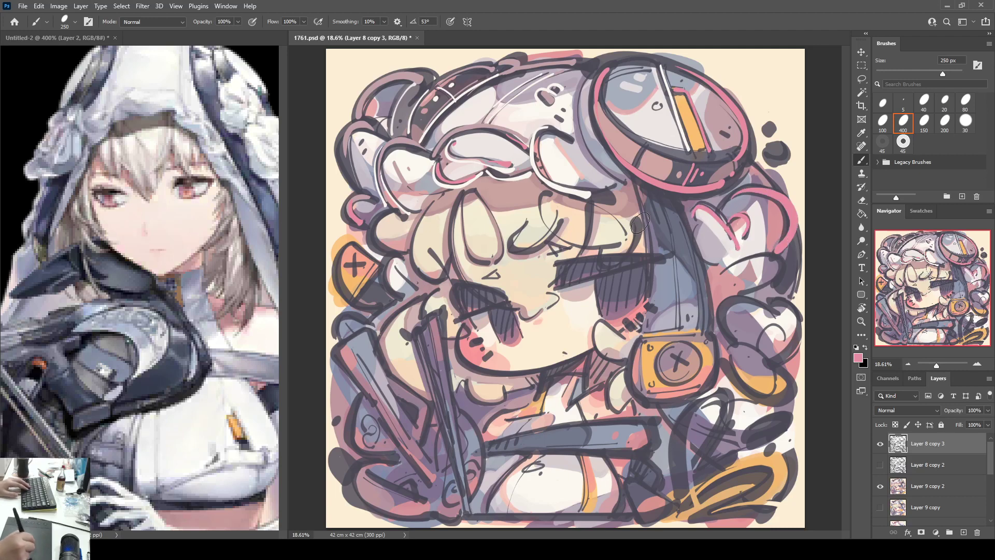
{"action": "mouse_move", "coordinate": [724, 272]}
{"action": "left_mouse_down"}
{"action": "mouse_move", "coordinate": [752, 258]}
{"action": "mouse_move", "coordinate": [757, 290]}
{"action": "mouse_move", "coordinate": [748, 293]}
{"action": "left_mouse_up"}
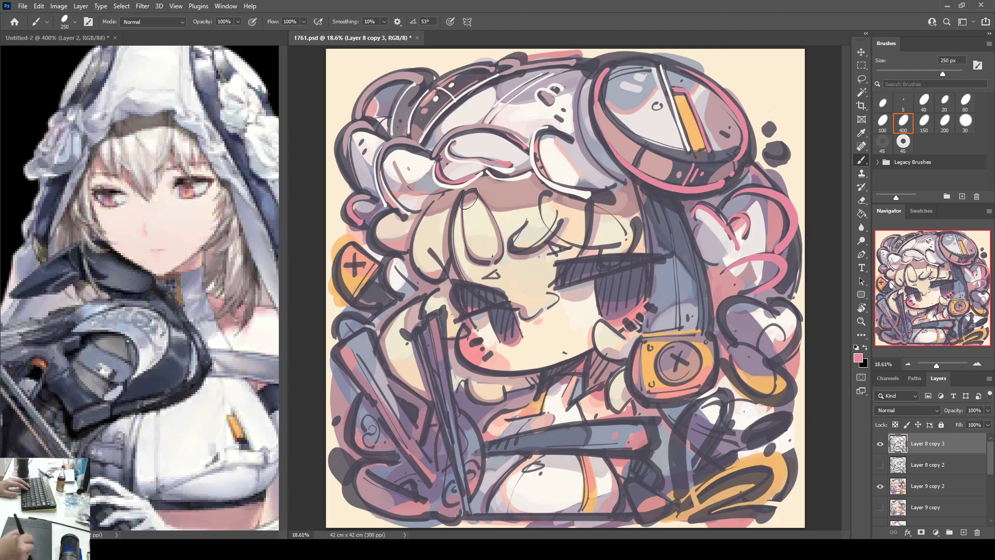
{"action": "mouse_move", "coordinate": [363, 324]}
{"action": "left_mouse_down"}
{"action": "mouse_move", "coordinate": [348, 343]}
{"action": "mouse_move", "coordinate": [393, 301]}
{"action": "mouse_move", "coordinate": [383, 277]}
{"action": "mouse_move", "coordinate": [392, 261]}
{"action": "mouse_move", "coordinate": [411, 285]}
{"action": "mouse_move", "coordinate": [393, 262]}
{"action": "mouse_move", "coordinate": [390, 289]}
{"action": "mouse_move", "coordinate": [402, 297]}
{"action": "mouse_move", "coordinate": [372, 317]}
{"action": "mouse_move", "coordinate": [413, 289]}
{"action": "left_mouse_up"}
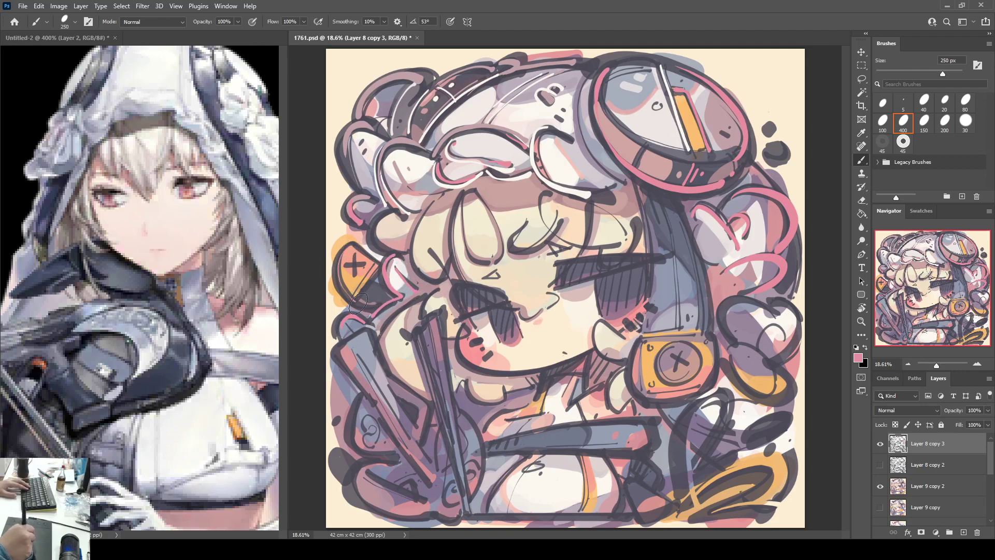
{"action": "mouse_move", "coordinate": [346, 270]}
{"action": "left_mouse_down"}
{"action": "mouse_move", "coordinate": [348, 300]}
{"action": "mouse_move", "coordinate": [368, 308]}
{"action": "left_mouse_up"}
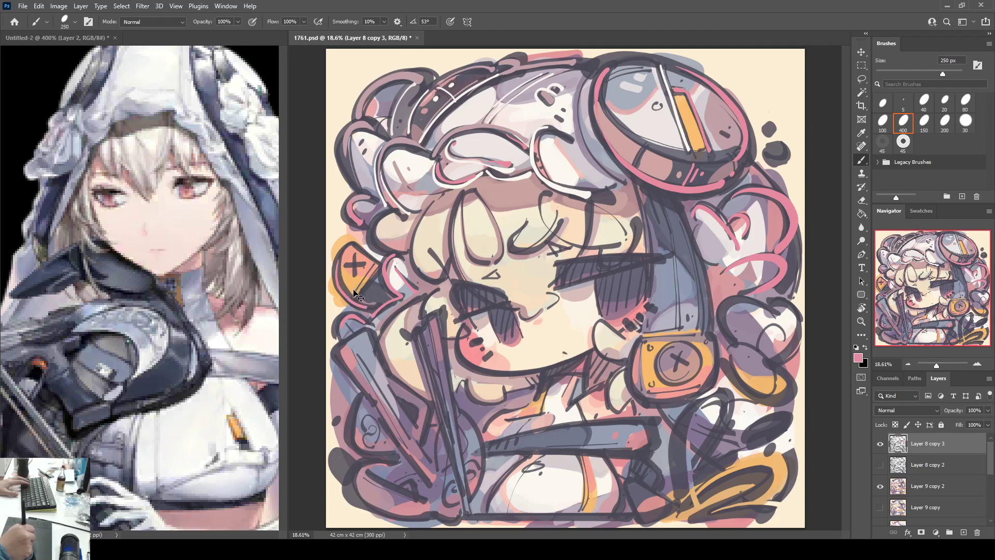
{"action": "key", "text": "ctrl+z"}
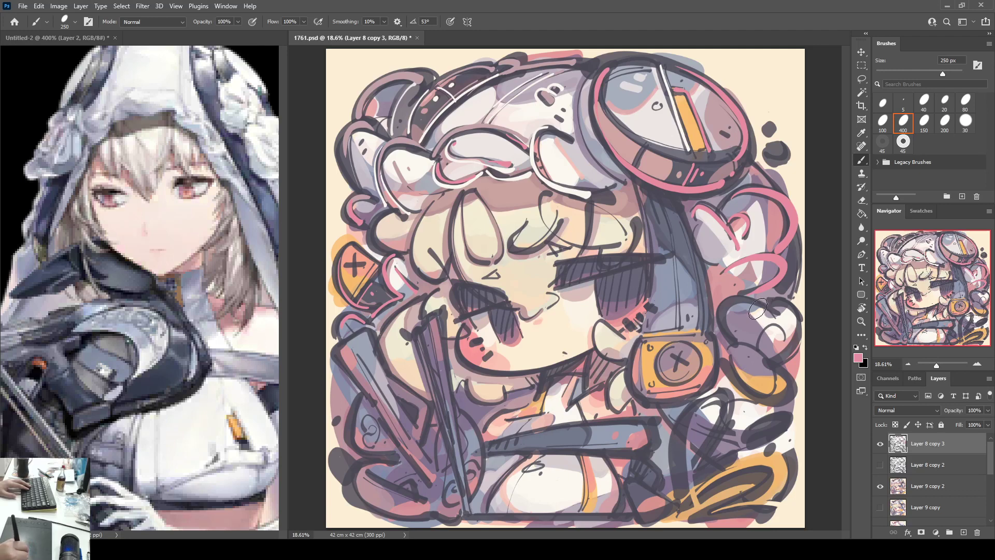
{"action": "mouse_move", "coordinate": [730, 307]}
{"action": "left_mouse_down"}
{"action": "mouse_move", "coordinate": [735, 339]}
{"action": "mouse_move", "coordinate": [776, 331]}
{"action": "mouse_move", "coordinate": [758, 342]}
{"action": "mouse_move", "coordinate": [777, 328]}
{"action": "mouse_move", "coordinate": [782, 305]}
{"action": "mouse_move", "coordinate": [793, 343]}
{"action": "mouse_move", "coordinate": [779, 361]}
{"action": "left_mouse_up"}
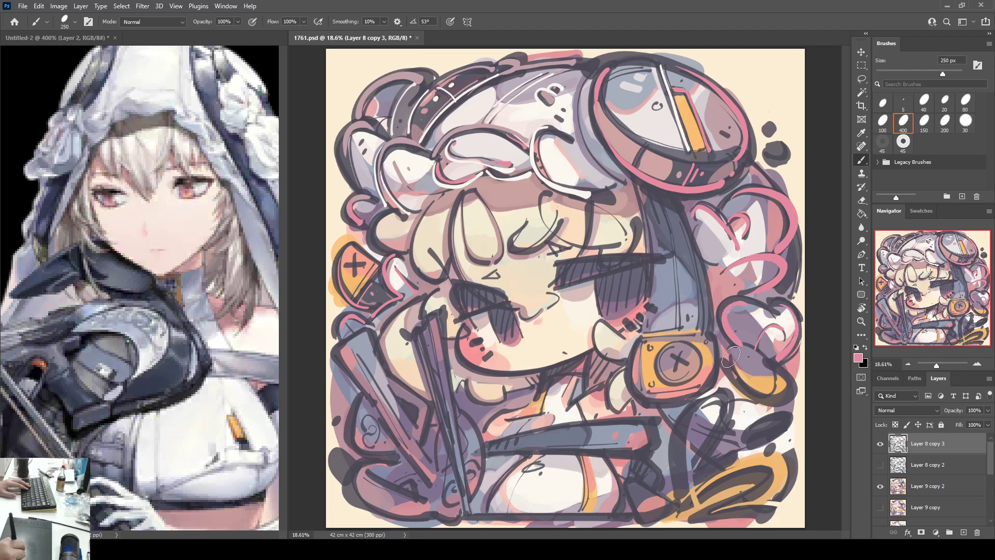
Step: Draw near-white contour lines down the blue band beside the face with a sampled pale colour, redoing unsatisfactory strokes
{"action": "left_click", "coordinate": [713, 222], "text": "alt"}
{"action": "left_click_drag", "start_coordinate": [679, 202], "coordinate": [705, 315]}
{"action": "key", "text": "ctrl+z"}
{"action": "left_click_drag", "start_coordinate": [678, 203], "coordinate": [702, 325]}
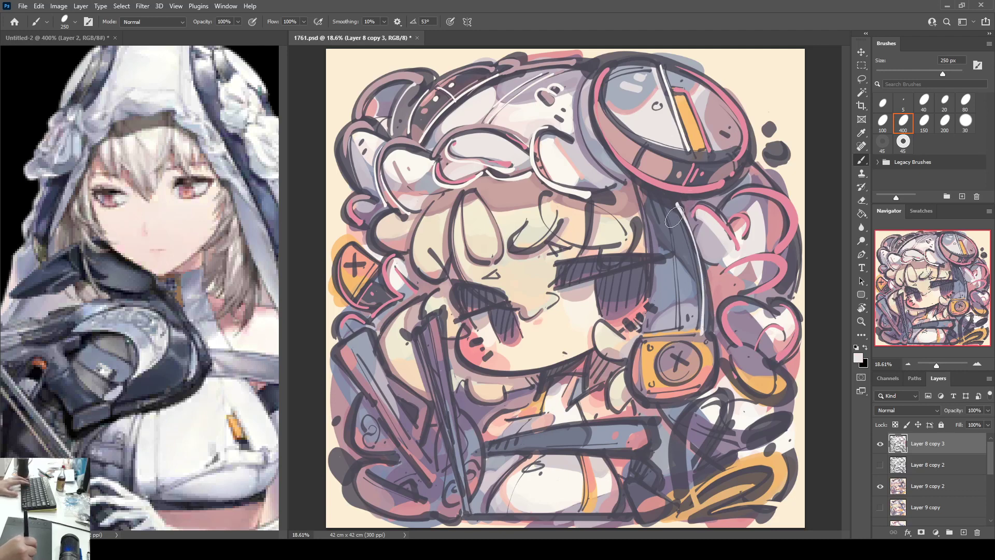
{"action": "key", "text": "ctrl+z"}
{"action": "mouse_move", "coordinate": [677, 204]}
{"action": "left_mouse_down"}
{"action": "mouse_move", "coordinate": [706, 290]}
{"action": "mouse_move", "coordinate": [703, 312]}
{"action": "mouse_move", "coordinate": [679, 266]}
{"action": "mouse_move", "coordinate": [684, 319]}
{"action": "mouse_move", "coordinate": [671, 229]}
{"action": "mouse_move", "coordinate": [680, 323]}
{"action": "left_mouse_up"}
{"action": "key", "text": "ctrl+z"}
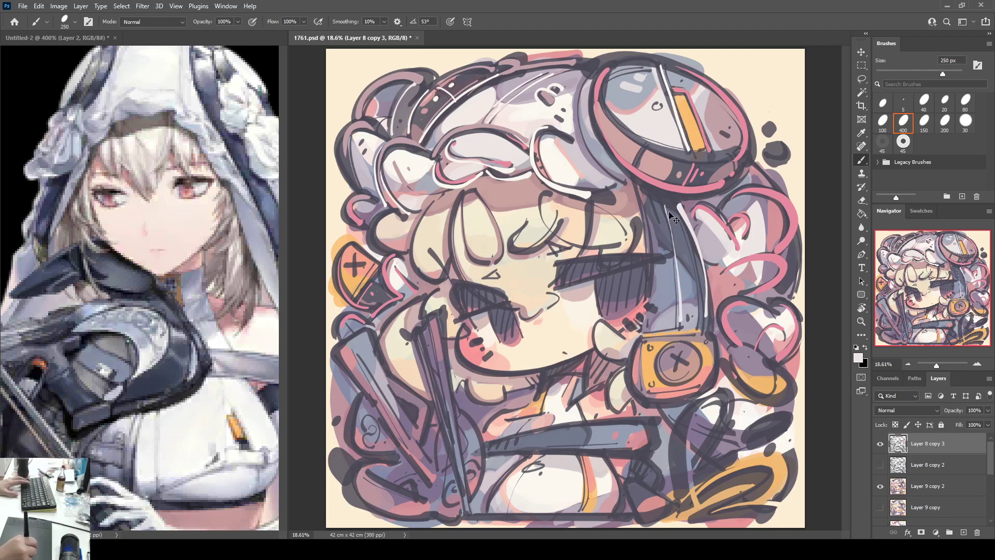
{"action": "key", "text": "ctrl+z"}
{"action": "left_click_drag", "start_coordinate": [668, 204], "coordinate": [681, 318]}
{"action": "left_click_drag", "start_coordinate": [640, 193], "coordinate": [651, 332]}
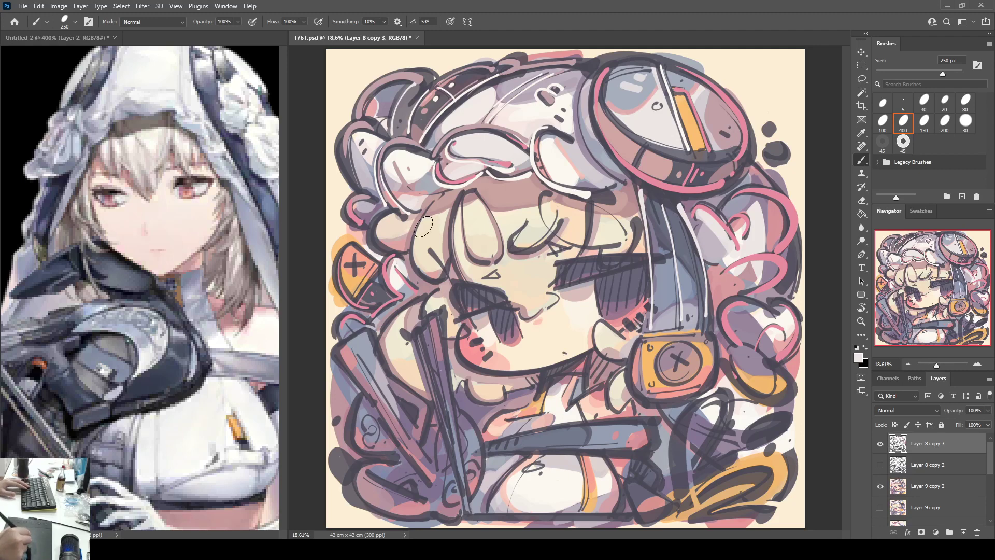
Step: Paint out the X on the orange earpiece's round disc and draw a near-white smiley face there, redoing the first stroke
{"action": "left_click_drag", "start_coordinate": [670, 352], "coordinate": [685, 365]}
{"action": "key", "text": "ctrl+z"}
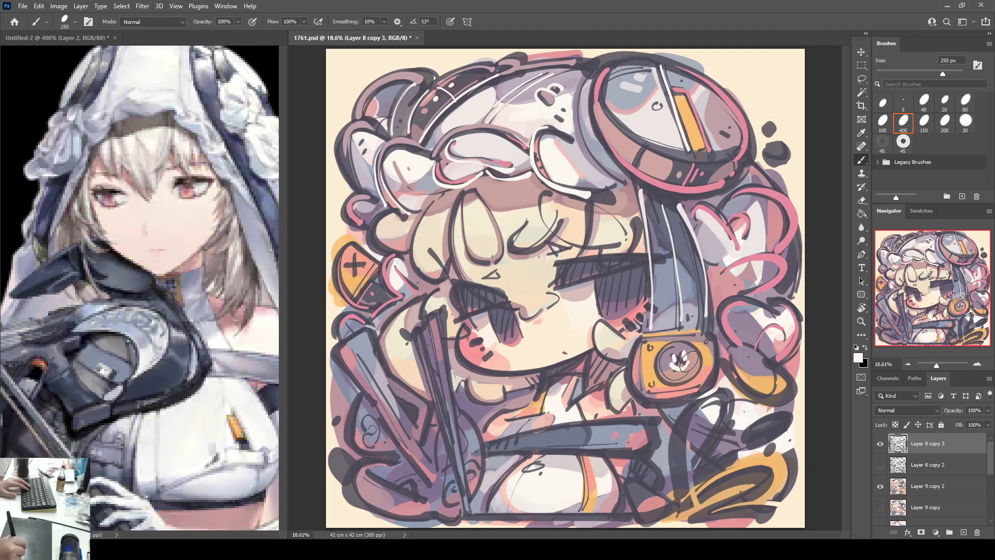
{"action": "left_click_drag", "start_coordinate": [689, 361], "coordinate": [690, 359]}
{"action": "left_click", "coordinate": [681, 352], "text": "alt"}
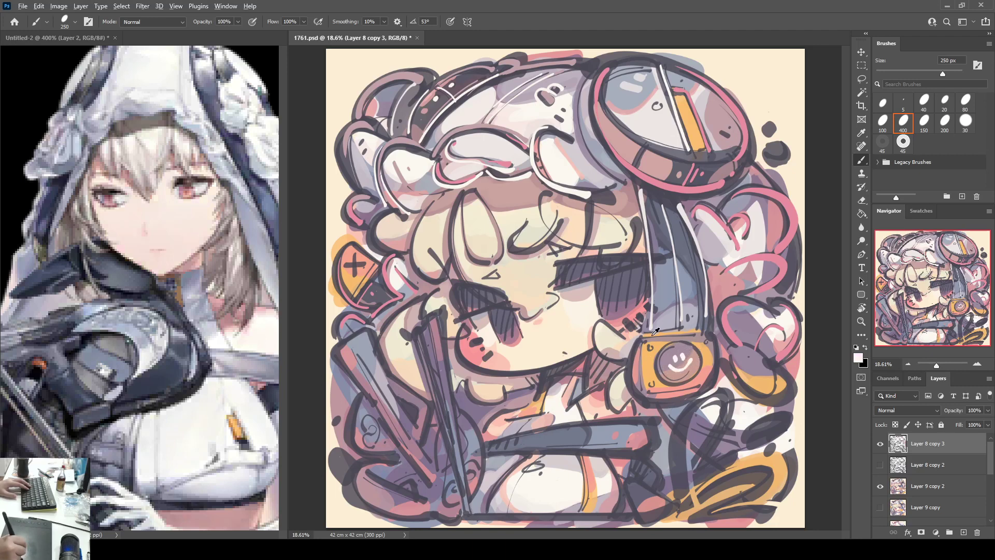
Step: Recolour the outline of the orange earpiece with sampled colours, undoing the unsatisfactory stroke
{"action": "left_click", "coordinate": [701, 326], "text": "alt"}
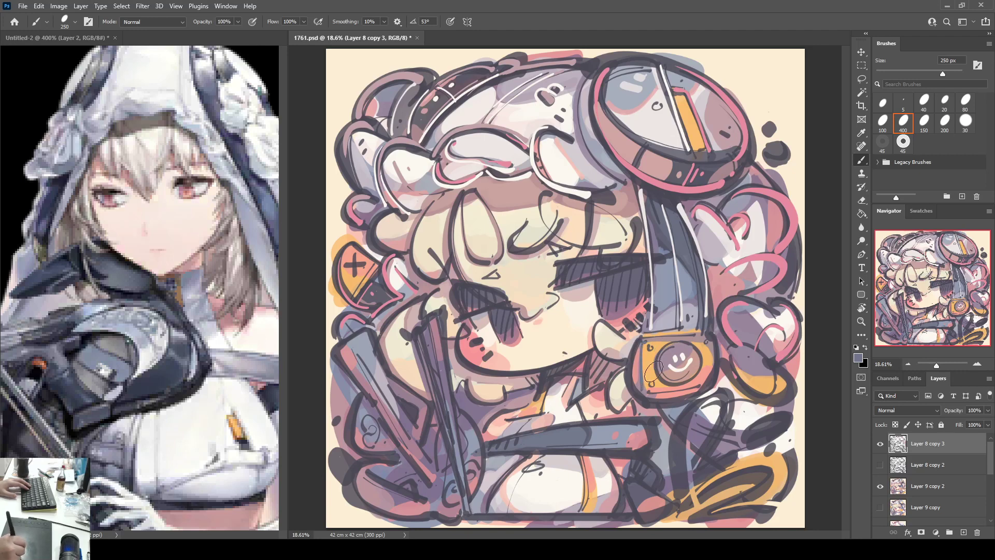
{"action": "mouse_move", "coordinate": [639, 345]}
{"action": "left_mouse_down"}
{"action": "mouse_move", "coordinate": [630, 384]}
{"action": "mouse_move", "coordinate": [643, 406]}
{"action": "mouse_move", "coordinate": [684, 404]}
{"action": "mouse_move", "coordinate": [697, 364]}
{"action": "mouse_move", "coordinate": [658, 393]}
{"action": "mouse_move", "coordinate": [709, 334]}
{"action": "mouse_move", "coordinate": [703, 392]}
{"action": "left_mouse_up"}
{"action": "left_click", "coordinate": [715, 382], "text": "alt"}
{"action": "left_click", "coordinate": [768, 318], "text": "alt"}
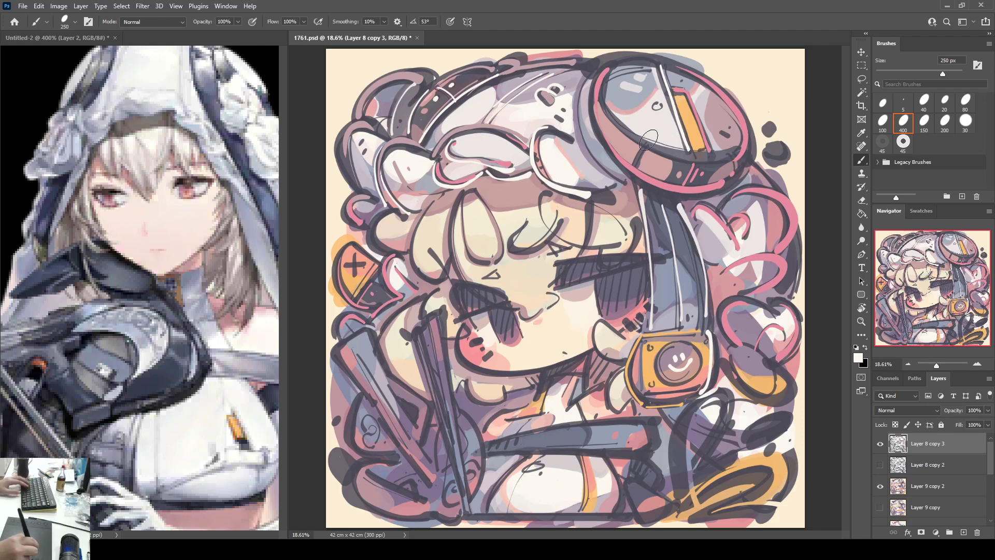
{"action": "key", "text": "ctrl+z"}
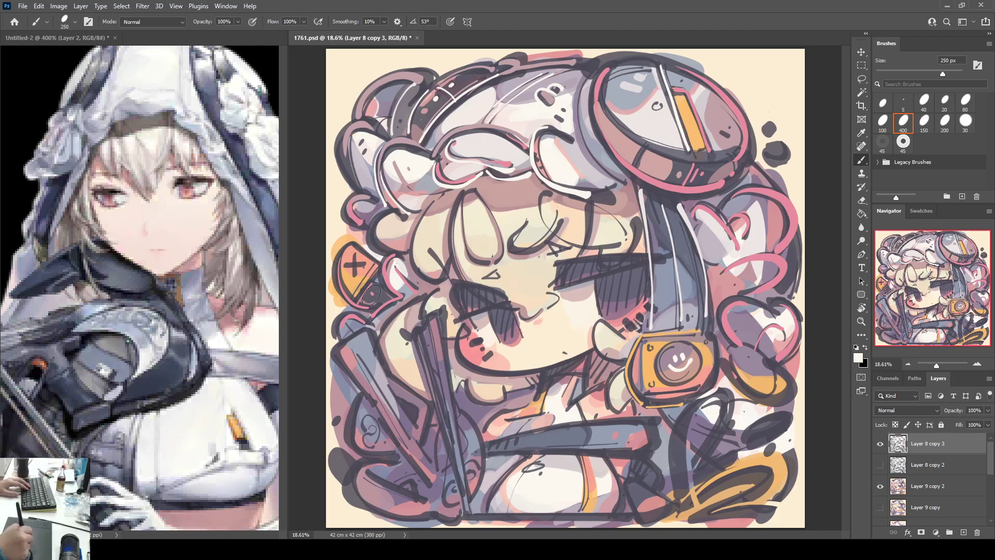
Step: Draw a near-white cap and two light orange lines on the dark pointed blade beside the cheek, redoing unsatisfactory strokes
{"action": "mouse_move", "coordinate": [426, 322]}
{"action": "left_mouse_down"}
{"action": "mouse_move", "coordinate": [444, 308]}
{"action": "mouse_move", "coordinate": [447, 425]}
{"action": "left_mouse_up"}
{"action": "left_click", "coordinate": [472, 351], "text": "alt"}
{"action": "key", "text": "ctrl+z"}
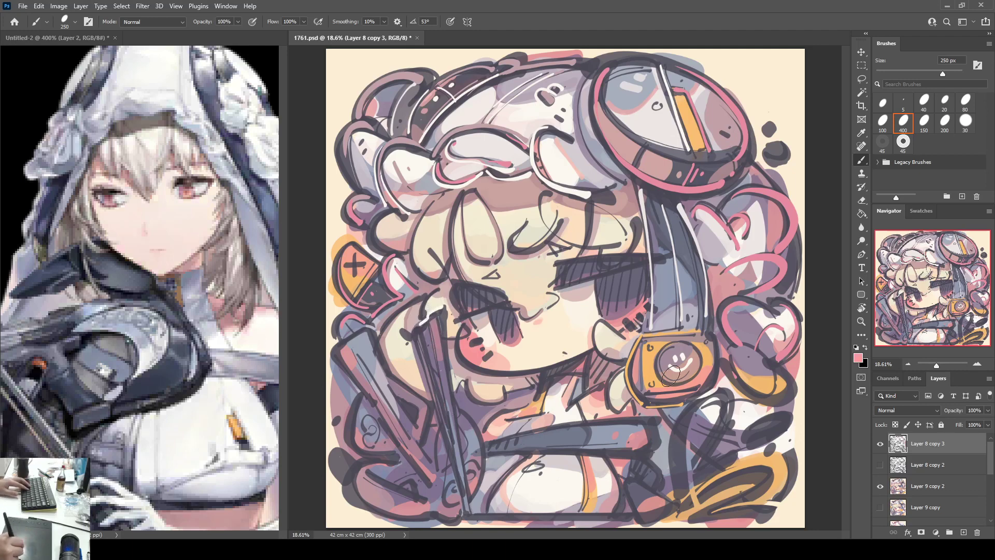
{"action": "left_click_drag", "start_coordinate": [427, 330], "coordinate": [456, 444]}
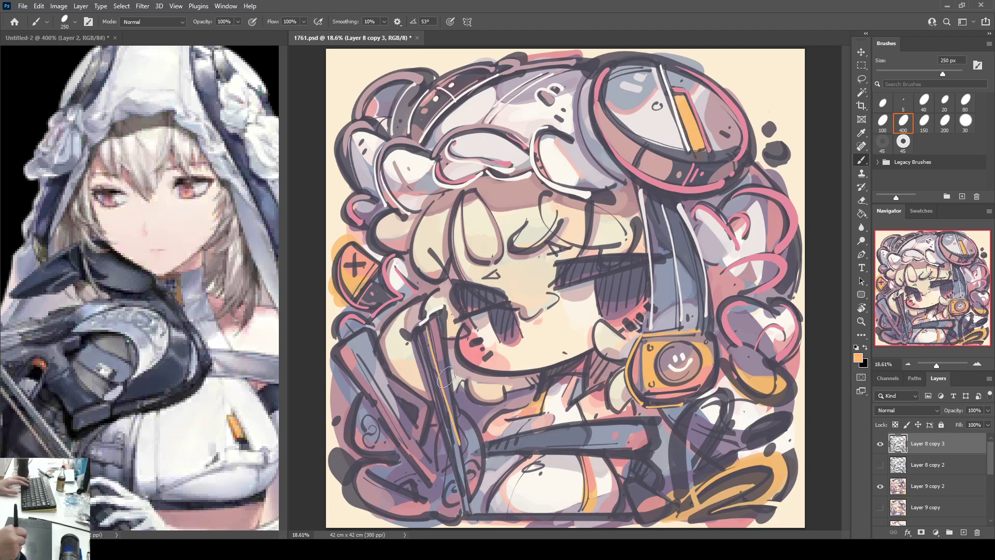
{"action": "key", "text": "ctrl+z"}
{"action": "left_click_drag", "start_coordinate": [428, 331], "coordinate": [460, 463]}
{"action": "left_click_drag", "start_coordinate": [446, 331], "coordinate": [463, 483]}
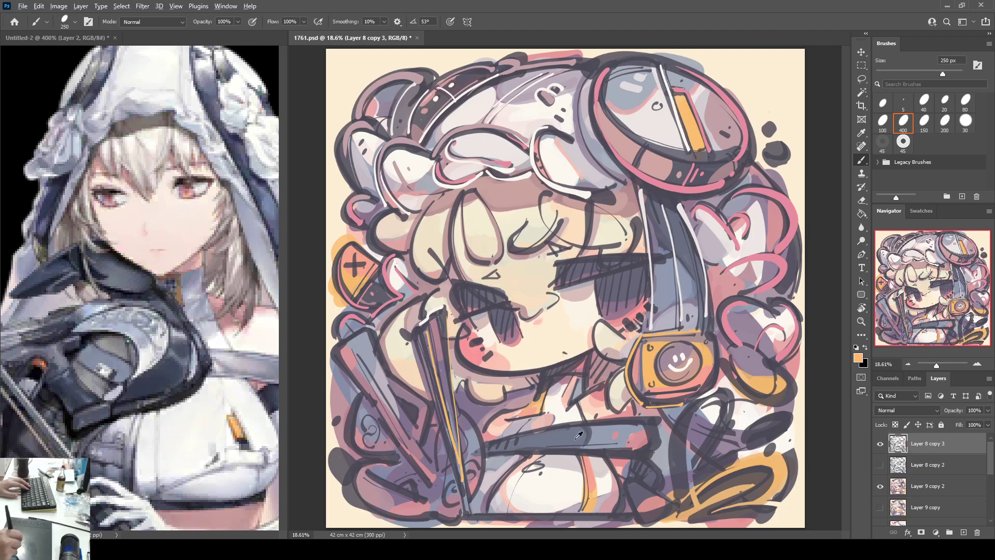
Step: Paint out the small sketch mark on the white chest with a sampled near-white
{"action": "left_click", "coordinate": [544, 464], "text": "alt"}
{"action": "mouse_move", "coordinate": [538, 478]}
{"action": "left_mouse_down"}
{"action": "mouse_move", "coordinate": [524, 474]}
{"action": "mouse_move", "coordinate": [534, 472]}
{"action": "left_mouse_up"}
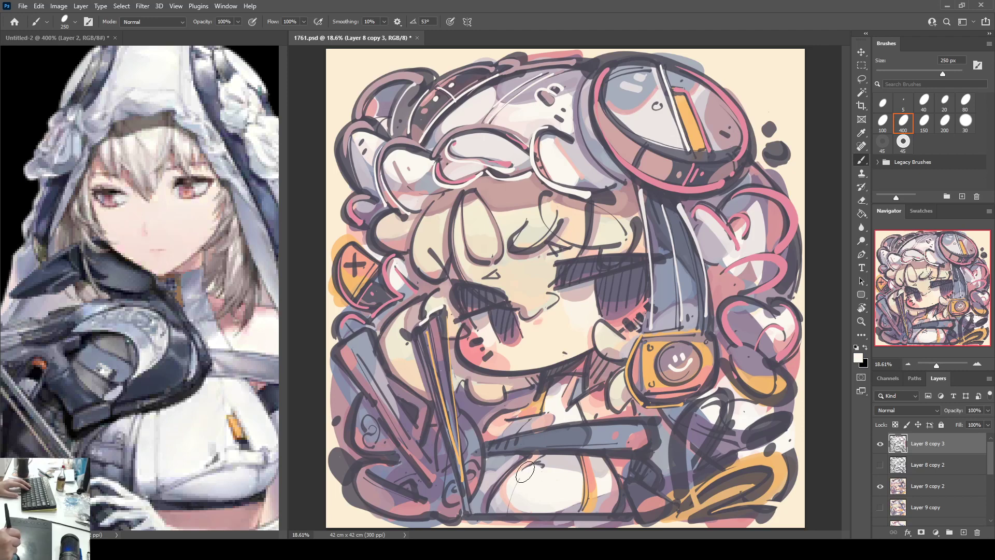
{"action": "left_click", "coordinate": [552, 456], "text": "alt"}
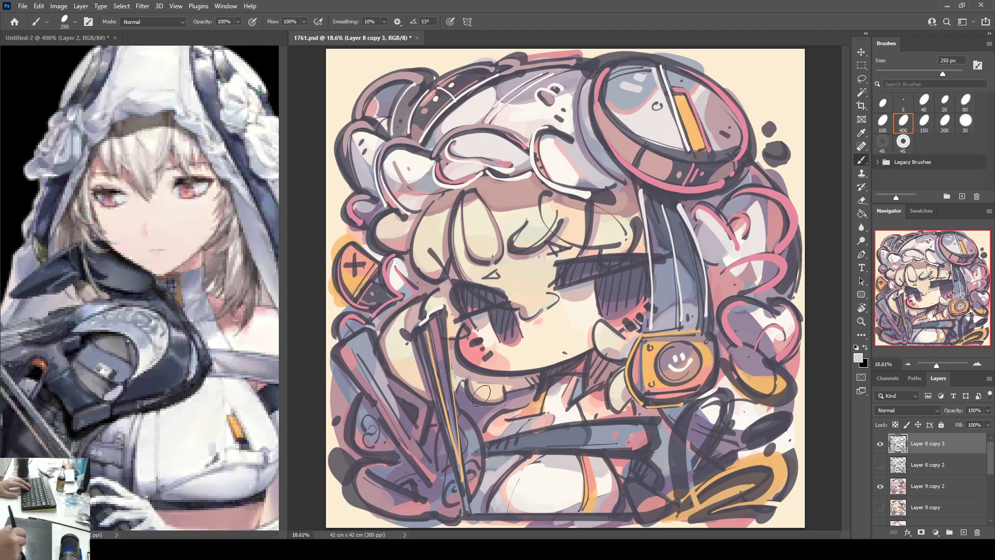
Step: Draw near-white lines down both pointed blades below the face, redoing unsatisfactory strokes
{"action": "left_click", "coordinate": [492, 423], "text": "alt"}
{"action": "mouse_move", "coordinate": [426, 332]}
{"action": "left_mouse_down"}
{"action": "mouse_move", "coordinate": [445, 429]}
{"action": "mouse_move", "coordinate": [421, 353]}
{"action": "mouse_move", "coordinate": [457, 464]}
{"action": "mouse_move", "coordinate": [421, 354]}
{"action": "mouse_move", "coordinate": [462, 489]}
{"action": "left_mouse_up"}
{"action": "key", "text": "ctrl+z"}
{"action": "key", "text": "ctrl+z"}
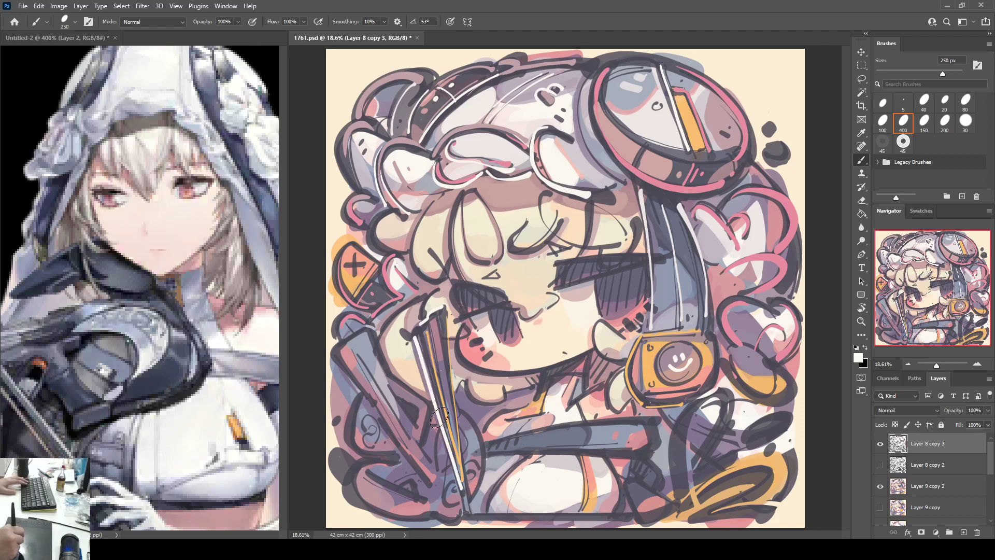
{"action": "left_click_drag", "start_coordinate": [351, 352], "coordinate": [411, 444]}
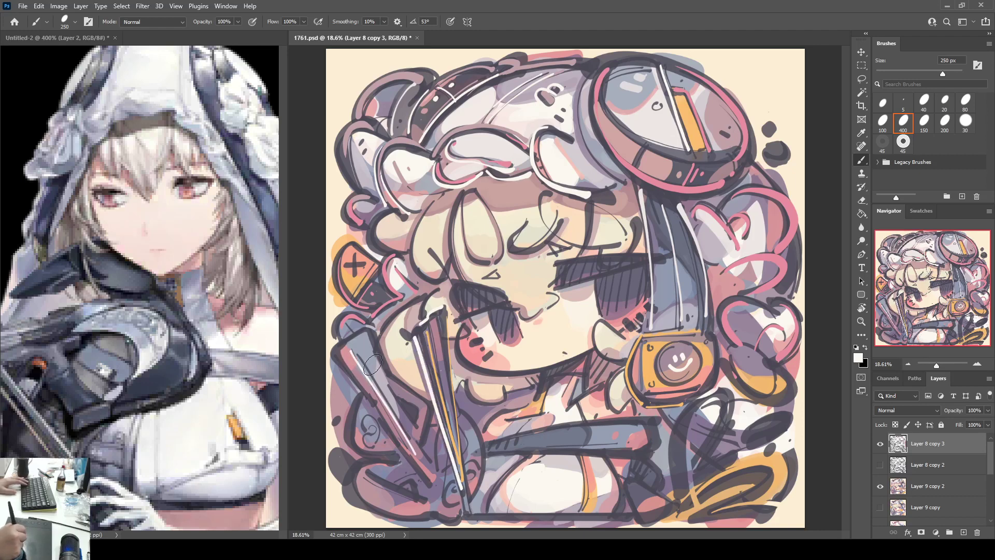
{"action": "key", "text": "ctrl+z"}
{"action": "mouse_move", "coordinate": [349, 352]}
{"action": "left_mouse_down"}
{"action": "mouse_move", "coordinate": [407, 437]}
{"action": "mouse_move", "coordinate": [371, 369]}
{"action": "mouse_move", "coordinate": [442, 493]}
{"action": "left_mouse_up"}
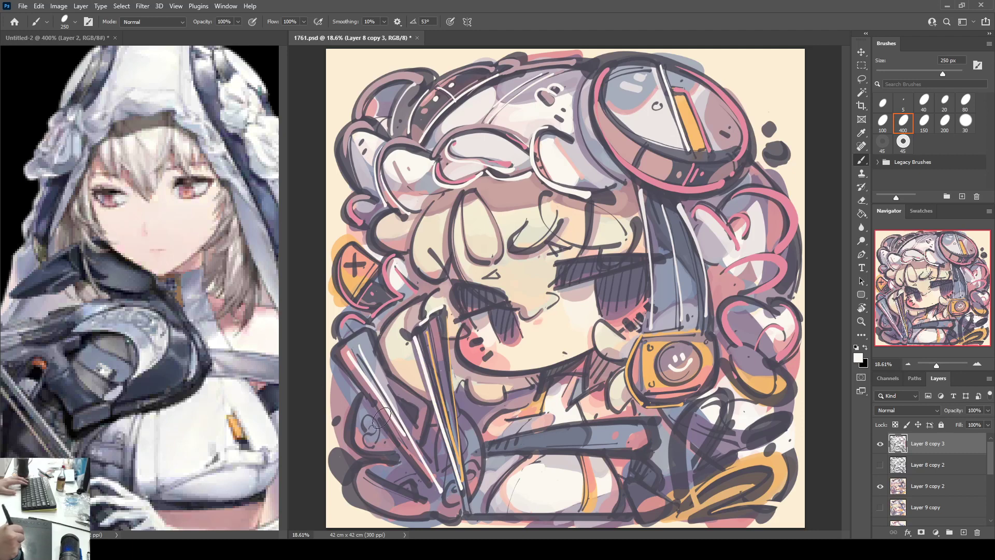
Step: Add near-white details on the swirl beside the outer blade, between the two blades and at their meeting point
{"action": "left_click_drag", "start_coordinate": [369, 431], "coordinate": [382, 446]}
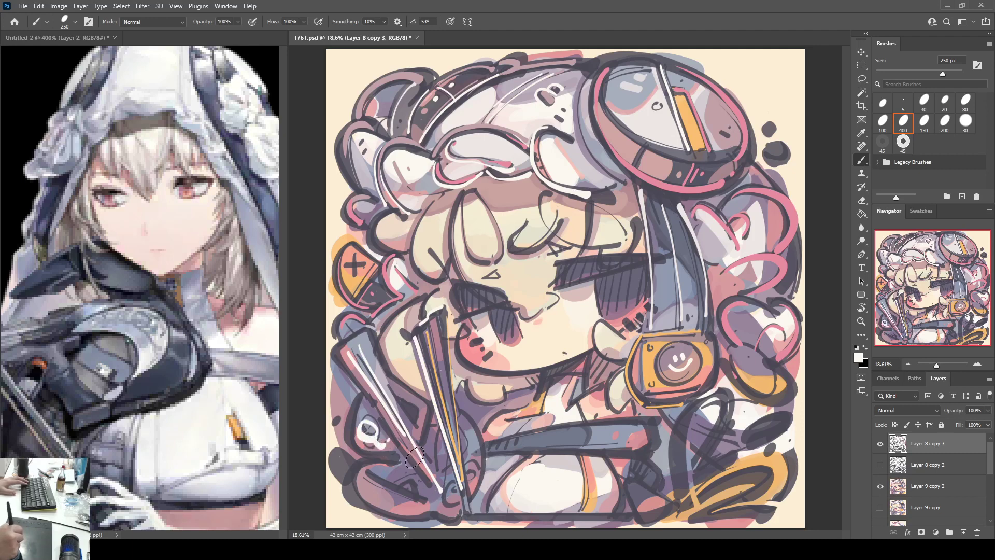
{"action": "left_click_drag", "start_coordinate": [400, 397], "coordinate": [419, 428]}
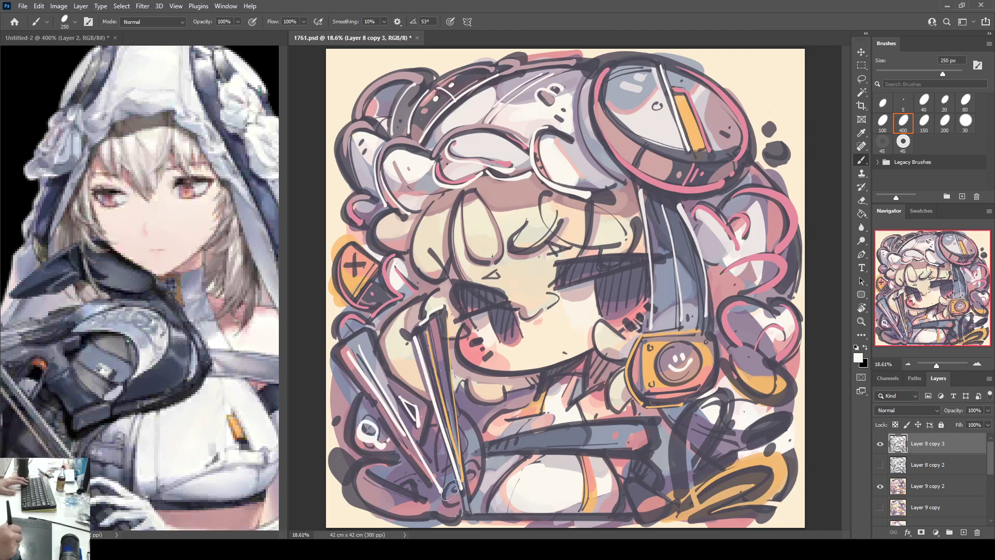
{"action": "left_click_drag", "start_coordinate": [448, 494], "coordinate": [453, 504]}
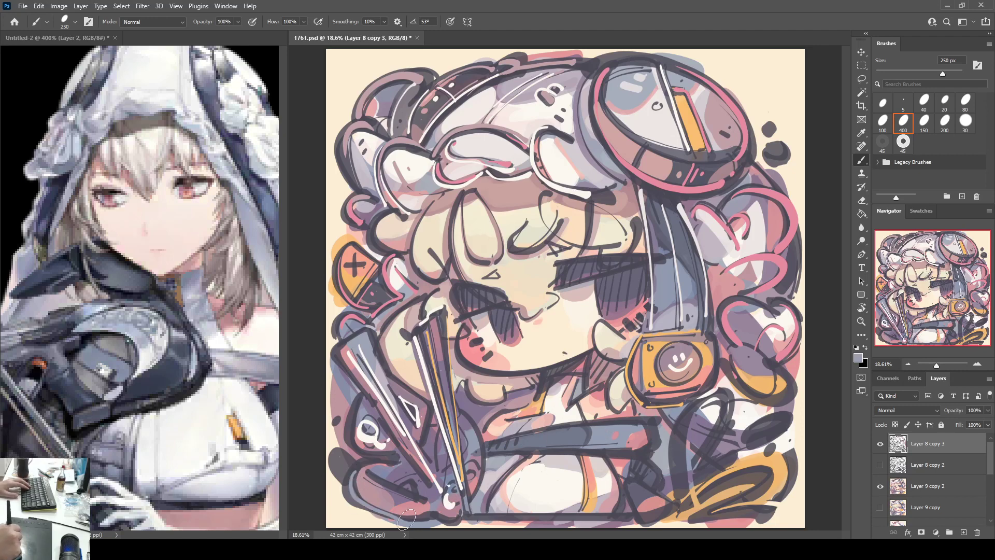
Step: Trace sampled pink lines around the curved shapes beneath the outer blade and up past the swirl
{"action": "left_click", "coordinate": [474, 358], "text": "alt"}
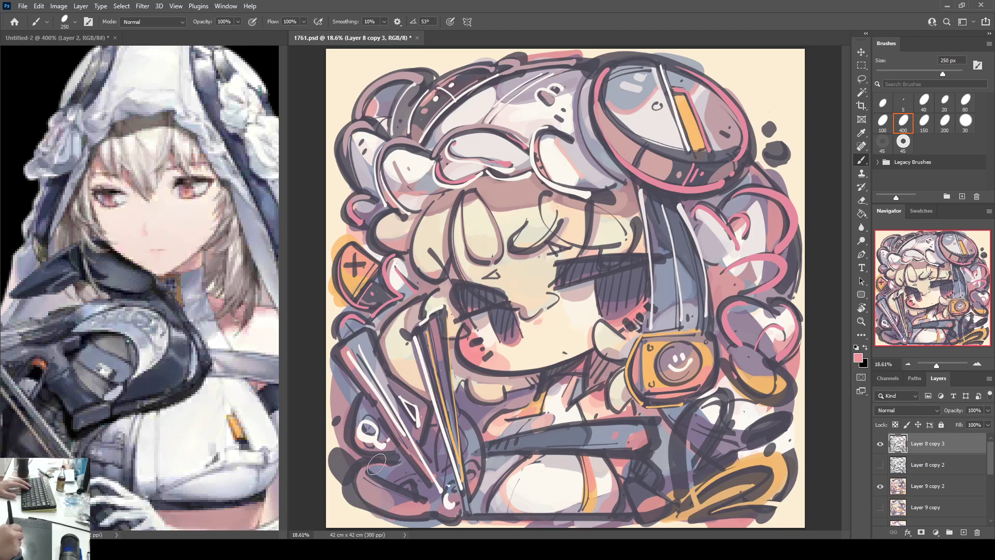
{"action": "mouse_move", "coordinate": [385, 462]}
{"action": "left_mouse_down"}
{"action": "mouse_move", "coordinate": [354, 494]}
{"action": "mouse_move", "coordinate": [421, 518]}
{"action": "left_mouse_up"}
{"action": "left_click_drag", "start_coordinate": [363, 473], "coordinate": [420, 496]}
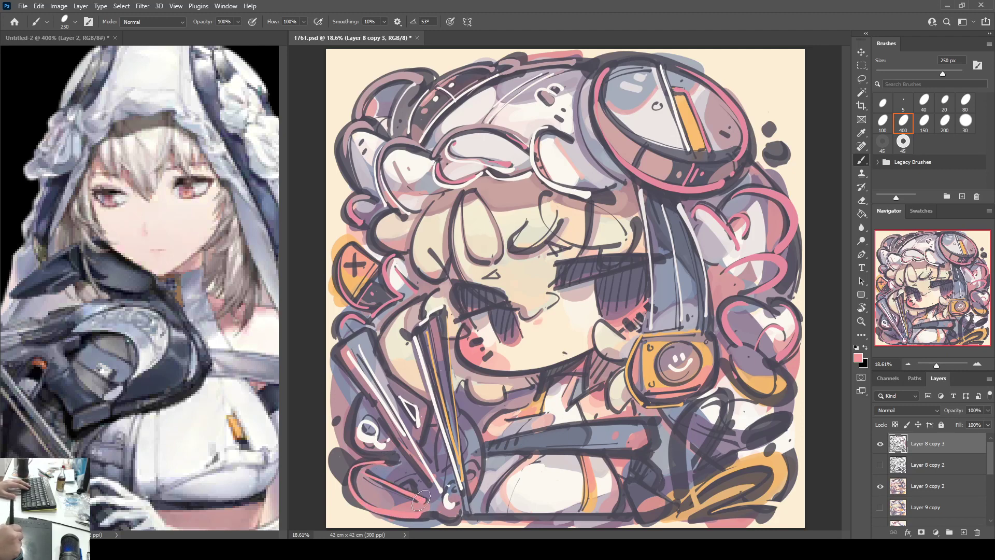
{"action": "mouse_move", "coordinate": [382, 452]}
{"action": "left_mouse_down"}
{"action": "mouse_move", "coordinate": [359, 455]}
{"action": "mouse_move", "coordinate": [356, 401]}
{"action": "left_mouse_up"}
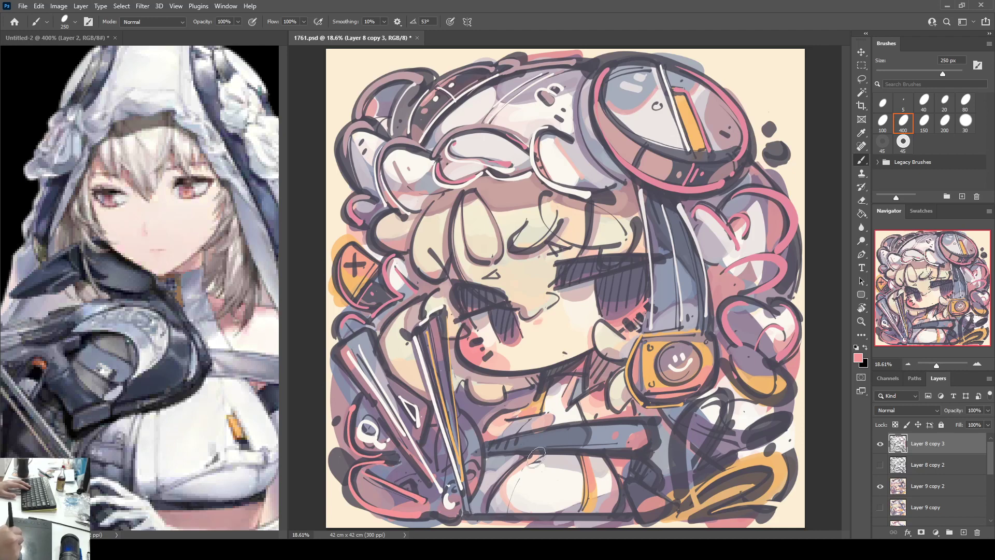
Step: Add near-white highlights on the dark shape at the lower corner and along the curved edge beside the inner blade
{"action": "left_click", "coordinate": [537, 487], "text": "alt"}
{"action": "left_click_drag", "start_coordinate": [337, 460], "coordinate": [397, 499]}
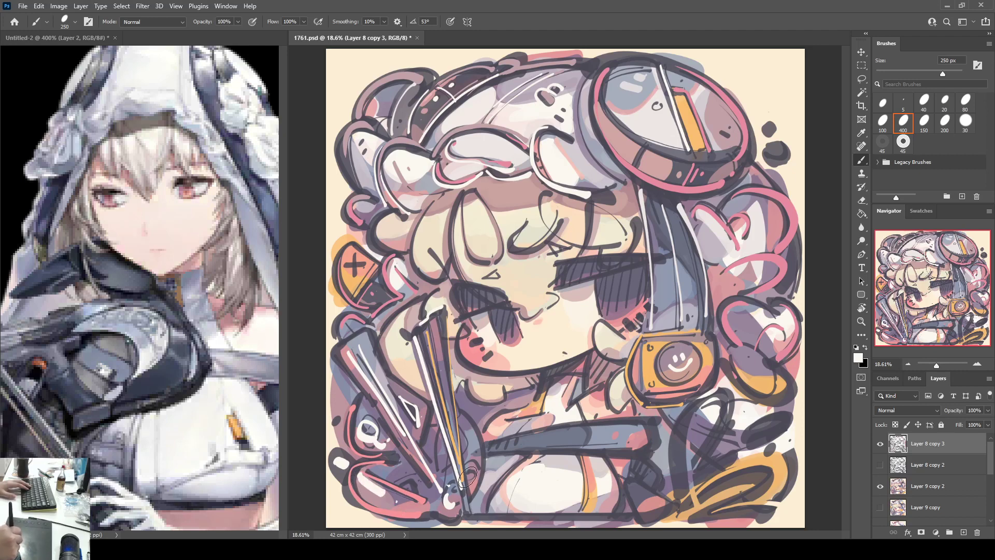
{"action": "mouse_move", "coordinate": [465, 416]}
{"action": "left_mouse_down"}
{"action": "mouse_move", "coordinate": [481, 466]}
{"action": "mouse_move", "coordinate": [472, 492]}
{"action": "left_mouse_up"}
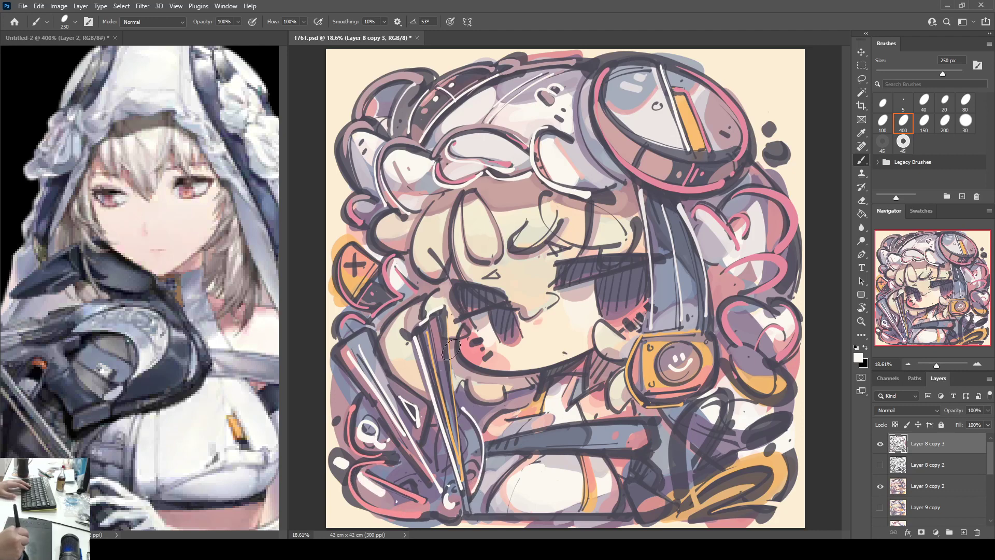
{"action": "left_click_drag", "start_coordinate": [451, 352], "coordinate": [471, 505]}
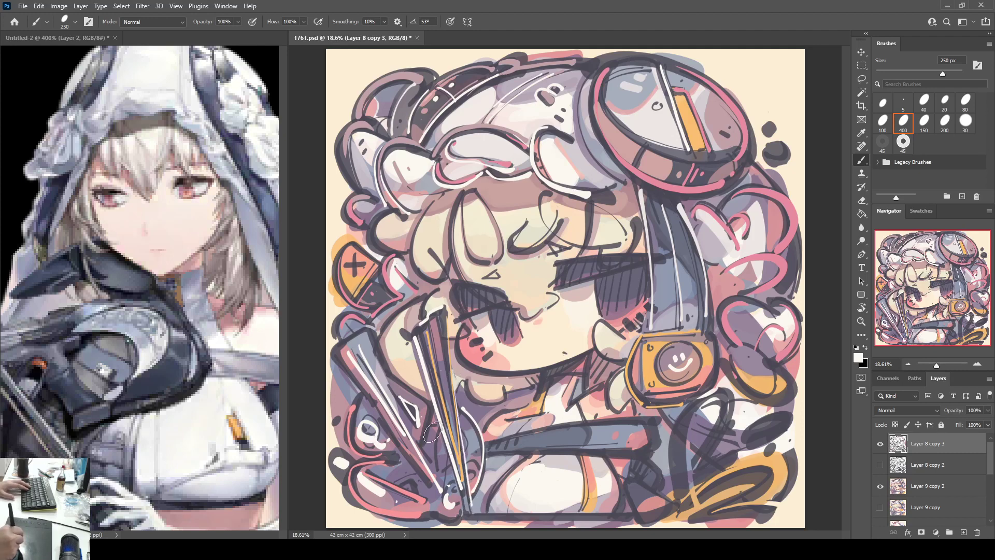
Step: Outline the outer blade in near-white and add small near-white marks below it and around the knob where the blades meet
{"action": "mouse_move", "coordinate": [359, 346]}
{"action": "left_mouse_down"}
{"action": "mouse_move", "coordinate": [394, 398]}
{"action": "mouse_move", "coordinate": [368, 396]}
{"action": "left_mouse_up"}
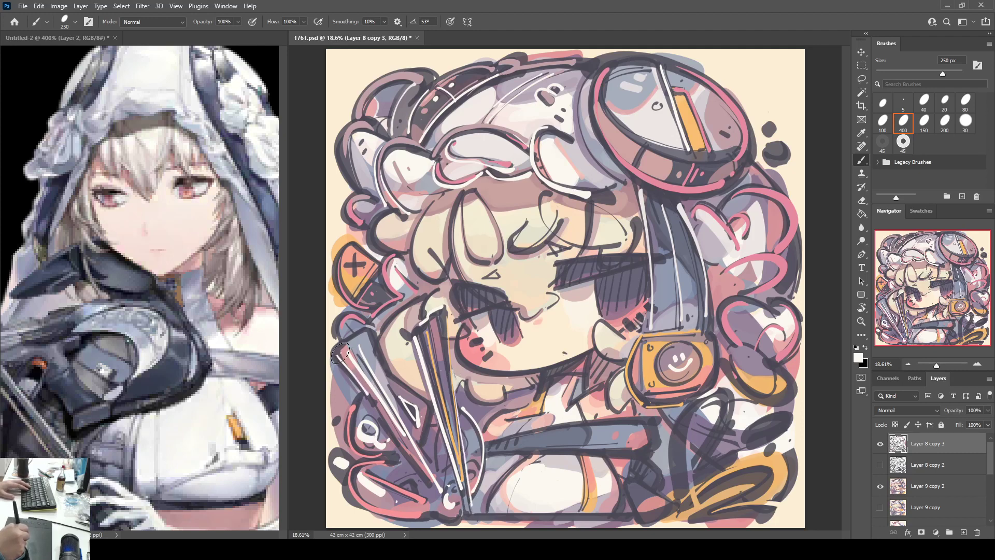
{"action": "mouse_move", "coordinate": [340, 354]}
{"action": "left_mouse_down"}
{"action": "mouse_move", "coordinate": [381, 361]}
{"action": "mouse_move", "coordinate": [404, 416]}
{"action": "mouse_move", "coordinate": [390, 375]}
{"action": "mouse_move", "coordinate": [426, 401]}
{"action": "mouse_move", "coordinate": [421, 444]}
{"action": "left_mouse_up"}
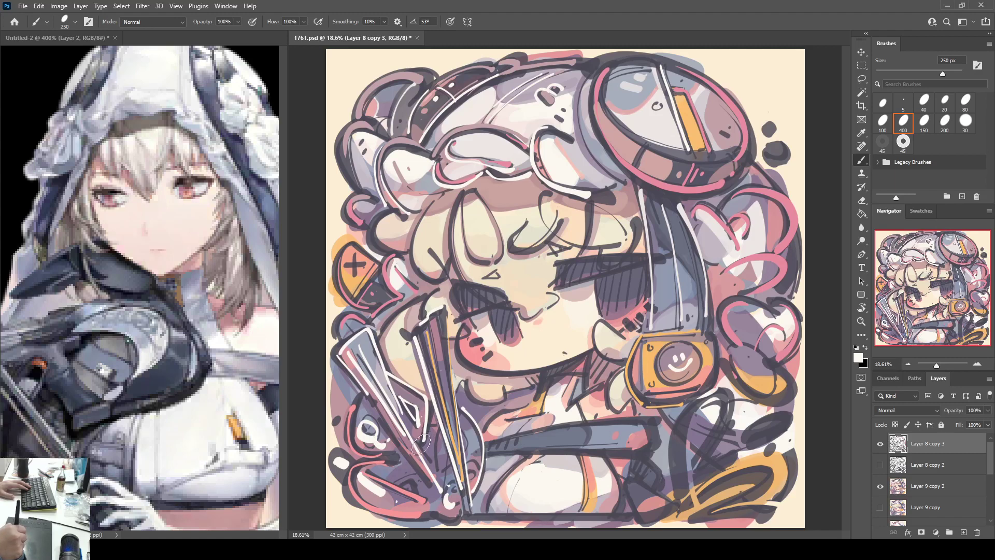
{"action": "mouse_move", "coordinate": [396, 483]}
{"action": "left_mouse_down"}
{"action": "mouse_move", "coordinate": [407, 475]}
{"action": "mouse_move", "coordinate": [409, 483]}
{"action": "mouse_move", "coordinate": [405, 469]}
{"action": "left_mouse_up"}
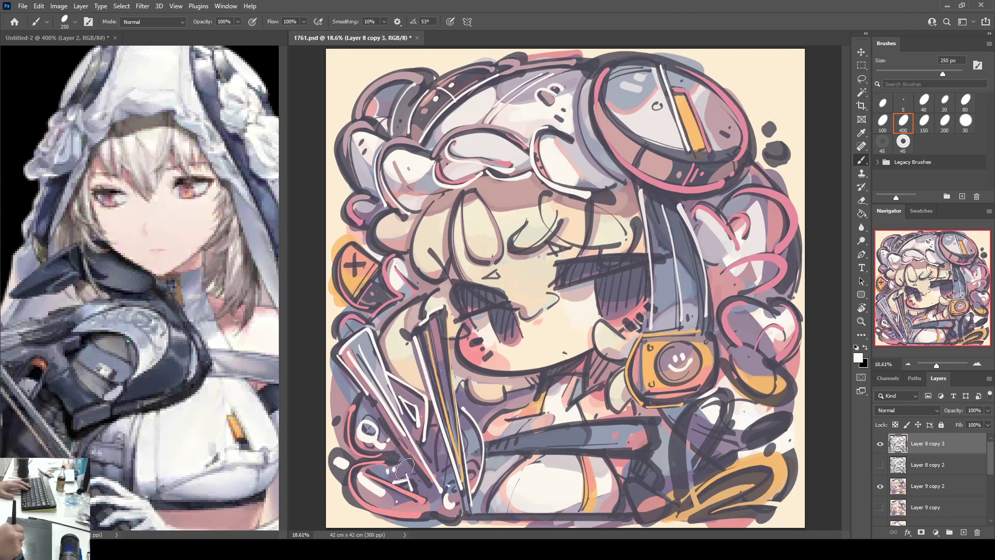
{"action": "mouse_move", "coordinate": [436, 510]}
{"action": "left_mouse_down"}
{"action": "mouse_move", "coordinate": [449, 521]}
{"action": "mouse_move", "coordinate": [463, 509]}
{"action": "left_mouse_up"}
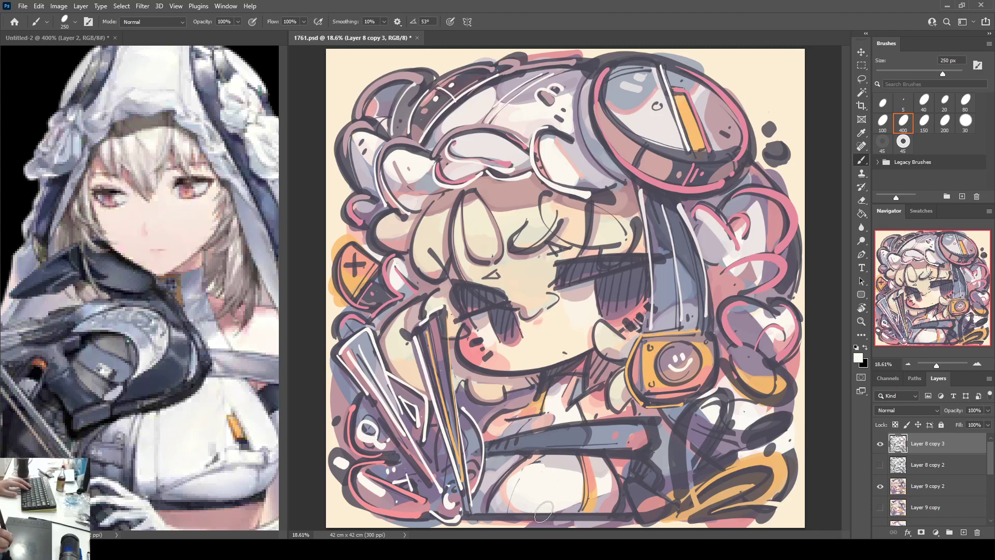
Step: Trace sampled pink lines along the chest's lower hem and both edges of the blue strap across the chest
{"action": "left_click", "coordinate": [640, 439], "text": "alt"}
{"action": "left_click_drag", "start_coordinate": [469, 516], "coordinate": [632, 515]}
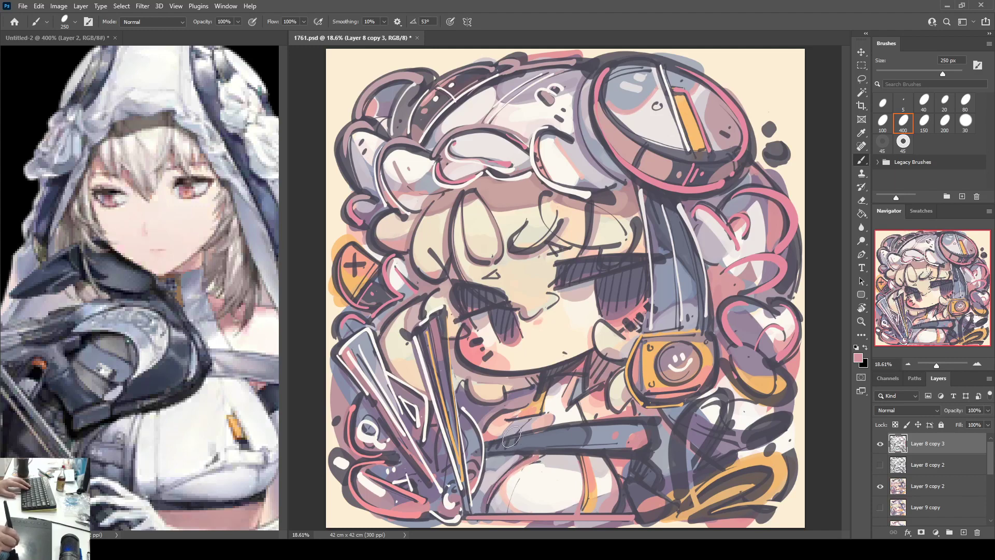
{"action": "left_click_drag", "start_coordinate": [526, 425], "coordinate": [651, 421]}
{"action": "left_click_drag", "start_coordinate": [488, 449], "coordinate": [659, 455]}
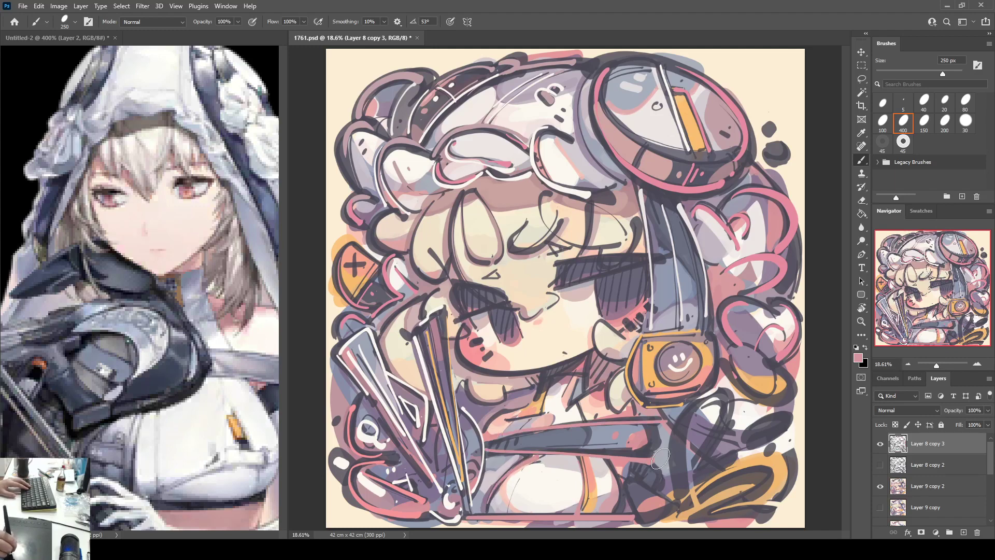
Step: Draw near-white lines along the upper and lower edges of the blue chest strap with a sampled colour
{"action": "left_click", "coordinate": [724, 389], "text": "alt"}
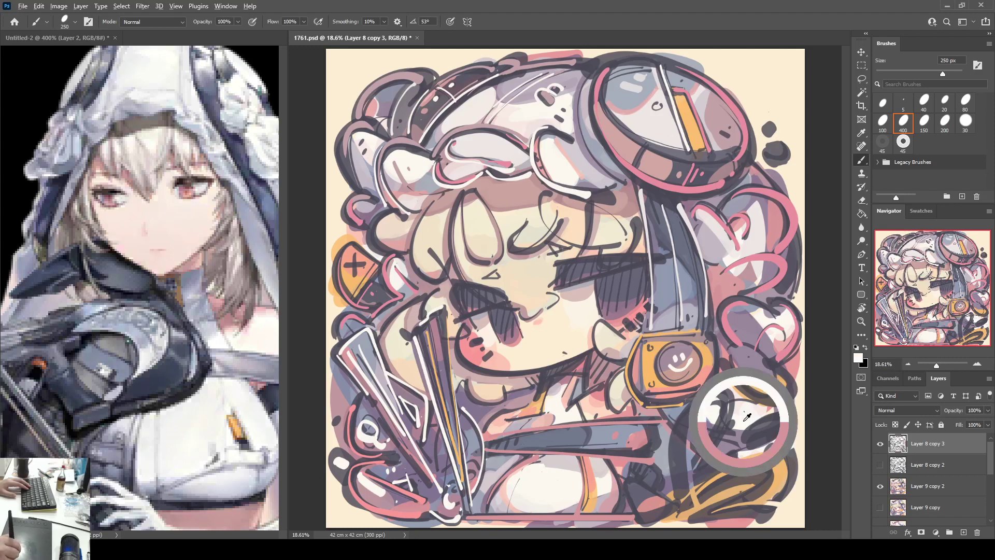
{"action": "left_click_drag", "start_coordinate": [491, 438], "coordinate": [614, 426]}
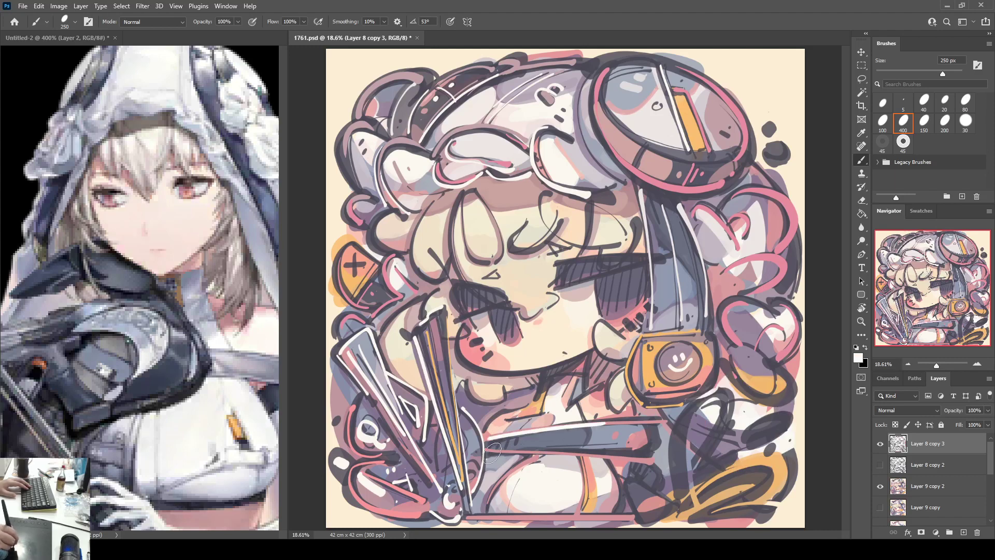
{"action": "left_click_drag", "start_coordinate": [487, 454], "coordinate": [648, 459]}
Step: Draw near-white lines around the strap's end and down the side of the chest, undoing the triangular strokes
{"action": "mouse_move", "coordinate": [651, 424]}
{"action": "left_mouse_down"}
{"action": "mouse_move", "coordinate": [642, 519]}
{"action": "mouse_move", "coordinate": [669, 509]}
{"action": "left_mouse_up"}
{"action": "mouse_move", "coordinate": [628, 480]}
{"action": "left_mouse_down"}
{"action": "mouse_move", "coordinate": [670, 508]}
{"action": "mouse_move", "coordinate": [657, 466]}
{"action": "mouse_move", "coordinate": [665, 477]}
{"action": "left_mouse_up"}
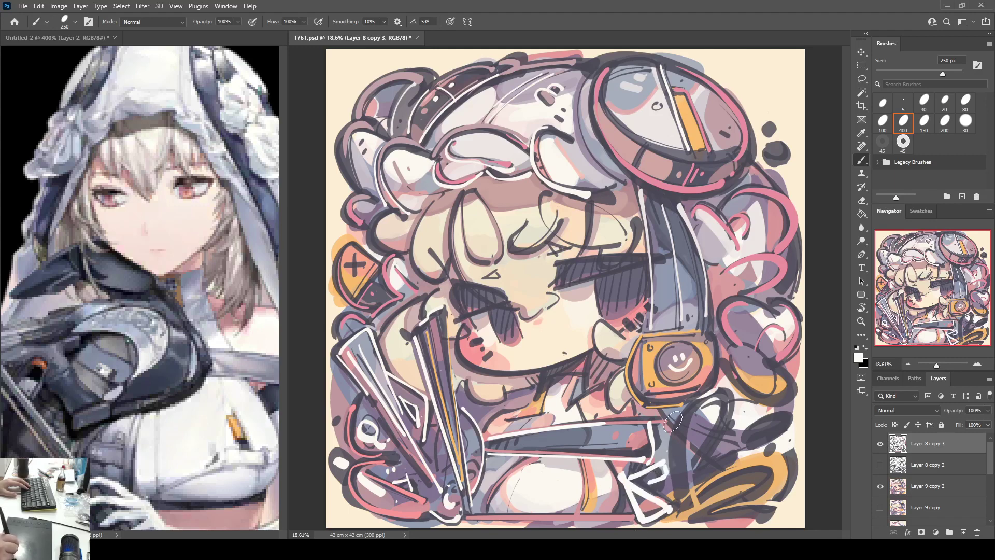
{"action": "key", "text": "ctrl+z"}
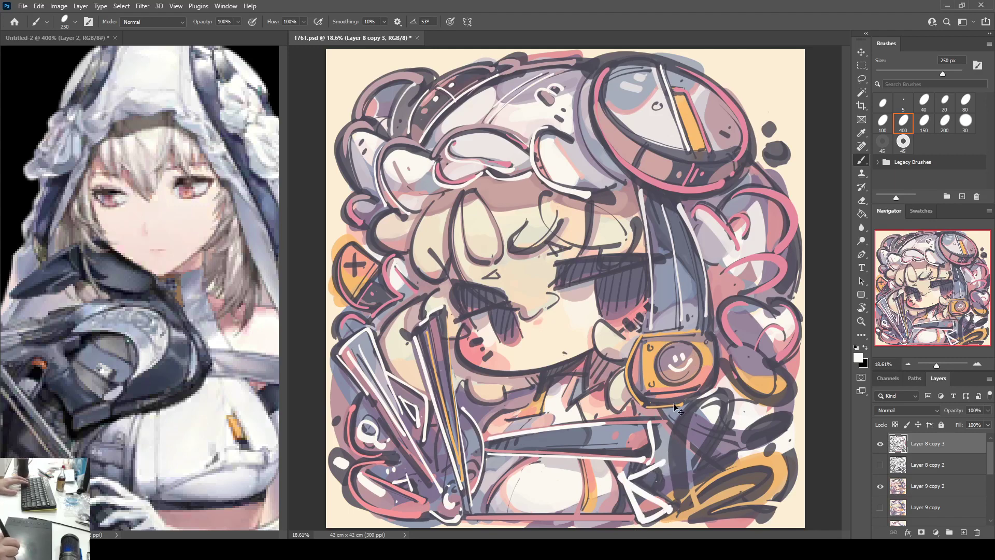
{"action": "key", "text": "ctrl+z"}
{"action": "key", "text": "ctrl+z"}
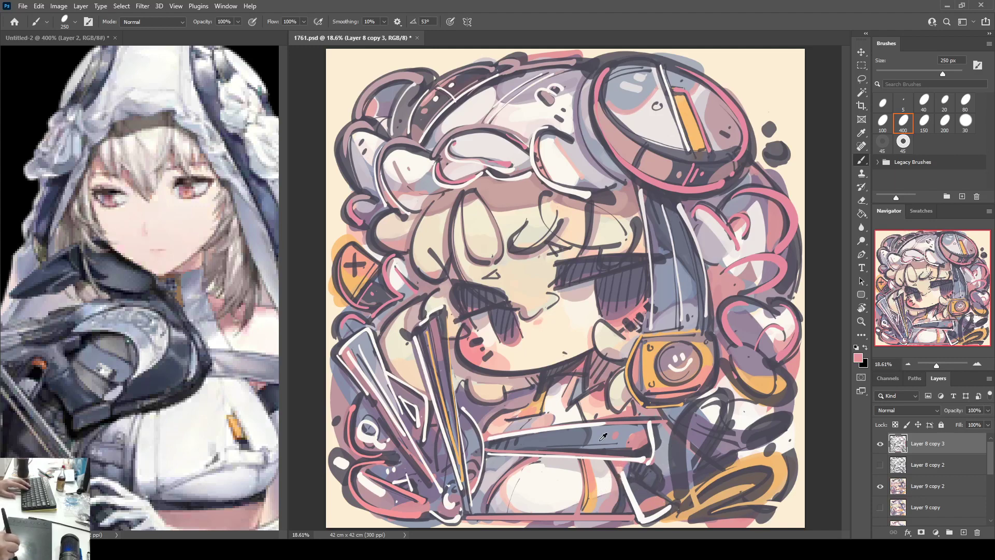
Step: Redraw the line along the orange stripe on the white chest with a sampled grey-purple
{"action": "left_click", "coordinate": [576, 434], "text": "alt"}
{"action": "key", "text": "ctrl+z"}
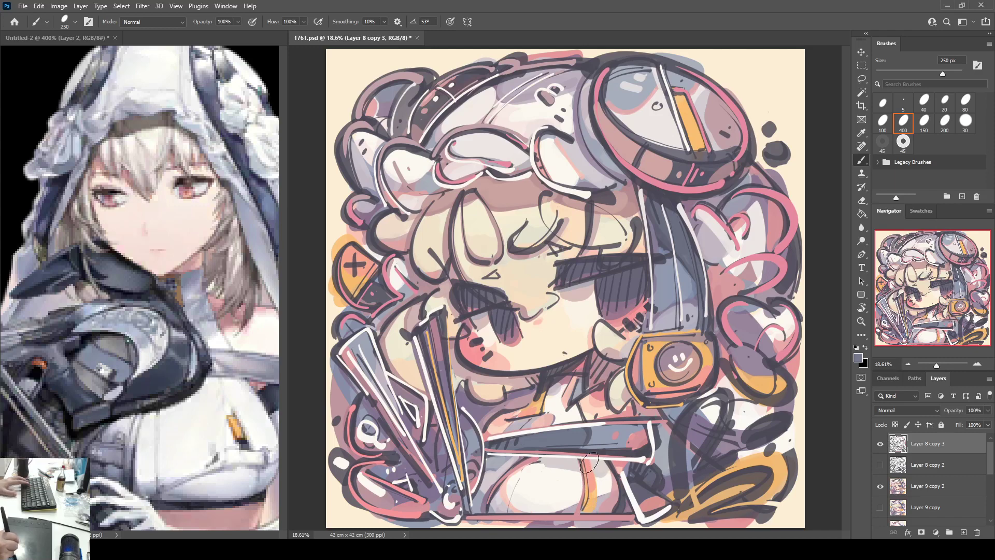
{"action": "mouse_move", "coordinate": [590, 463]}
{"action": "left_mouse_down"}
{"action": "mouse_move", "coordinate": [594, 511]}
{"action": "mouse_move", "coordinate": [584, 483]}
{"action": "mouse_move", "coordinate": [583, 511]}
{"action": "left_mouse_up"}
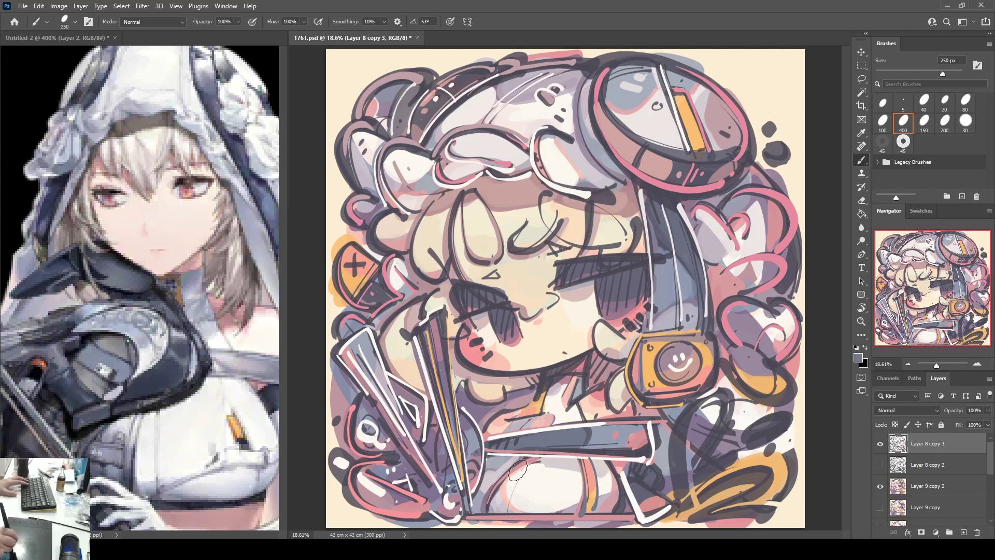
Step: Redraw the upper curve of the white chest and touch up the neck beside the collar with sampled cream and pink colours
{"action": "left_click_drag", "start_coordinate": [502, 485], "coordinate": [554, 452]}
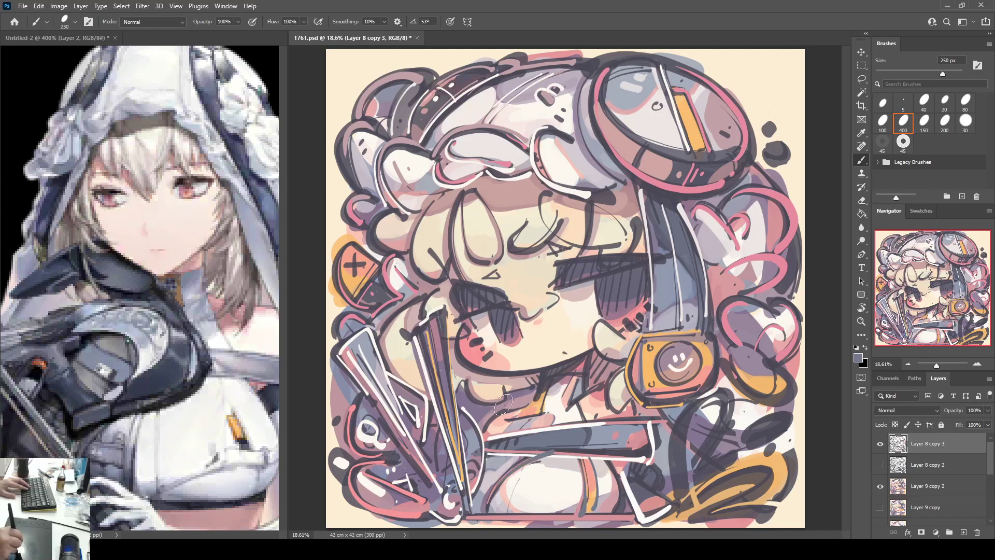
{"action": "left_click", "coordinate": [564, 404], "text": "alt"}
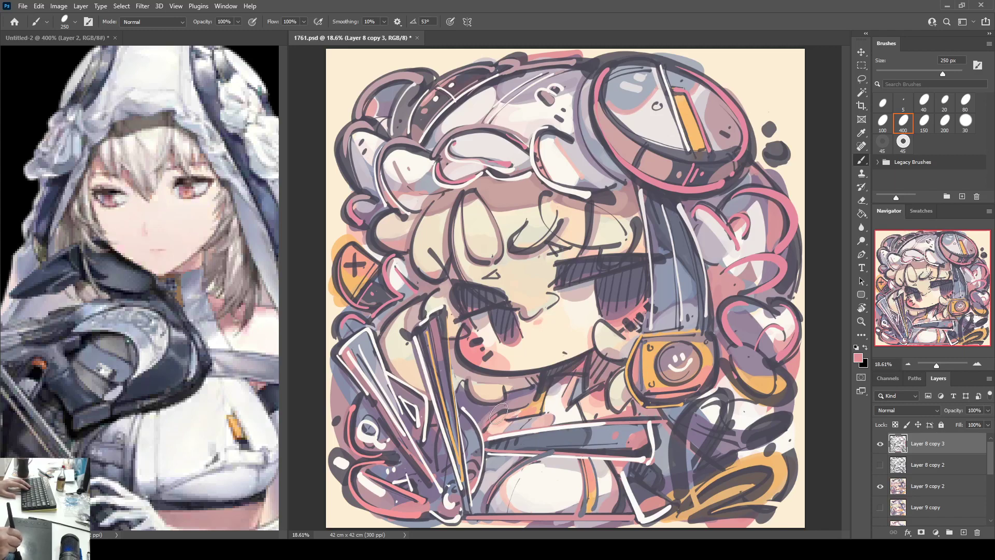
{"action": "left_click", "coordinate": [590, 404], "text": "alt"}
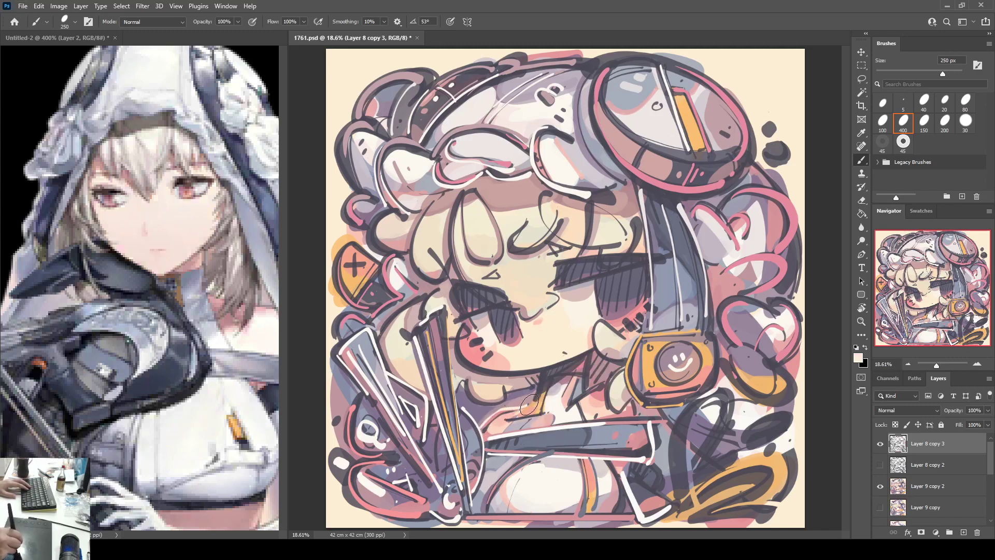
{"action": "left_click_drag", "start_coordinate": [592, 361], "coordinate": [588, 382]}
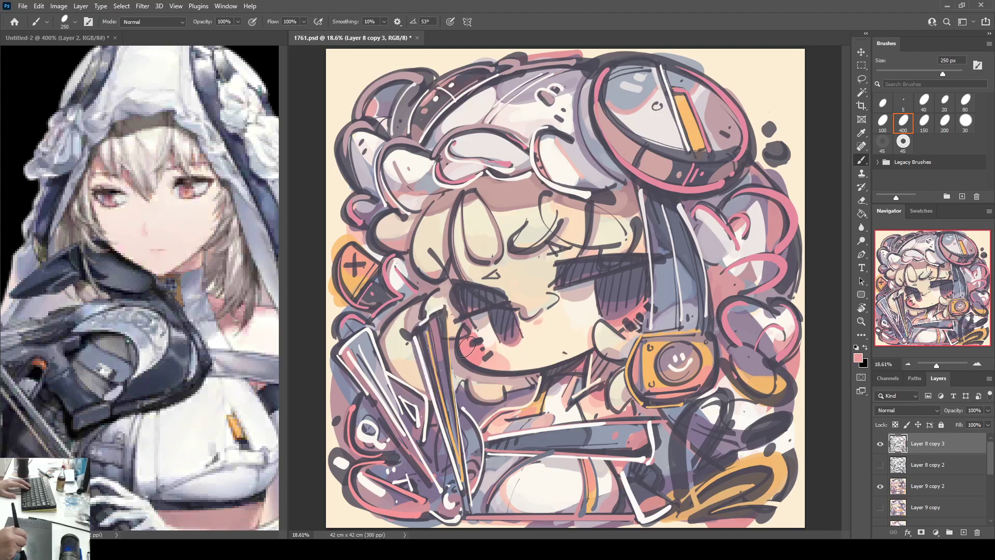
Step: Draw a line in a sampled cream colour along the lower cheek and jaw, undoing the earlier strokes
{"action": "key", "text": "z"}
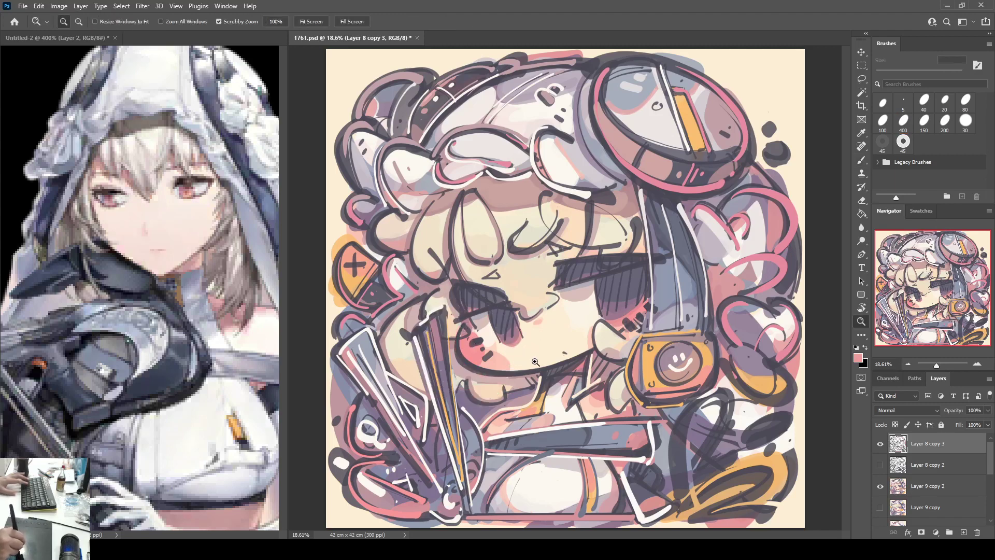
{"action": "key", "text": "b"}
{"action": "left_click", "coordinate": [531, 360], "text": "alt"}
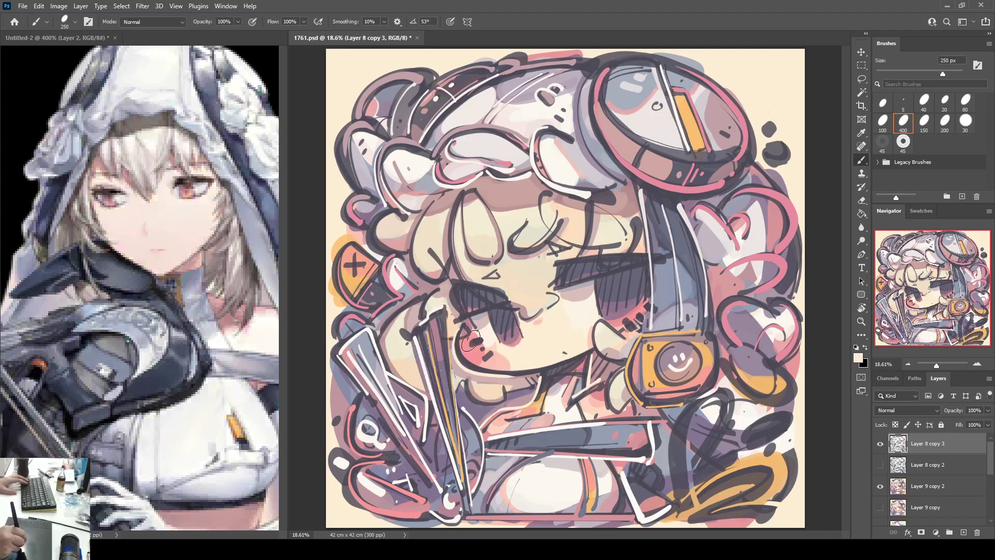
{"action": "key", "text": "ctrl+z"}
{"action": "mouse_move", "coordinate": [462, 326]}
{"action": "left_mouse_down"}
{"action": "mouse_move", "coordinate": [462, 355]}
{"action": "mouse_move", "coordinate": [519, 368]}
{"action": "left_mouse_up"}
{"action": "key", "text": "ctrl+z"}
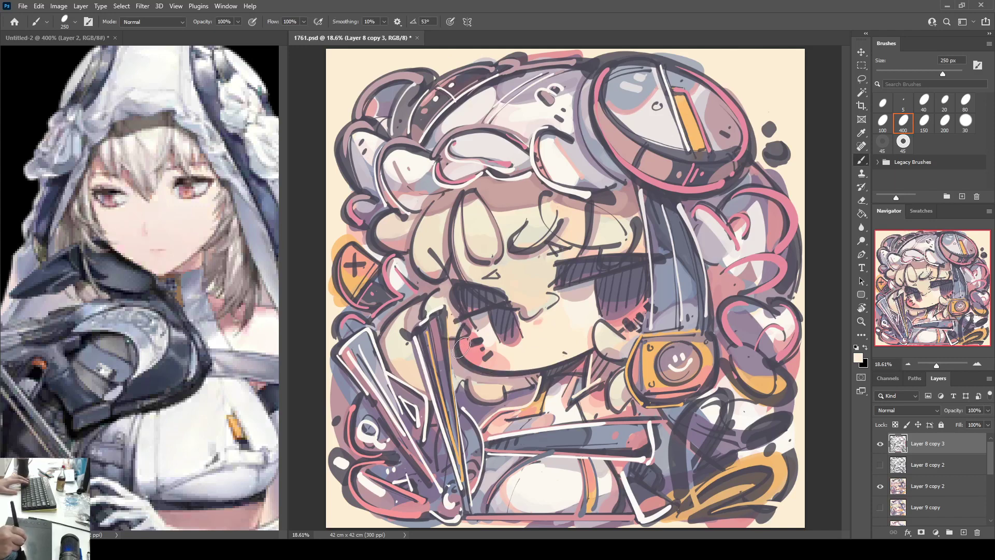
{"action": "mouse_move", "coordinate": [455, 351]}
{"action": "left_mouse_down"}
{"action": "mouse_move", "coordinate": [488, 375]}
{"action": "mouse_move", "coordinate": [540, 373]}
{"action": "left_mouse_up"}
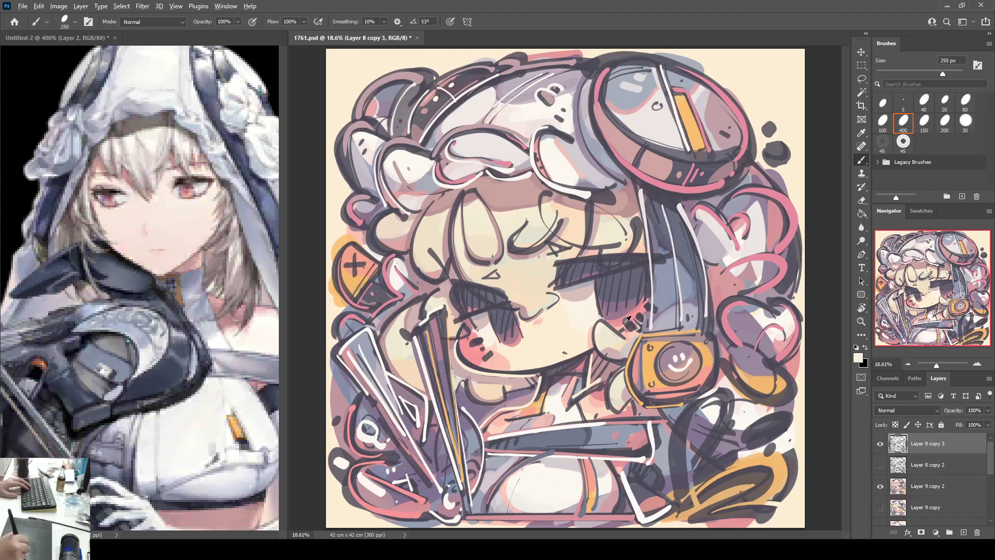
Step: Paint a small pink mouth and recolour the blush marks on both cheeks in a sampled near-white
{"action": "left_click", "coordinate": [508, 367], "text": "alt"}
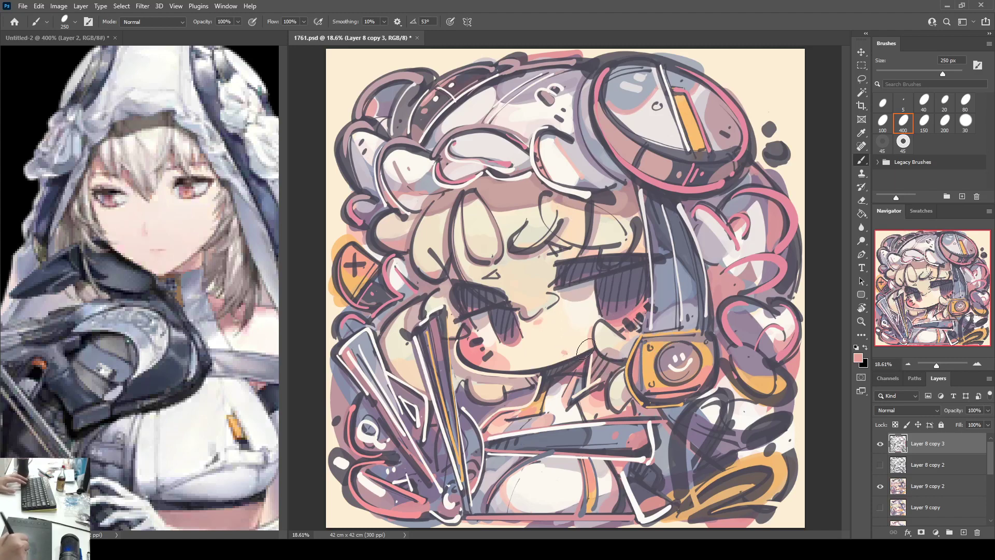
{"action": "left_click_drag", "start_coordinate": [566, 352], "coordinate": [570, 354]}
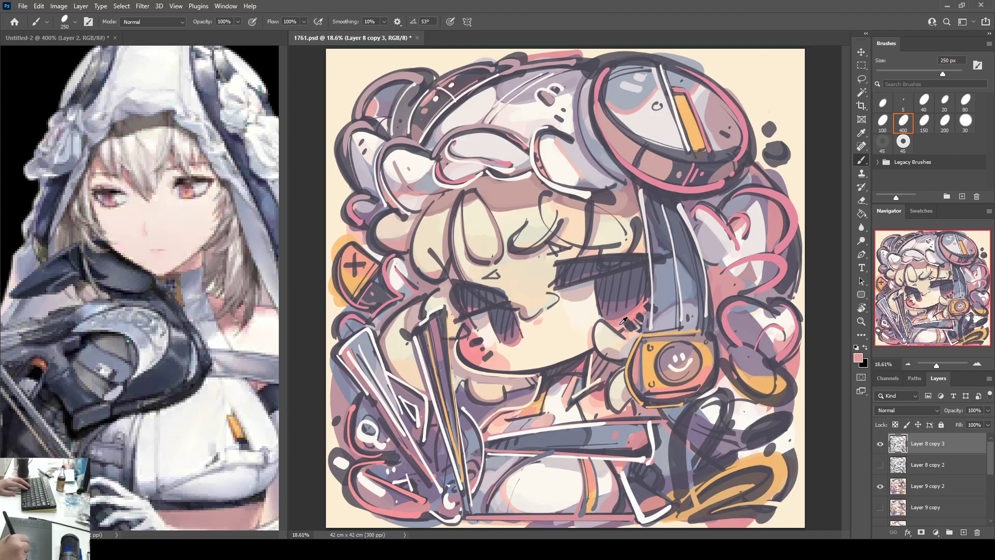
{"action": "left_click", "coordinate": [499, 360], "text": "alt"}
{"action": "left_click", "coordinate": [477, 357], "text": "alt"}
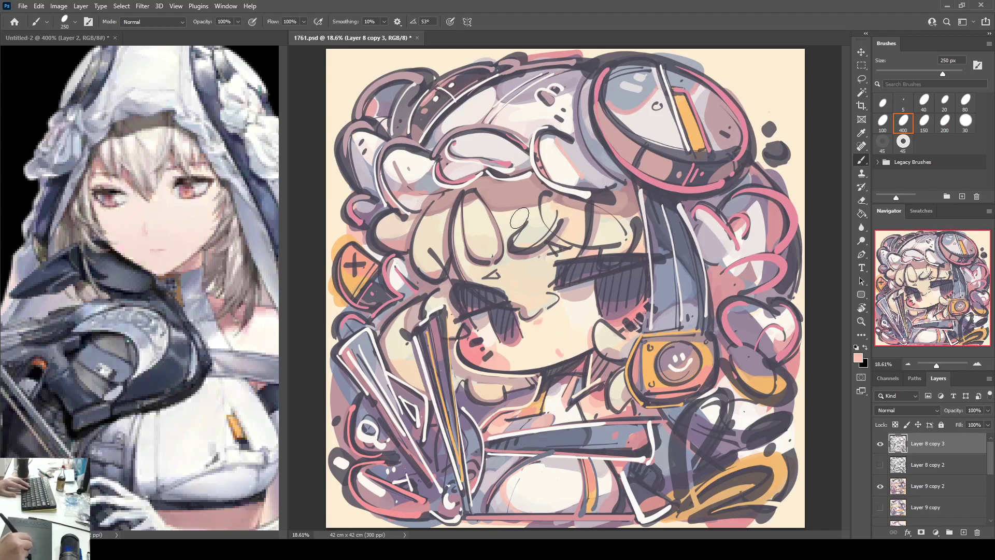
{"action": "left_click", "coordinate": [557, 350], "text": "alt"}
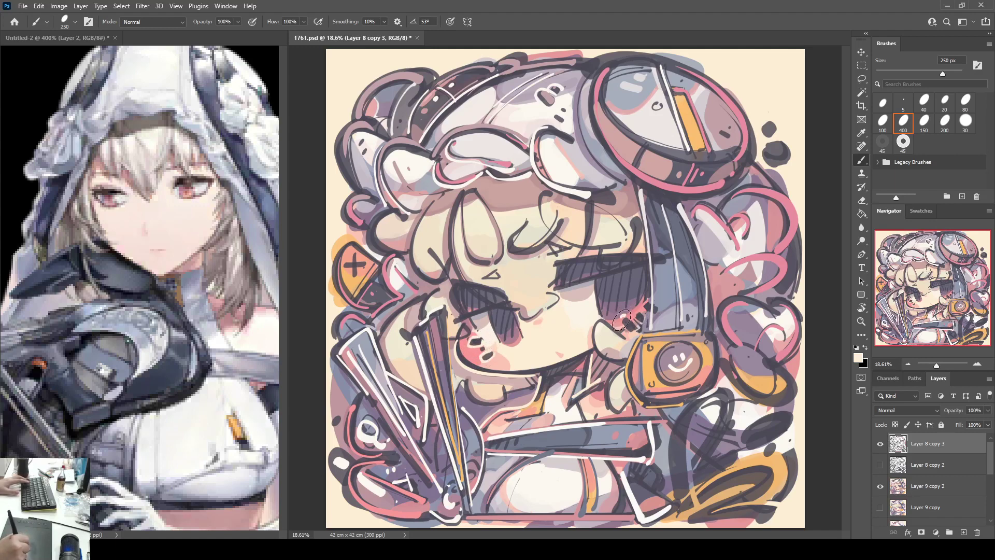
{"action": "left_click_drag", "start_coordinate": [635, 320], "coordinate": [652, 303]}
Step: Retrace the fringe and nose lines in a sampled purple and outline the hair lock over the eye in cream, undoing stray strokes
{"action": "left_click", "coordinate": [652, 302], "text": "alt"}
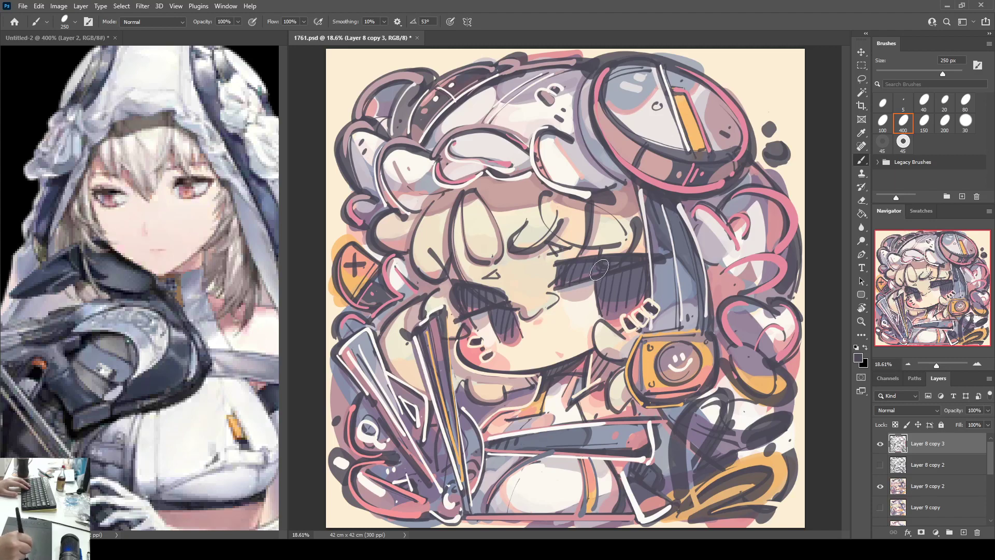
{"action": "left_click", "coordinate": [625, 304], "text": "alt"}
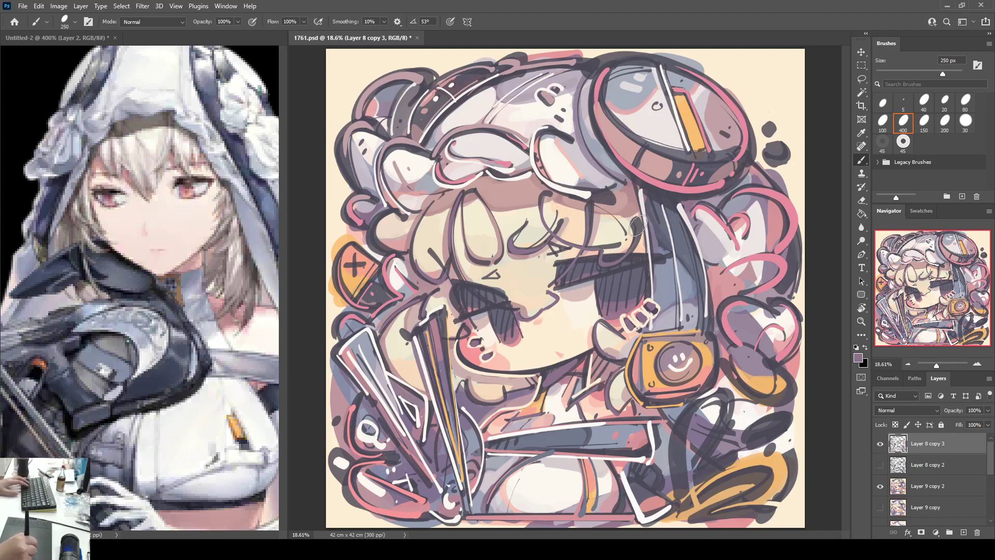
{"action": "left_click", "coordinate": [620, 243], "text": "alt"}
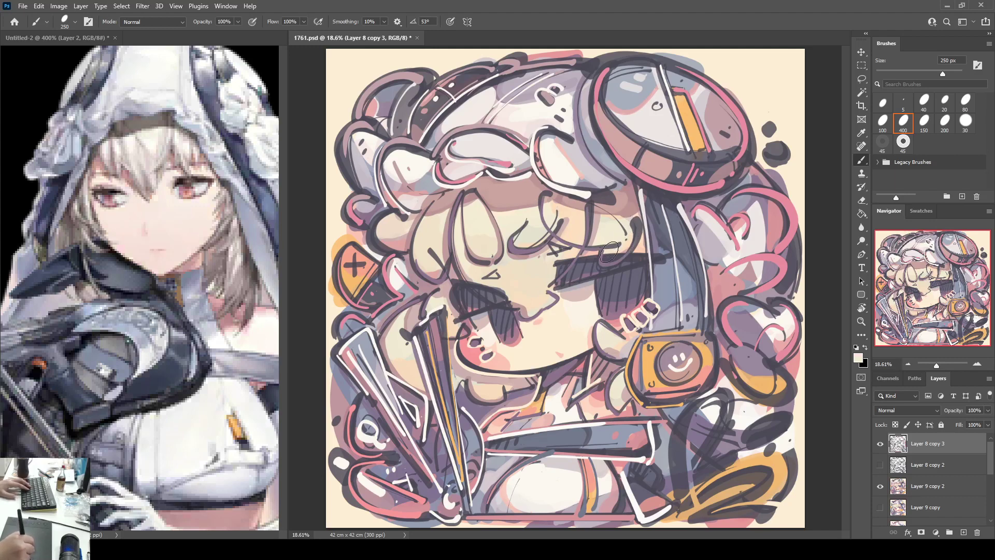
{"action": "mouse_move", "coordinate": [610, 250]}
{"action": "left_mouse_down"}
{"action": "mouse_move", "coordinate": [595, 264]}
{"action": "mouse_move", "coordinate": [628, 255]}
{"action": "mouse_move", "coordinate": [639, 232]}
{"action": "mouse_move", "coordinate": [621, 265]}
{"action": "mouse_move", "coordinate": [642, 236]}
{"action": "left_mouse_up"}
{"action": "key", "text": "ctrl+z"}
{"action": "key", "text": "ctrl+z"}
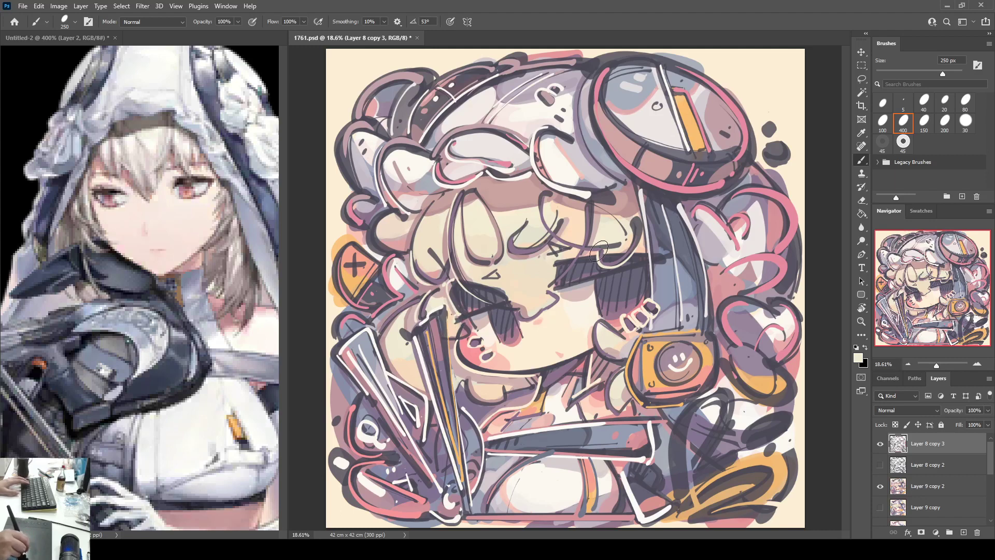
{"action": "key", "text": "ctrl+z"}
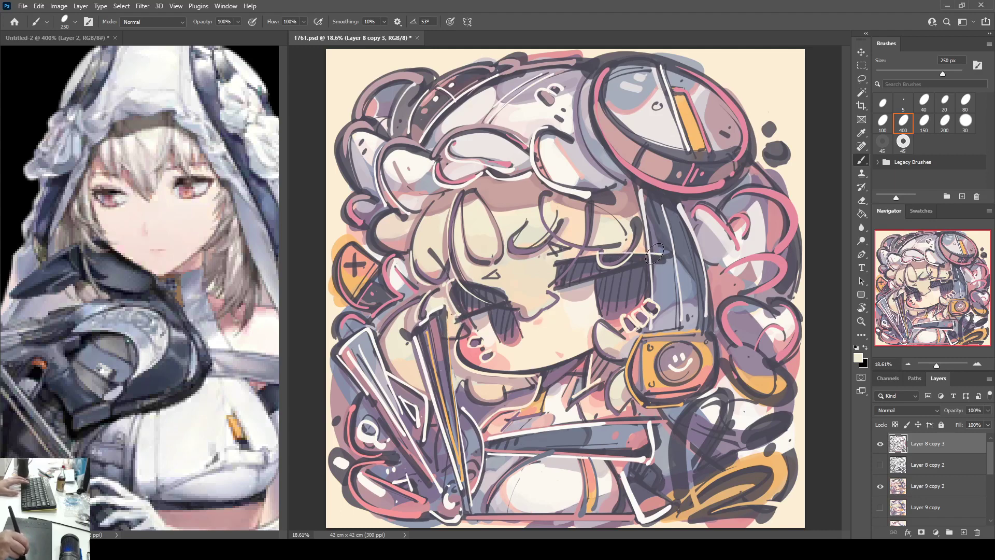
Step: Draw pink lines along the upper edge of the larger eye's lashes with a sampled colour, redoing the stroke until it fits
{"action": "left_click", "coordinate": [474, 347], "text": "alt"}
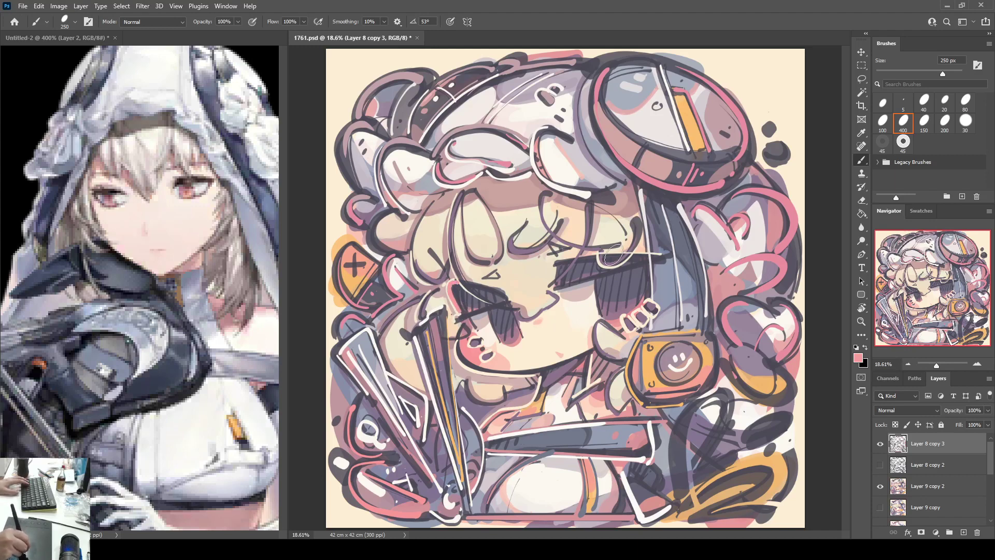
{"action": "left_click_drag", "start_coordinate": [585, 255], "coordinate": [656, 254]}
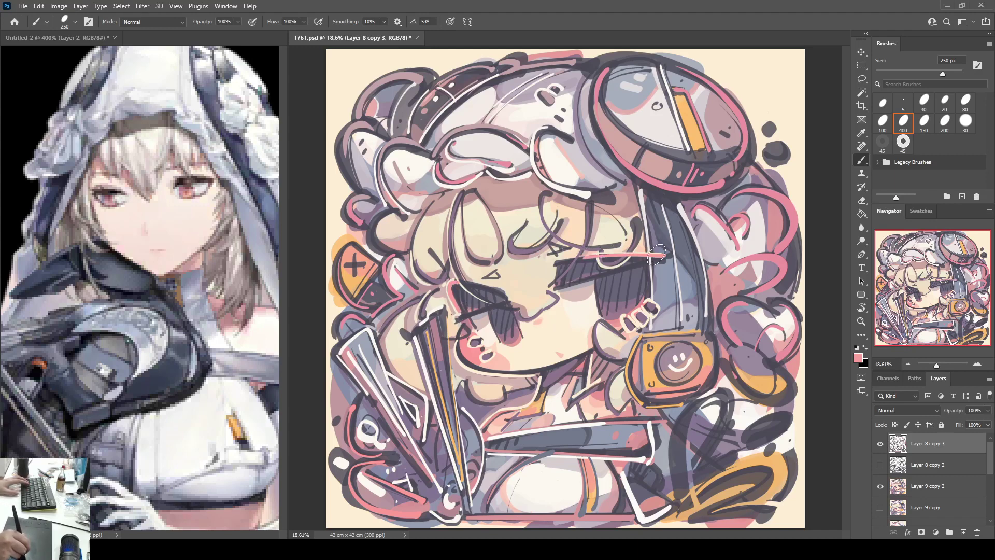
{"action": "key", "text": "ctrl+z"}
{"action": "left_click_drag", "start_coordinate": [591, 256], "coordinate": [672, 253]}
{"action": "key", "text": "ctrl+z"}
{"action": "left_click_drag", "start_coordinate": [589, 255], "coordinate": [673, 252]}
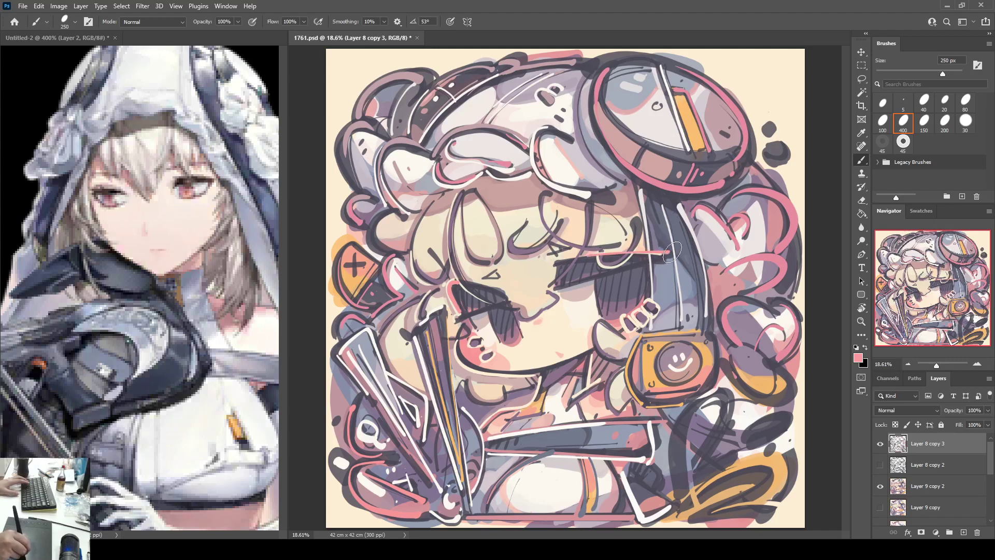
{"action": "key", "text": "ctrl+z"}
{"action": "left_click_drag", "start_coordinate": [575, 255], "coordinate": [669, 253]}
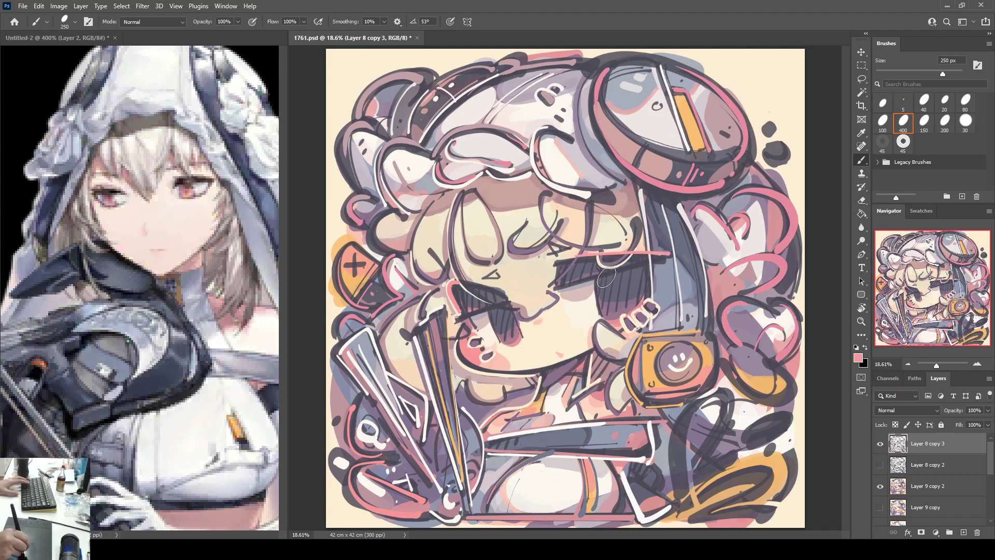
{"action": "left_click_drag", "start_coordinate": [614, 273], "coordinate": [670, 262]}
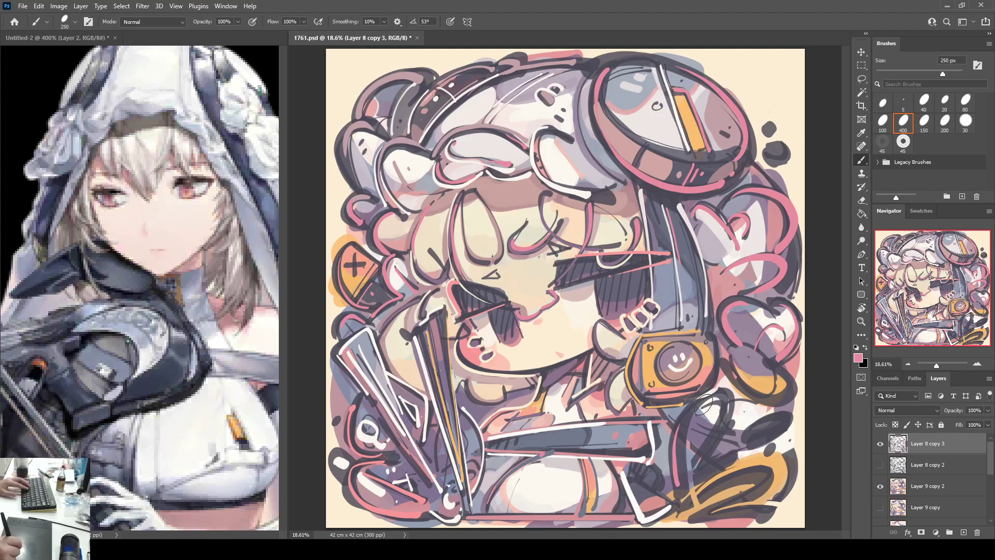
Step: Draw sampled near-white lines over the dark looped shapes and orange strands in the artwork's lower corner beside the chest strap
{"action": "left_click", "coordinate": [742, 417], "text": "alt"}
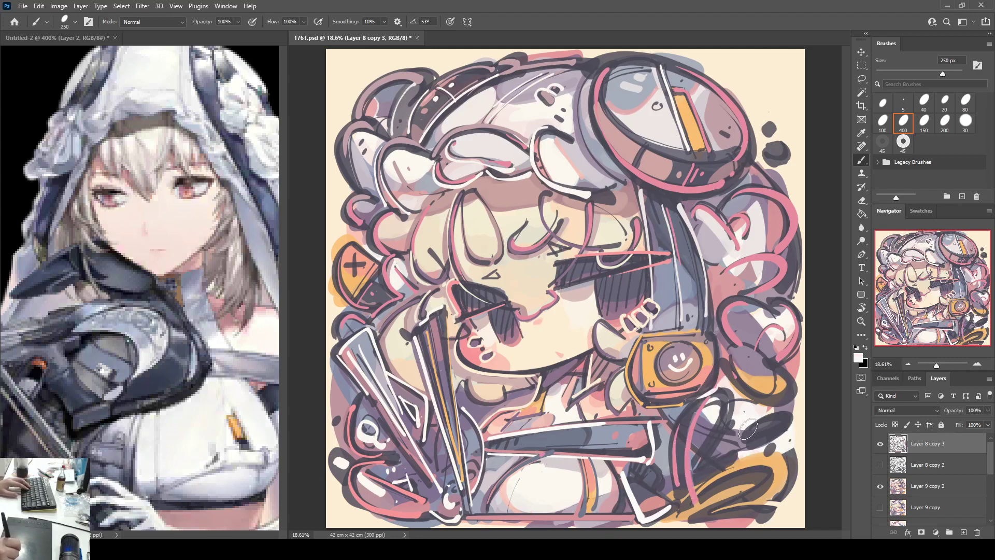
{"action": "mouse_move", "coordinate": [748, 428]}
{"action": "left_mouse_down"}
{"action": "mouse_move", "coordinate": [736, 432]}
{"action": "mouse_move", "coordinate": [782, 409]}
{"action": "left_mouse_up"}
{"action": "mouse_move", "coordinate": [709, 484]}
{"action": "left_mouse_down"}
{"action": "mouse_move", "coordinate": [695, 499]}
{"action": "mouse_move", "coordinate": [739, 471]}
{"action": "mouse_move", "coordinate": [734, 511]}
{"action": "left_mouse_up"}
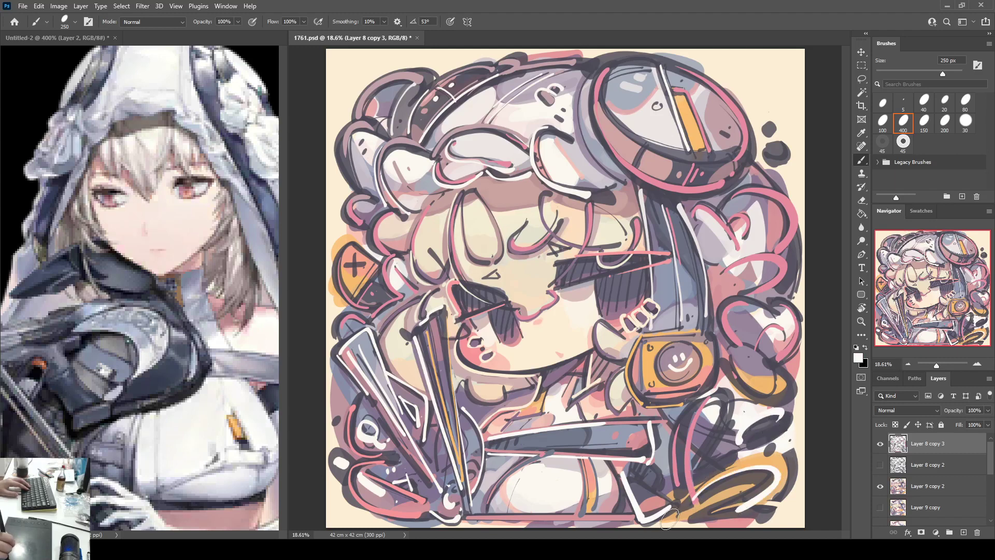
{"action": "left_click_drag", "start_coordinate": [676, 411], "coordinate": [682, 511]}
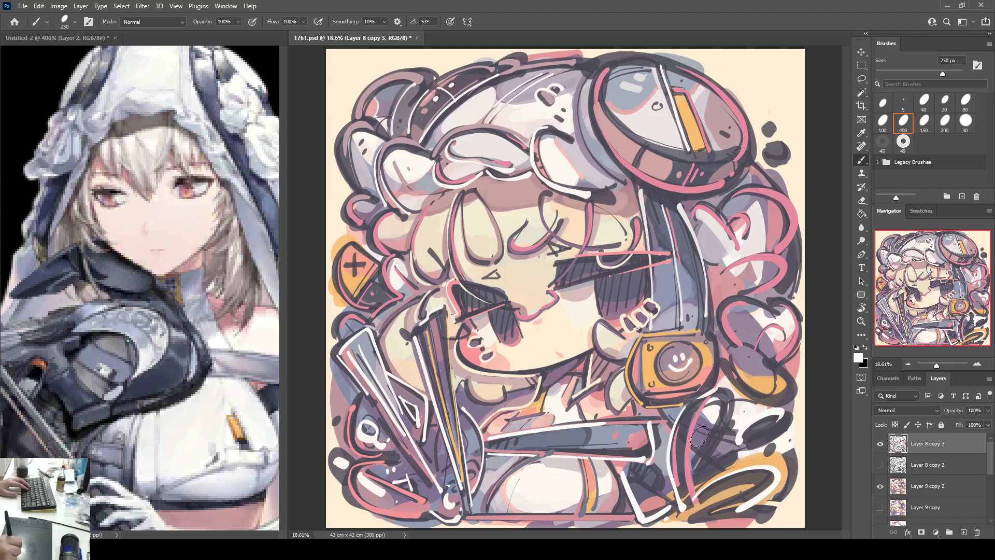
{"action": "mouse_move", "coordinate": [712, 411]}
{"action": "left_mouse_down"}
{"action": "mouse_move", "coordinate": [685, 474]}
{"action": "mouse_move", "coordinate": [734, 444]}
{"action": "left_mouse_up"}
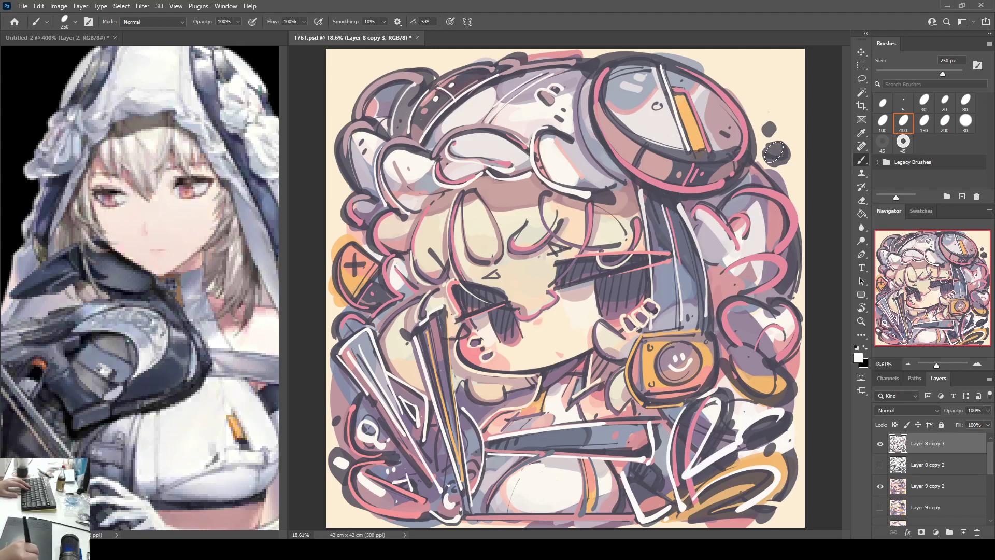
Step: Add near-white accents inside the loose dark dots, around the orange ornament's cross and on the hatched patch below the chest strap
{"action": "left_click_drag", "start_coordinate": [774, 154], "coordinate": [777, 151]}
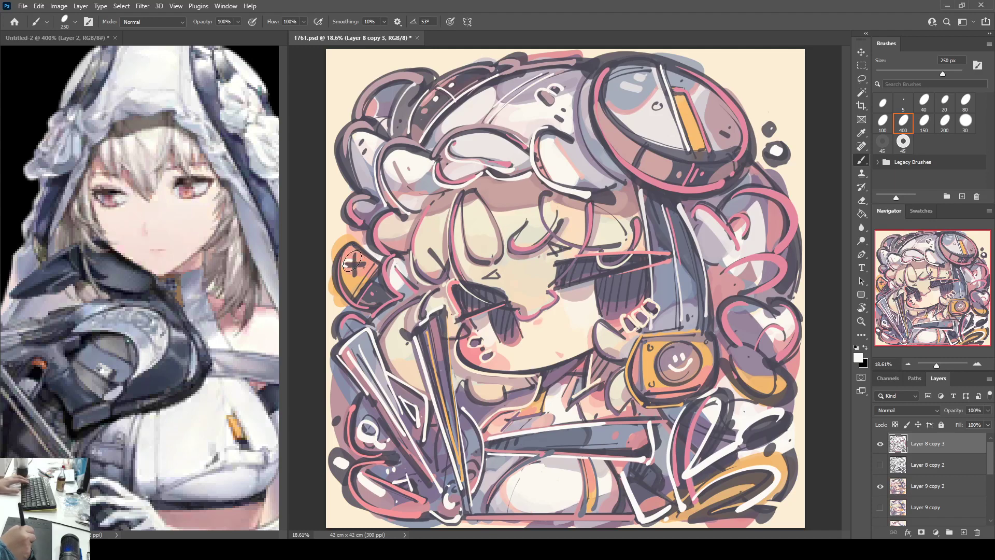
{"action": "mouse_move", "coordinate": [356, 254]}
{"action": "left_mouse_down"}
{"action": "mouse_move", "coordinate": [357, 280]}
{"action": "mouse_move", "coordinate": [366, 263]}
{"action": "left_mouse_up"}
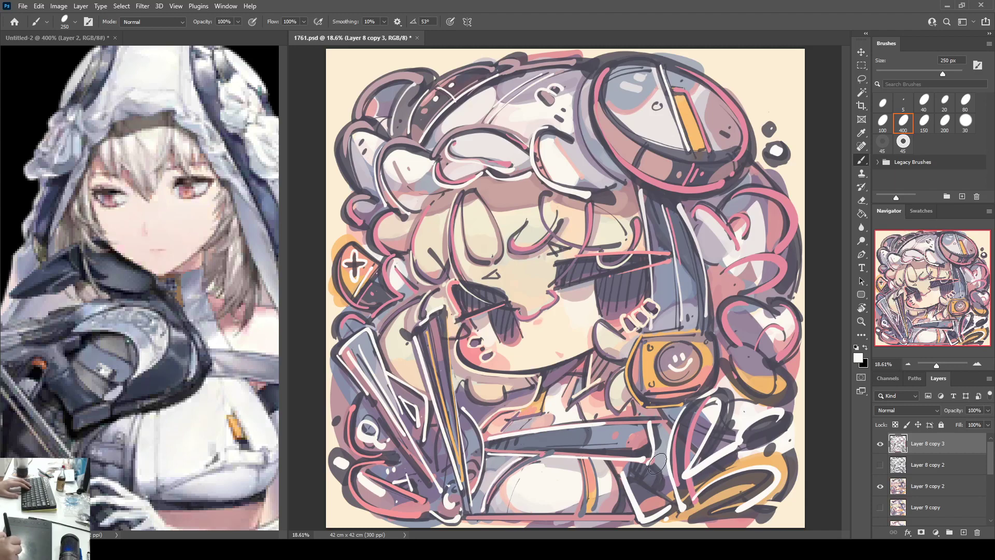
{"action": "left_click_drag", "start_coordinate": [621, 469], "coordinate": [672, 500]}
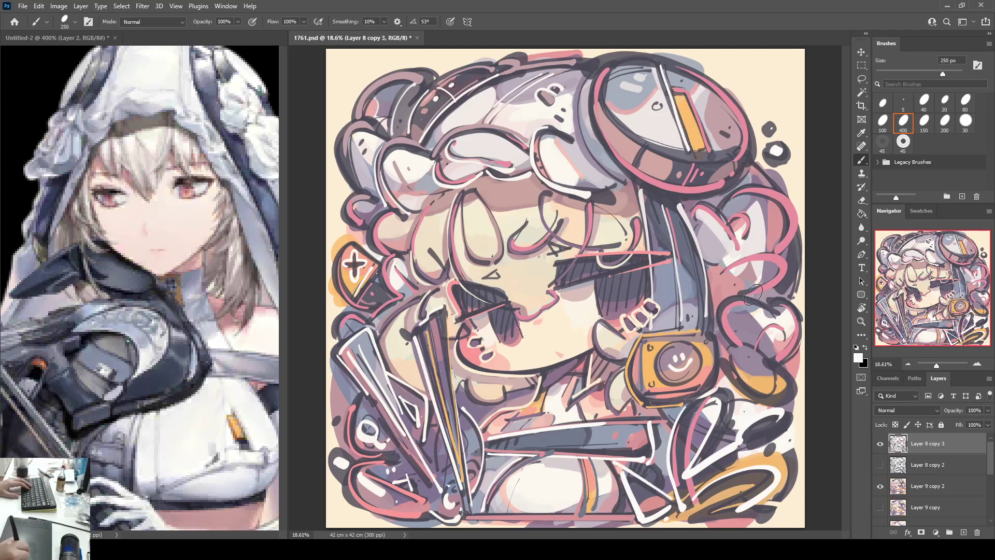
Step: Add near-white lines along the pink heart-shaped curls and a spot on the round hood disc, and save the file
{"action": "mouse_move", "coordinate": [777, 310]}
{"action": "left_mouse_down"}
{"action": "mouse_move", "coordinate": [723, 297]}
{"action": "mouse_move", "coordinate": [741, 346]}
{"action": "left_mouse_up"}
{"action": "left_click_drag", "start_coordinate": [722, 273], "coordinate": [760, 263]}
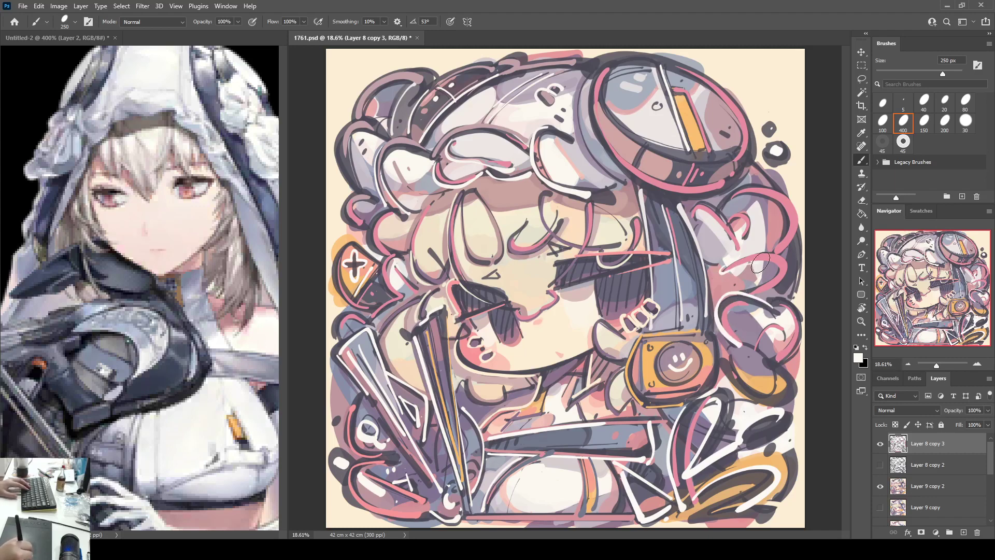
{"action": "left_click_drag", "start_coordinate": [729, 218], "coordinate": [751, 226]}
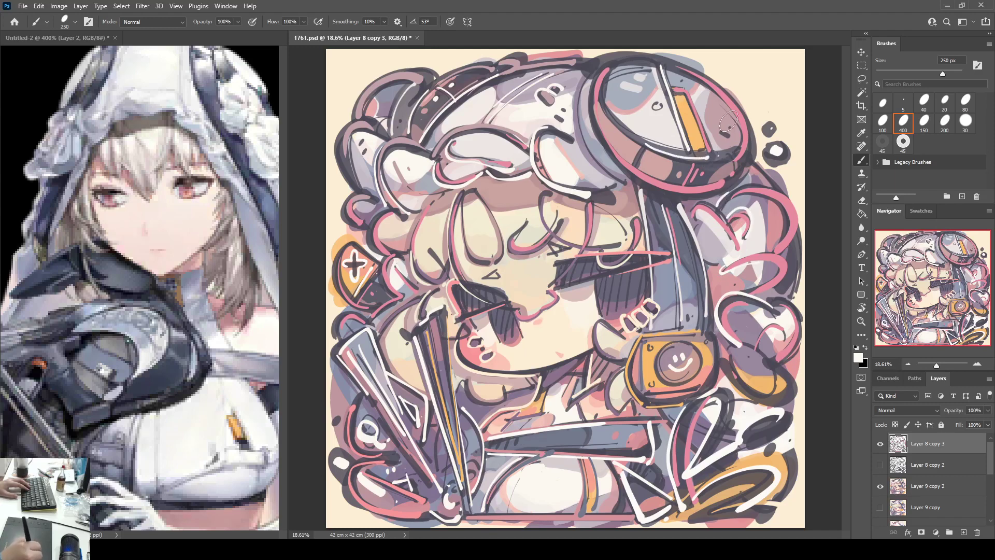
{"action": "left_click_drag", "start_coordinate": [719, 129], "coordinate": [726, 135]}
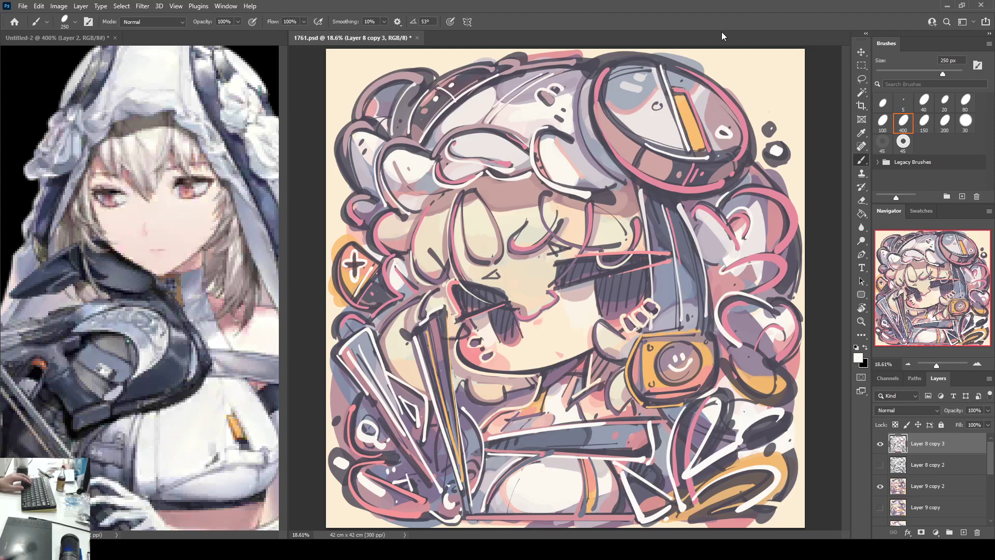
{"action": "key", "text": "ctrl+s"}
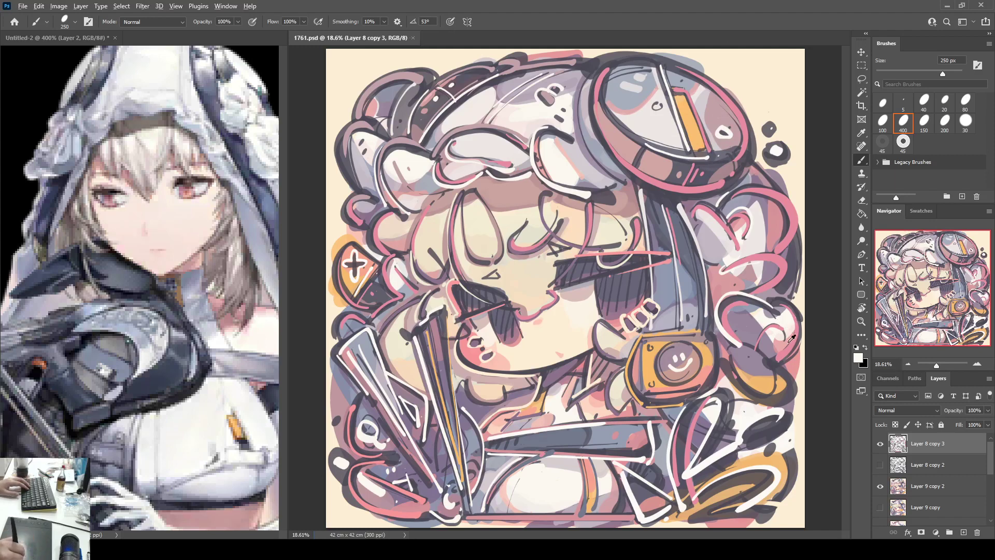
Step: Paint round spots of a sampled pink in the lower part of both eyes
{"action": "left_click", "coordinate": [722, 310], "text": "alt"}
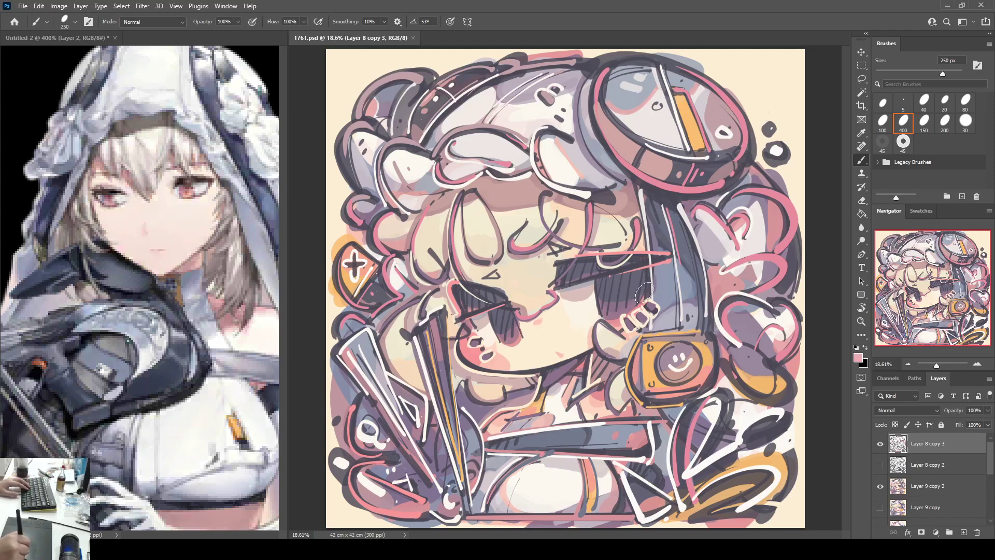
{"action": "mouse_move", "coordinate": [634, 302]}
{"action": "left_mouse_down"}
{"action": "mouse_move", "coordinate": [624, 311]}
{"action": "mouse_move", "coordinate": [638, 301]}
{"action": "left_mouse_up"}
{"action": "left_click_drag", "start_coordinate": [511, 337], "coordinate": [515, 341]}
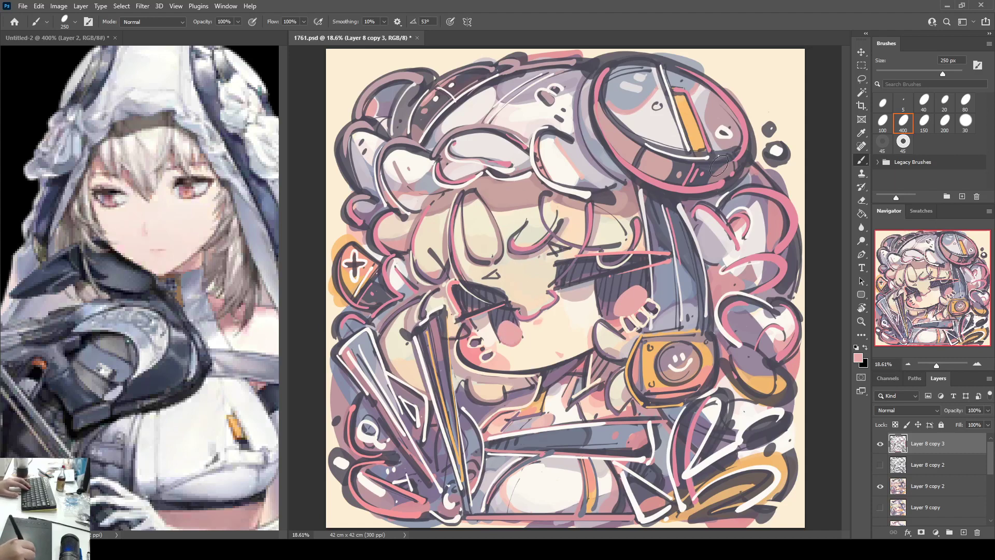
Step: Try a sampled orange spot over the pink spot in the eye nearest the hood band
{"action": "left_click", "coordinate": [704, 141], "text": "alt"}
{"action": "key", "text": "i"}
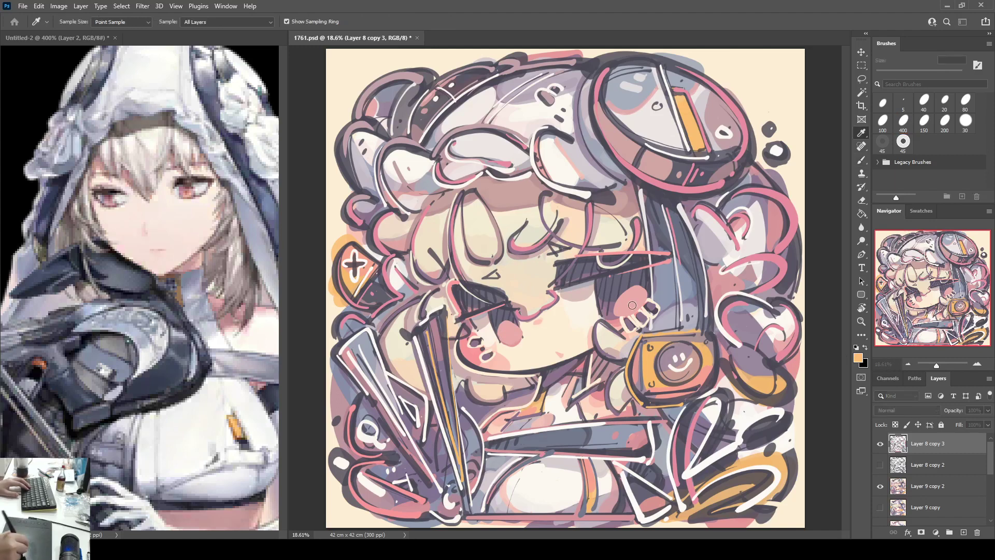
{"action": "key", "text": "b"}
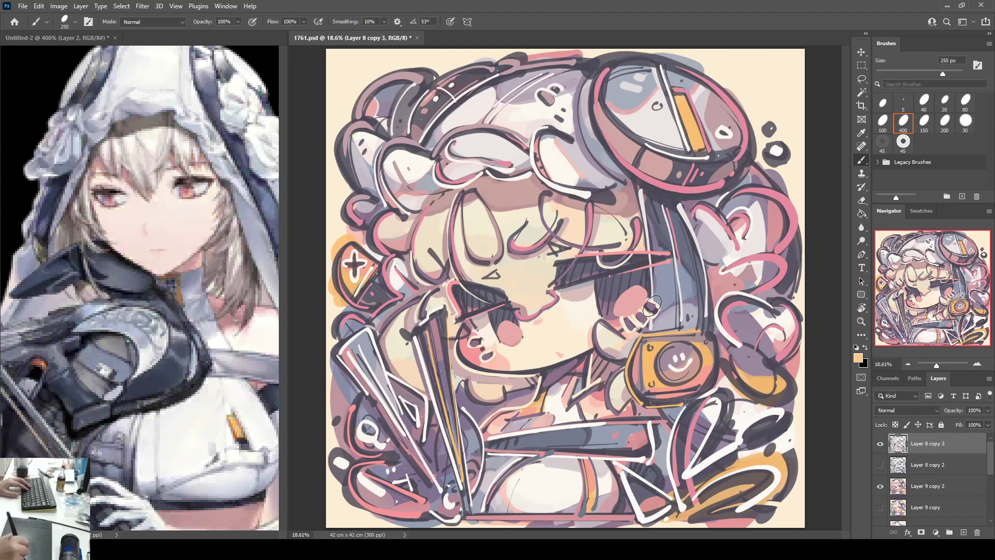
{"action": "left_click_drag", "start_coordinate": [629, 306], "coordinate": [640, 304]}
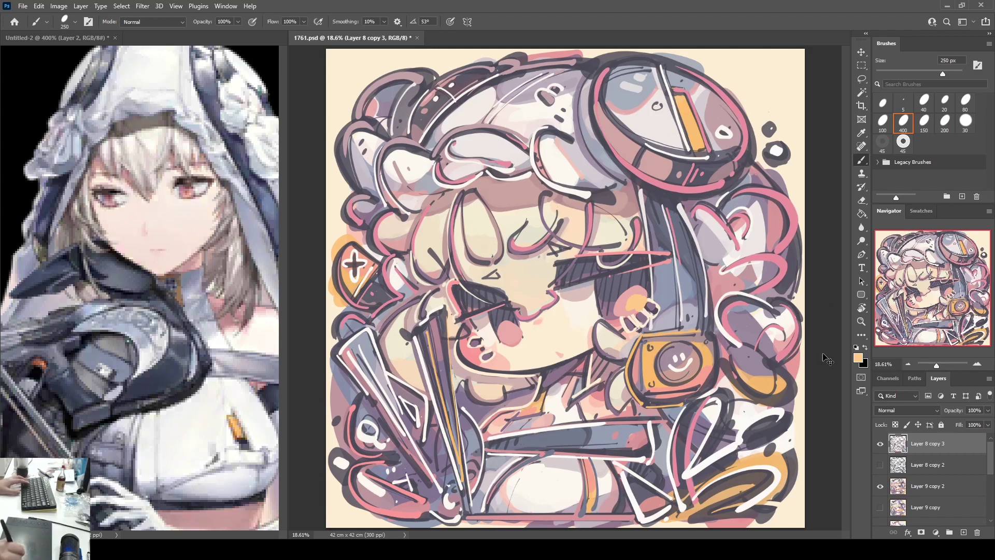
{"action": "key", "text": "ctrl+z"}
Step: Paint brighter pink centres inside the round spots in the lower part of both eyes
{"action": "left_click", "coordinate": [860, 358]}
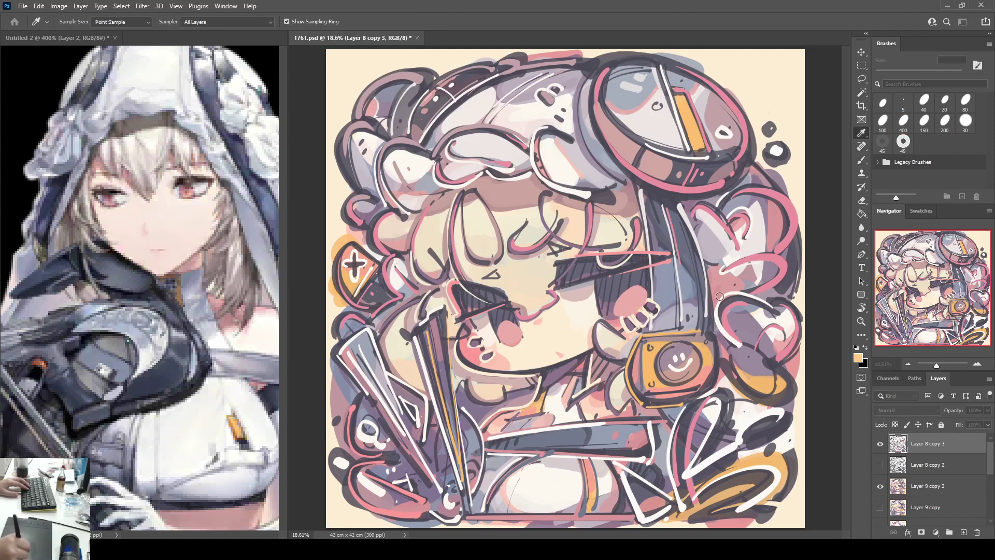
{"action": "left_click", "coordinate": [653, 291], "text": "alt"}
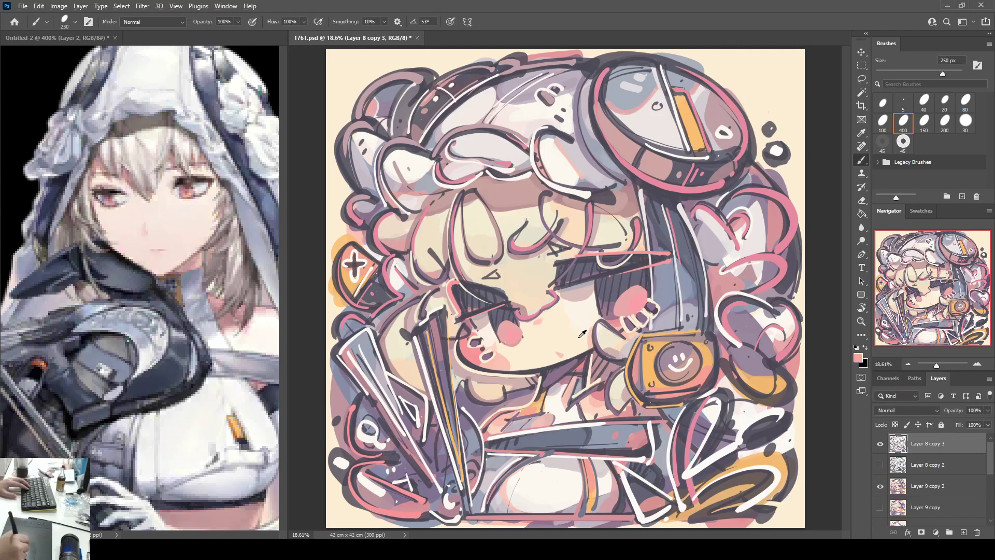
{"action": "left_click", "coordinate": [601, 310], "text": "alt"}
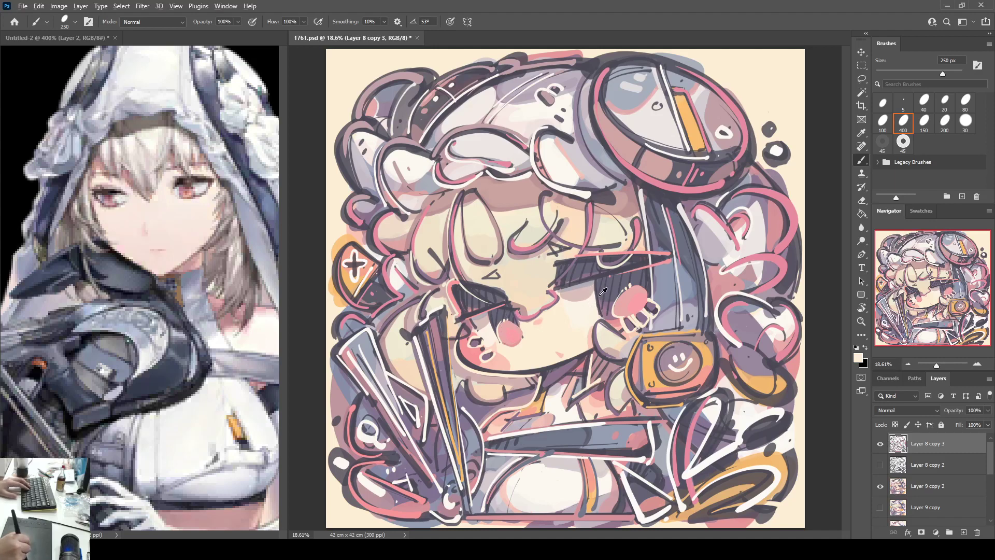
Step: Try sampled purple and near-white accents in the dark irises and a grey-purple stroke along the band beside the face
{"action": "left_click", "coordinate": [617, 303], "text": "alt"}
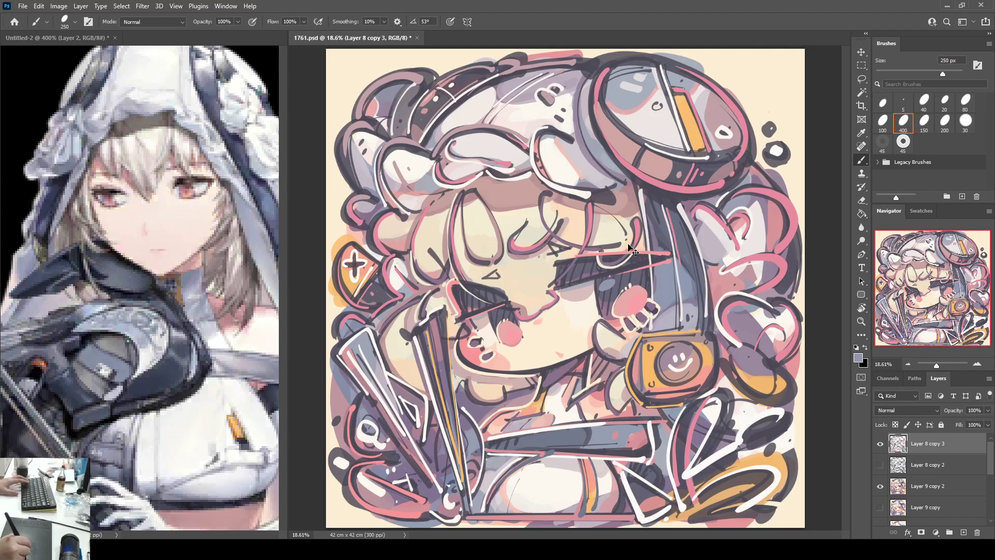
{"action": "left_click", "coordinate": [596, 295], "text": "alt"}
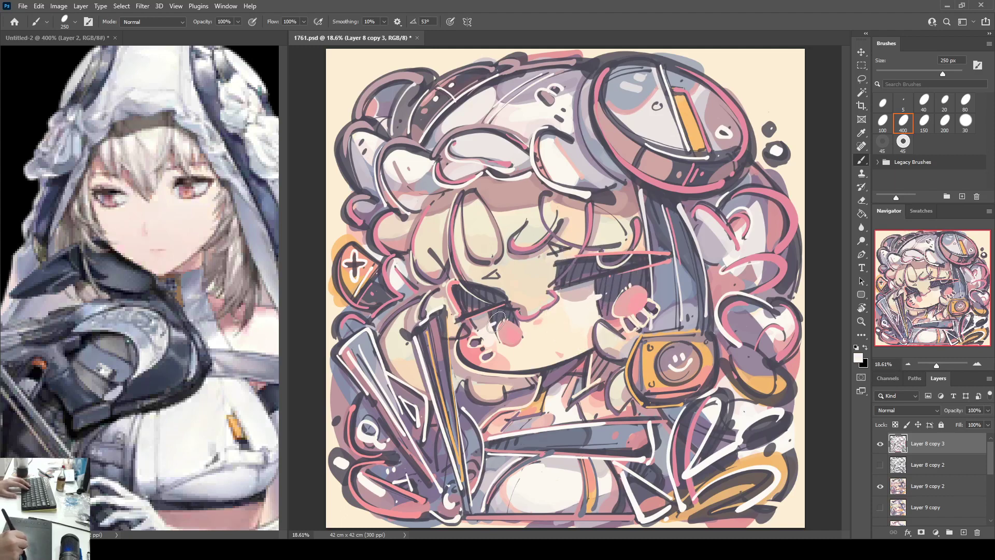
{"action": "left_click", "coordinate": [590, 273], "text": "alt"}
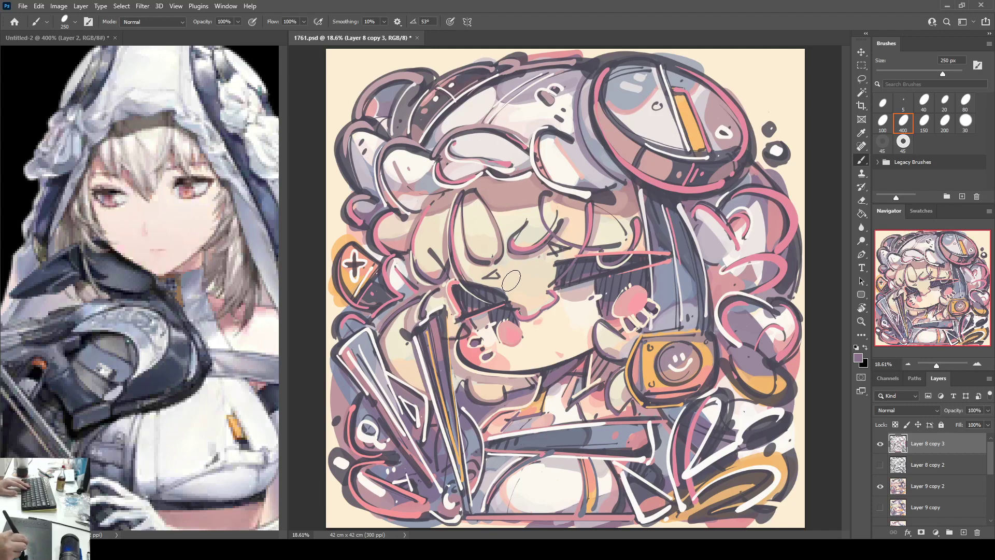
{"action": "left_click", "coordinate": [702, 280], "text": "alt"}
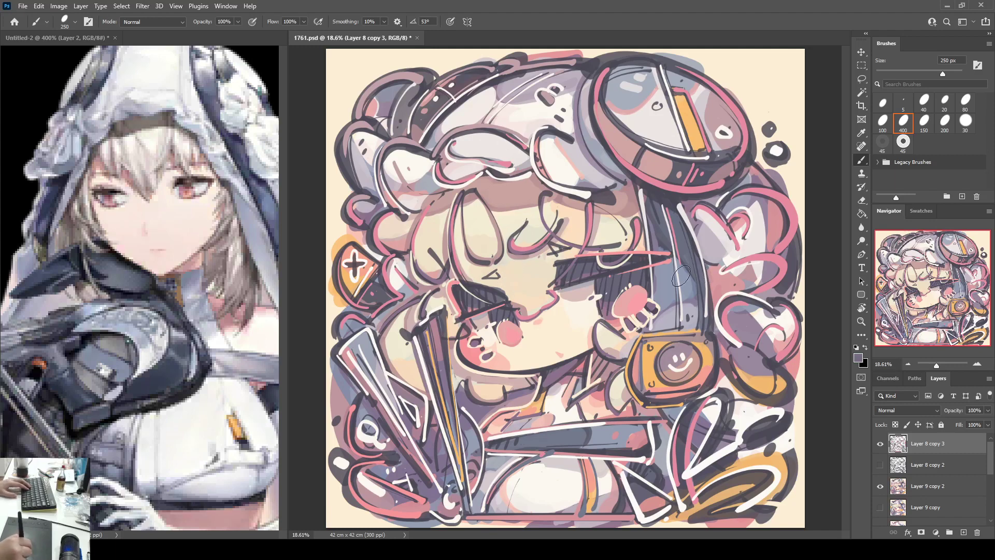
{"action": "mouse_move", "coordinate": [675, 264]}
{"action": "left_mouse_down"}
{"action": "mouse_move", "coordinate": [678, 323]}
{"action": "mouse_move", "coordinate": [650, 348]}
{"action": "left_mouse_up"}
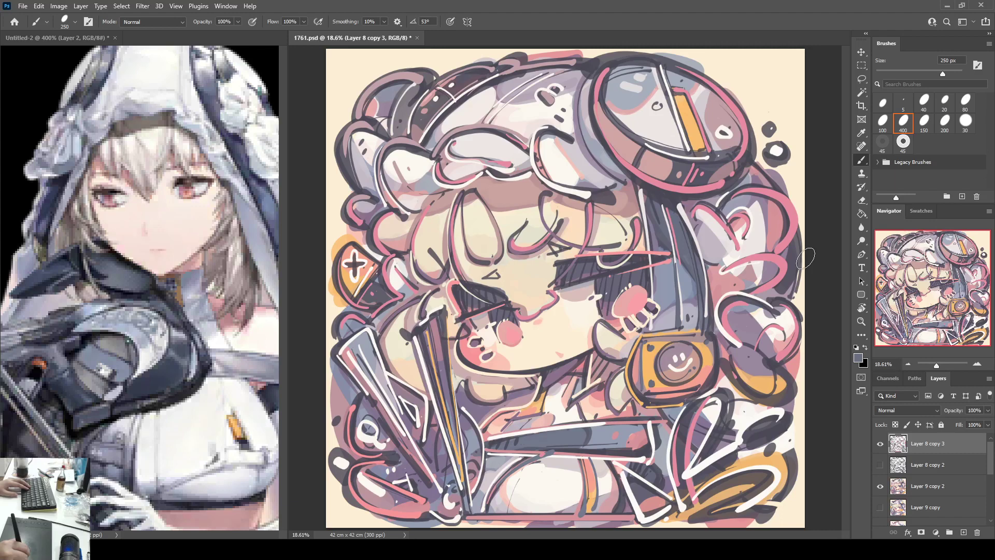
Step: Check the colouring in Layer 9 copy 2 against the line art by hiding and showing that layer
{"action": "key", "text": "w"}
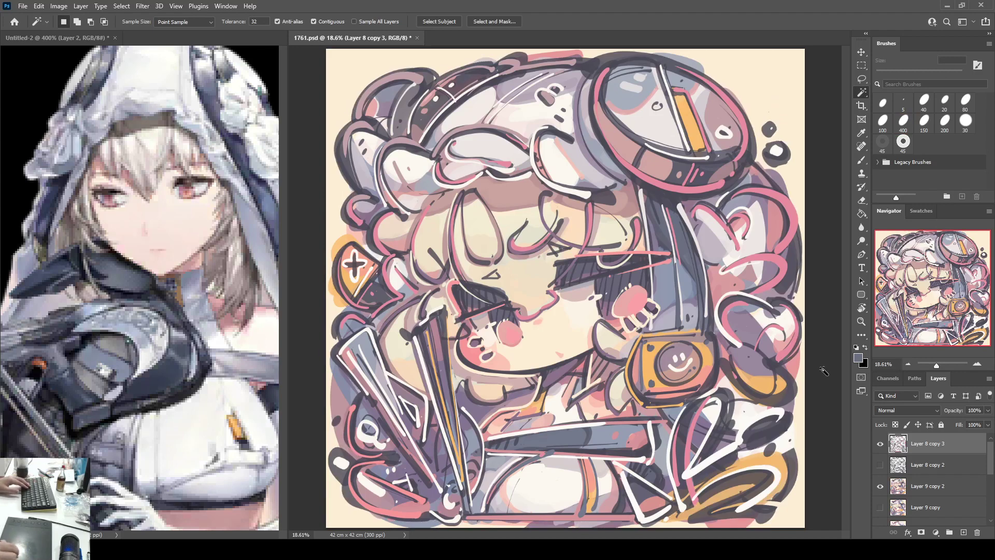
{"action": "left_click", "coordinate": [883, 487]}
{"action": "left_click", "coordinate": [883, 487]}
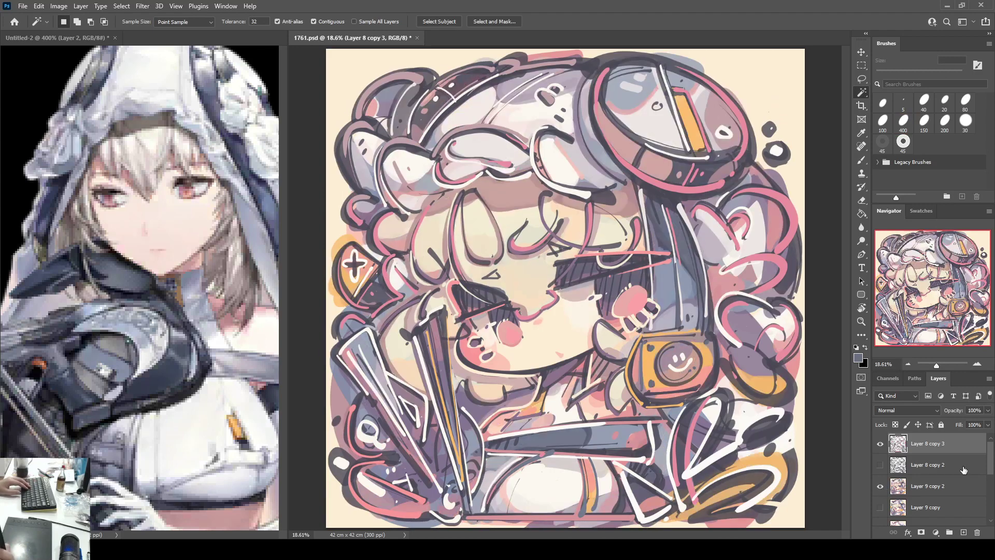
{"action": "left_click_drag", "start_coordinate": [989, 468], "coordinate": [989, 481]}
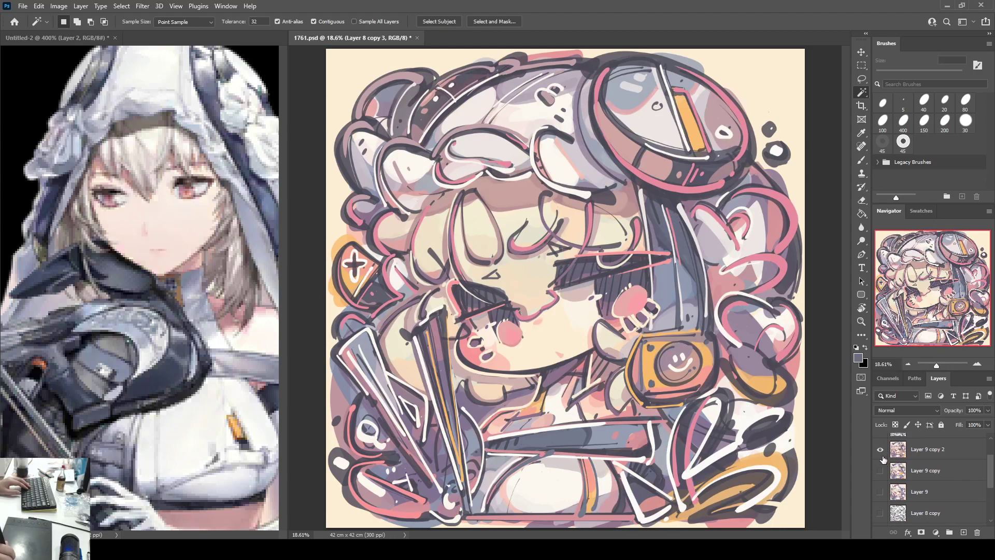
{"action": "left_click", "coordinate": [881, 456]}
{"action": "left_click", "coordinate": [882, 457]}
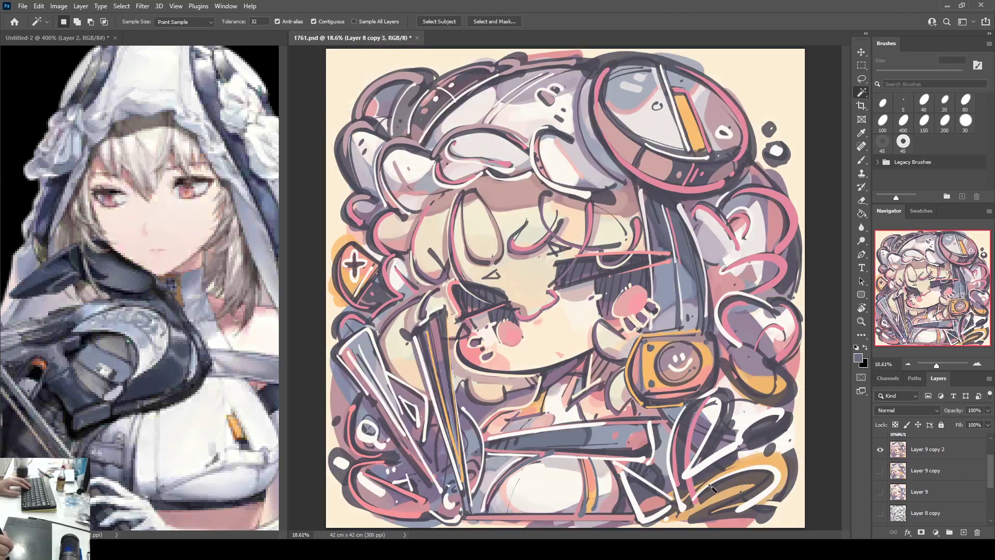
{"action": "left_click_drag", "start_coordinate": [991, 475], "coordinate": [987, 441]}
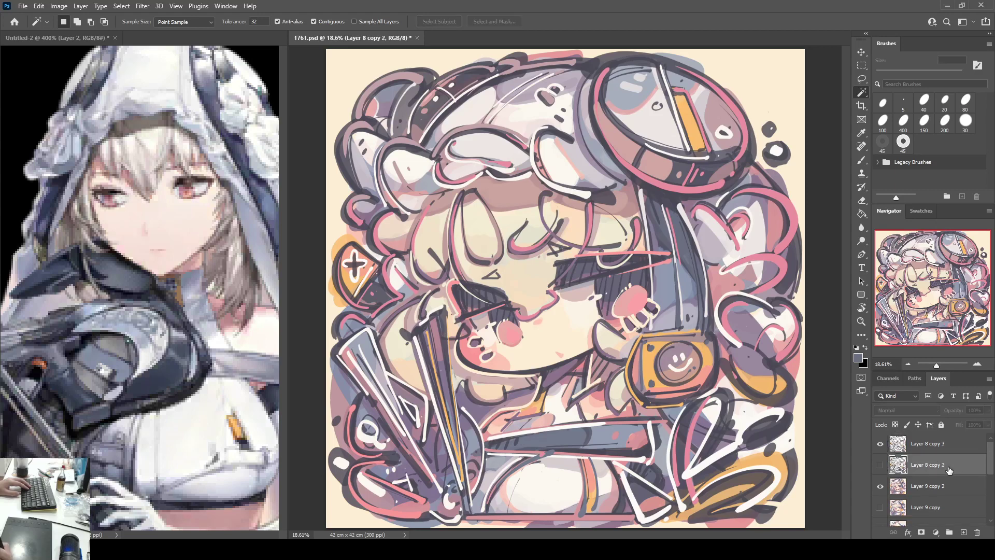
Step: Sample orange, grey and white around the orange strands to touch up the figure's outer edge, and test-select the surrounding background
{"action": "key", "text": "b"}
{"action": "left_click", "coordinate": [789, 429], "text": "alt"}
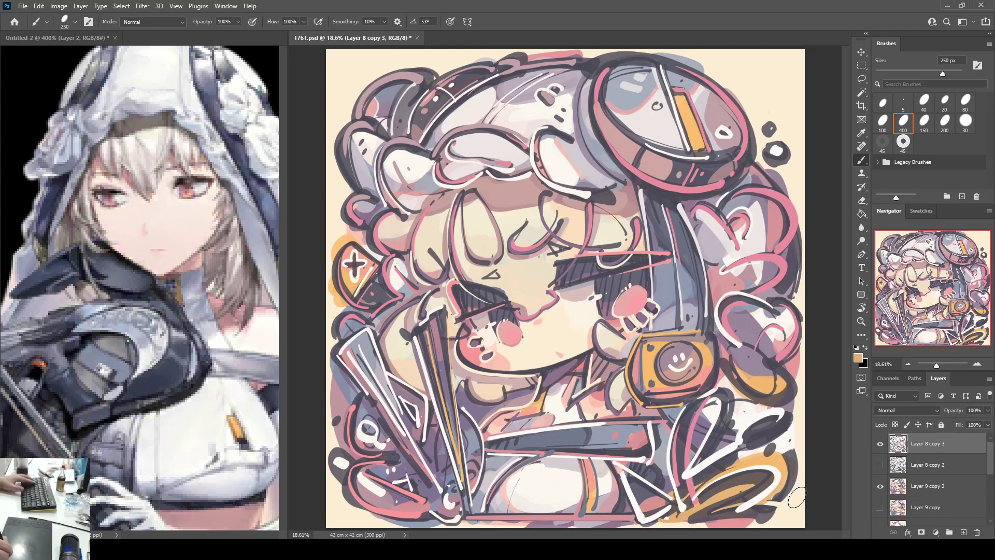
{"action": "key", "text": "w"}
{"action": "key", "text": "b"}
{"action": "left_click", "coordinate": [772, 485], "text": "alt"}
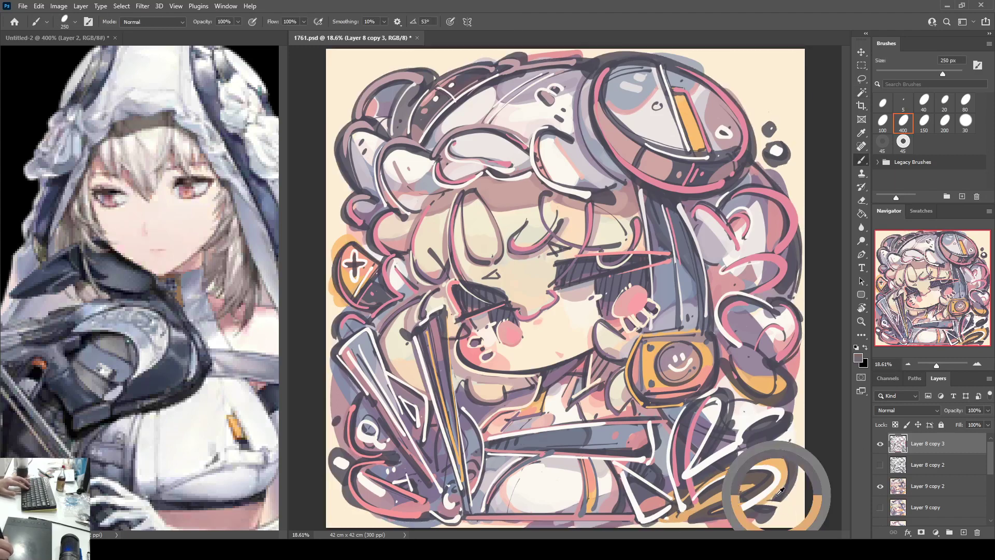
{"action": "key", "text": "w"}
{"action": "left_click", "coordinate": [798, 510]}
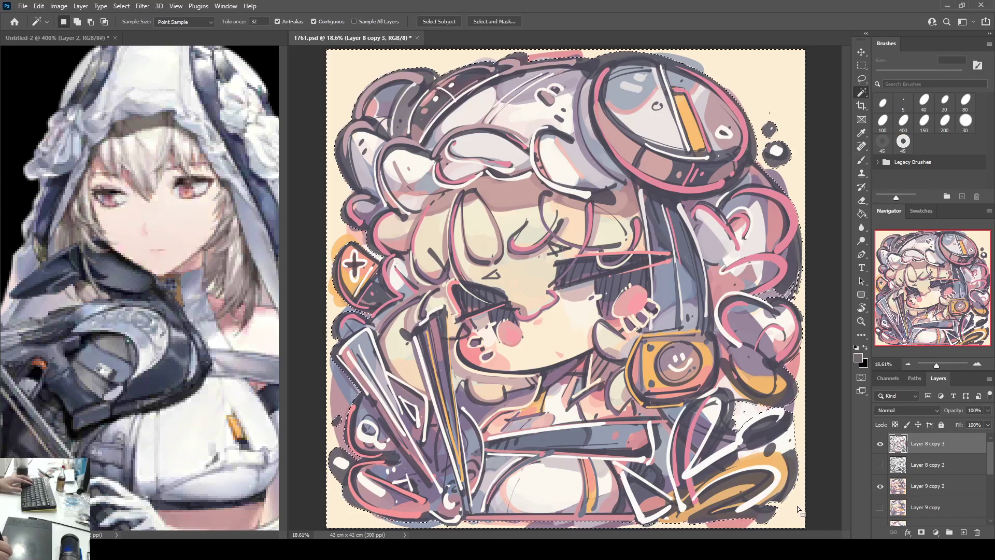
{"action": "left_click", "coordinate": [783, 404], "text": "alt"}
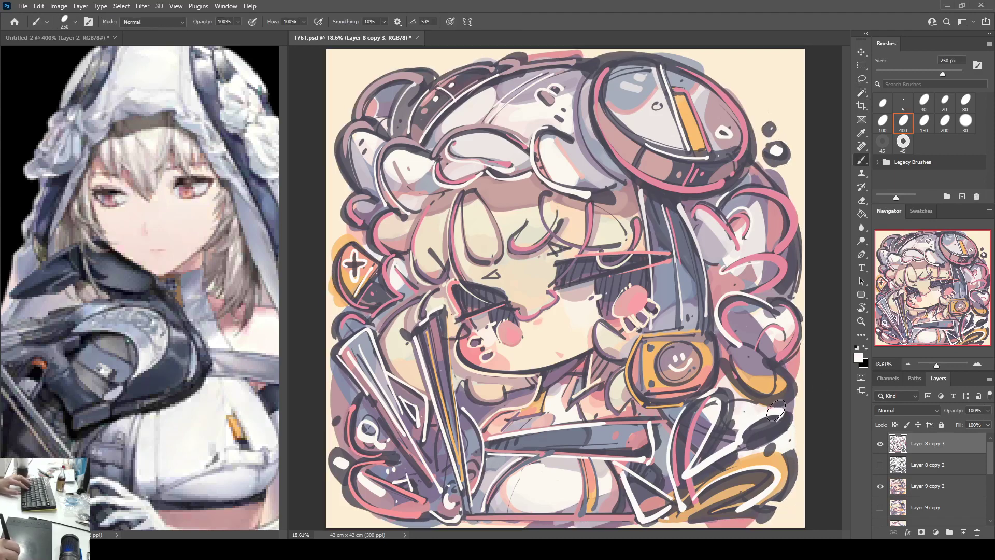
Step: Copy the character's colours from Layer 9 copy 2 to a new layer using the inverted background selection, and hide the source layer
{"action": "key", "text": "w"}
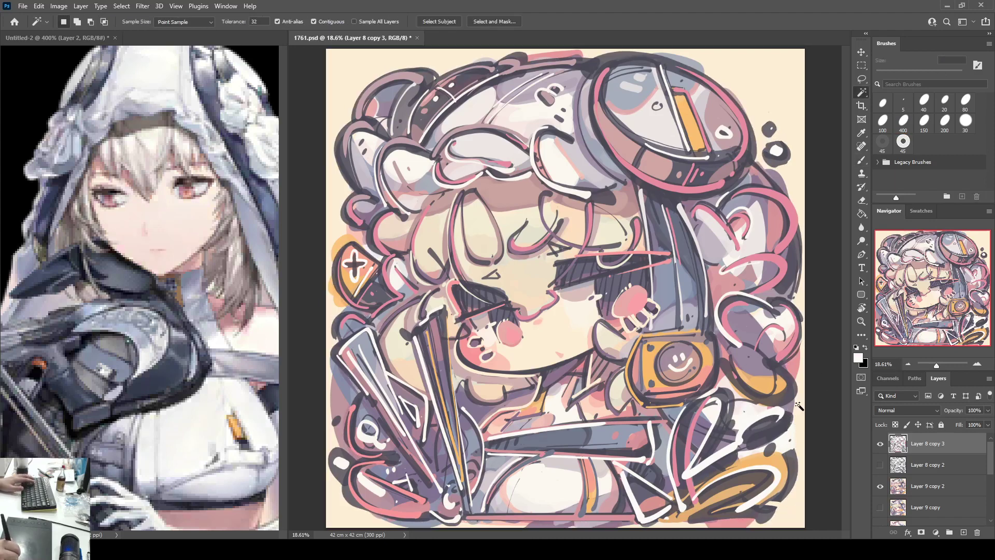
{"action": "left_click", "coordinate": [801, 403]}
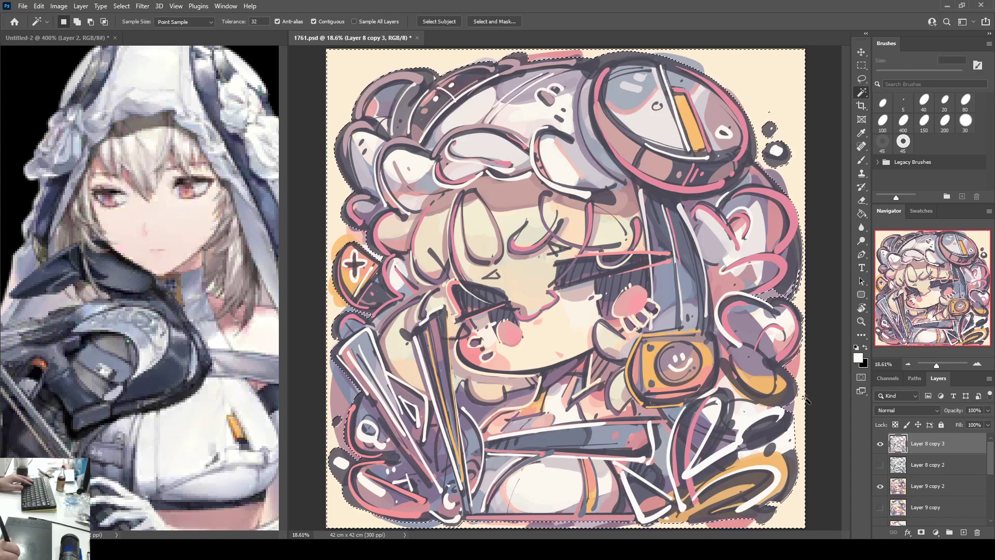
{"action": "key", "text": "ctrl+shift+i"}
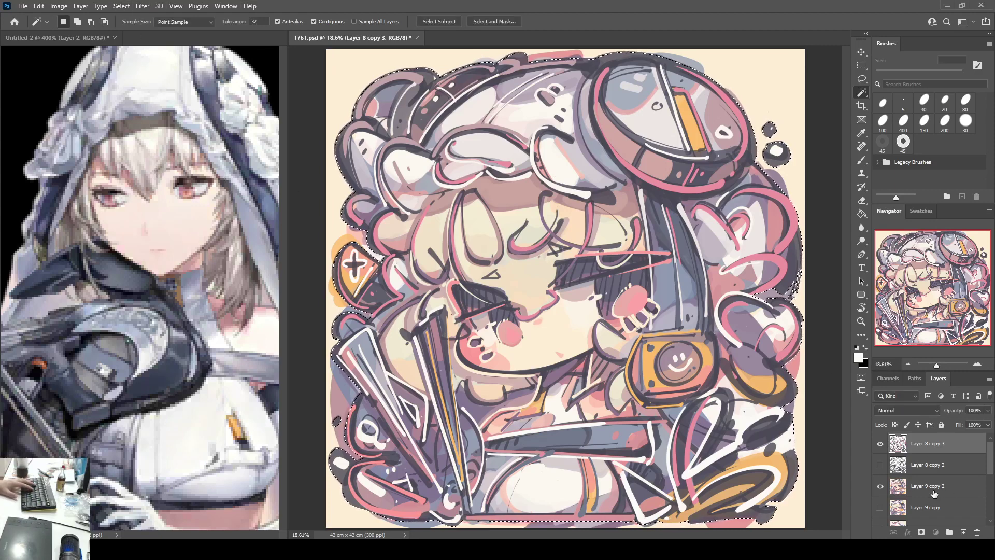
{"action": "left_click", "coordinate": [954, 490]}
{"action": "key", "text": "ctrl+j"}
{"action": "left_click", "coordinate": [880, 508]}
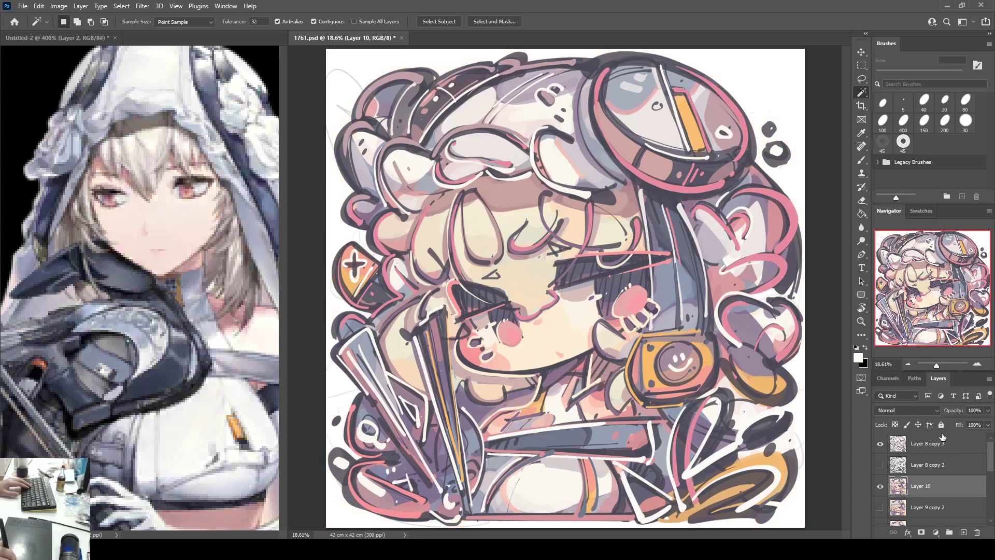
Step: On Layer 8 copy 3, add sampled orange strokes among the looped shapes in the lower corner and draw a small dark smiley face
{"action": "left_click", "coordinate": [930, 444]}
{"action": "key", "text": "b"}
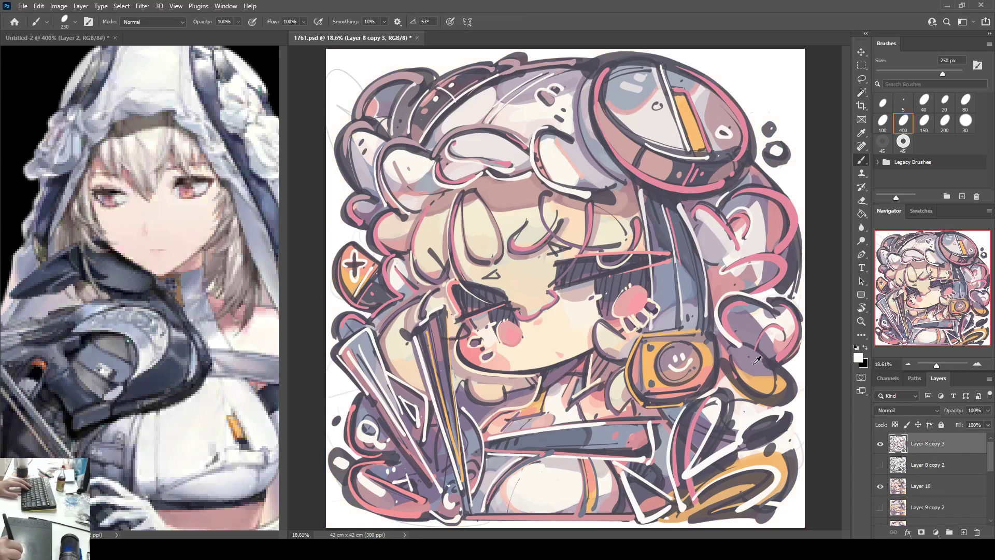
{"action": "left_click", "coordinate": [754, 362], "text": "alt"}
{"action": "mouse_move", "coordinate": [720, 386]}
{"action": "left_mouse_down"}
{"action": "mouse_move", "coordinate": [710, 445]}
{"action": "mouse_move", "coordinate": [749, 416]}
{"action": "mouse_move", "coordinate": [728, 392]}
{"action": "mouse_move", "coordinate": [717, 452]}
{"action": "left_mouse_up"}
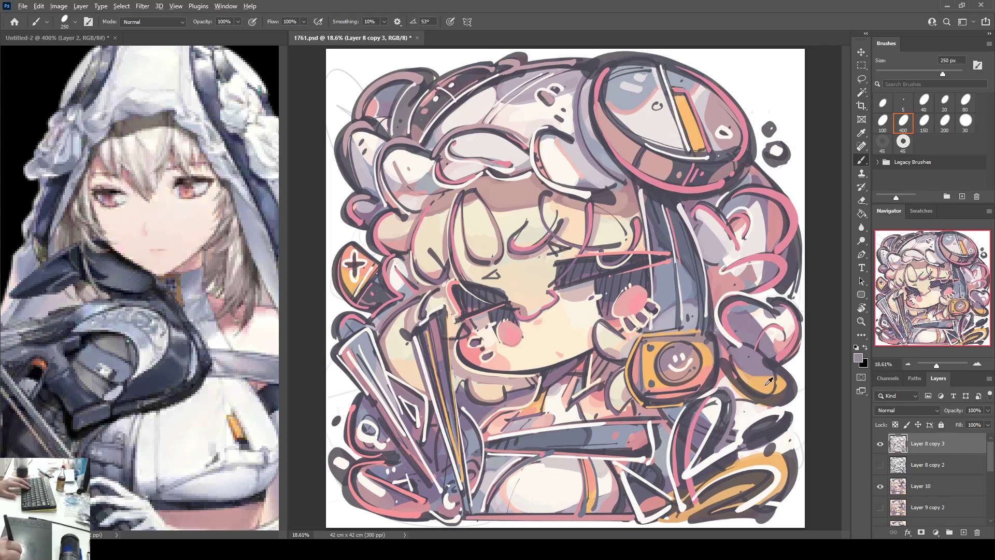
{"action": "left_click", "coordinate": [770, 382], "text": "alt"}
{"action": "mouse_move", "coordinate": [721, 388]}
{"action": "left_mouse_down"}
{"action": "mouse_move", "coordinate": [716, 451]}
{"action": "mouse_move", "coordinate": [775, 417]}
{"action": "mouse_move", "coordinate": [763, 406]}
{"action": "mouse_move", "coordinate": [744, 414]}
{"action": "mouse_move", "coordinate": [746, 424]}
{"action": "mouse_move", "coordinate": [755, 417]}
{"action": "left_mouse_up"}
{"action": "left_click", "coordinate": [741, 404], "text": "alt"}
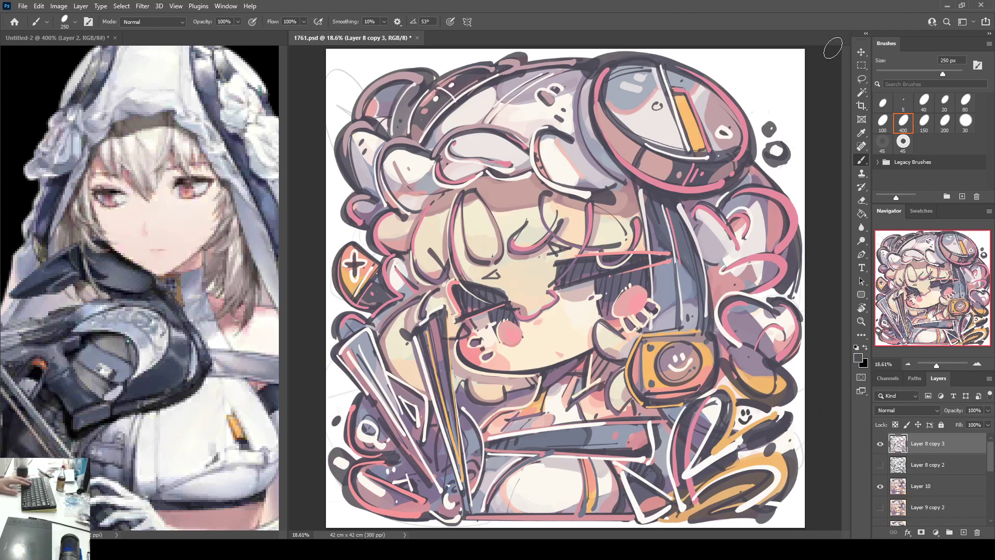
Step: Merge copies of the Layer 8 copy 3 line art and the Layer 10 colours into one layer above the originals
{"action": "mouse_move", "coordinate": [992, 467]}
{"action": "left_mouse_down"}
{"action": "mouse_move", "coordinate": [991, 501]}
{"action": "mouse_move", "coordinate": [980, 438]}
{"action": "left_mouse_up"}
{"action": "left_click", "coordinate": [880, 495]}
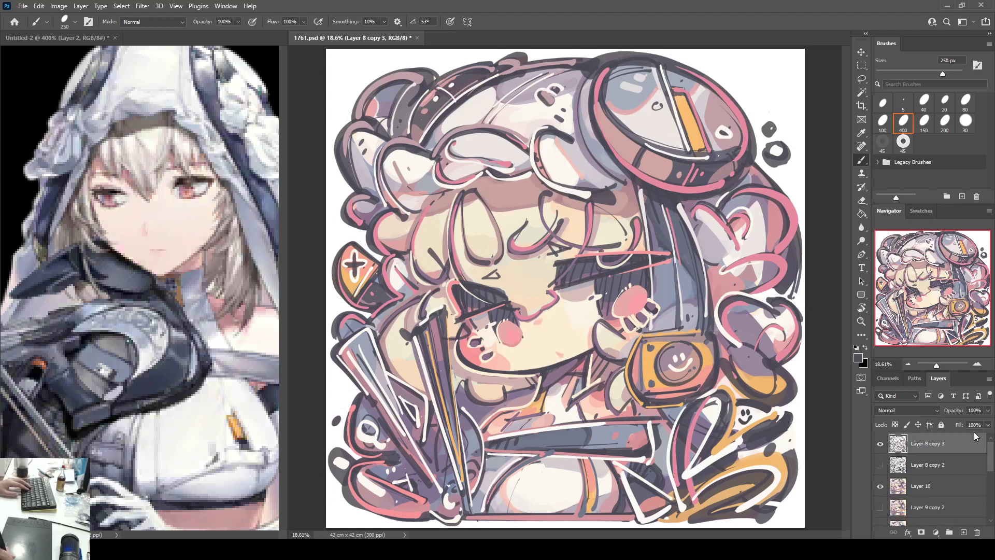
{"action": "left_click", "coordinate": [945, 489], "text": "shift"}
{"action": "key", "text": "ctrl+e"}
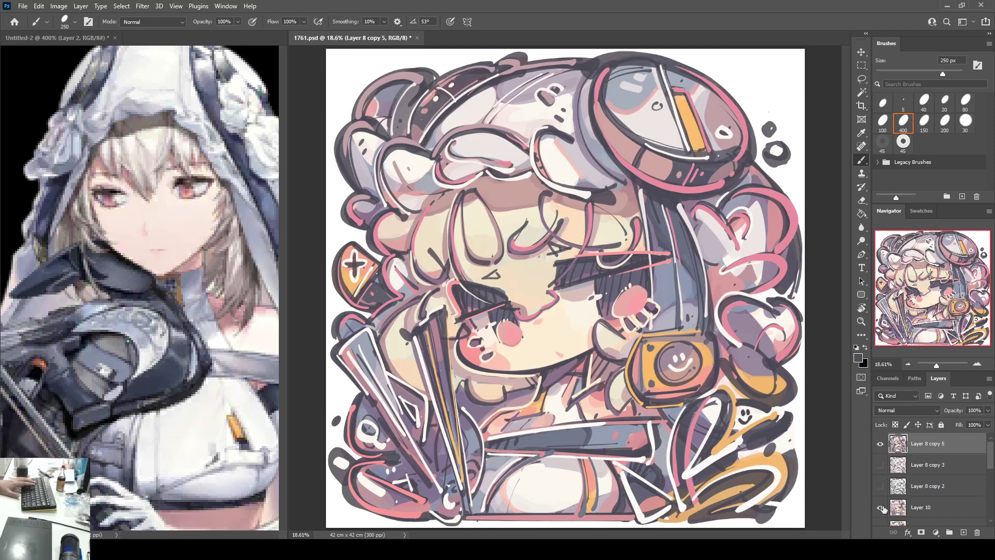
Step: Try a red Stroke effect around the merged character layer
{"action": "key", "text": "space"}
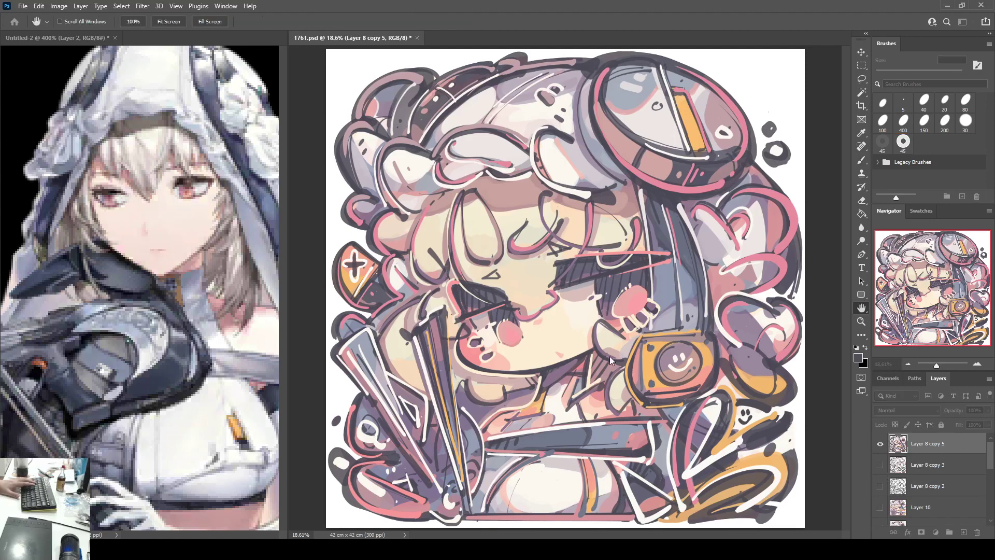
{"action": "left_click", "coordinate": [365, 220]}
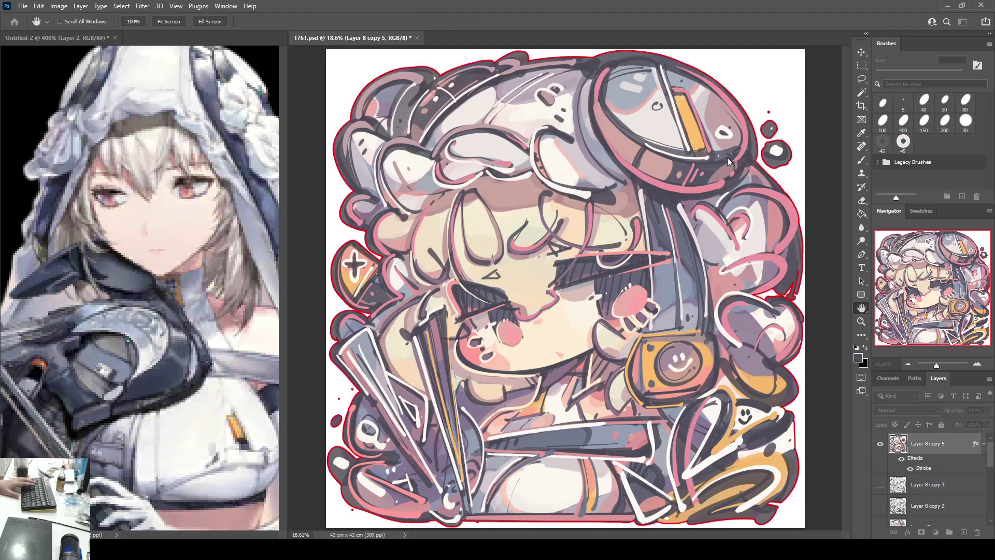
{"action": "key", "text": "ctrl+z"}
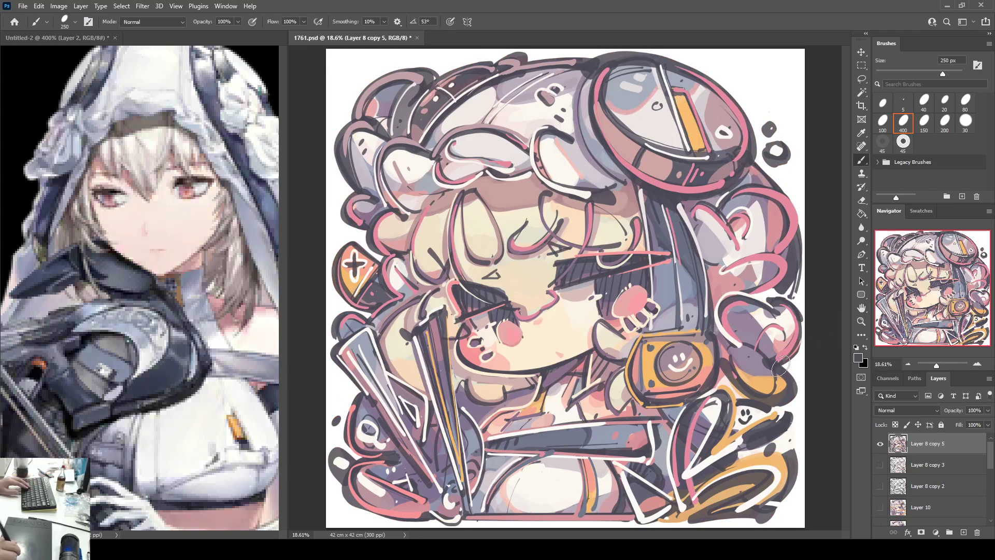
Step: On a new layer, handwrite the number 1761 in sampled grey-blue in the white corner beside the round hood disc
{"action": "left_click", "coordinate": [692, 266], "text": "alt"}
{"action": "key", "text": "ctrl+plus"}
{"action": "key", "text": "ctrl+plus"}
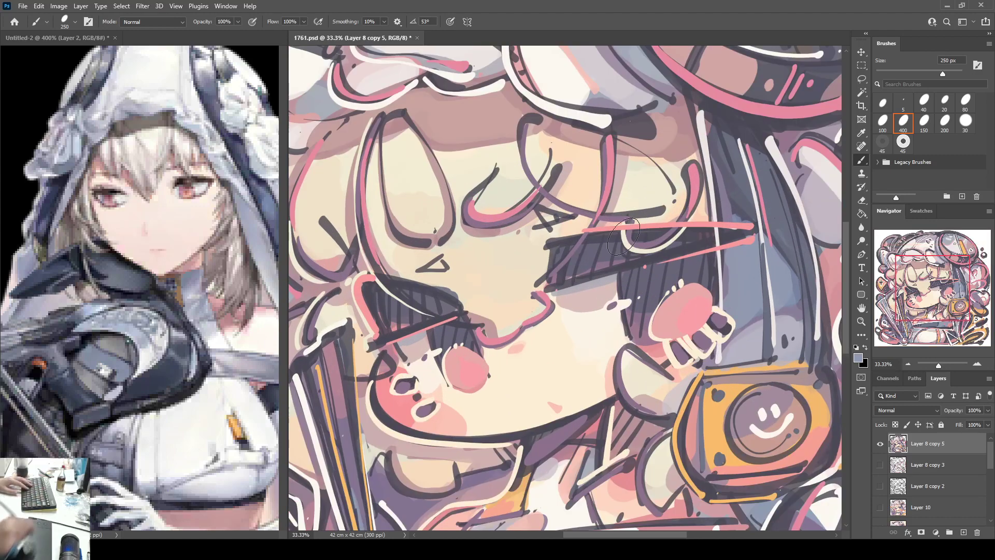
{"action": "left_click", "coordinate": [964, 532]}
{"action": "left_click_drag", "start_coordinate": [561, 208], "coordinate": [366, 428]}
{"action": "left_click_drag", "start_coordinate": [616, 140], "coordinate": [512, 313]}
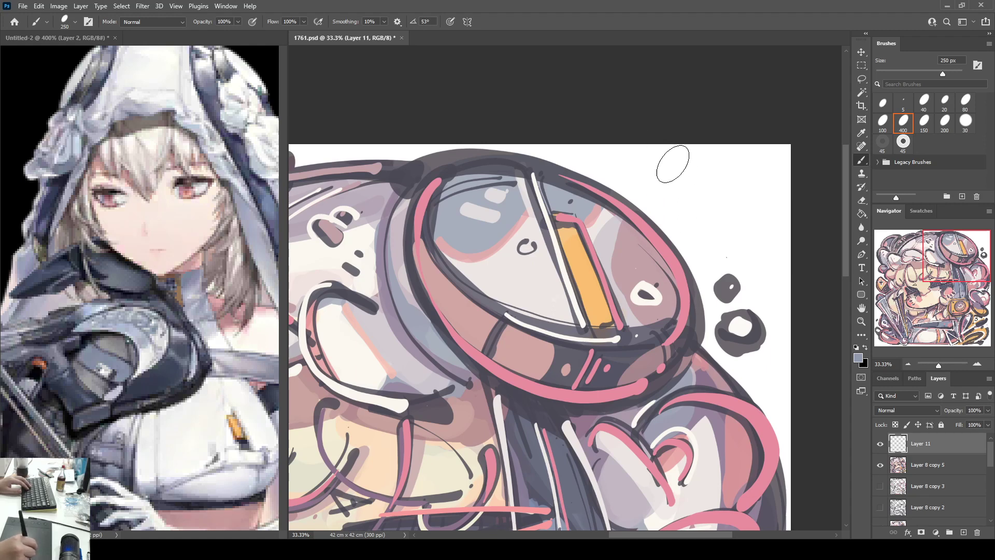
{"action": "mouse_move", "coordinate": [667, 173]}
{"action": "left_mouse_down"}
{"action": "mouse_move", "coordinate": [680, 216]}
{"action": "mouse_move", "coordinate": [685, 177]}
{"action": "mouse_move", "coordinate": [699, 217]}
{"action": "mouse_move", "coordinate": [707, 189]}
{"action": "mouse_move", "coordinate": [720, 185]}
{"action": "mouse_move", "coordinate": [715, 206]}
{"action": "mouse_move", "coordinate": [725, 170]}
{"action": "mouse_move", "coordinate": [756, 191]}
{"action": "mouse_move", "coordinate": [759, 212]}
{"action": "left_mouse_up"}
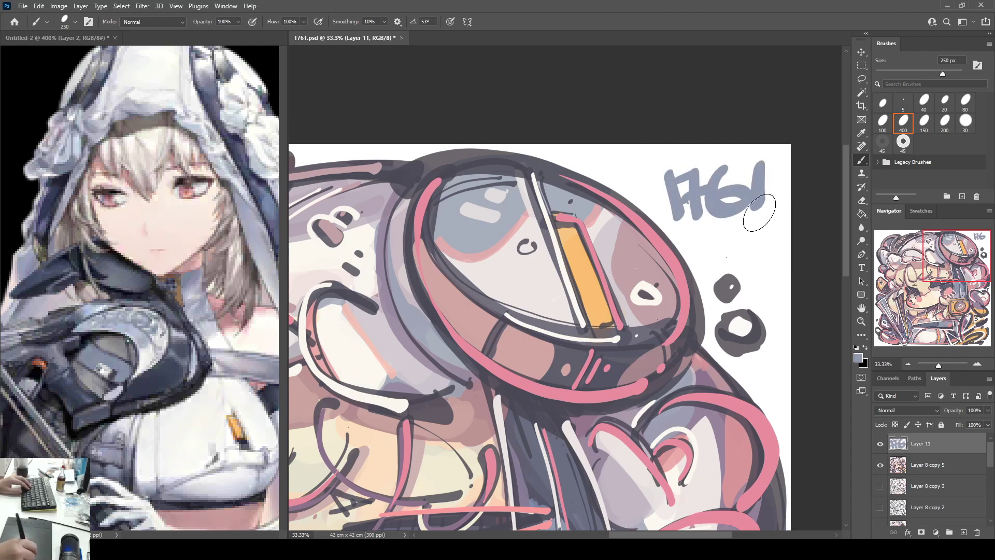
Step: Enlarge the handwritten 1761 proportionally to about 123% and fit it into the white corner beside the hood disc
{"action": "key", "text": "ctrl+t"}
{"action": "left_click_drag", "start_coordinate": [663, 223], "coordinate": [651, 227]}
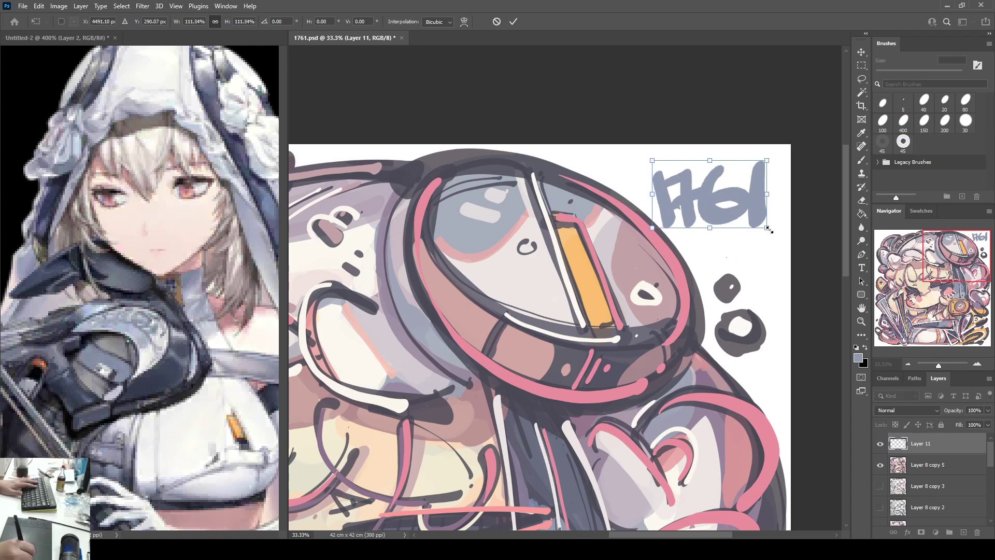
{"action": "left_click_drag", "start_coordinate": [769, 230], "coordinate": [787, 238]}
{"action": "left_click_drag", "start_coordinate": [653, 239], "coordinate": [659, 238]}
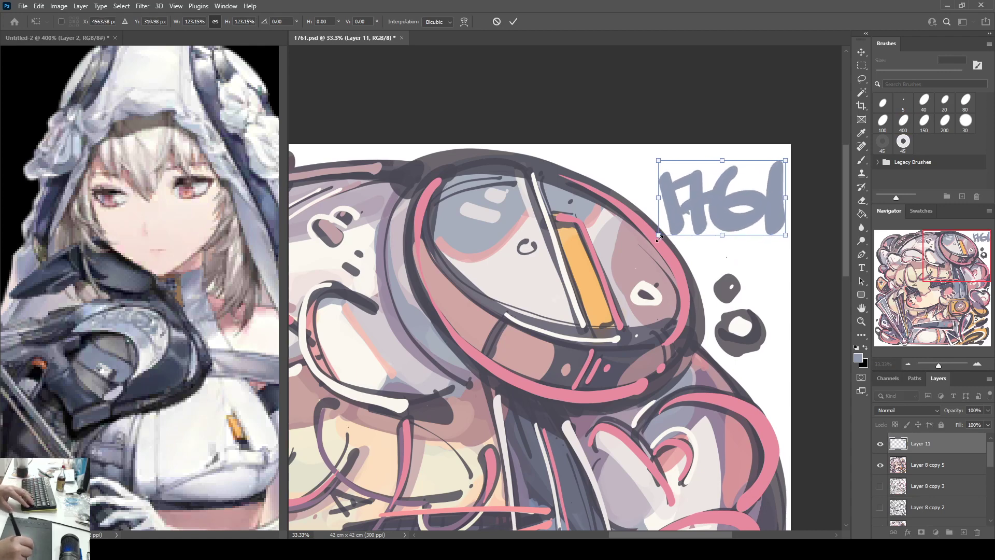
{"action": "key", "text": "Return"}
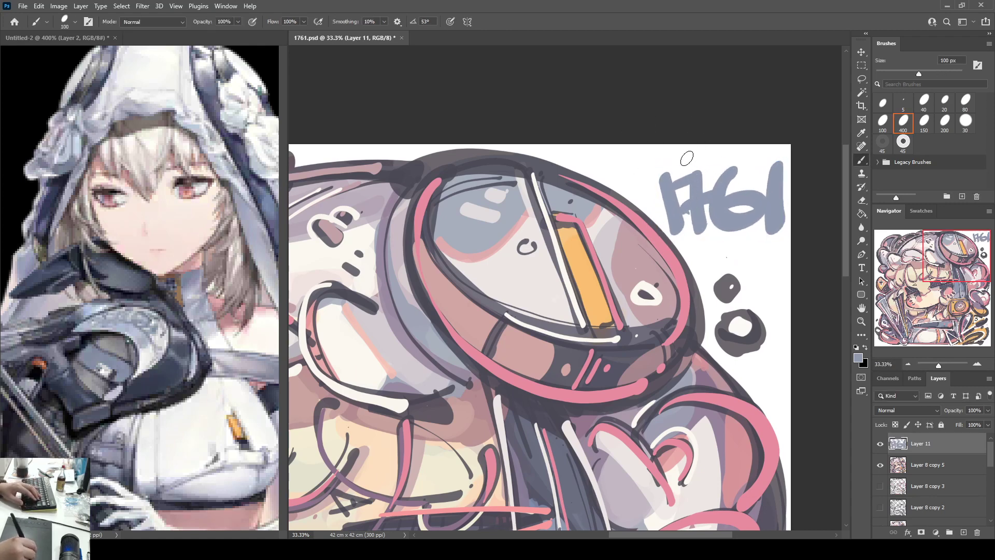
Step: Handwrite the date 9 DEC 23 above the number 1761 with a 60 px brush, redrawing the malformed last digits
{"action": "key", "text": "bracketleft"}
{"action": "key", "text": "bracketleft"}
{"action": "key", "text": "bracketleft"}
{"action": "key", "text": "bracketleft"}
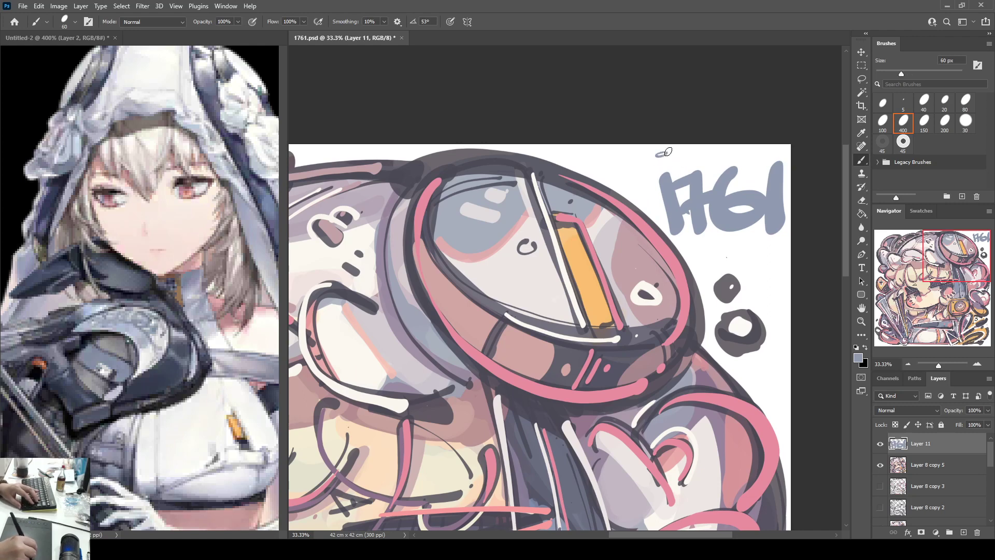
{"action": "left_click_drag", "start_coordinate": [668, 151], "coordinate": [673, 164]}
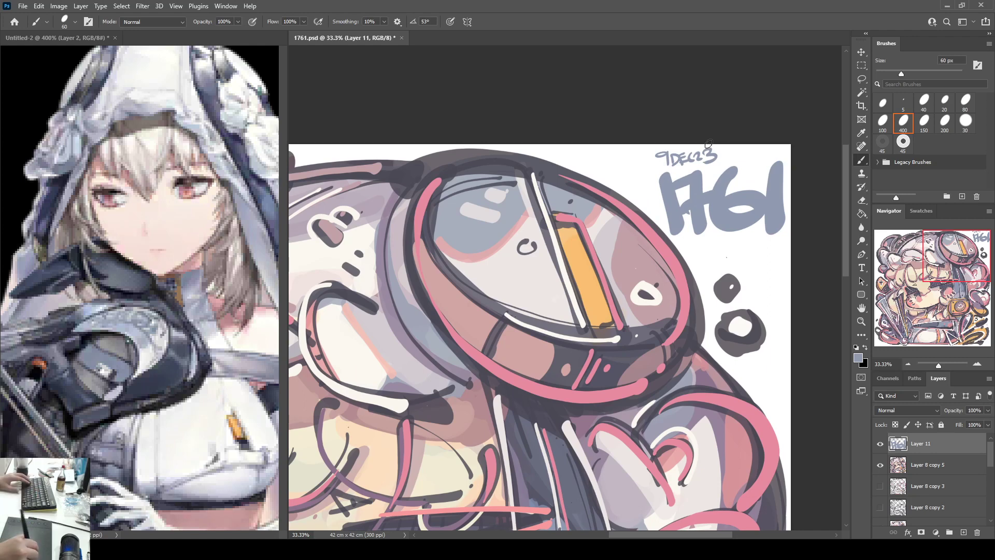
{"action": "key", "text": "ctrl+z"}
{"action": "key", "text": "ctrl+z"}
{"action": "key", "text": "ctrl+z"}
{"action": "left_click_drag", "start_coordinate": [693, 153], "coordinate": [717, 165]}
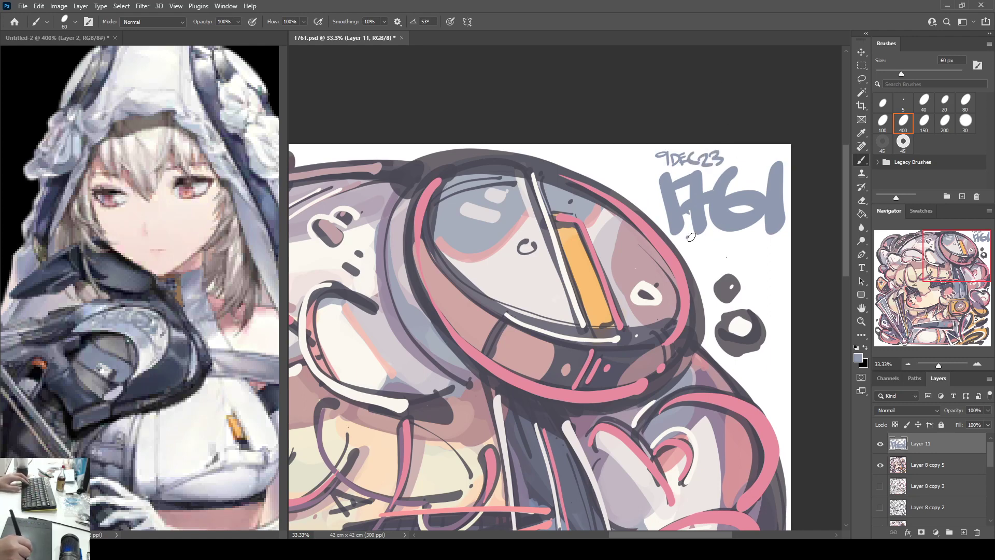
Step: Handwrite the artist's signature, a smaller line and initials with a smiley face beneath the number 1761
{"action": "left_click_drag", "start_coordinate": [691, 237], "coordinate": [699, 244]}
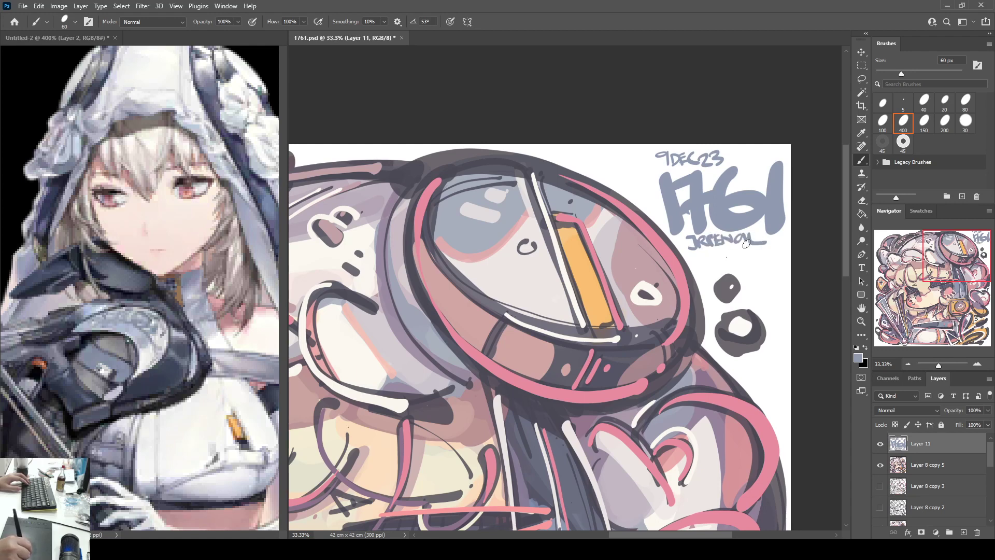
{"action": "mouse_move", "coordinate": [699, 253]}
{"action": "left_mouse_down"}
{"action": "mouse_move", "coordinate": [701, 261]}
{"action": "mouse_move", "coordinate": [741, 257]}
{"action": "left_mouse_up"}
{"action": "left_click_drag", "start_coordinate": [749, 247], "coordinate": [740, 268]}
{"action": "mouse_move", "coordinate": [758, 254]}
{"action": "left_mouse_down"}
{"action": "mouse_move", "coordinate": [756, 268]}
{"action": "mouse_move", "coordinate": [779, 282]}
{"action": "mouse_move", "coordinate": [770, 263]}
{"action": "left_mouse_up"}
{"action": "left_click_drag", "start_coordinate": [774, 255], "coordinate": [779, 271]}
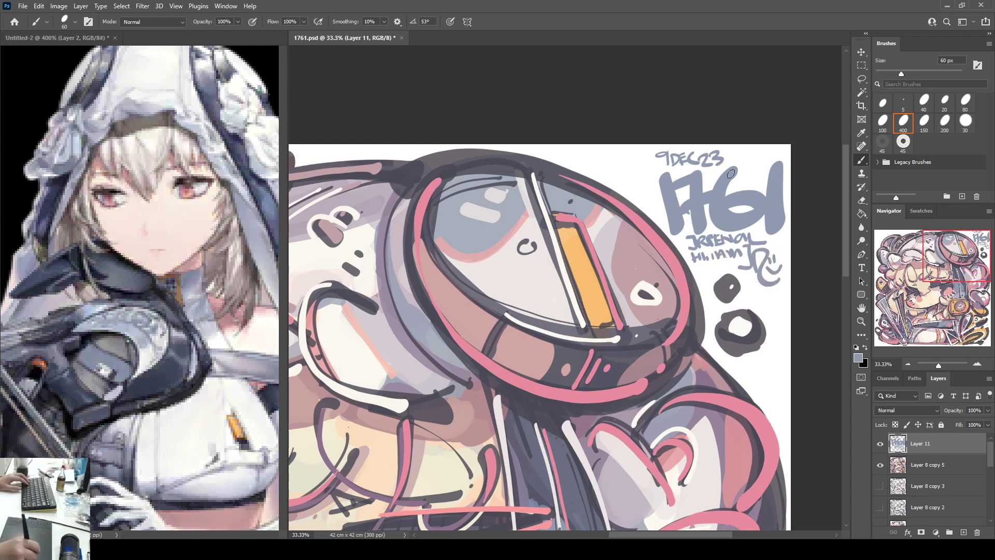
{"action": "mouse_move", "coordinate": [745, 157]}
{"action": "left_mouse_down"}
{"action": "mouse_move", "coordinate": [753, 173]}
{"action": "mouse_move", "coordinate": [757, 165]}
{"action": "mouse_move", "coordinate": [752, 175]}
{"action": "mouse_move", "coordinate": [756, 165]}
{"action": "left_mouse_up"}
{"action": "key", "text": "ctrl+z"}
{"action": "key", "text": "ctrl+z"}
{"action": "key", "text": "ctrl+z"}
{"action": "key", "text": "ctrl+z"}
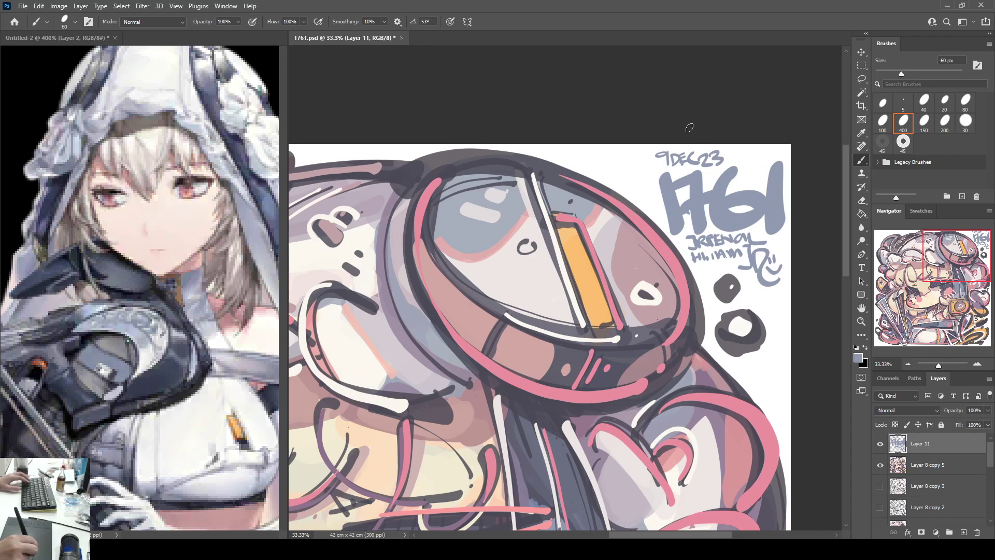
Step: Hide the white Background layer so the artwork sits on transparency
{"action": "key", "text": "ctrl+minus"}
{"action": "key", "text": "ctrl+minus"}
{"action": "key", "text": "ctrl+minus"}
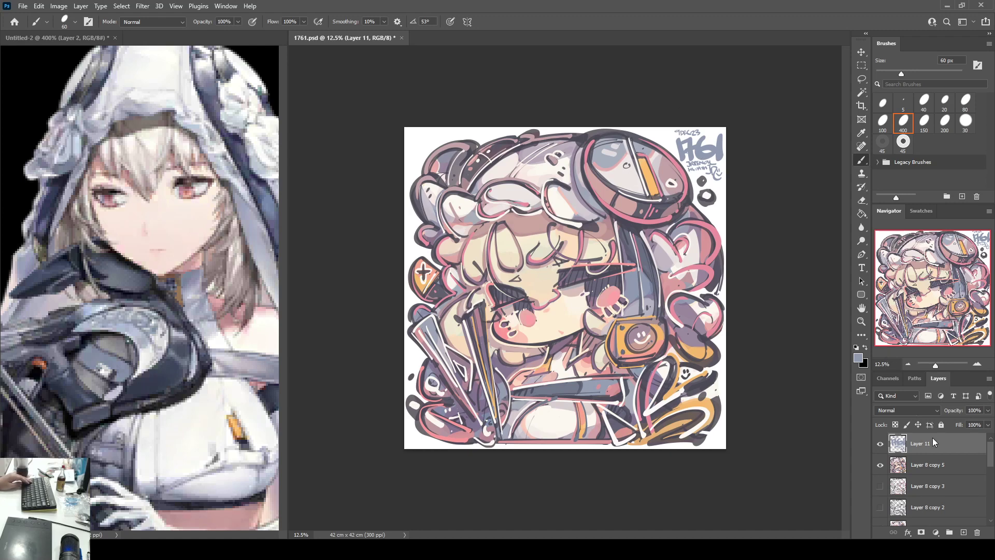
{"action": "scroll", "coordinate": [932, 442], "scroll_direction": "down", "scroll_amount": 5}
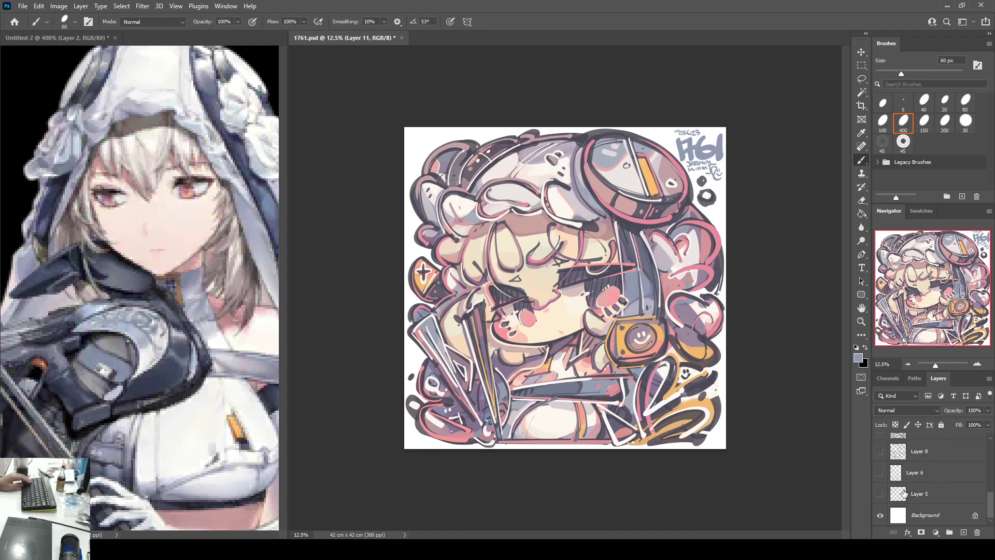
{"action": "left_click", "coordinate": [880, 515]}
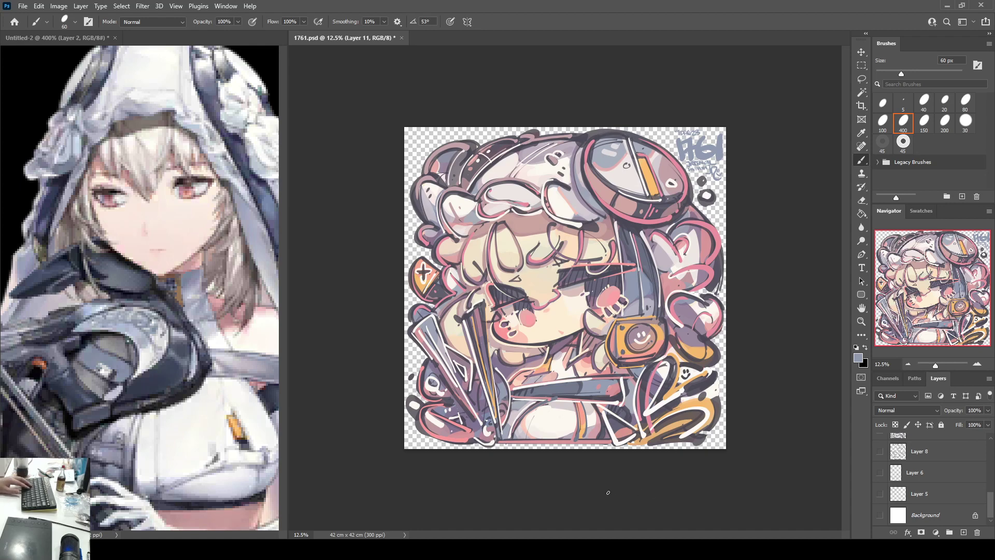
Step: Select the Layer 8 copy 5 character layer, sample the pale skin colour from the face and save the file
{"action": "key", "text": "v"}
{"action": "left_click", "coordinate": [563, 420]}
{"action": "key", "text": "b"}
{"action": "left_click", "coordinate": [533, 426], "text": "alt"}
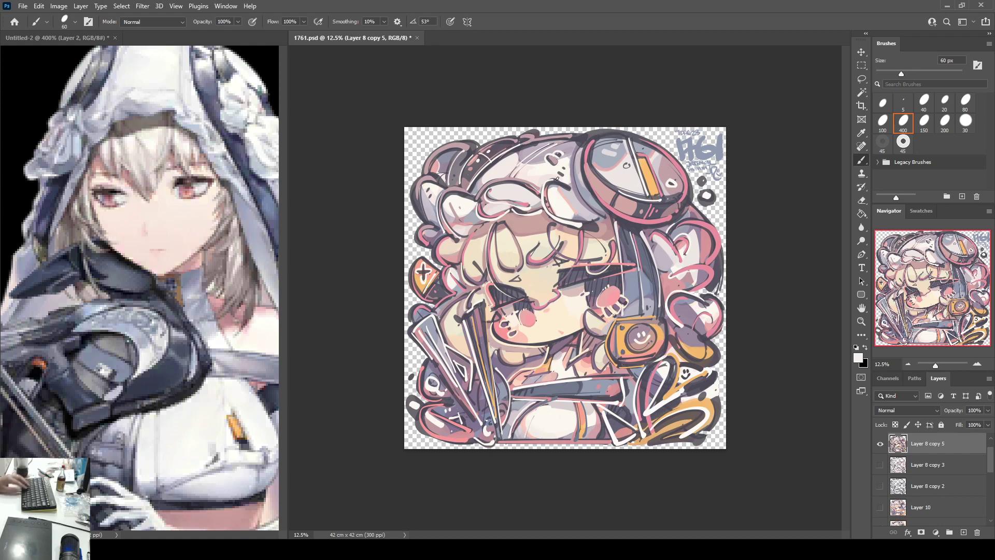
{"action": "left_click", "coordinate": [538, 317], "text": "alt"}
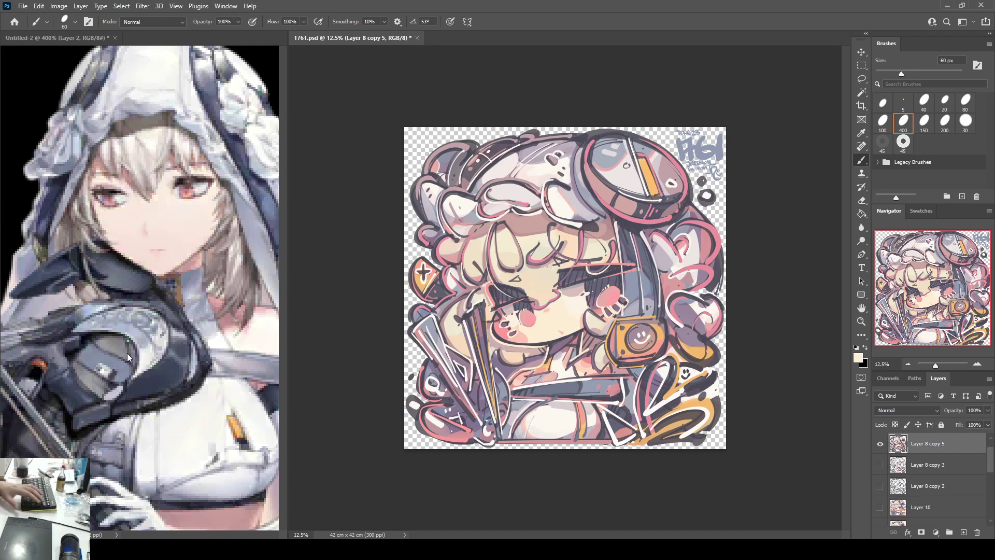
{"action": "key", "text": "ctrl+s"}
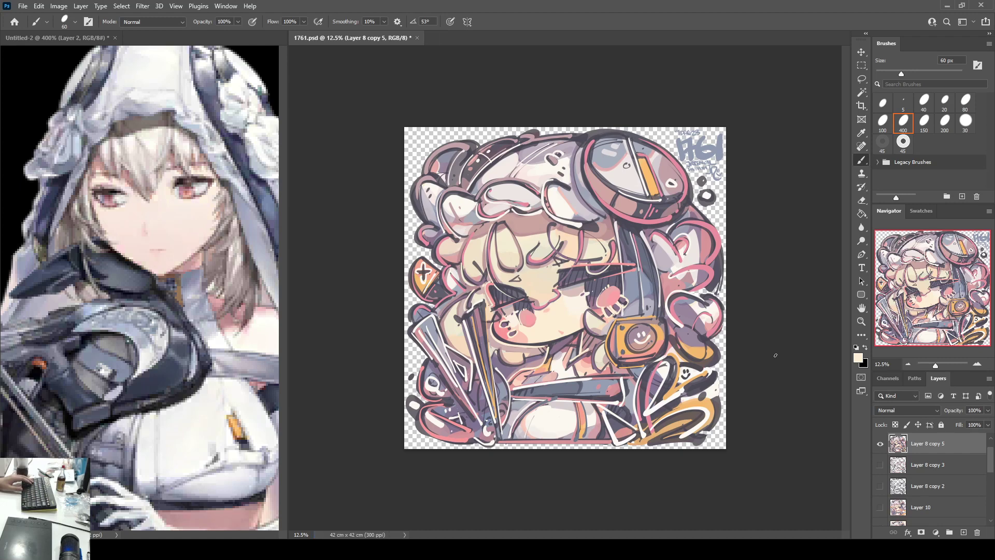
Step: Place a copy of the Layer 8 copy 5 character in a blank white document, scale it down and hide that document's Background
{"action": "left_click", "coordinate": [29, 16]}
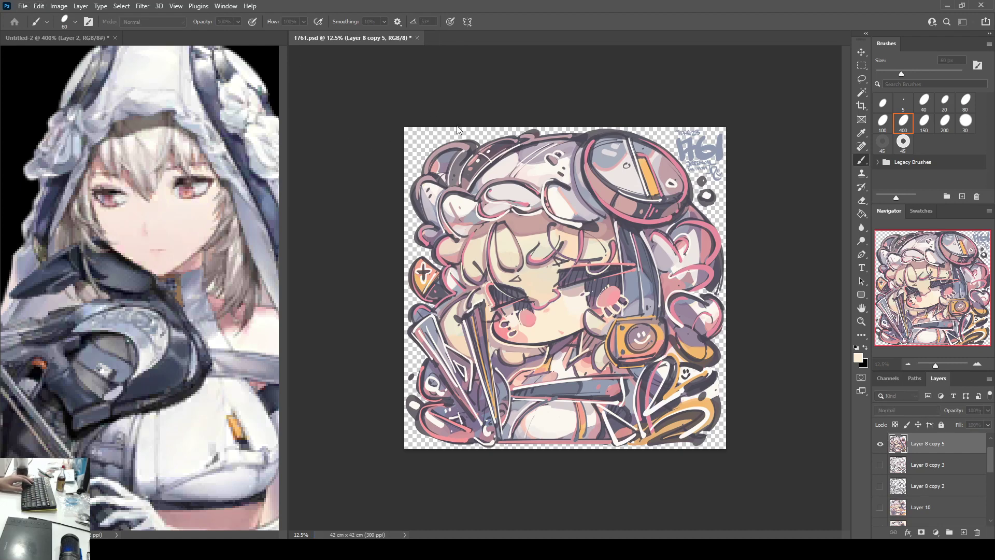
{"action": "left_click", "coordinate": [650, 391]}
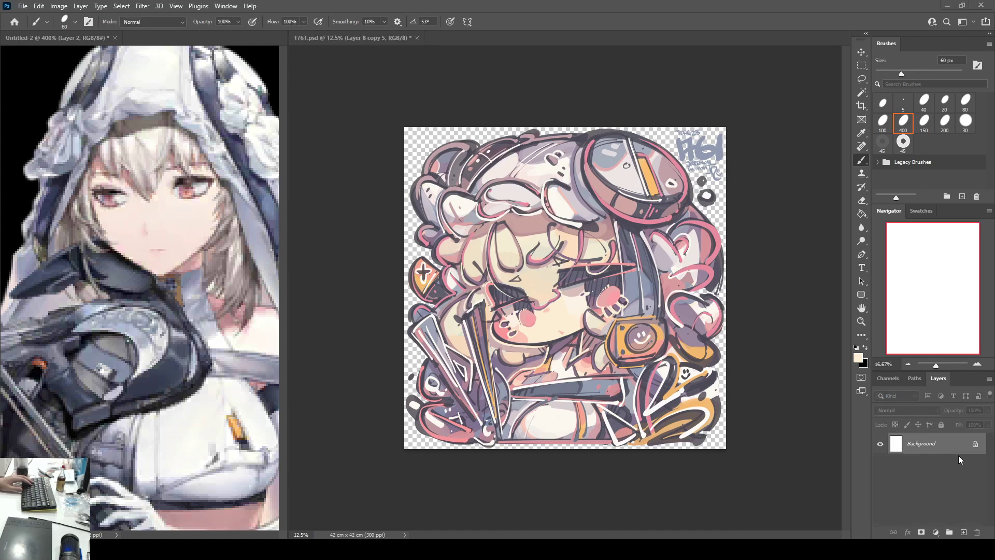
{"action": "left_click_drag", "start_coordinate": [206, 282], "coordinate": [183, 282]}
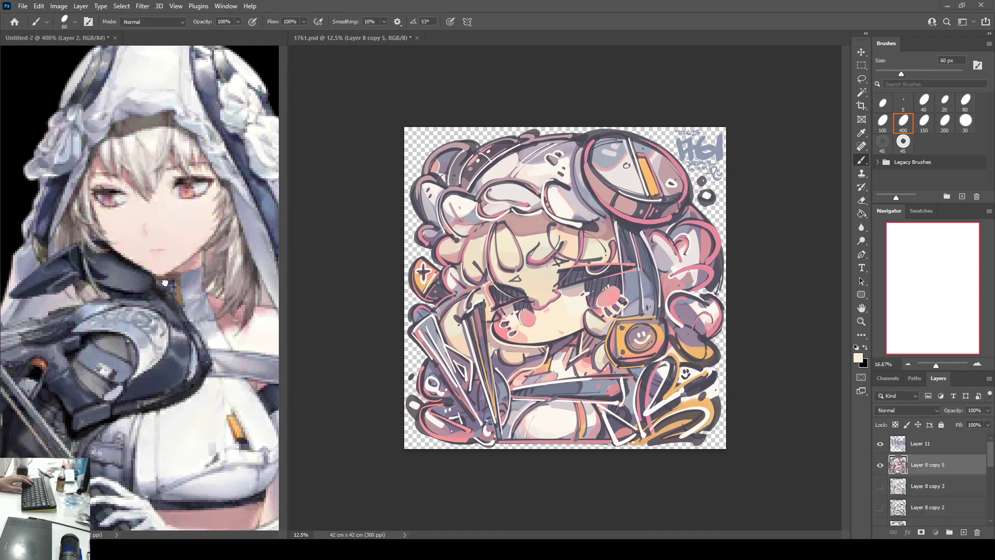
{"action": "key", "text": "ctrl+t"}
{"action": "left_click_drag", "start_coordinate": [166, 70], "coordinate": [167, 325]}
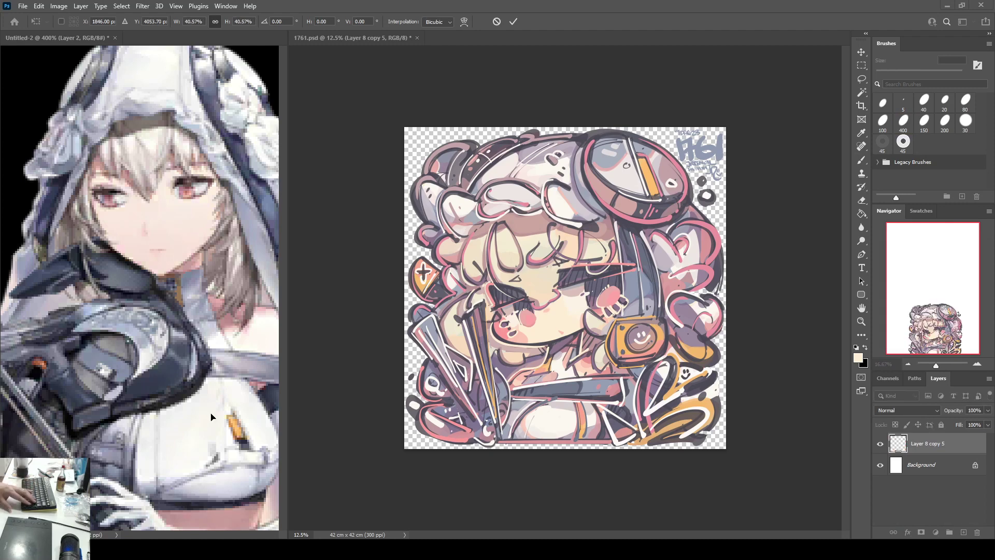
{"action": "left_click_drag", "start_coordinate": [211, 416], "coordinate": [189, 238]}
{"action": "key", "text": "Return"}
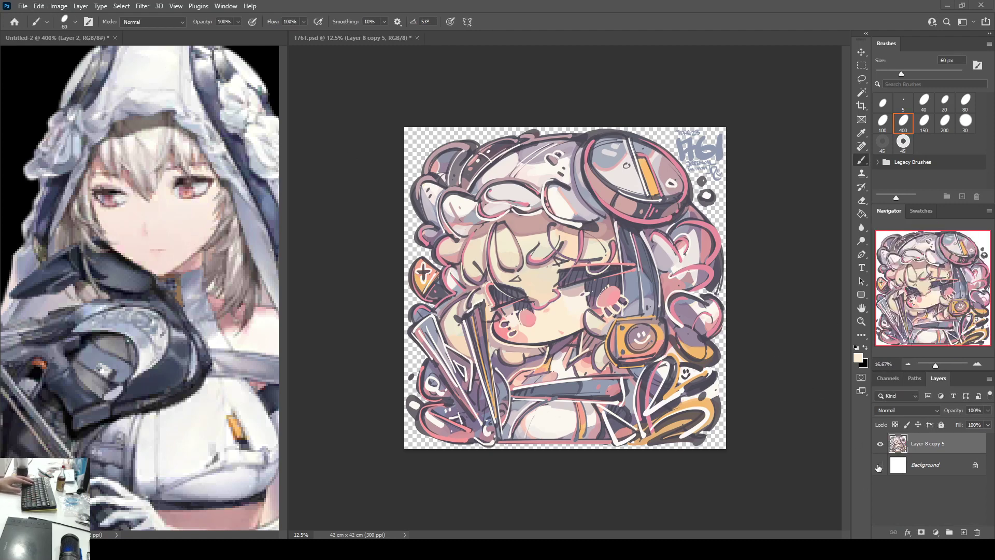
{"action": "key", "text": "space"}
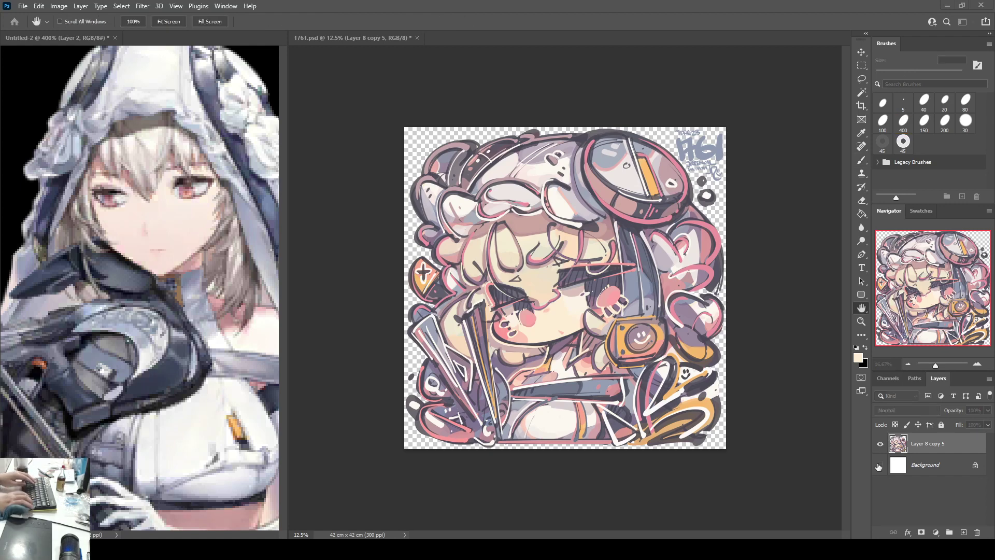
{"action": "key", "text": "Return"}
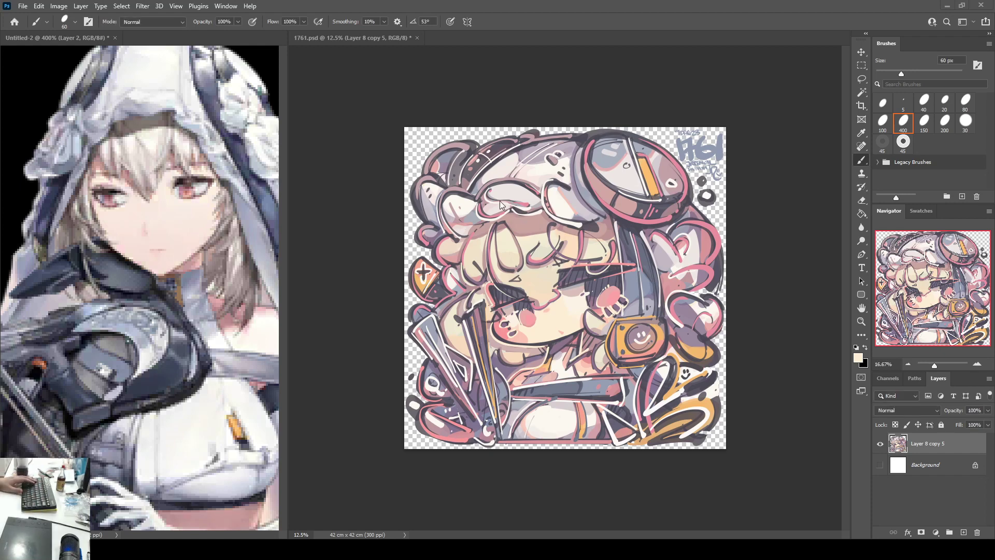
Step: Back in 1761.psd, add a new layer directly beneath Layer 8 copy 5 and fill it with black
{"action": "key", "text": "v"}
{"action": "left_click", "coordinate": [785, 149]}
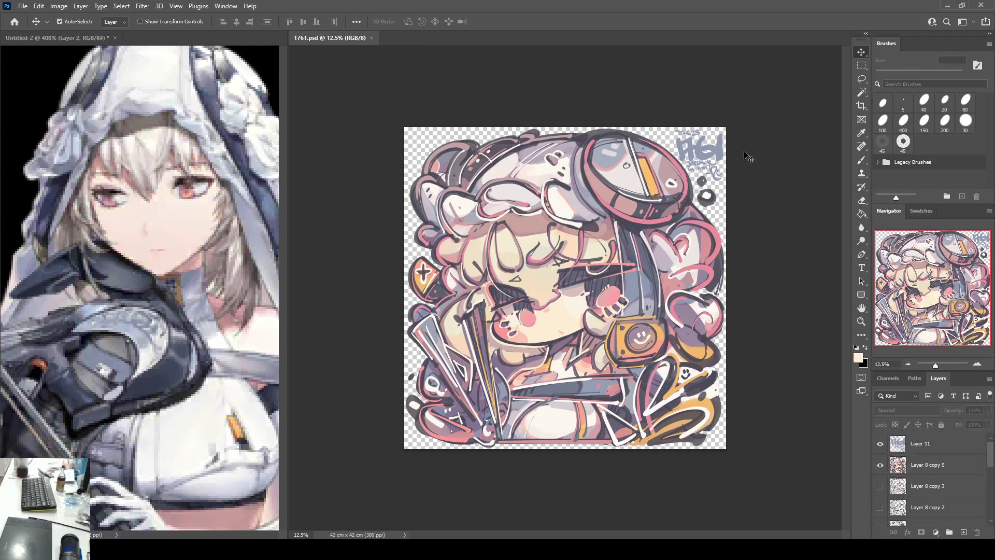
{"action": "left_click", "coordinate": [924, 490]}
{"action": "key", "text": "ctrl+shift+alt+n"}
{"action": "key", "text": "x"}
{"action": "key", "text": "g"}
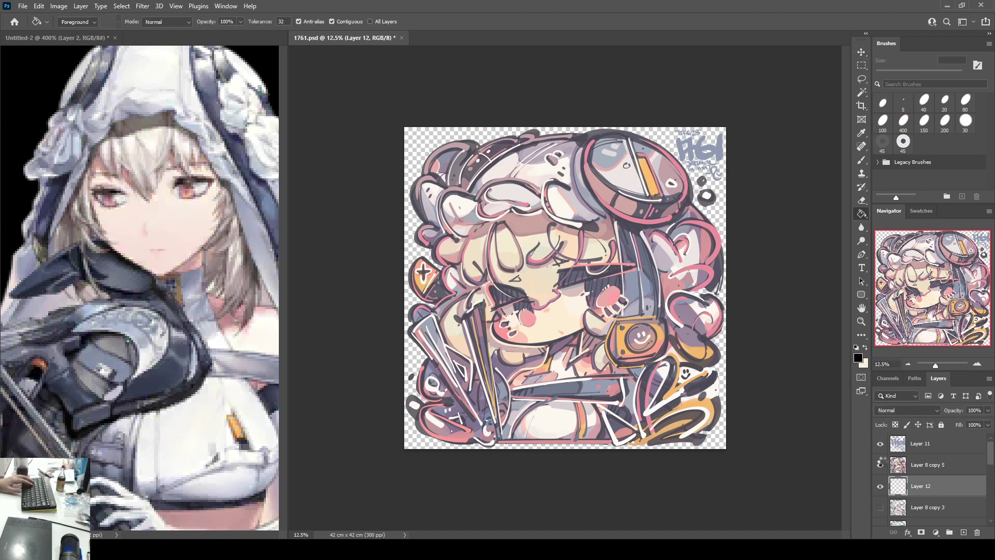
Step: Group Layer 8 copy 5 with the black Layer 12 and hide the group
{"action": "left_click", "coordinate": [910, 469], "text": "shift"}
{"action": "key", "text": "ctrl+g"}
{"action": "left_click", "coordinate": [880, 465]}
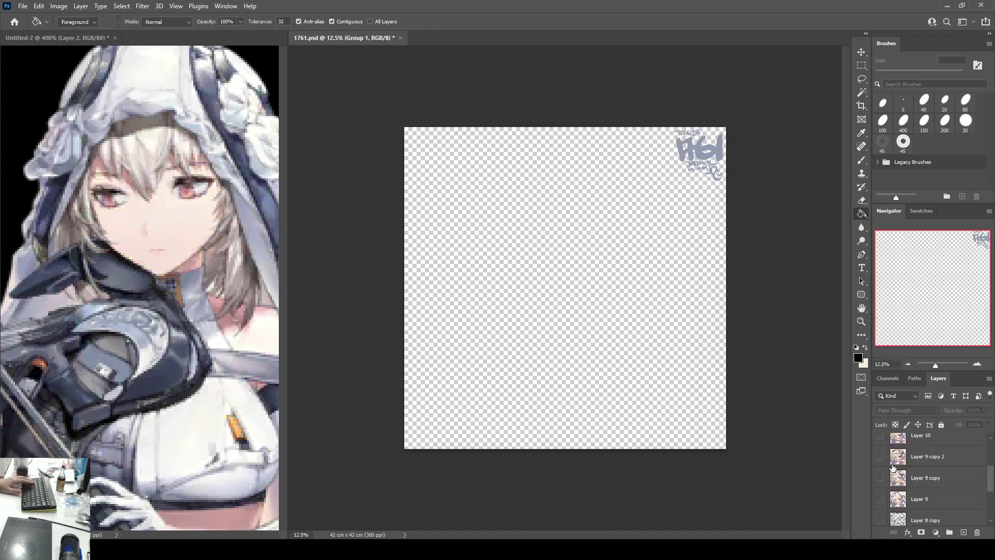
Step: Show the Background, Layer 9 and Layer 8 copy 2 to display the earlier coloured sketch, fitted to the window
{"action": "scroll", "coordinate": [889, 514], "scroll_direction": "down", "scroll_amount": 5}
{"action": "left_click", "coordinate": [878, 520]}
{"action": "scroll", "coordinate": [879, 503], "scroll_direction": "up", "scroll_amount": 3}
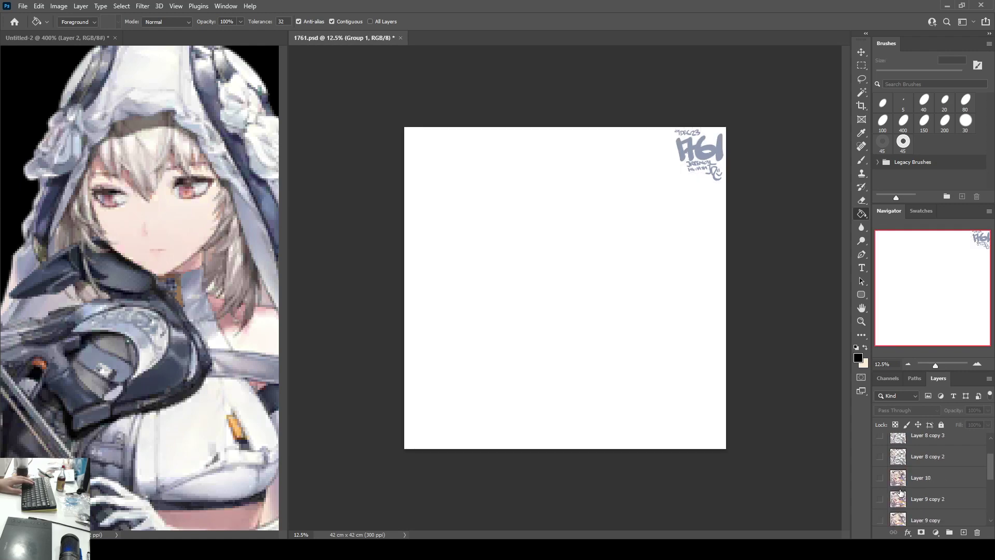
{"action": "left_click", "coordinate": [880, 474]}
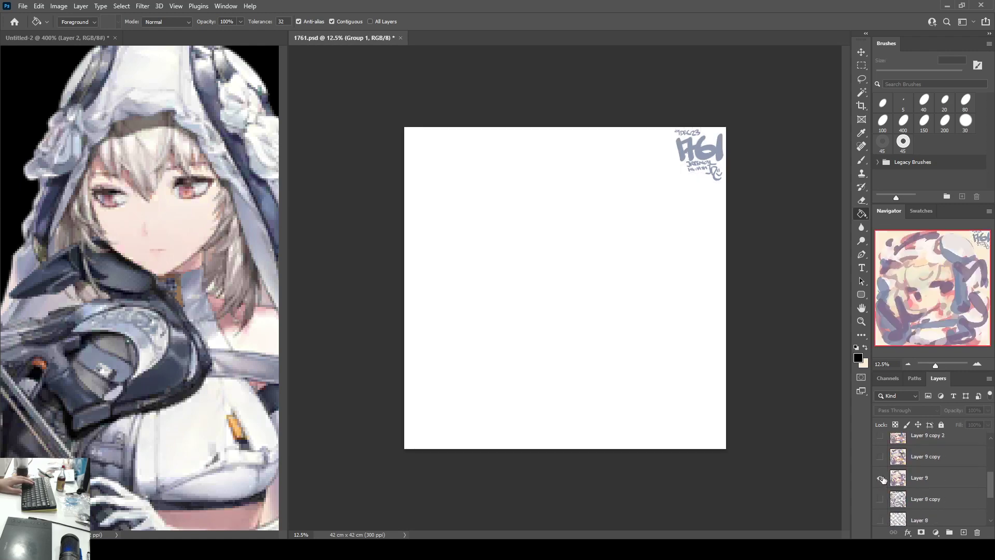
{"action": "scroll", "coordinate": [881, 467], "scroll_direction": "up", "scroll_amount": 3}
{"action": "left_click", "coordinate": [880, 457]}
{"action": "key", "text": "ctrl+0"}
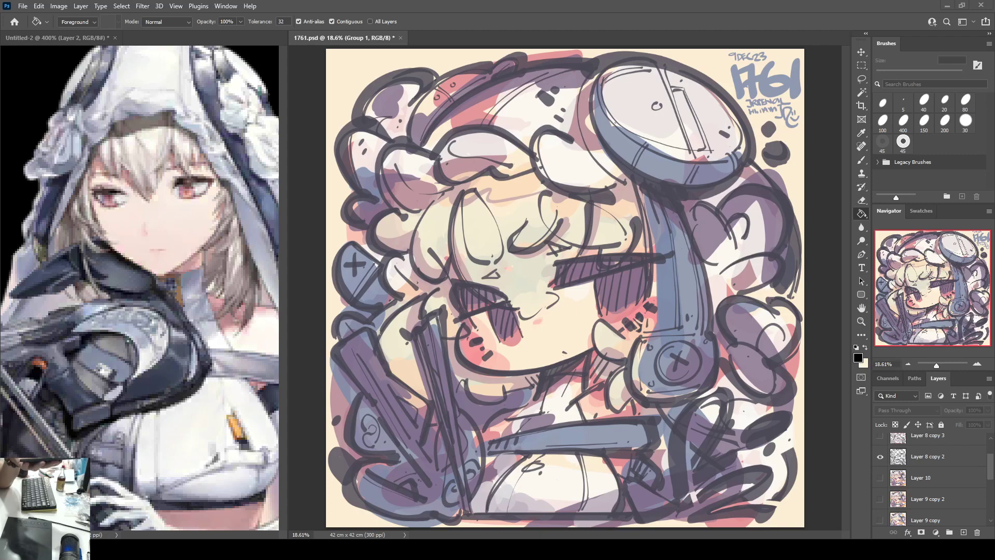
Step: Compare the early sketch with the finished artwork by toggling Group 1's visibility, ending with the group shown
{"action": "scroll", "coordinate": [877, 465], "scroll_direction": "up", "scroll_amount": 2}
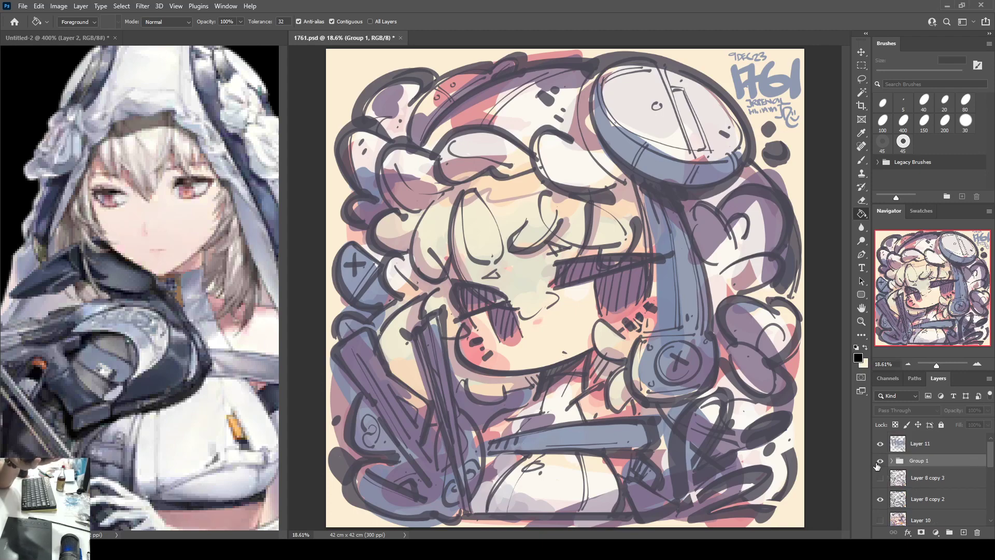
{"action": "left_click", "coordinate": [877, 466]}
{"action": "left_click", "coordinate": [877, 465]}
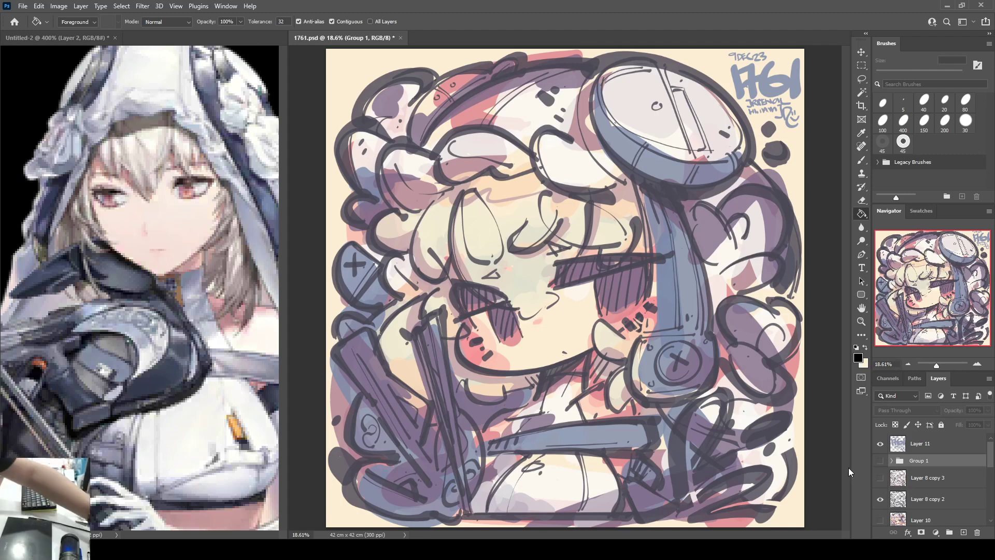
{"action": "left_click", "coordinate": [879, 461]}
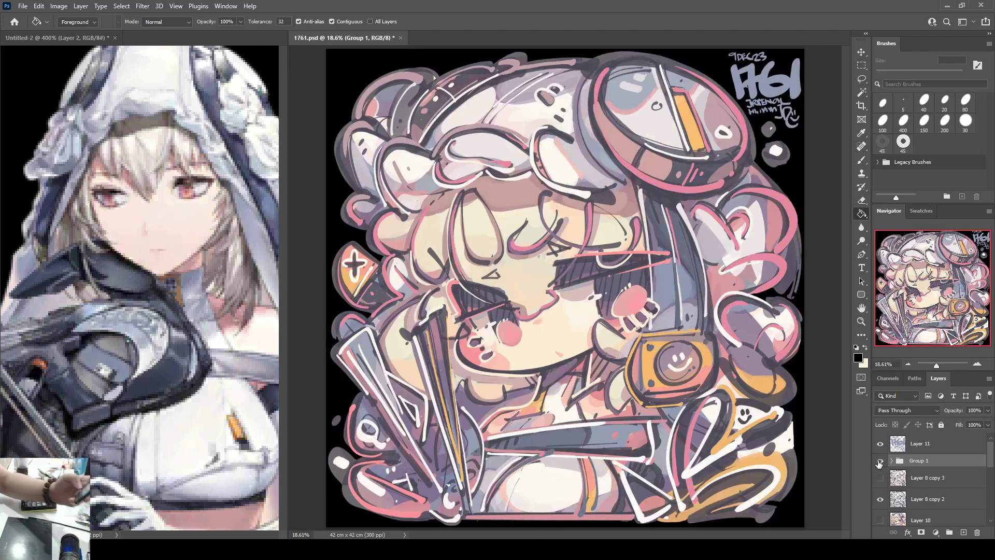
{"action": "left_click", "coordinate": [879, 461]}
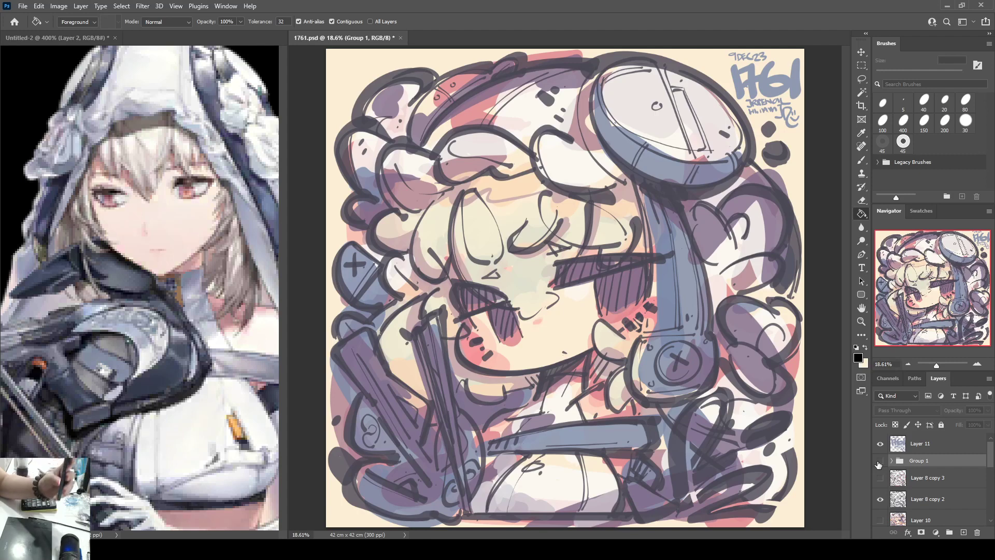
{"action": "left_click", "coordinate": [878, 461]}
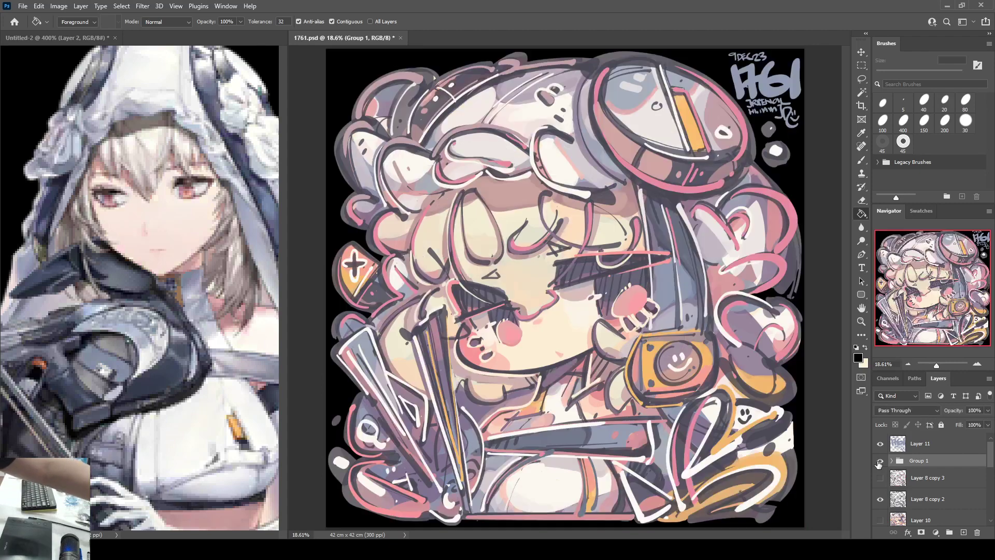